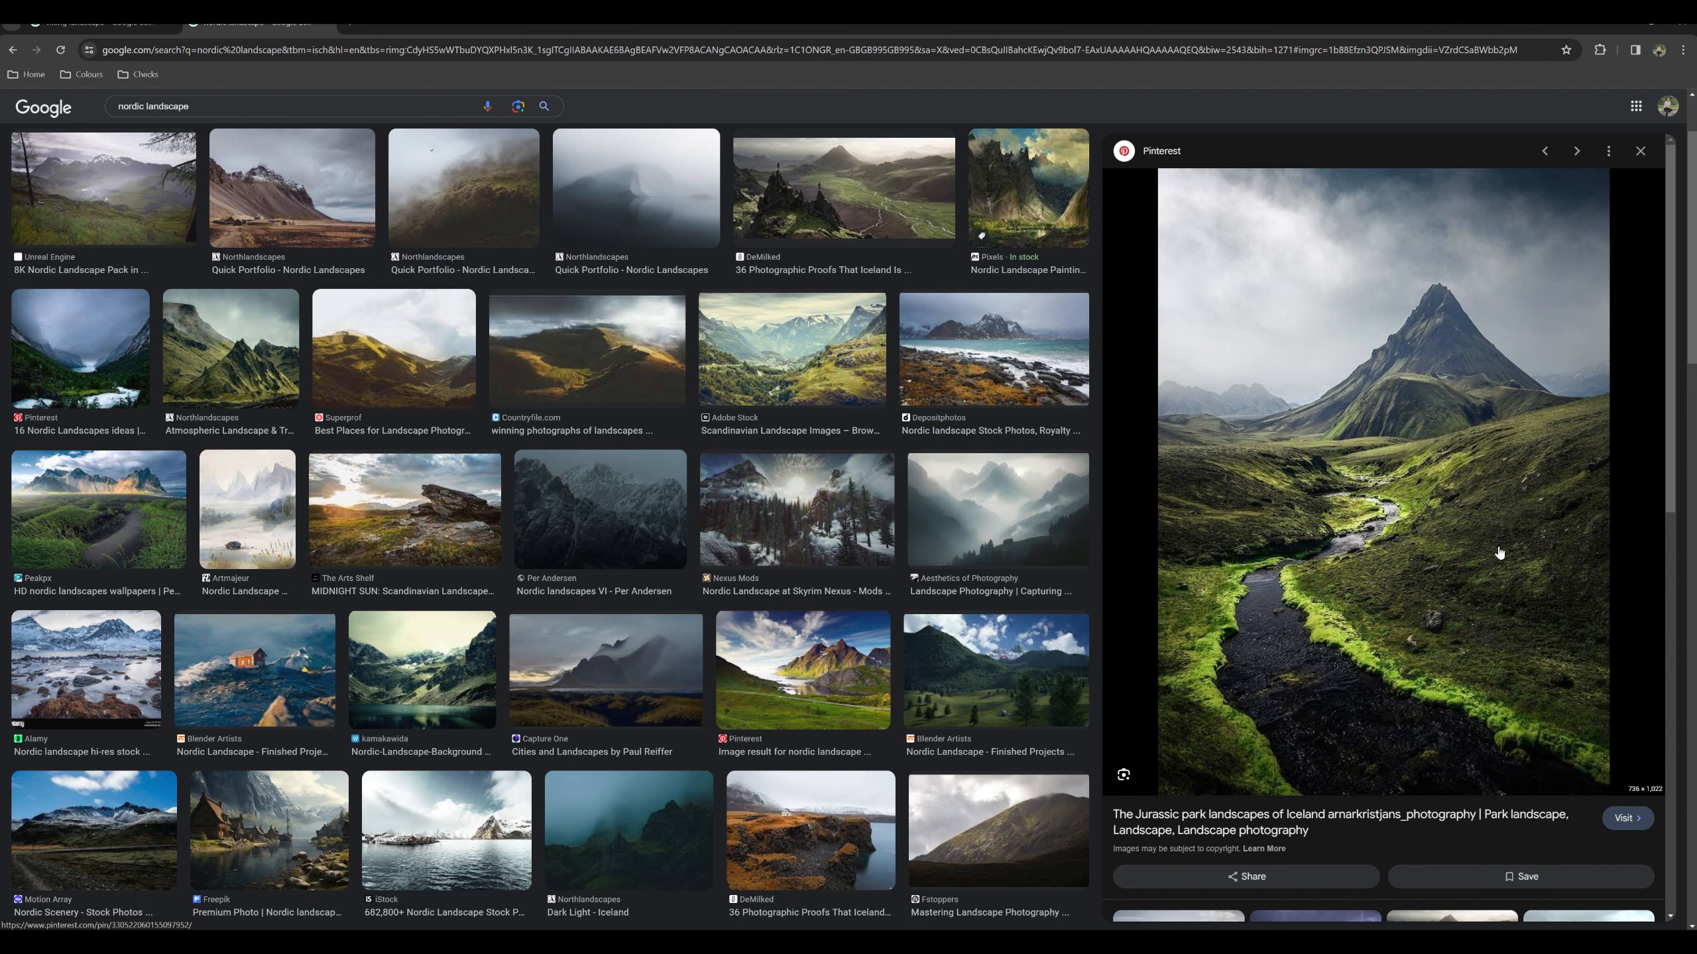
Switch from the browser to the scene editor and add a terrain paint layer based on the default template.
mouse_move(1083, 946)
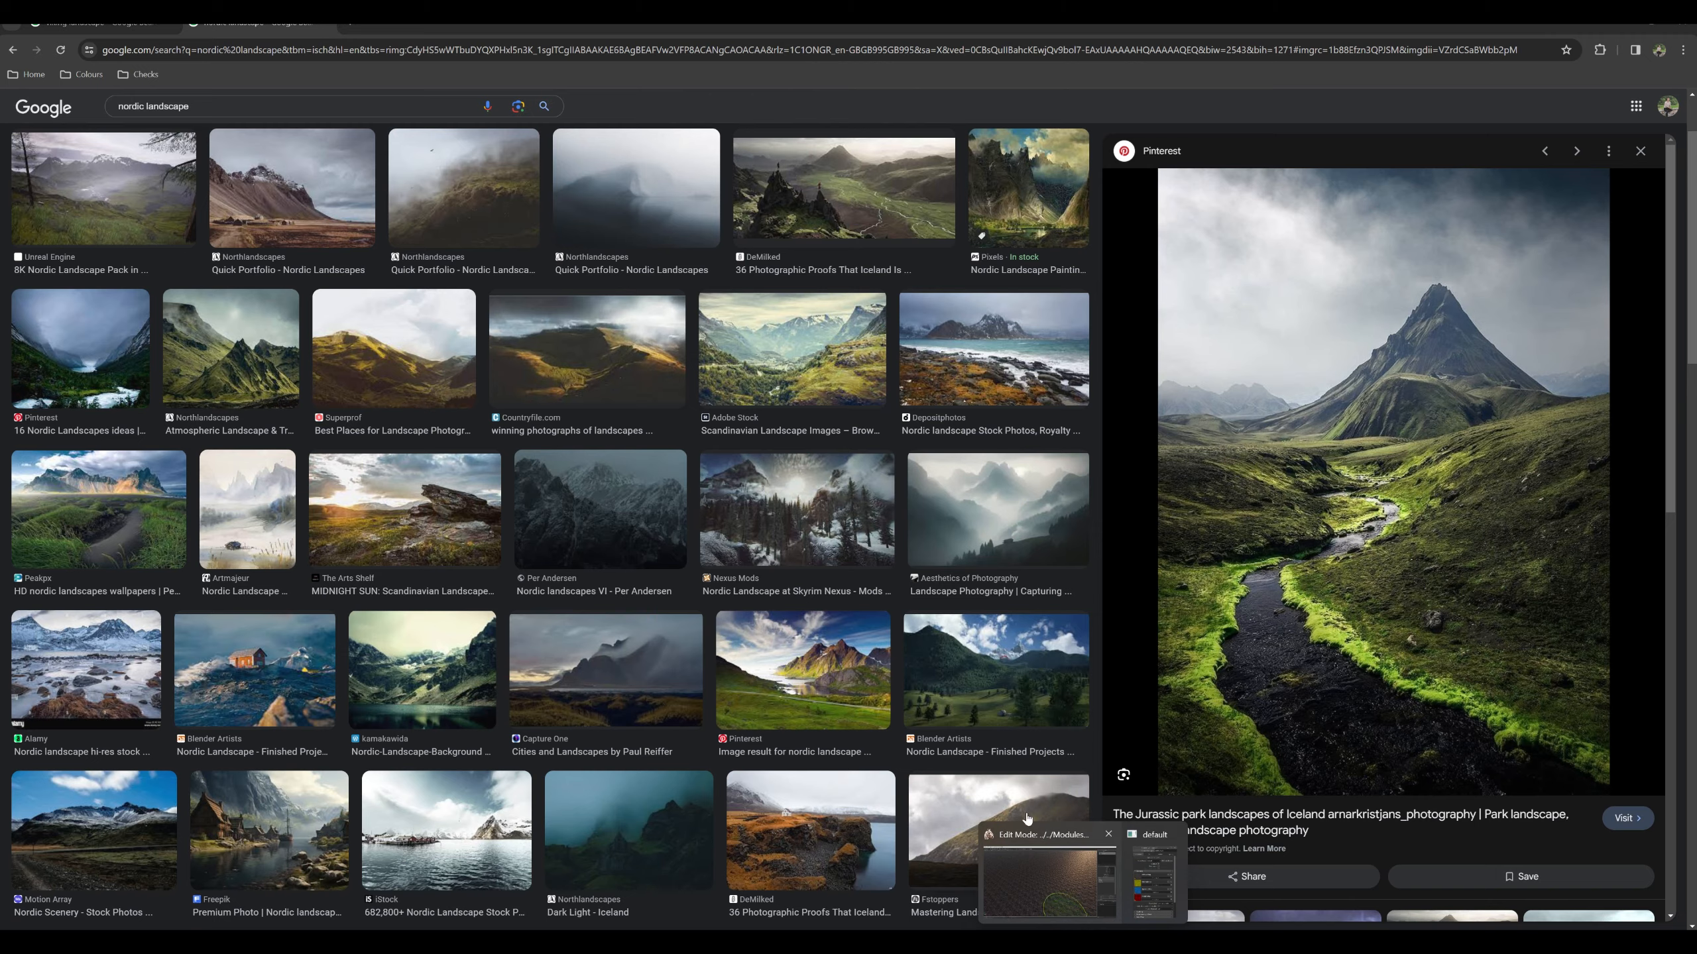
click(1034, 853)
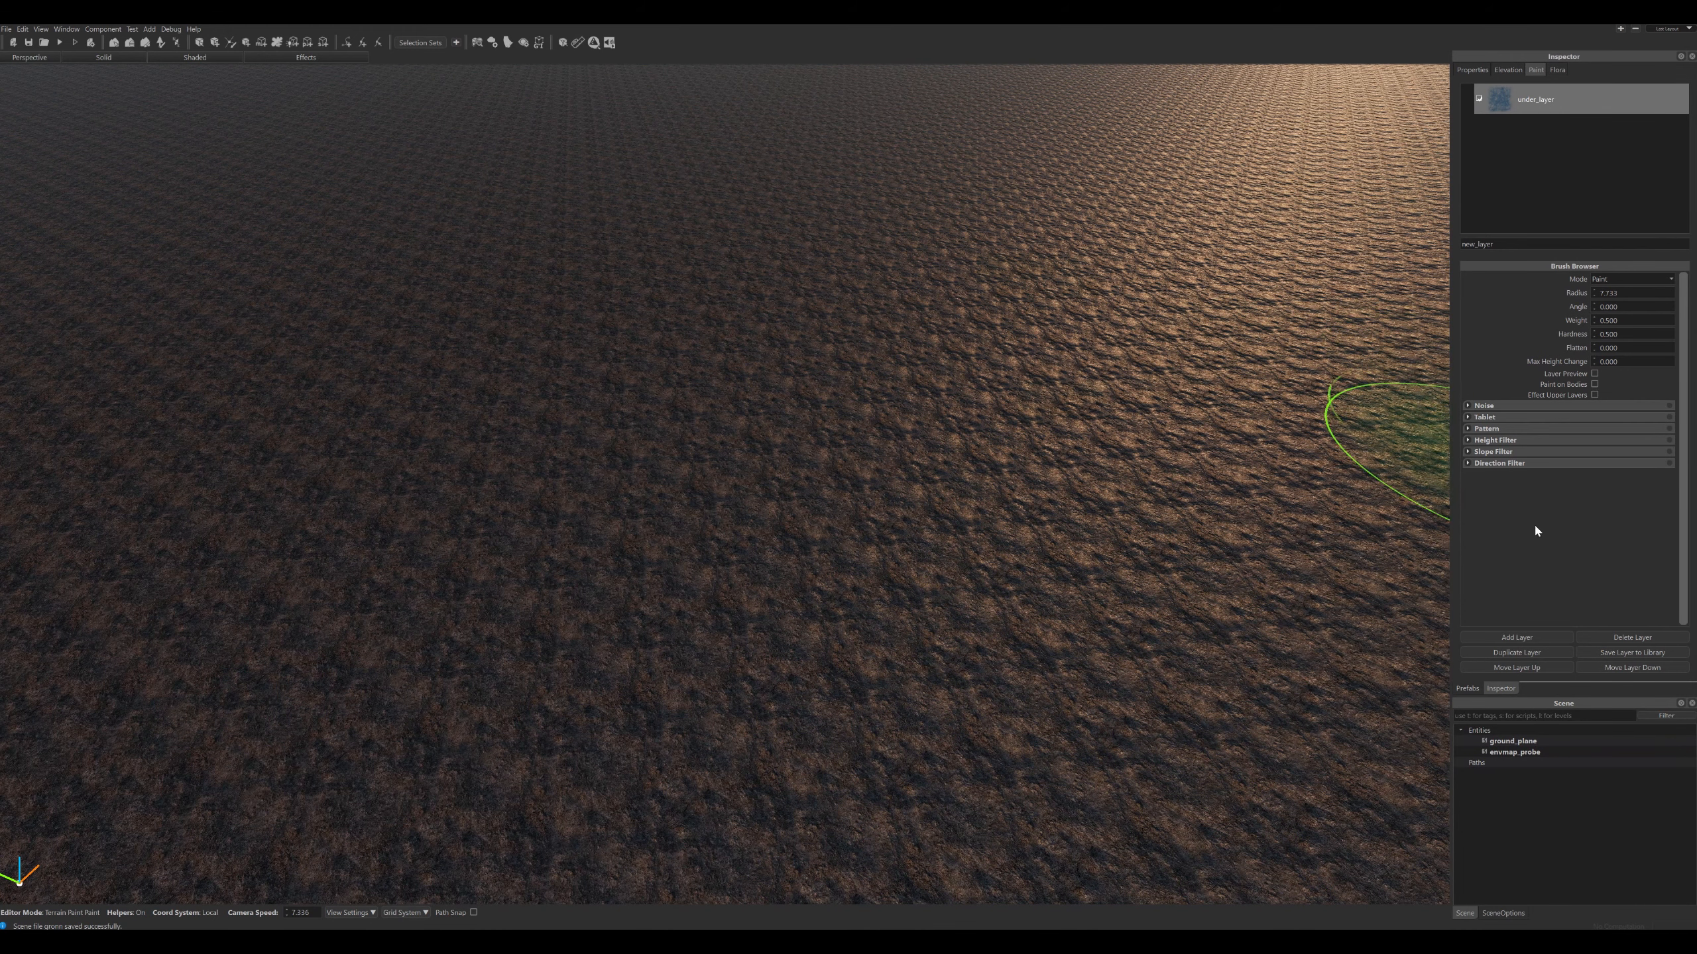
click(1540, 651)
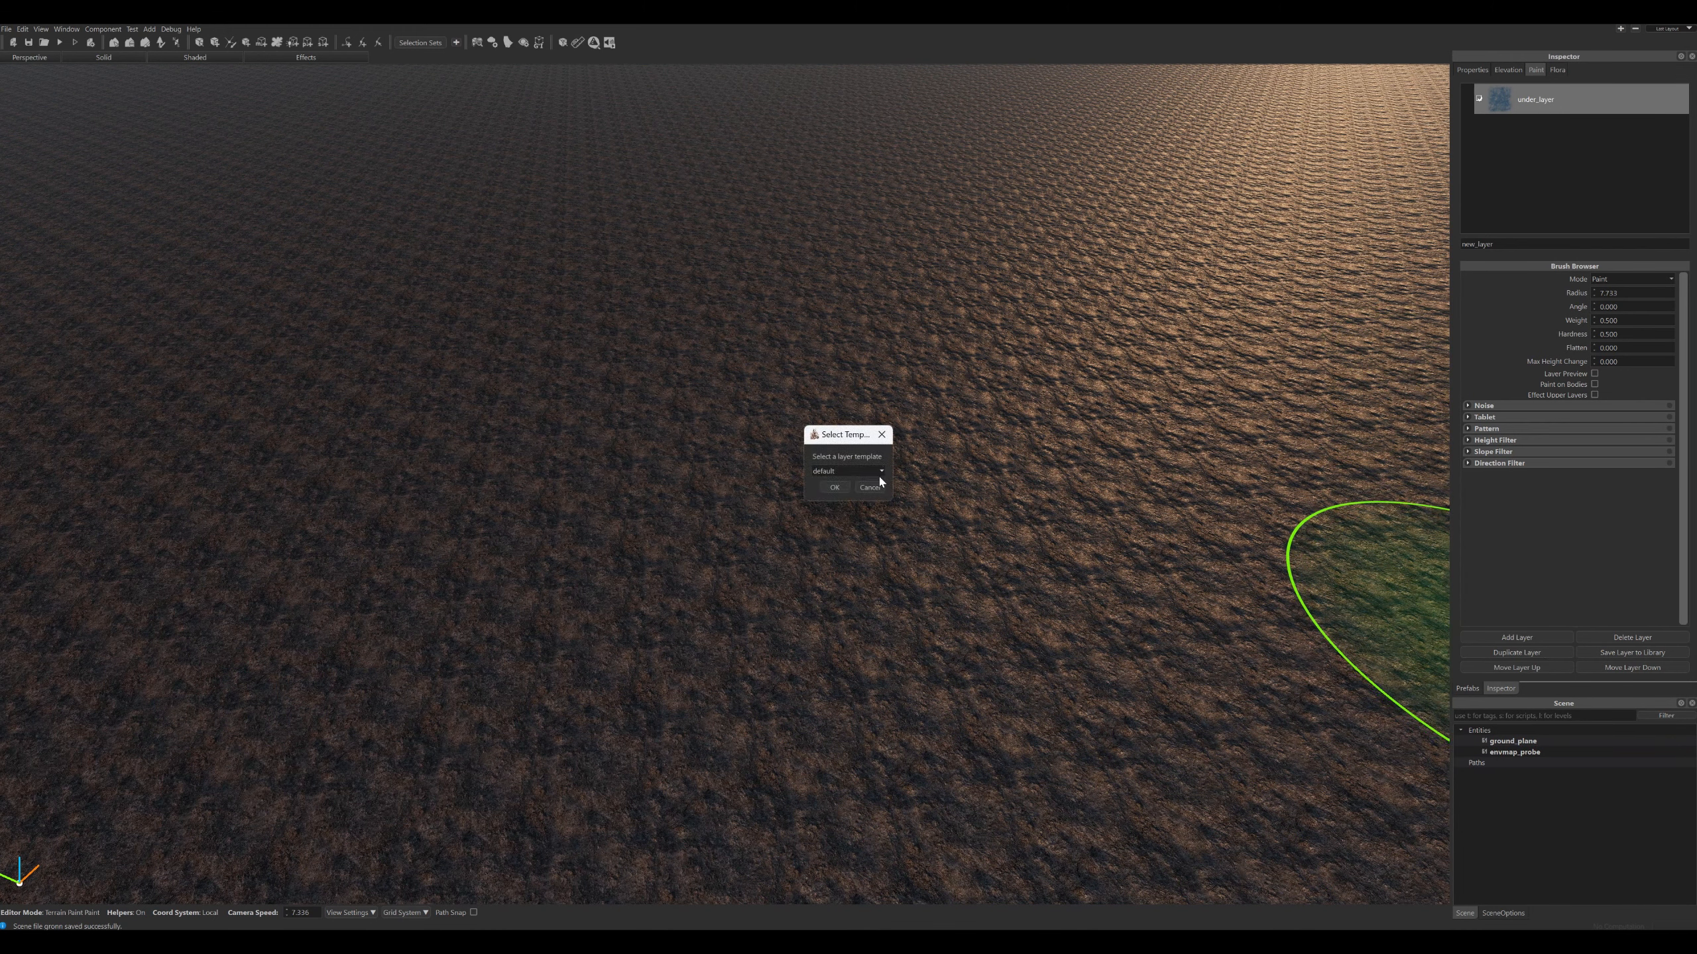
click(828, 471)
click(819, 487)
click(835, 487)
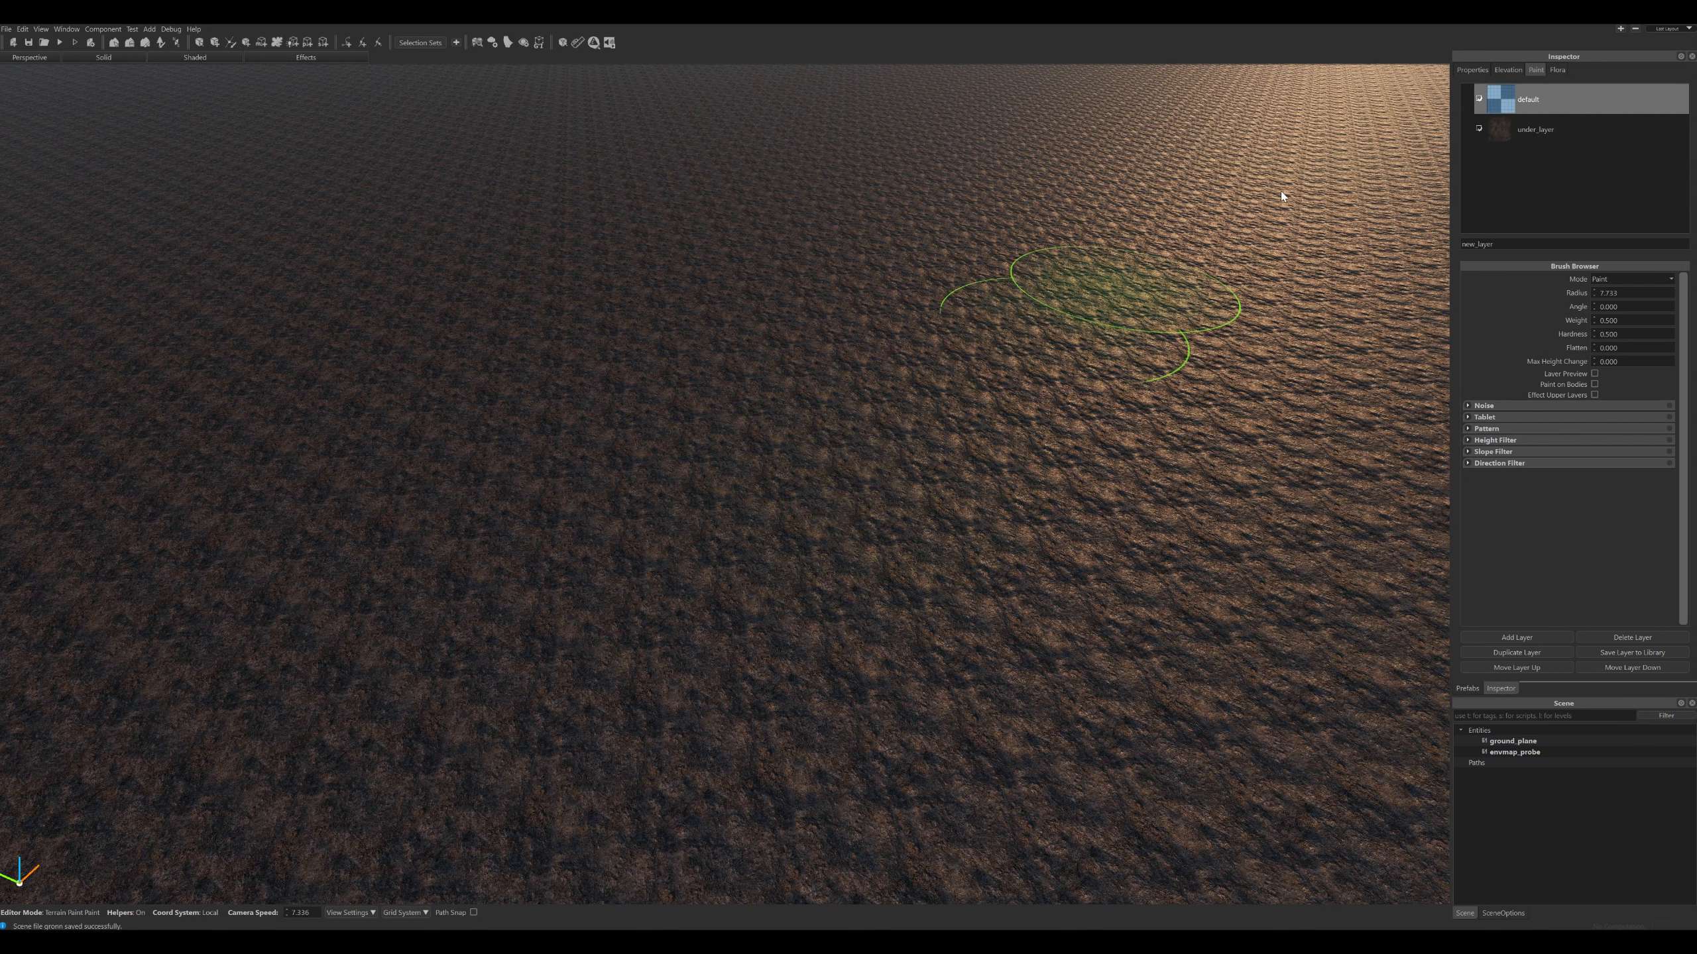
Rename the new paint layer as grass_a and paint a round test patch on the open terrain.
double_click(1525, 101)
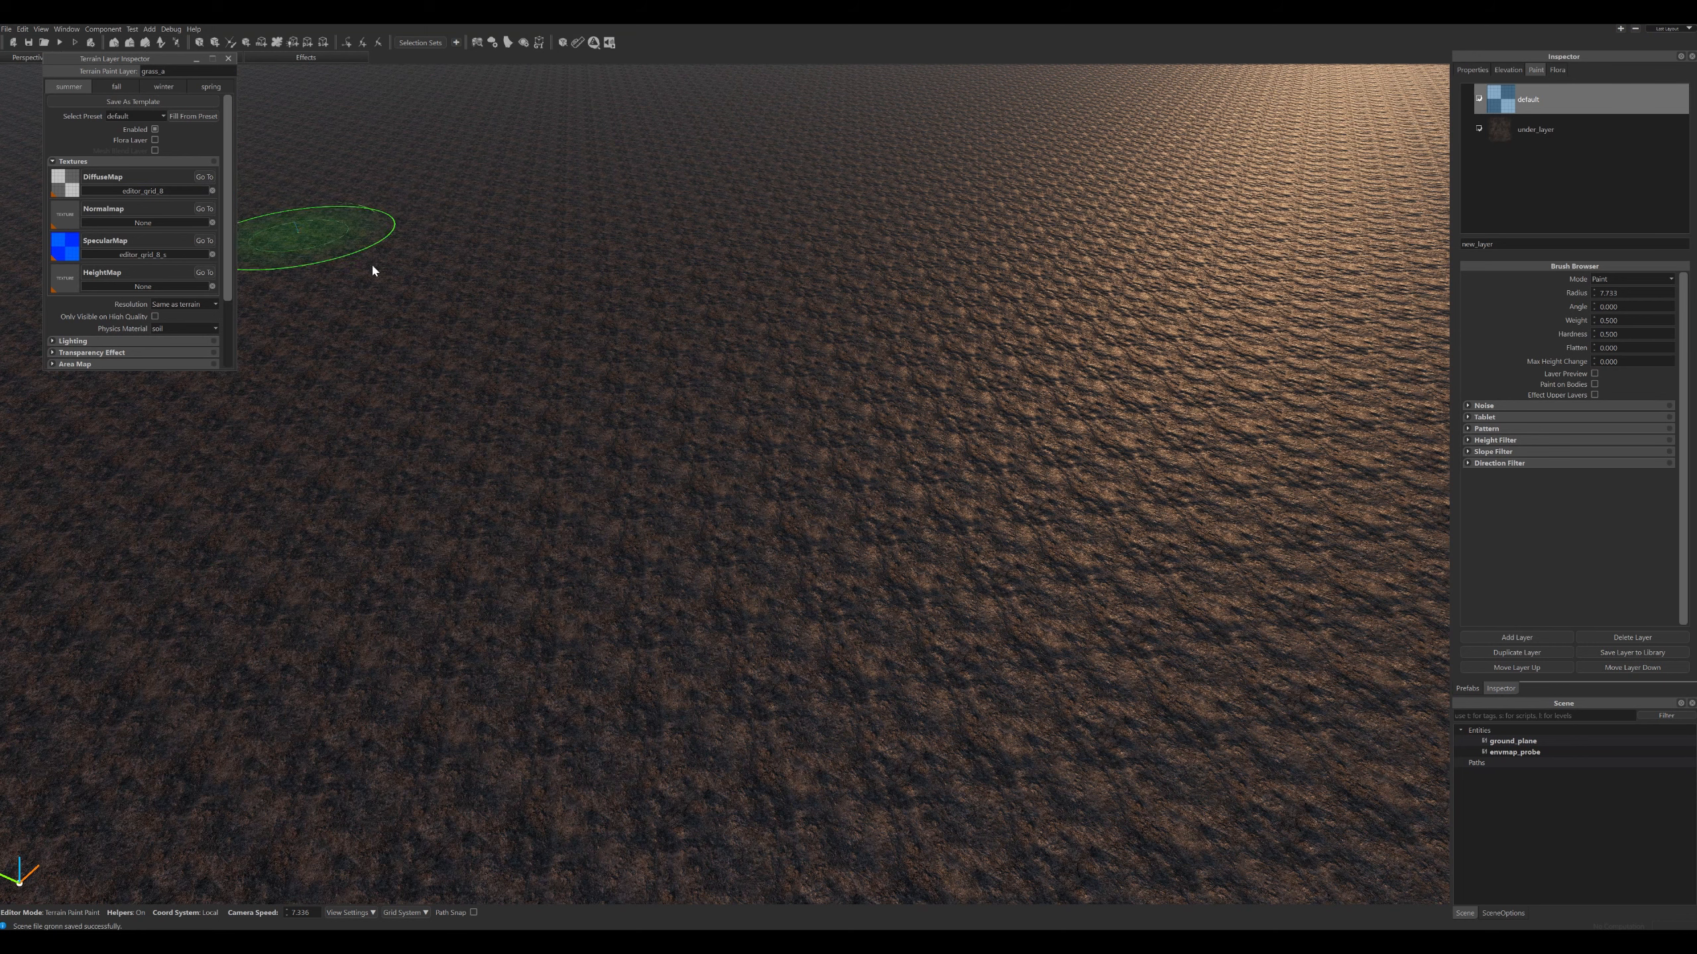
mouse_move(800, 460)
mouse_down()
mouse_move(855, 509)
mouse_move(782, 439)
mouse_move(961, 529)
mouse_move(1015, 514)
mouse_up()
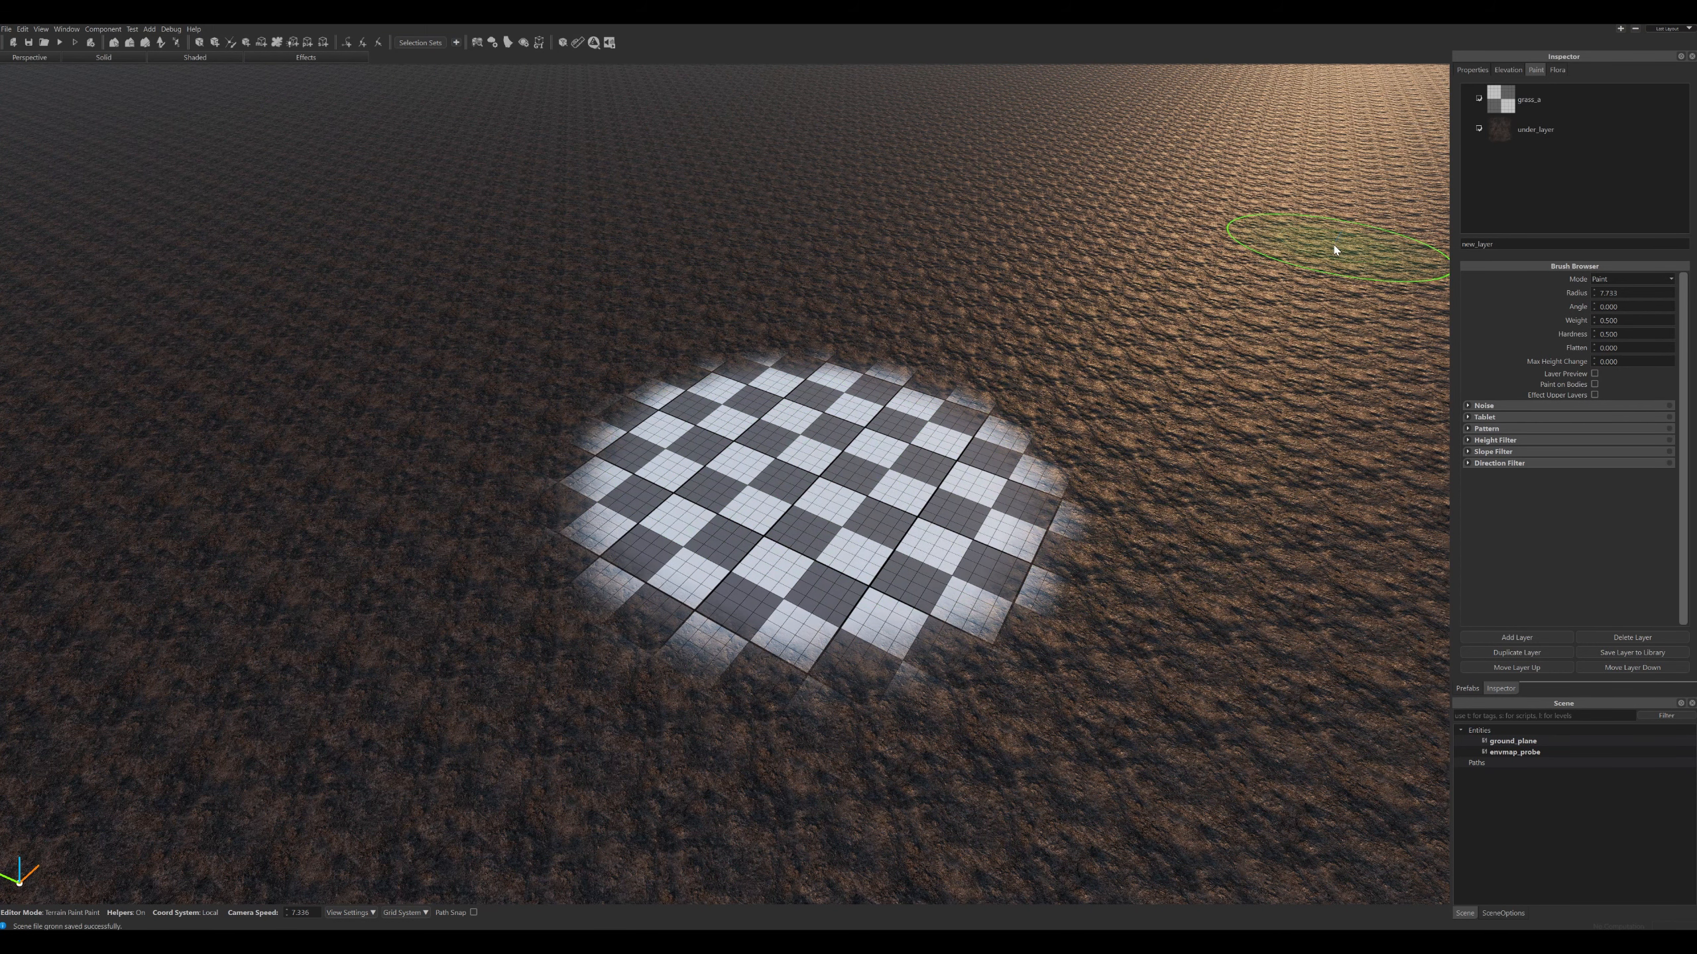
Try forest_a_d as the diffuse map of the grass_a layer.
double_click(1500, 100)
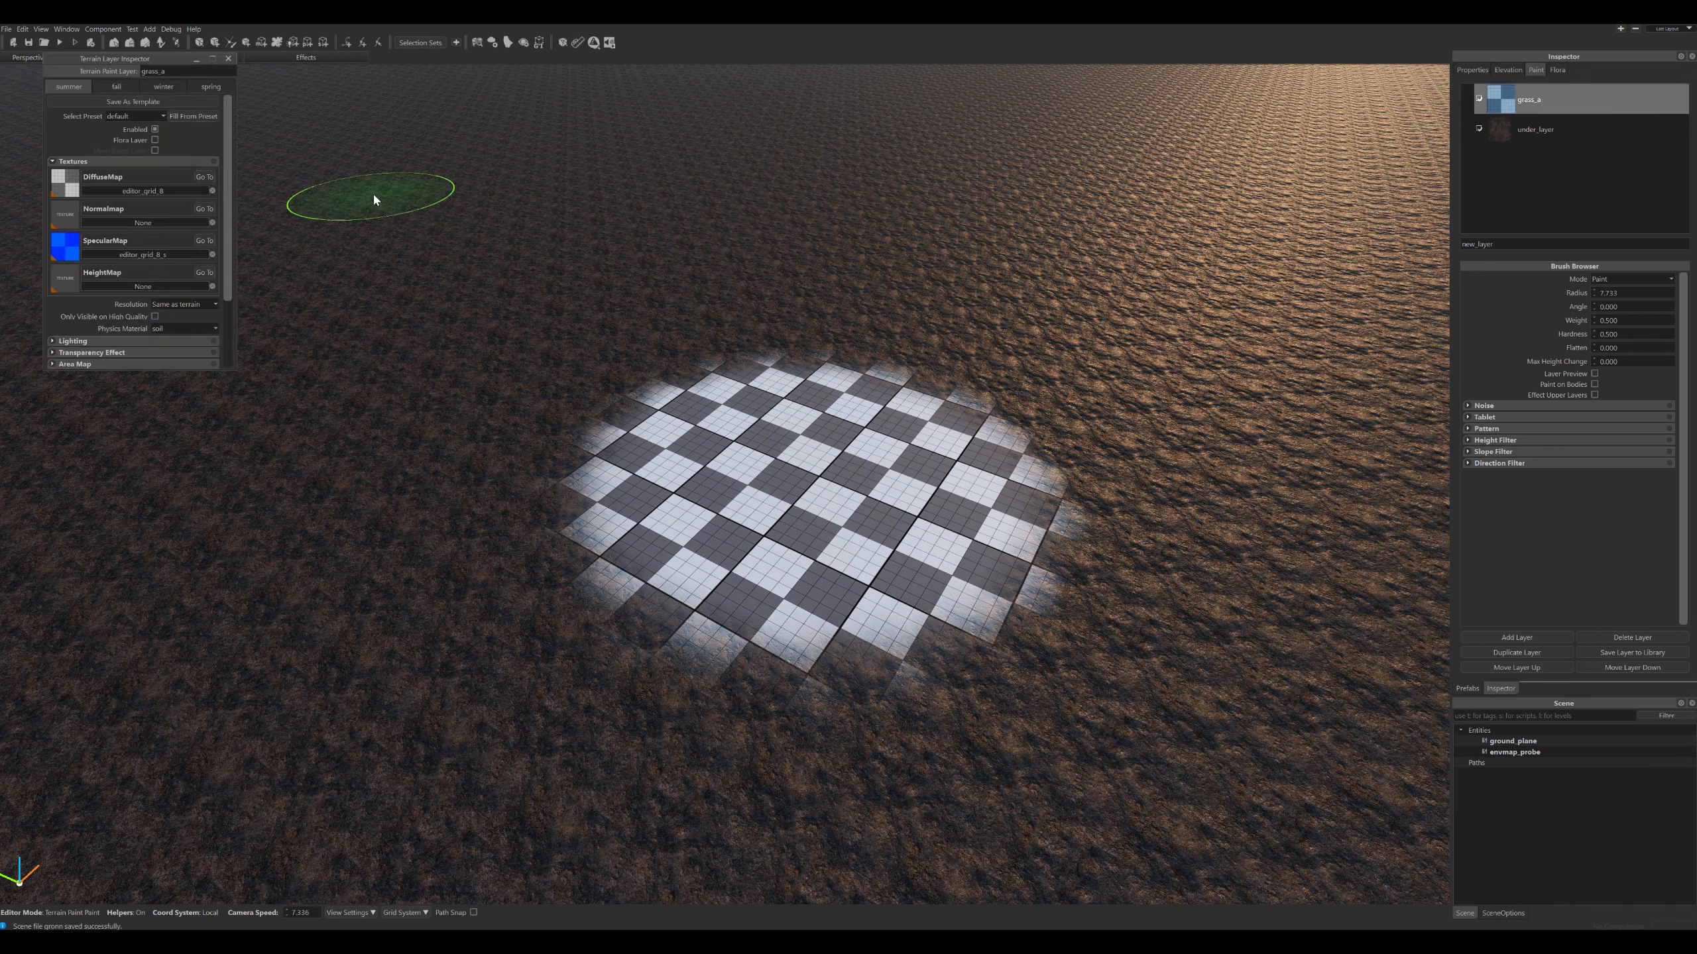
click(140, 190)
scroll(146, 314, down, 5)
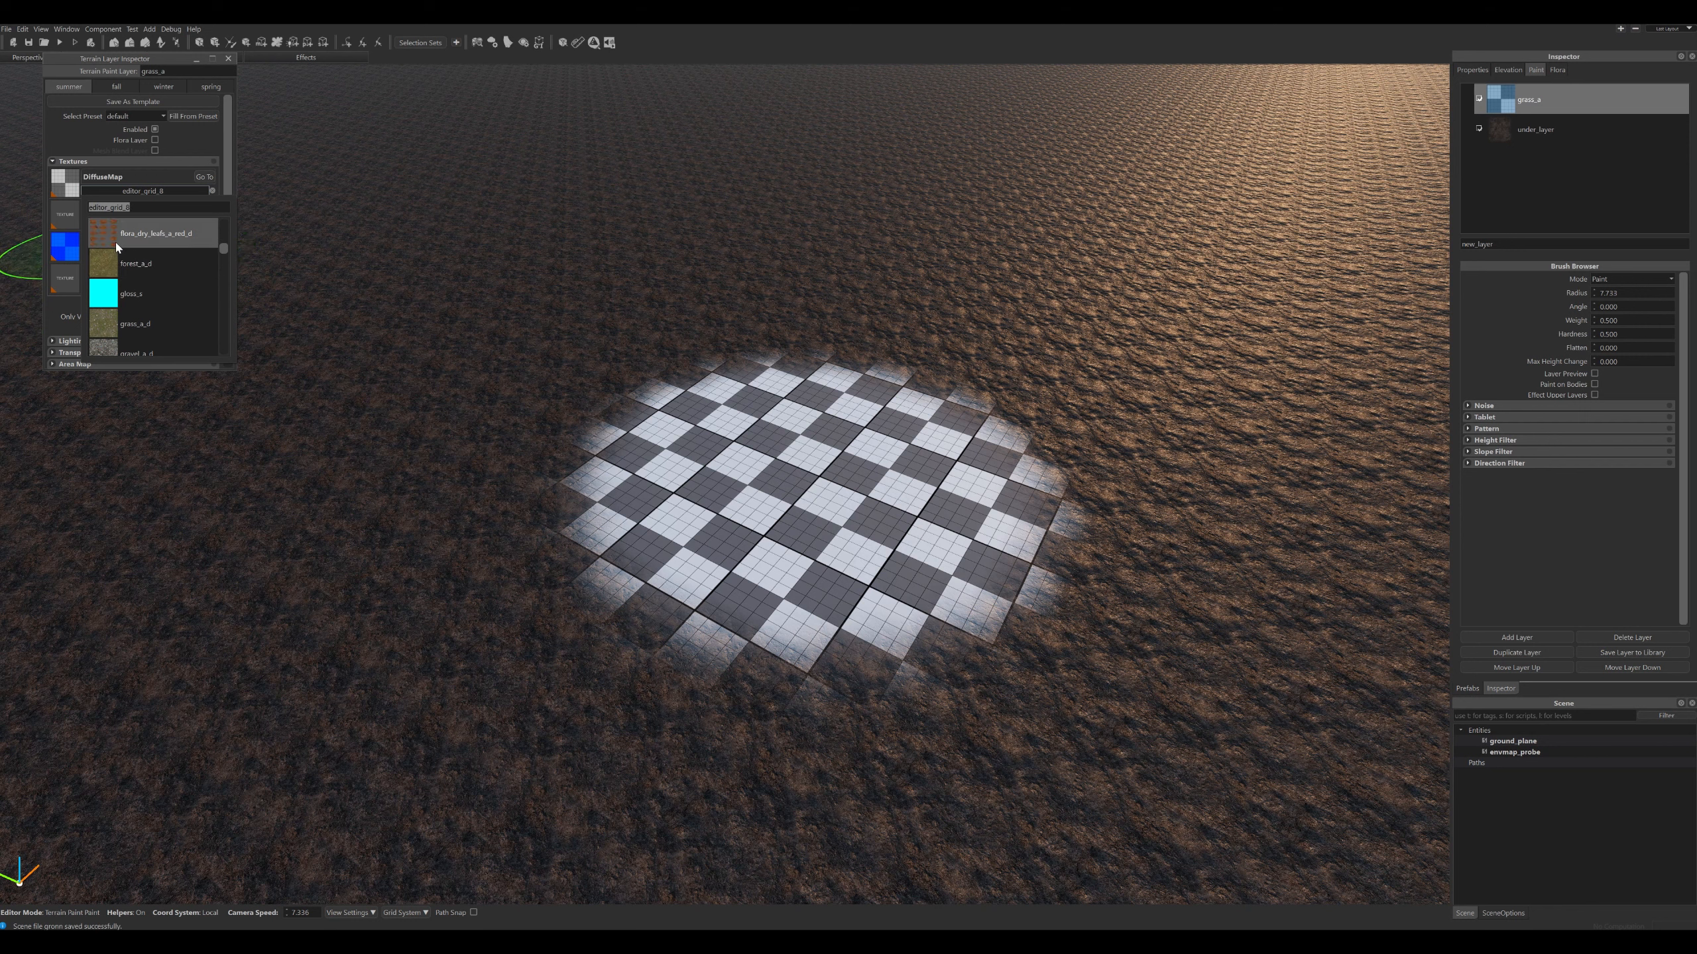
click(124, 261)
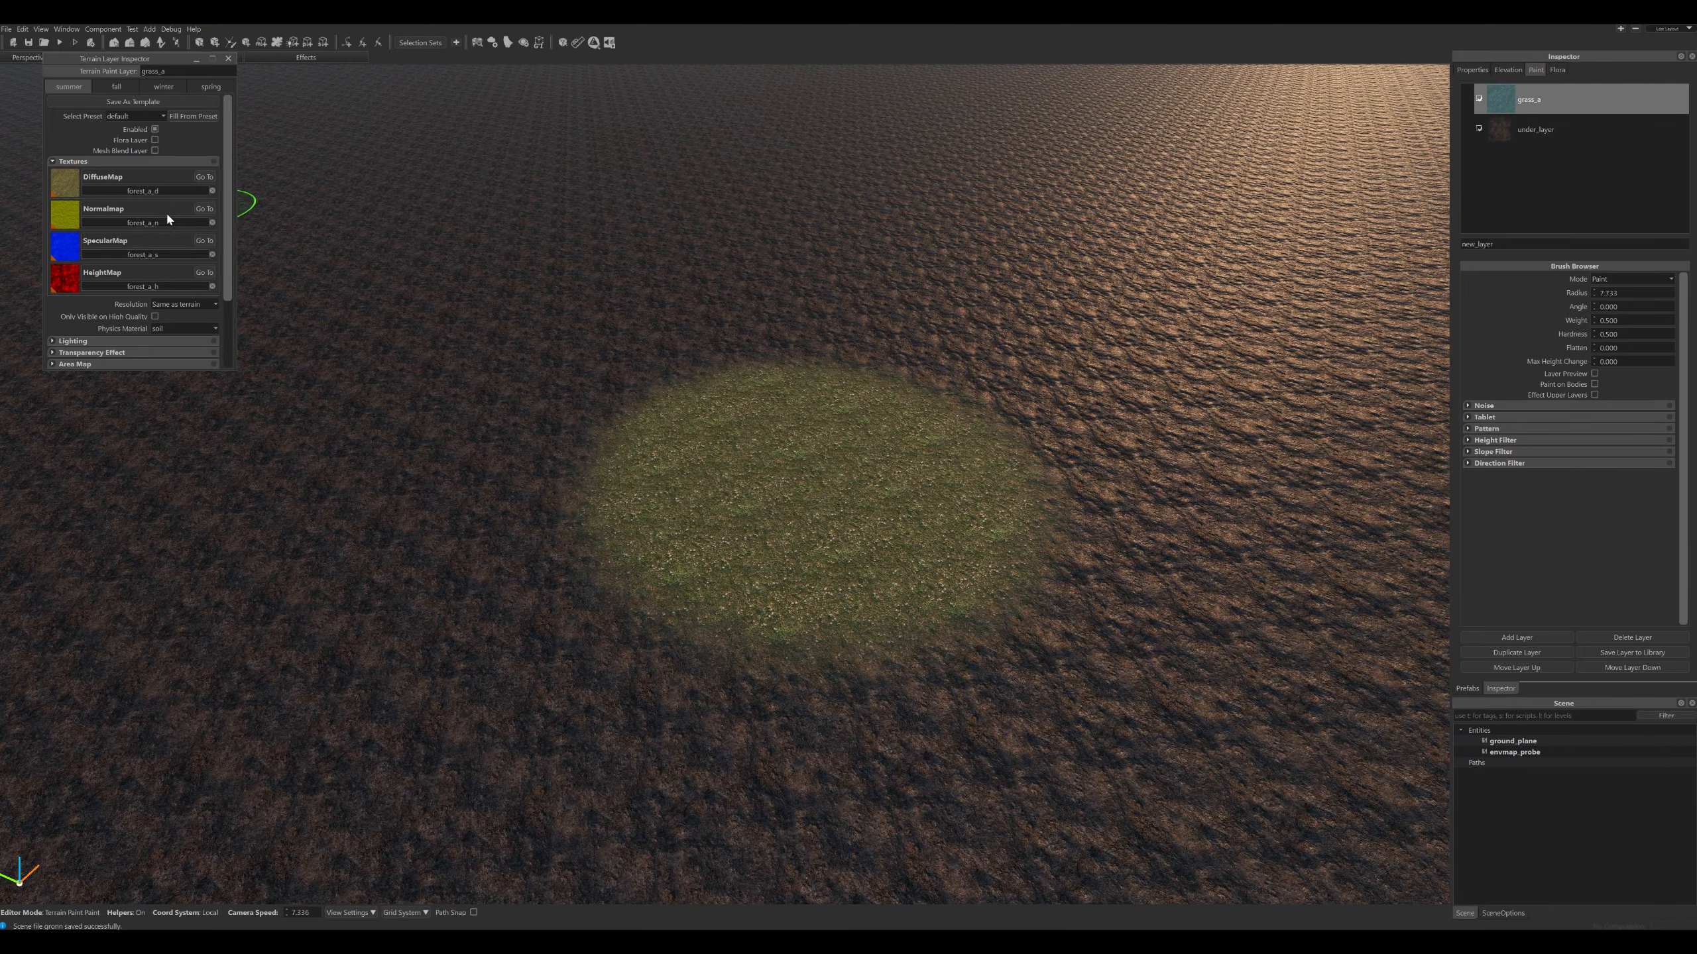
Inspect the painted patch from ground level and compare its texture with the nordic landscape reference photo.
mouse_move(969, 525)
right_down()
mouse_move(949, 484)
mouse_move(1032, 381)
right_up()
key(w)
key(s)
key(w)
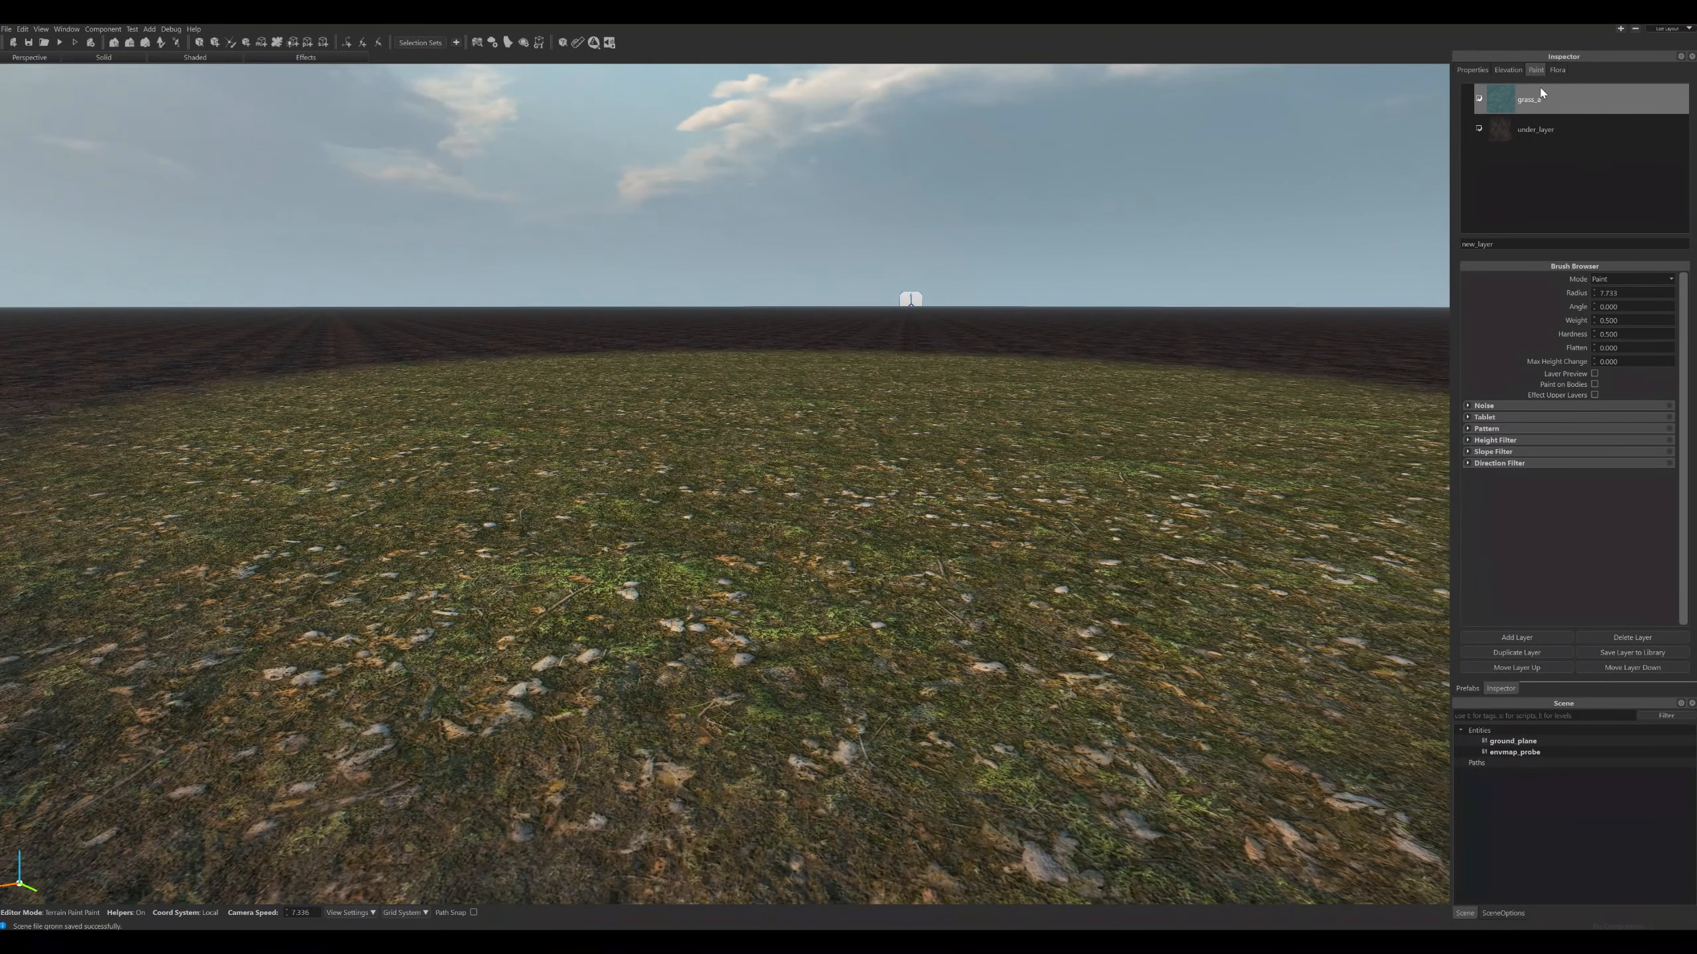
double_click(1500, 100)
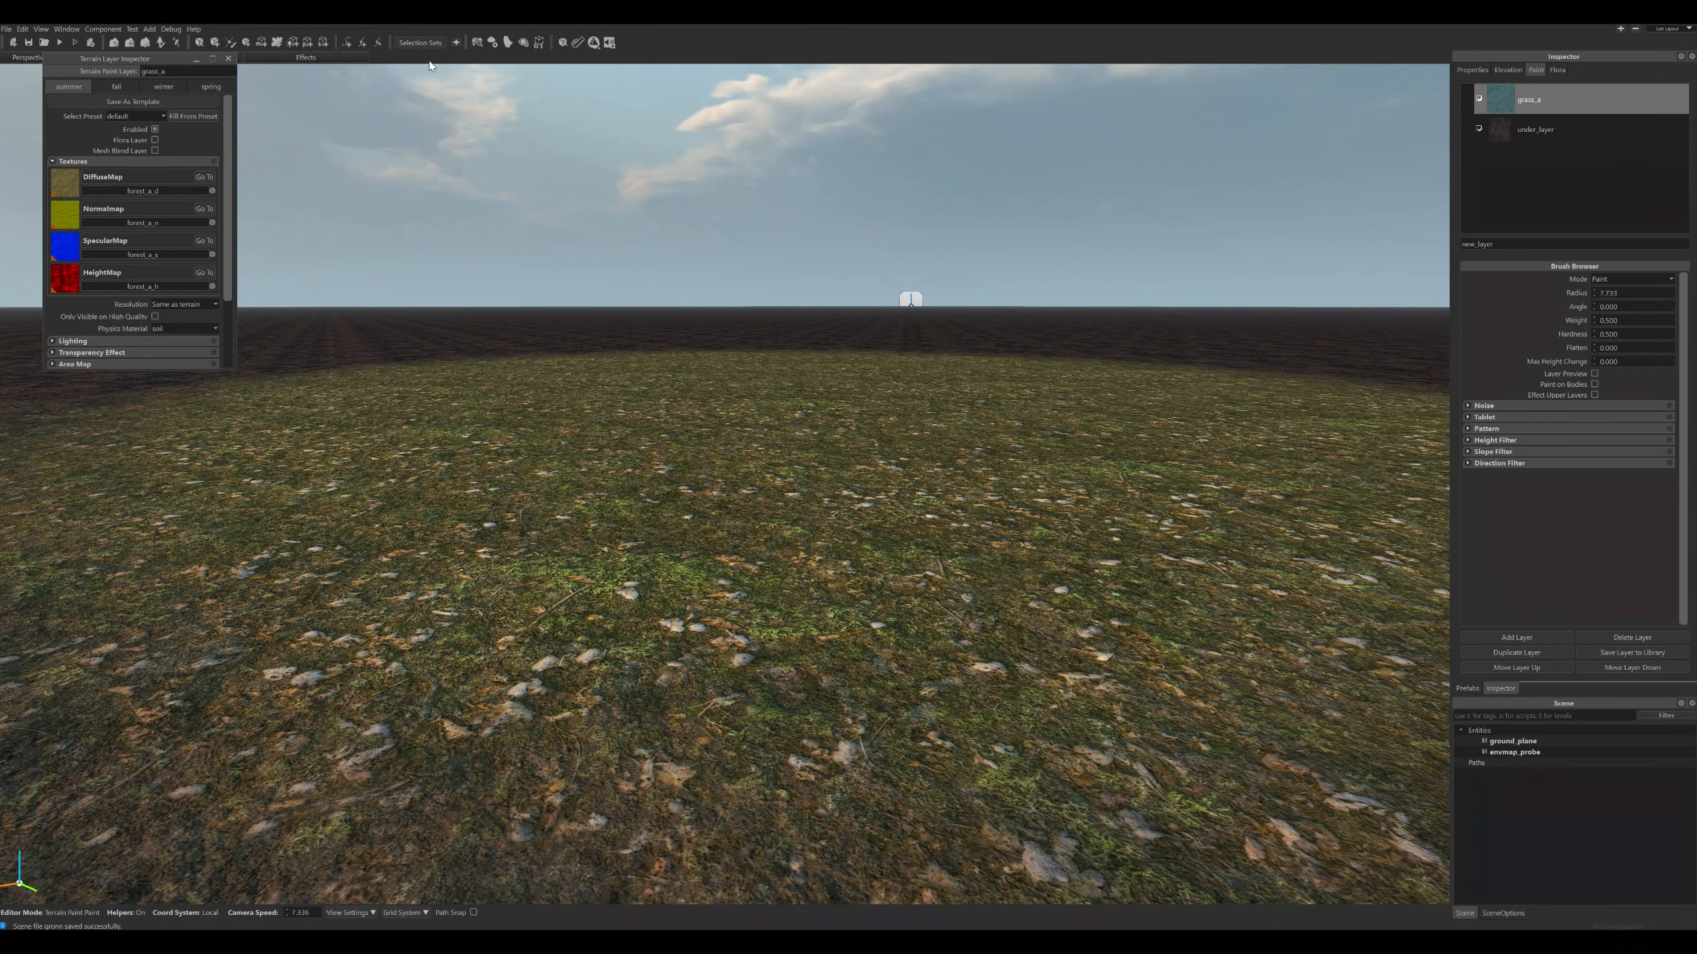
click(136, 191)
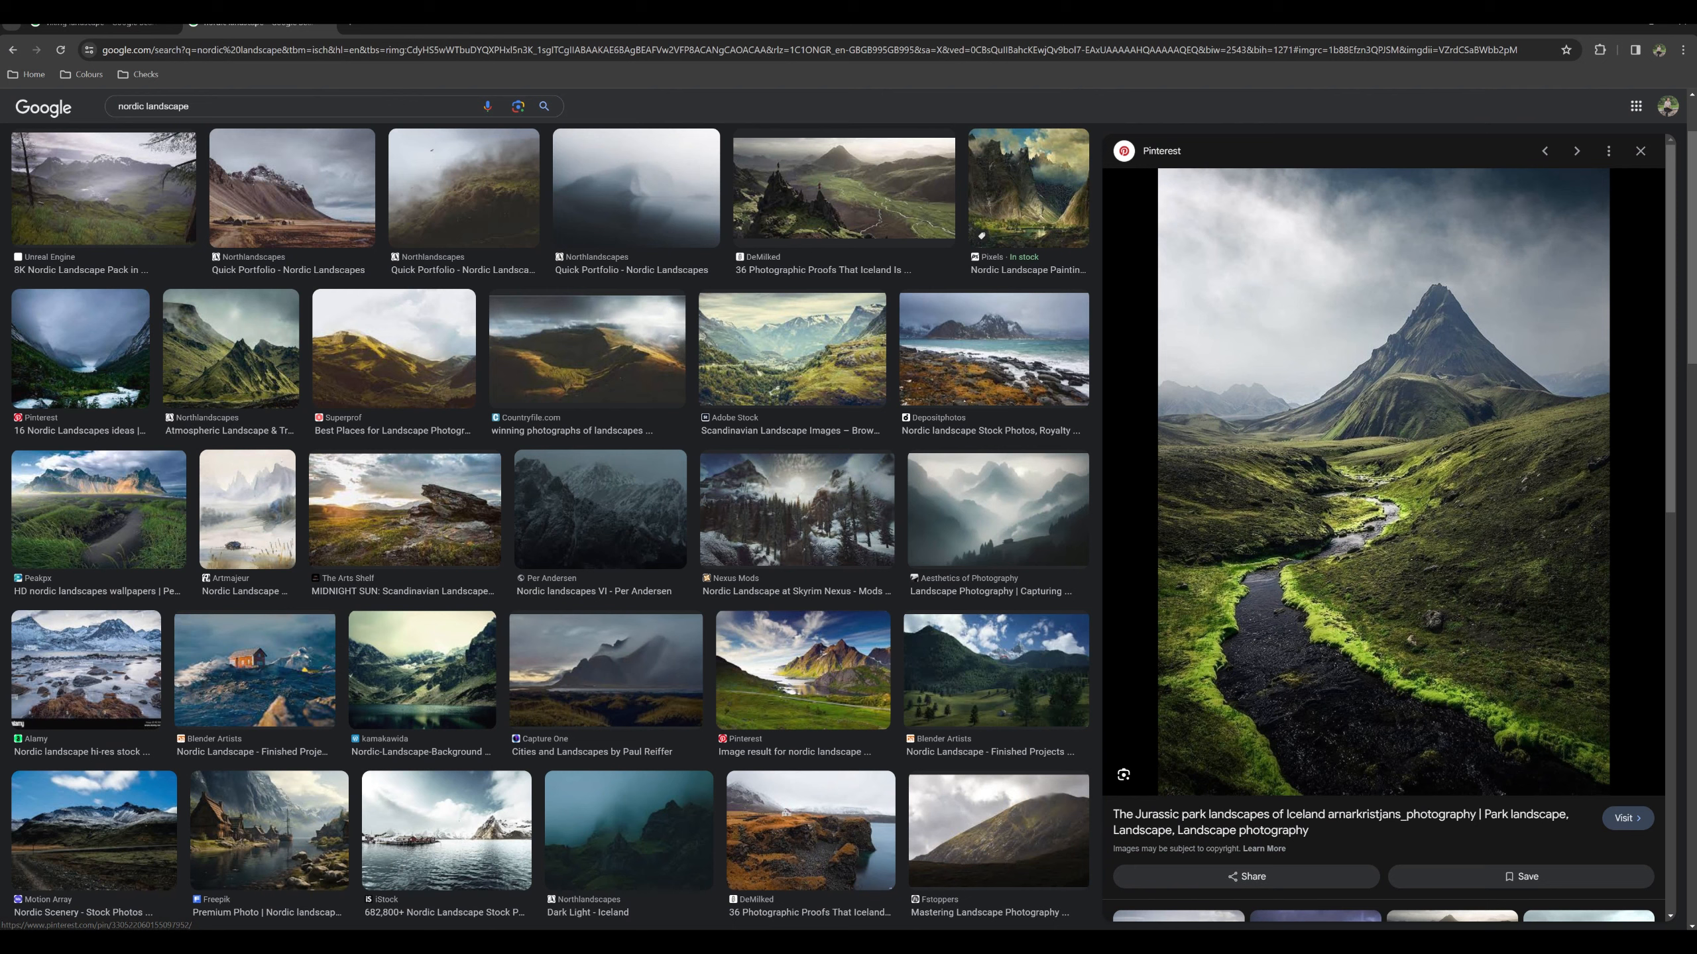
click(1068, 899)
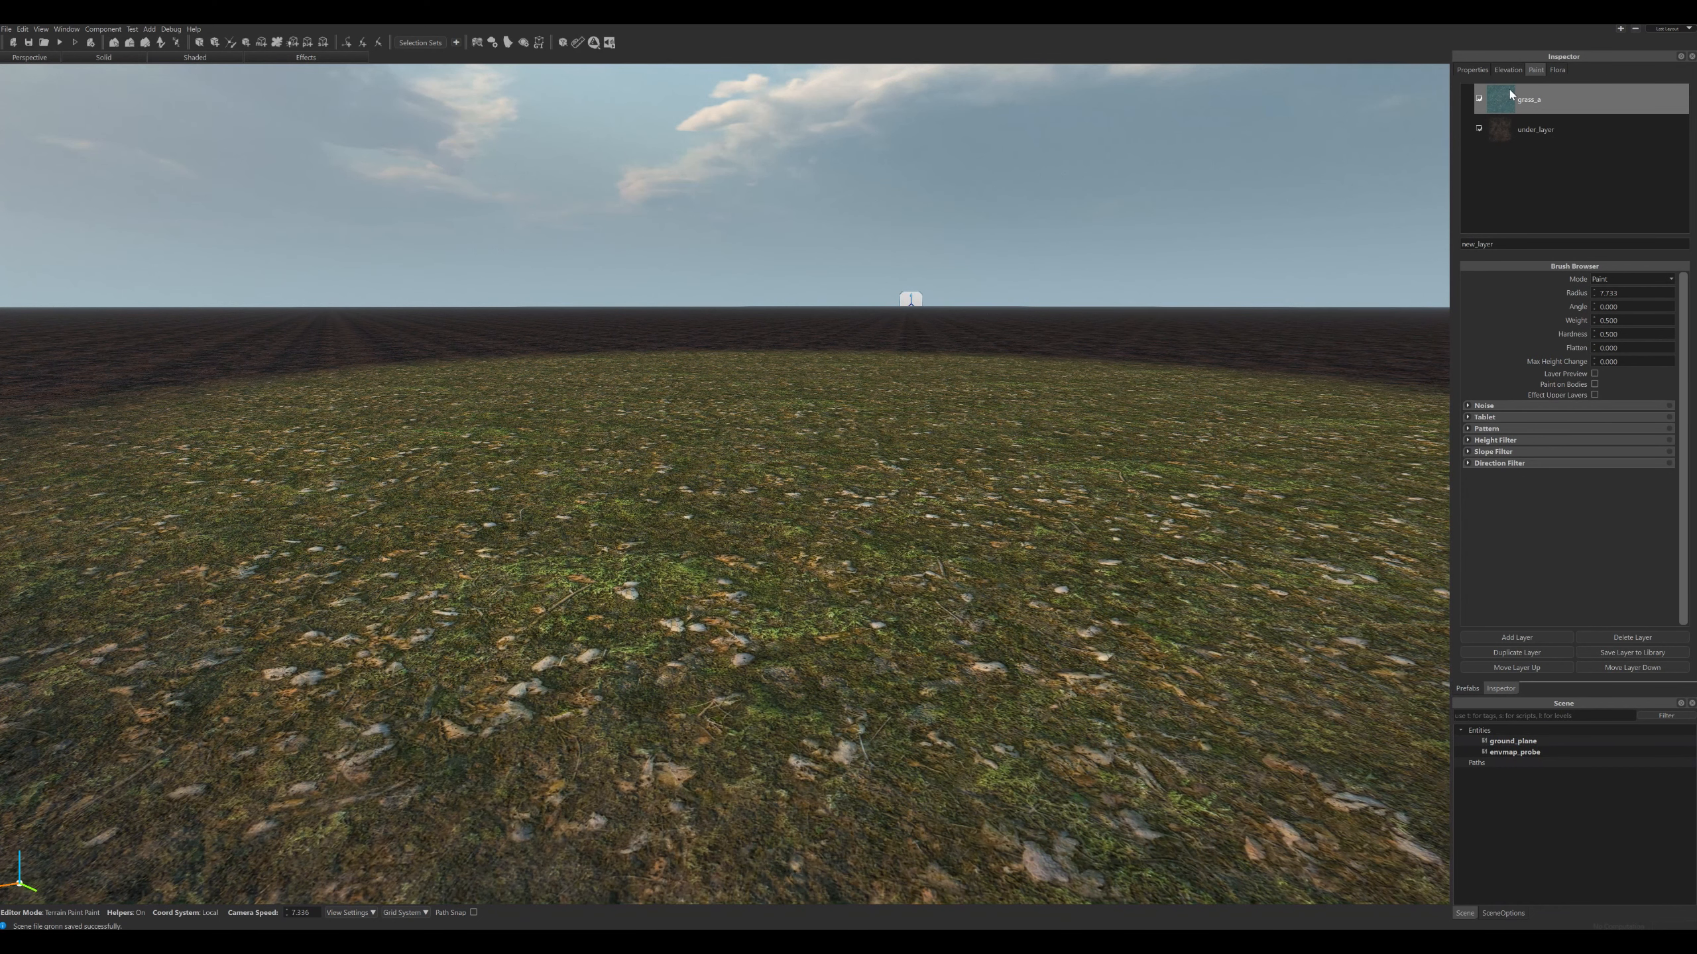
Try grass_a_d and ground2 in turn as the diffuse map of the grass_a layer.
double_click(1511, 95)
click(176, 193)
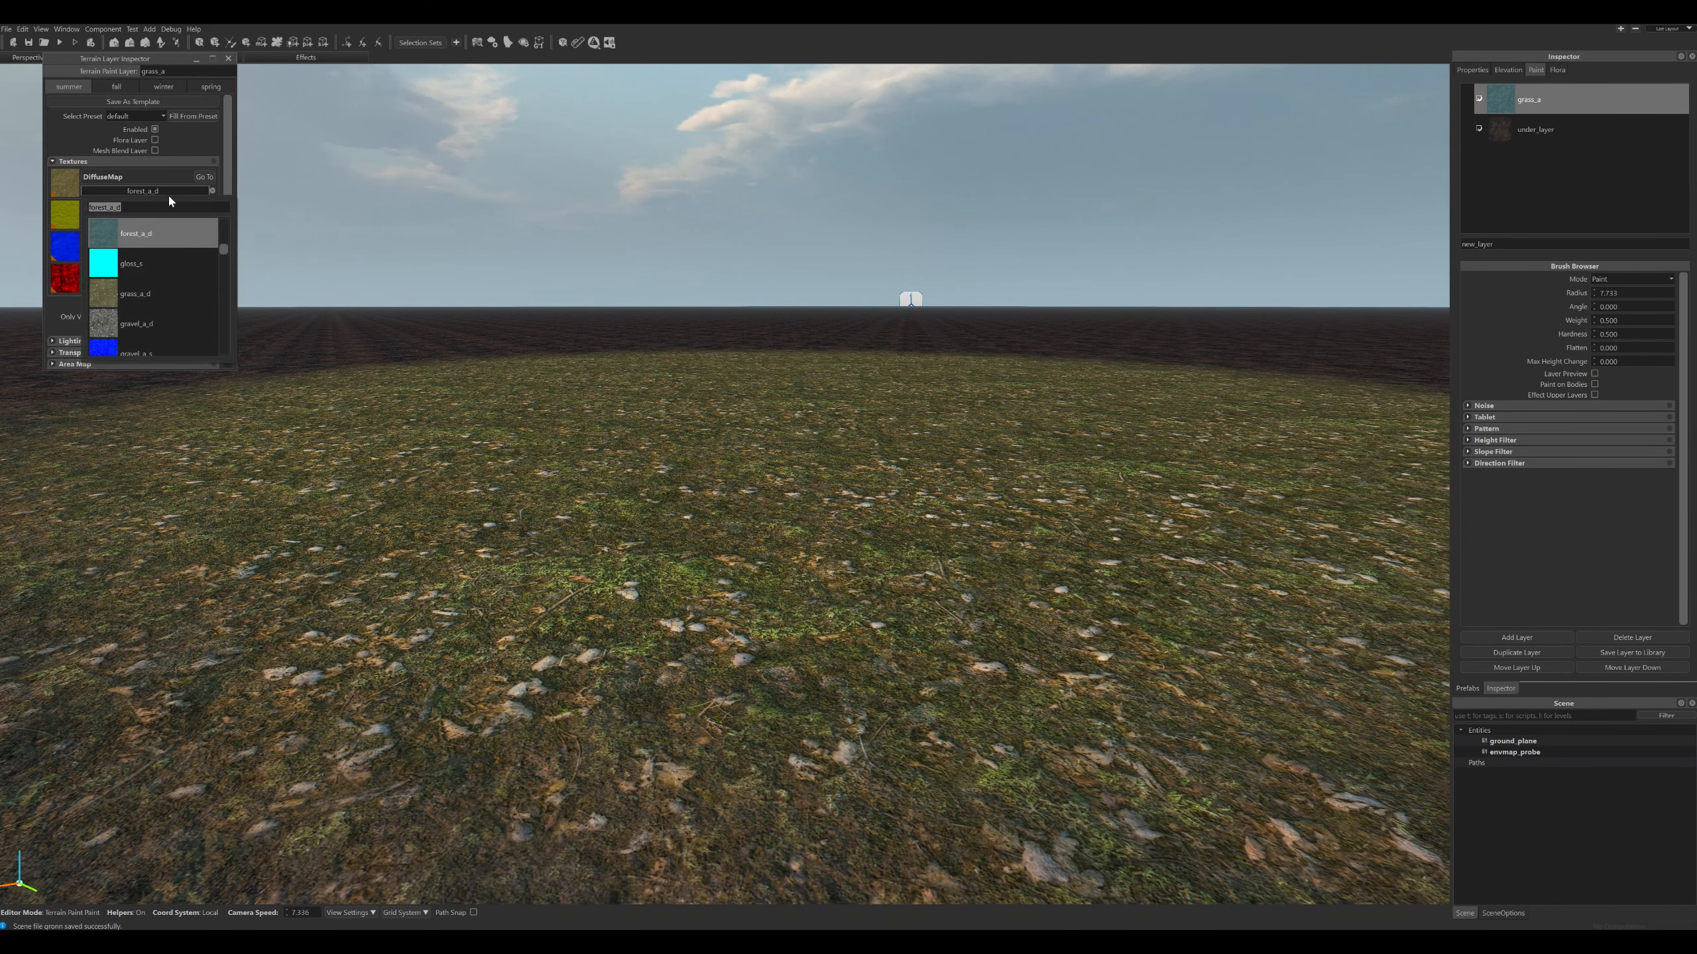
click(151, 270)
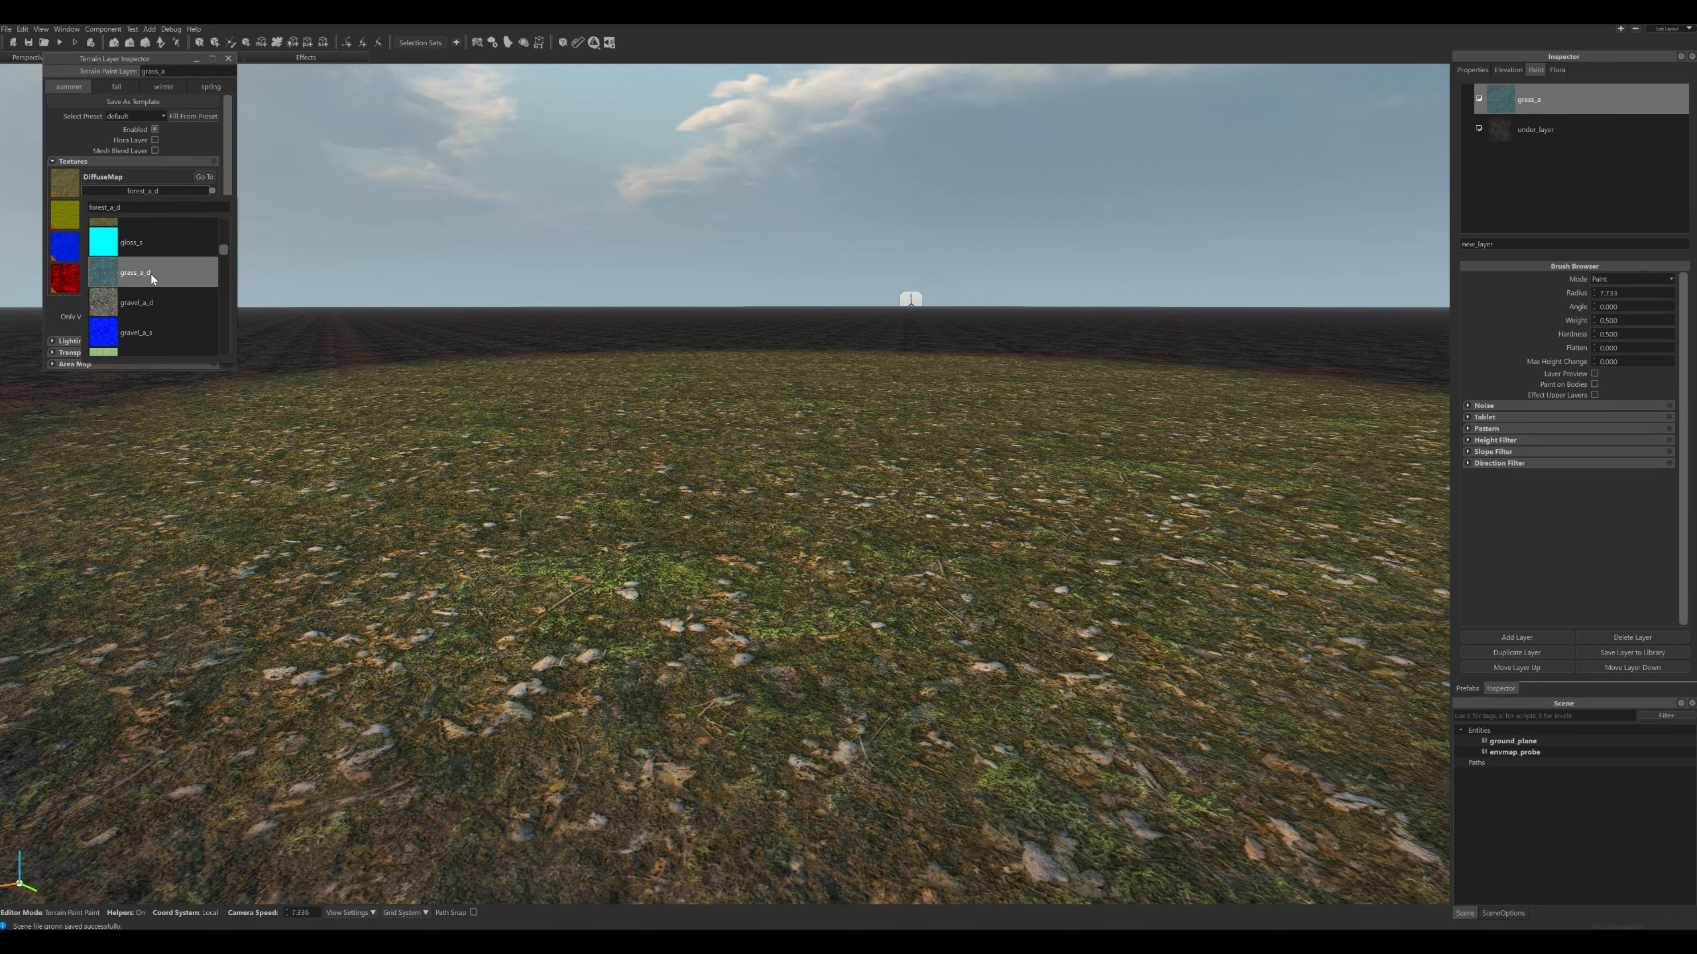
click(142, 193)
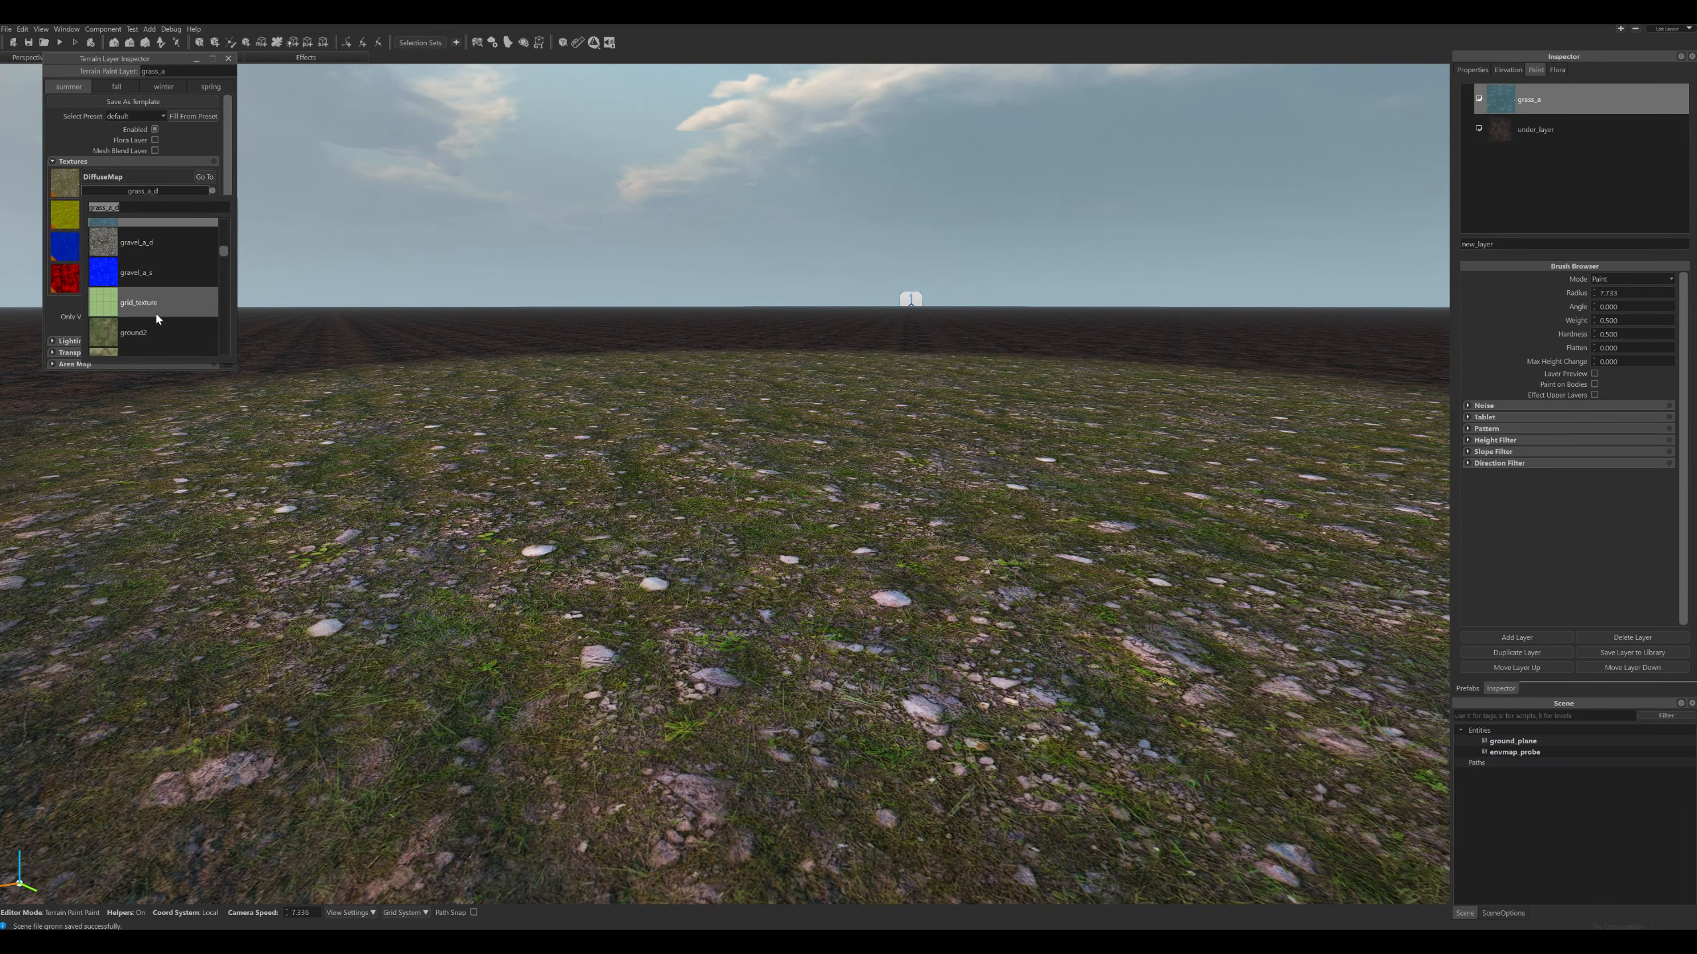
click(157, 331)
Switch the grass_a layer's diffuse map back to grass_a_d.
click(159, 190)
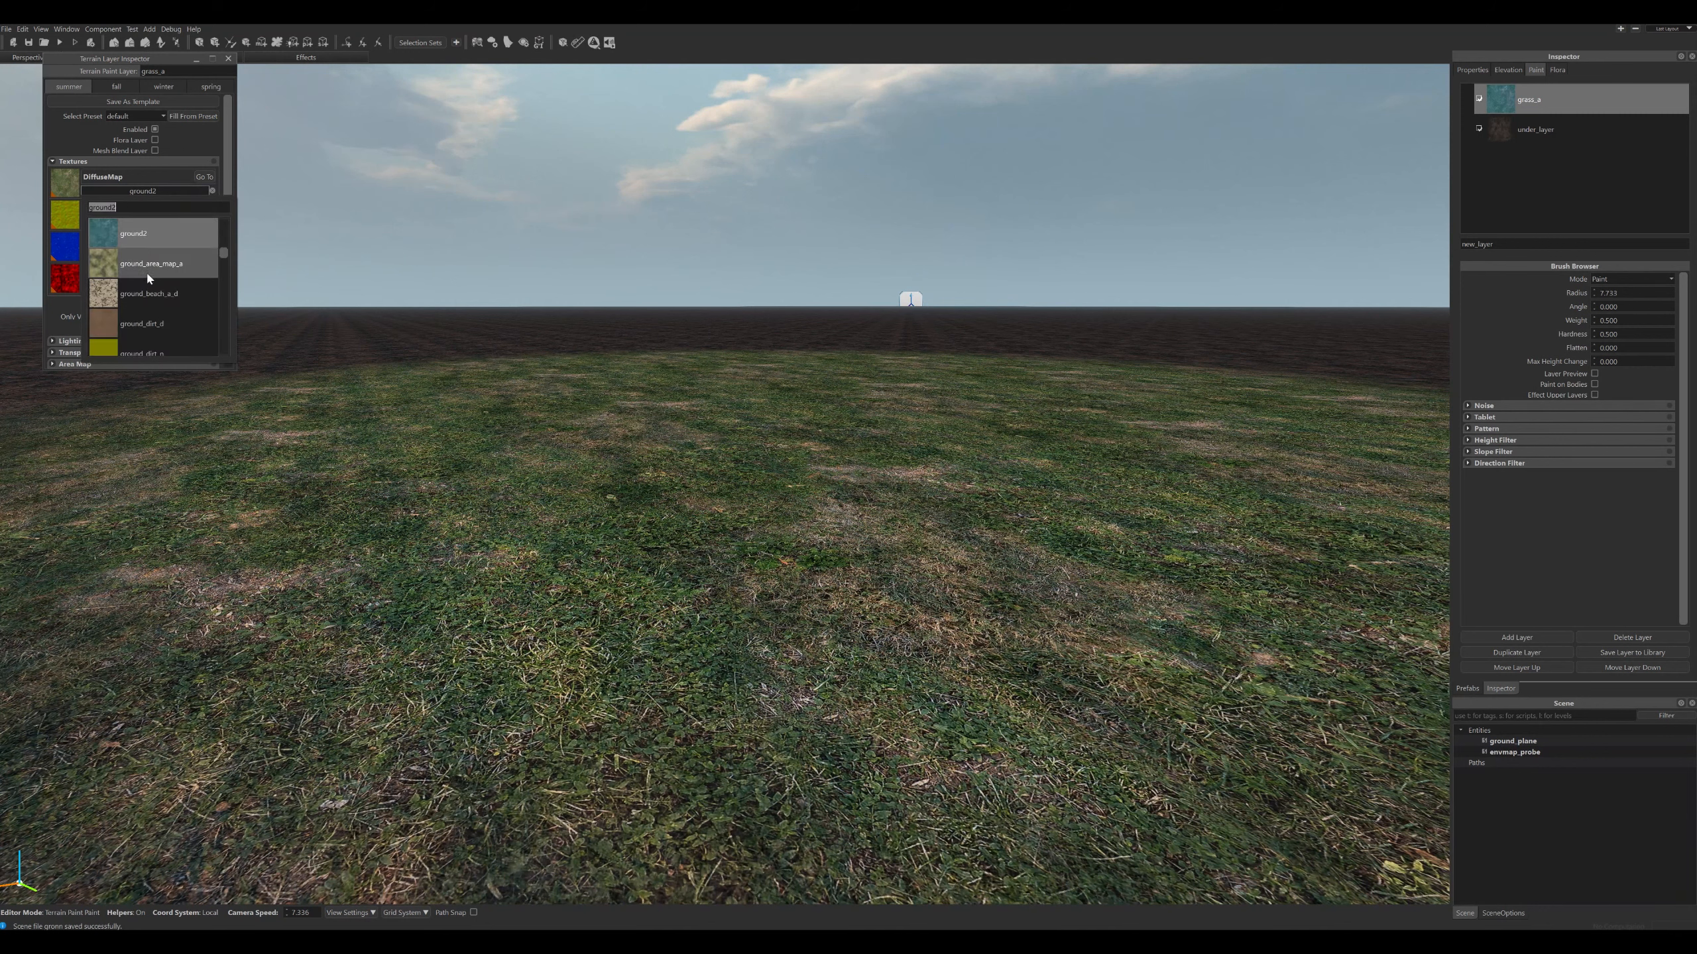
scroll(155, 275, up, 1)
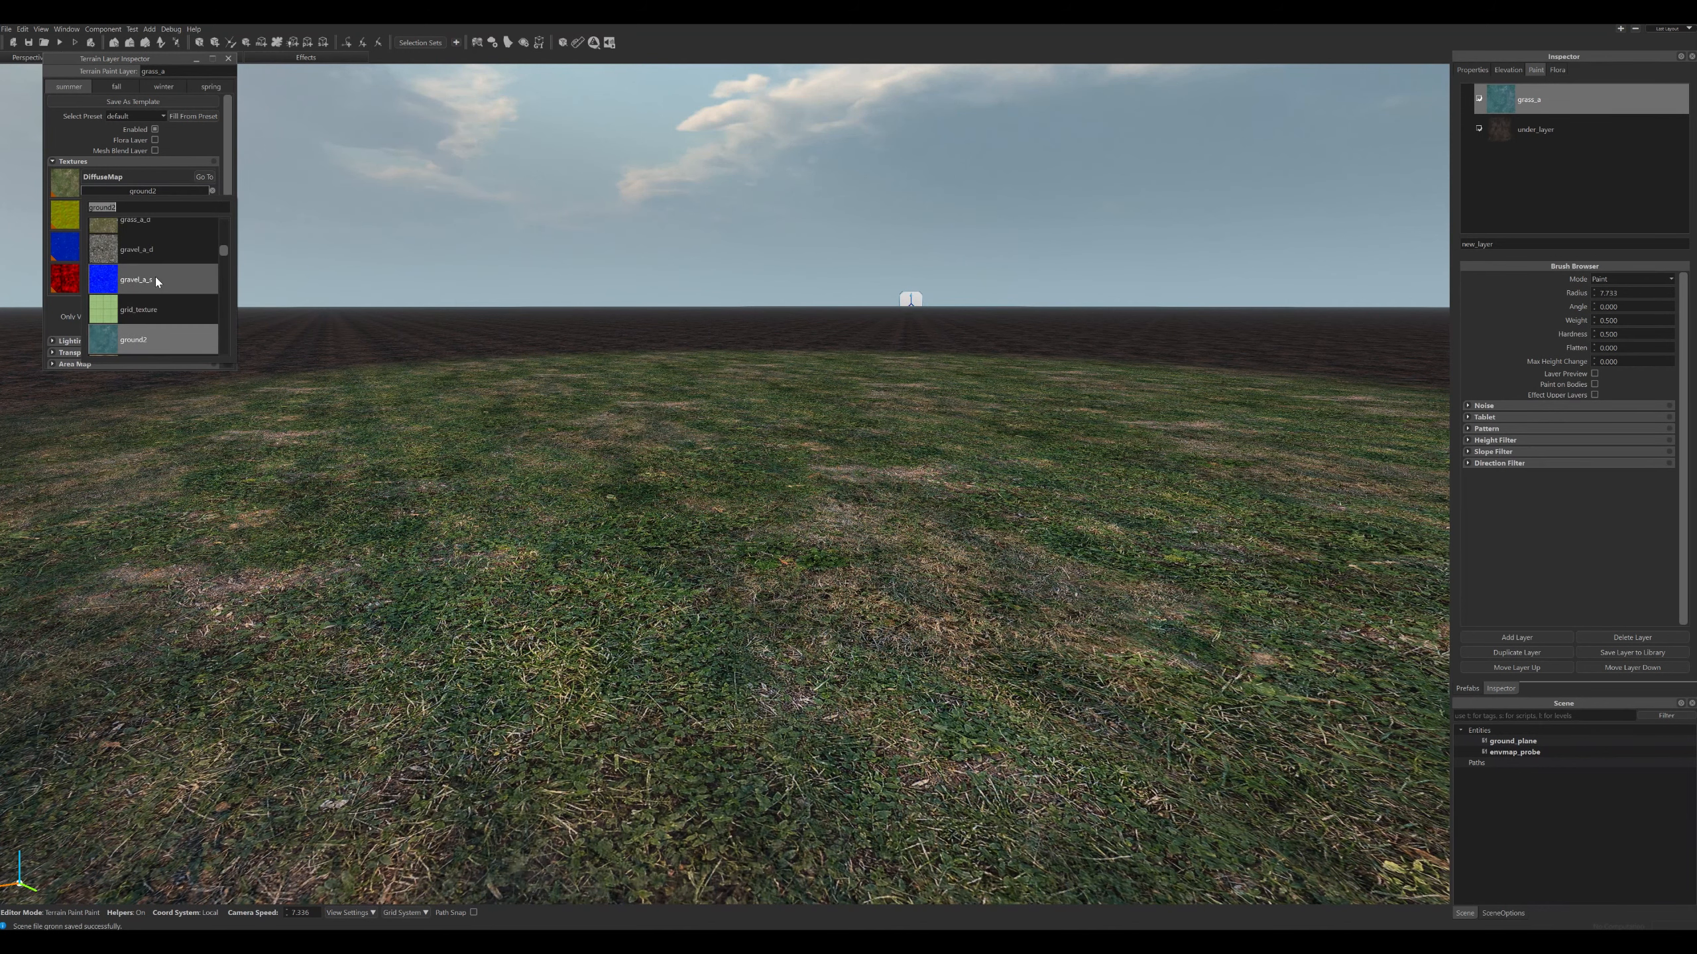
click(156, 242)
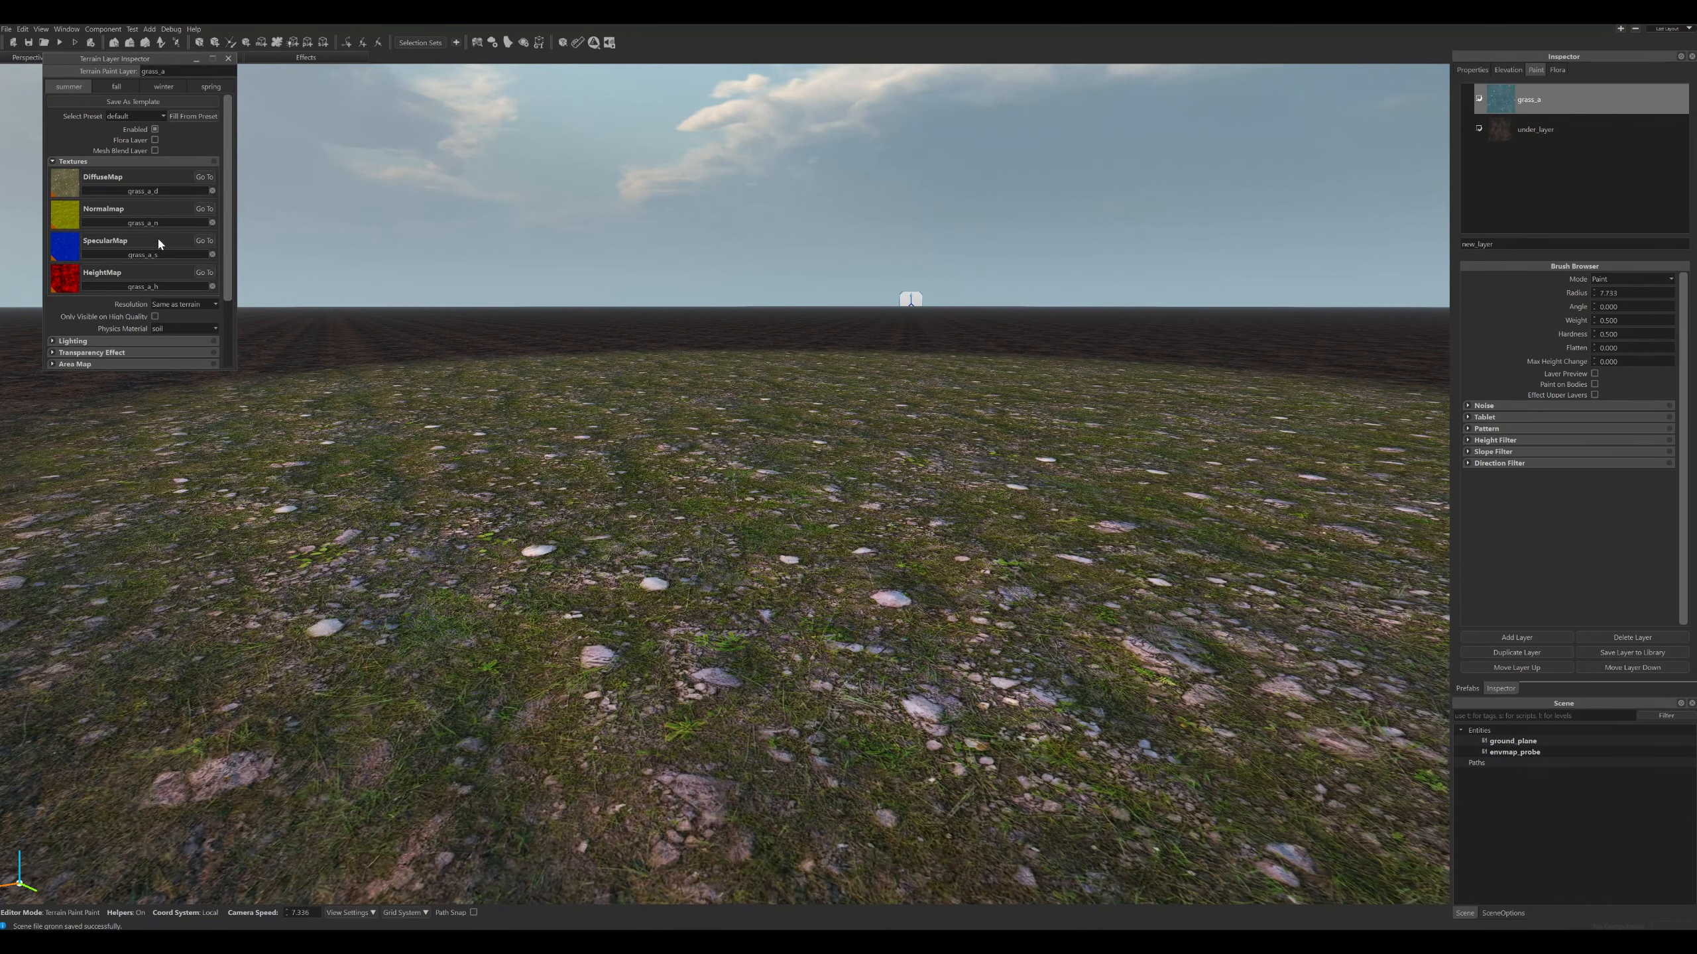
Try the ground_dirt_n and ground_forest_b_d textures as the layer's diffuse map.
click(145, 223)
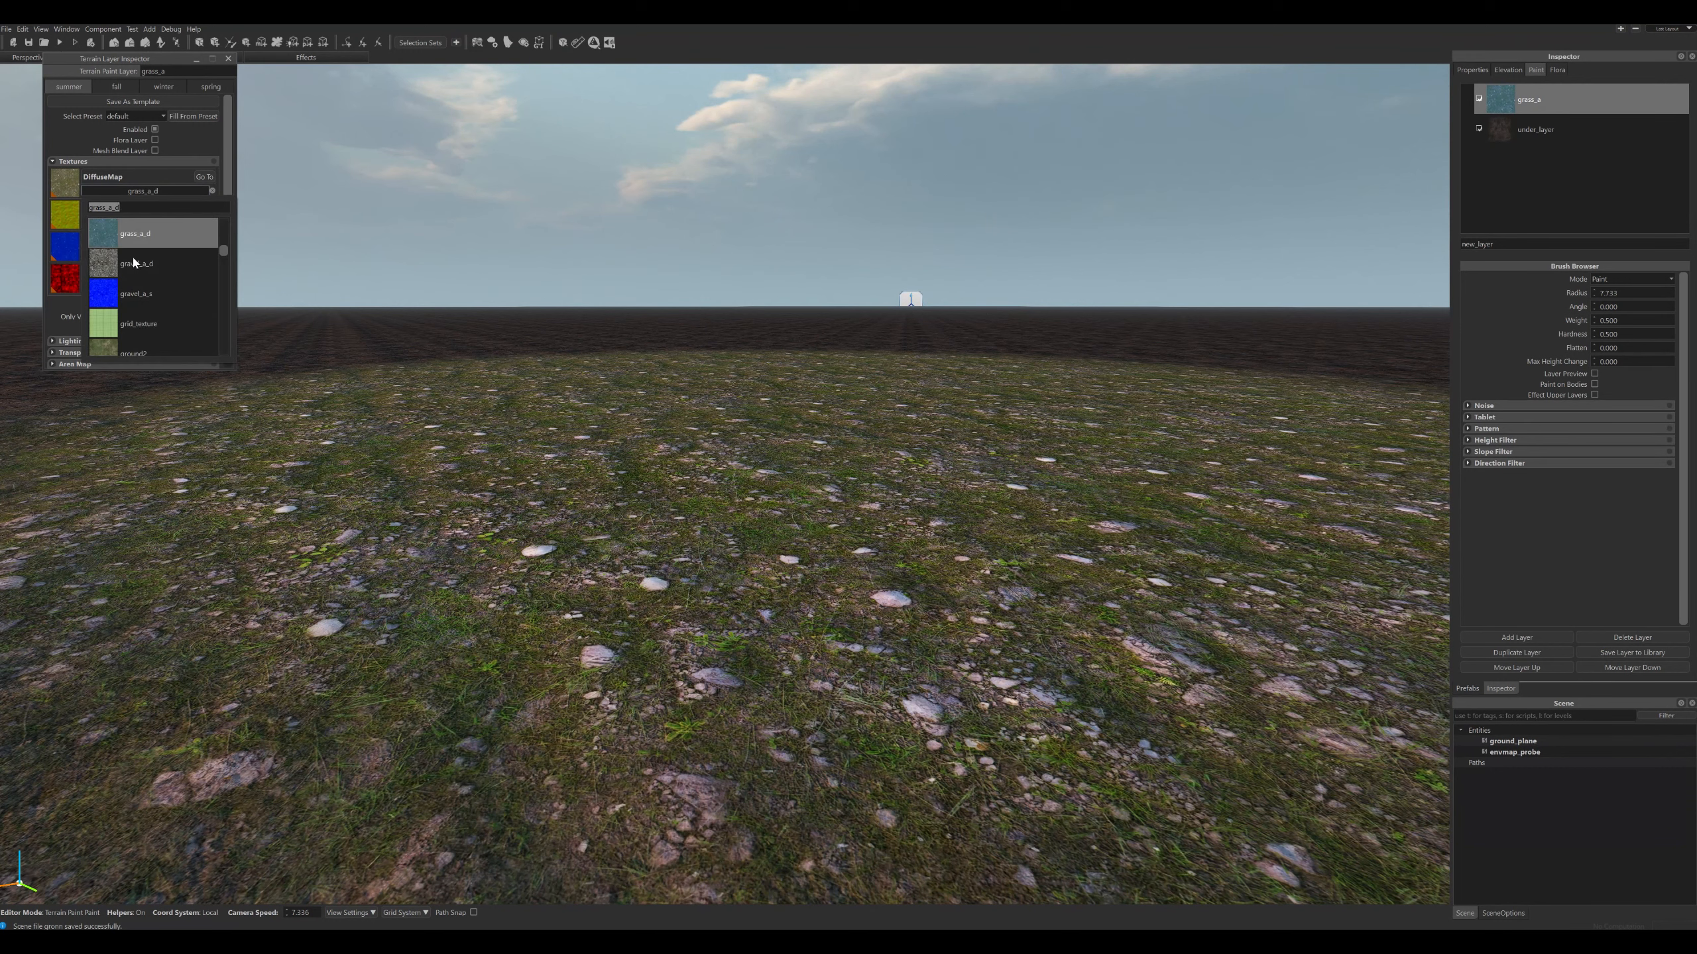
scroll(142, 306, down, 3)
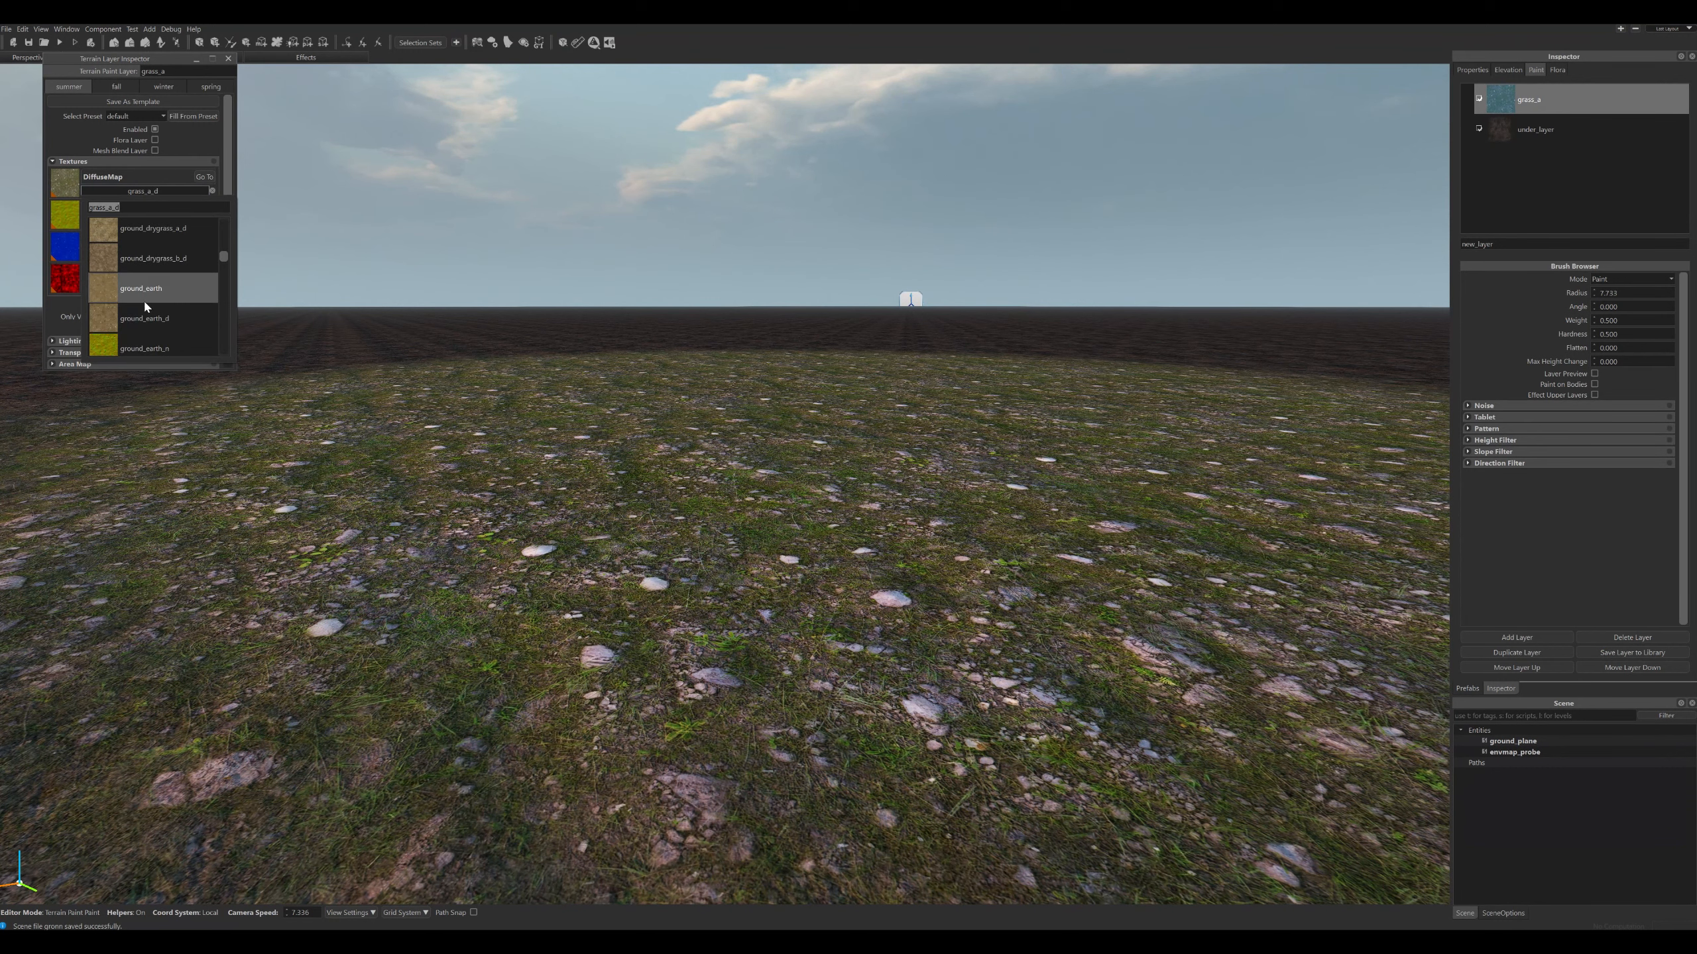
click(150, 262)
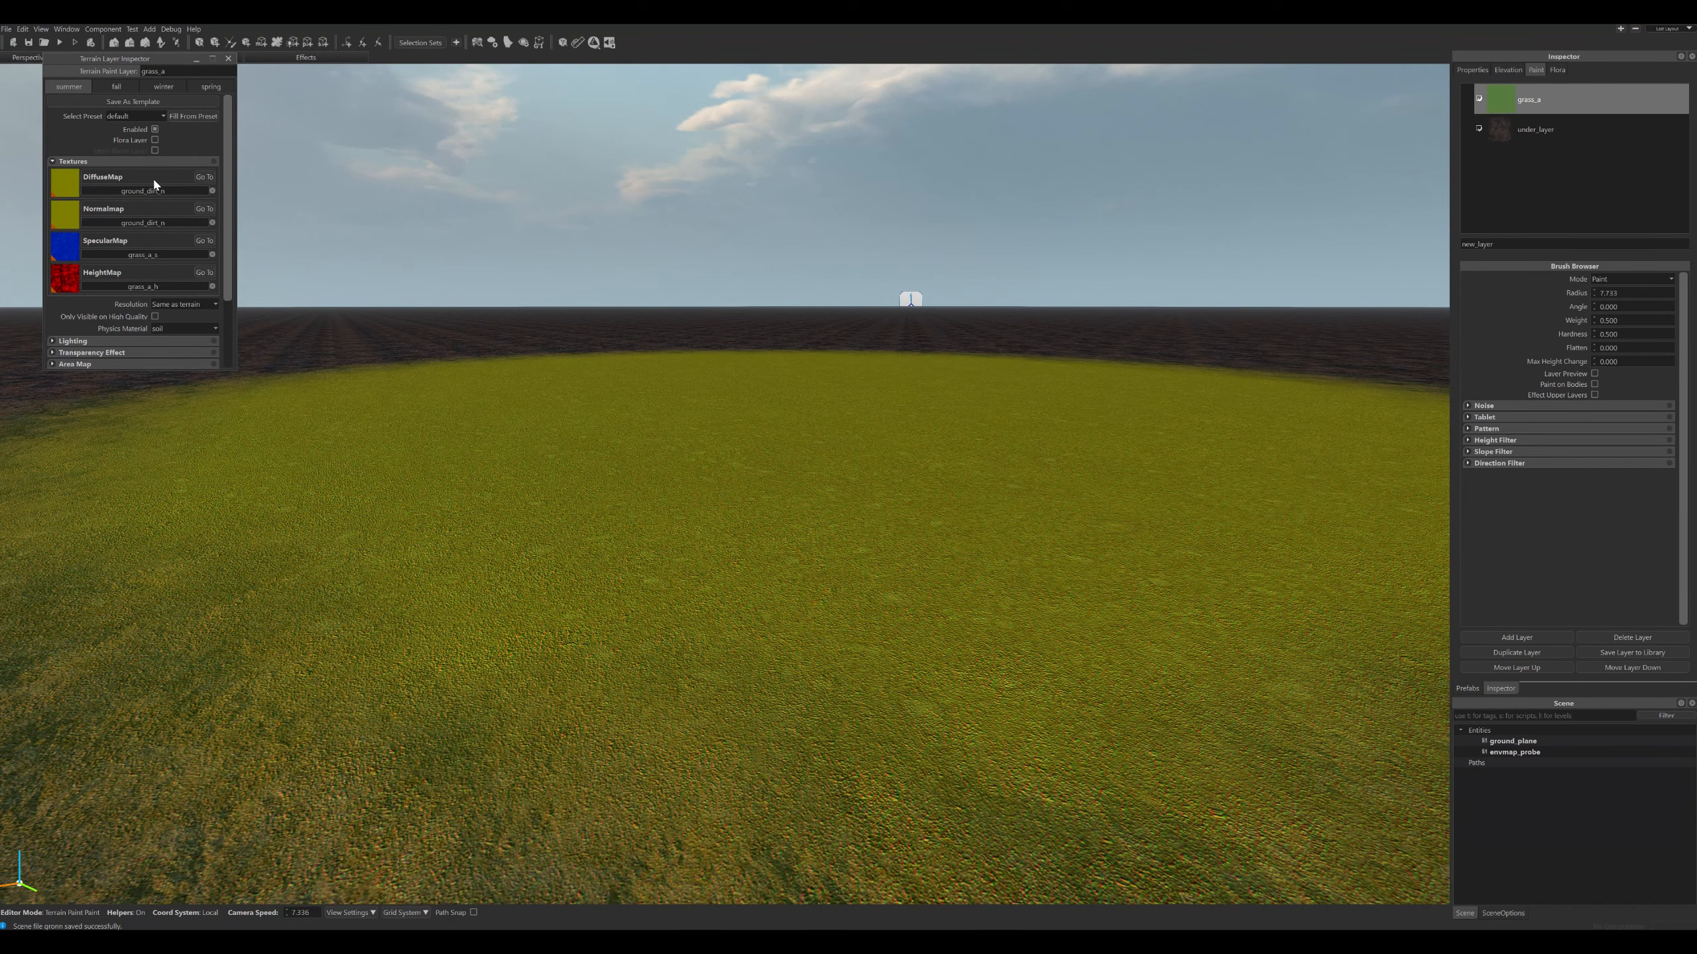
click(152, 189)
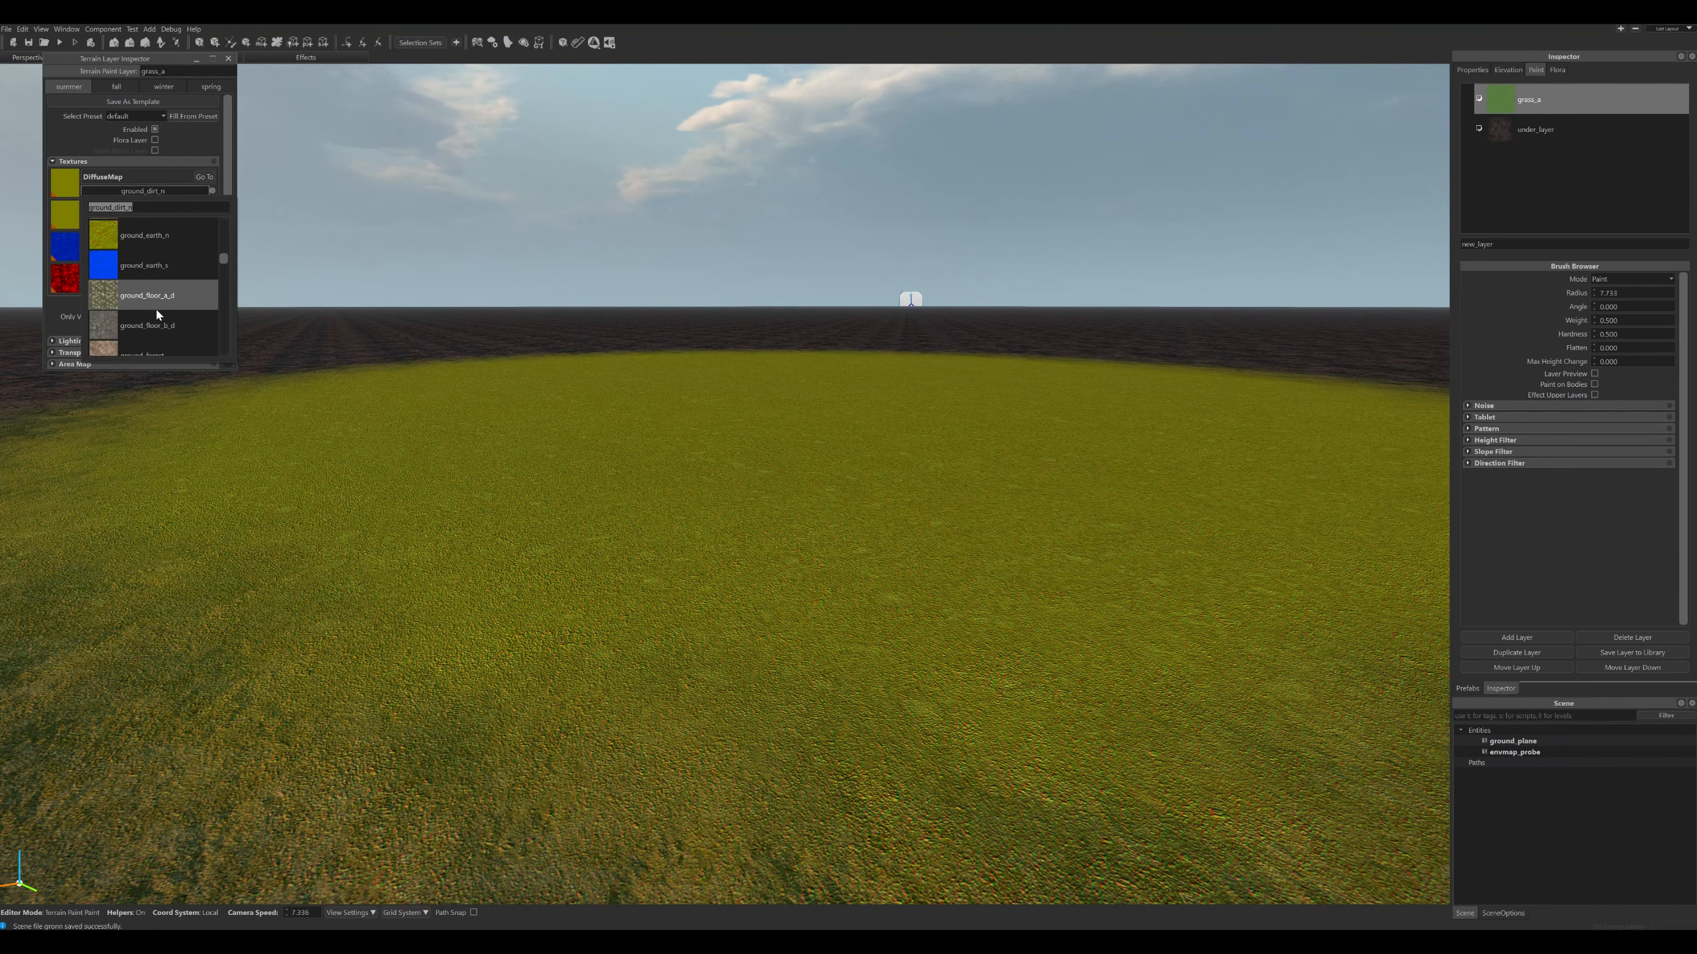
click(156, 311)
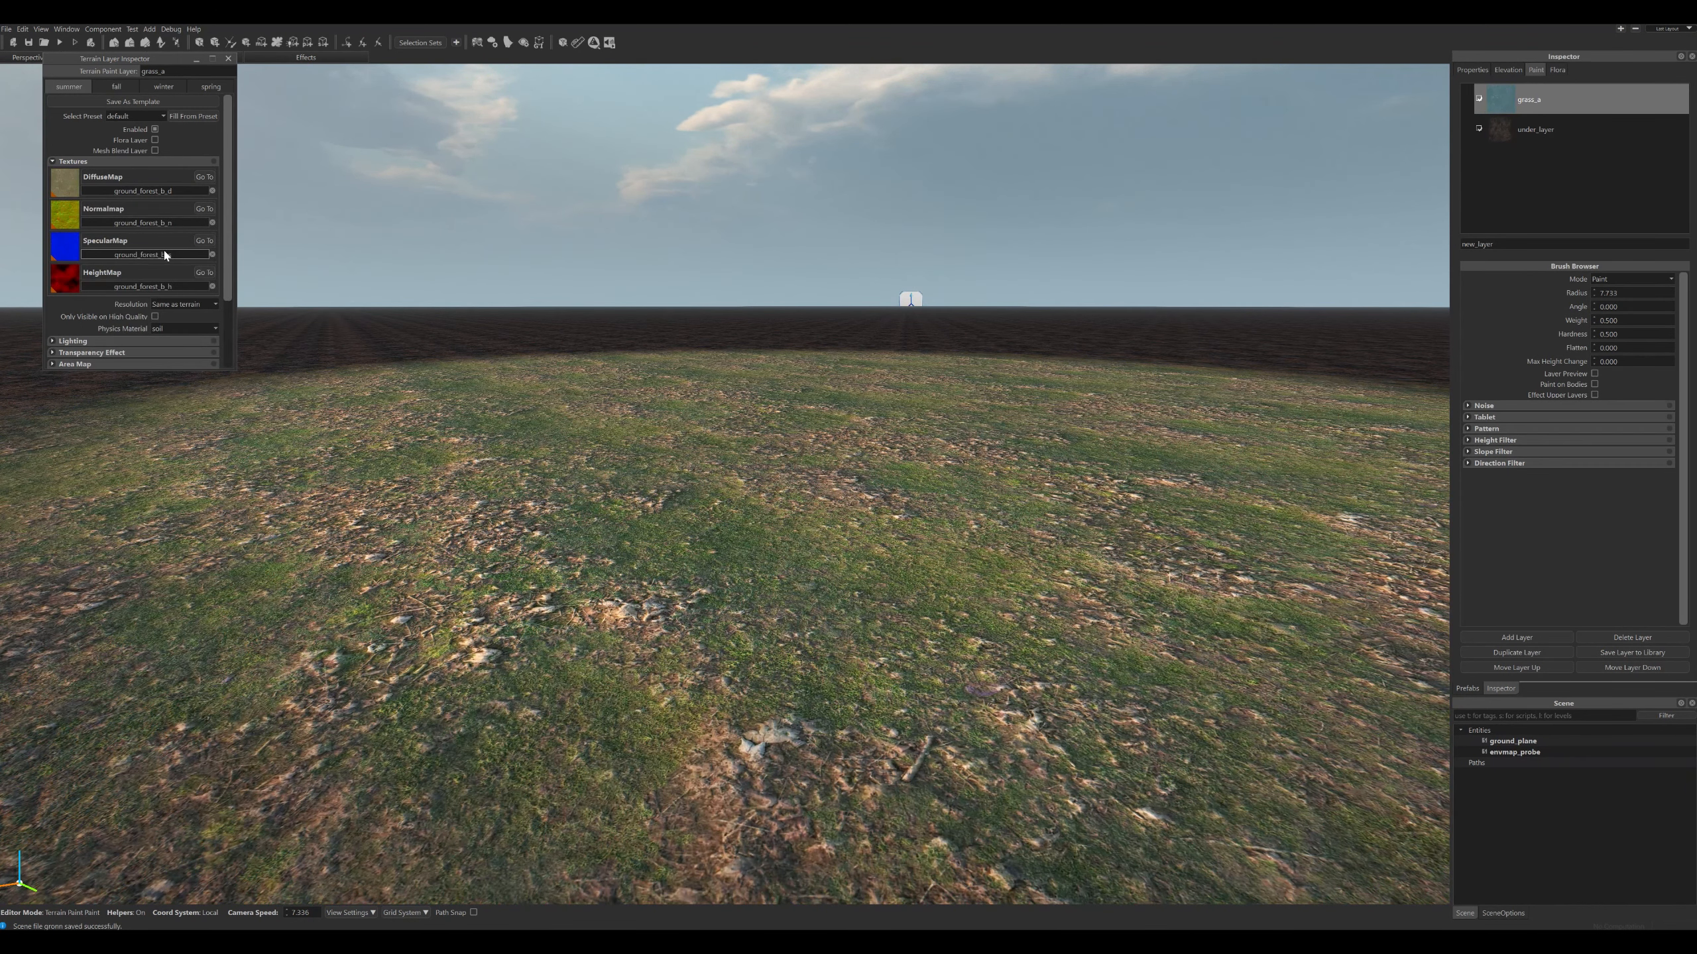
Try the ground_grass_a_d and ground_grass_c_d textures as the layer's diffuse map.
click(144, 190)
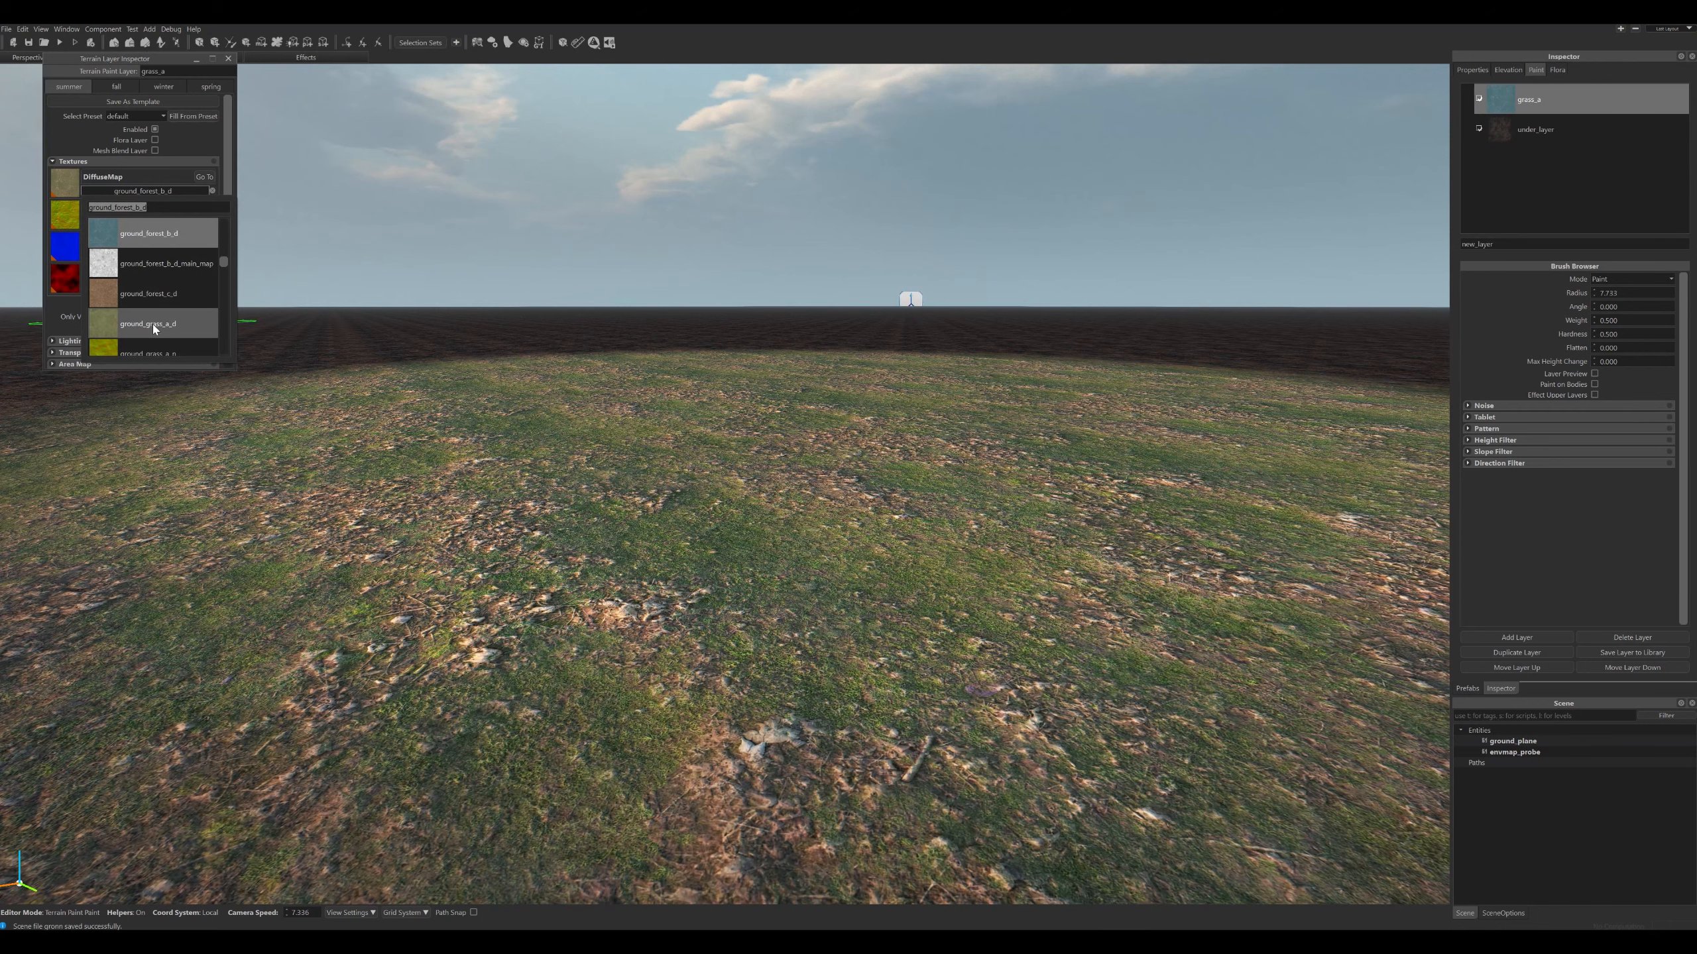
click(153, 325)
click(141, 190)
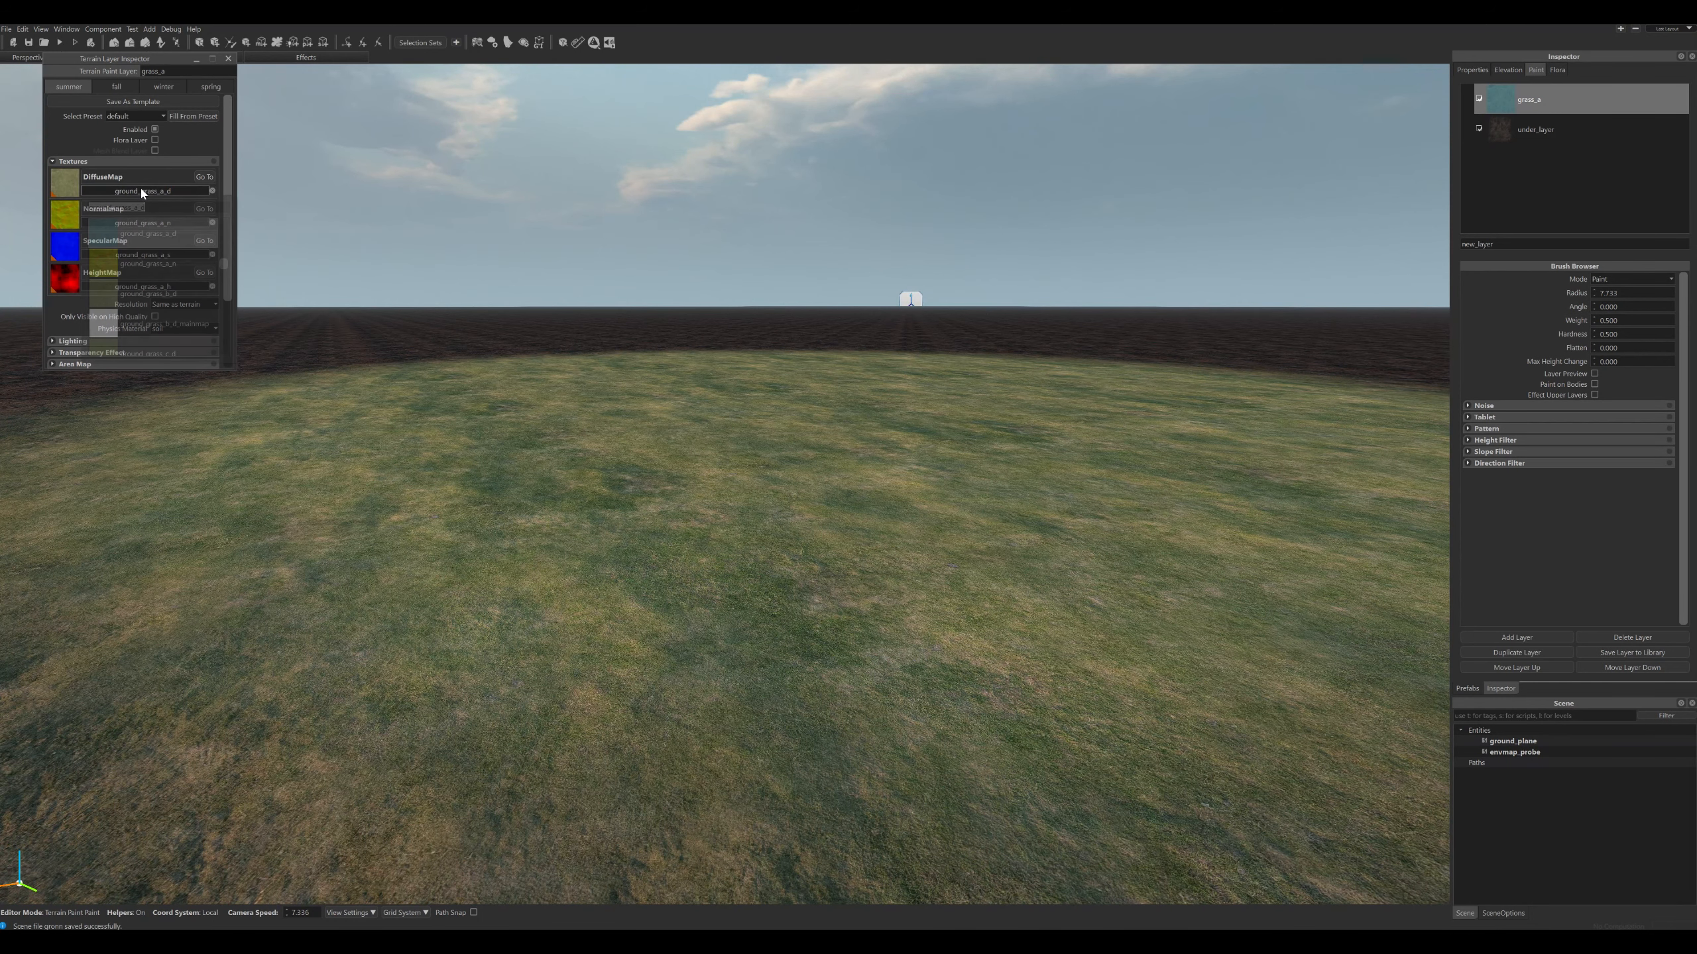
click(148, 301)
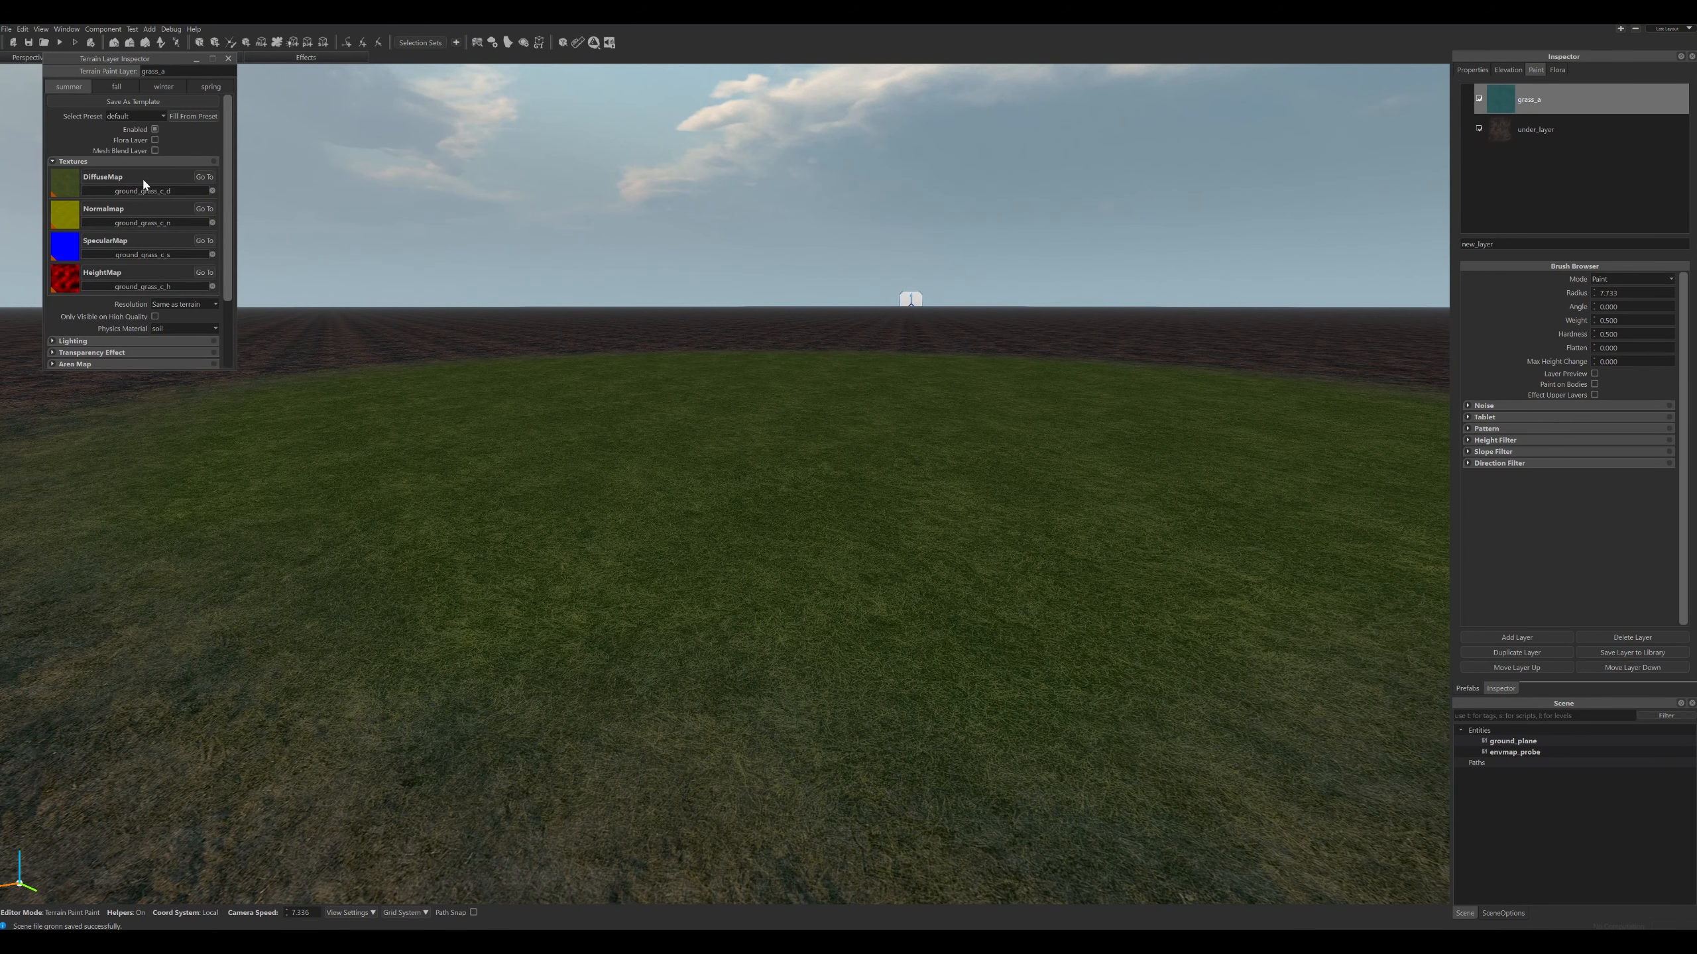
Try the ground_grass_e_d and ground_grass_stone_a_d textures as the layer's diffuse map.
click(144, 190)
click(149, 295)
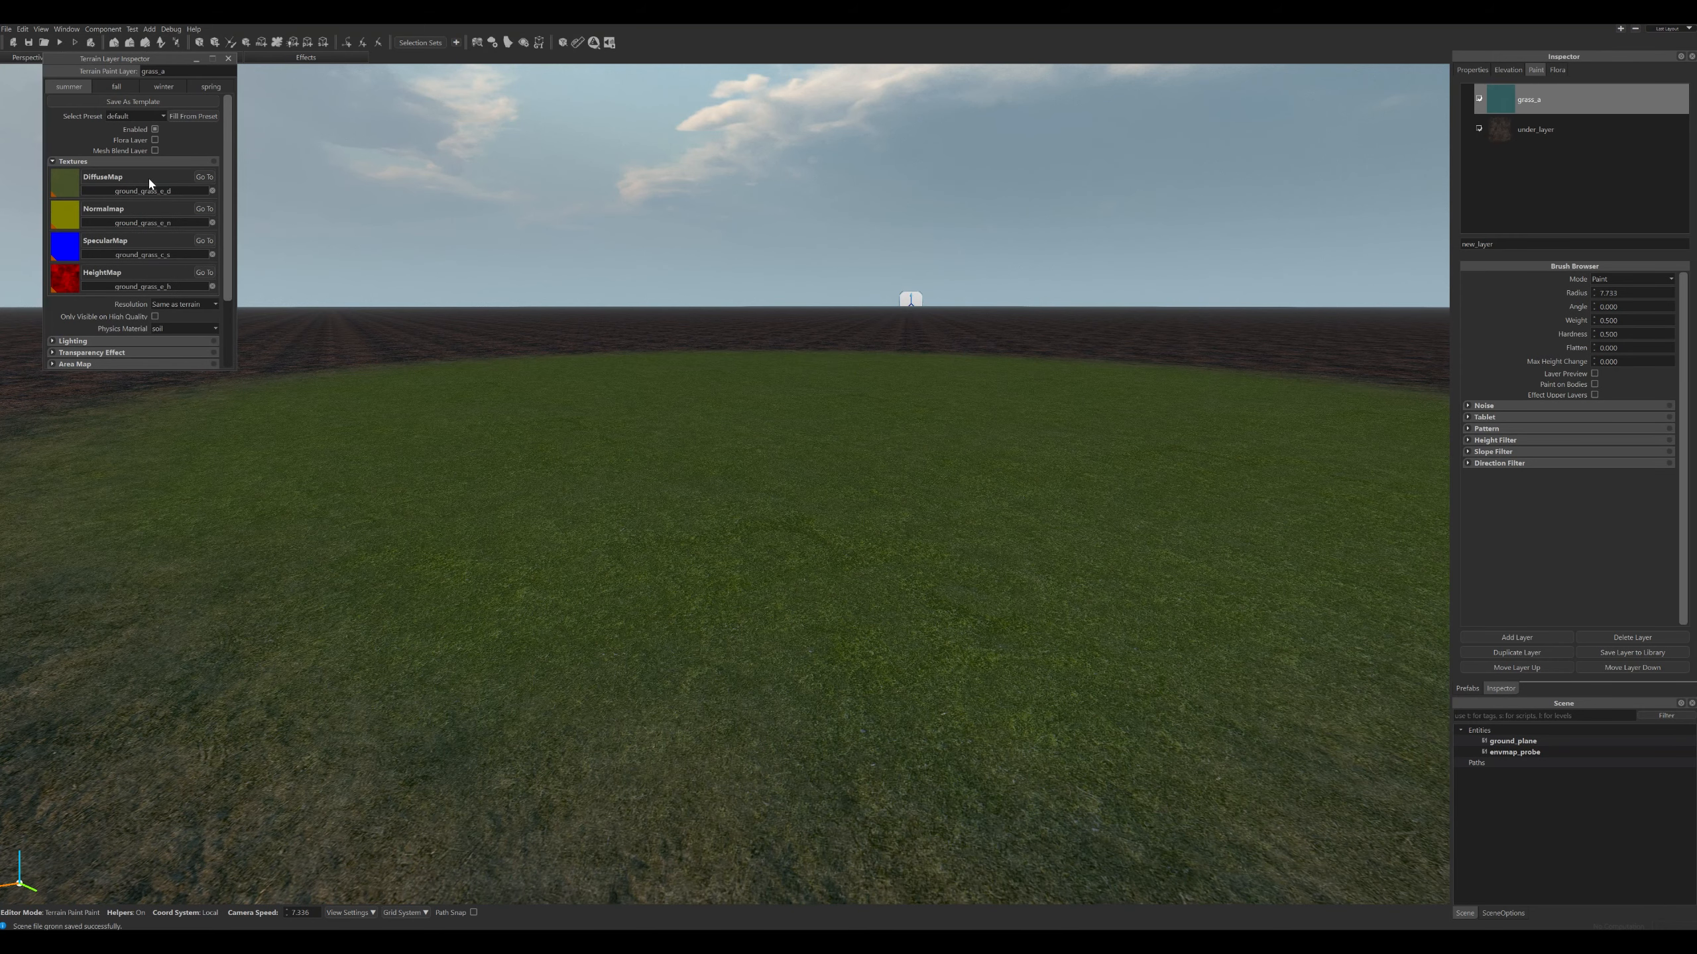
click(153, 191)
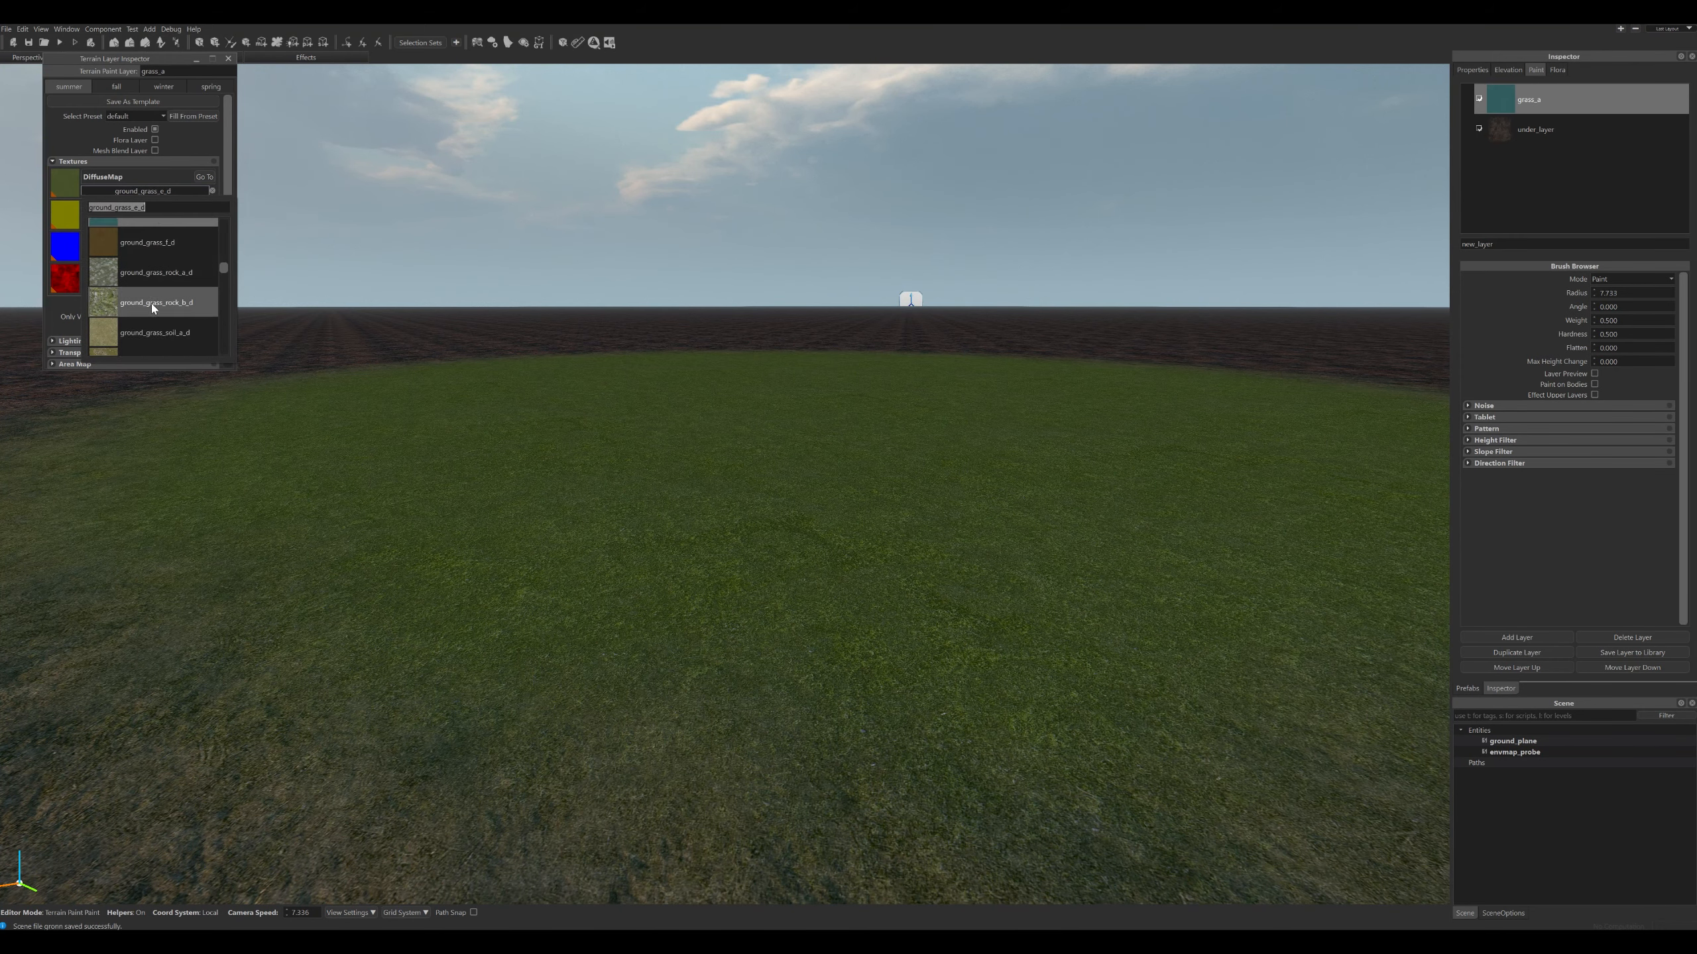
scroll(159, 314, down, 3)
click(159, 321)
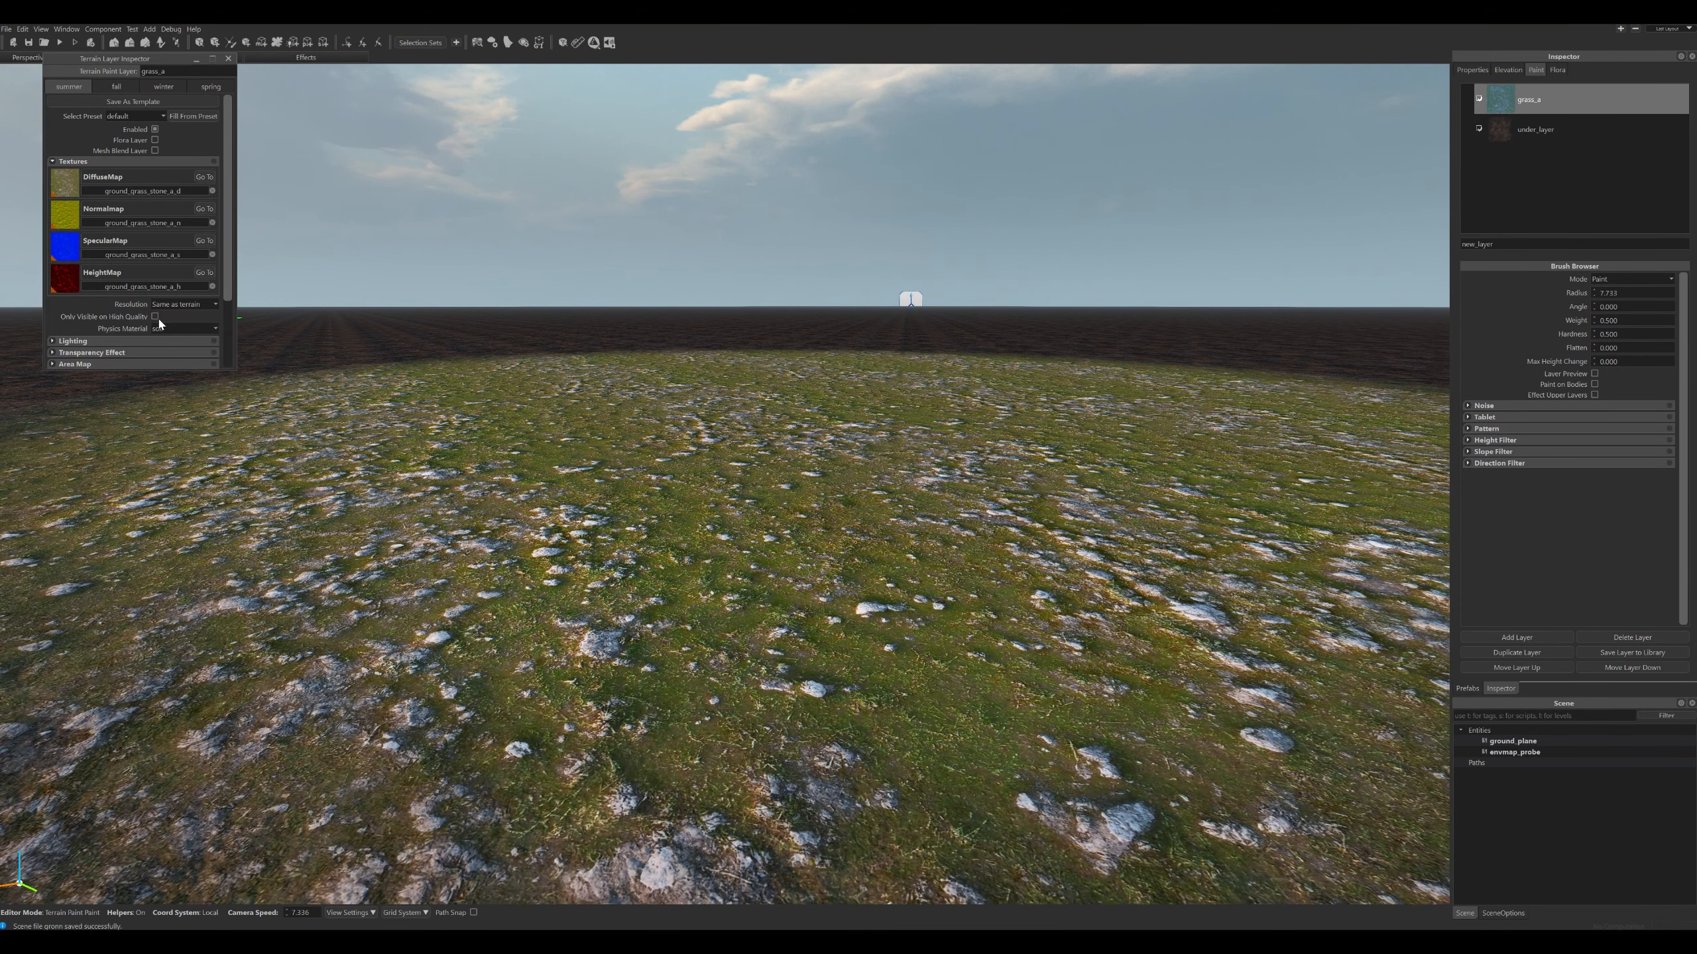
Set the grass_a layer's diffuse map to ground_grass_rock_b_d.
click(144, 190)
scroll(160, 258, down, 3)
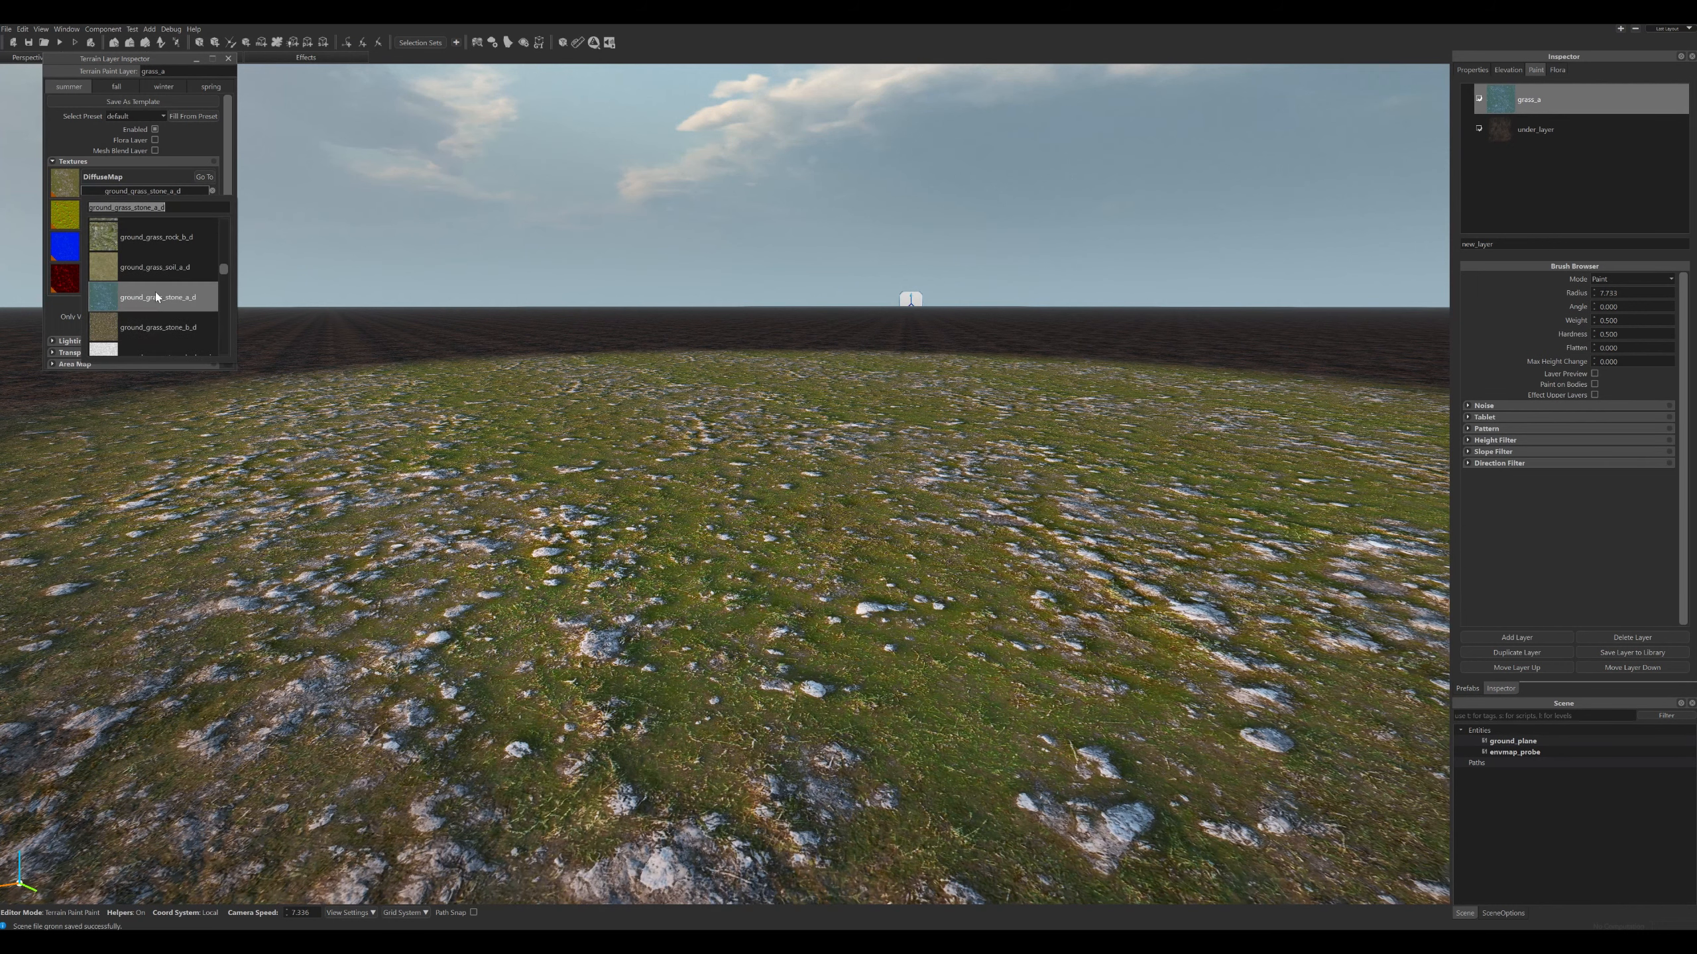
click(161, 245)
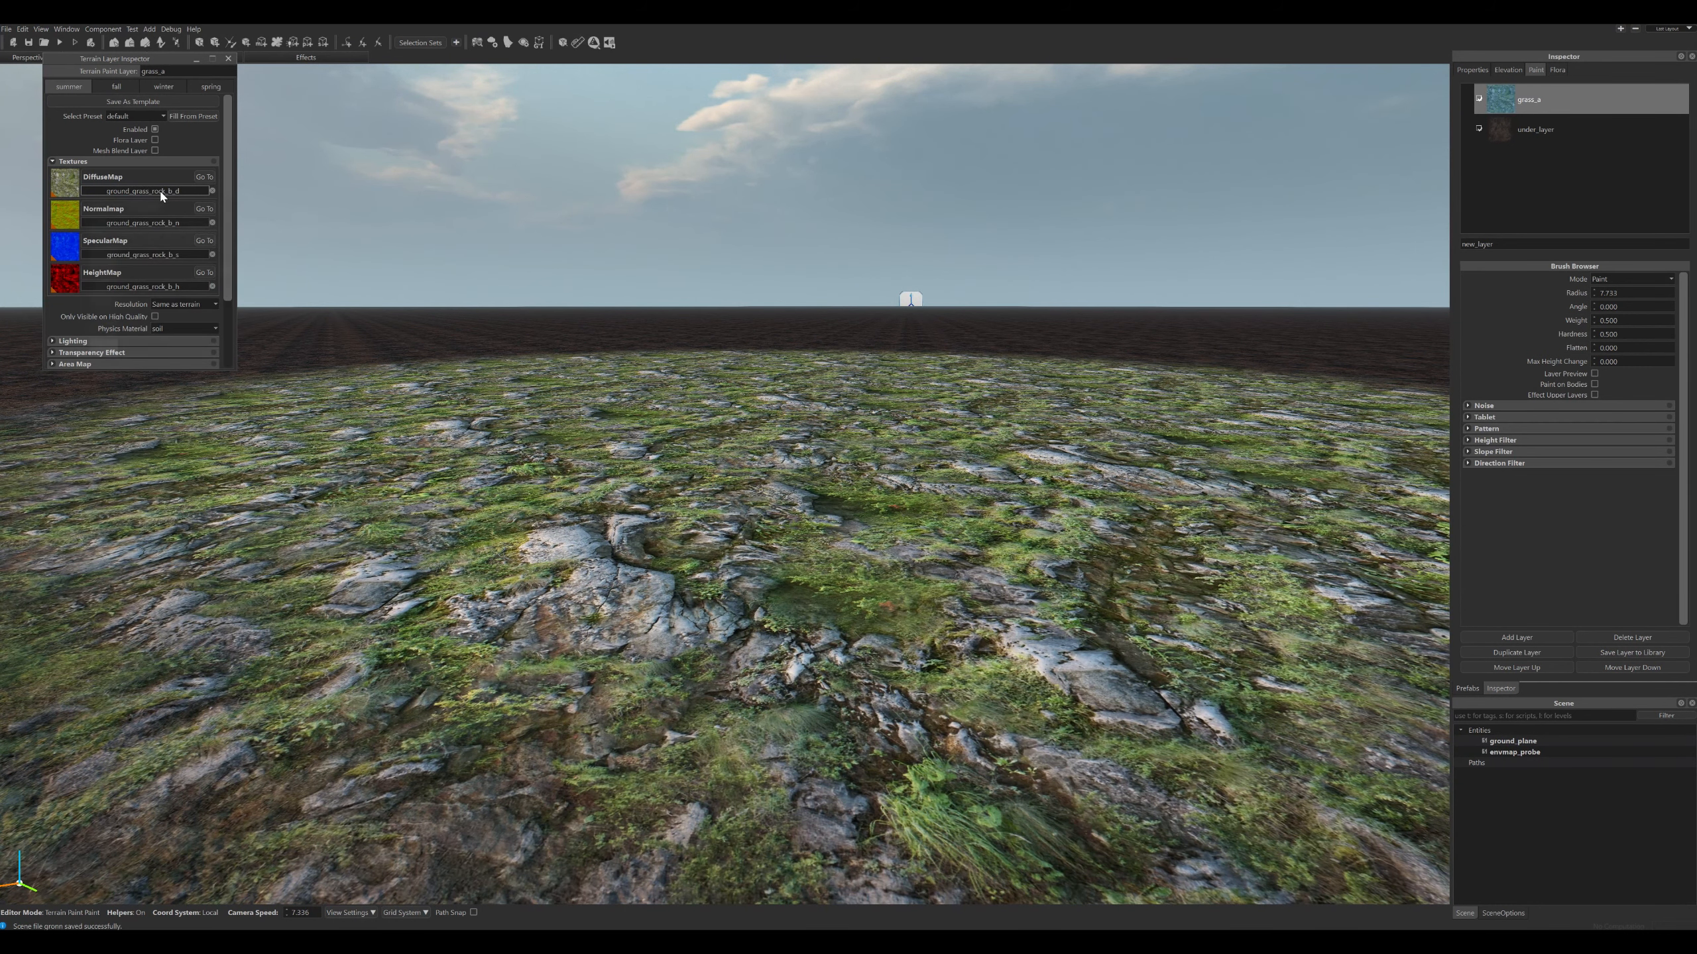
Set the grass_a layer's diffuse map to grass_a_d and compare the ground with the nordic landscape reference.
click(154, 190)
scroll(159, 267, down, 3)
scroll(158, 273, down, 4)
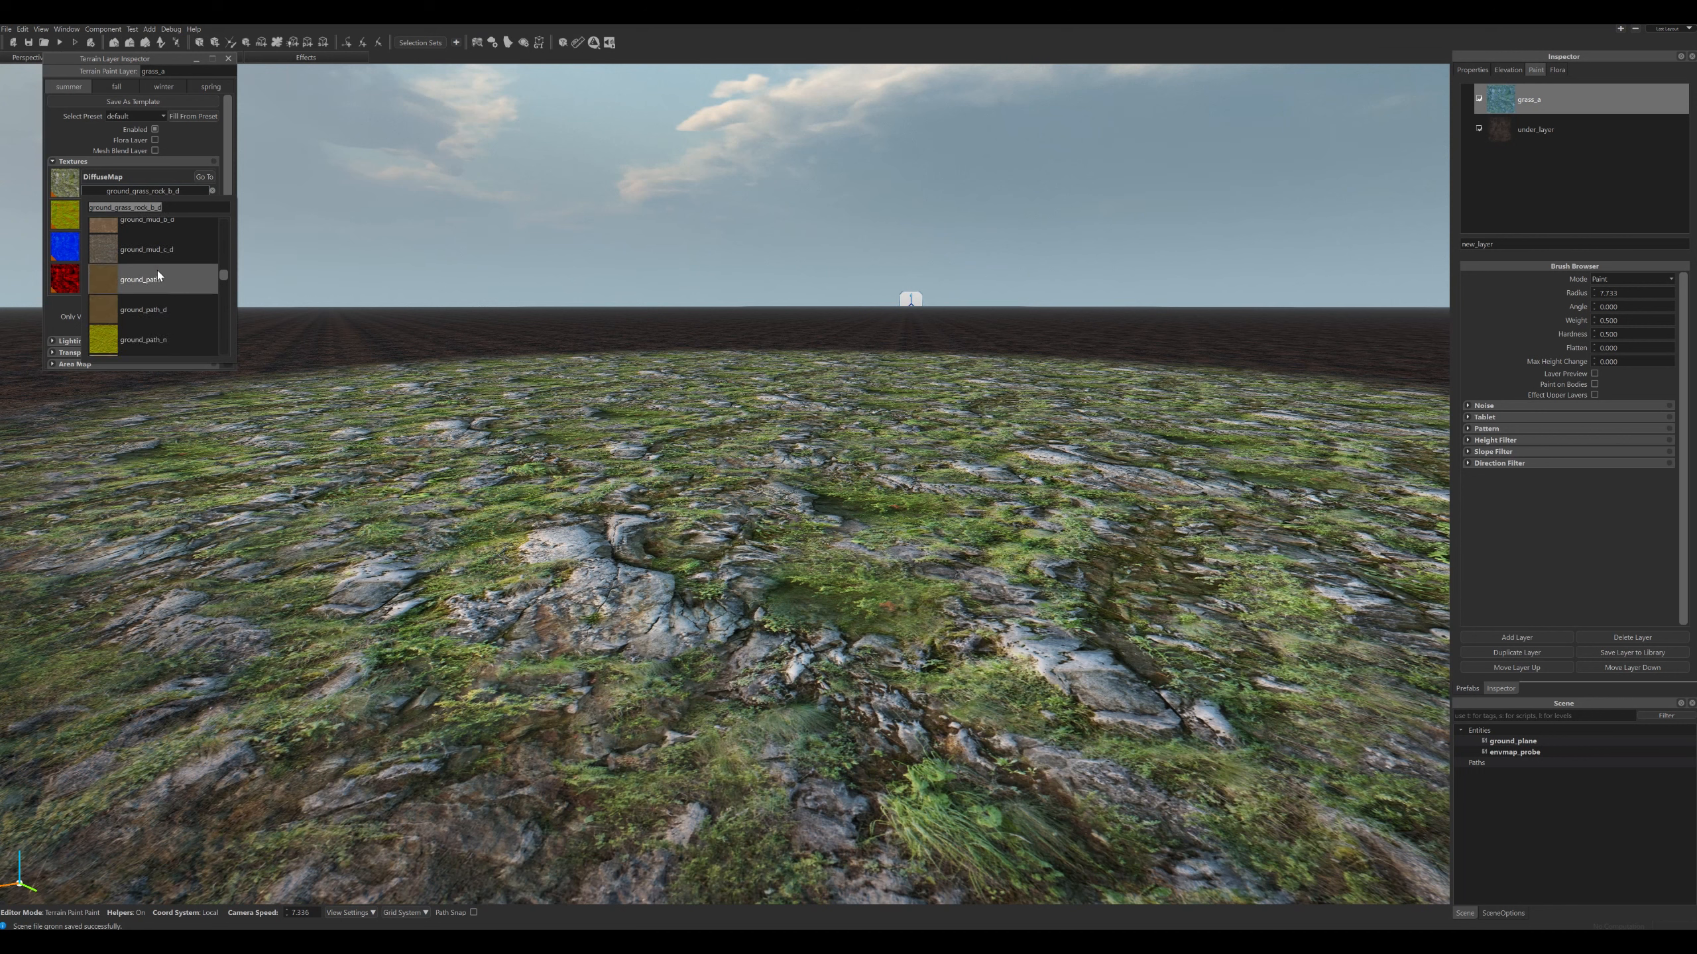
scroll(193, 284, up, 5)
scroll(191, 287, up, 3)
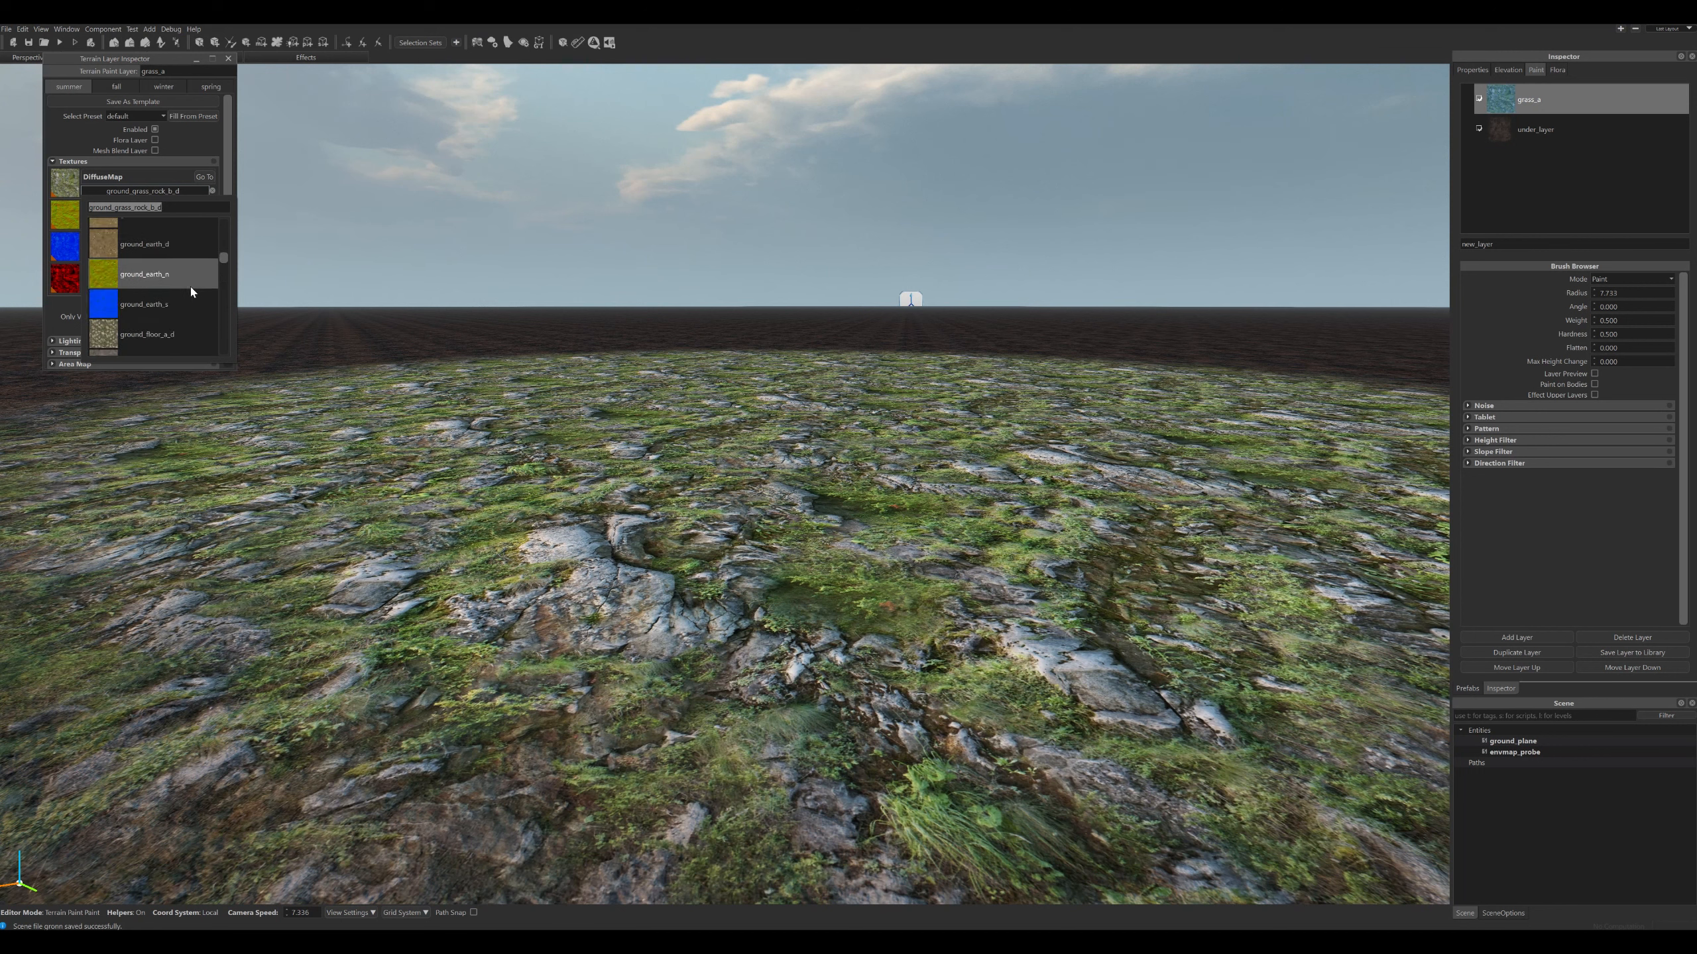
scroll(181, 302, up, 4)
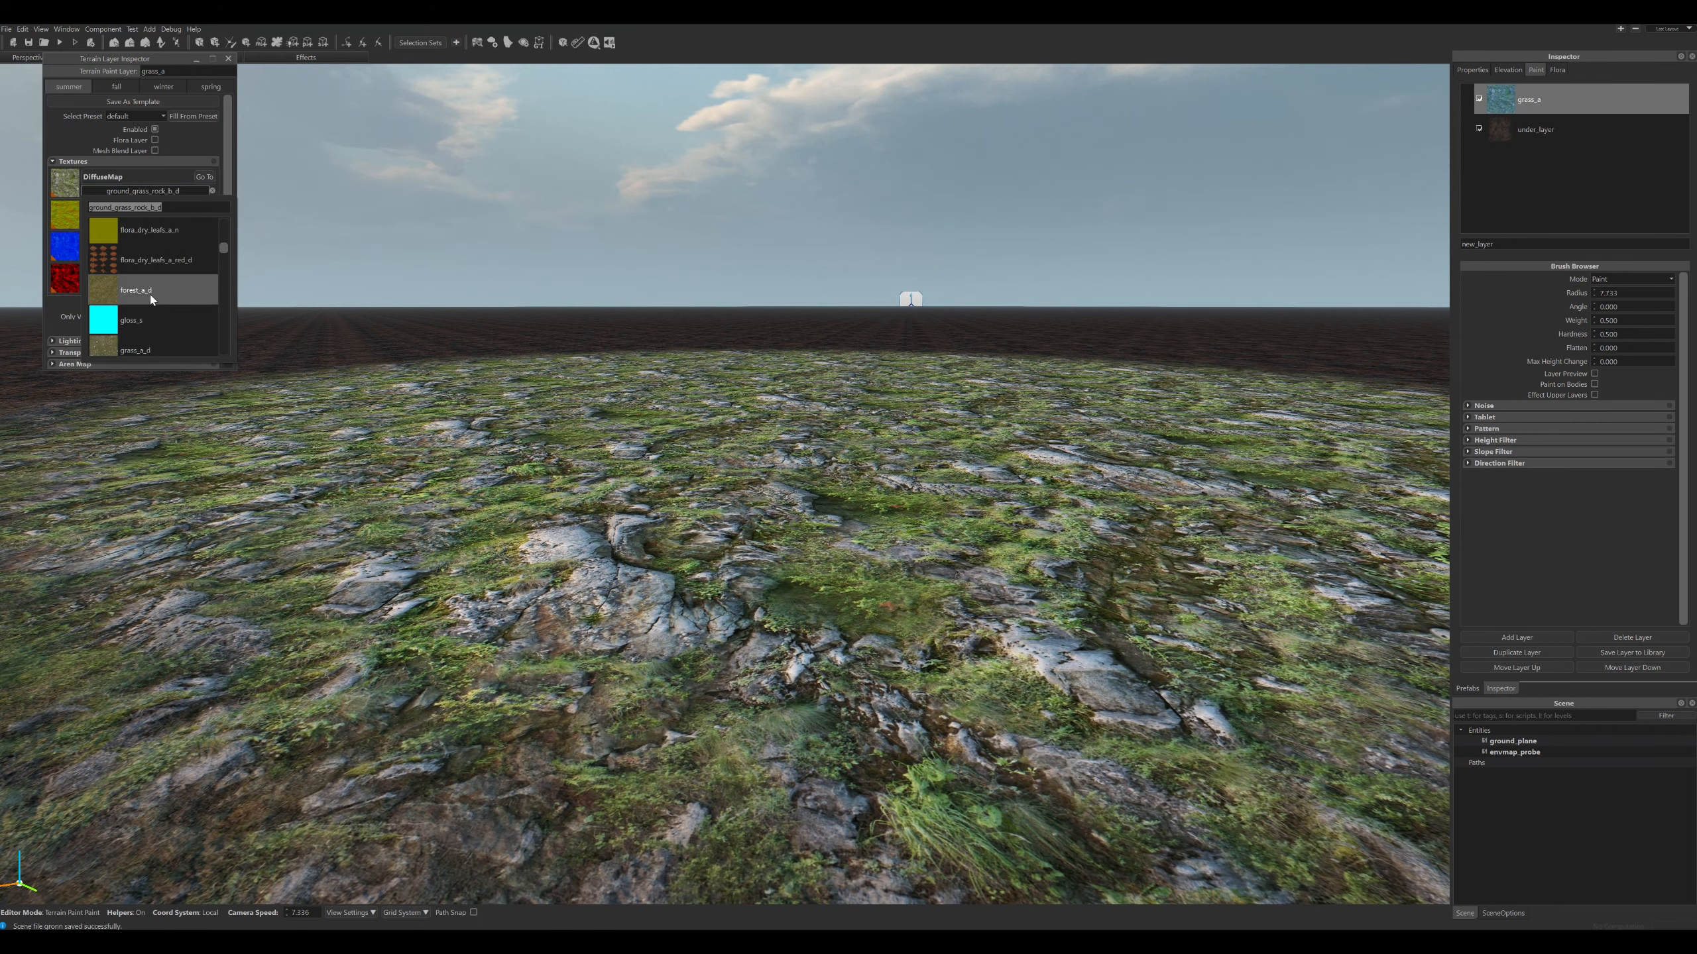
click(151, 344)
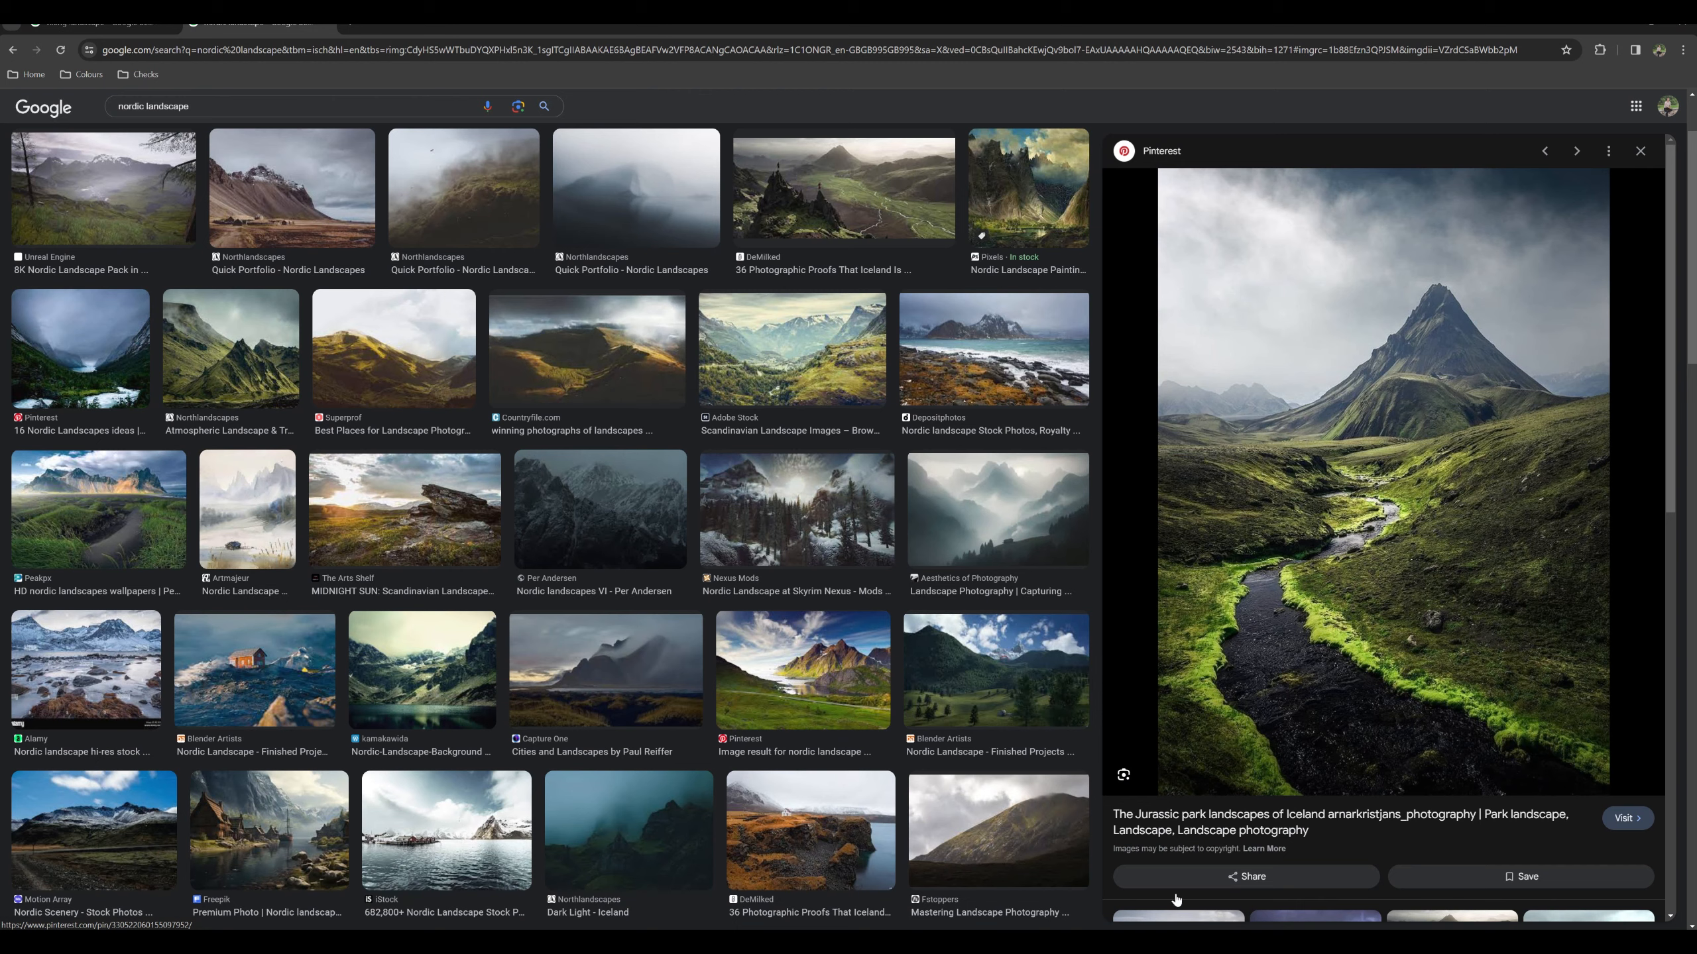
mouse_move(1087, 939)
click(1079, 875)
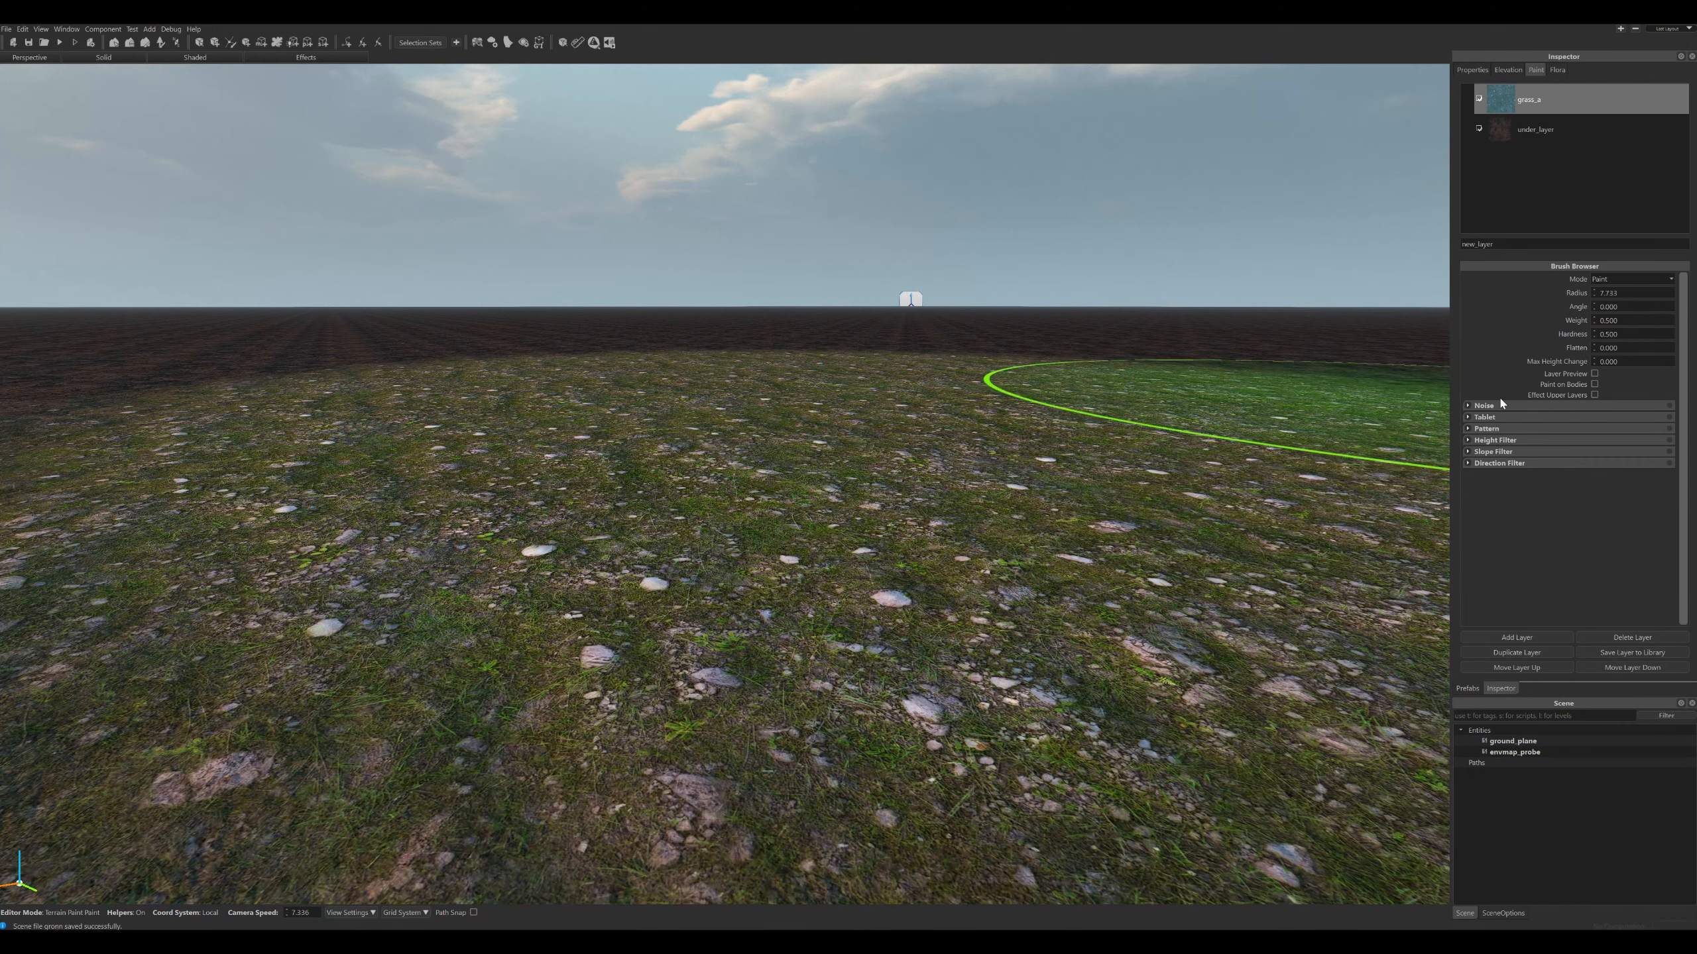
Open the grass_a layer's settings and expand its area map section.
double_click(1498, 91)
click(75, 364)
scroll(144, 336, down, 2)
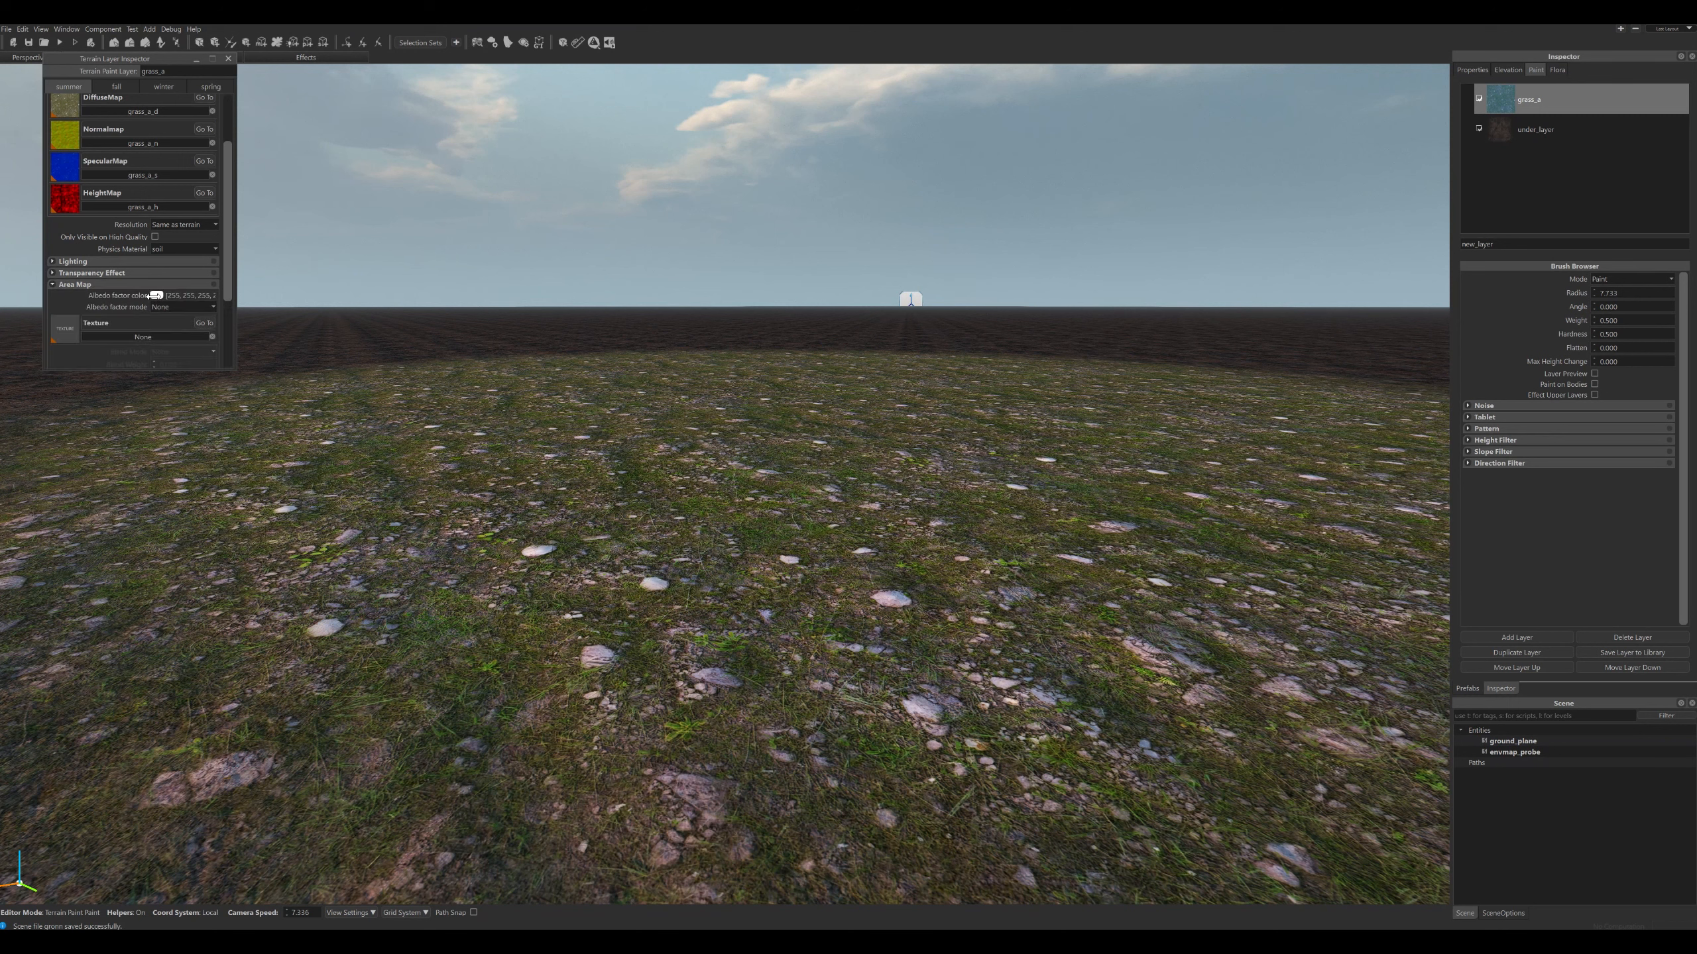
click(157, 295)
drag(232, 74, 232, 132)
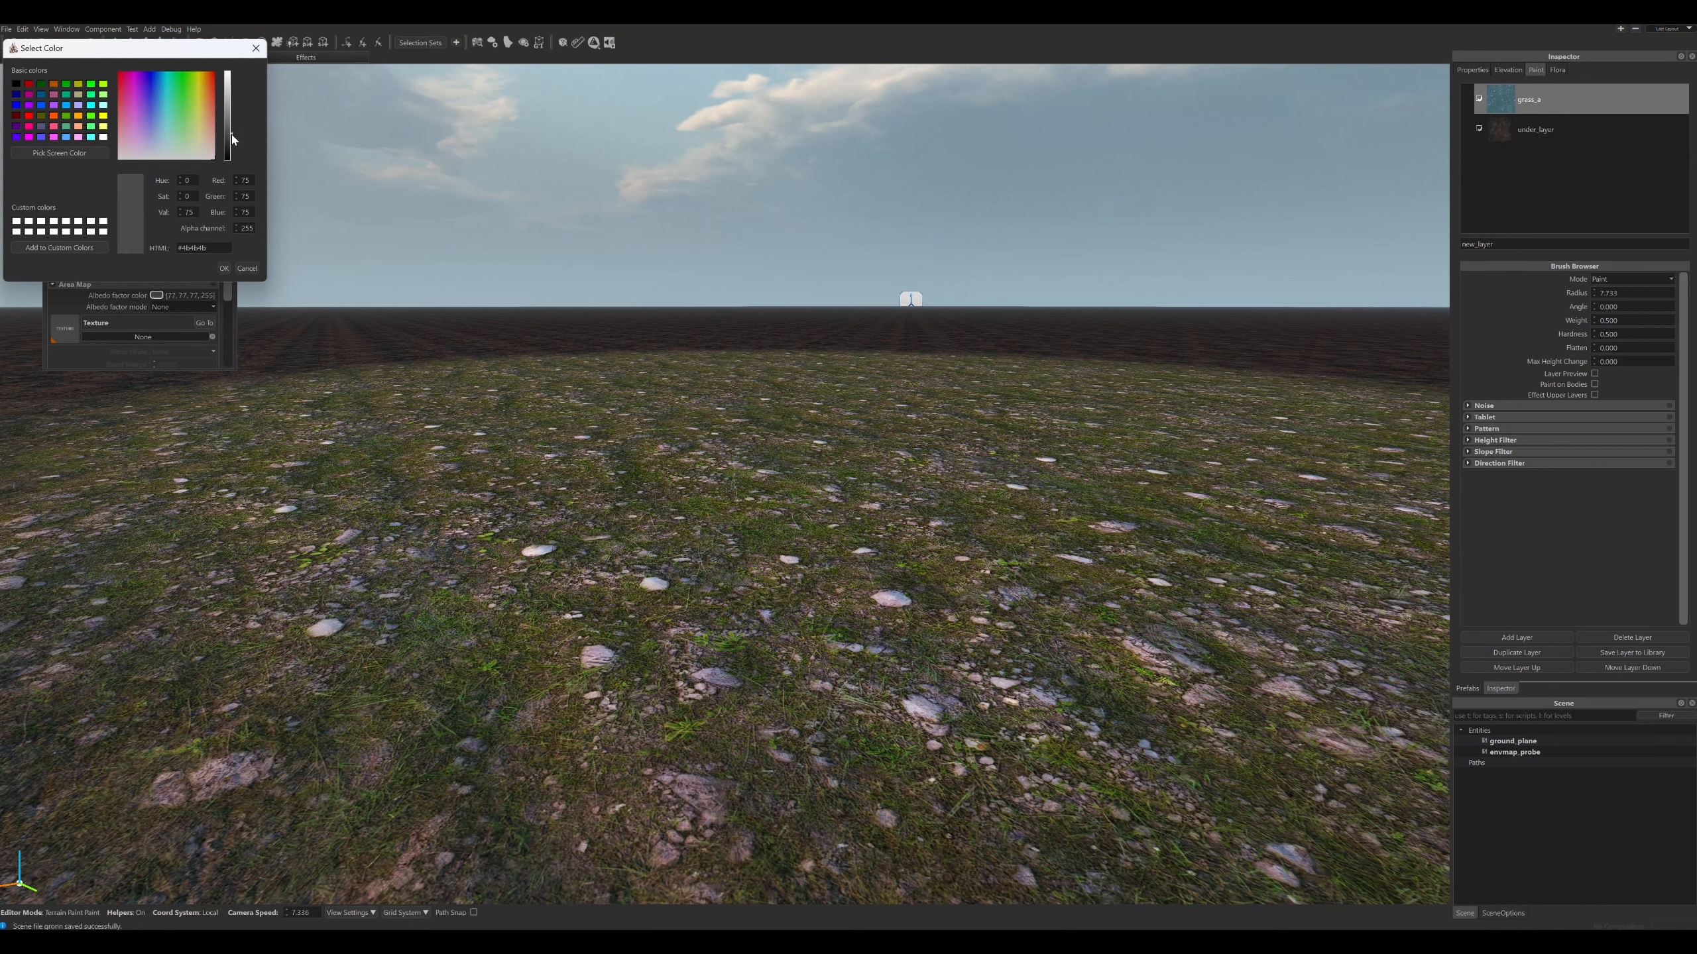
click(250, 269)
Set the grass_a layer's albedo factor mode to Multiply and its colour to grey (145, 145, 145), and compare with the nordic reference.
click(183, 307)
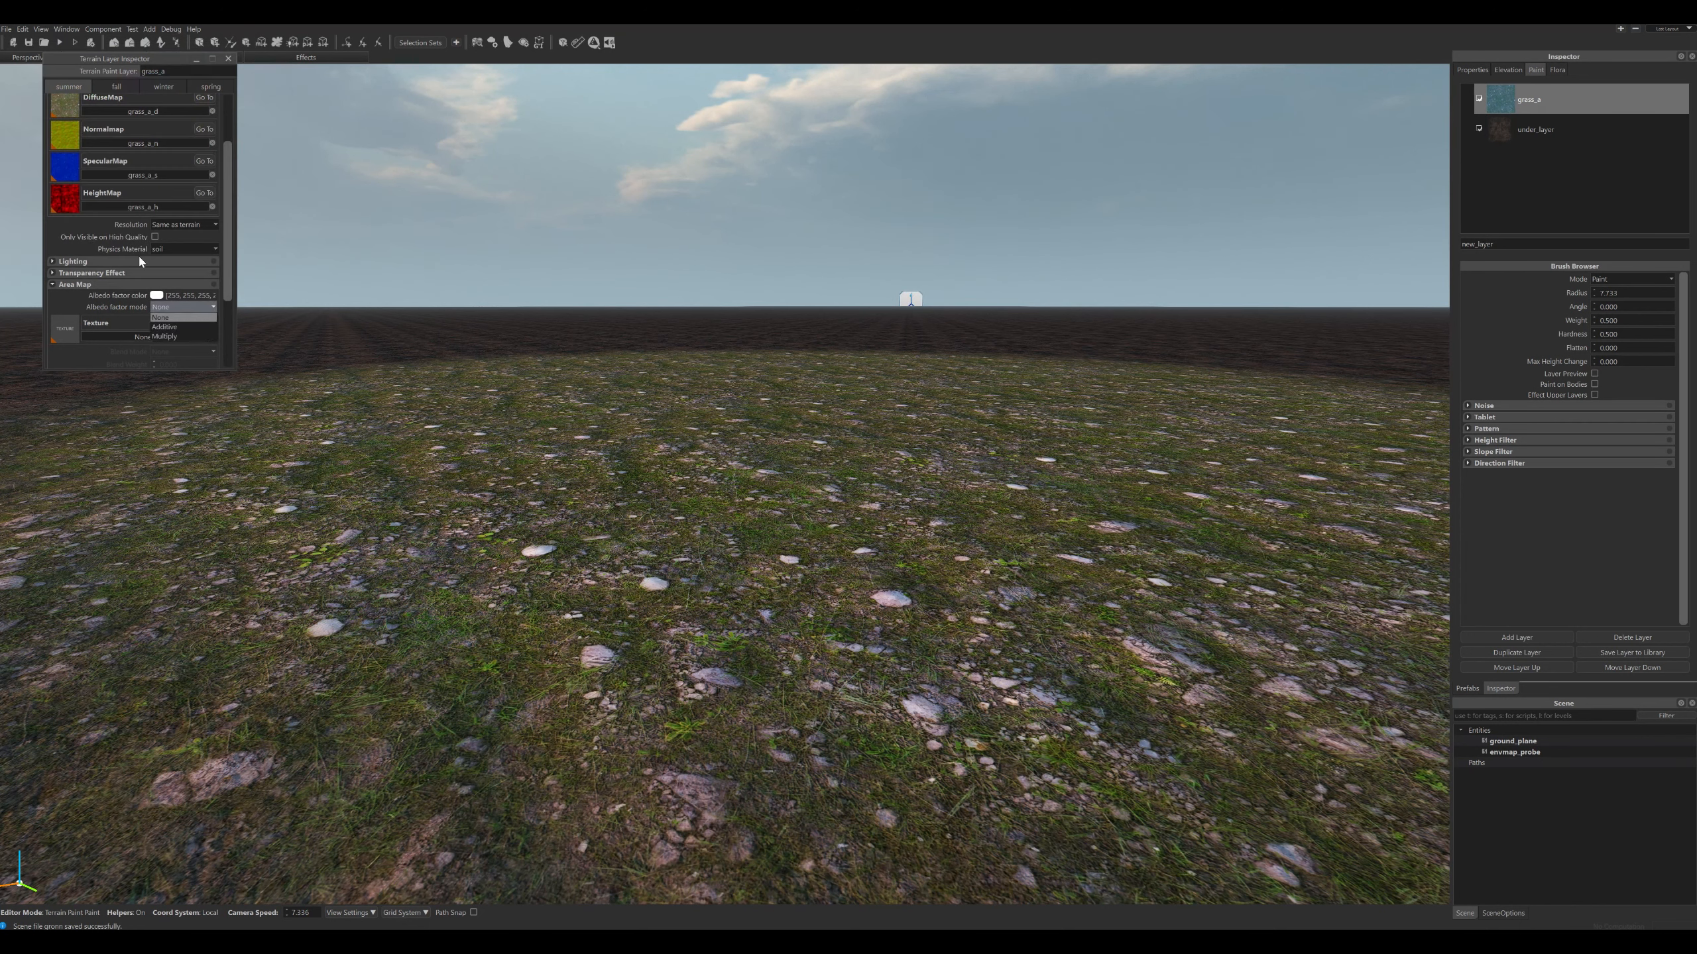
click(164, 337)
click(158, 295)
drag(231, 85, 228, 107)
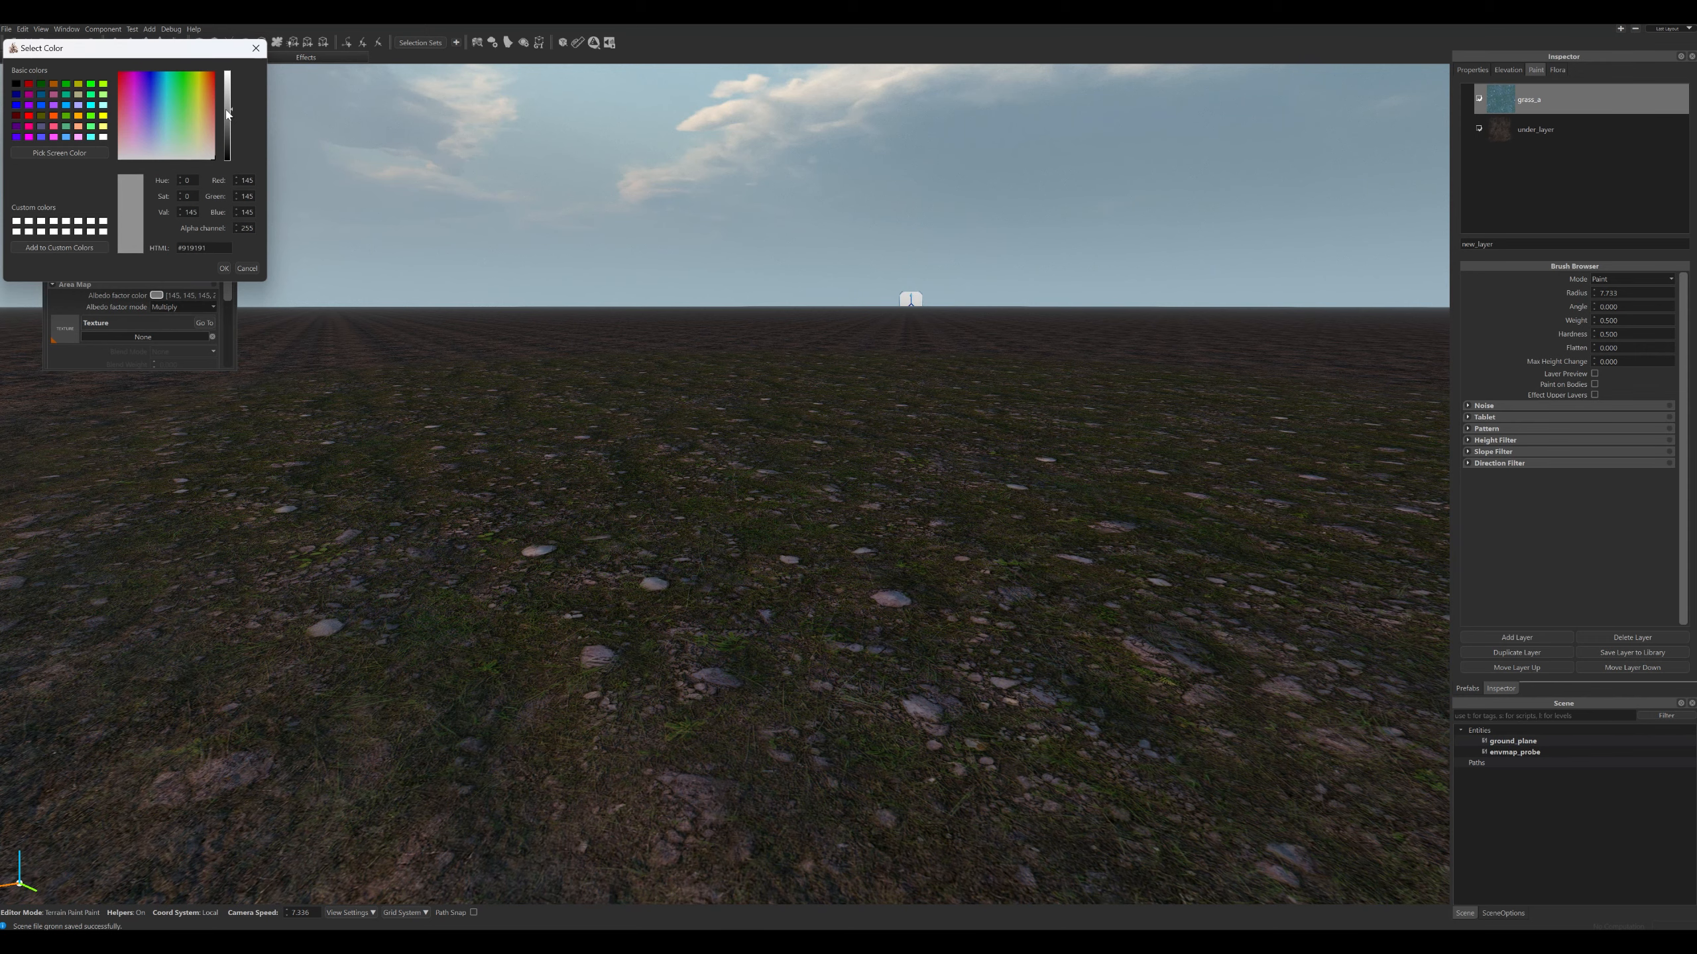
mouse_move(822, 344)
right_down()
mouse_move(901, 340)
mouse_move(644, 294)
mouse_move(897, 326)
mouse_move(866, 350)
right_up()
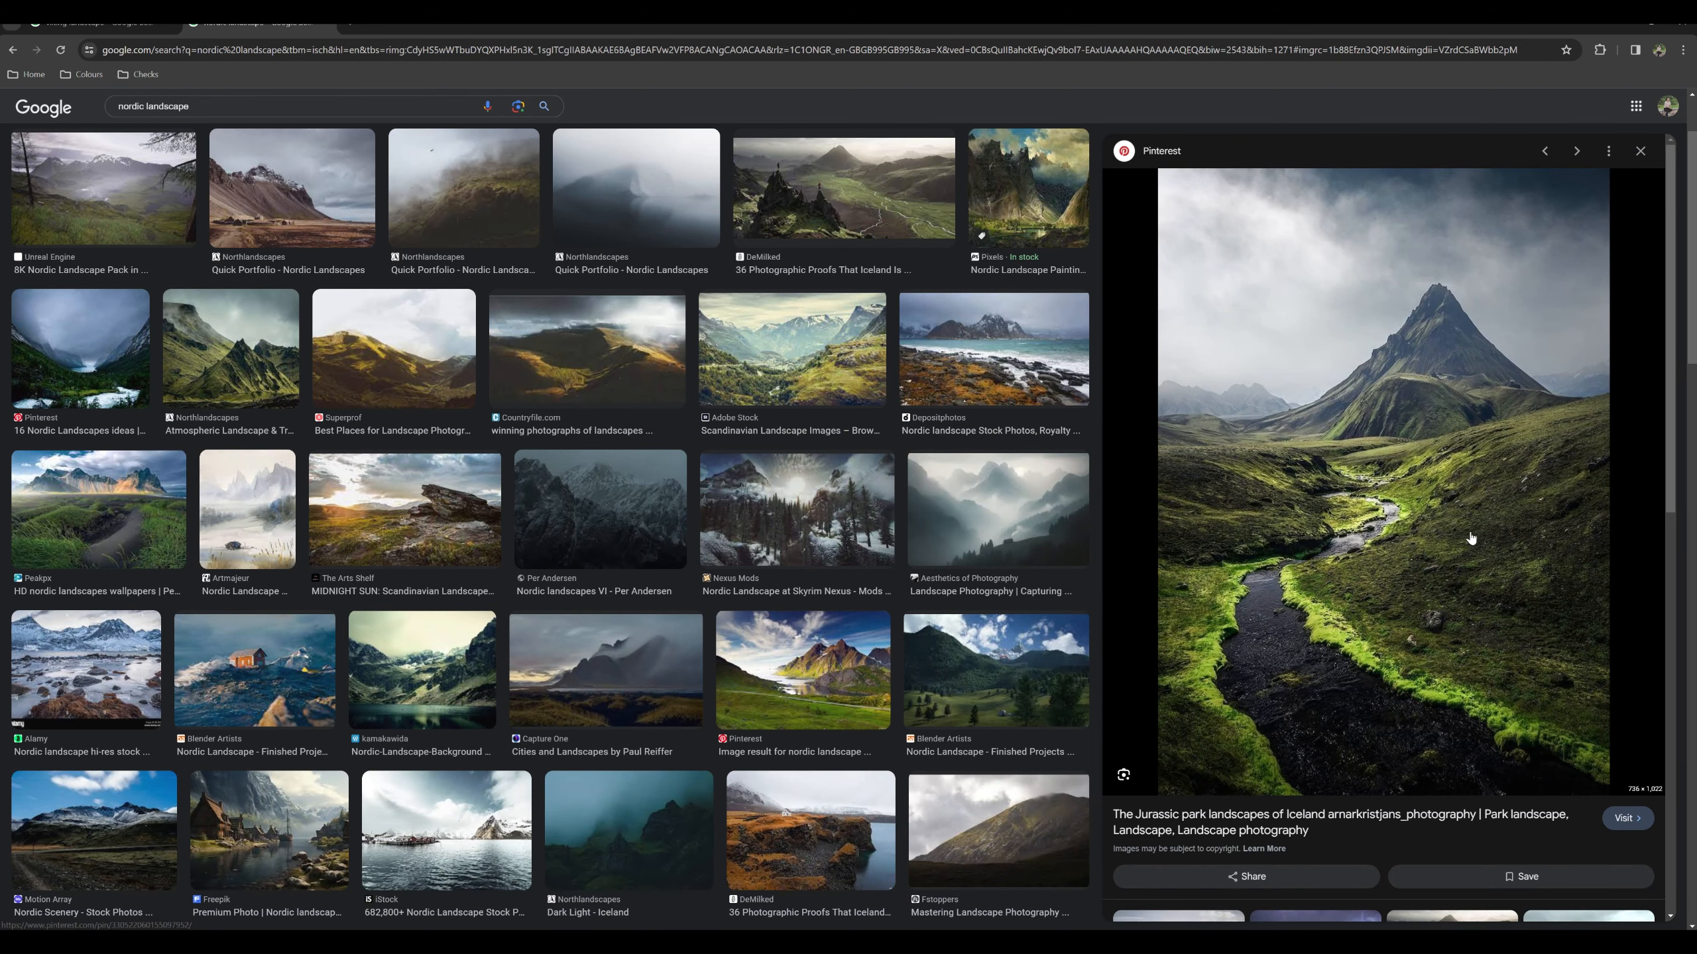
click(1086, 941)
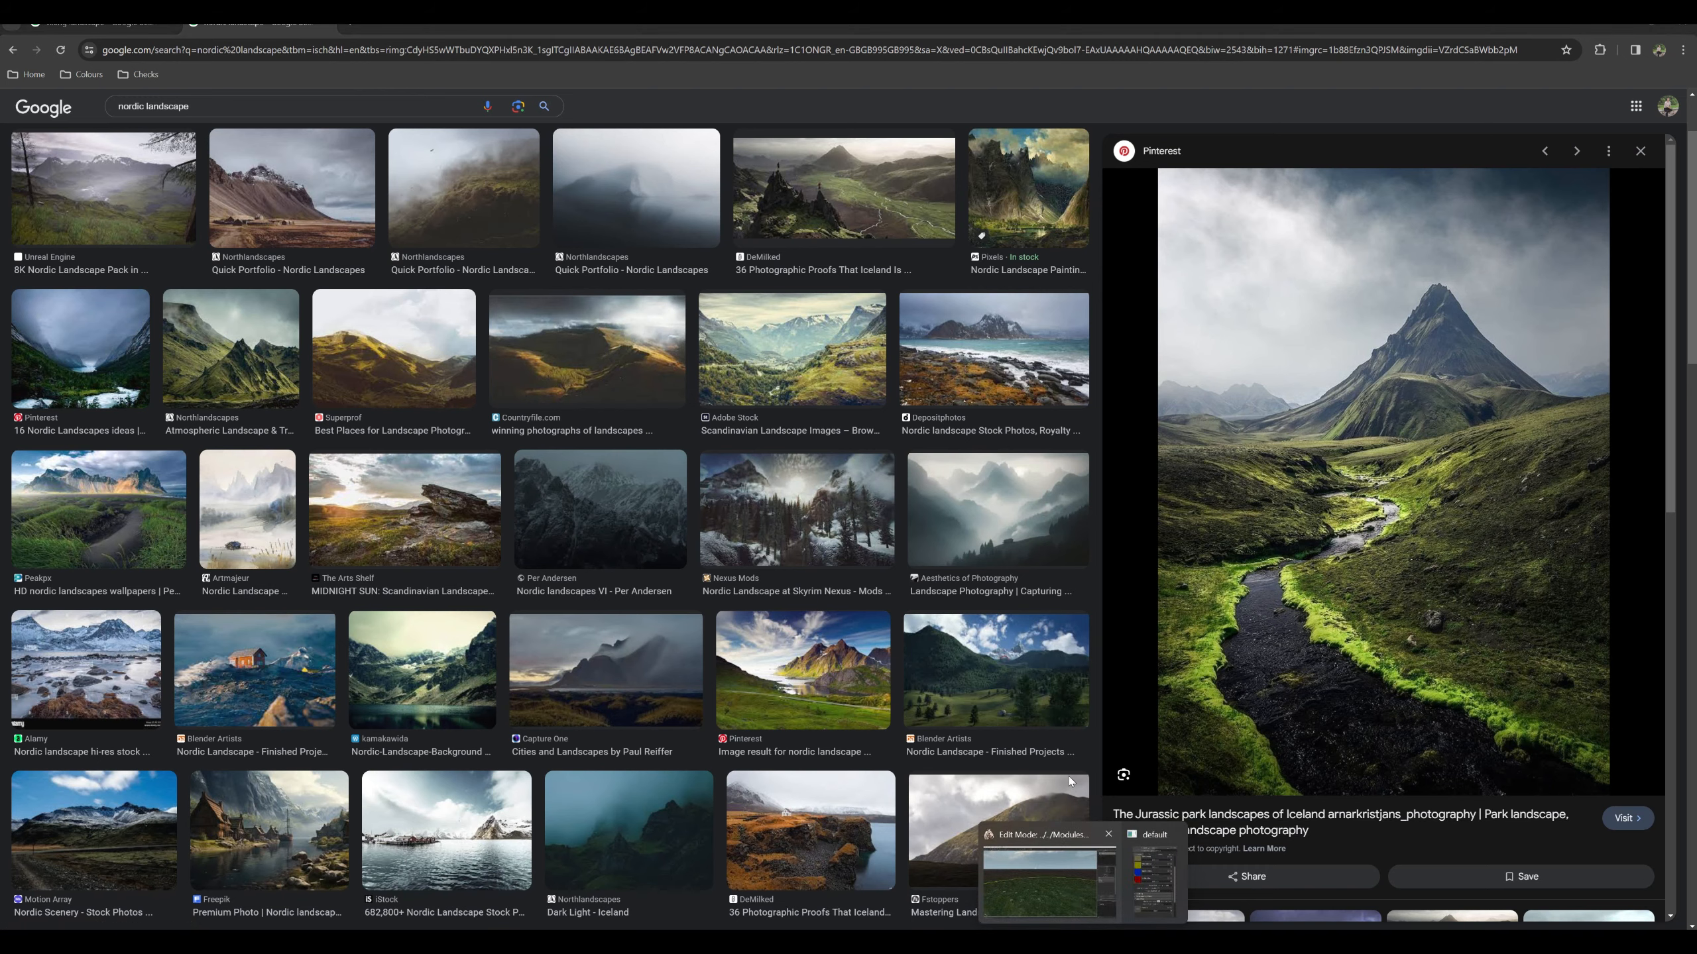
click(1071, 899)
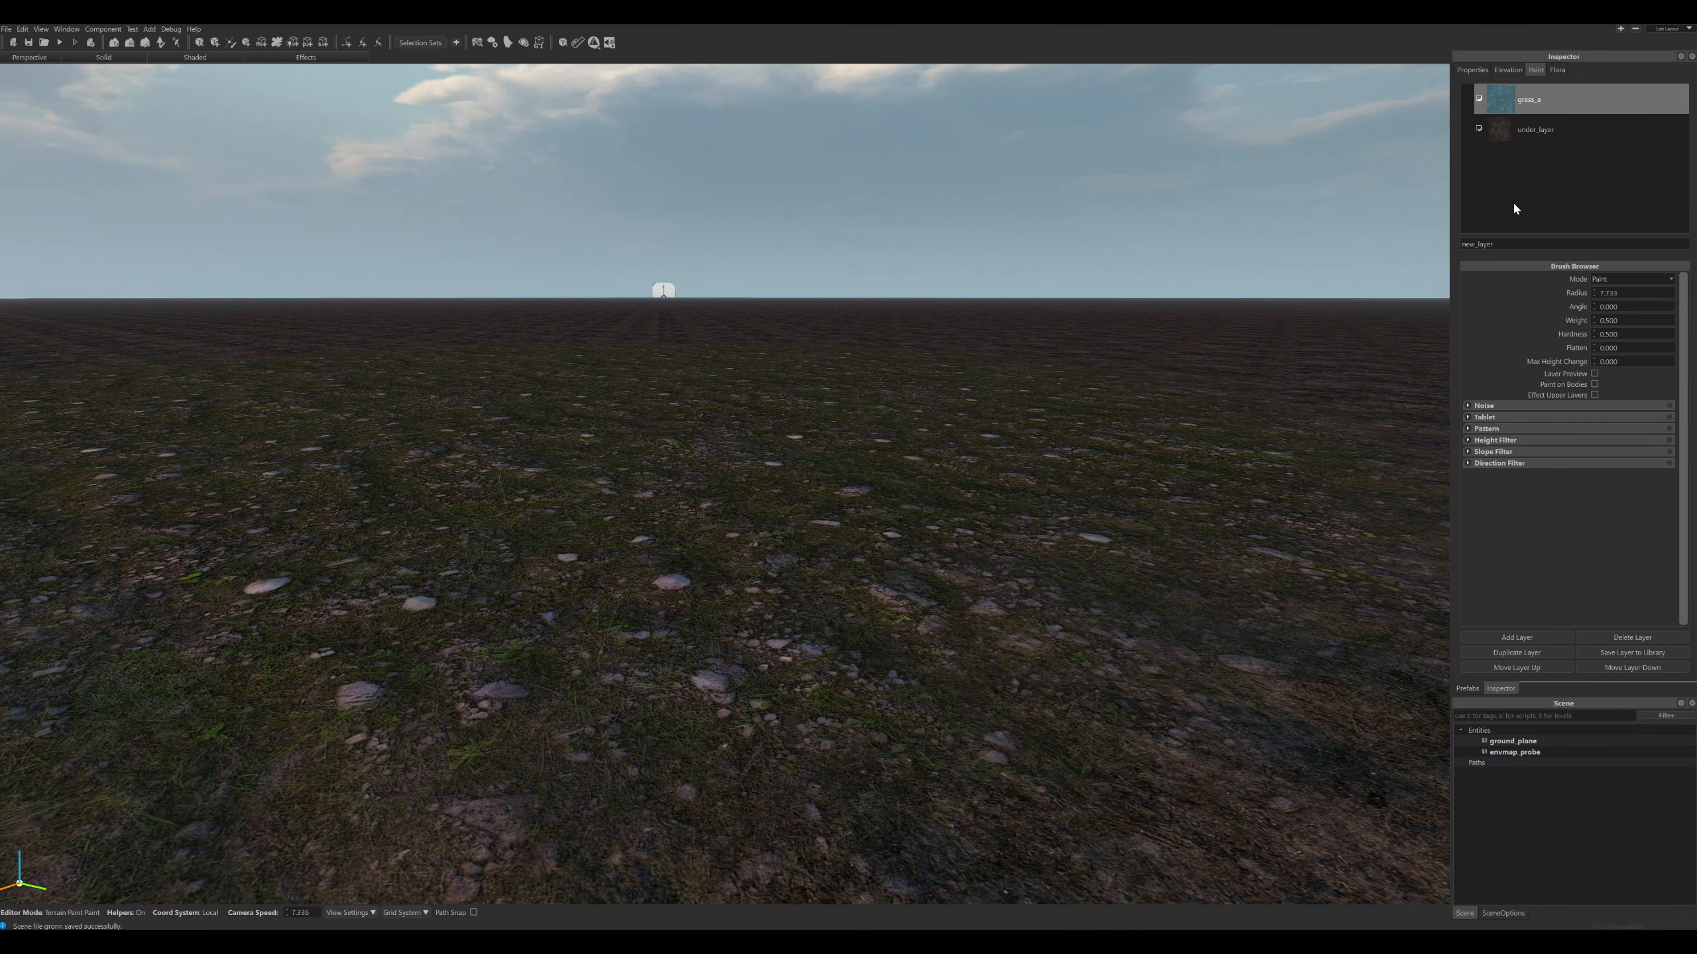
Add a terrain paint layer named grass_b from the default template.
click(1516, 637)
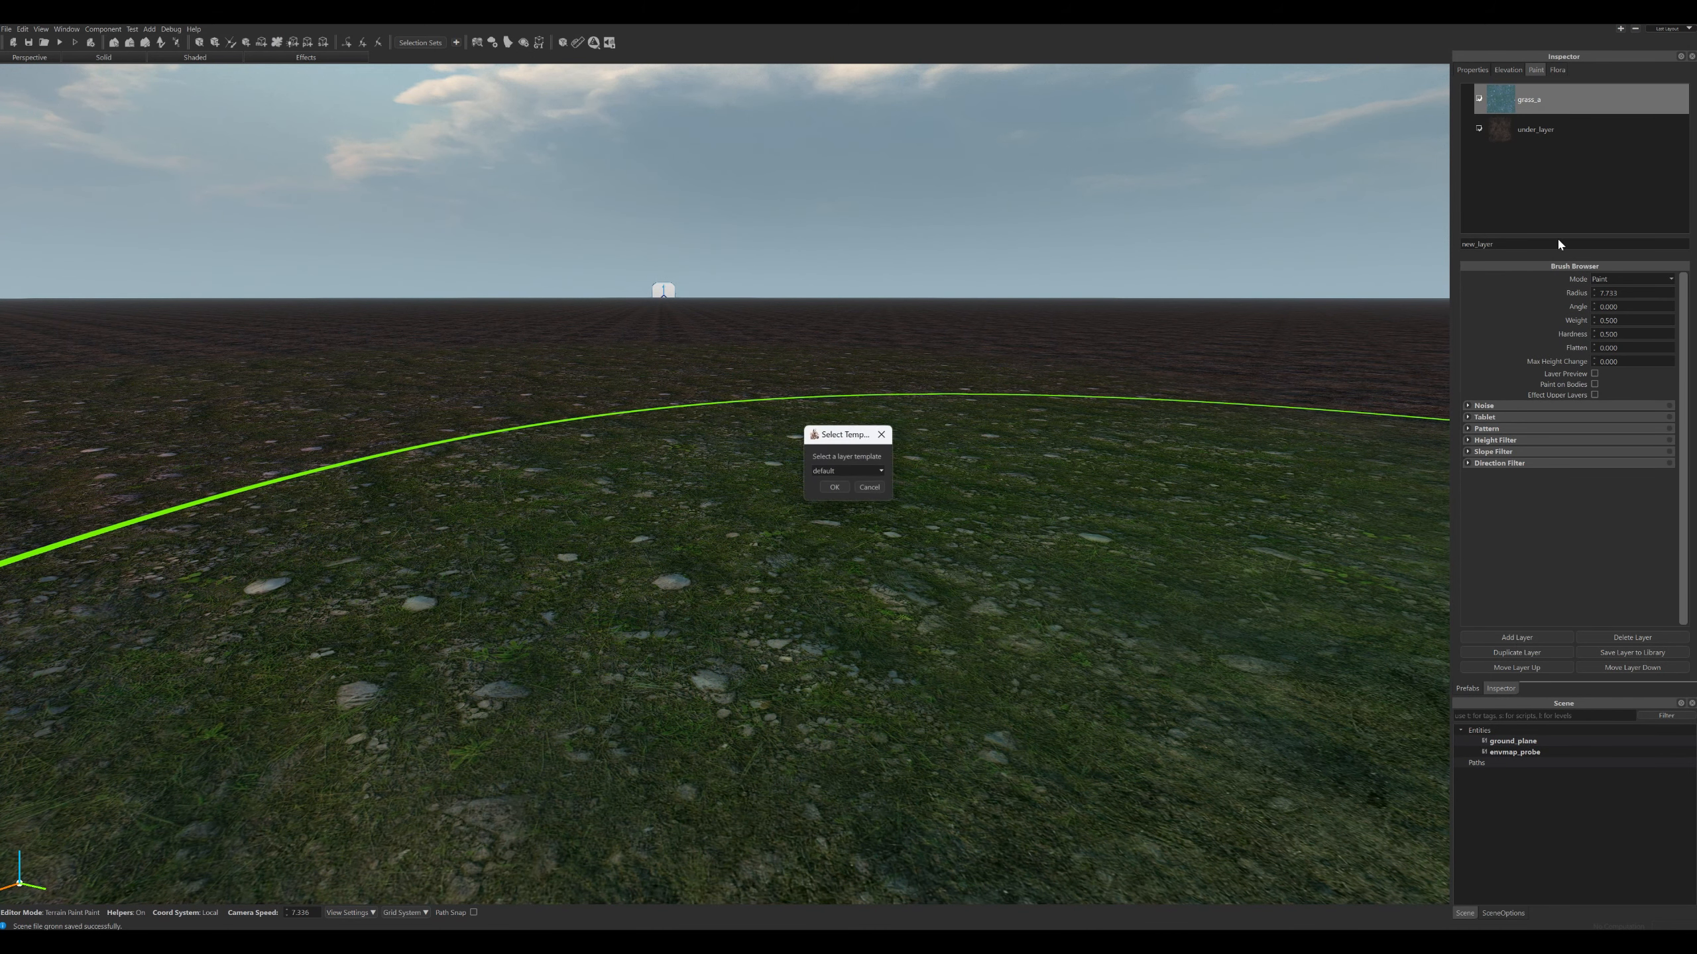
click(837, 487)
click(835, 487)
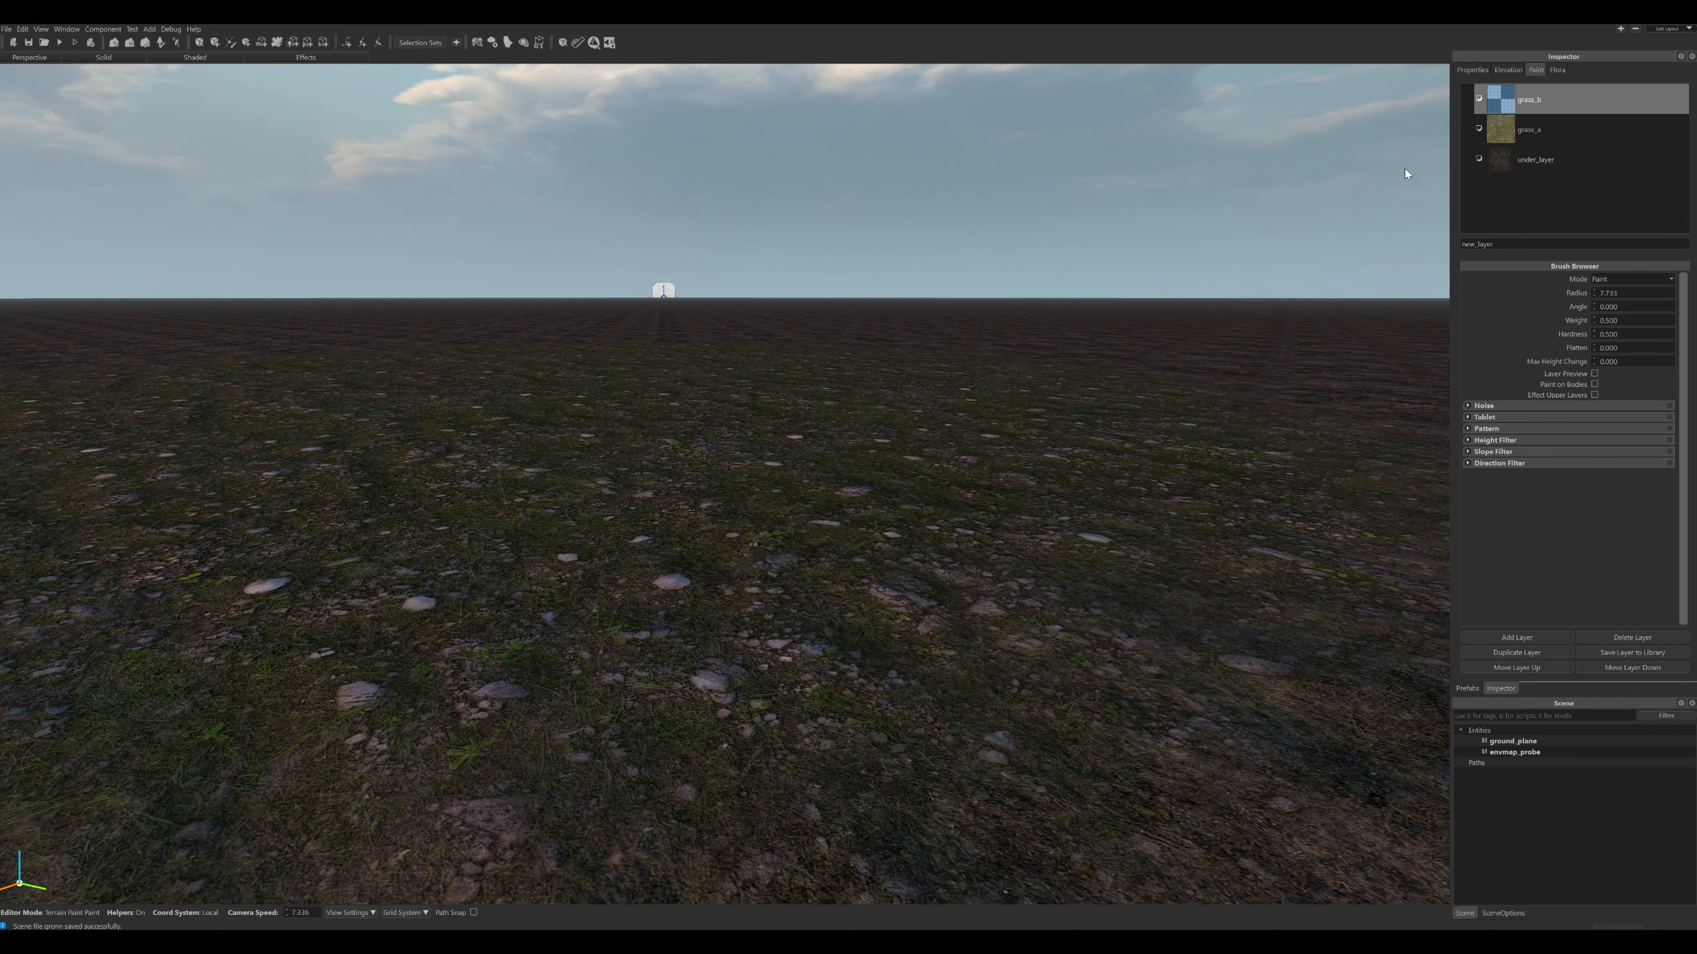
click(144, 44)
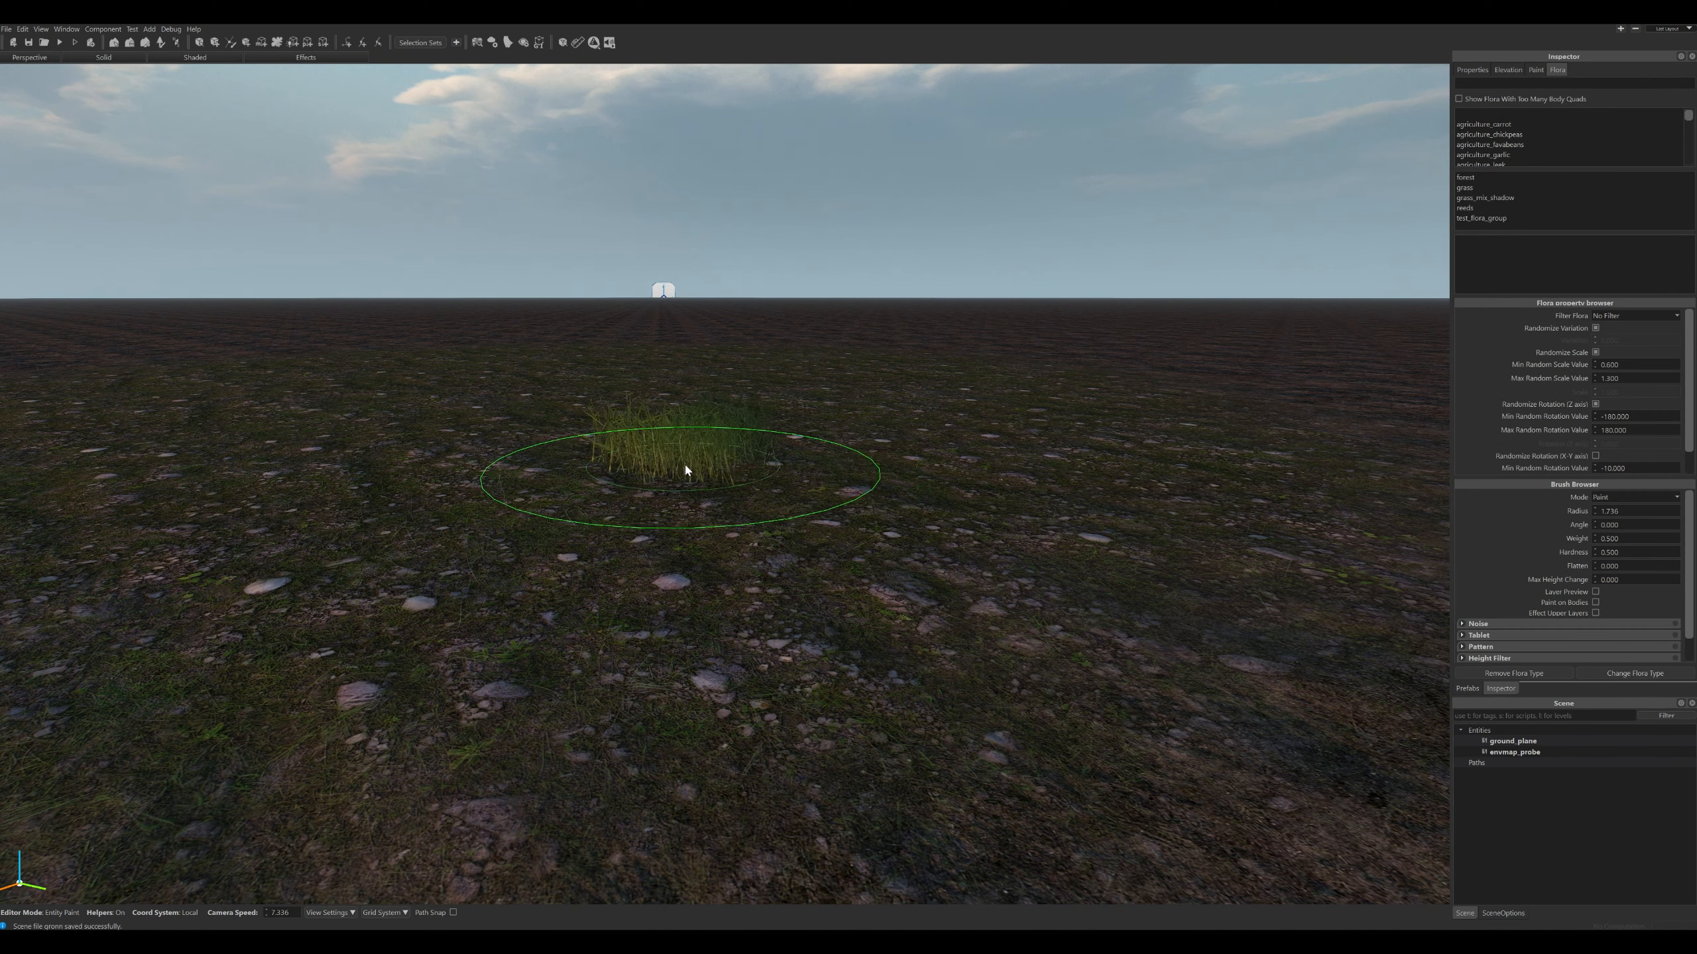
drag(684, 462, 699, 452)
key(ctrl+z)
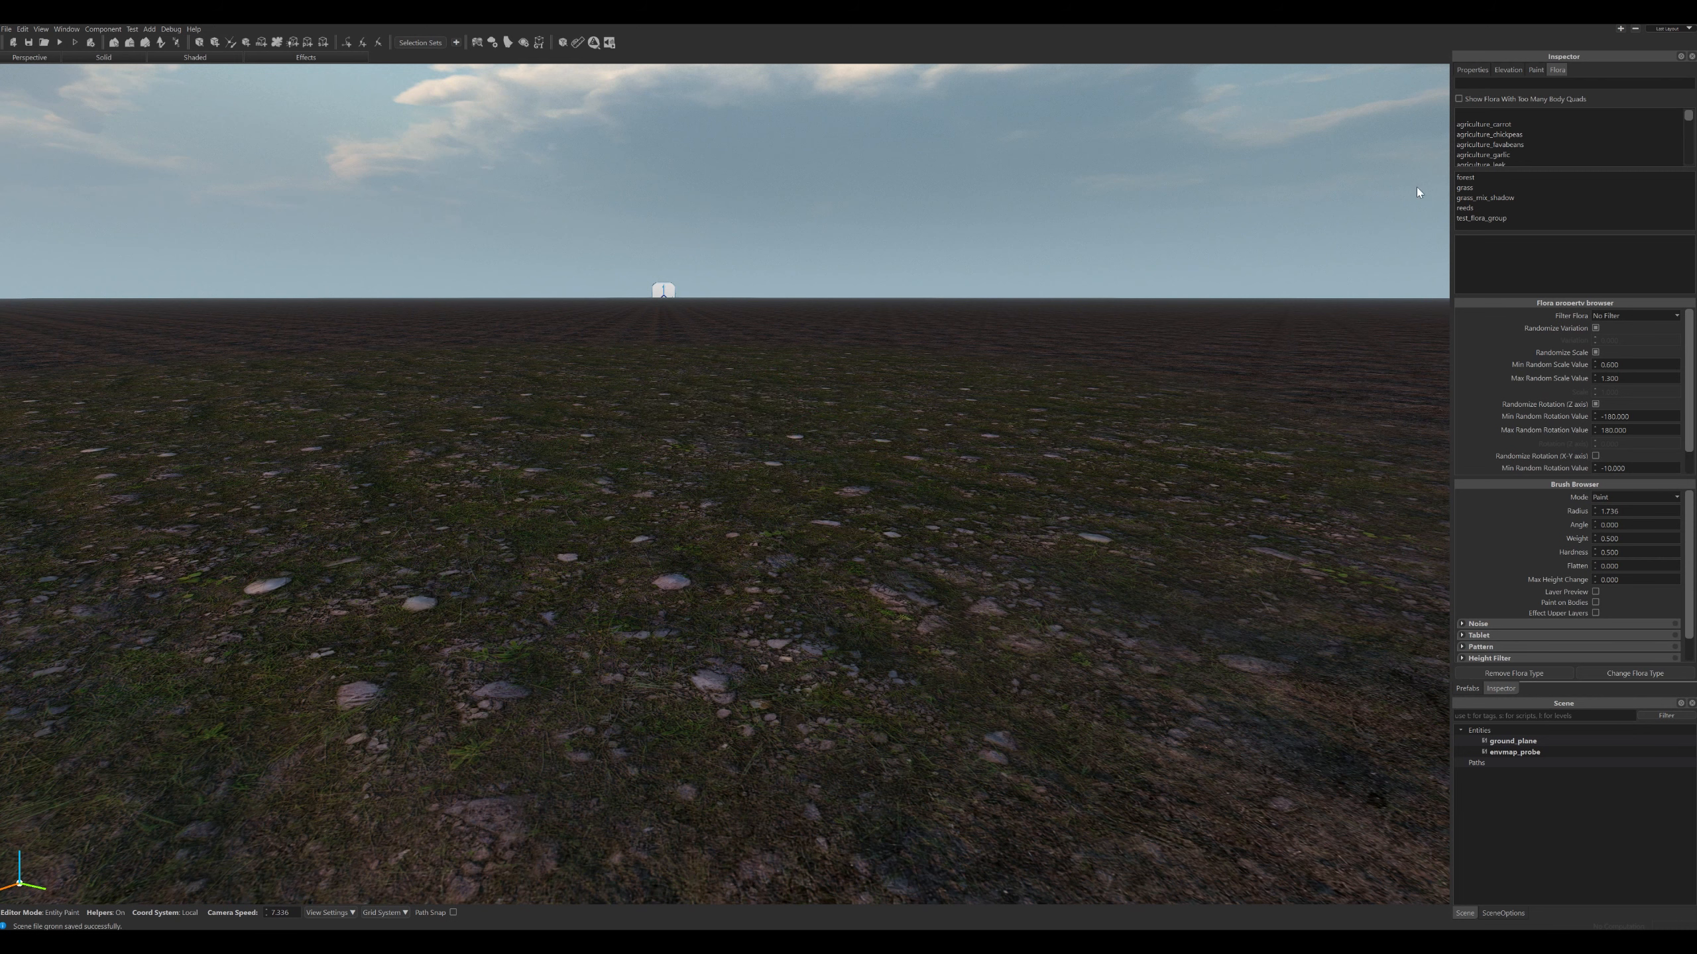
click(1507, 70)
click(1469, 70)
Paint a curved strip of the grass_b layer across the grass patch with a smaller brush.
click(1540, 72)
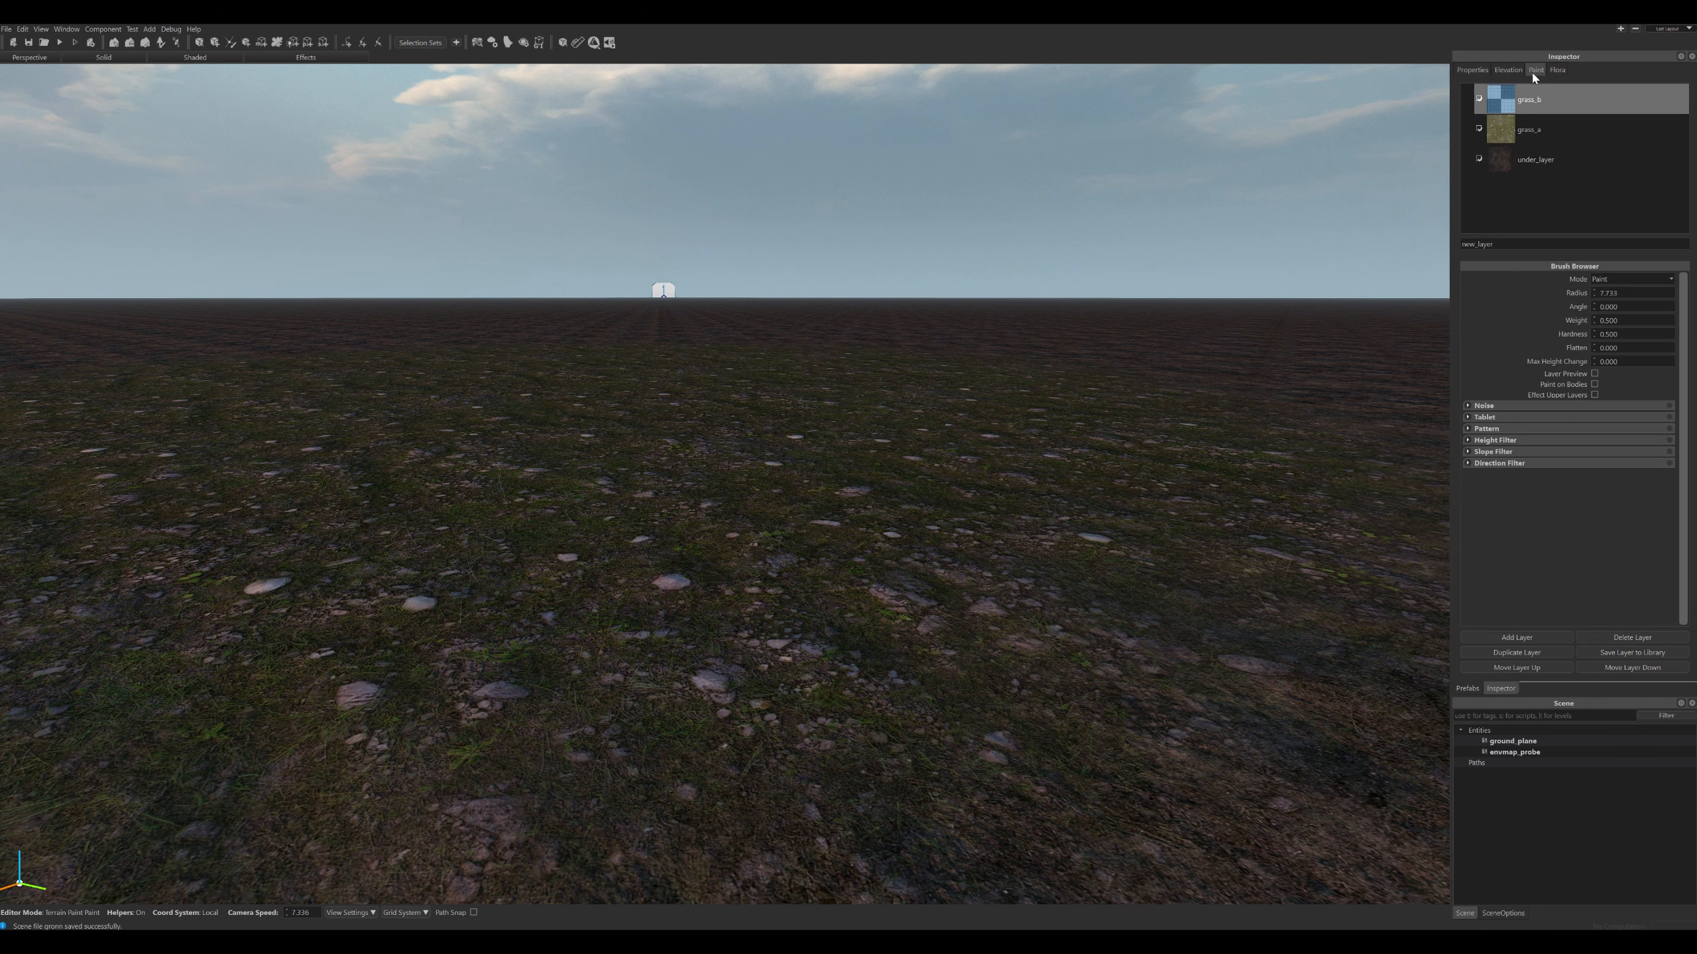
right_drag(888, 415, 885, 434)
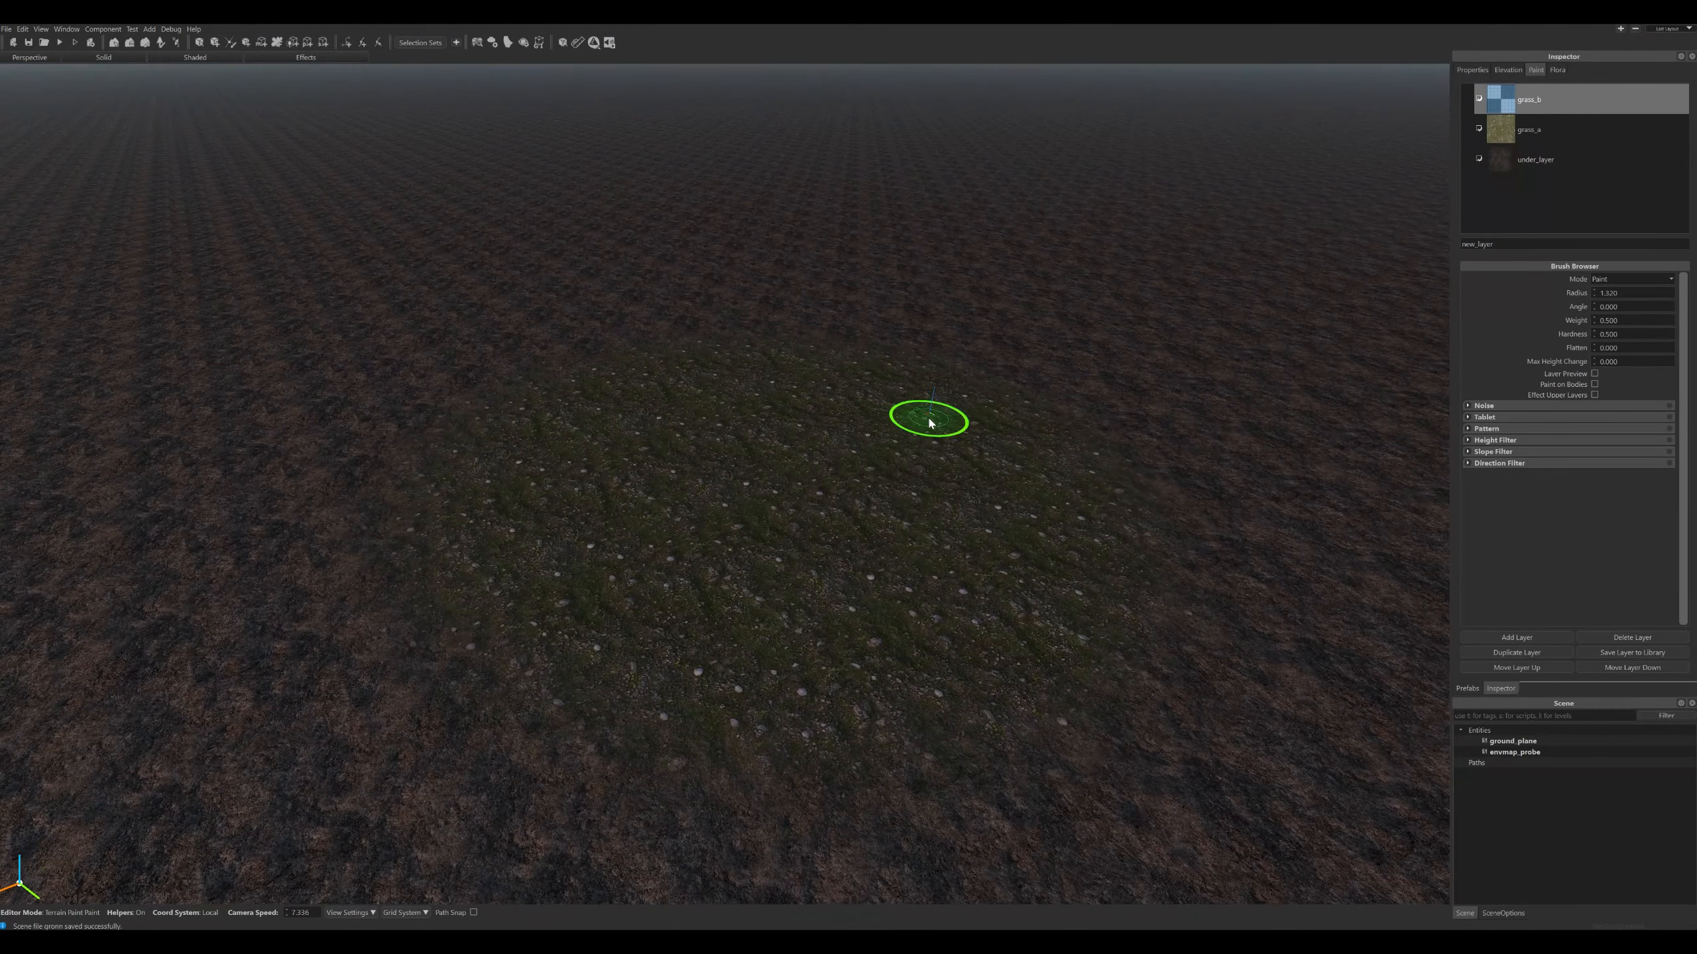
mouse_move(918, 408)
mouse_down()
mouse_move(855, 647)
mouse_move(973, 417)
mouse_move(871, 617)
mouse_move(932, 447)
mouse_move(709, 655)
mouse_move(914, 568)
mouse_up()
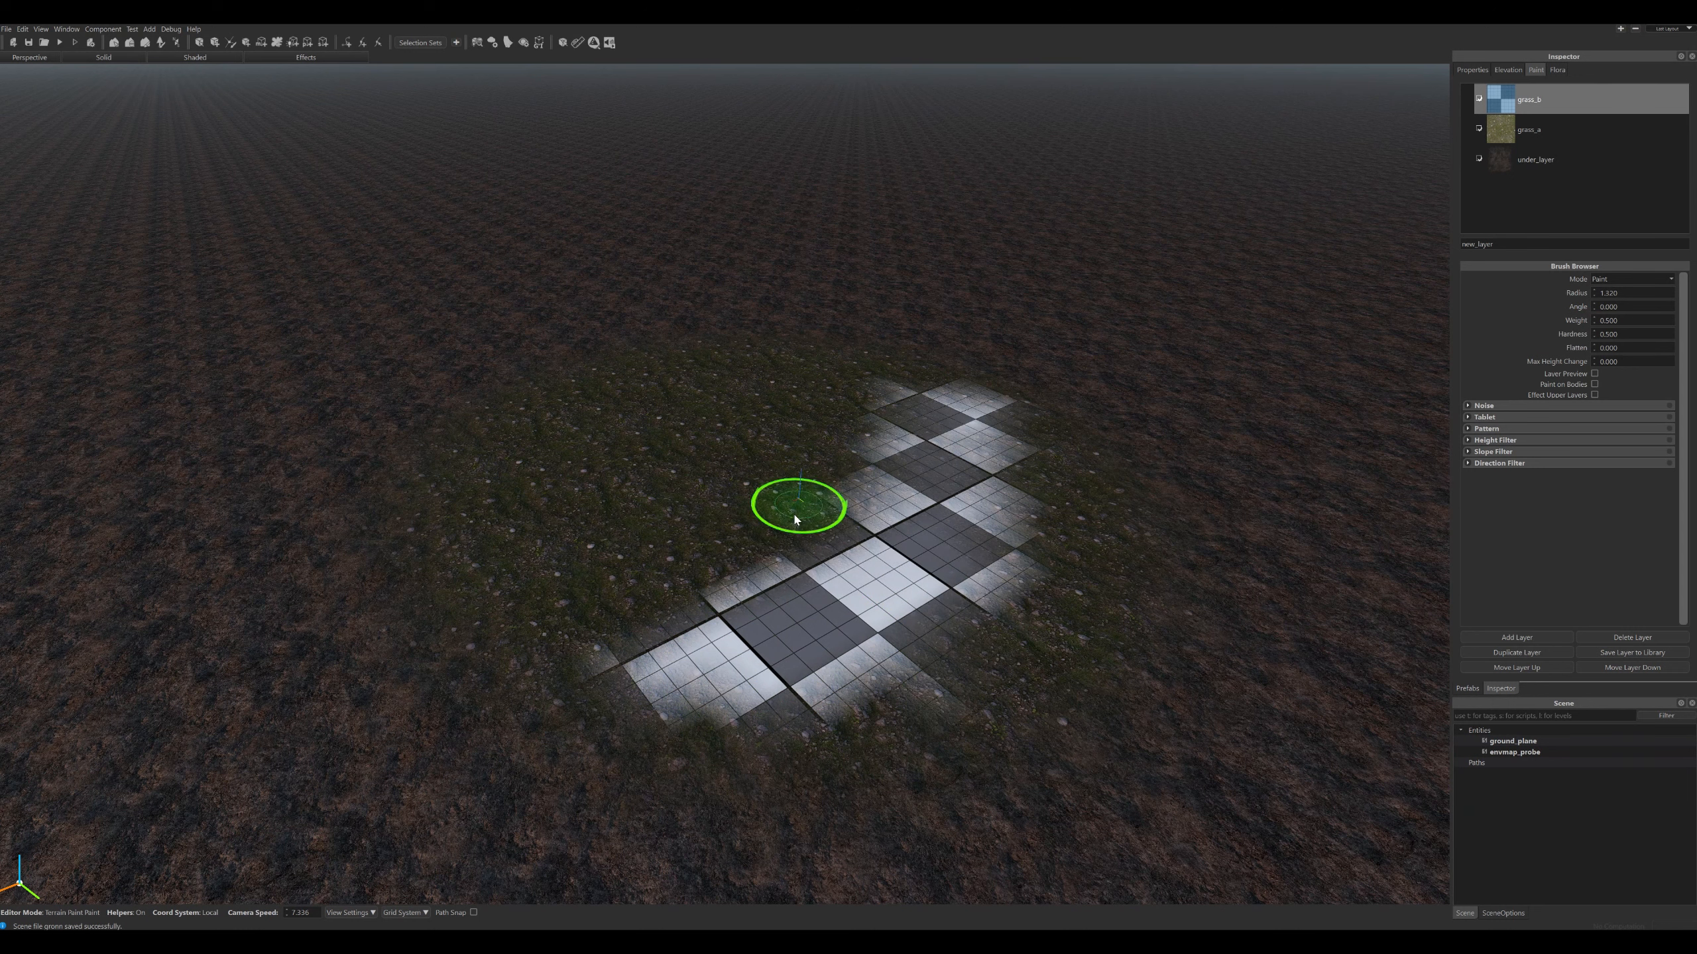
Consult the nordic landscape reference and set the grass_b layer's diffuse map to forest_a_d.
double_click(1501, 101)
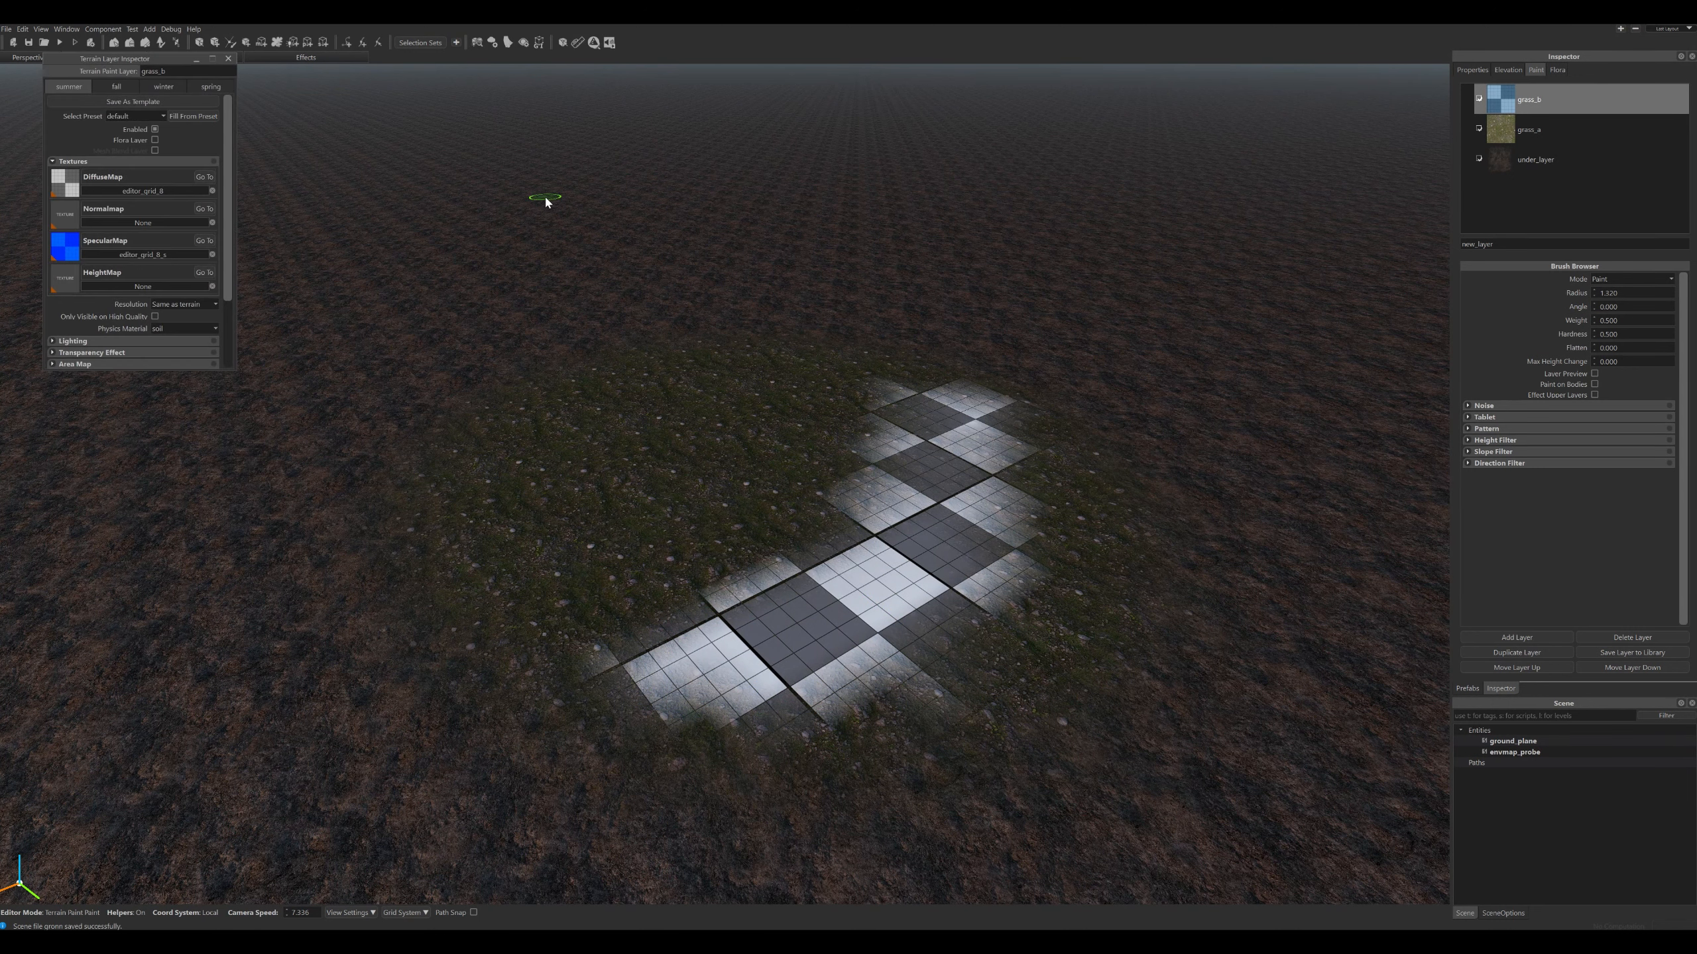
click(143, 191)
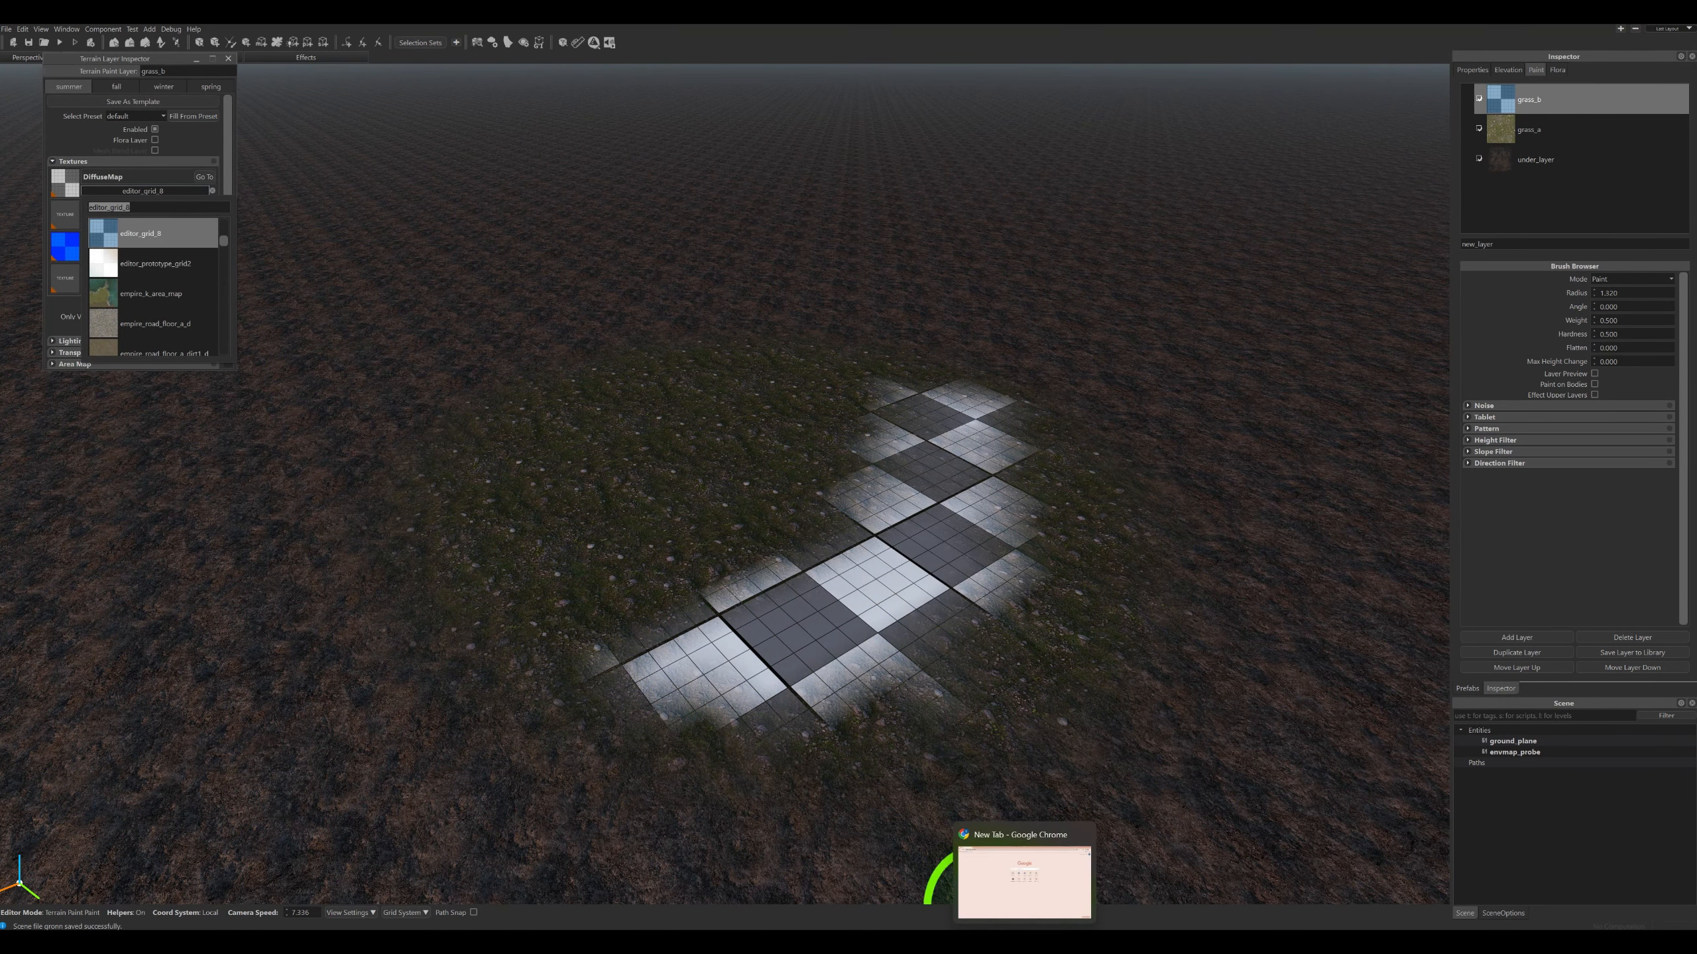
click(1023, 938)
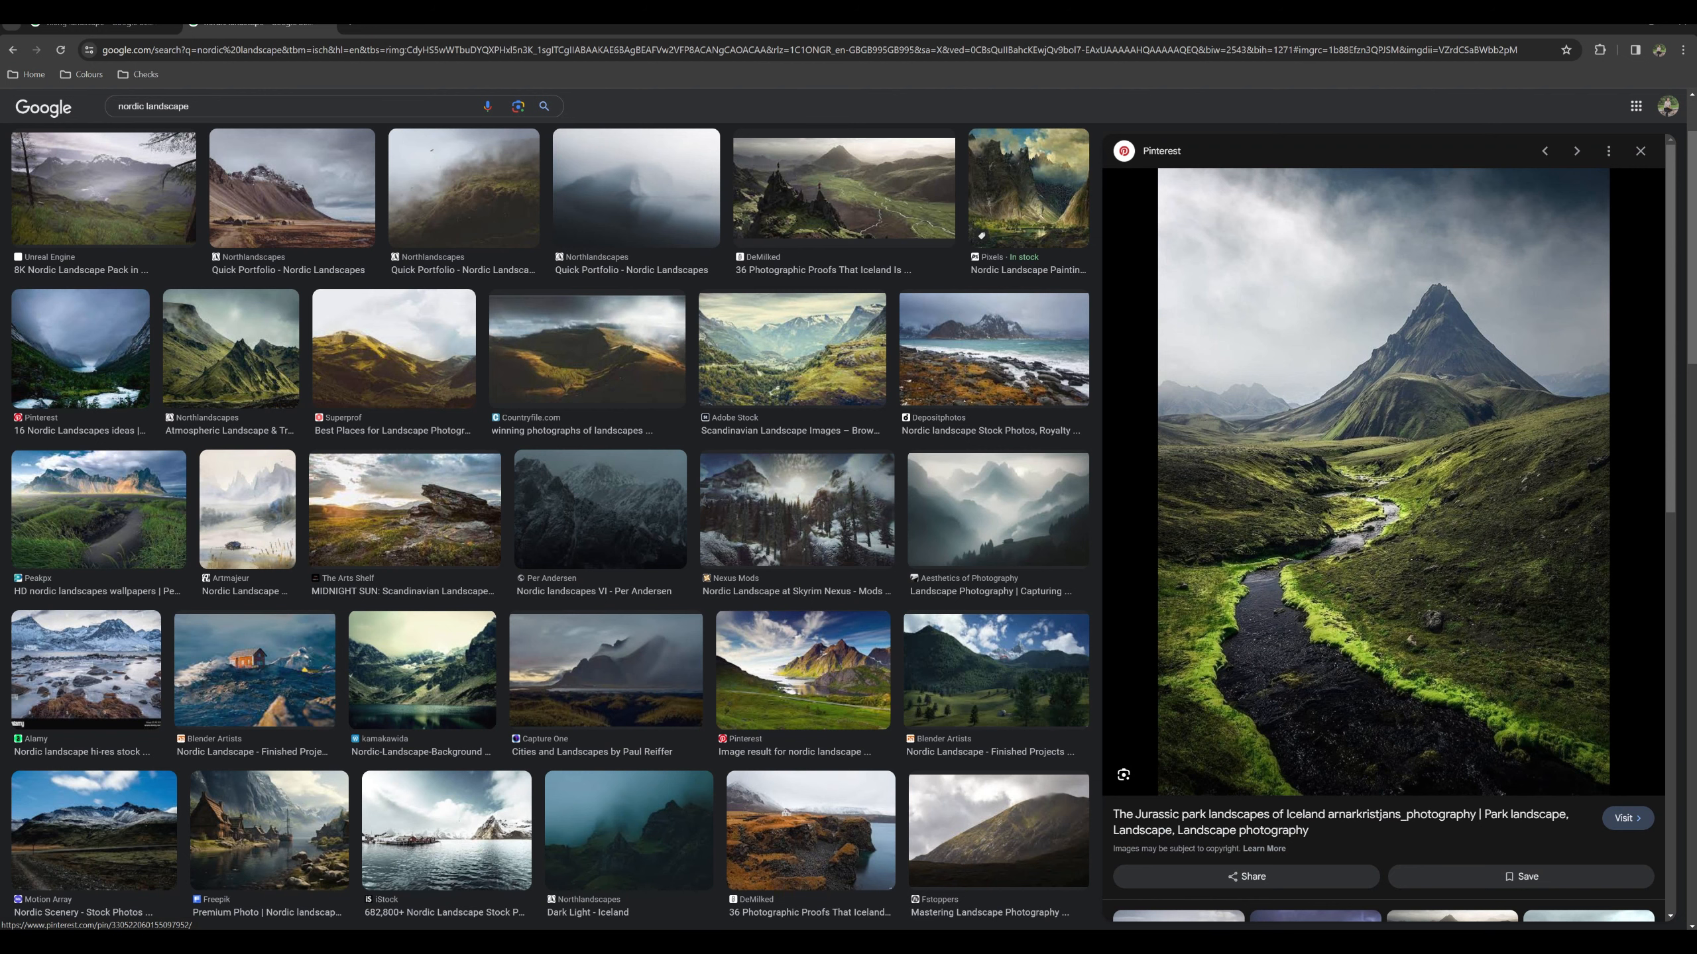
click(1091, 892)
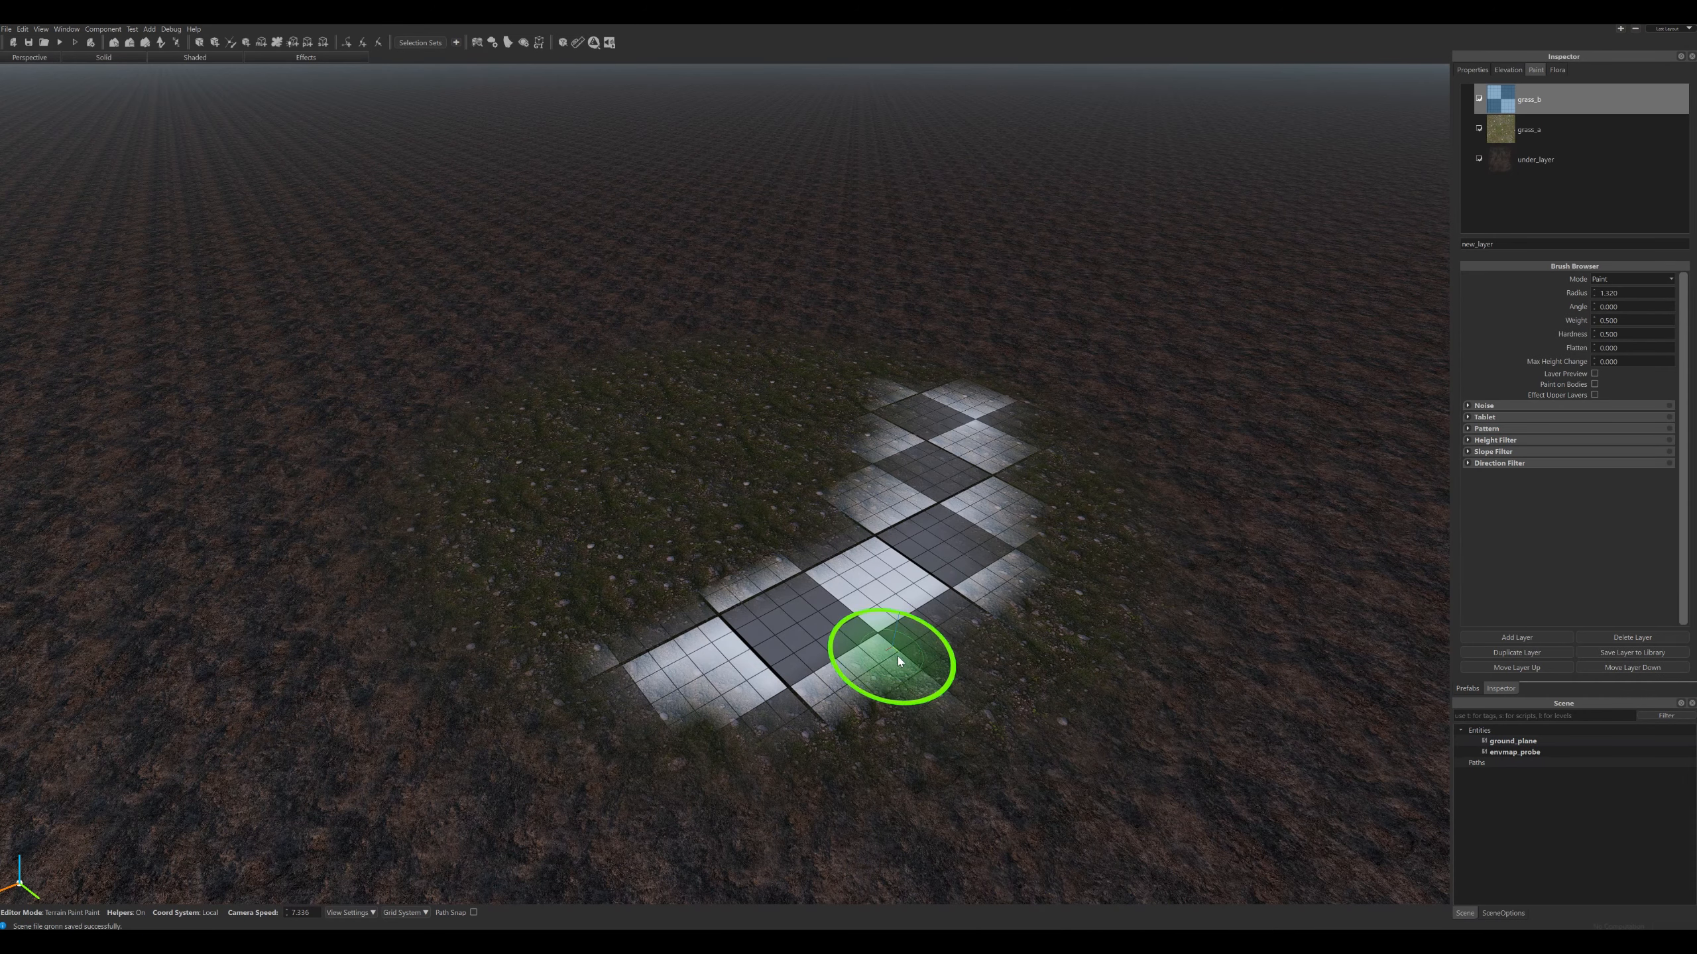
click(1500, 95)
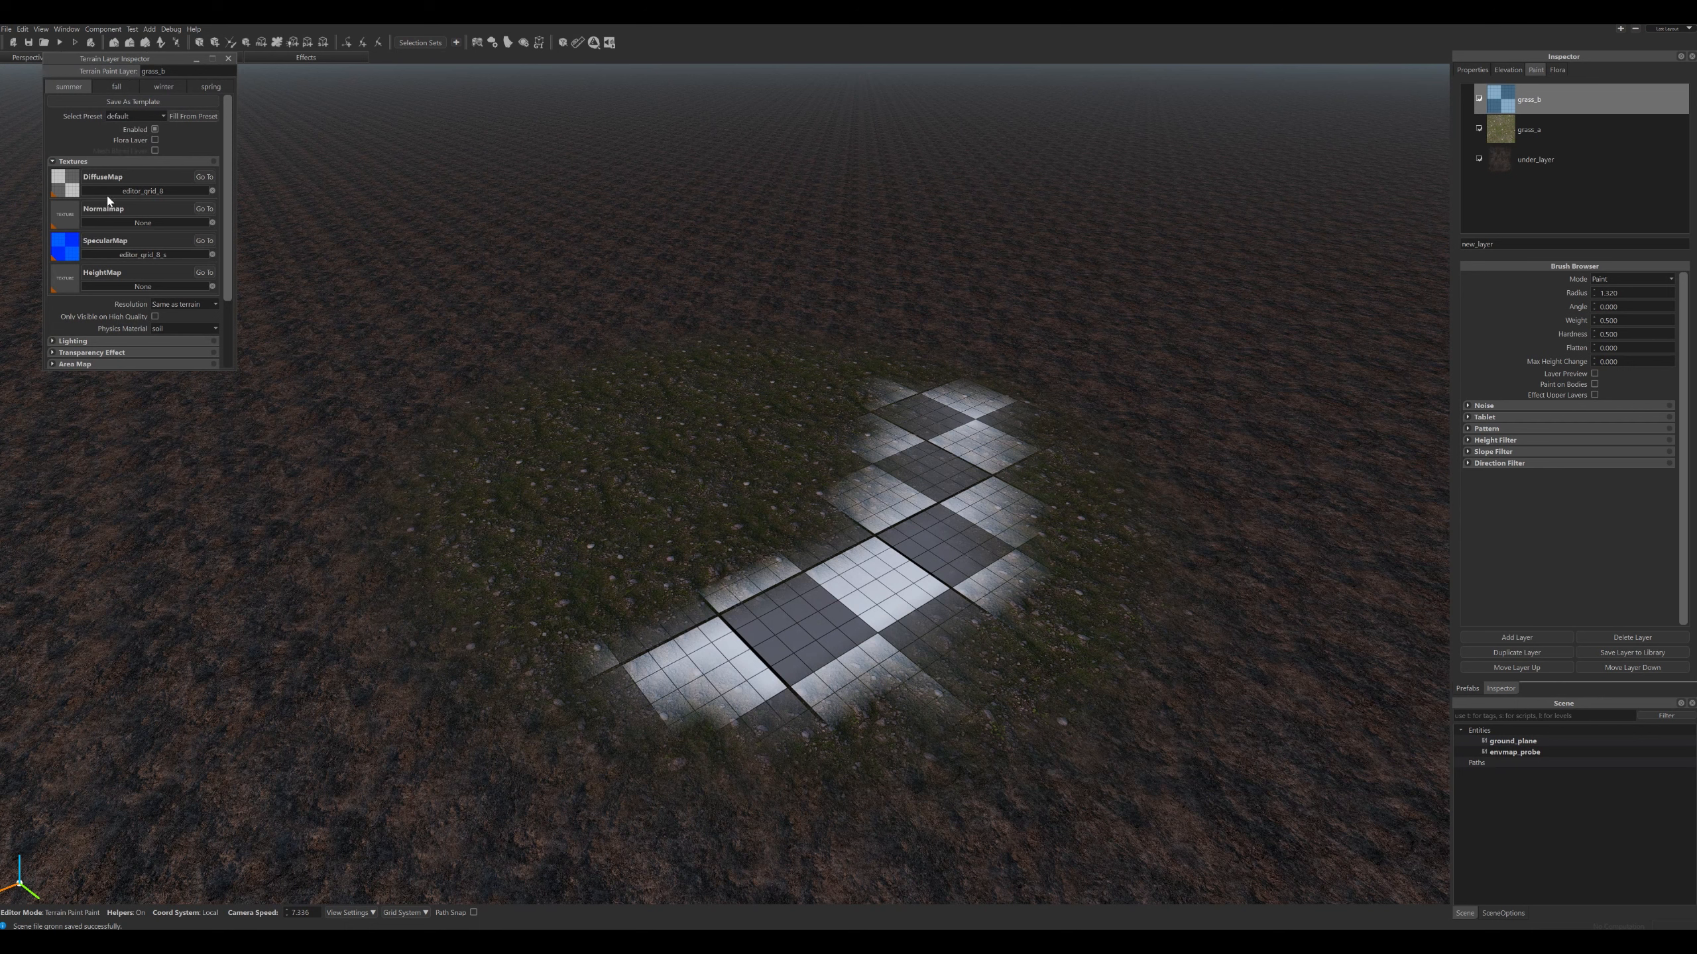
click(167, 190)
scroll(152, 281, down, 4)
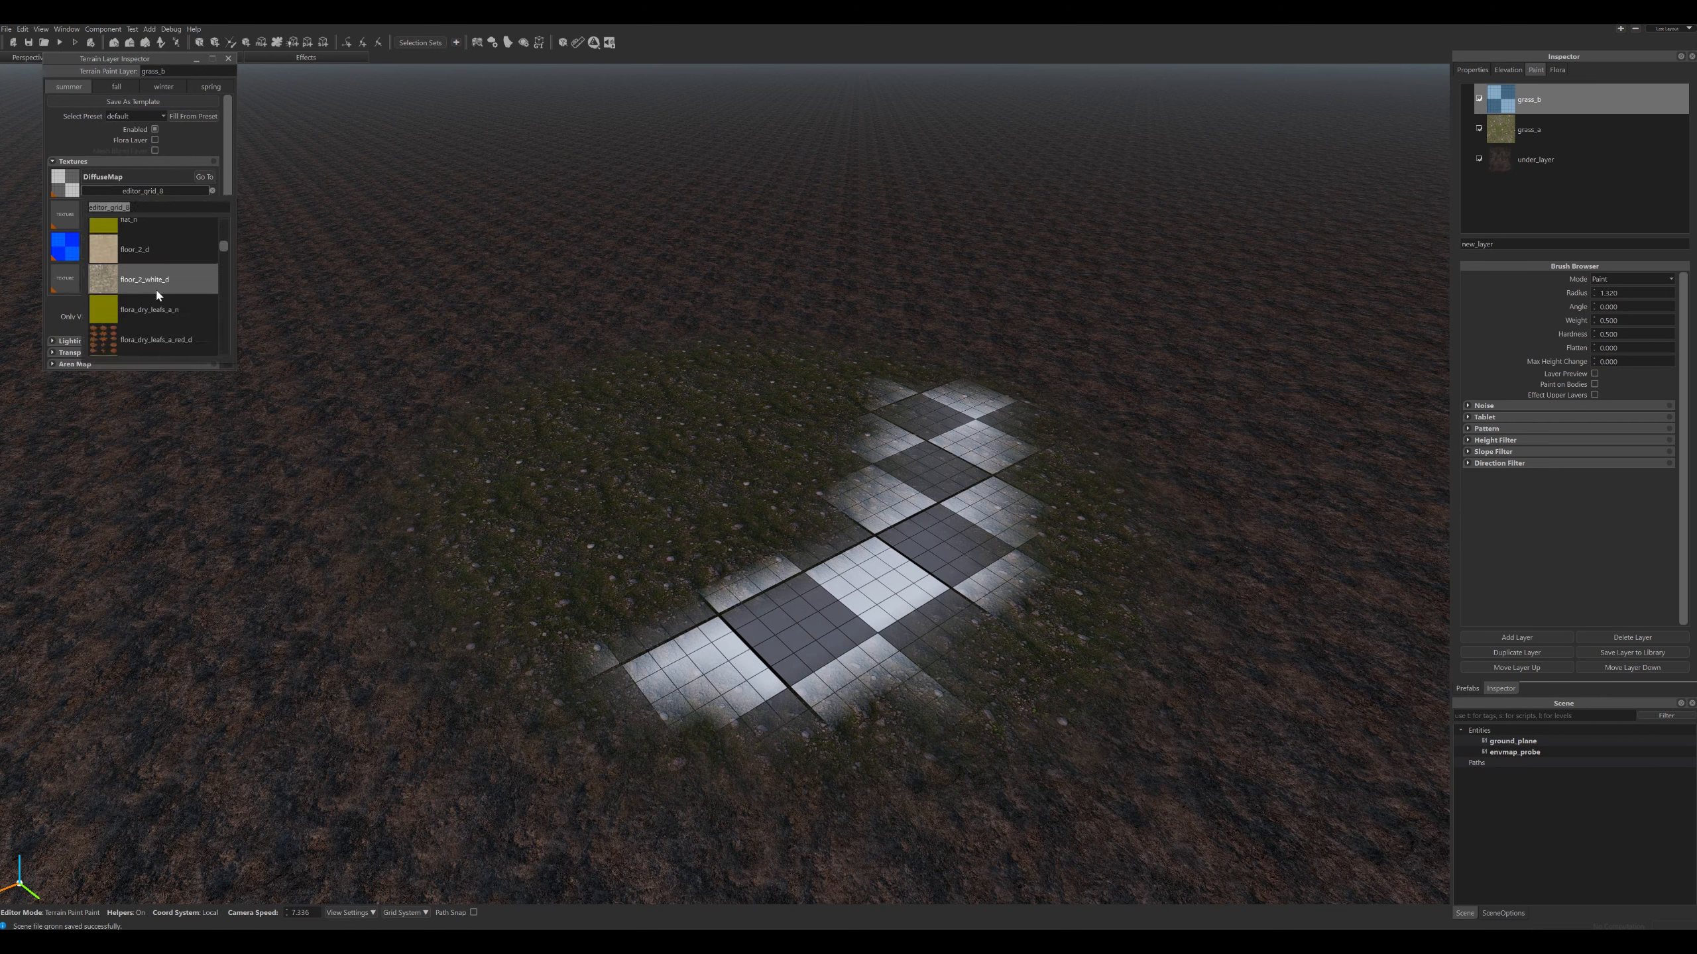
scroll(147, 267, down, 1)
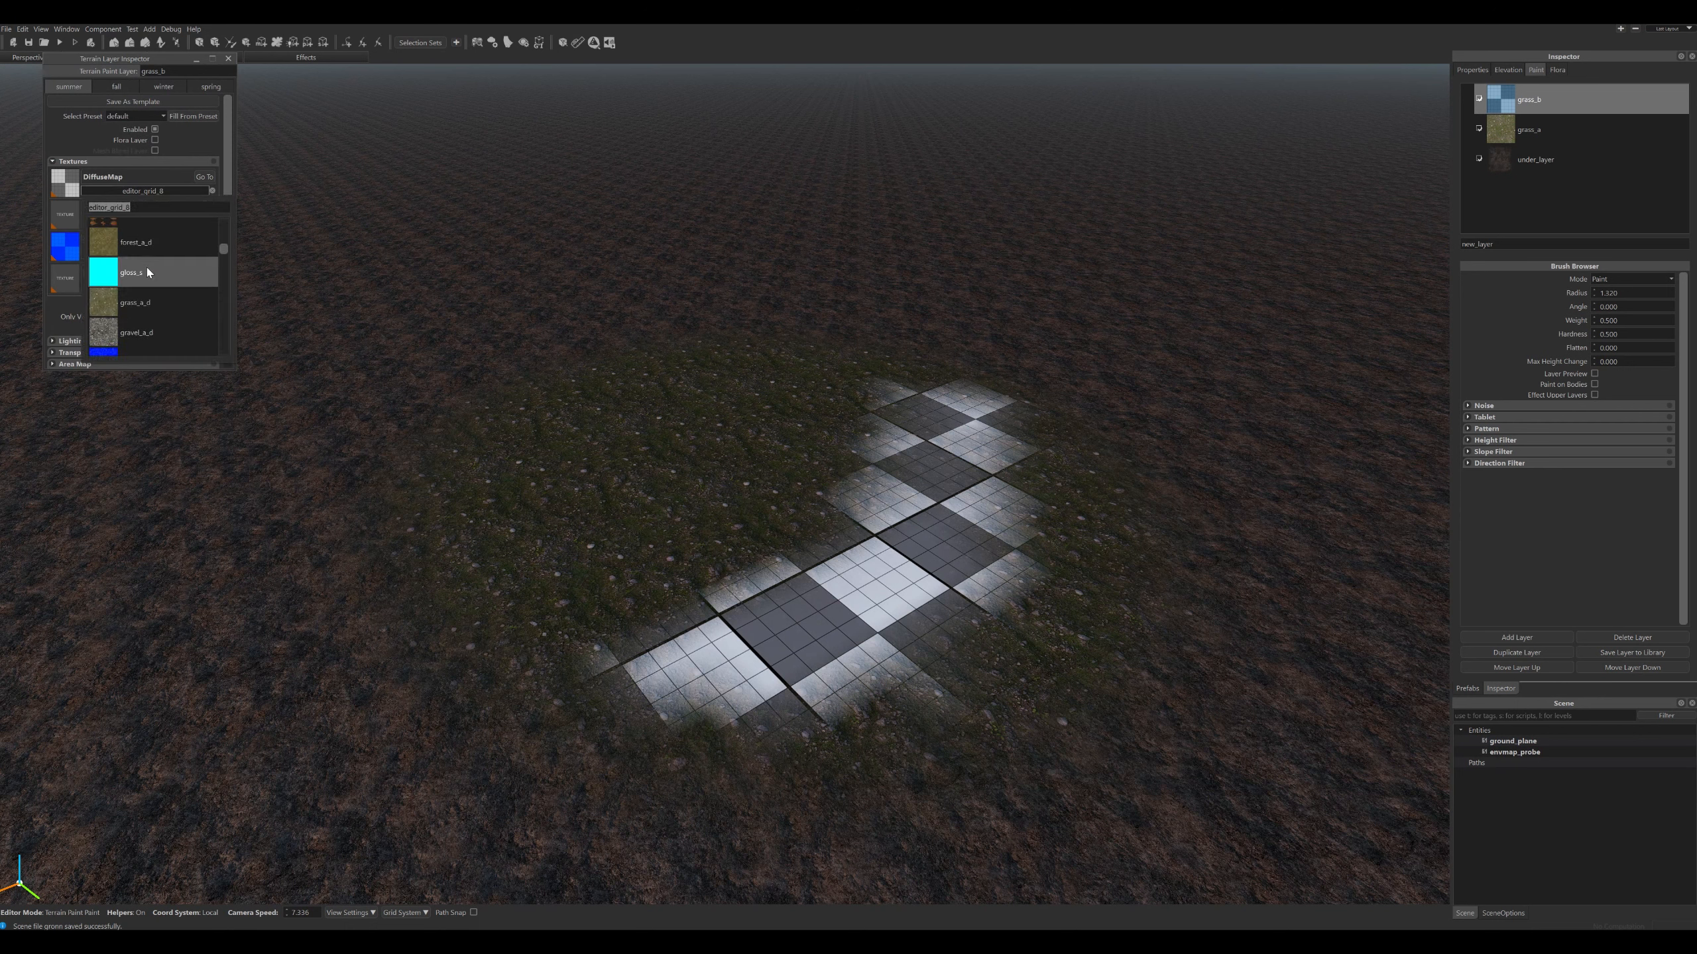
click(151, 254)
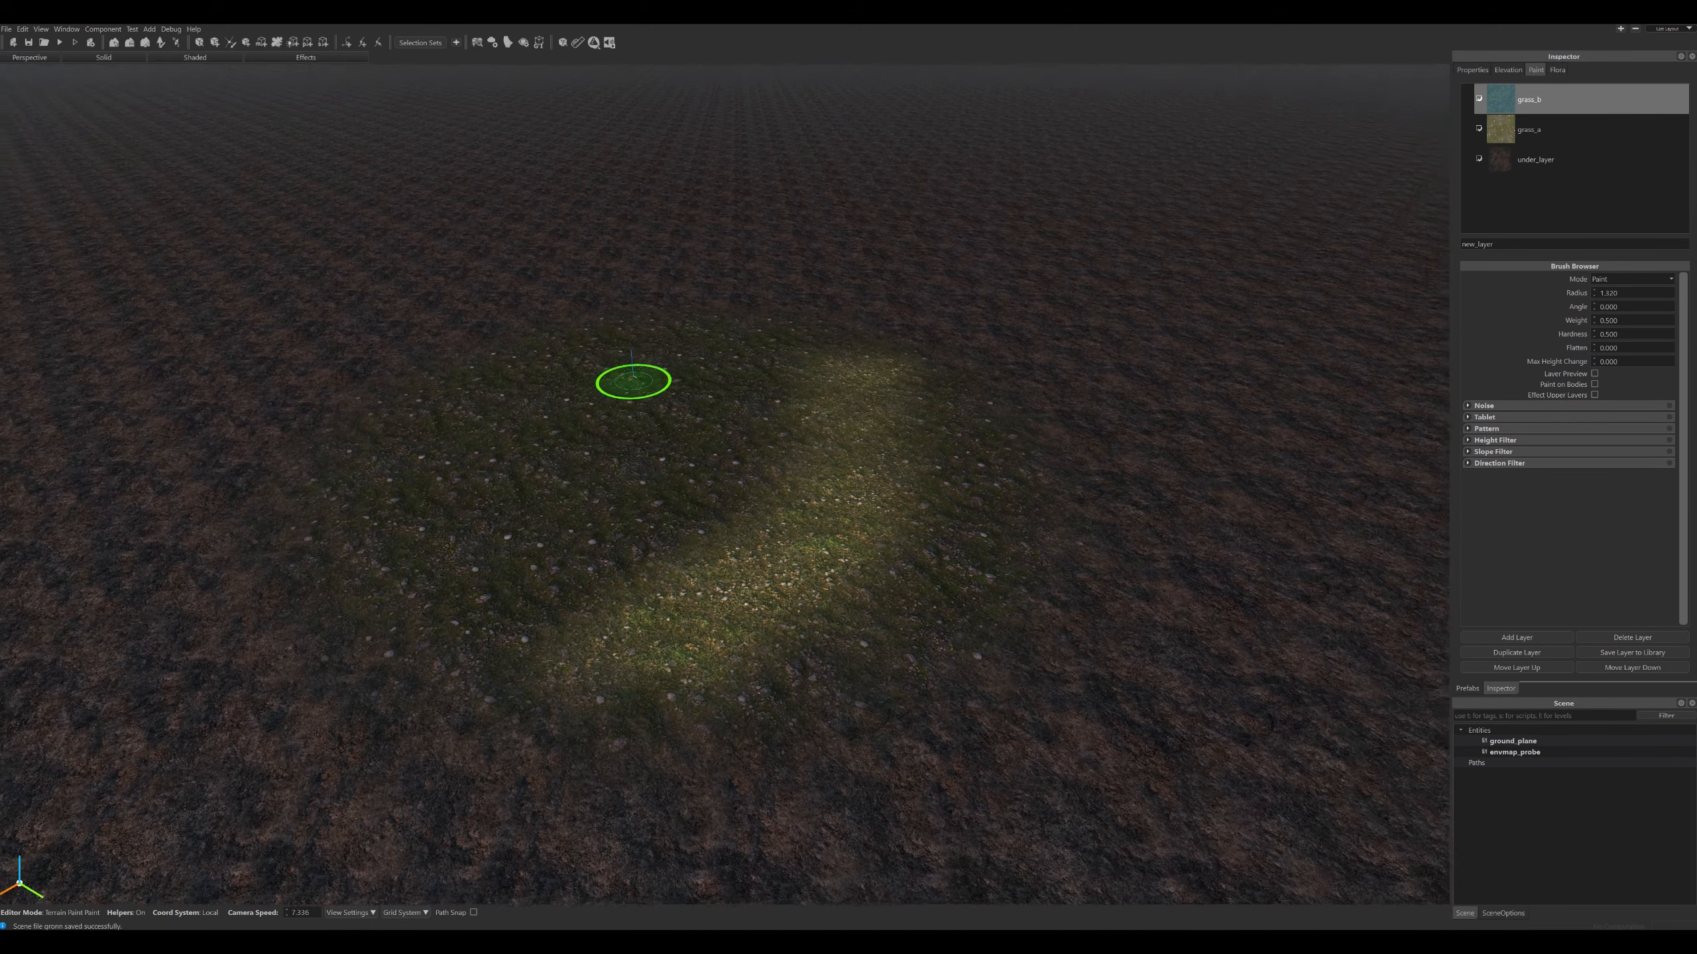
Compare the grass_b strip with the nordic reference and set the layer's area map albedo factor mode to Multiply.
scroll(633, 381, up, 3)
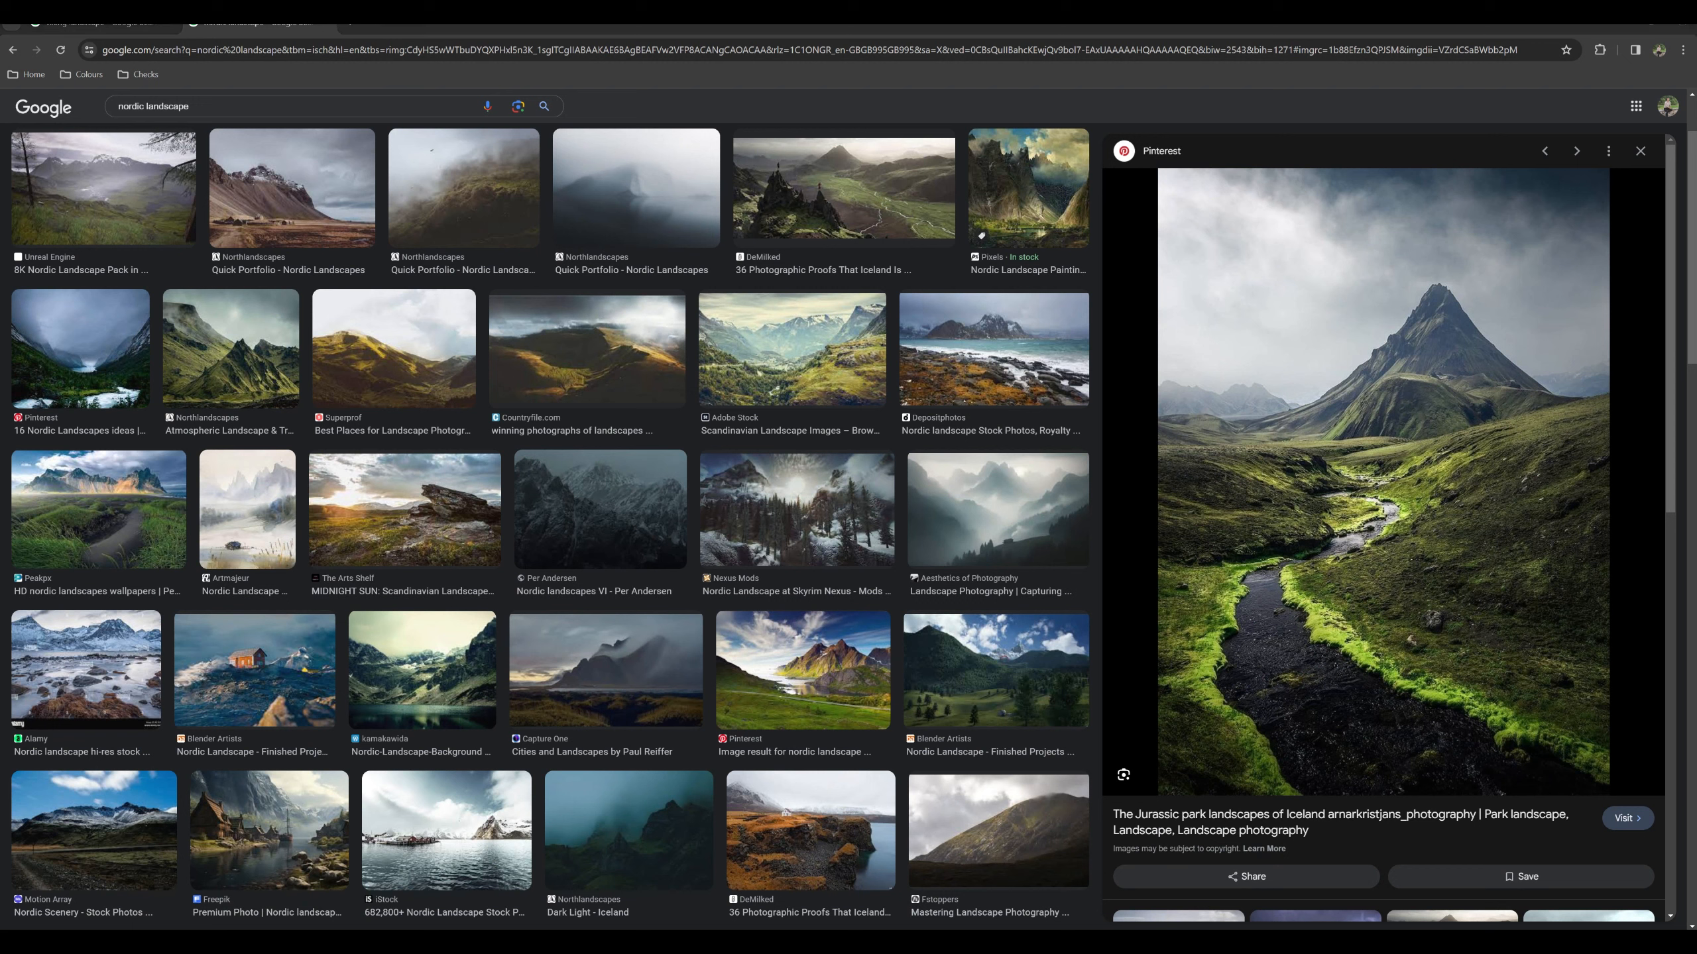
mouse_move(1072, 929)
click(1040, 893)
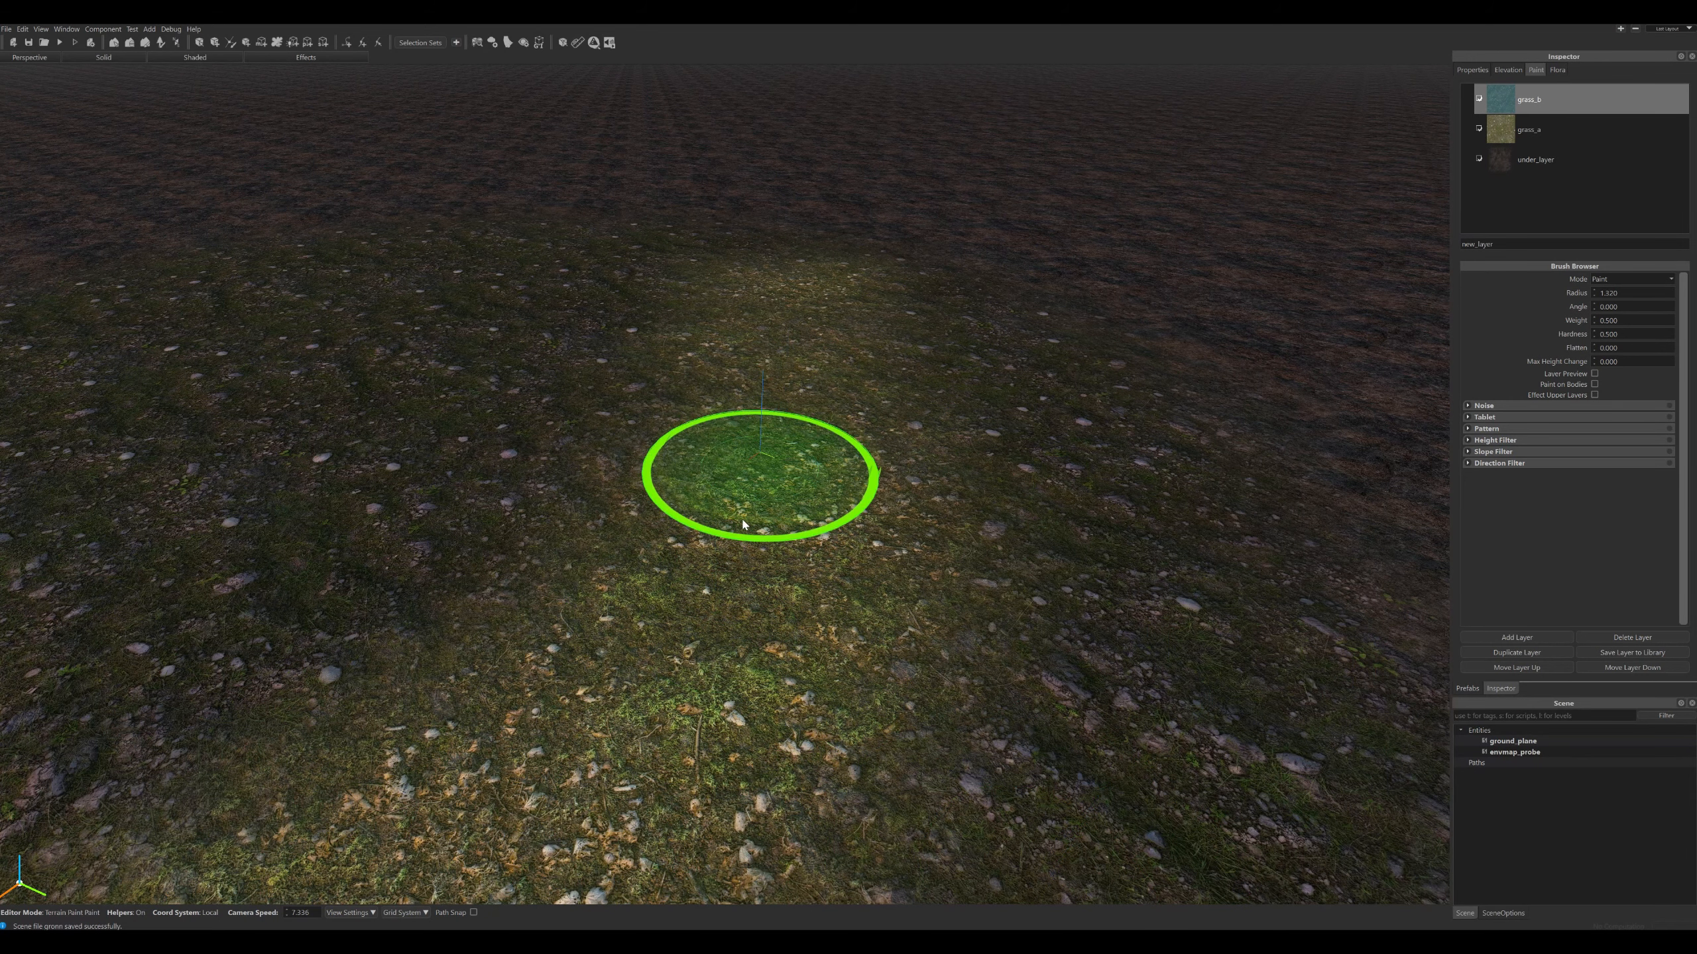
double_click(1497, 106)
scroll(110, 288, down, 3)
click(73, 275)
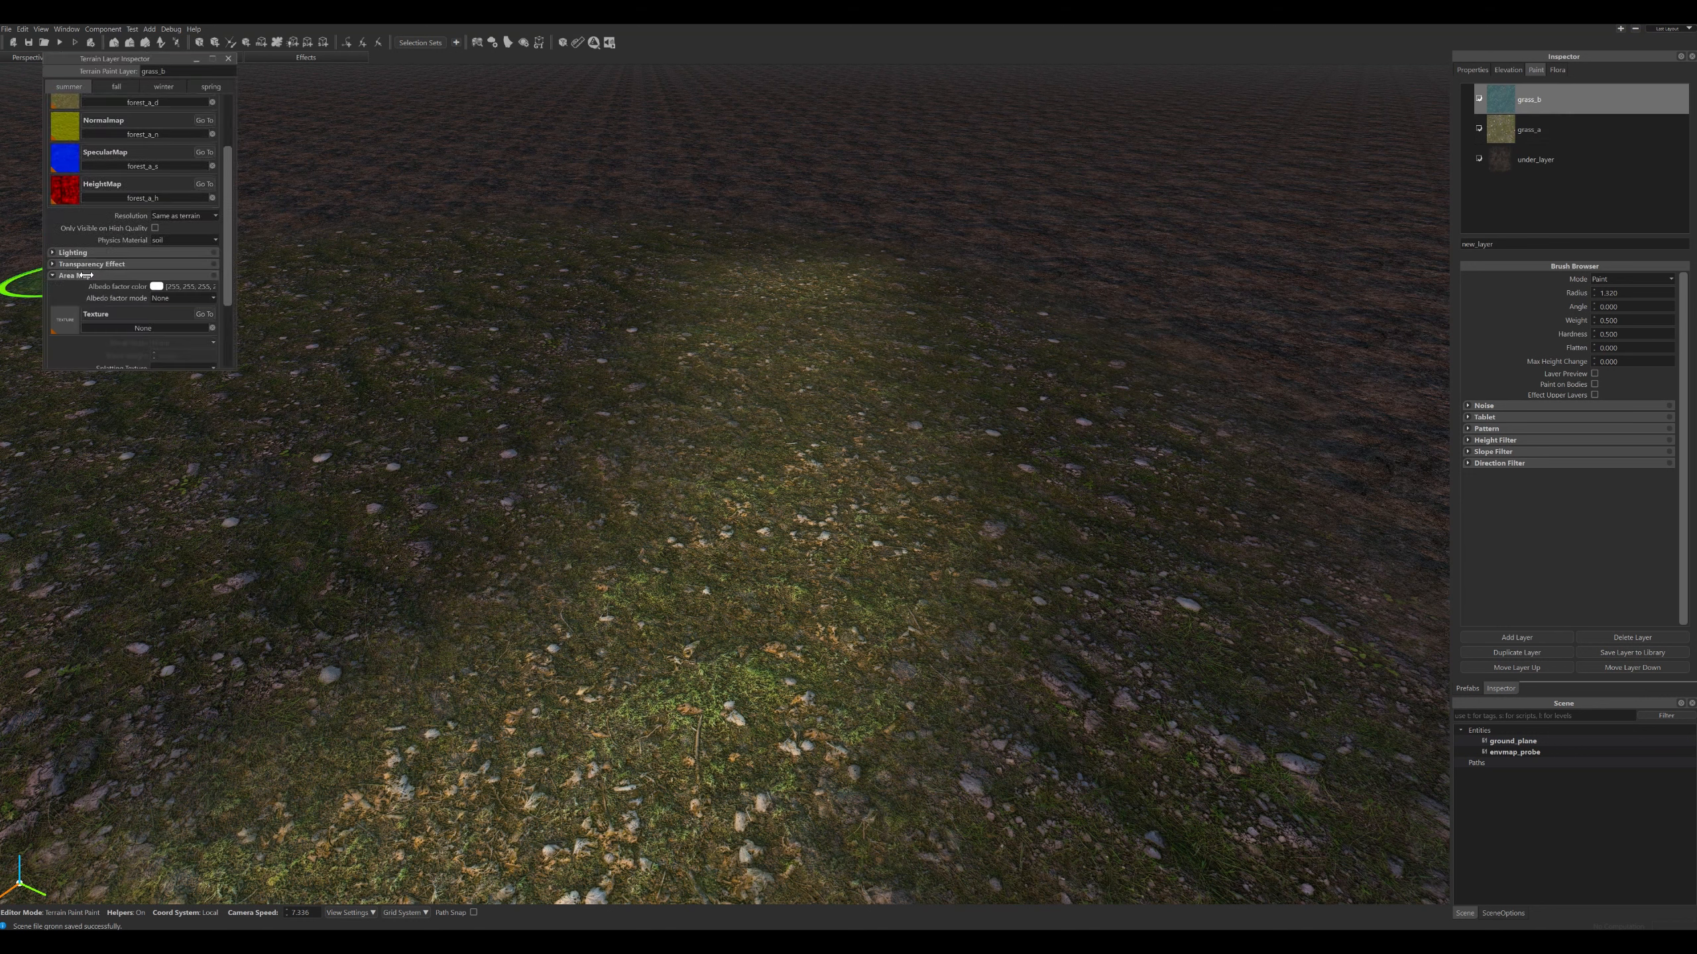
click(183, 298)
click(163, 326)
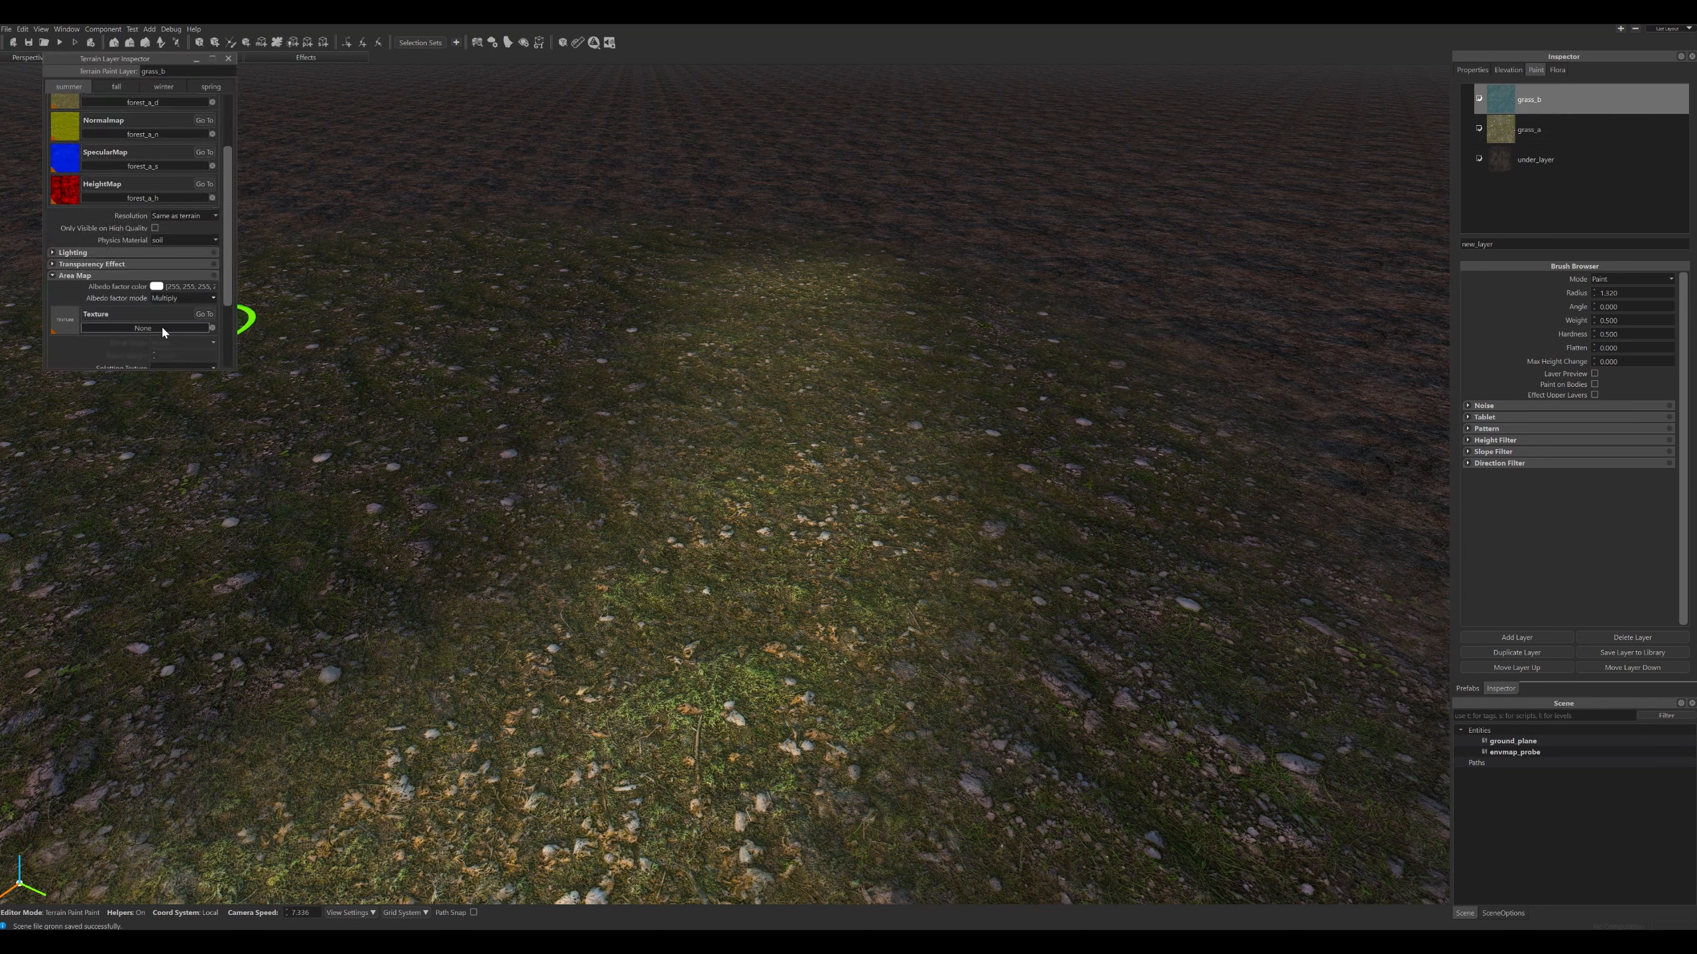
Set the grass_b layer's area map albedo factor color to a pale green of about 198, 216, 182.
click(156, 286)
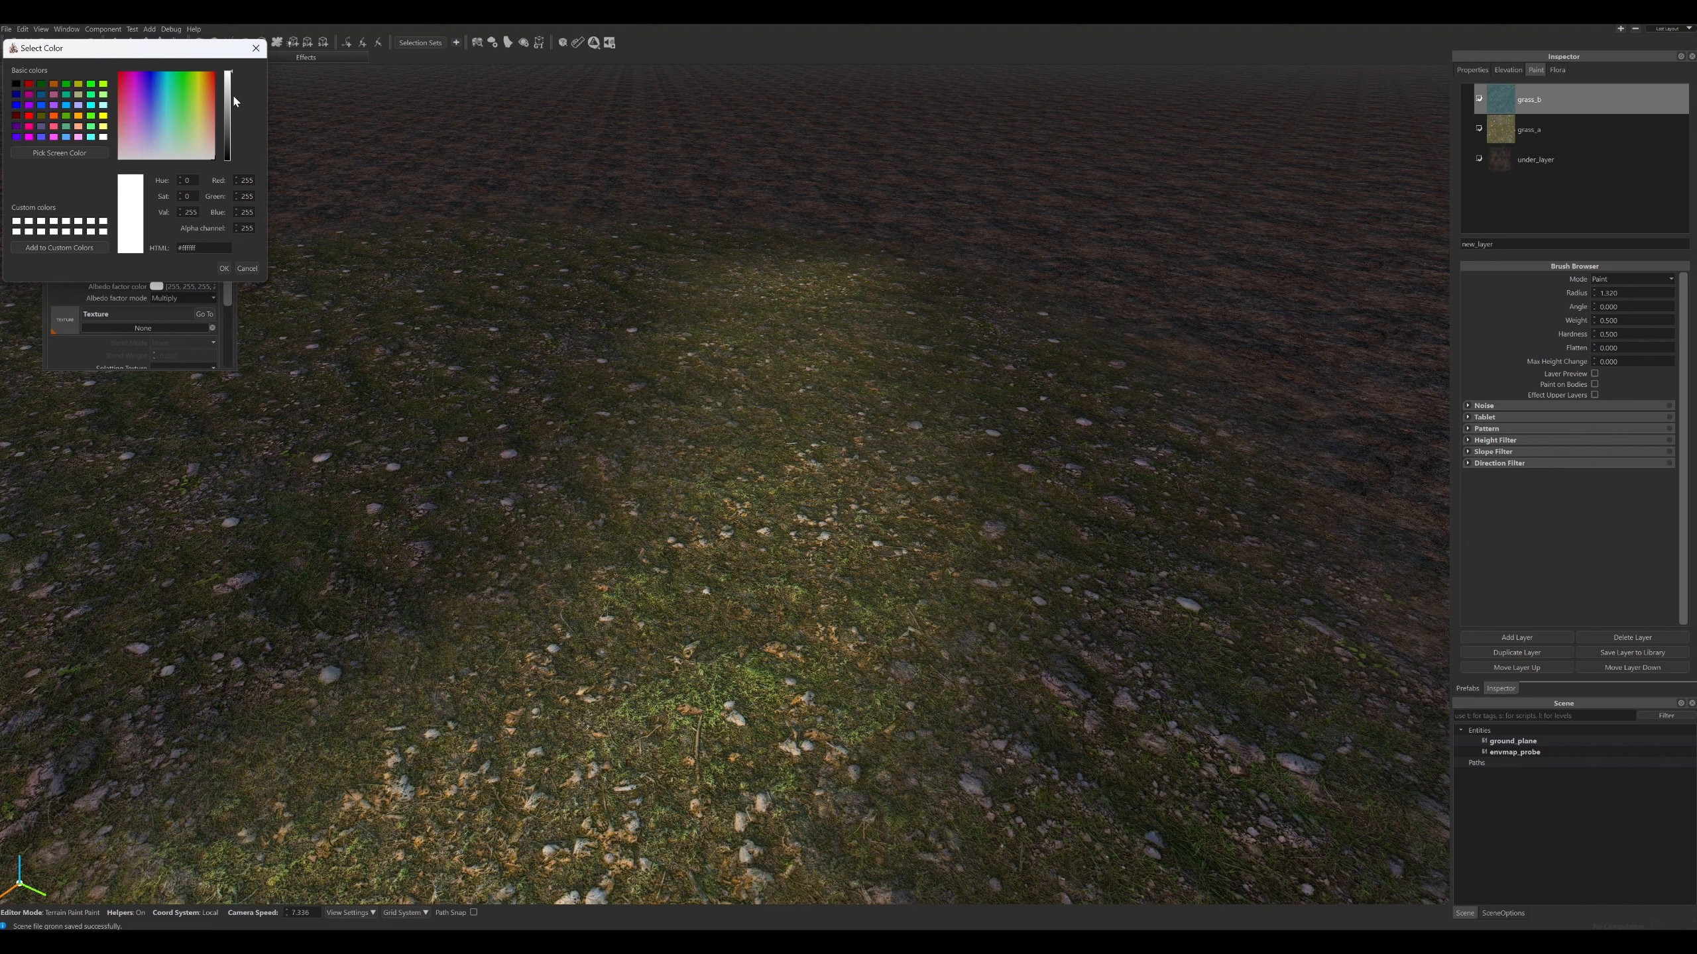
drag(234, 97, 237, 85)
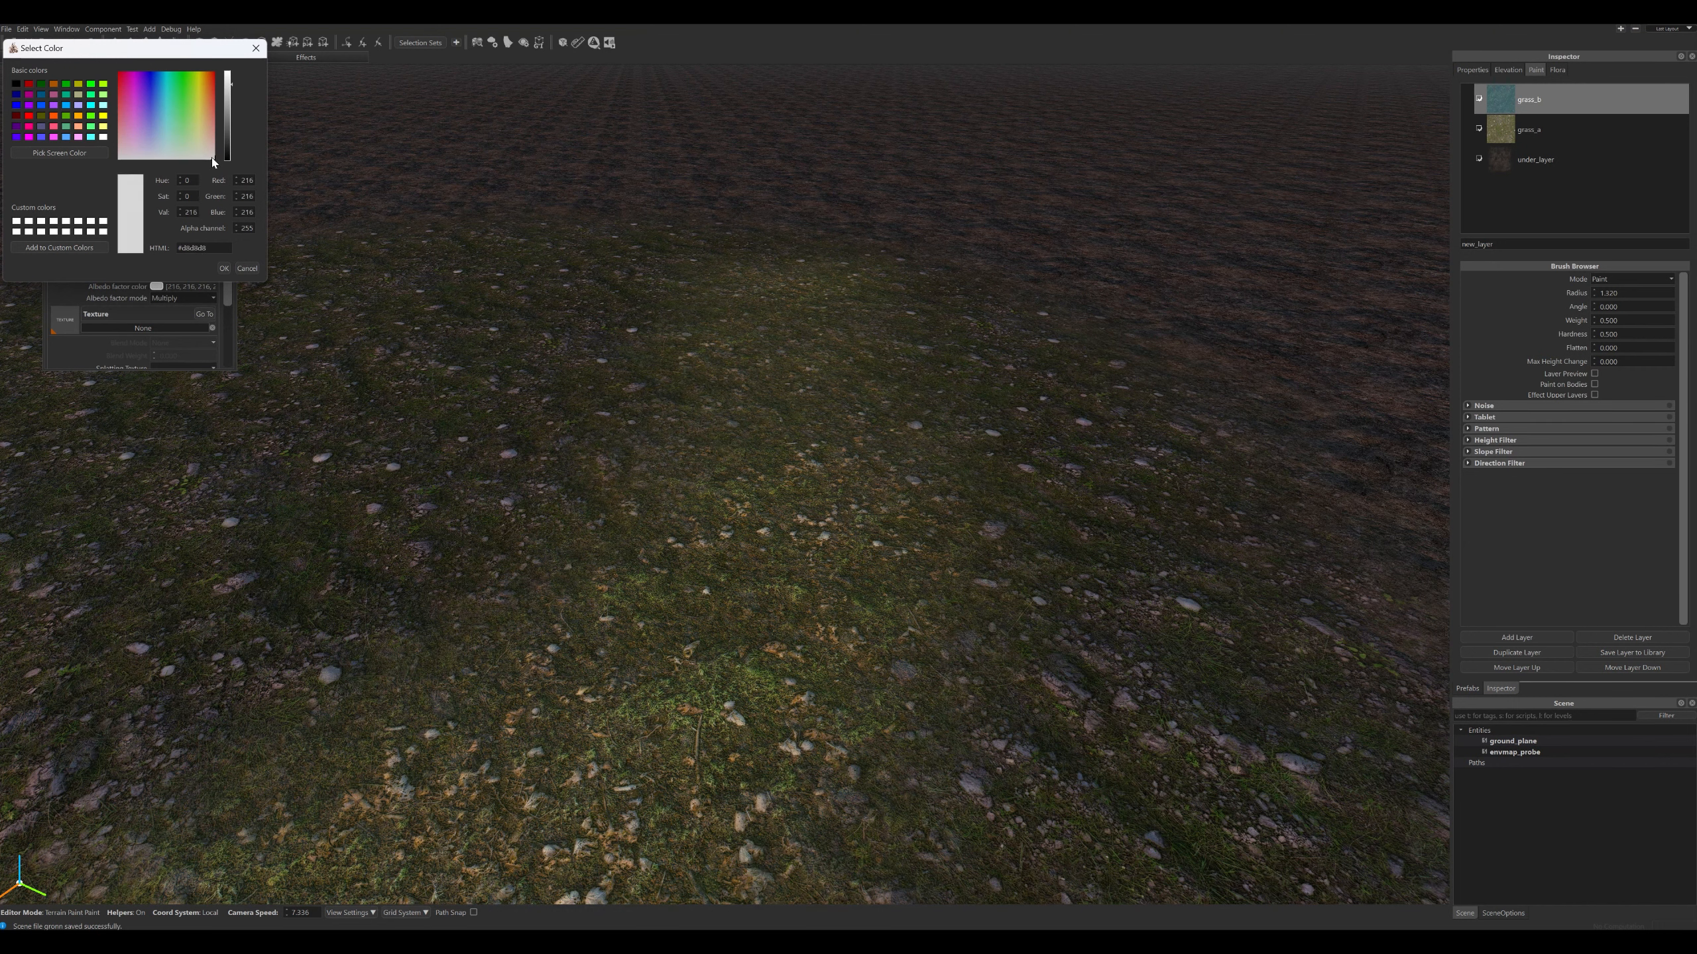
mouse_move(203, 154)
mouse_down()
mouse_move(159, 108)
mouse_move(194, 158)
mouse_up()
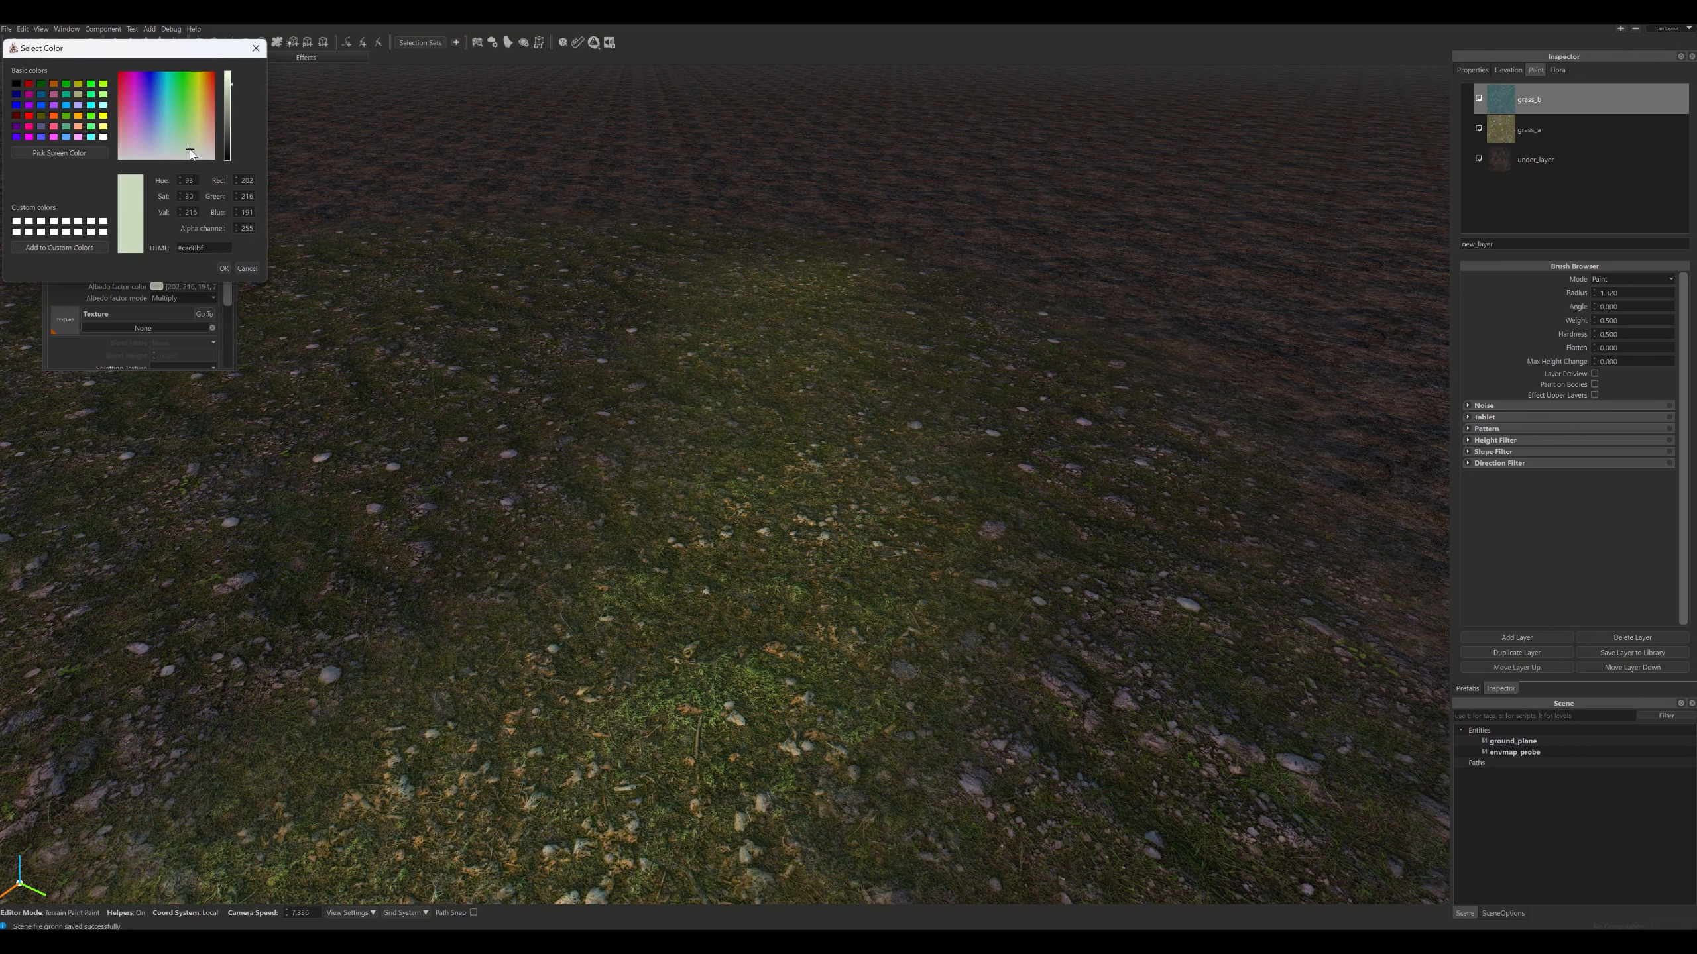
drag(185, 150, 185, 90)
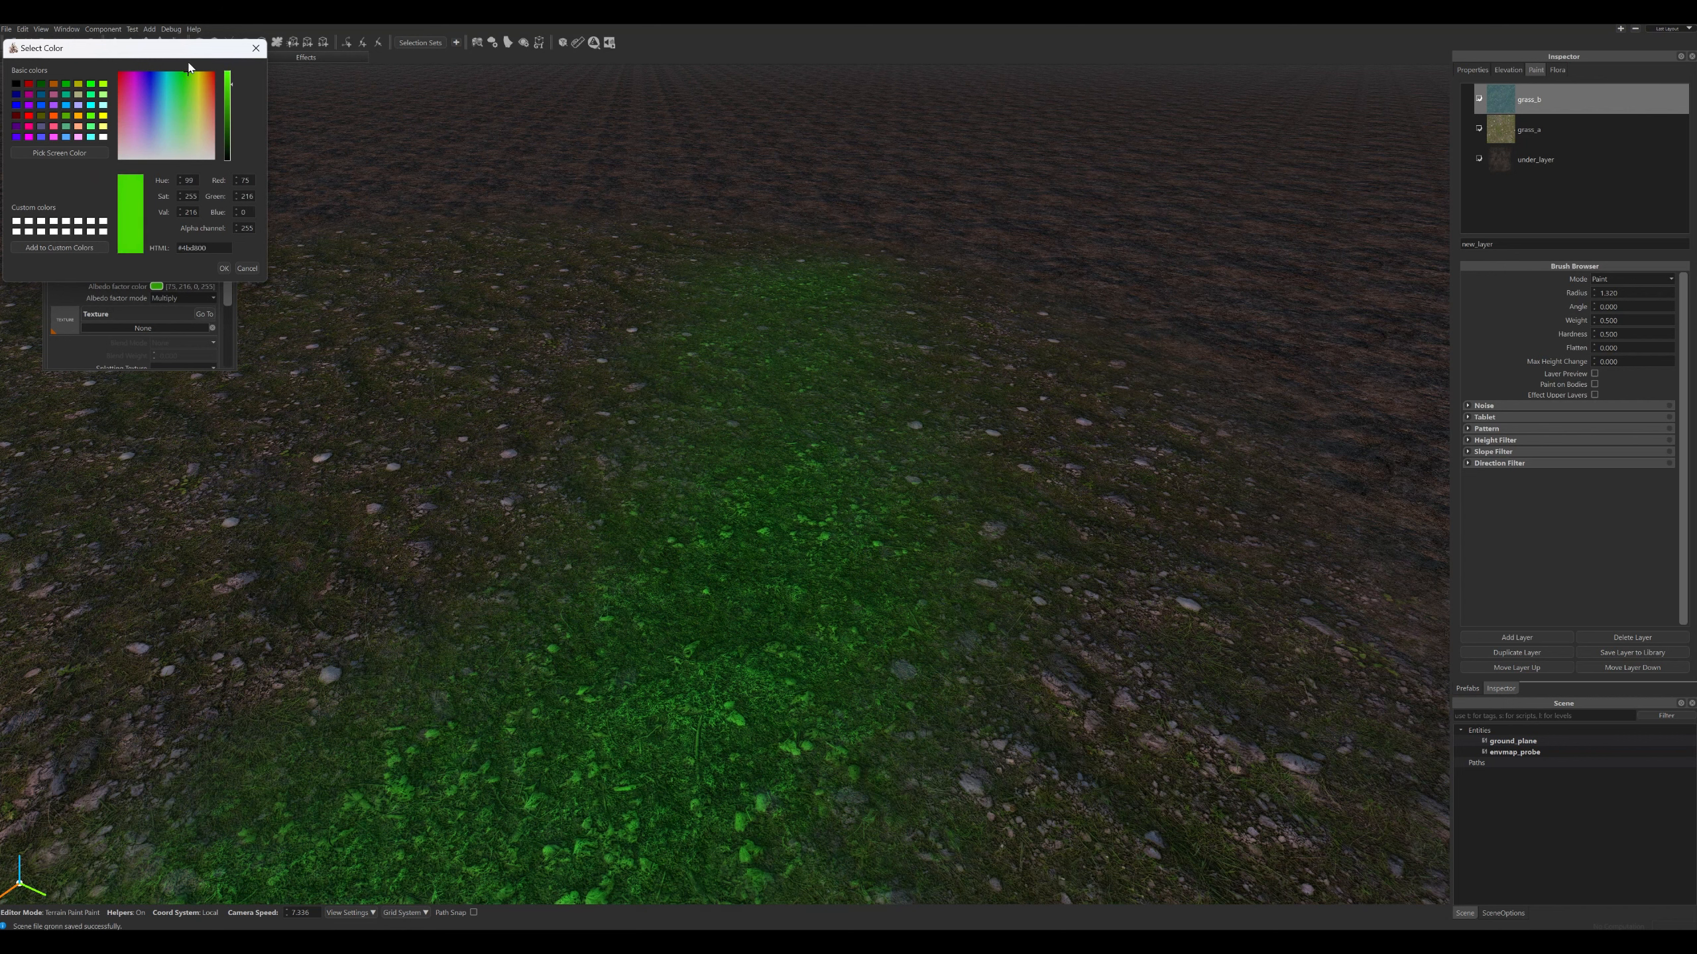
drag(190, 73, 175, 170)
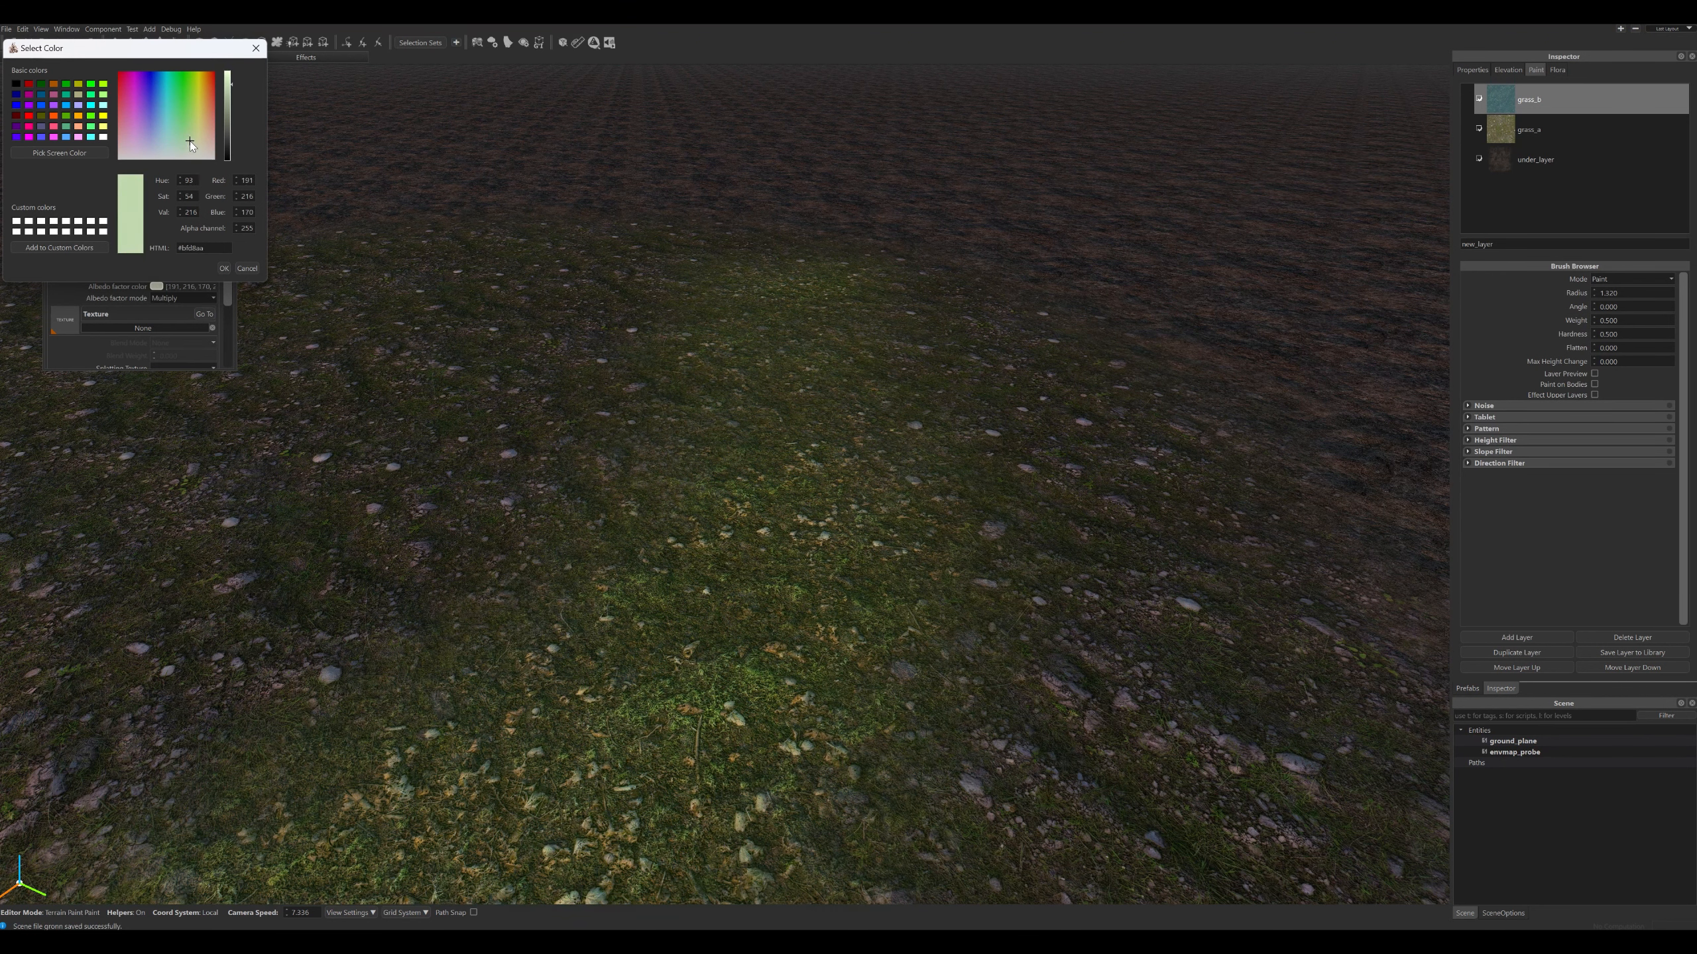
drag(190, 141, 187, 142)
click(223, 268)
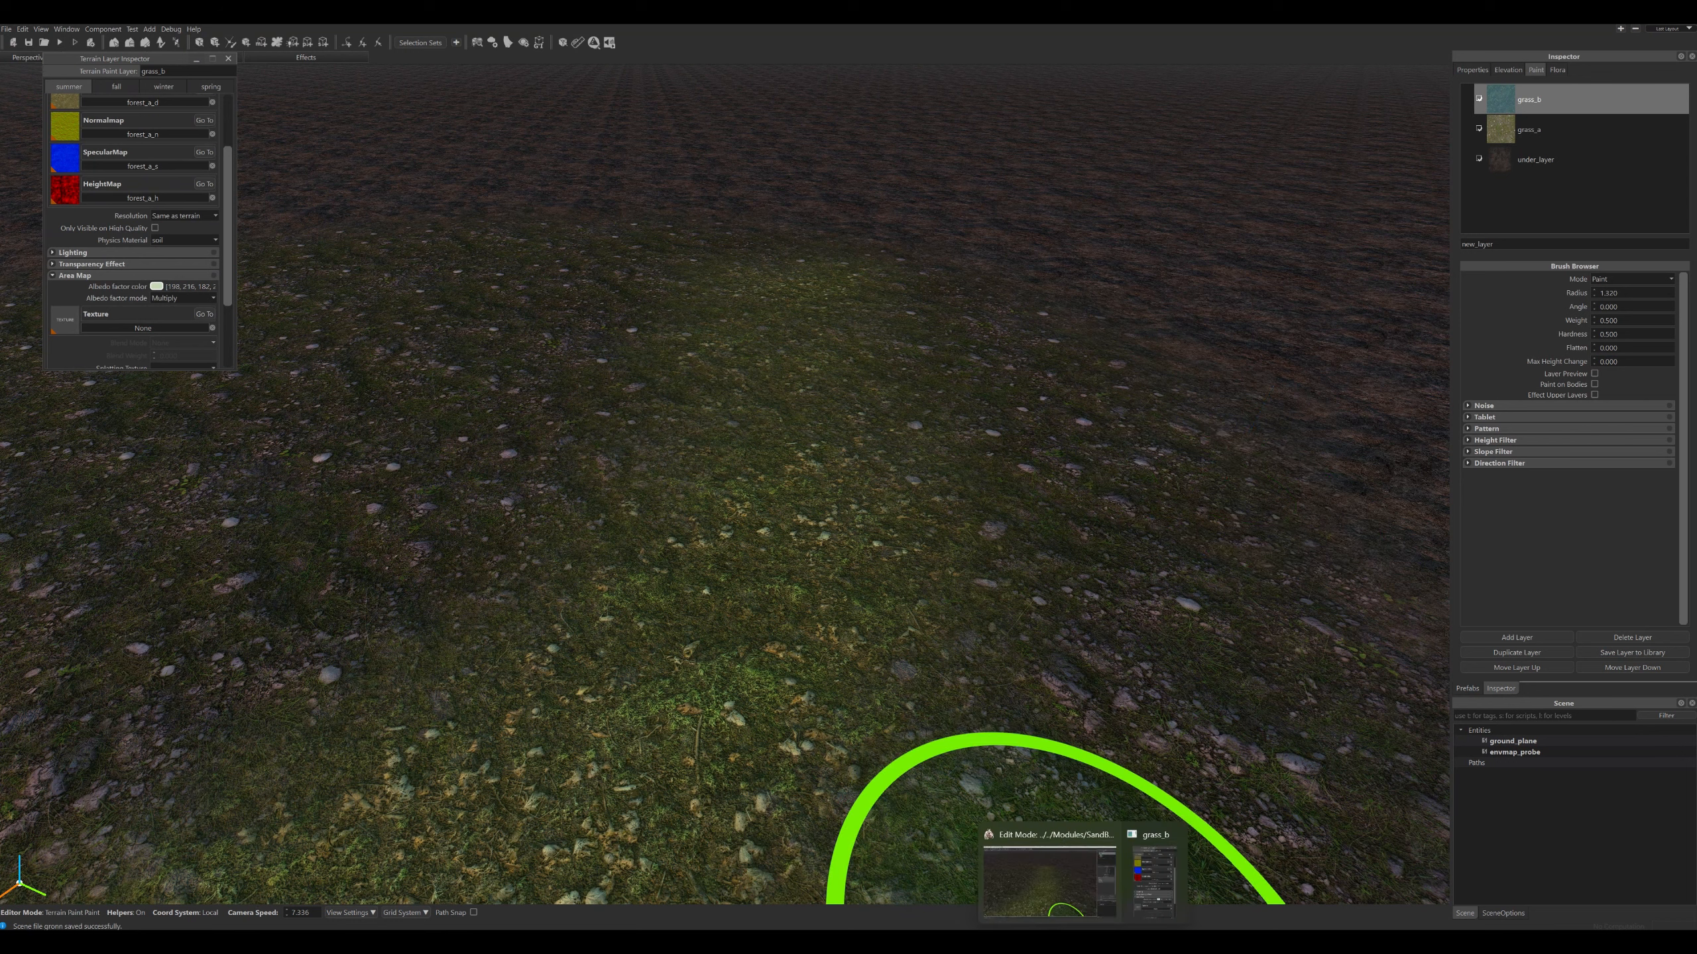
Consult the nordic landscape reference and set the grass_a layer's albedo factor color to a muted grey-green of about 147, 154, 139.
click(1055, 940)
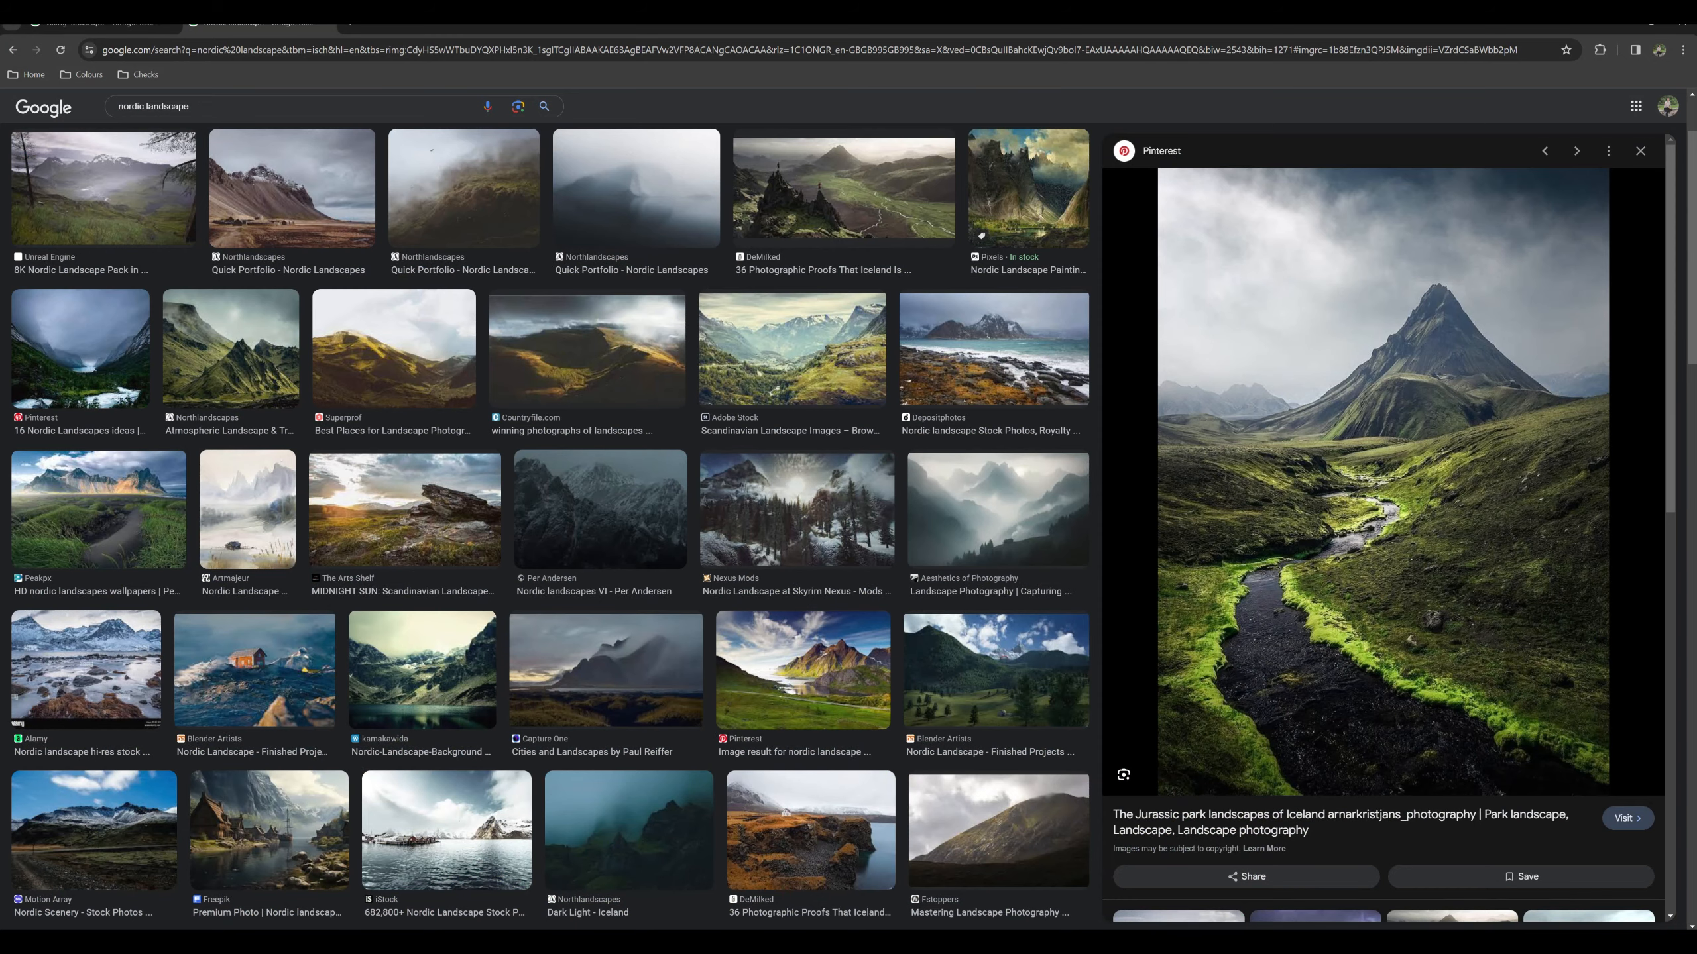
click(1138, 888)
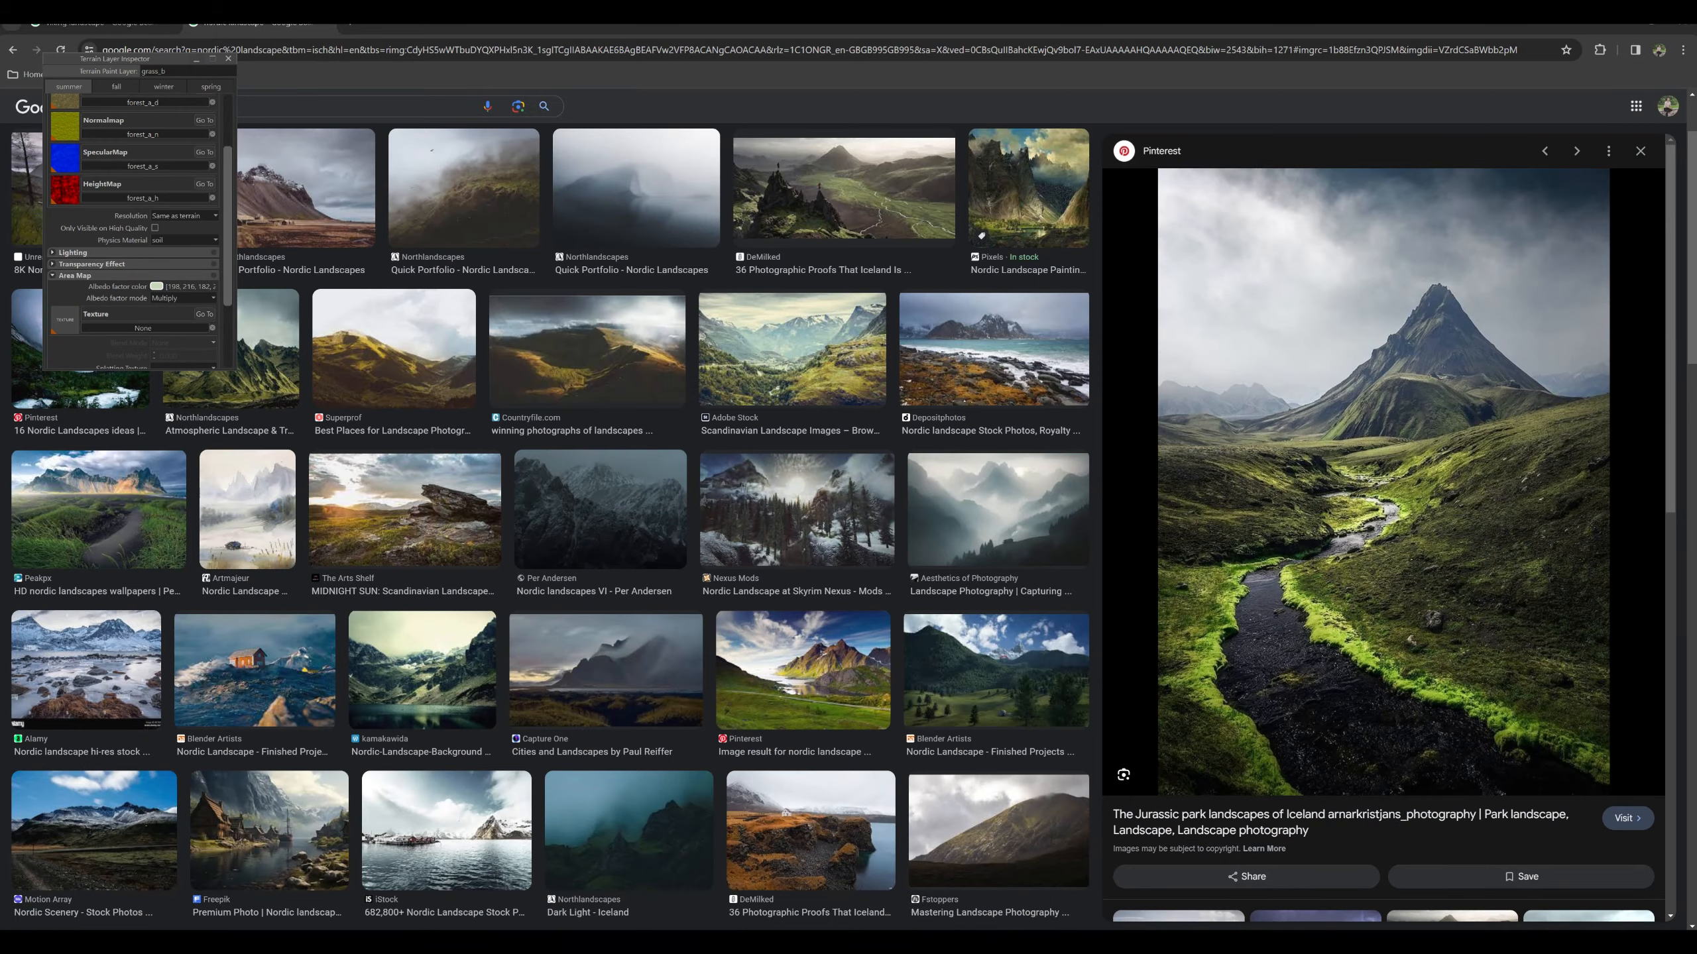
click(1065, 911)
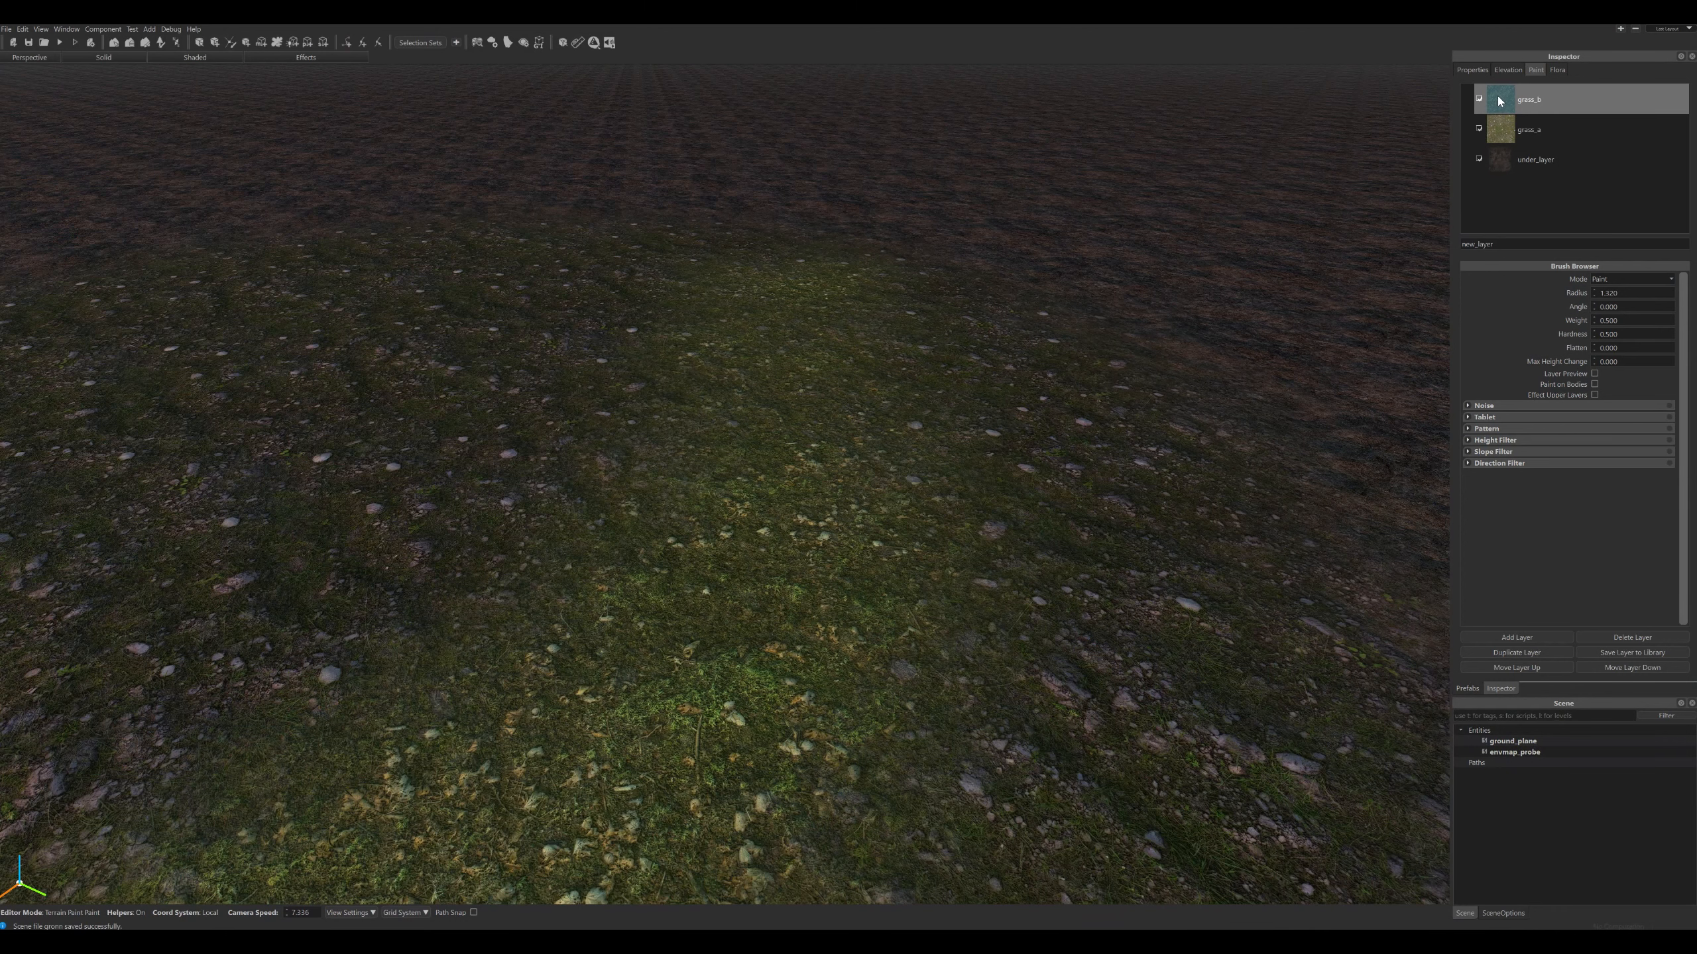
drag(1500, 100, 1502, 126)
double_click(1501, 126)
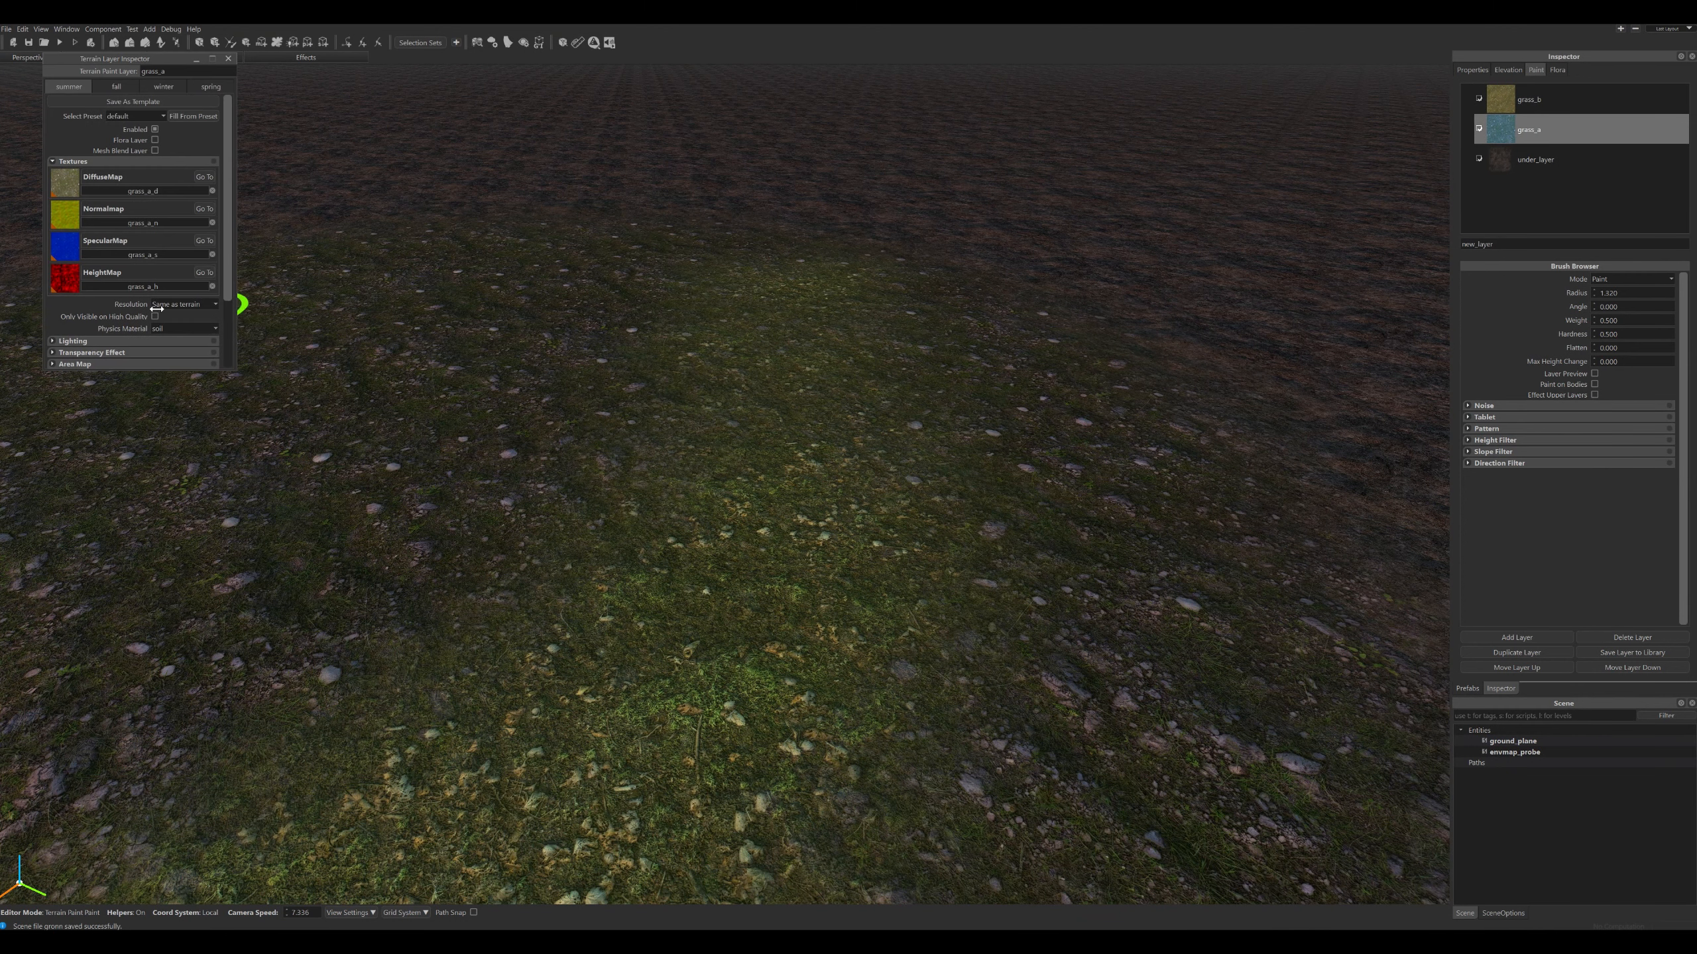
scroll(137, 243, down, 2)
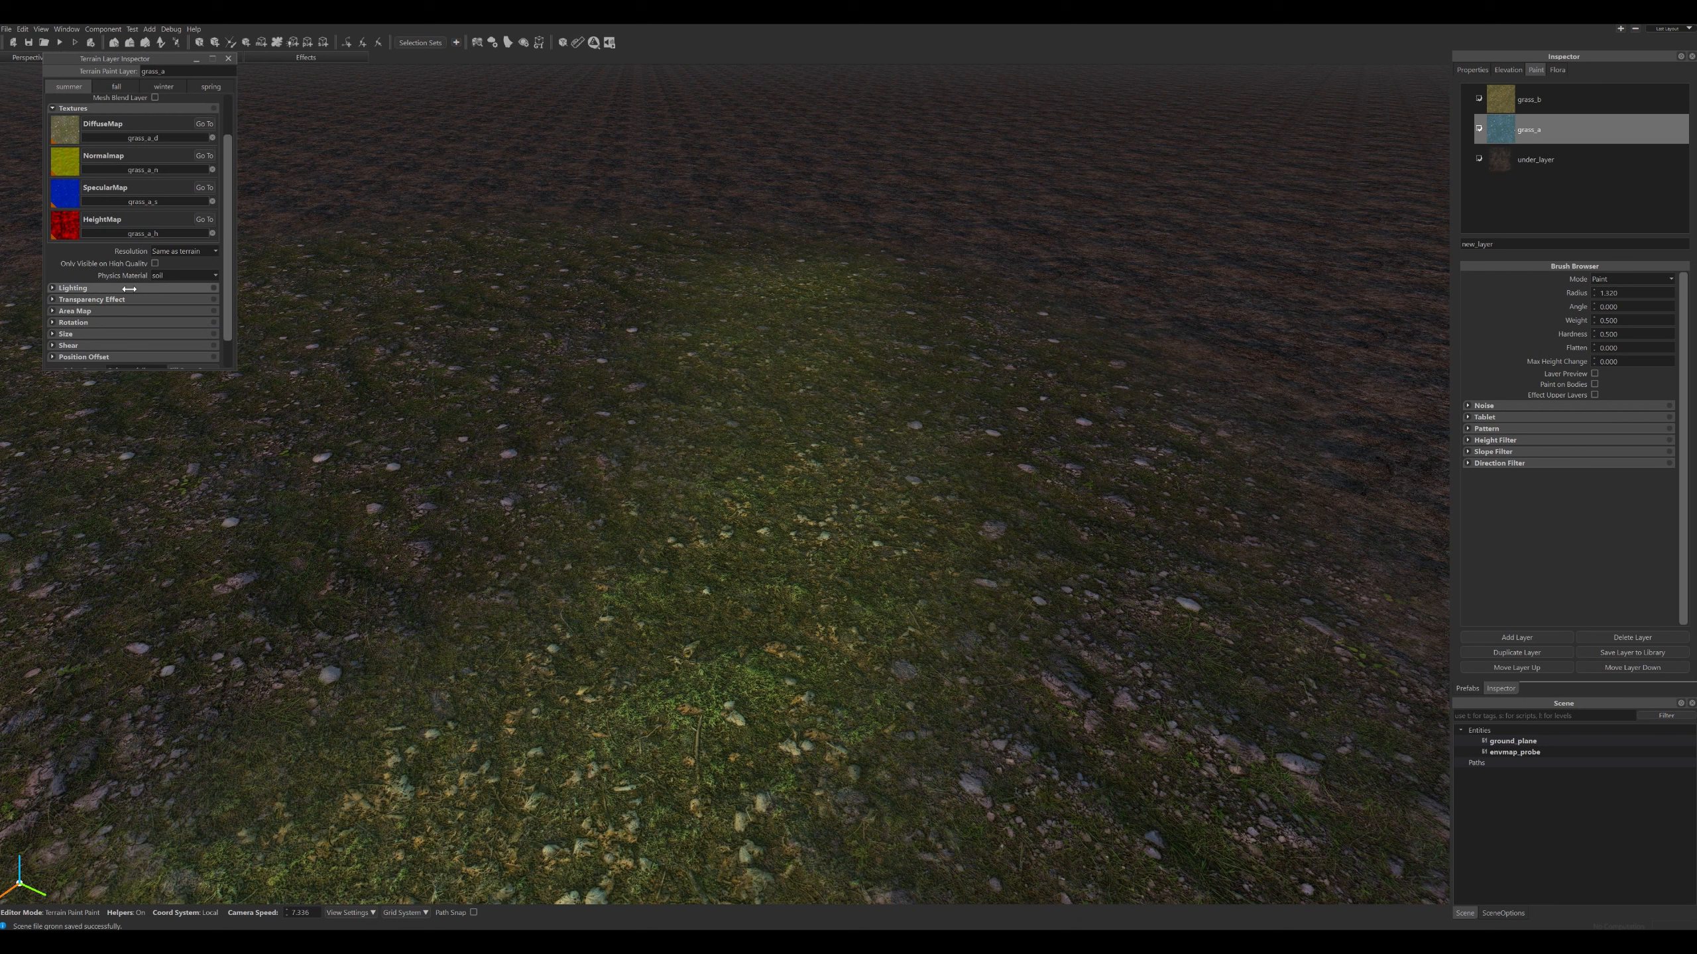
click(73, 311)
click(157, 322)
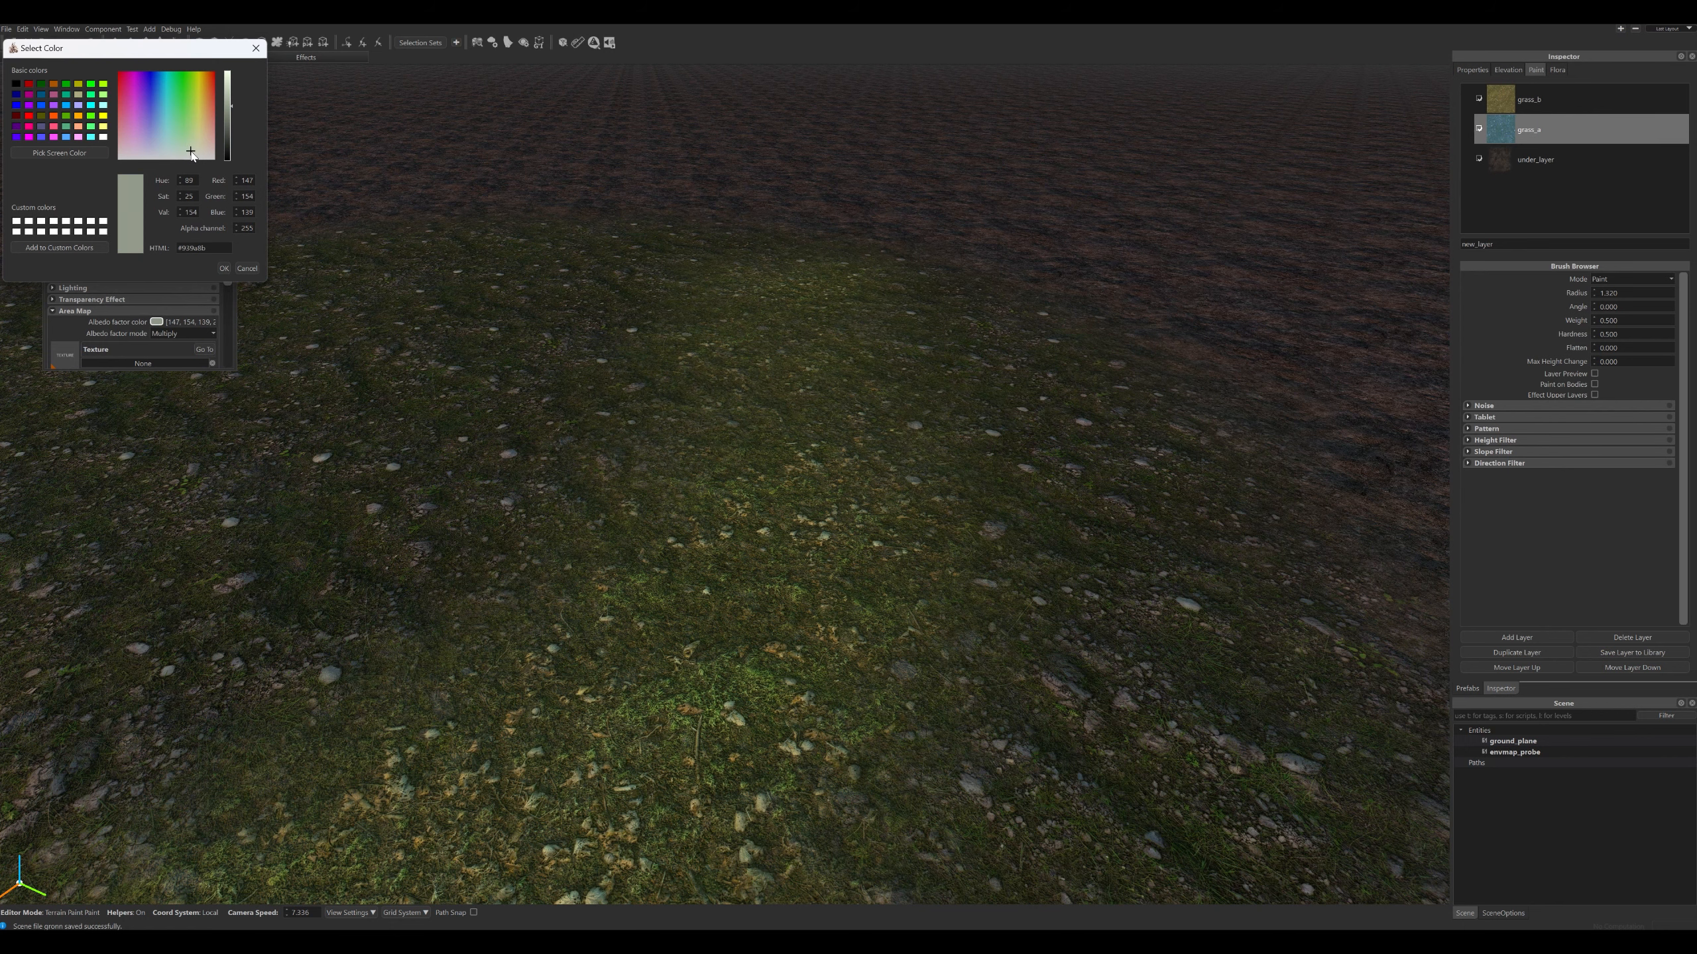
click(225, 268)
Add a terrain paint layer named grass_c above grass_b from the default template.
mouse_move(751, 322)
right_down()
mouse_move(752, 297)
mouse_move(749, 314)
right_up()
click(1530, 99)
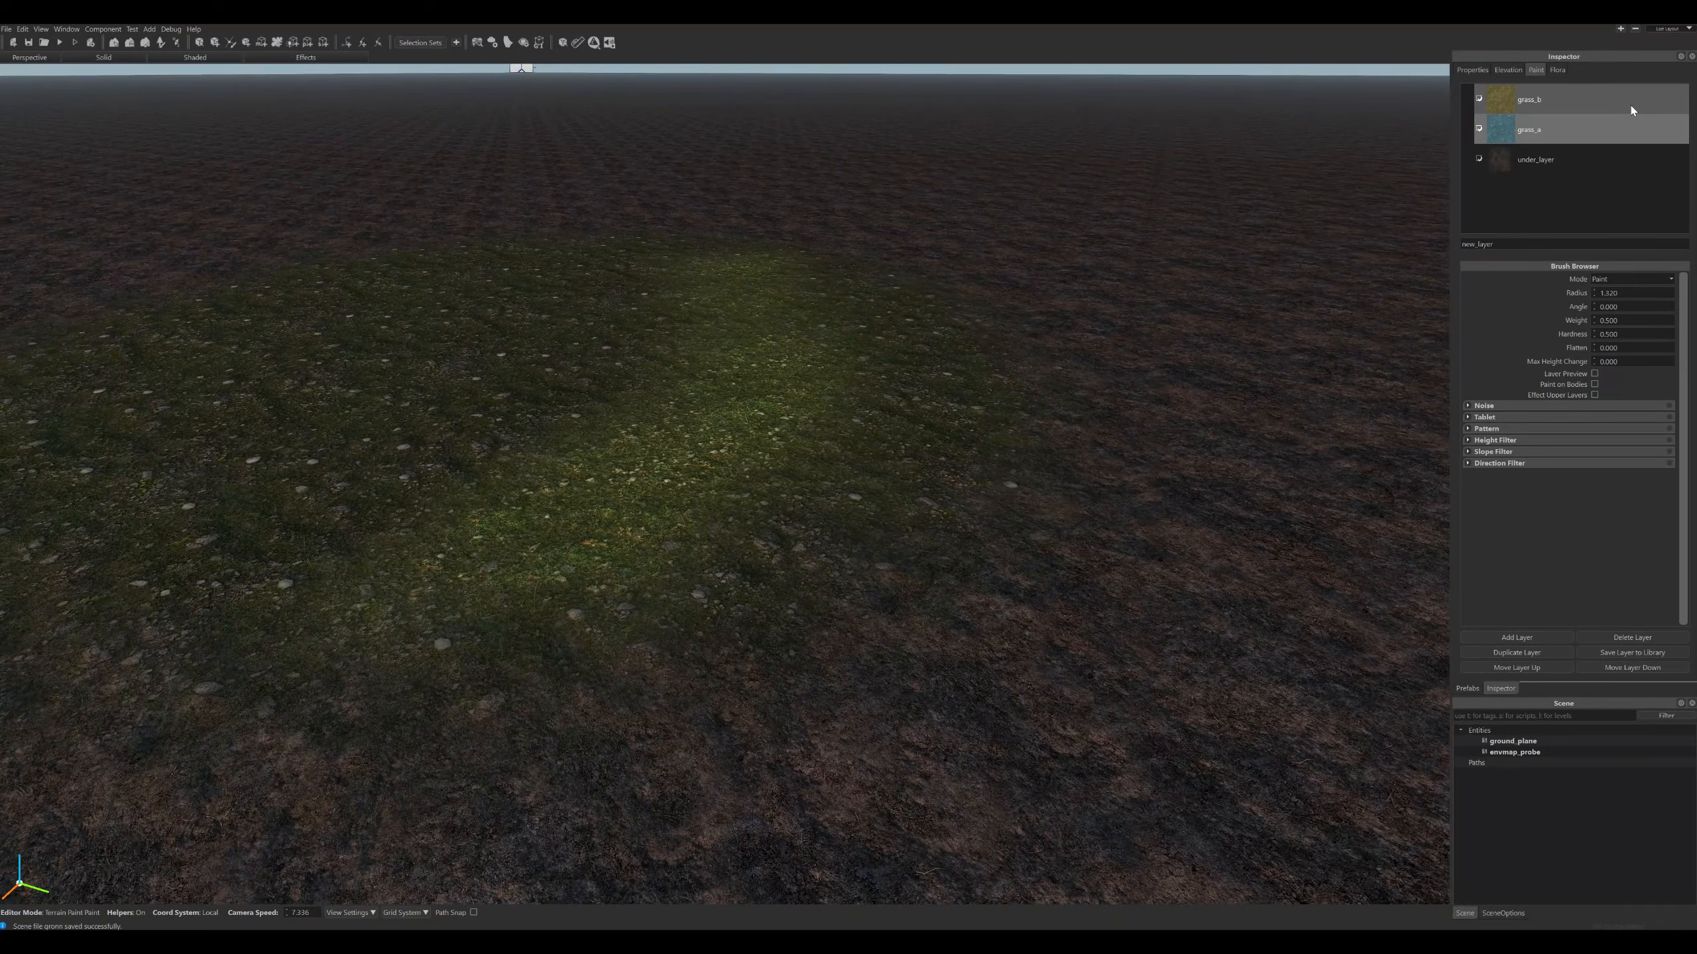
click(1516, 638)
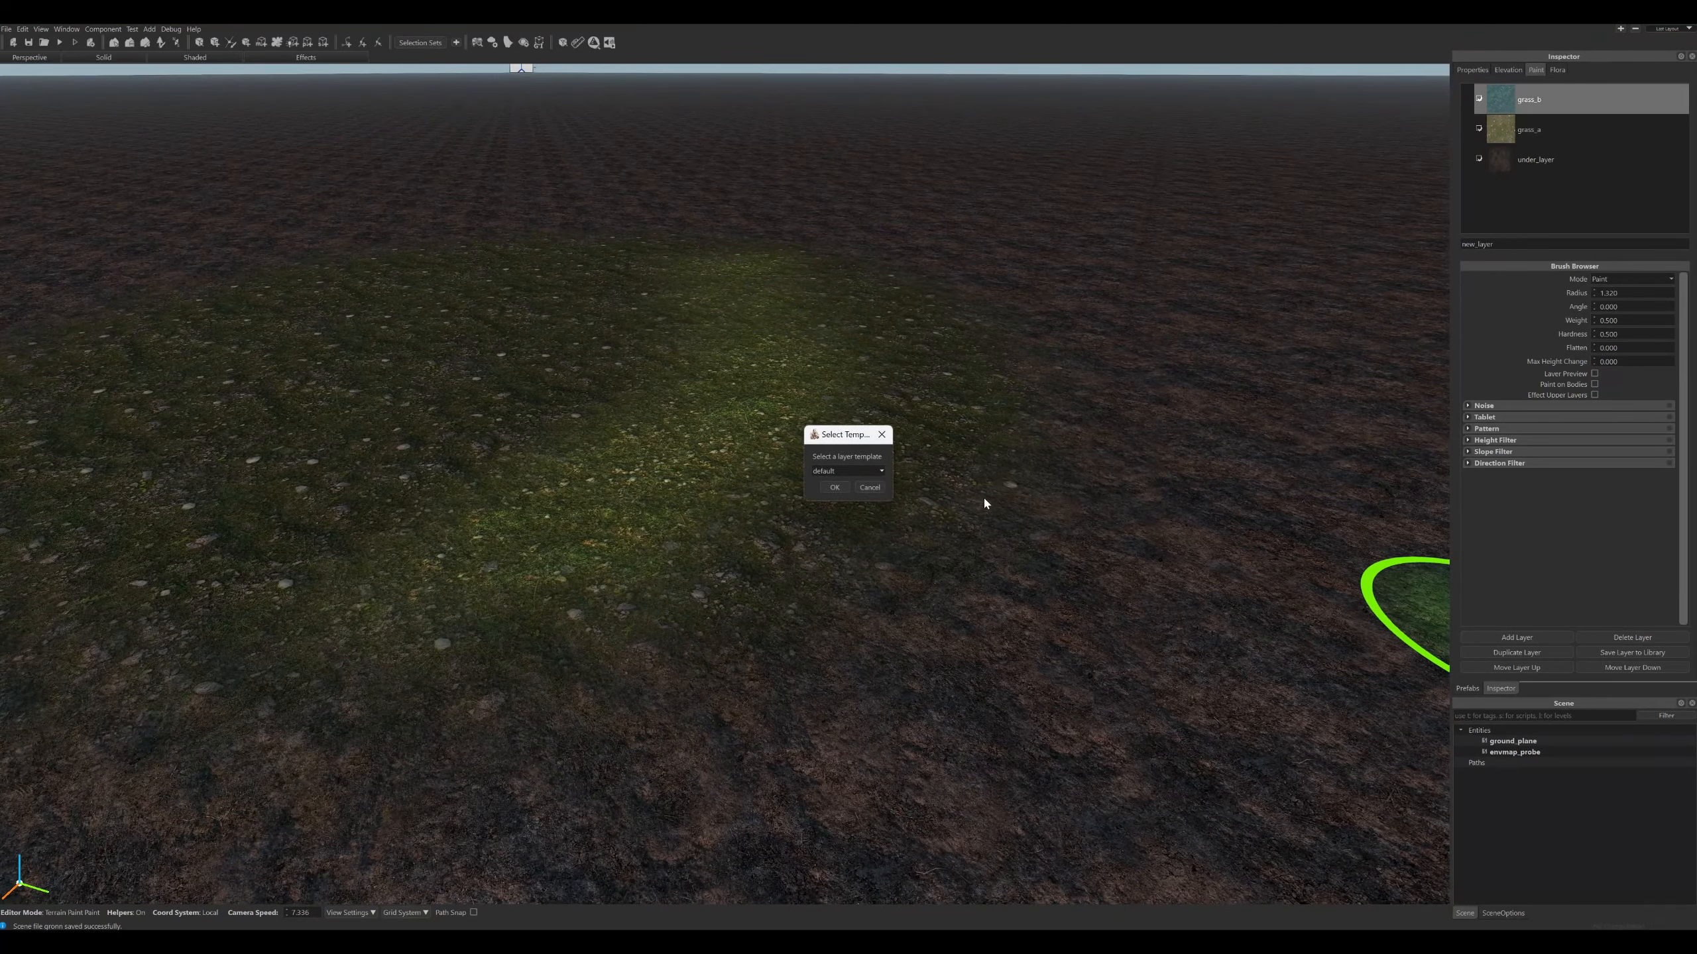
click(835, 487)
text(grass_c)
click(841, 485)
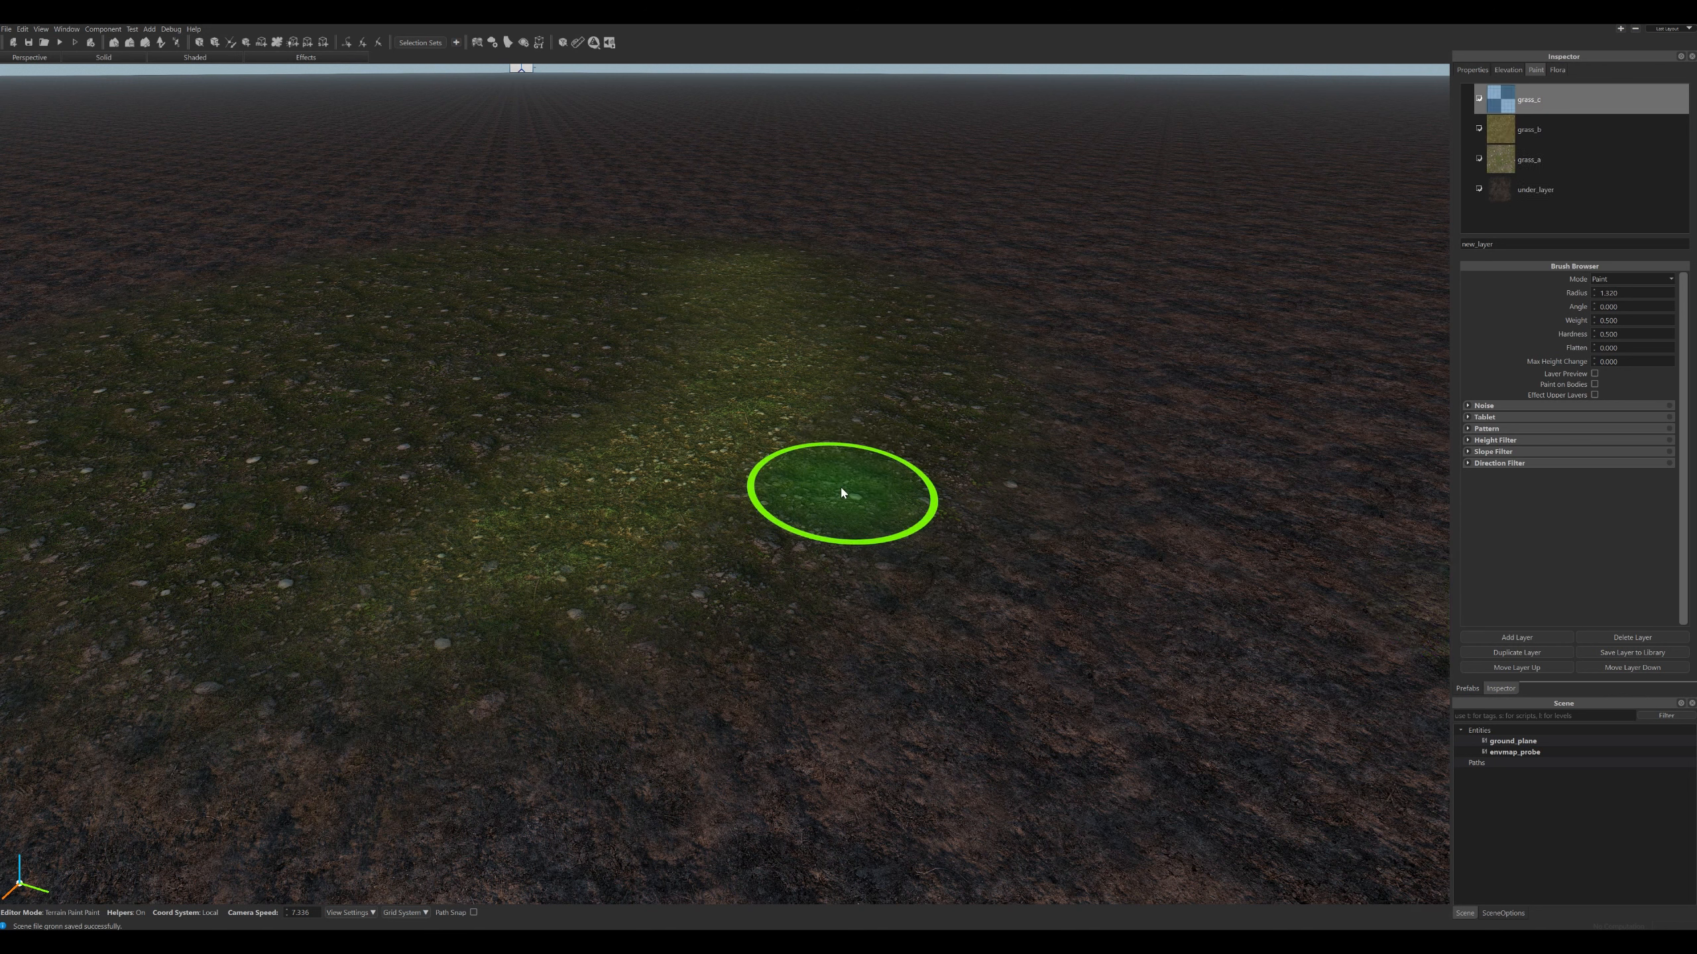
Paint a diagonal strip of the grass_c layer beside the grass_b strip, along the grass patch's outer edge.
mouse_move(944, 332)
mouse_down()
mouse_move(855, 289)
mouse_move(888, 396)
mouse_move(814, 538)
mouse_move(758, 600)
mouse_up()
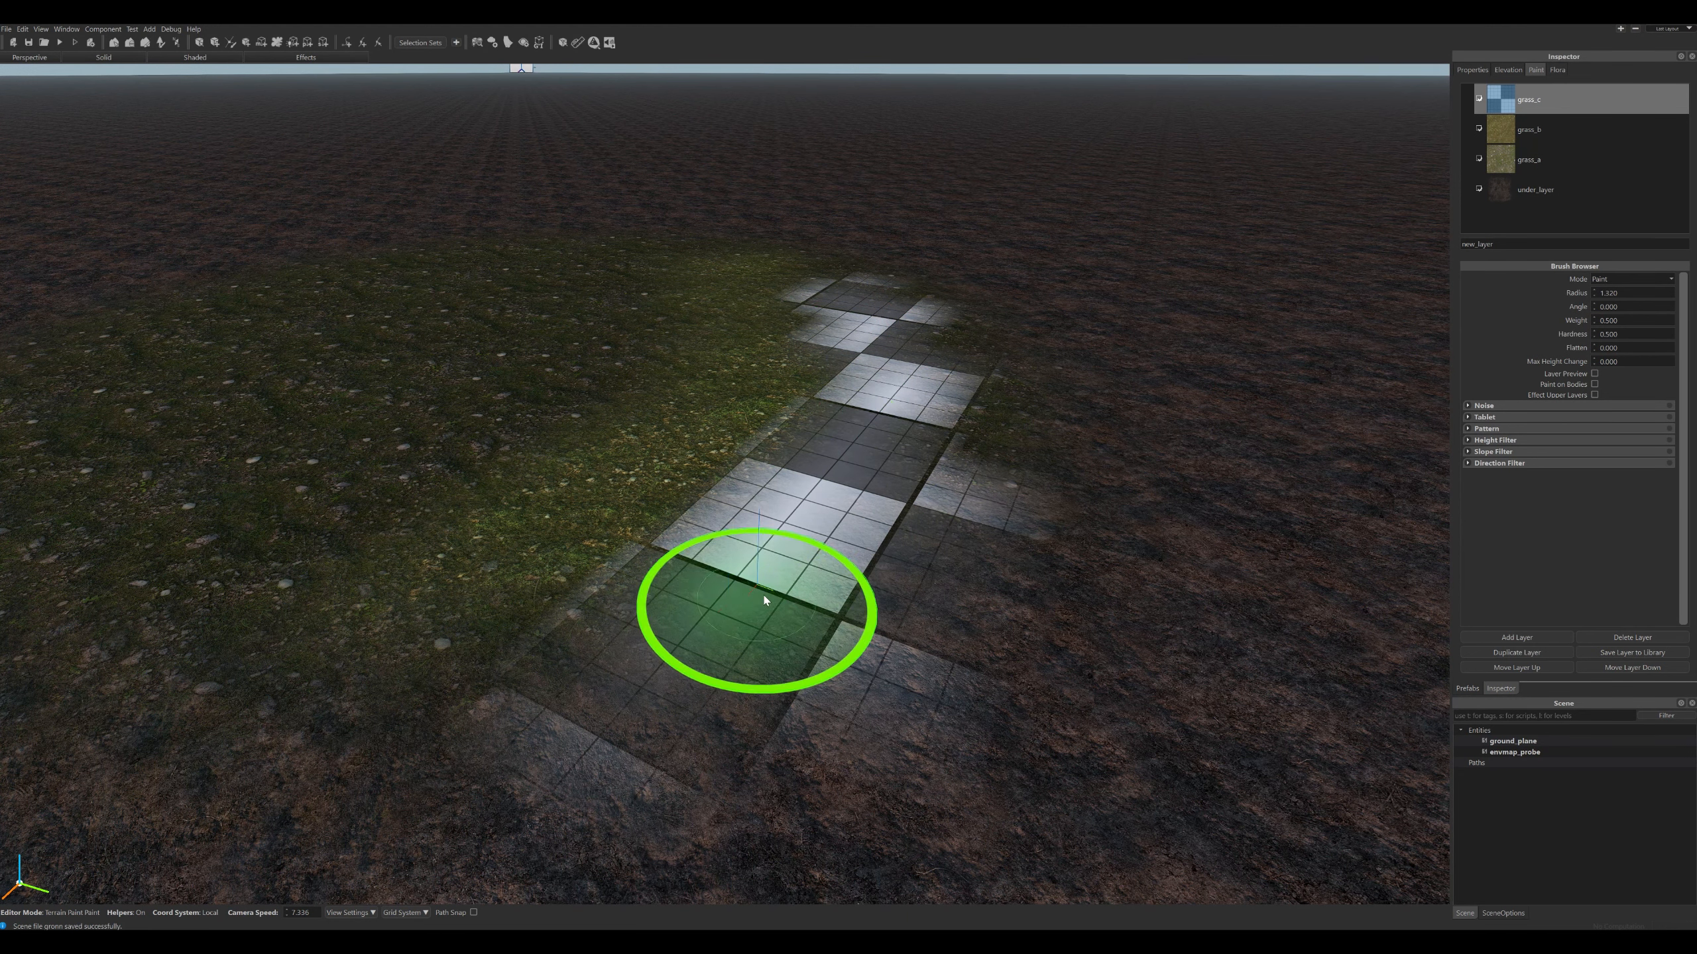
click(1526, 130)
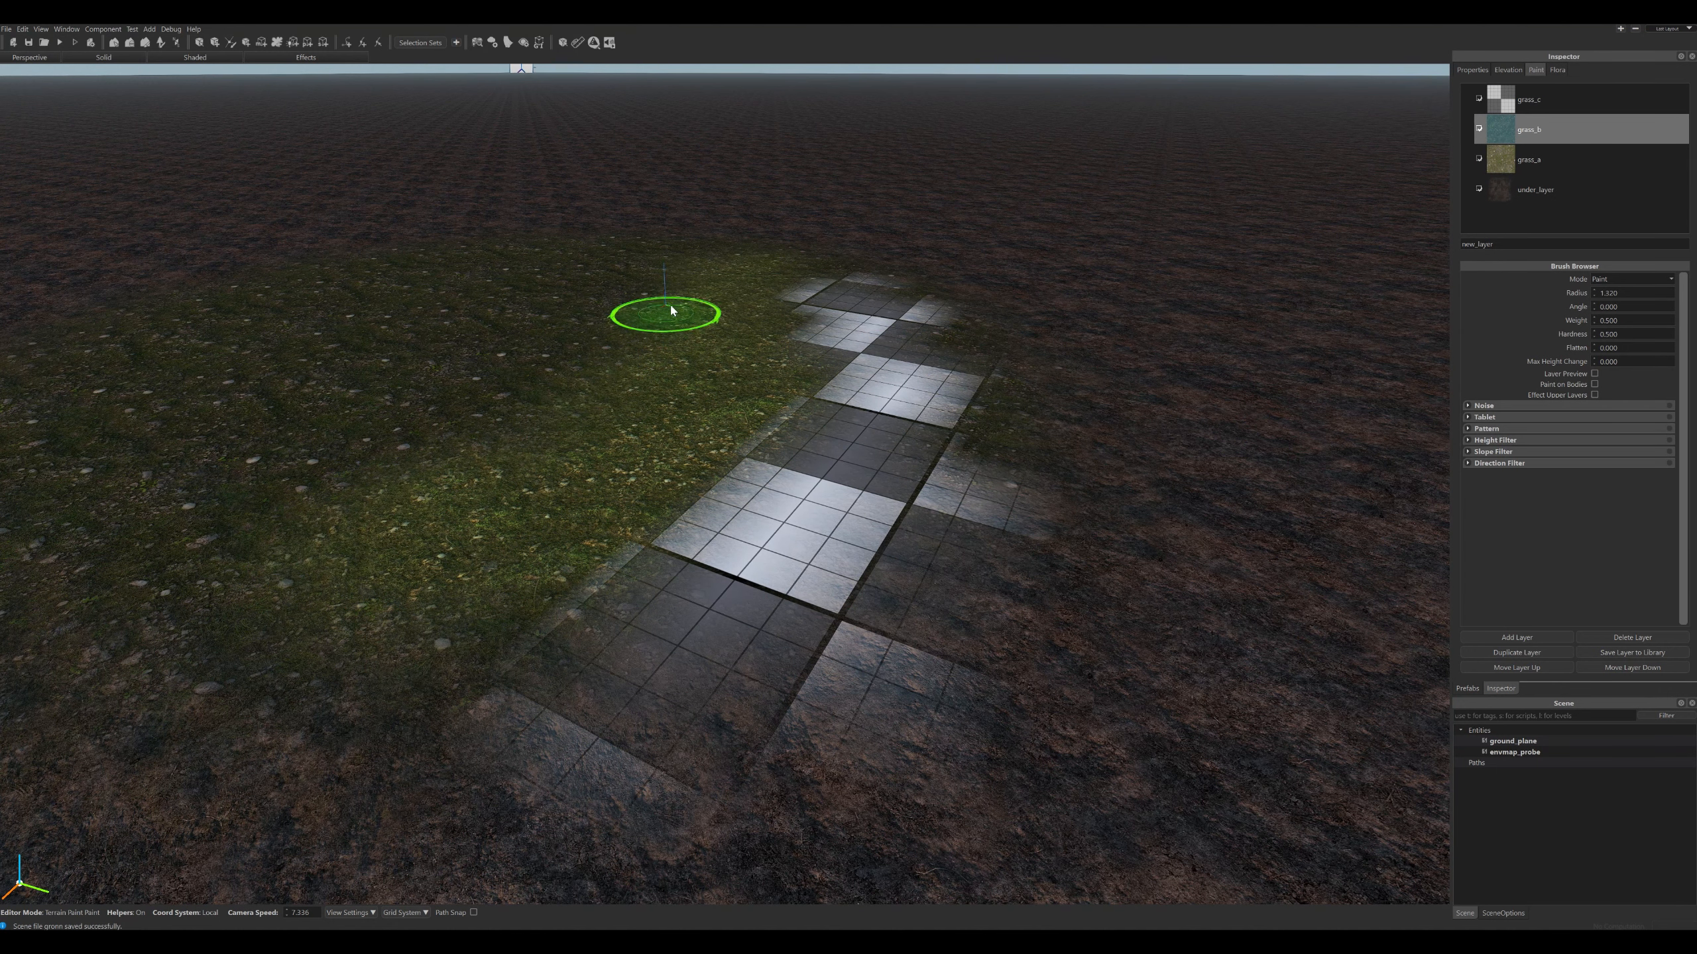
click(1509, 100)
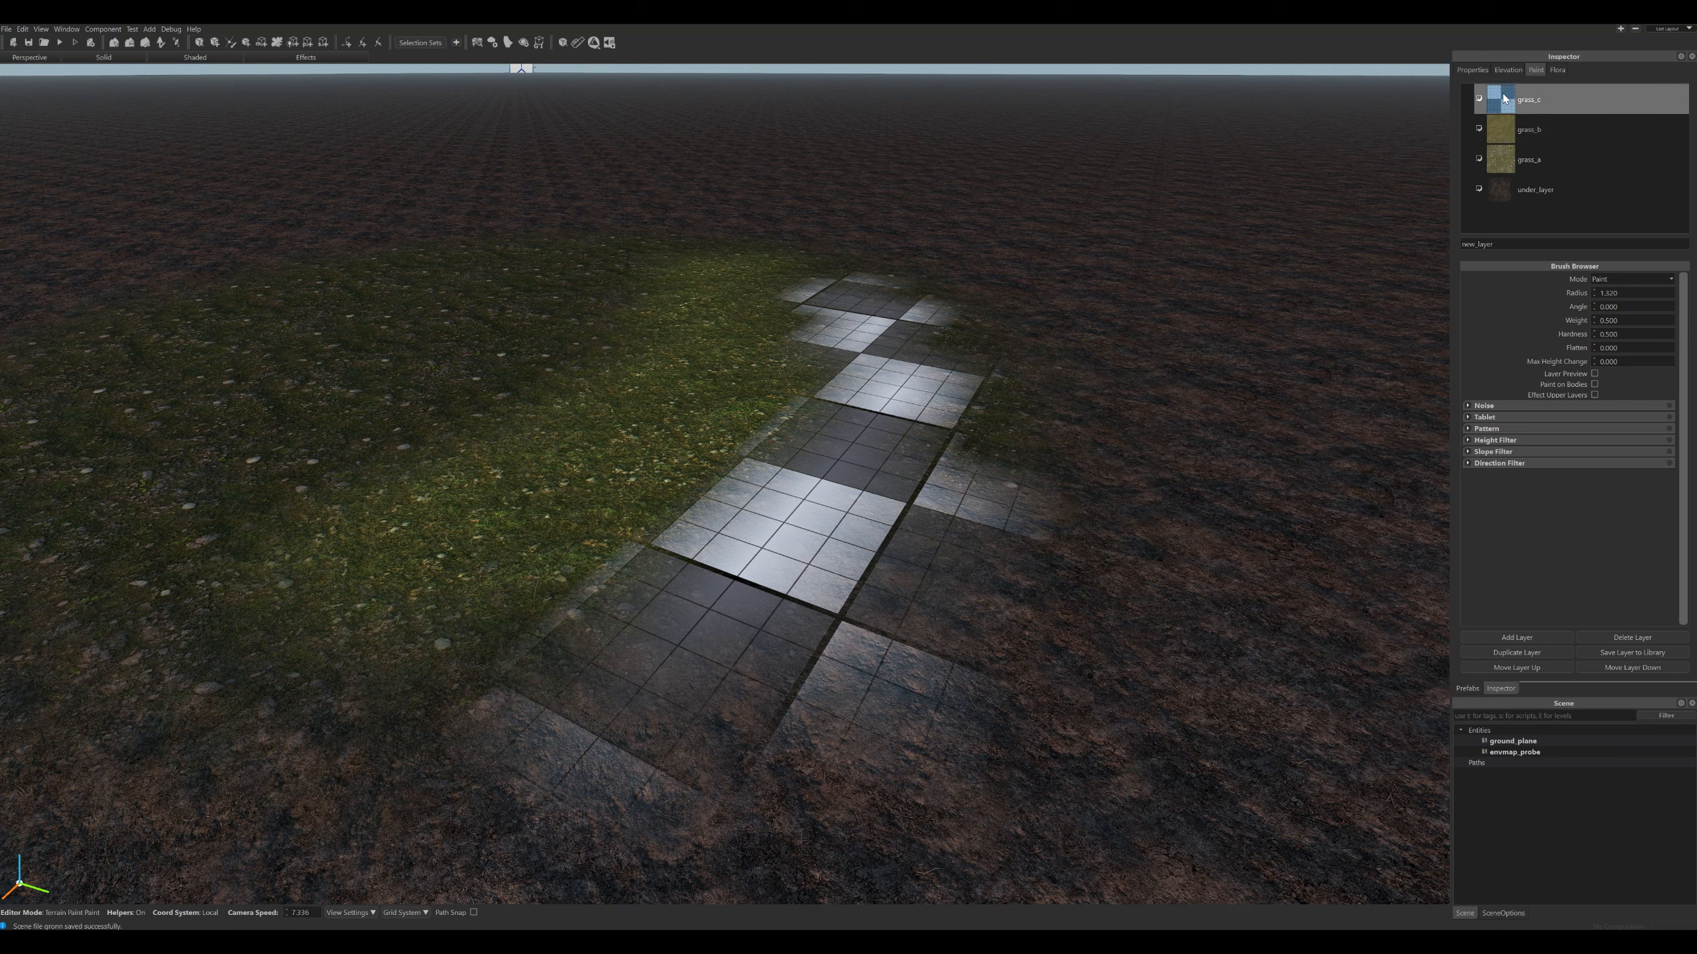
Consult the nordic landscape reference and try grass_a_d as the grass_c layer's diffuse map.
double_click(1505, 98)
mouse_move(1053, 949)
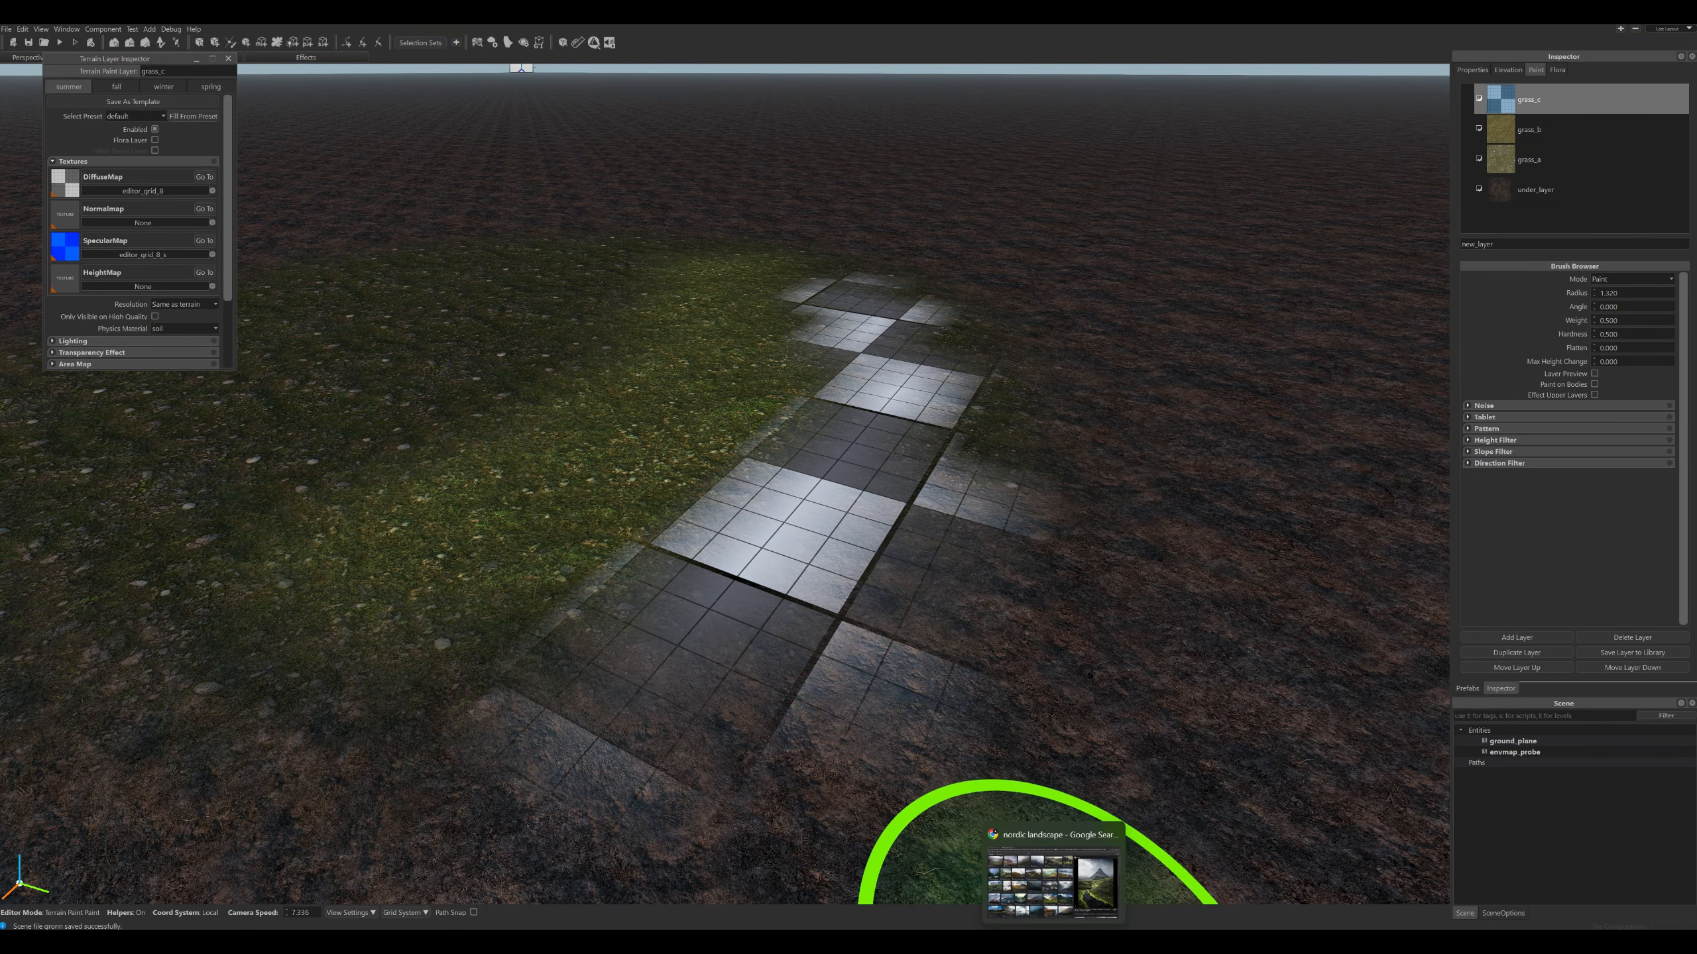
click(1051, 882)
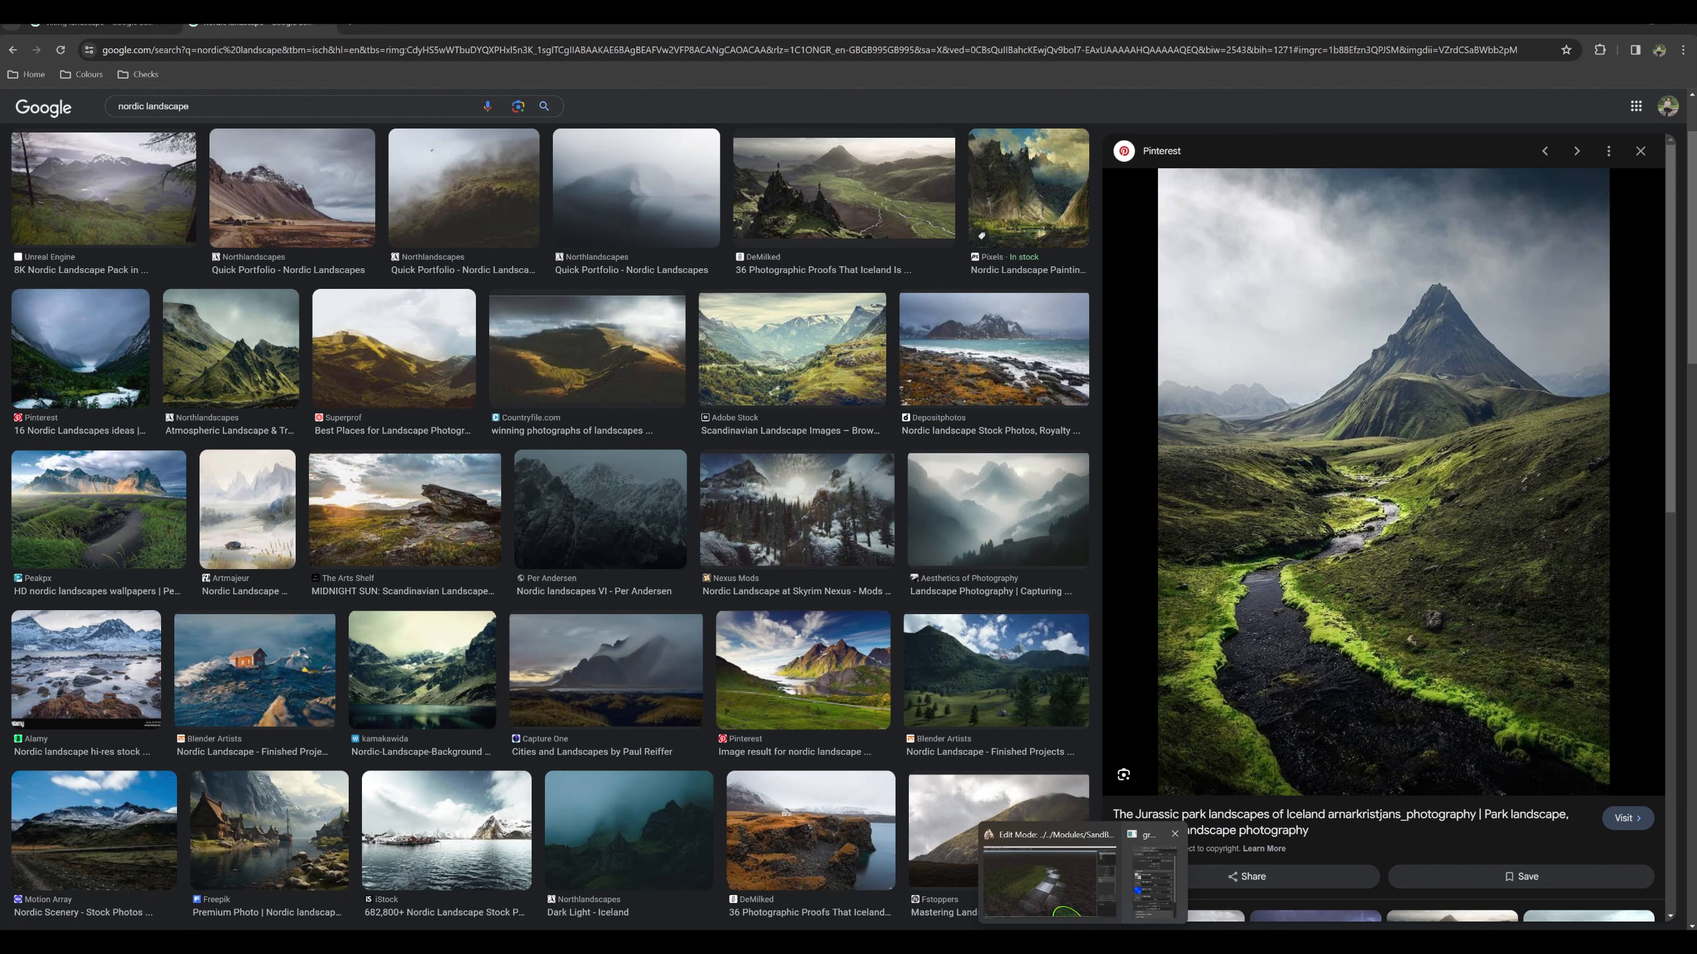
click(1055, 886)
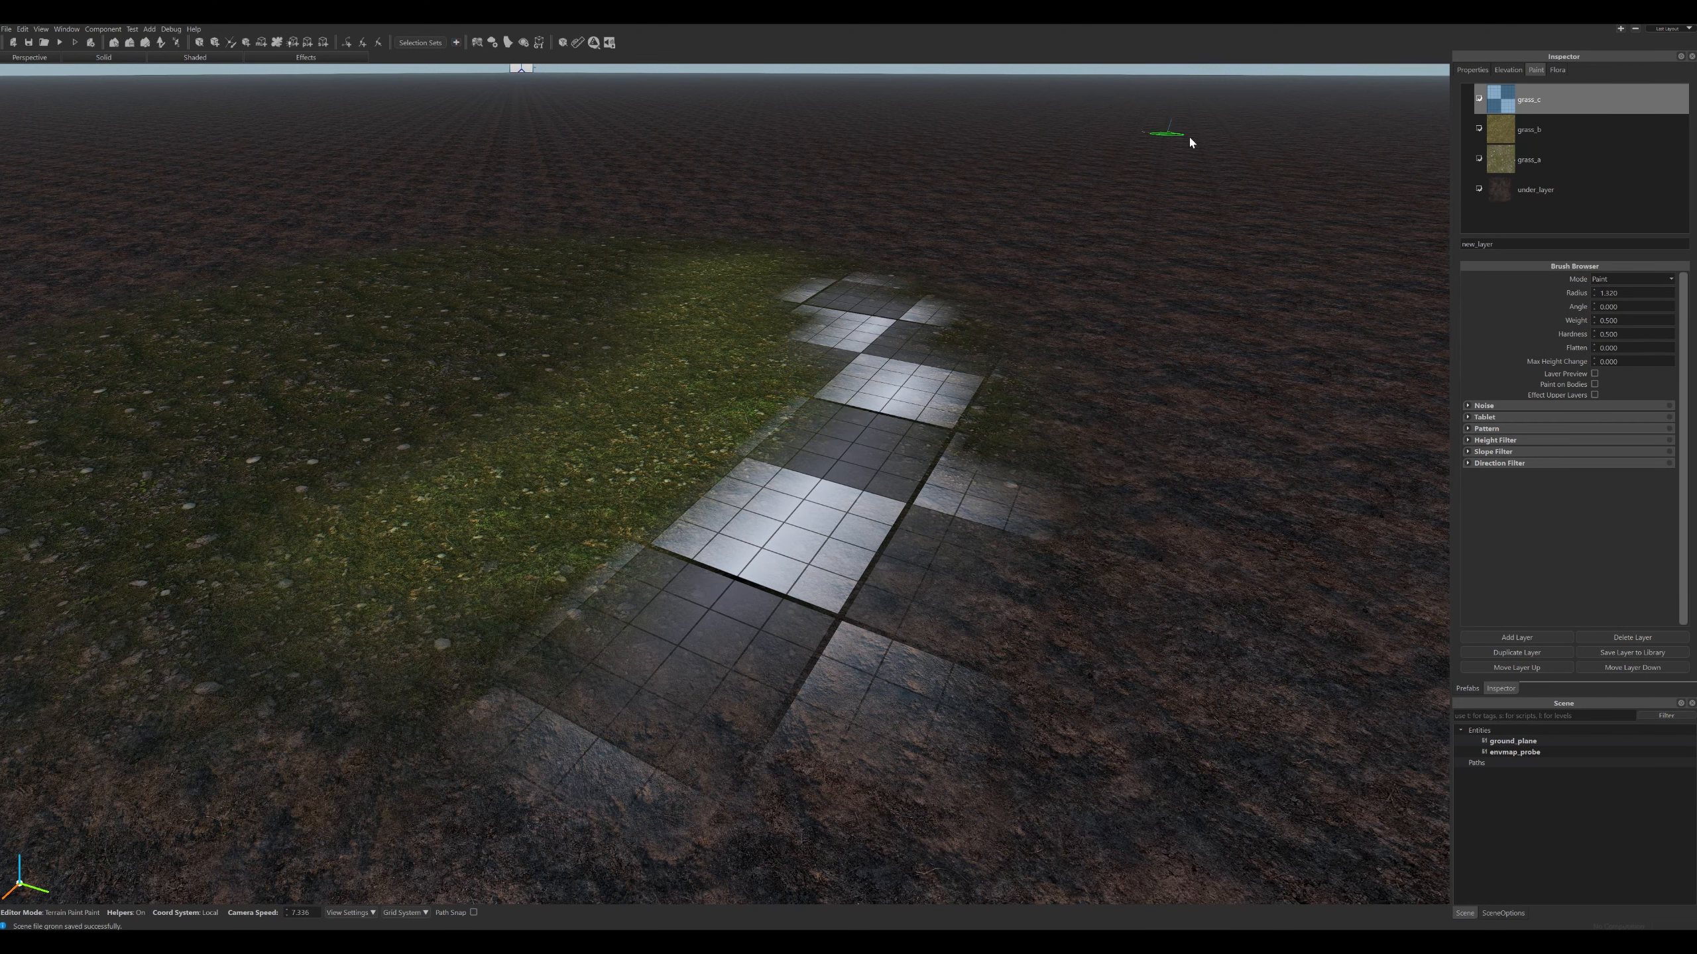
double_click(1501, 98)
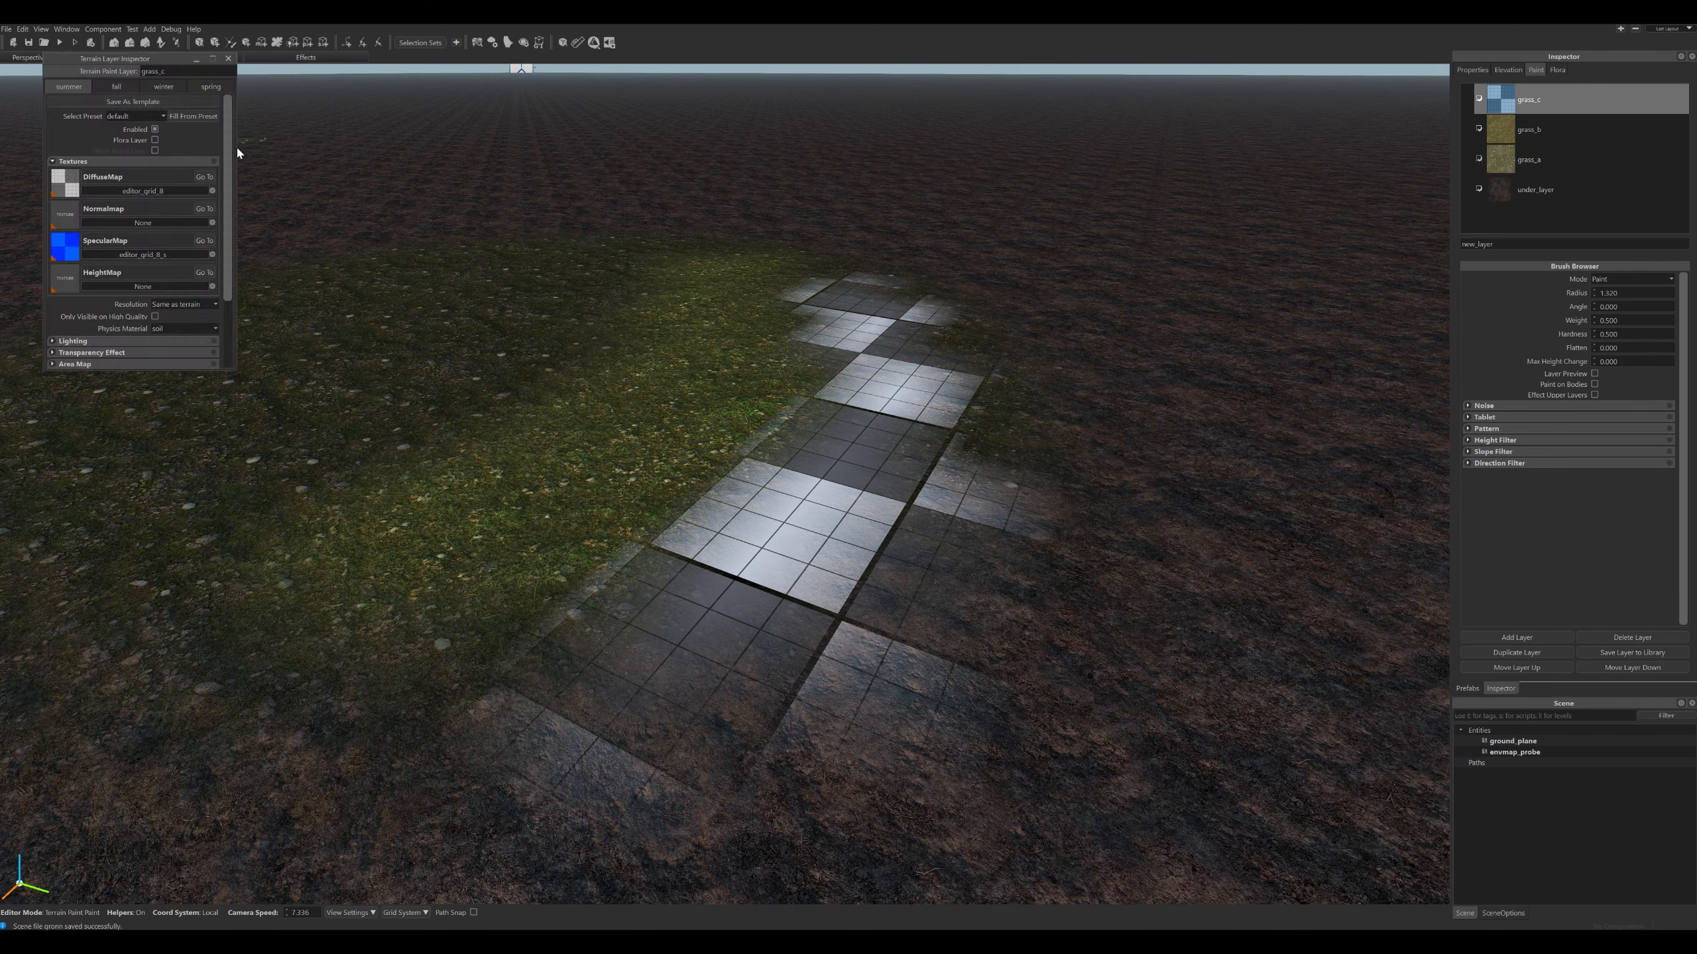
click(143, 191)
scroll(151, 260, down, 2)
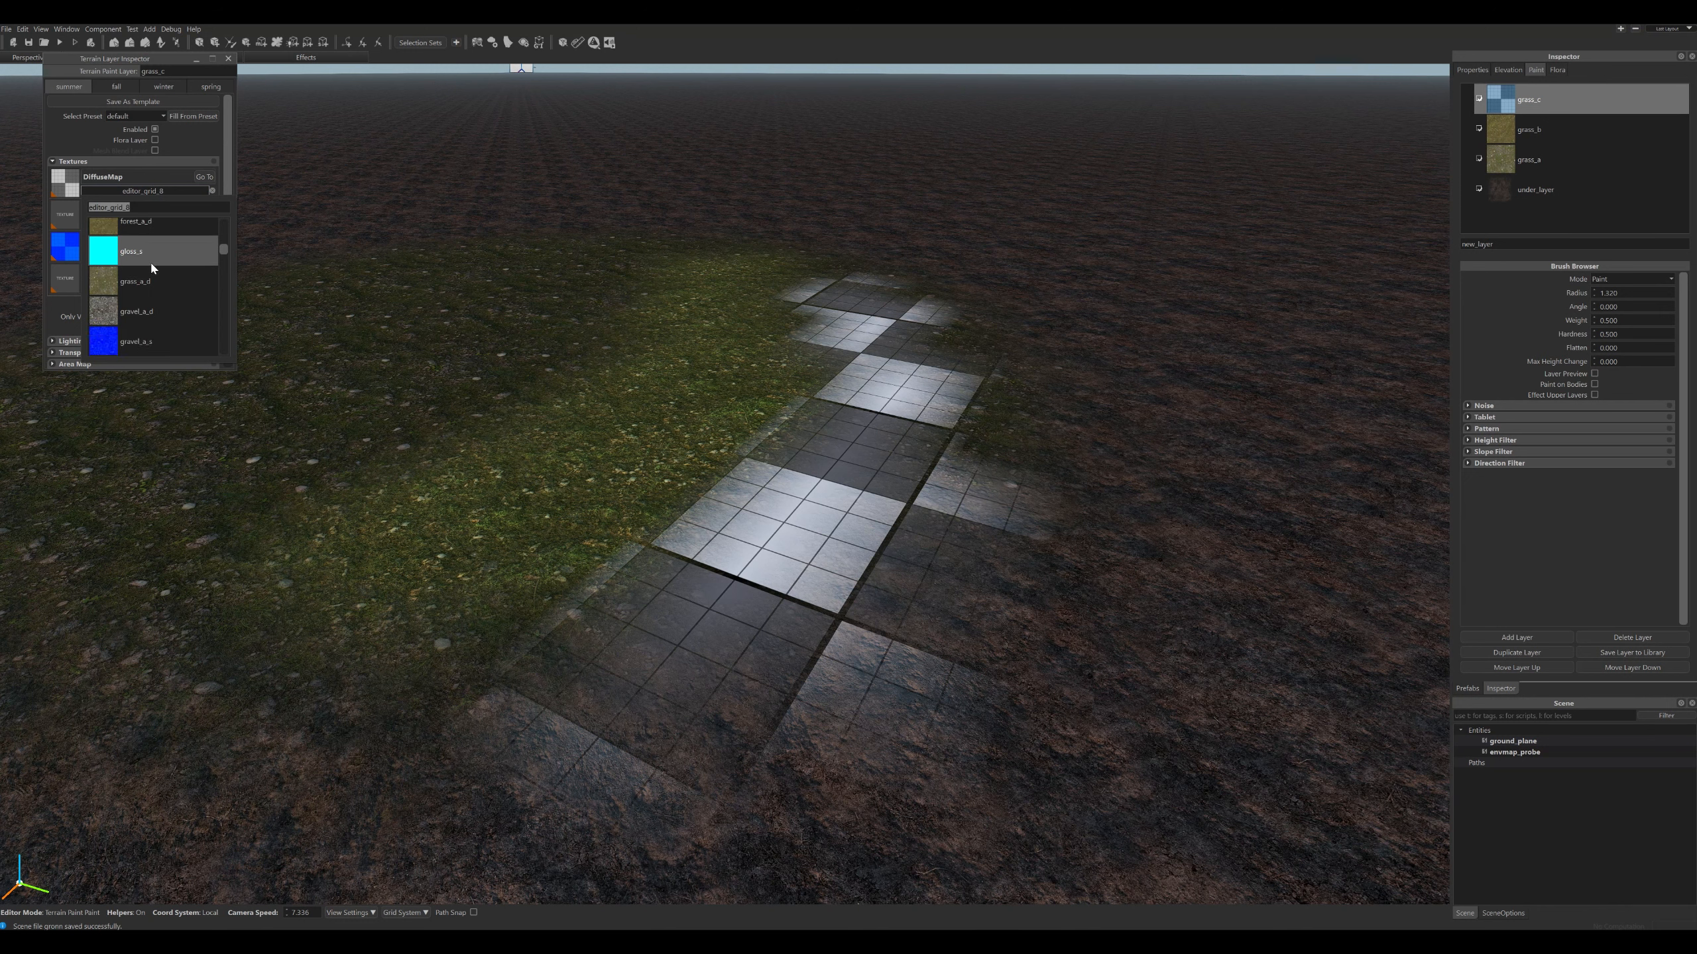
click(137, 282)
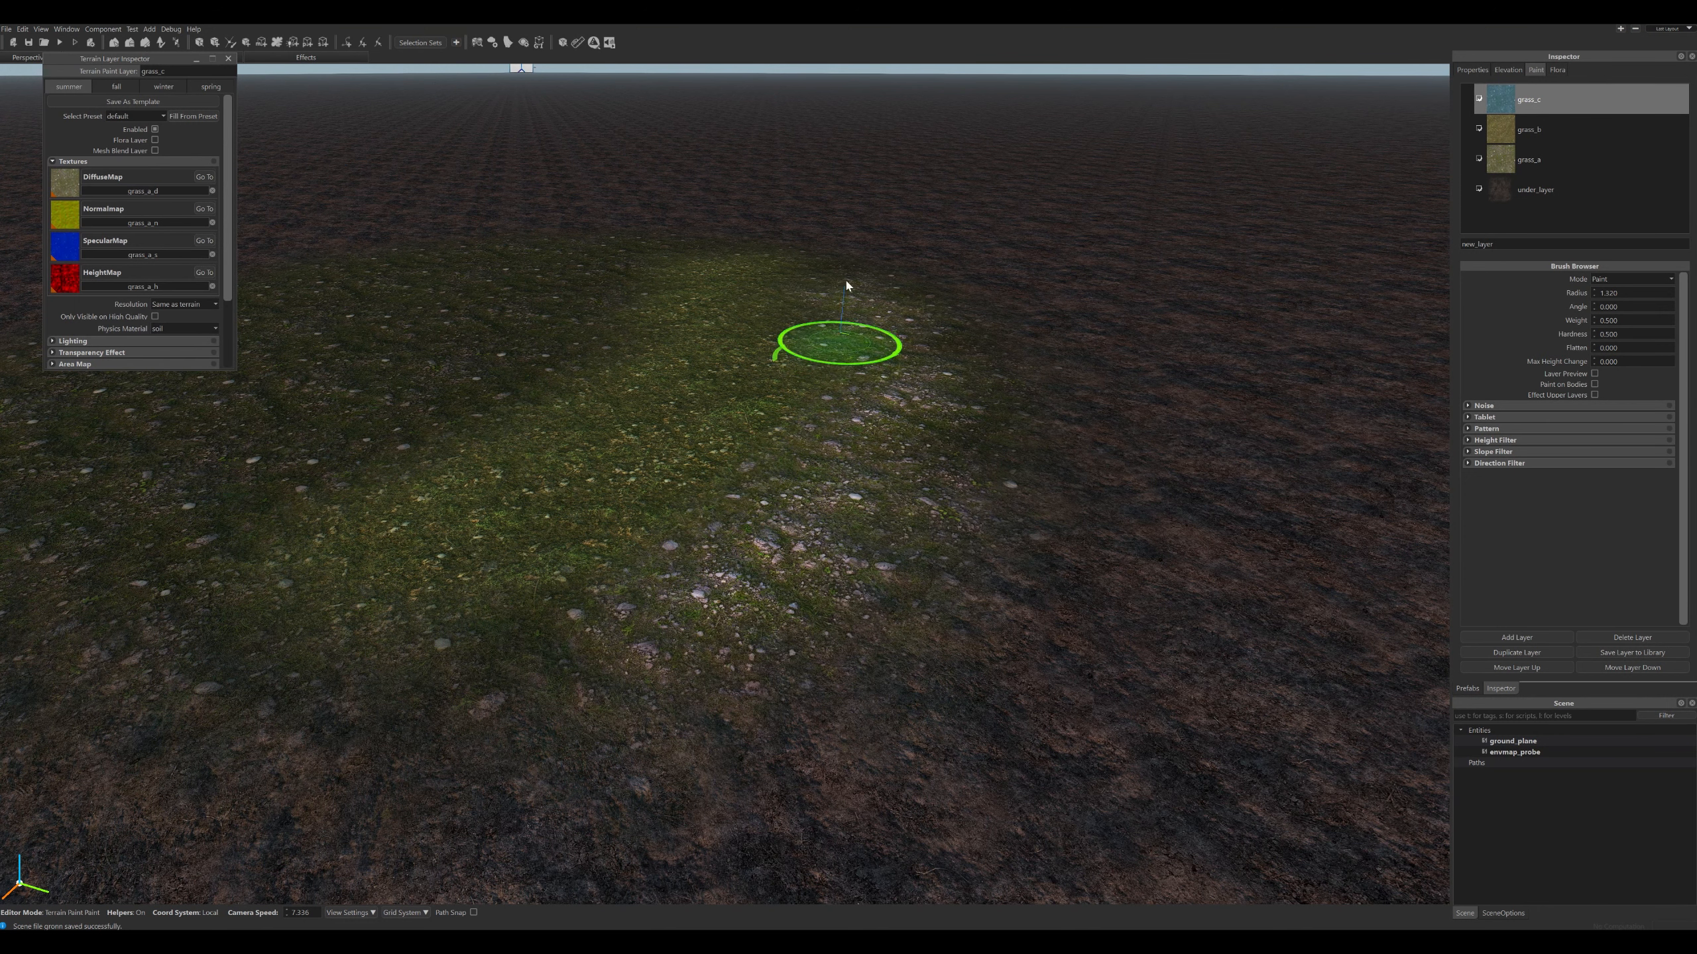
Try the ground2 and ground_forest_b_d textures as the grass_c layer's diffuse map.
scroll(147, 267, down, 3)
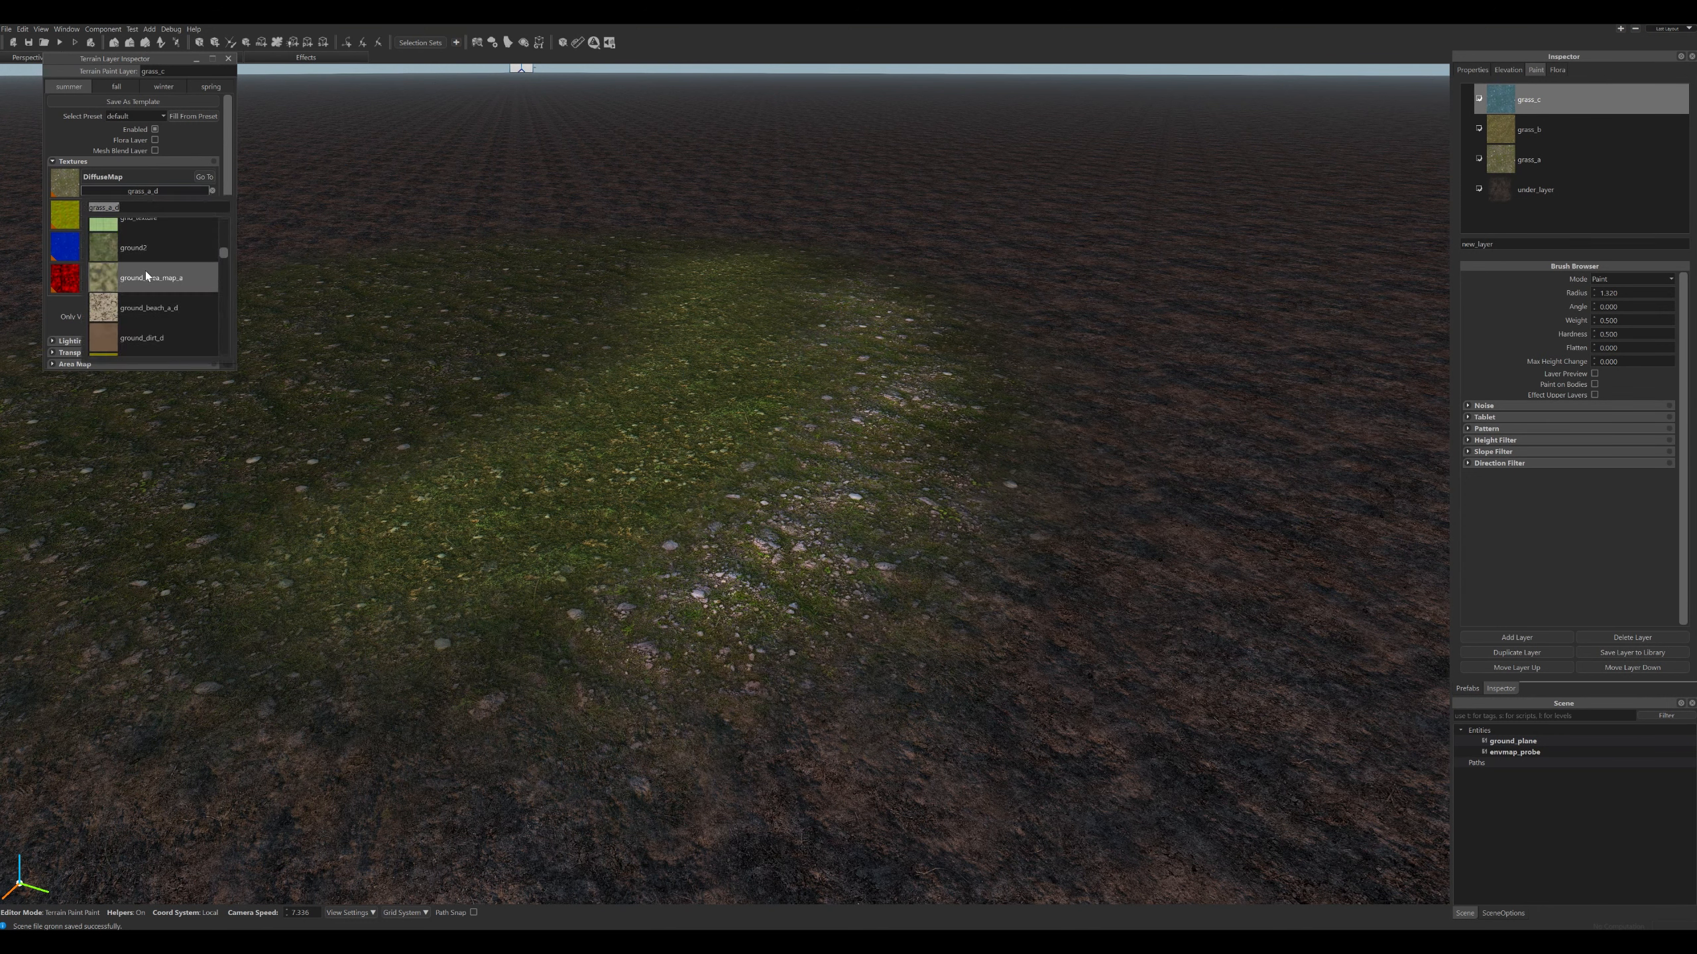
click(154, 232)
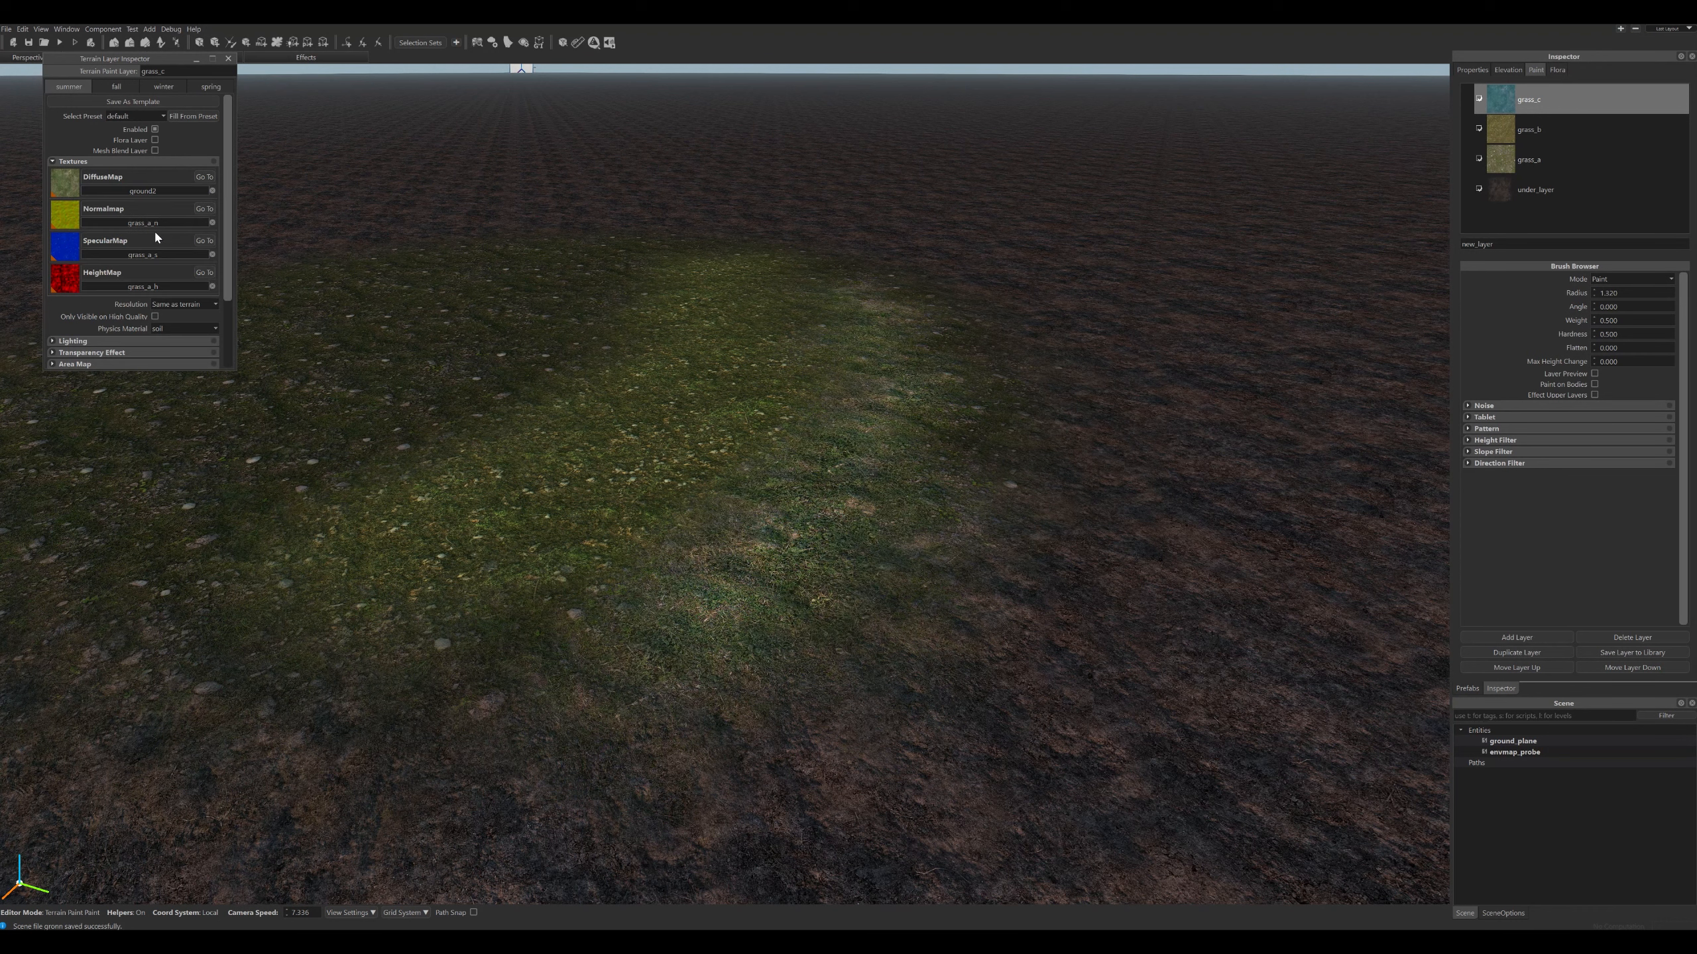
click(157, 189)
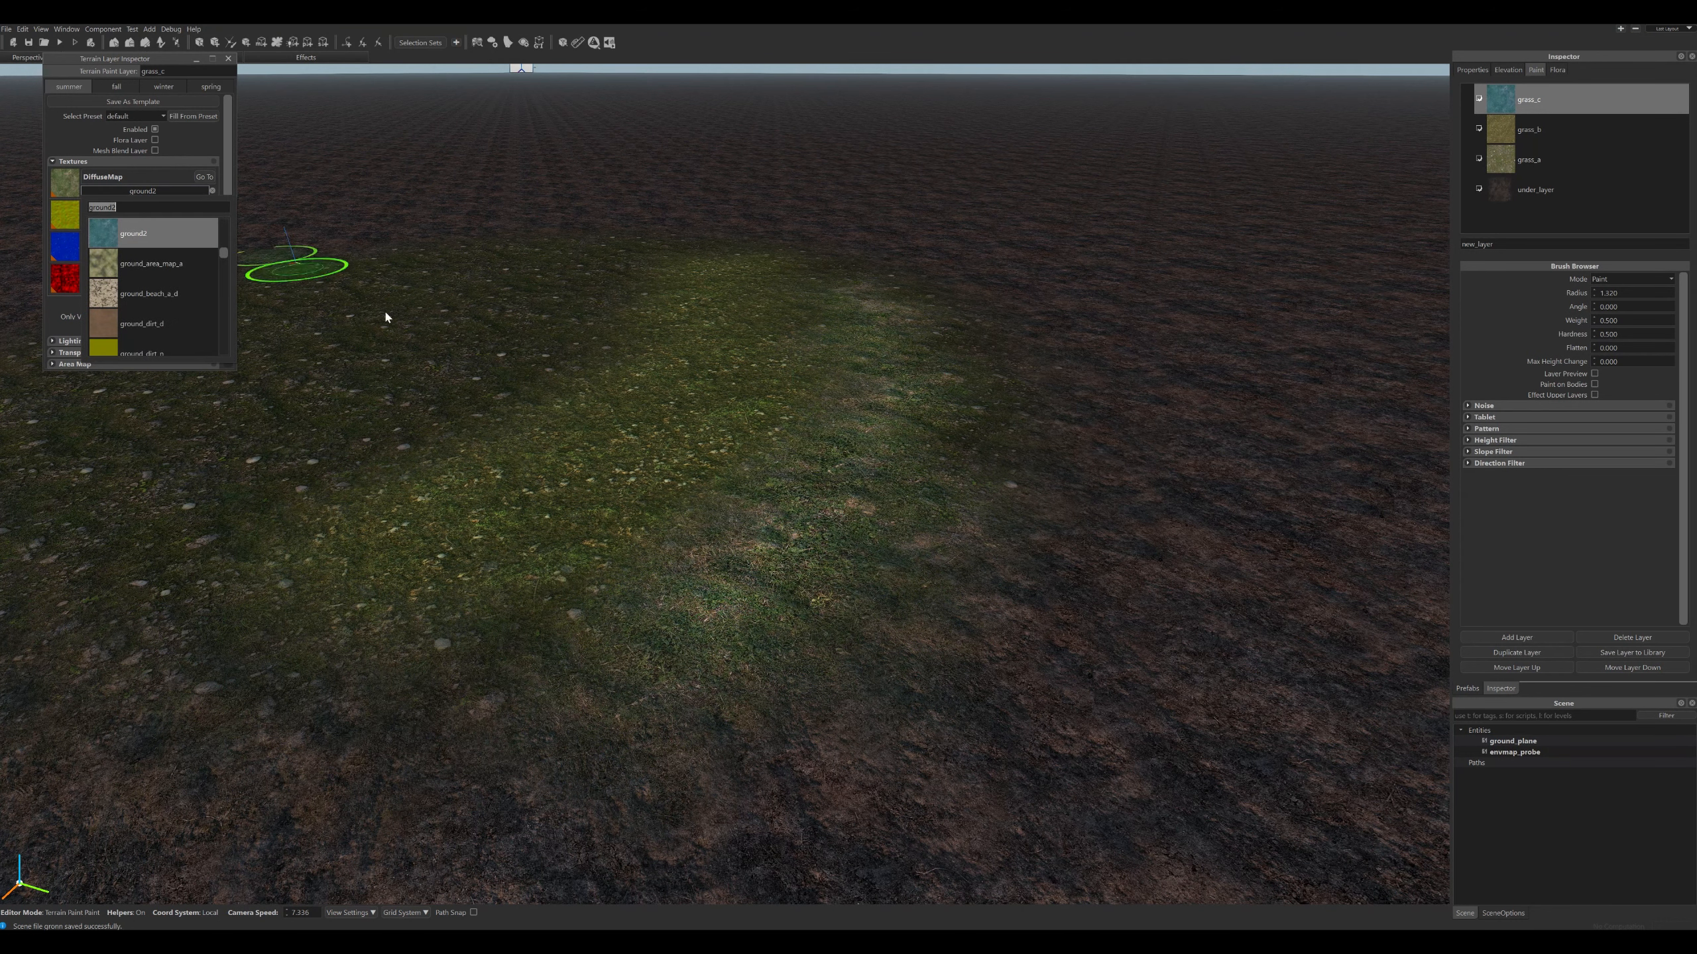
scroll(150, 292, down, 5)
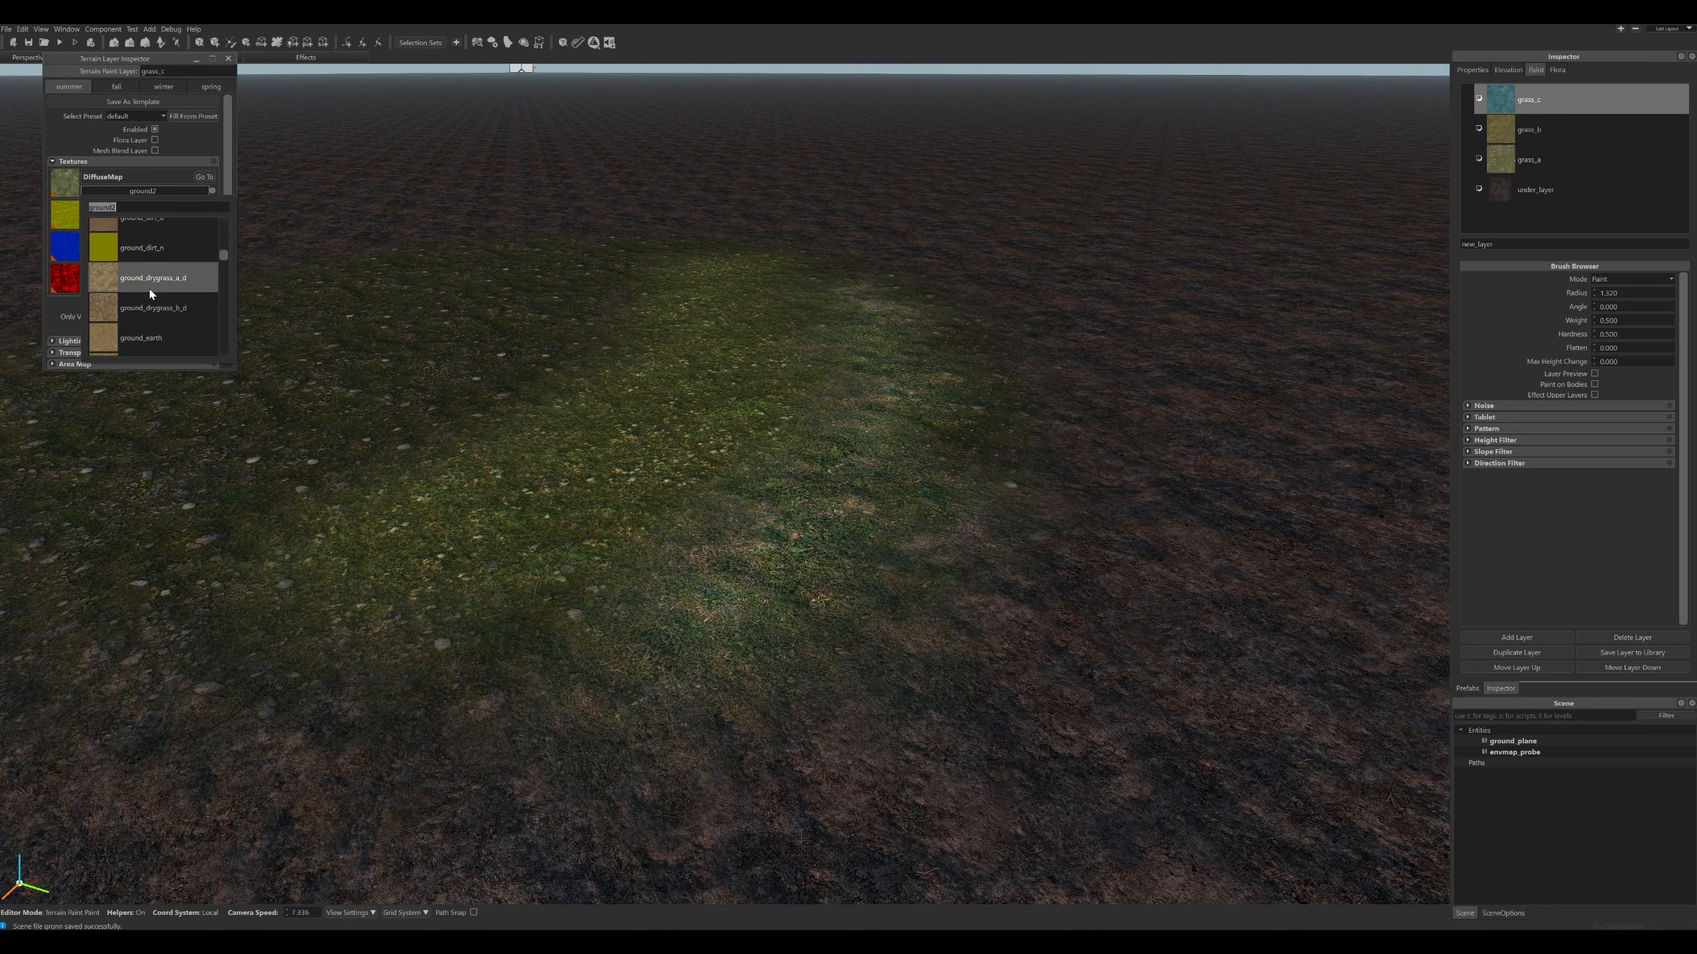
scroll(148, 296, down, 4)
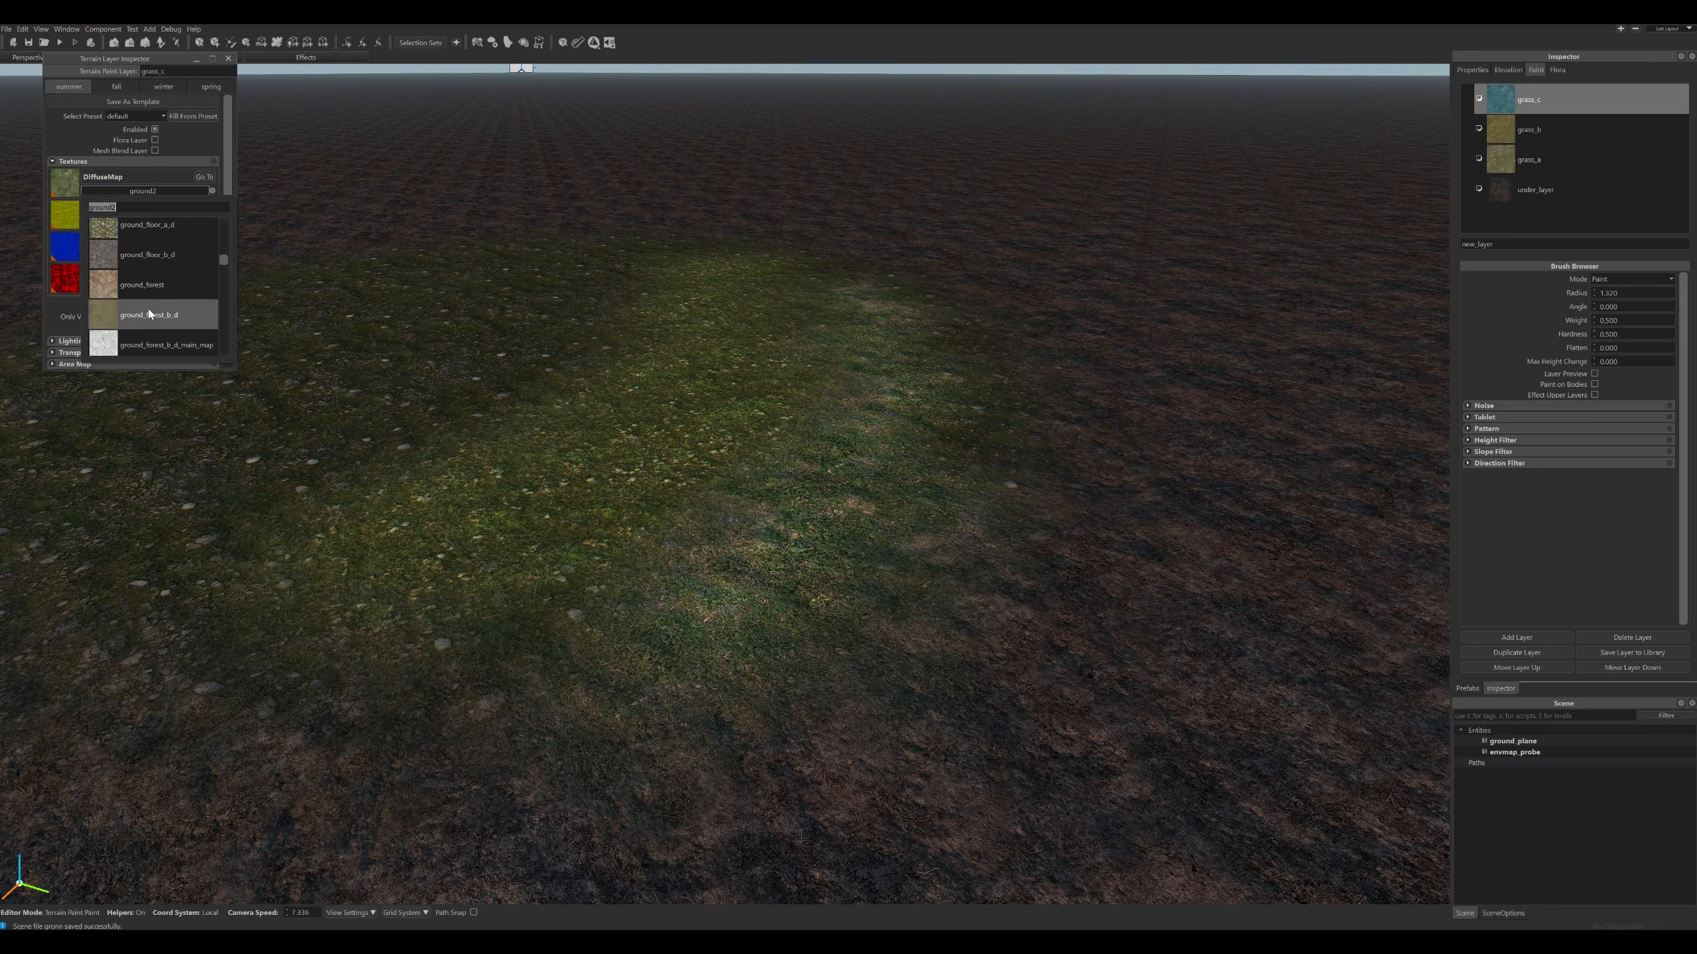
click(147, 306)
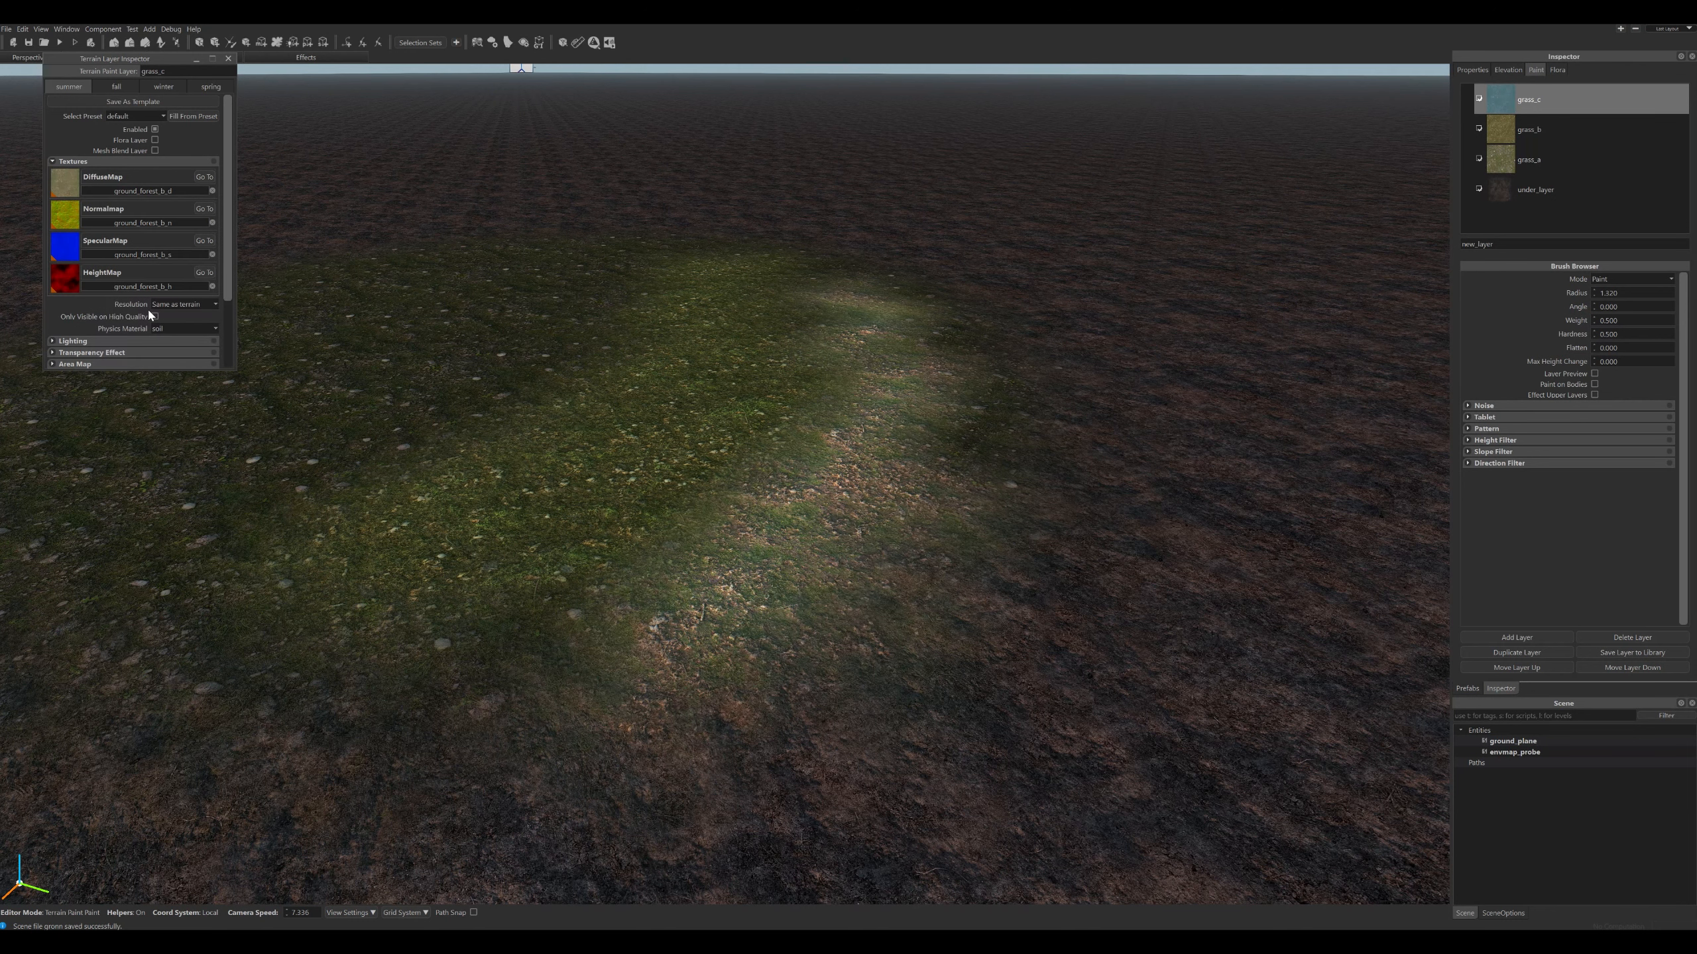
Try ground_grass_a_d, ground_grass_b_d and ground_grass_c_d in turn as the grass_c layer's diffuse map.
click(150, 193)
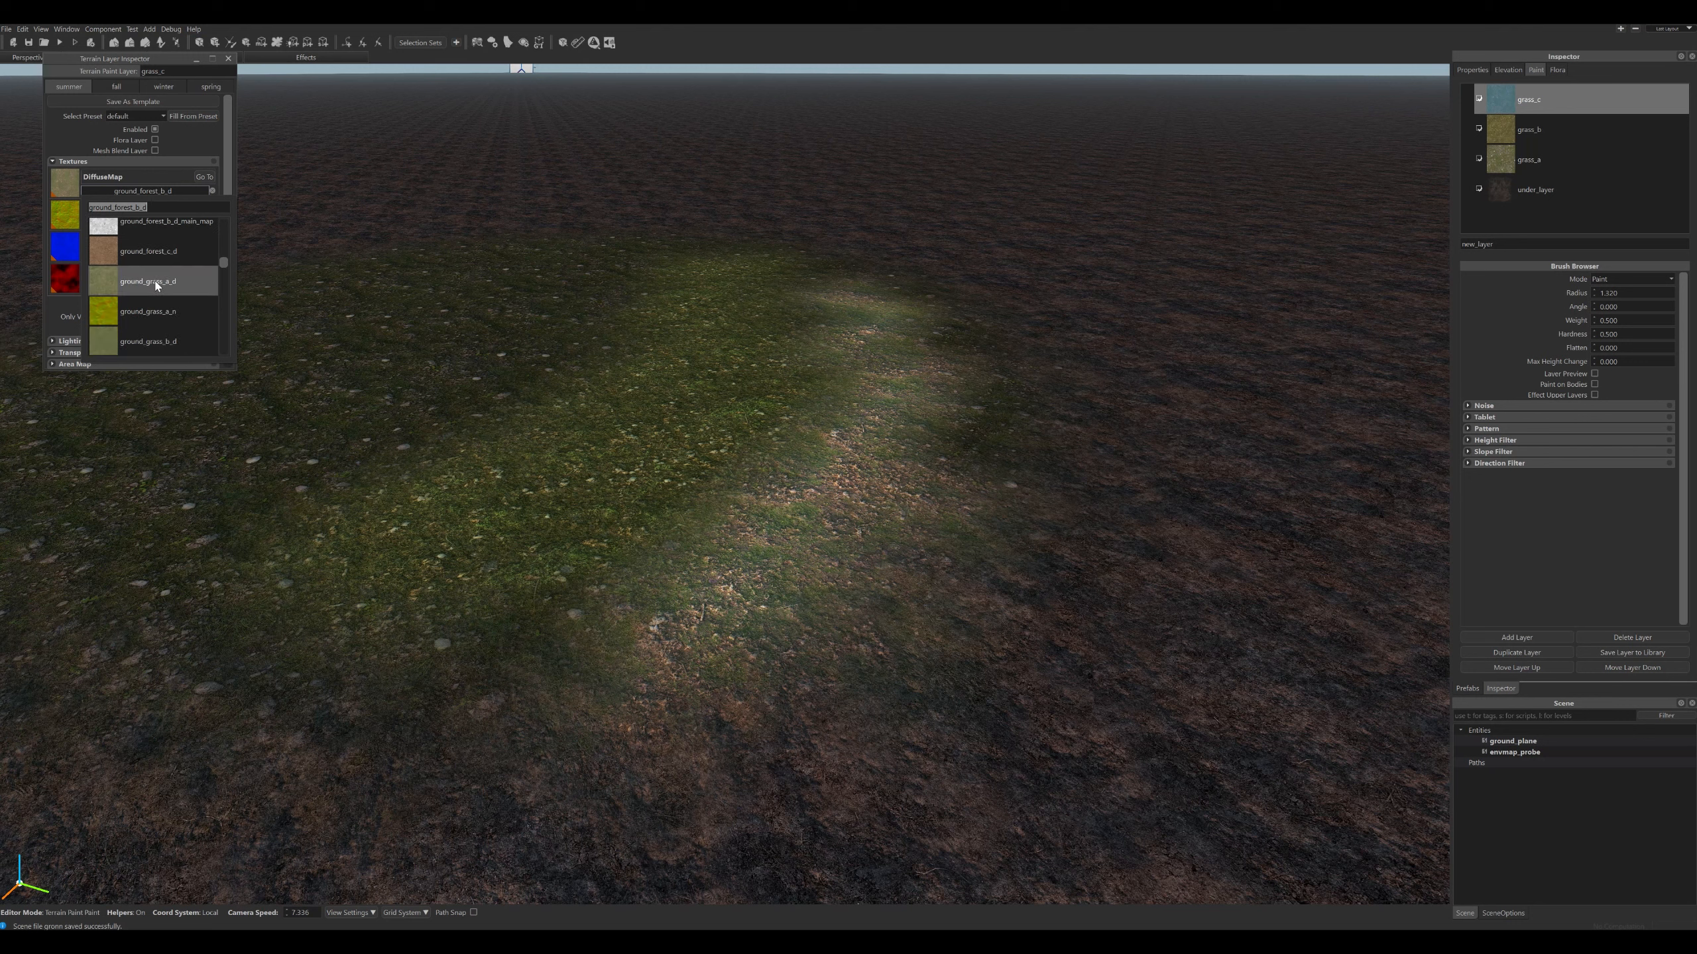
click(155, 283)
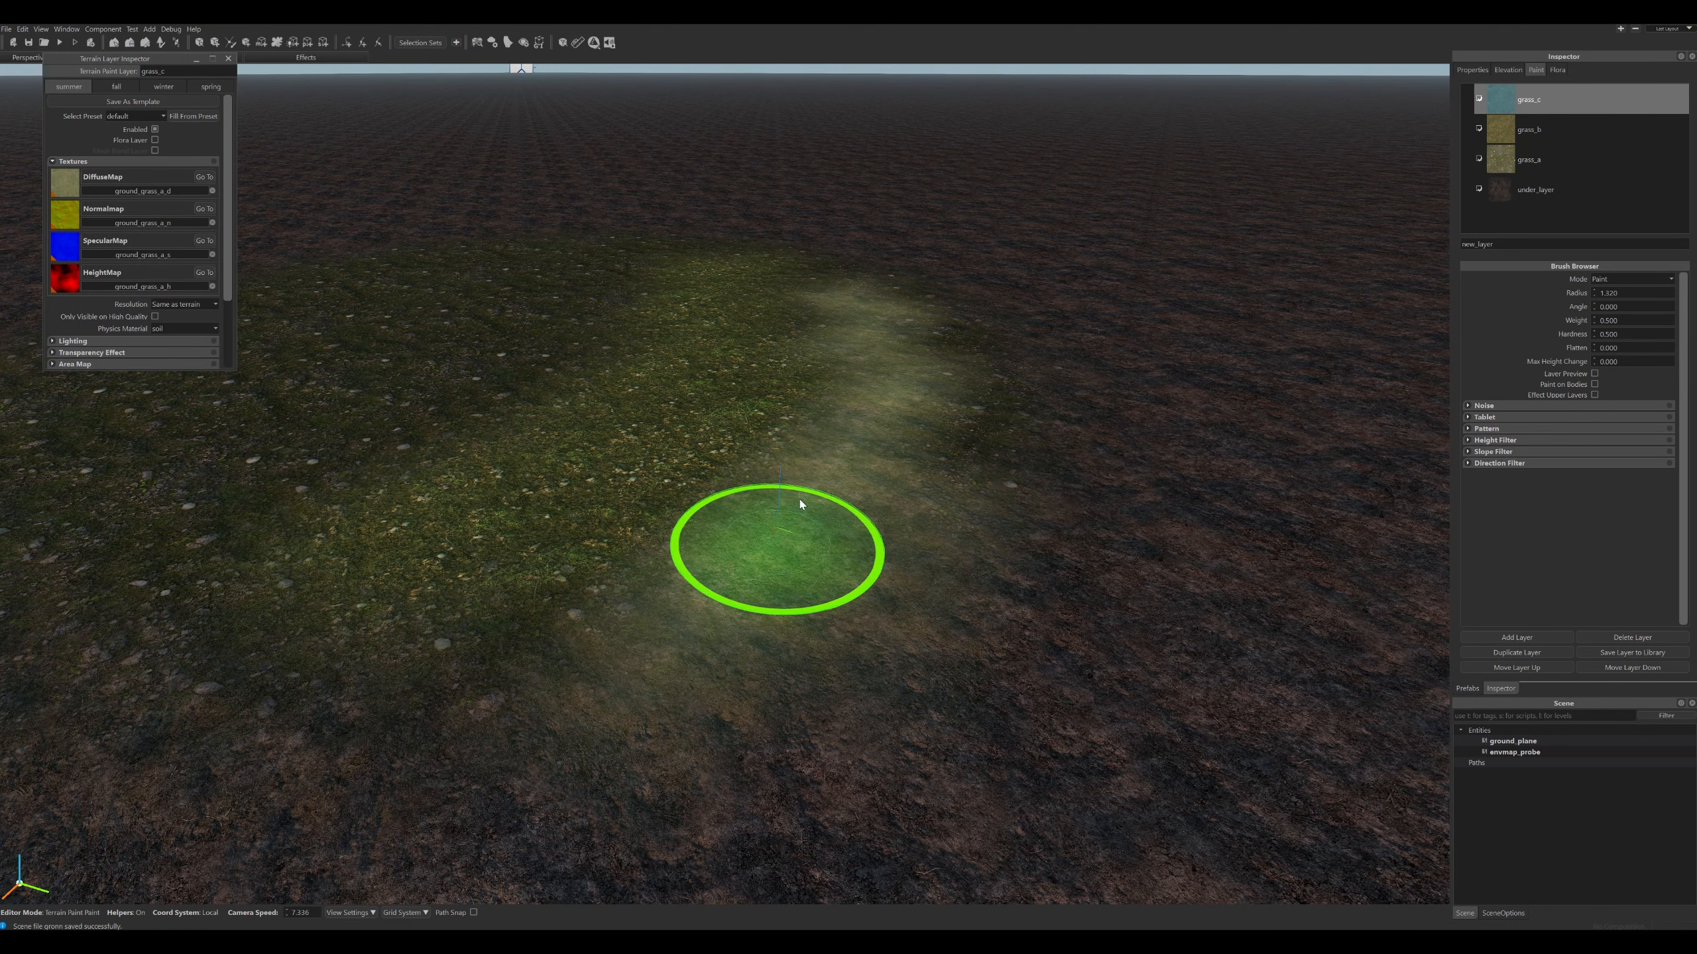
click(165, 193)
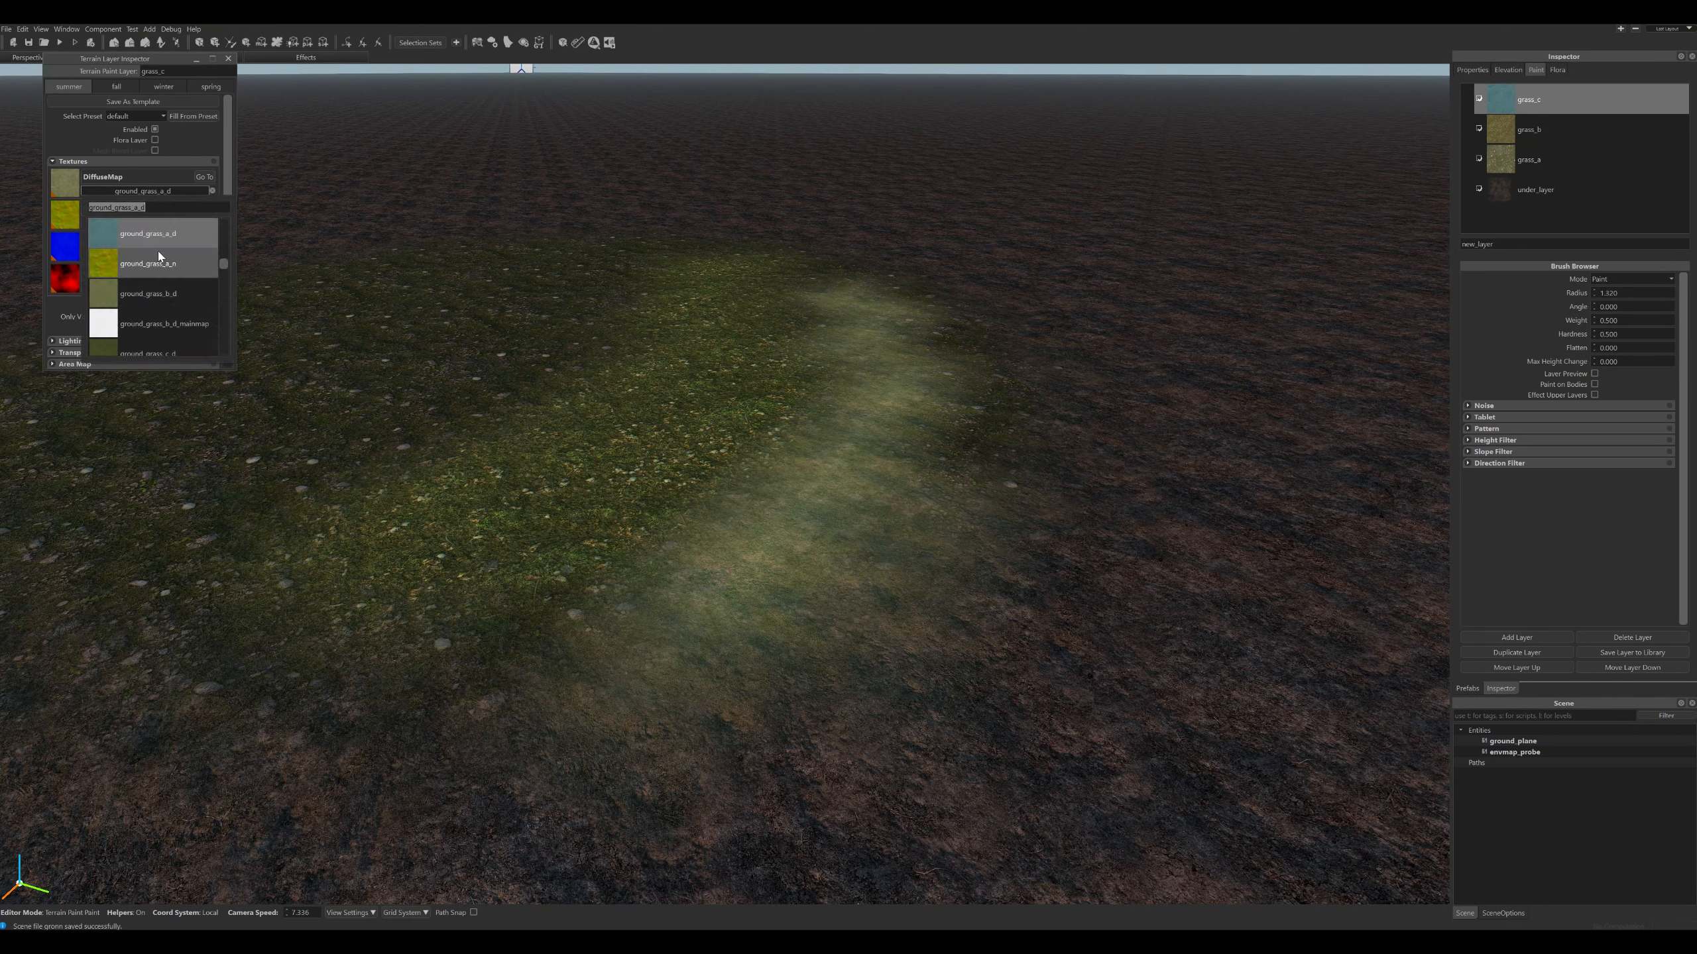
click(171, 306)
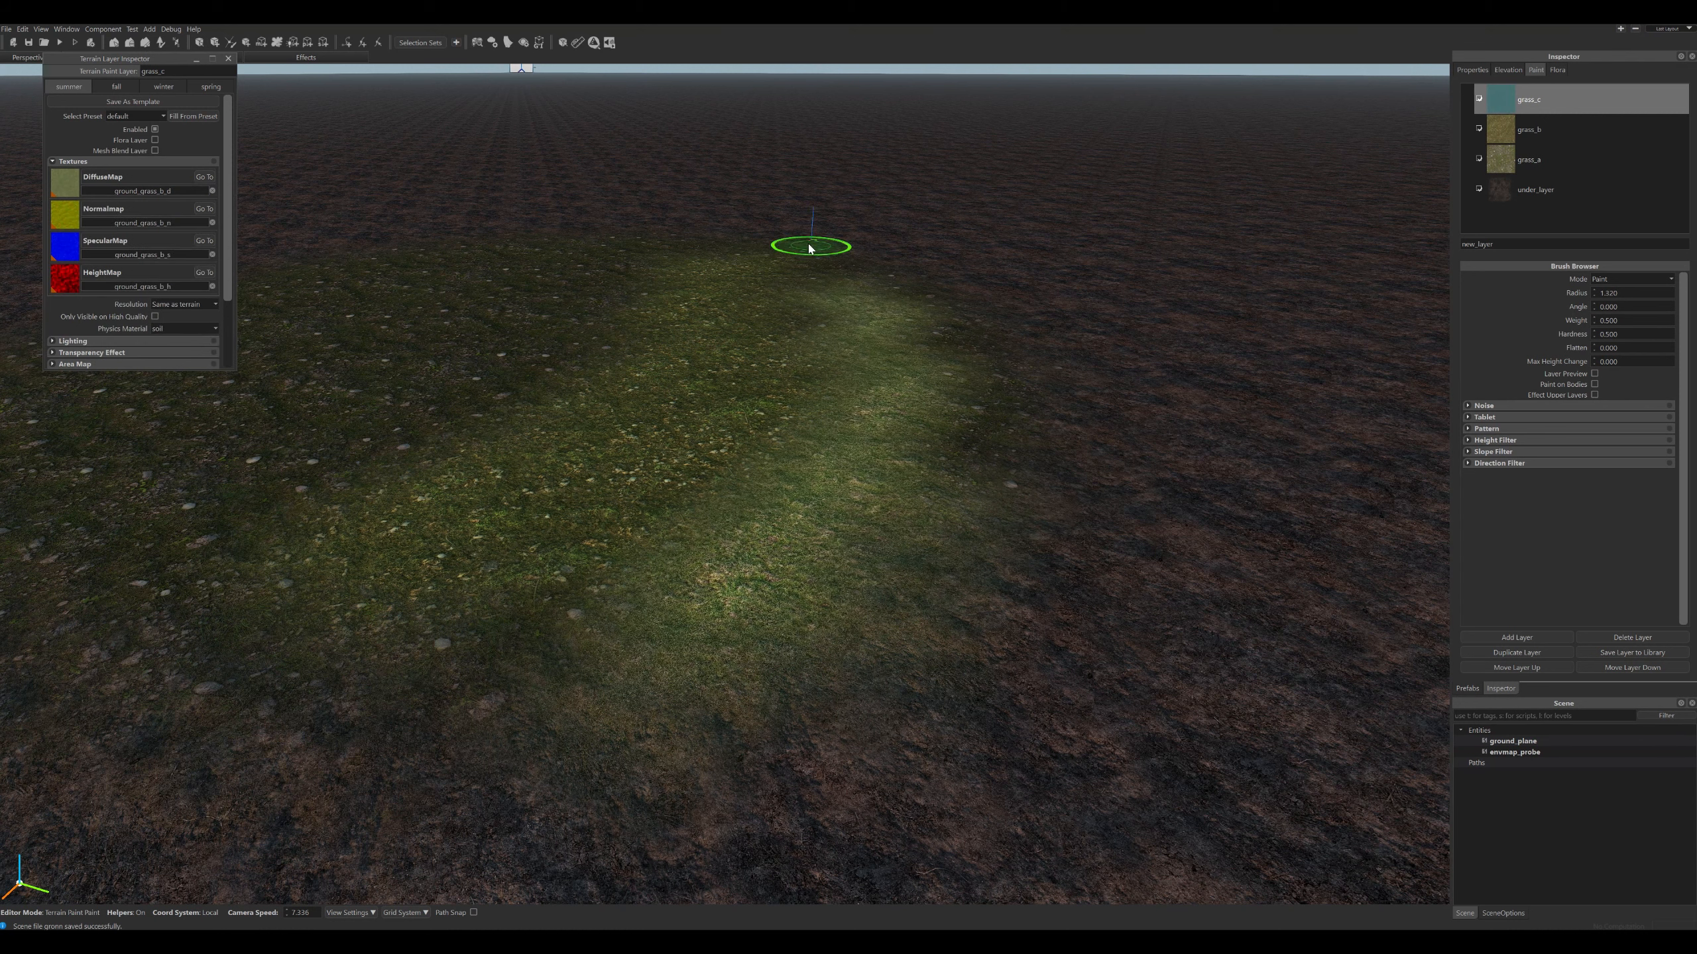
click(151, 193)
click(152, 273)
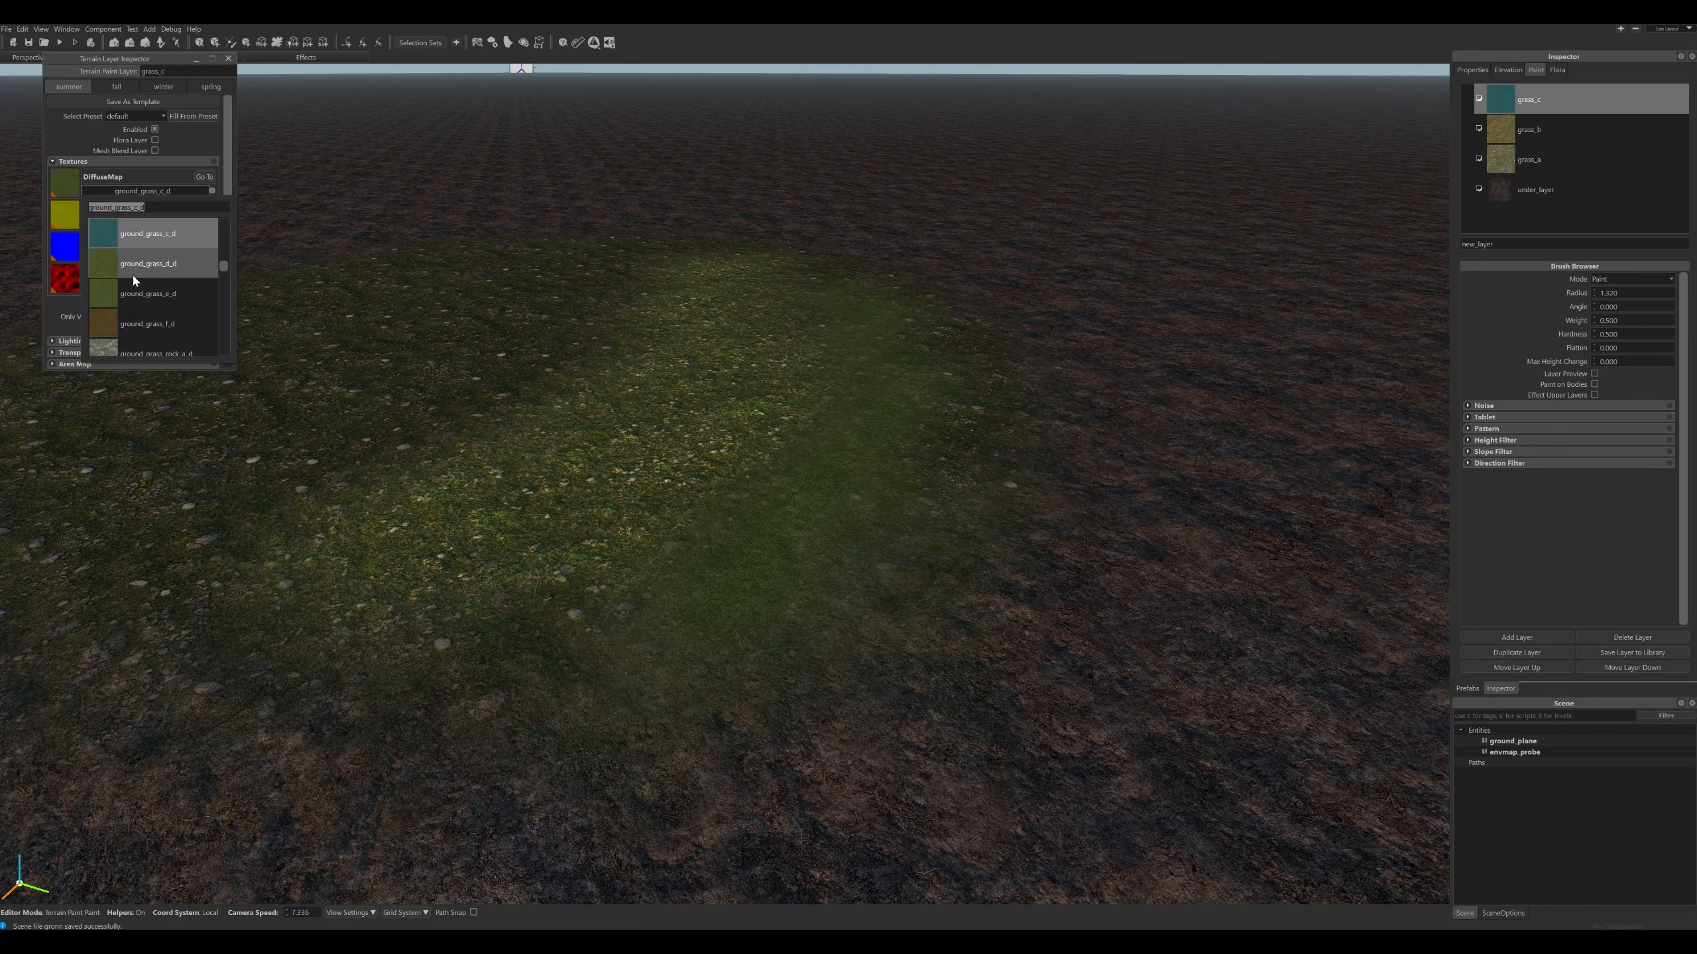
Try ground_grass_d_d, ground_grass_e_d and ground_grass_b_d in turn as the grass_c layer's diffuse map.
click(134, 275)
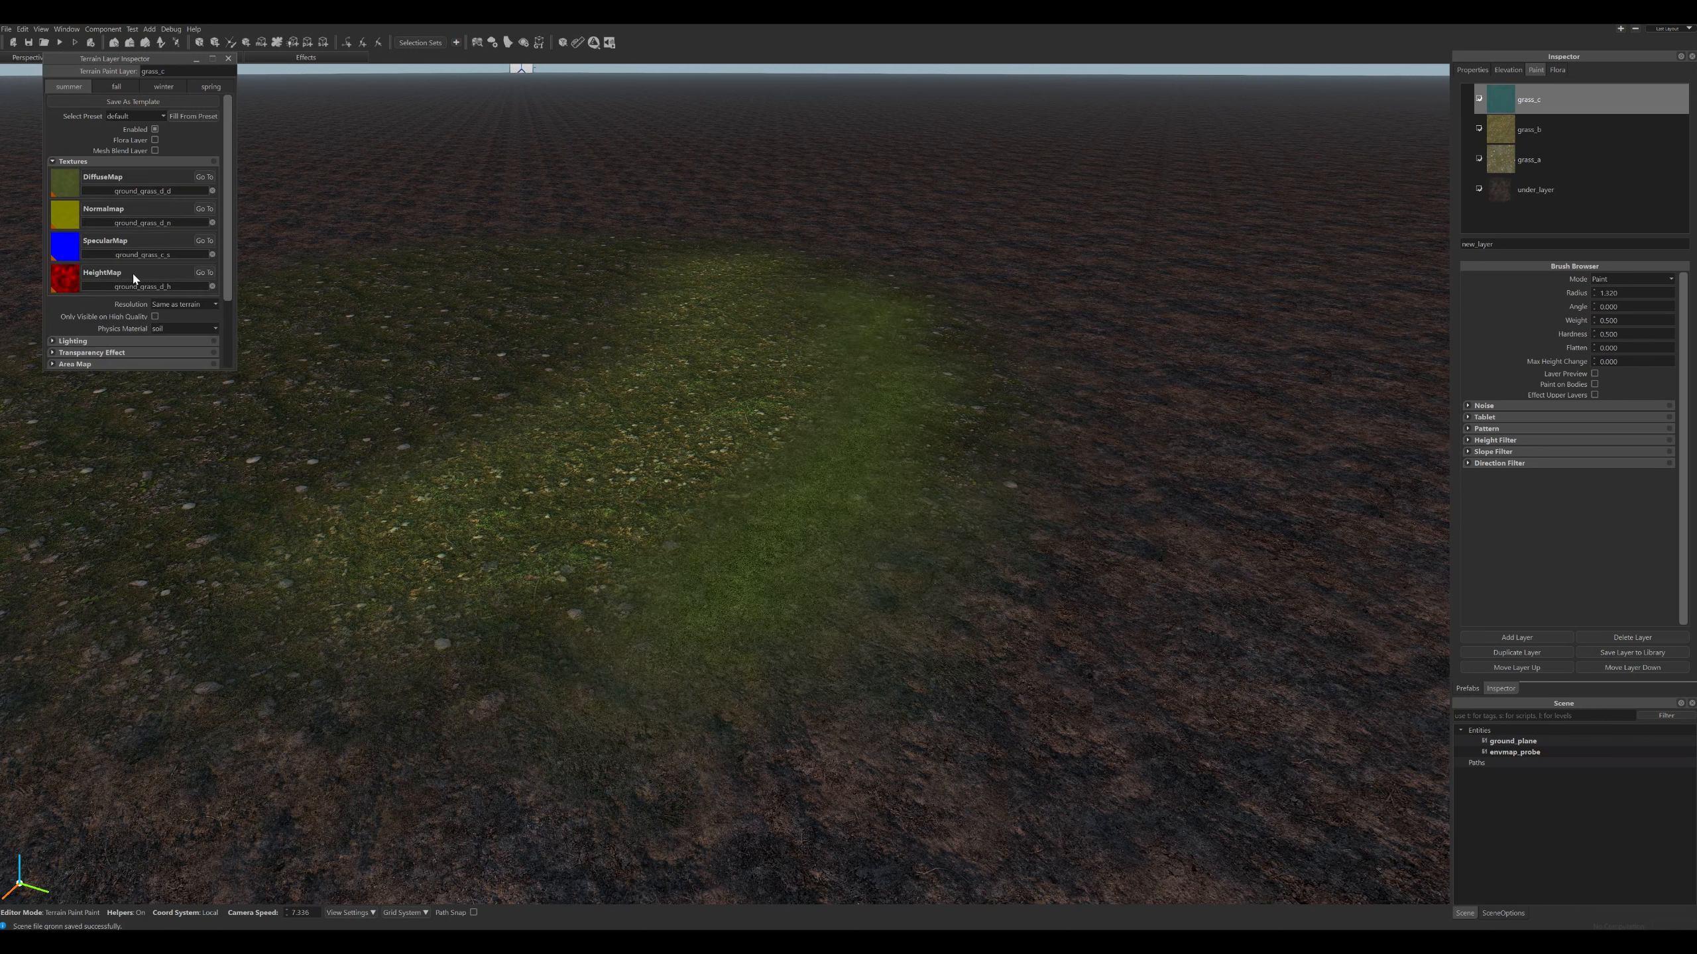
click(141, 189)
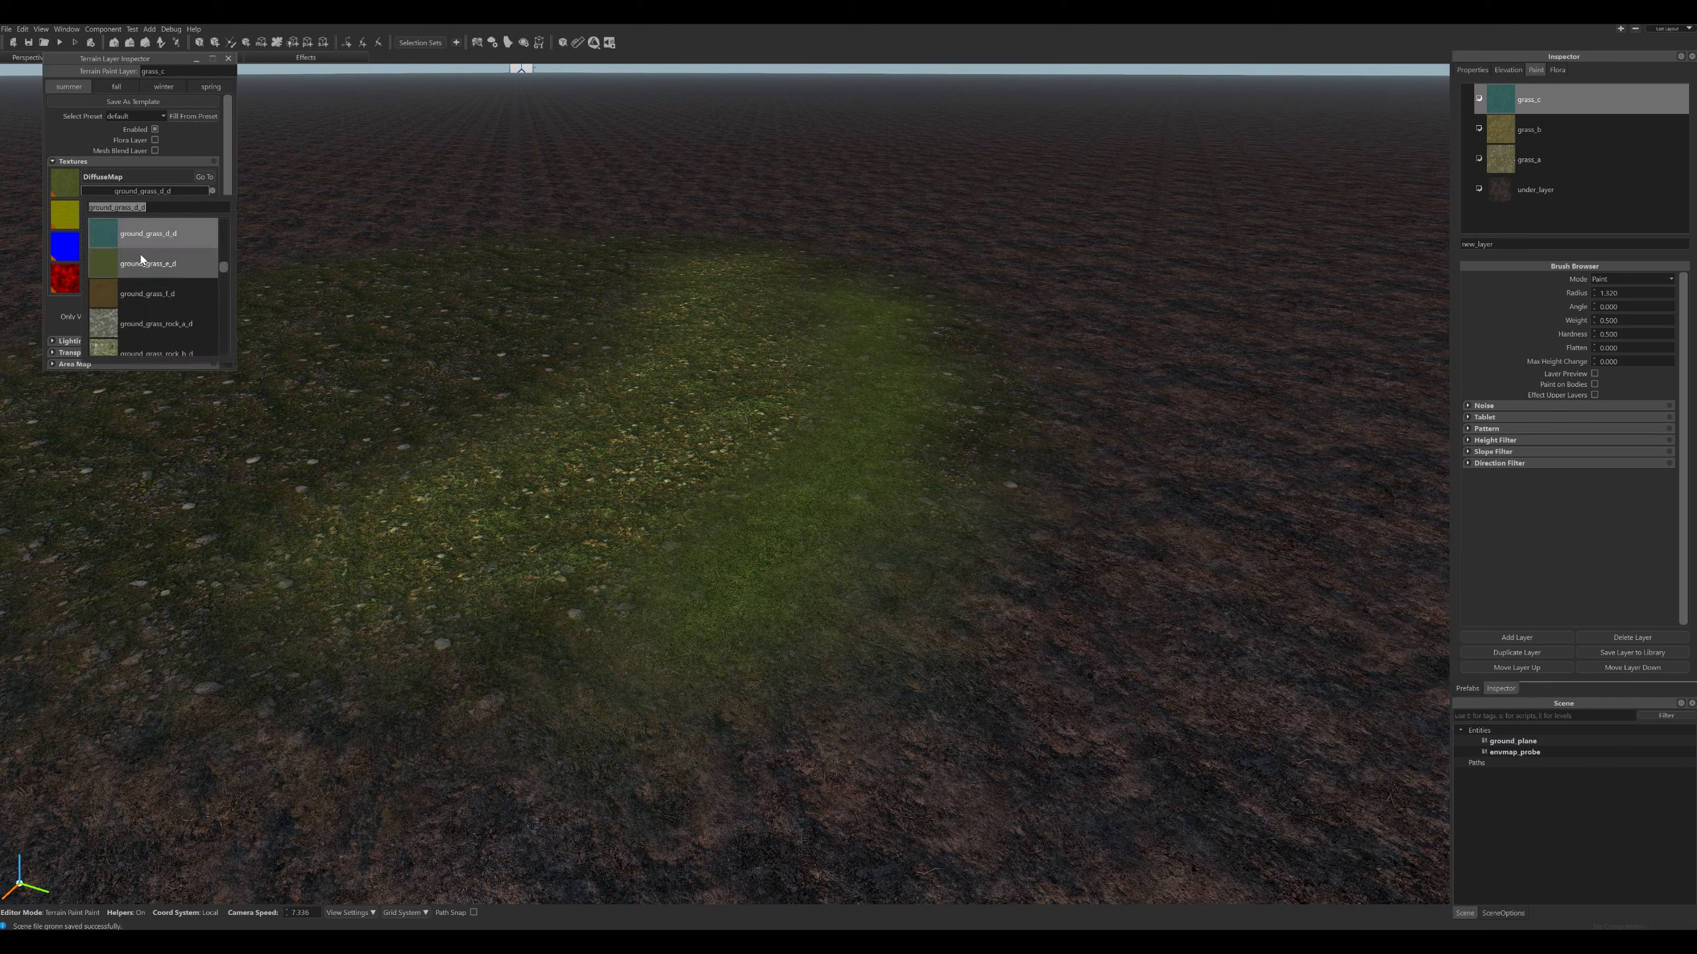
click(139, 260)
click(141, 191)
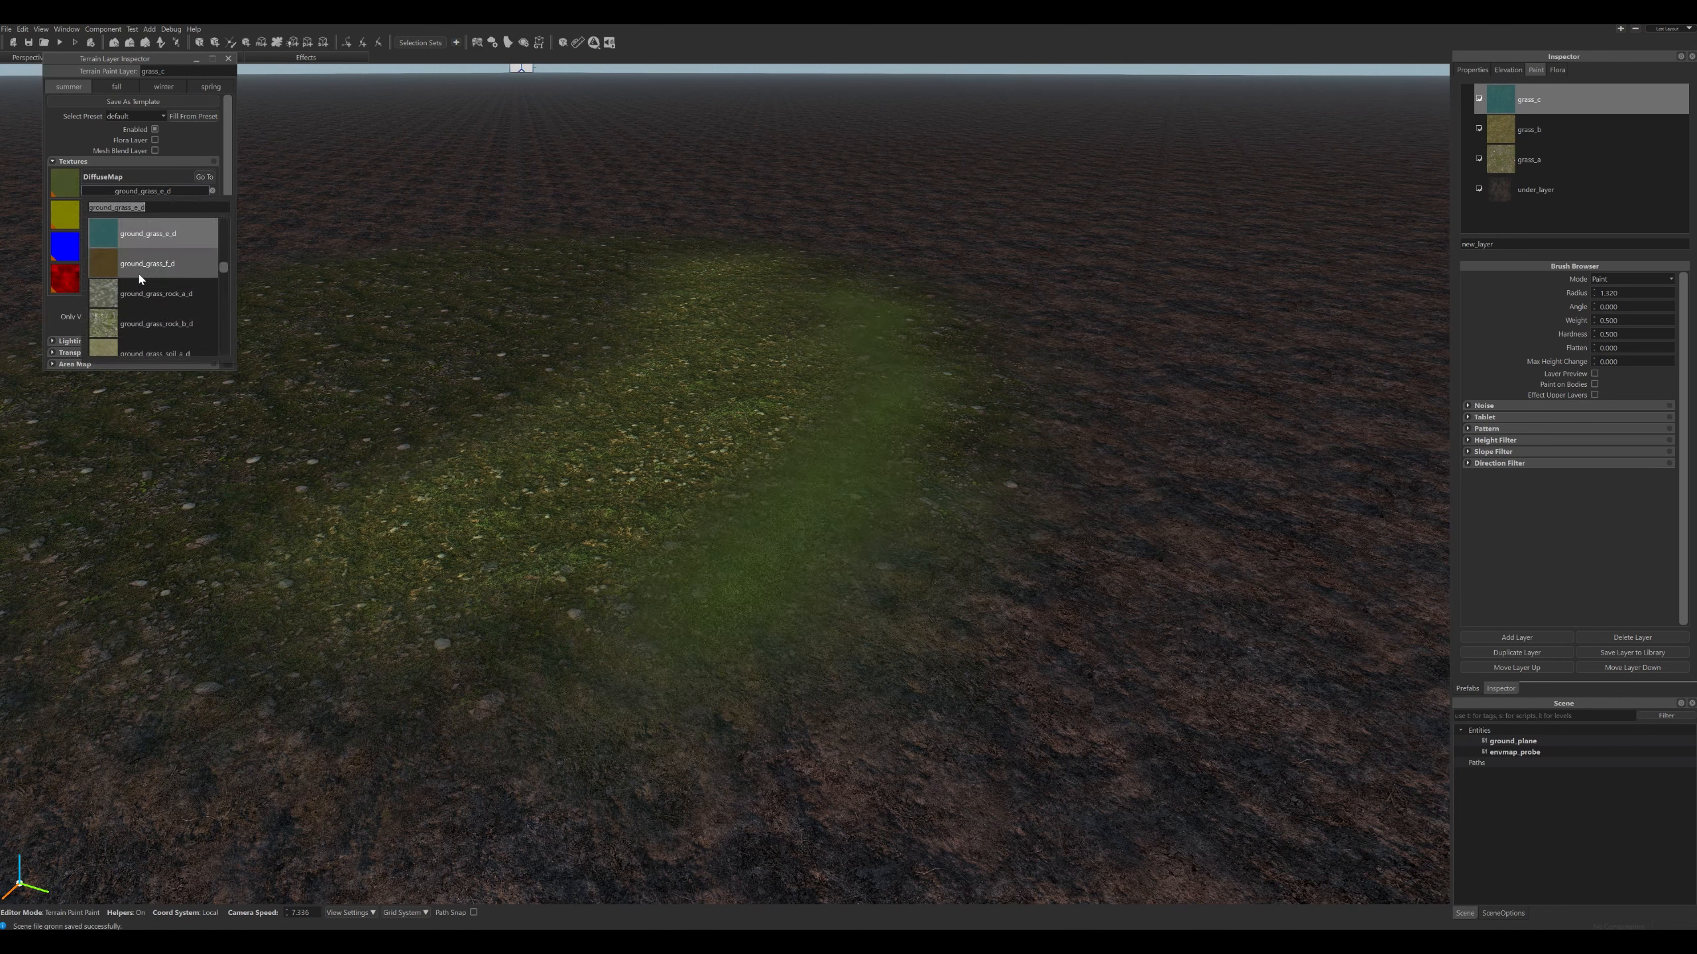
click(151, 224)
click(164, 192)
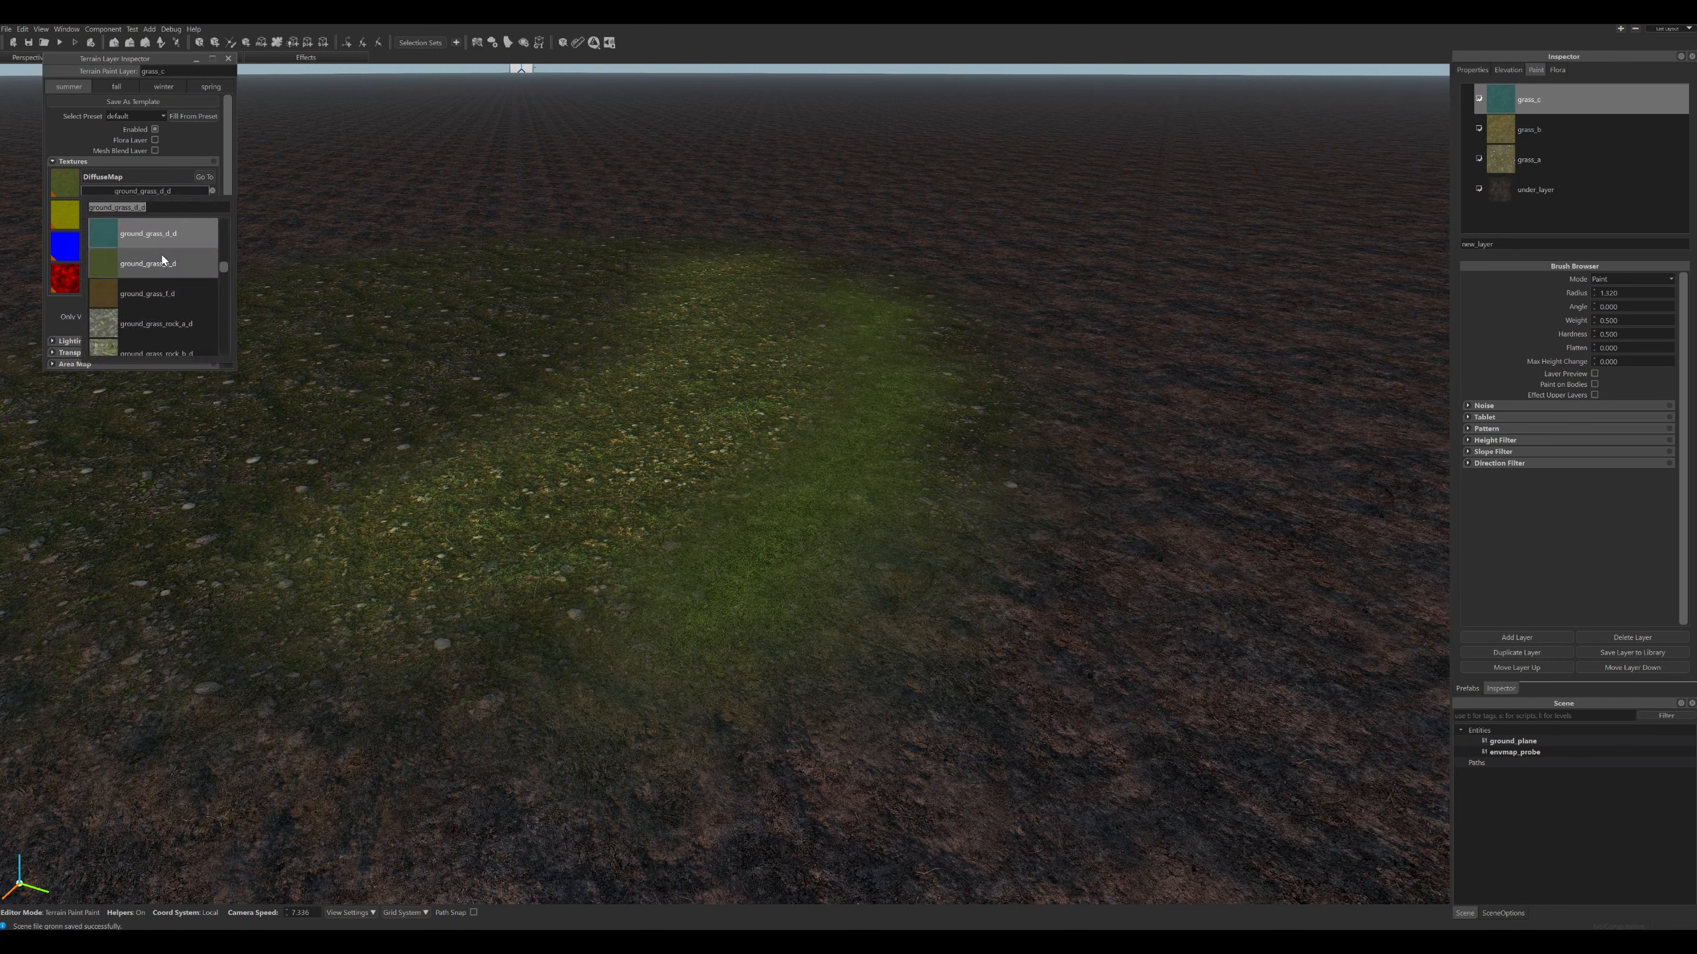
scroll(159, 301, up, 4)
click(159, 270)
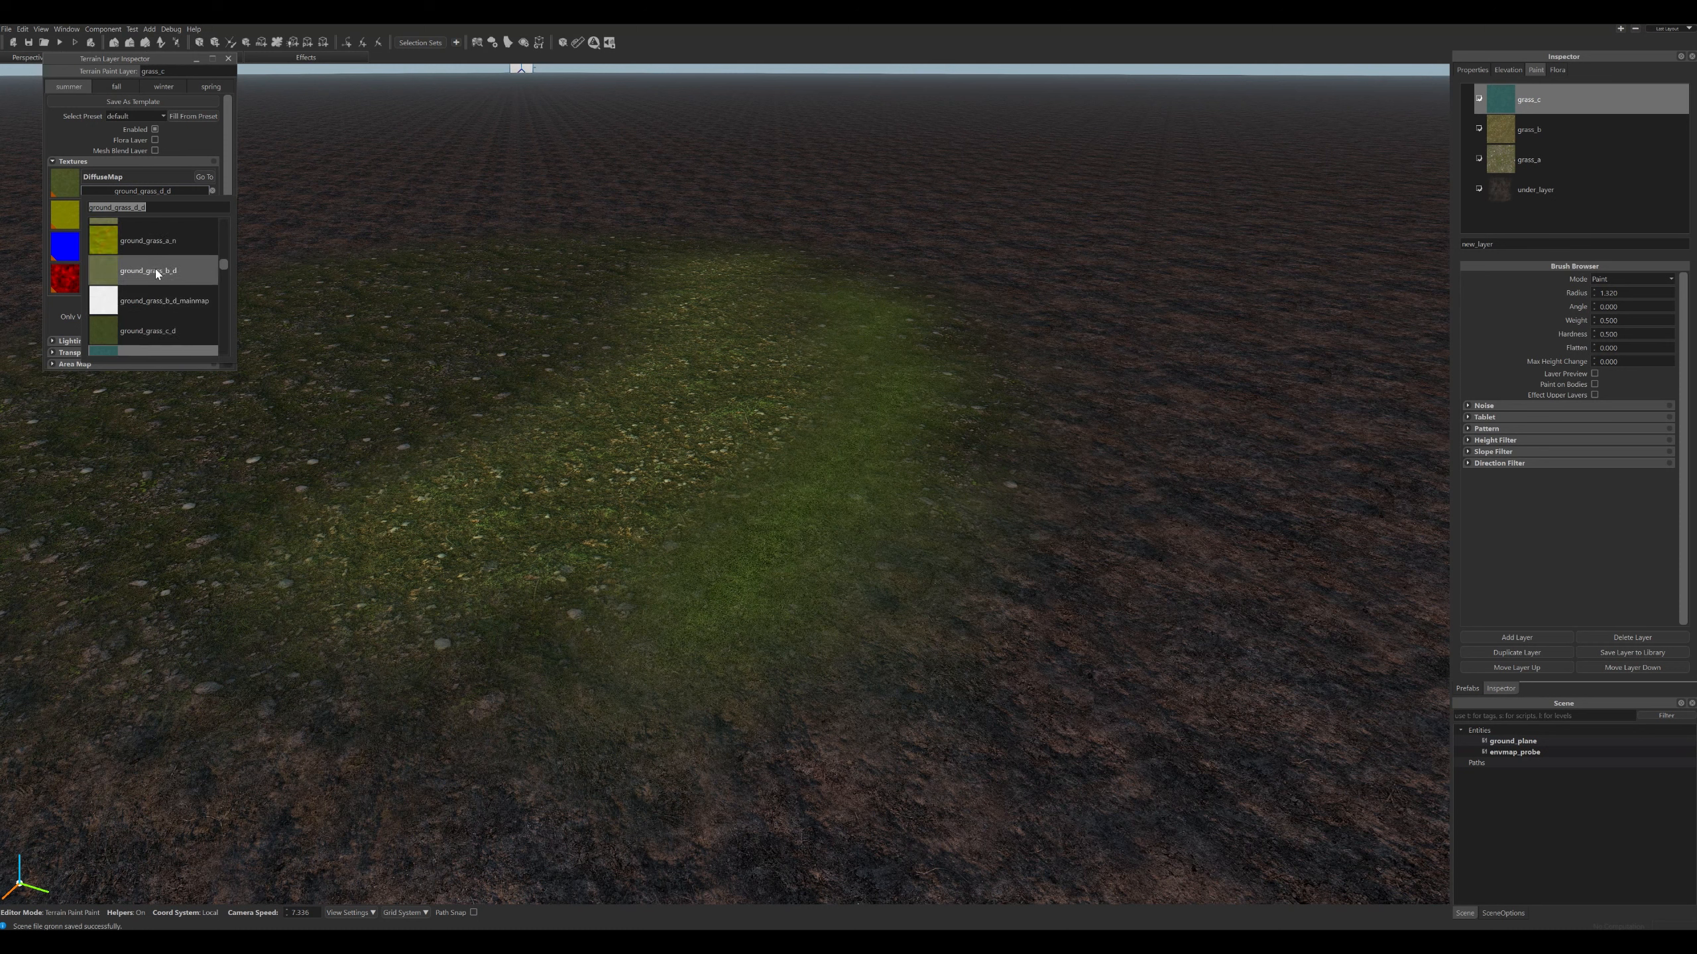
Set the grass_c layer's diffuse map to ground_grass_d_d.
click(154, 192)
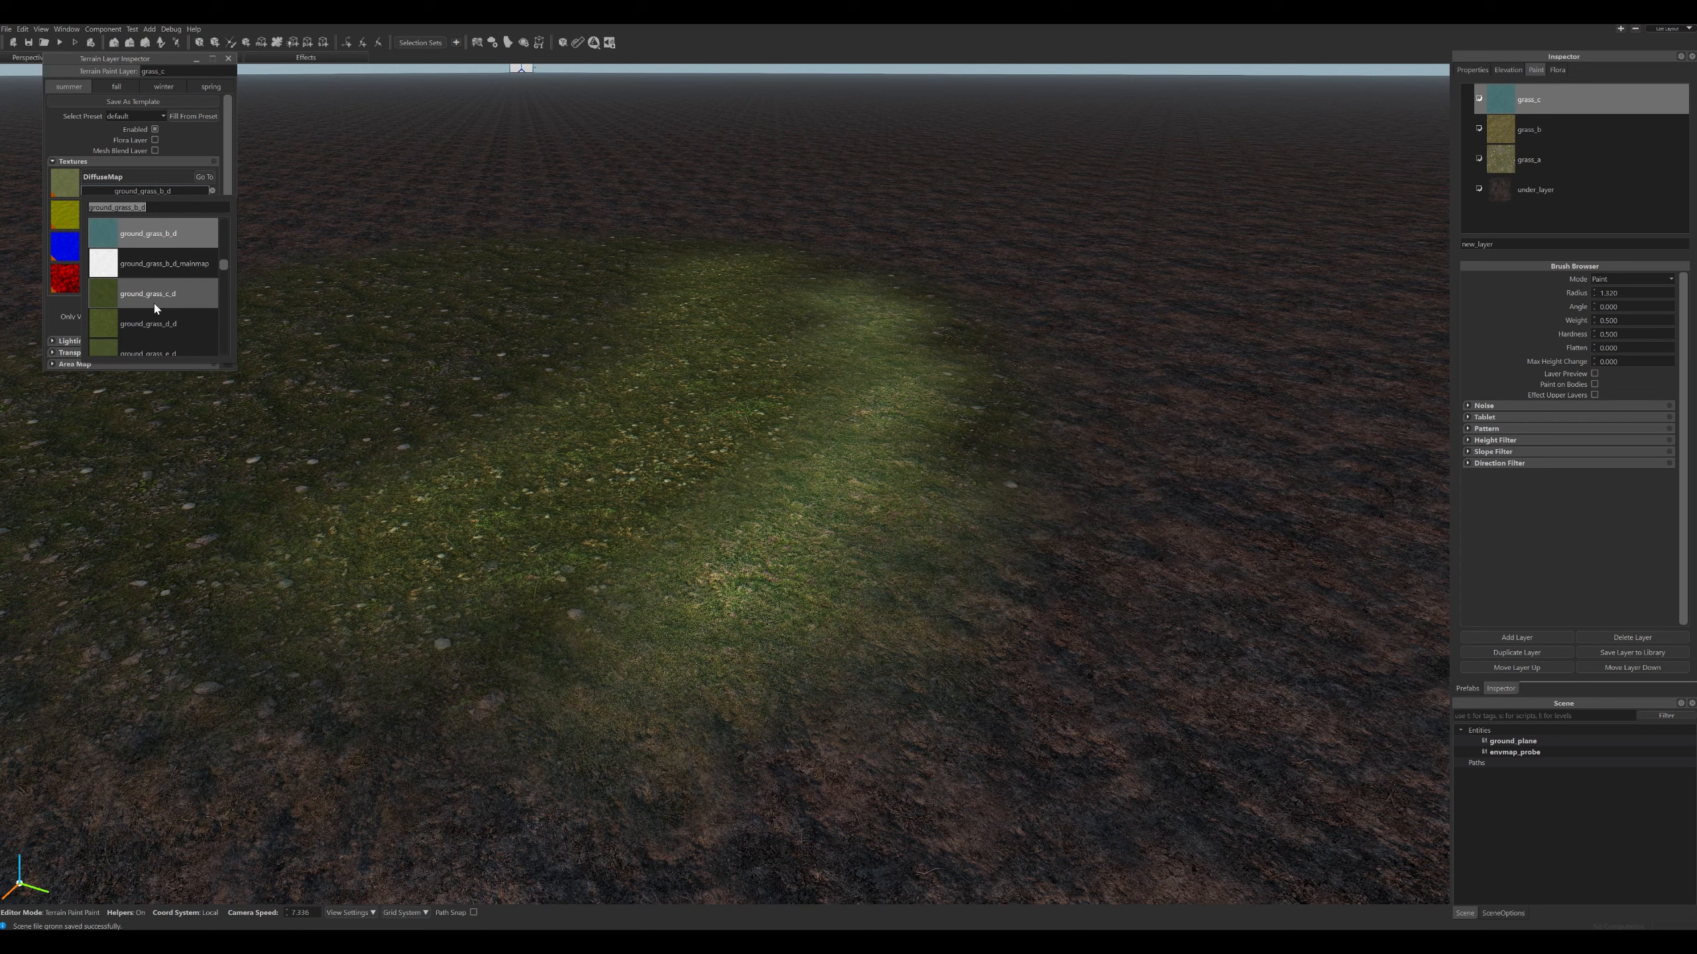
click(153, 319)
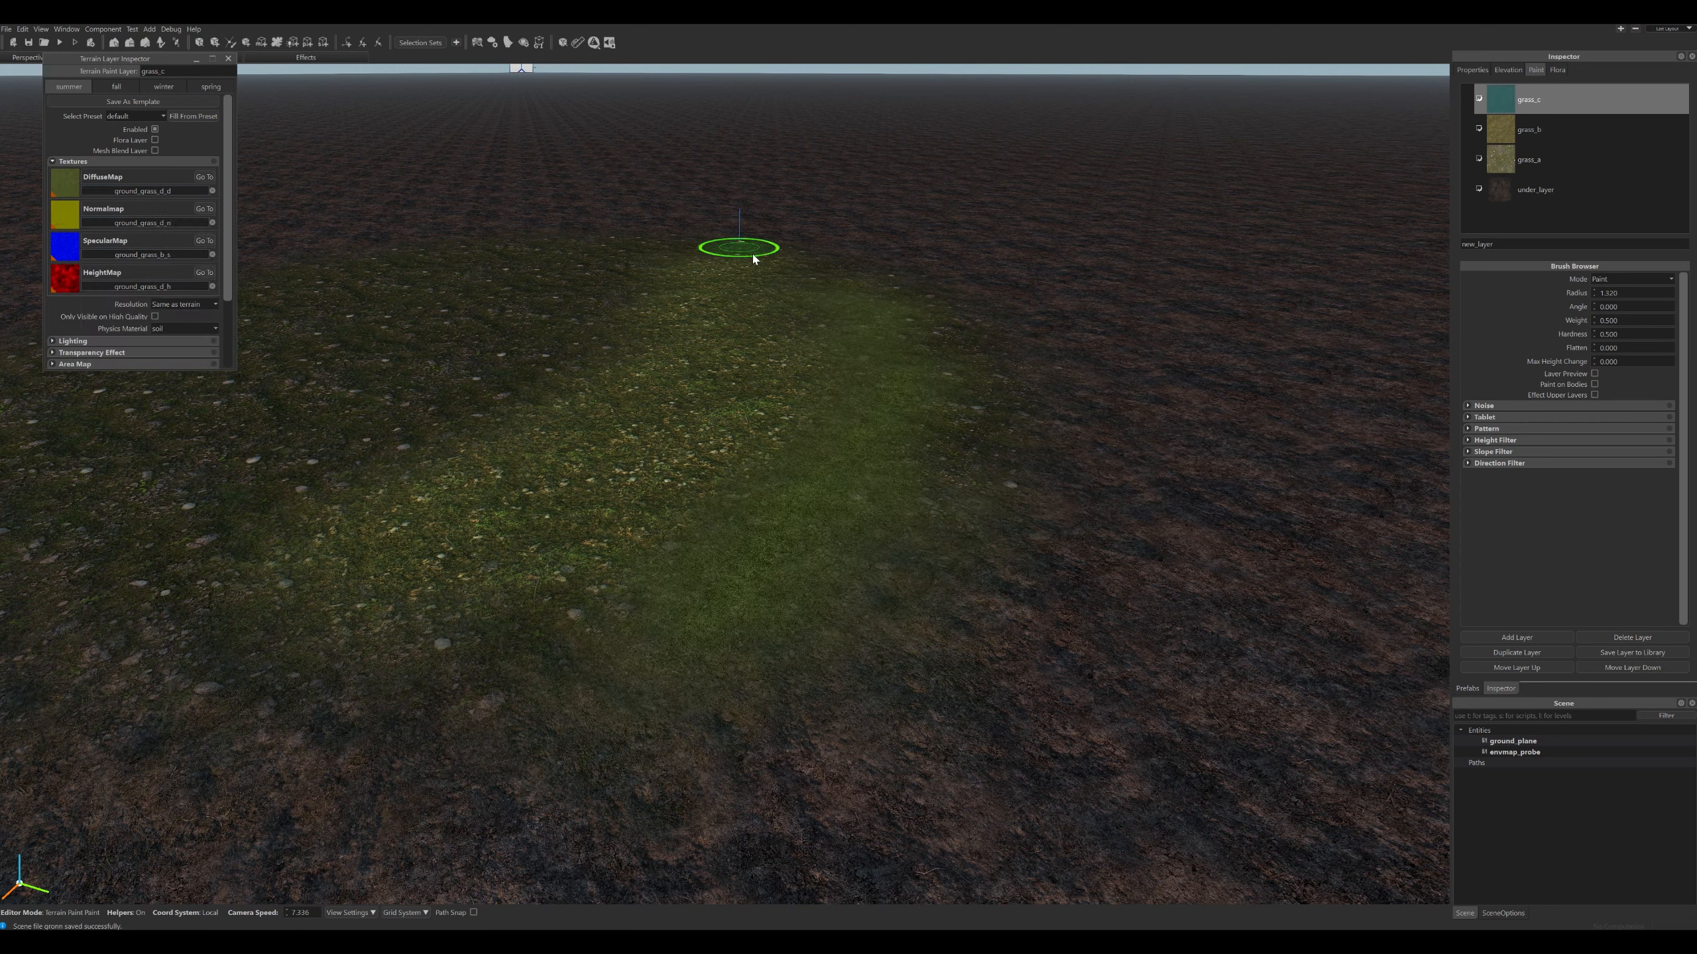
scroll(135, 277, down, 1)
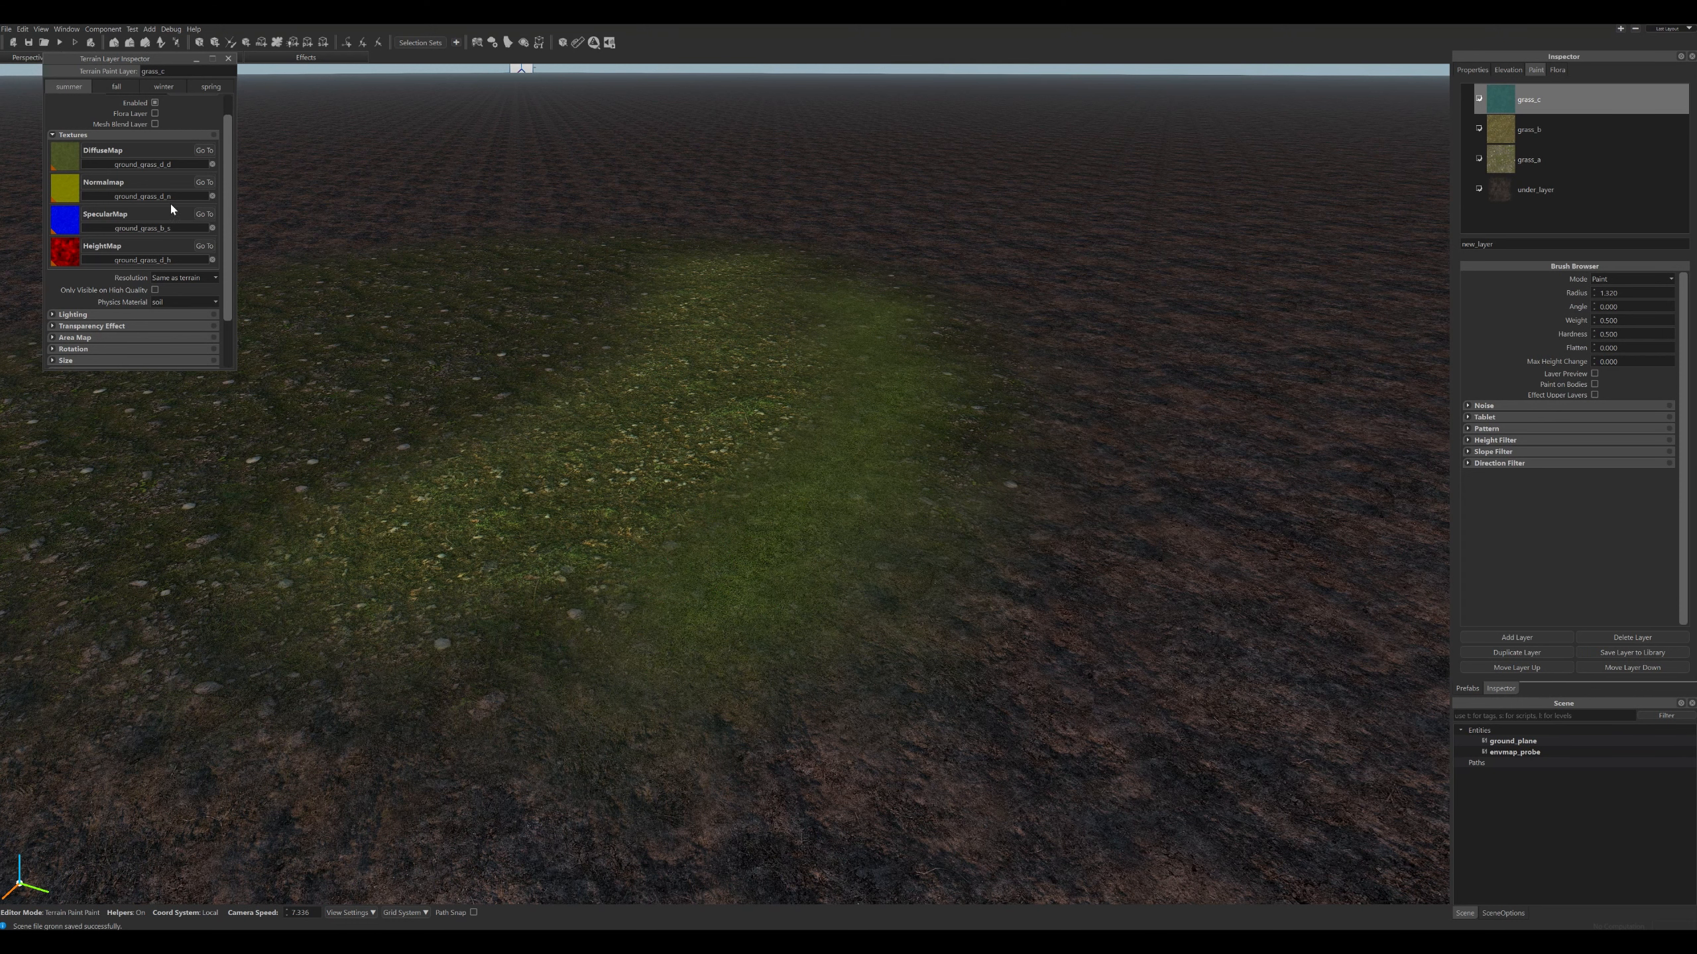
Browse the other available diffuse textures for the grass_c layer, from the grass and mud entries through the rest of the list.
click(166, 164)
scroll(167, 248, down, 3)
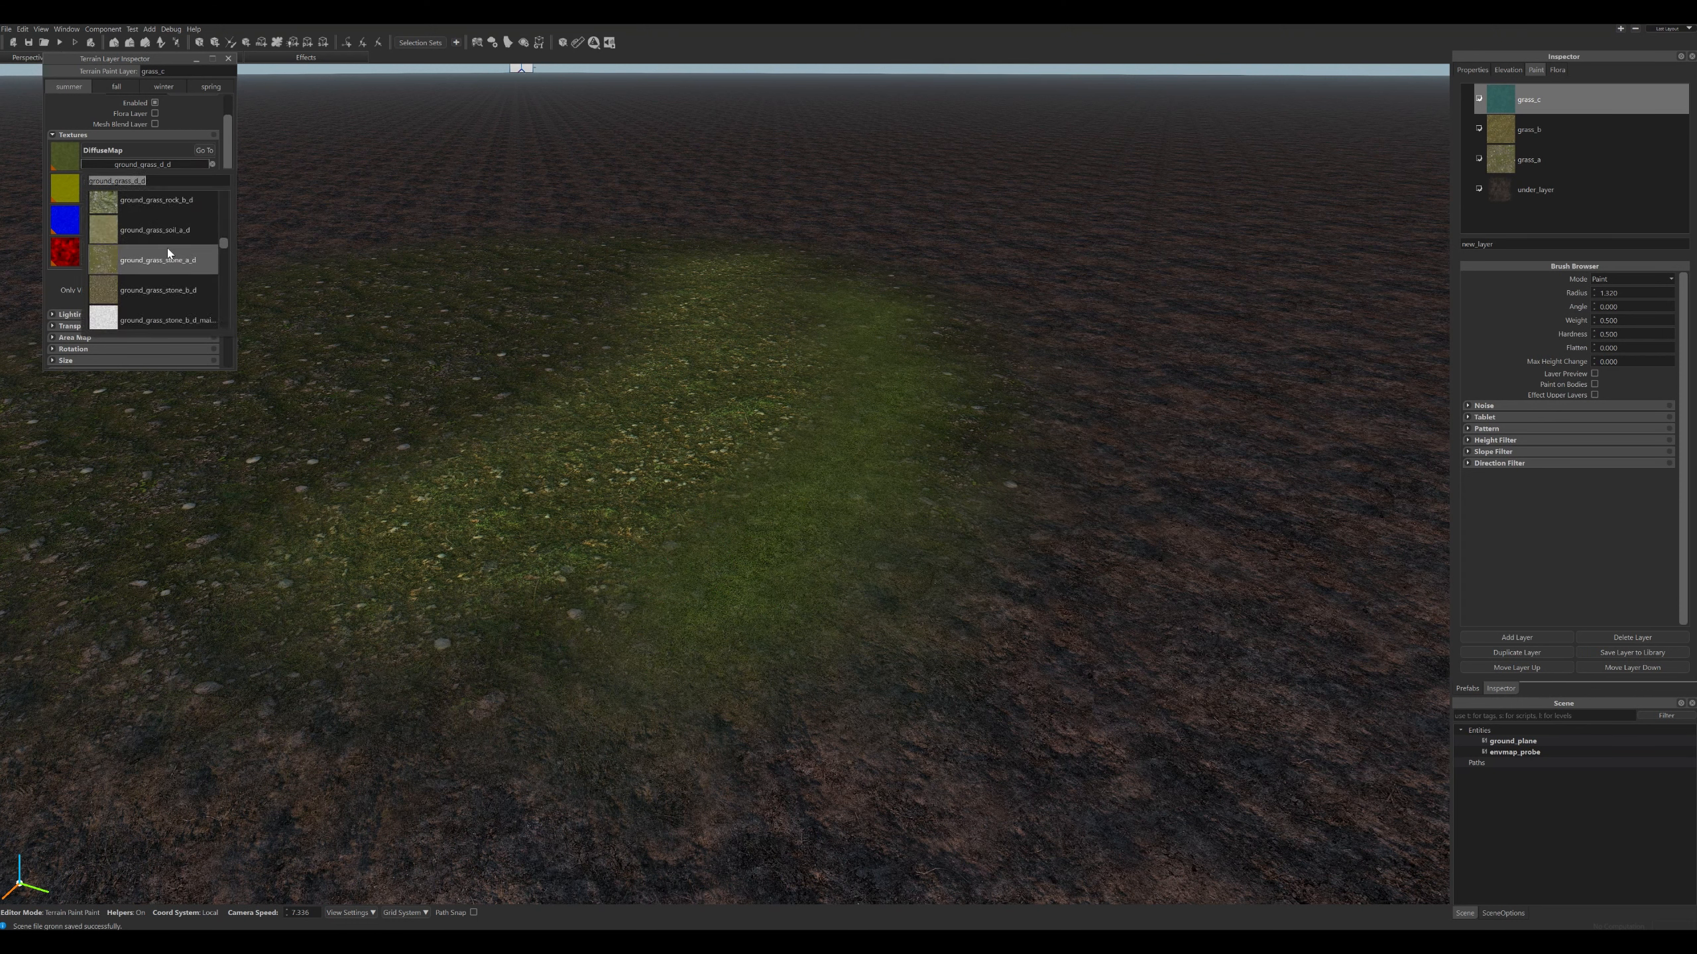
scroll(151, 260, down, 5)
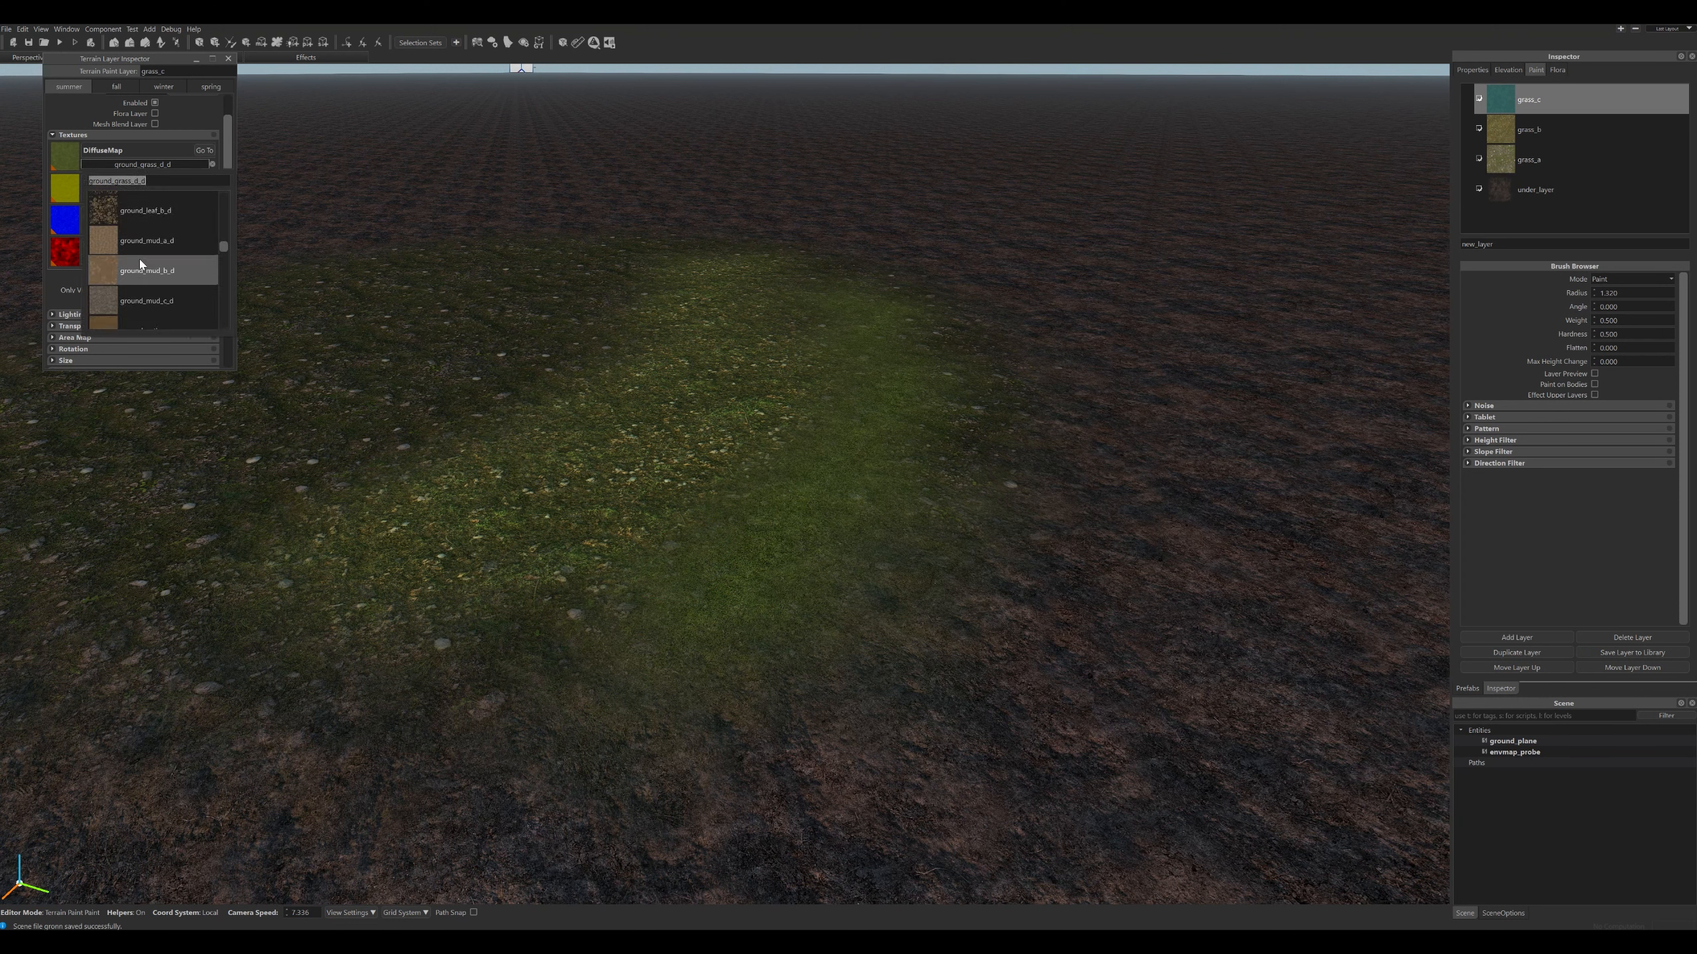
scroll(140, 264, down, 5)
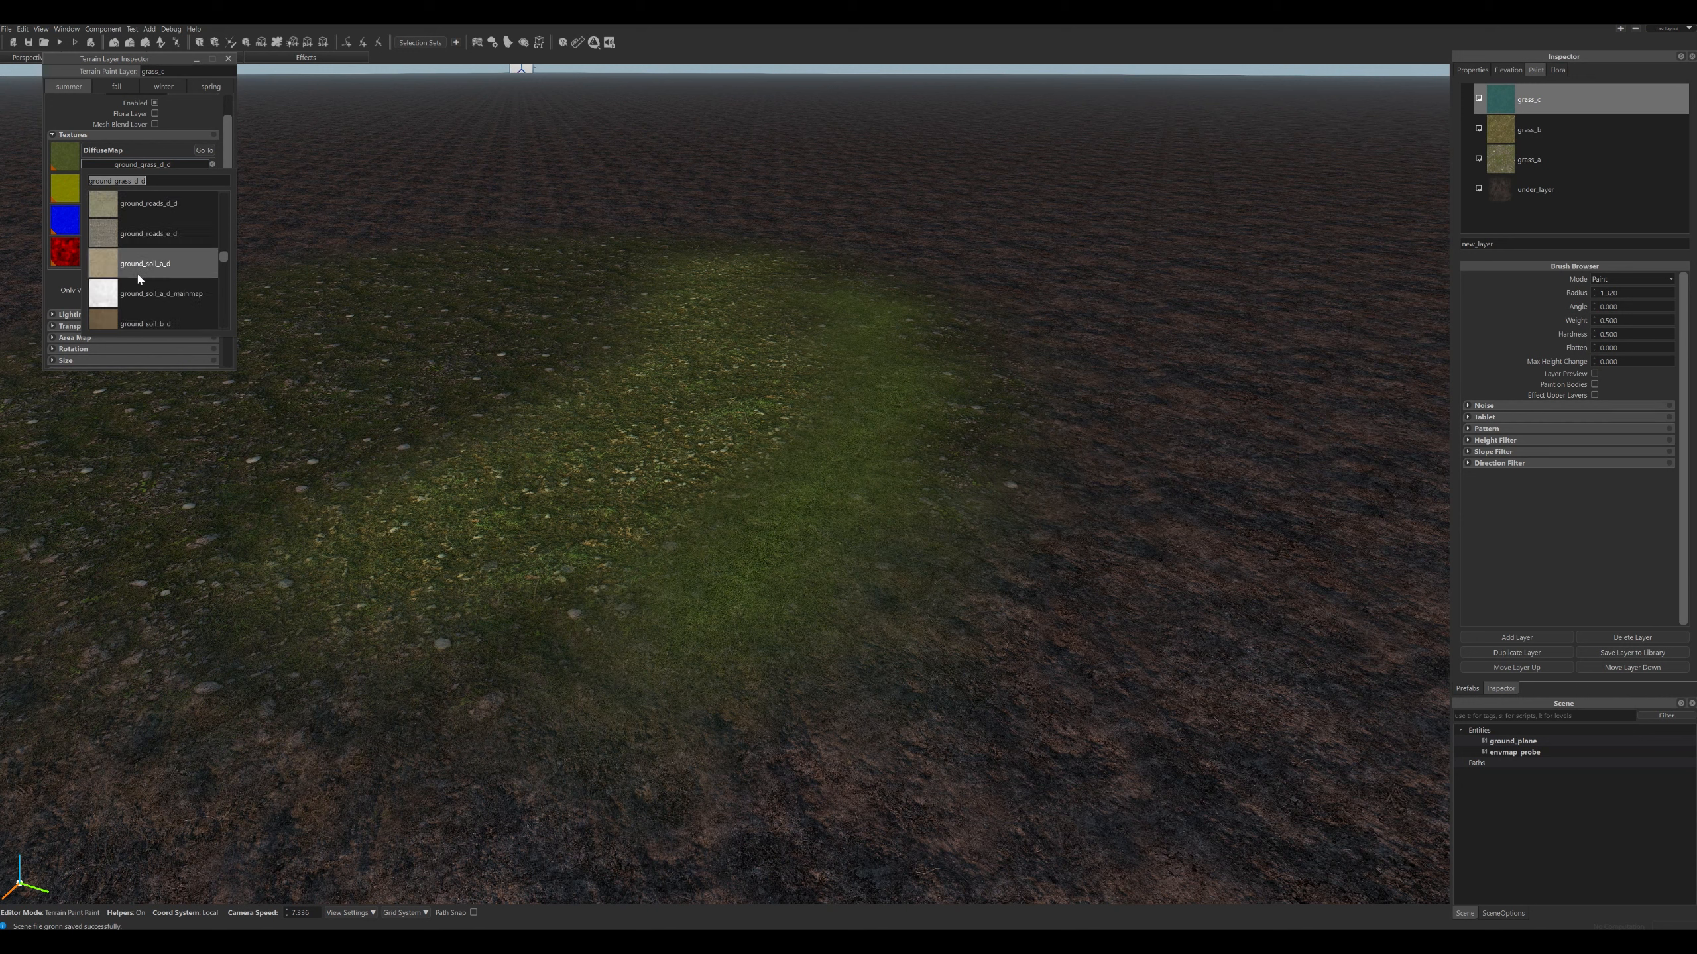
scroll(138, 281, down, 5)
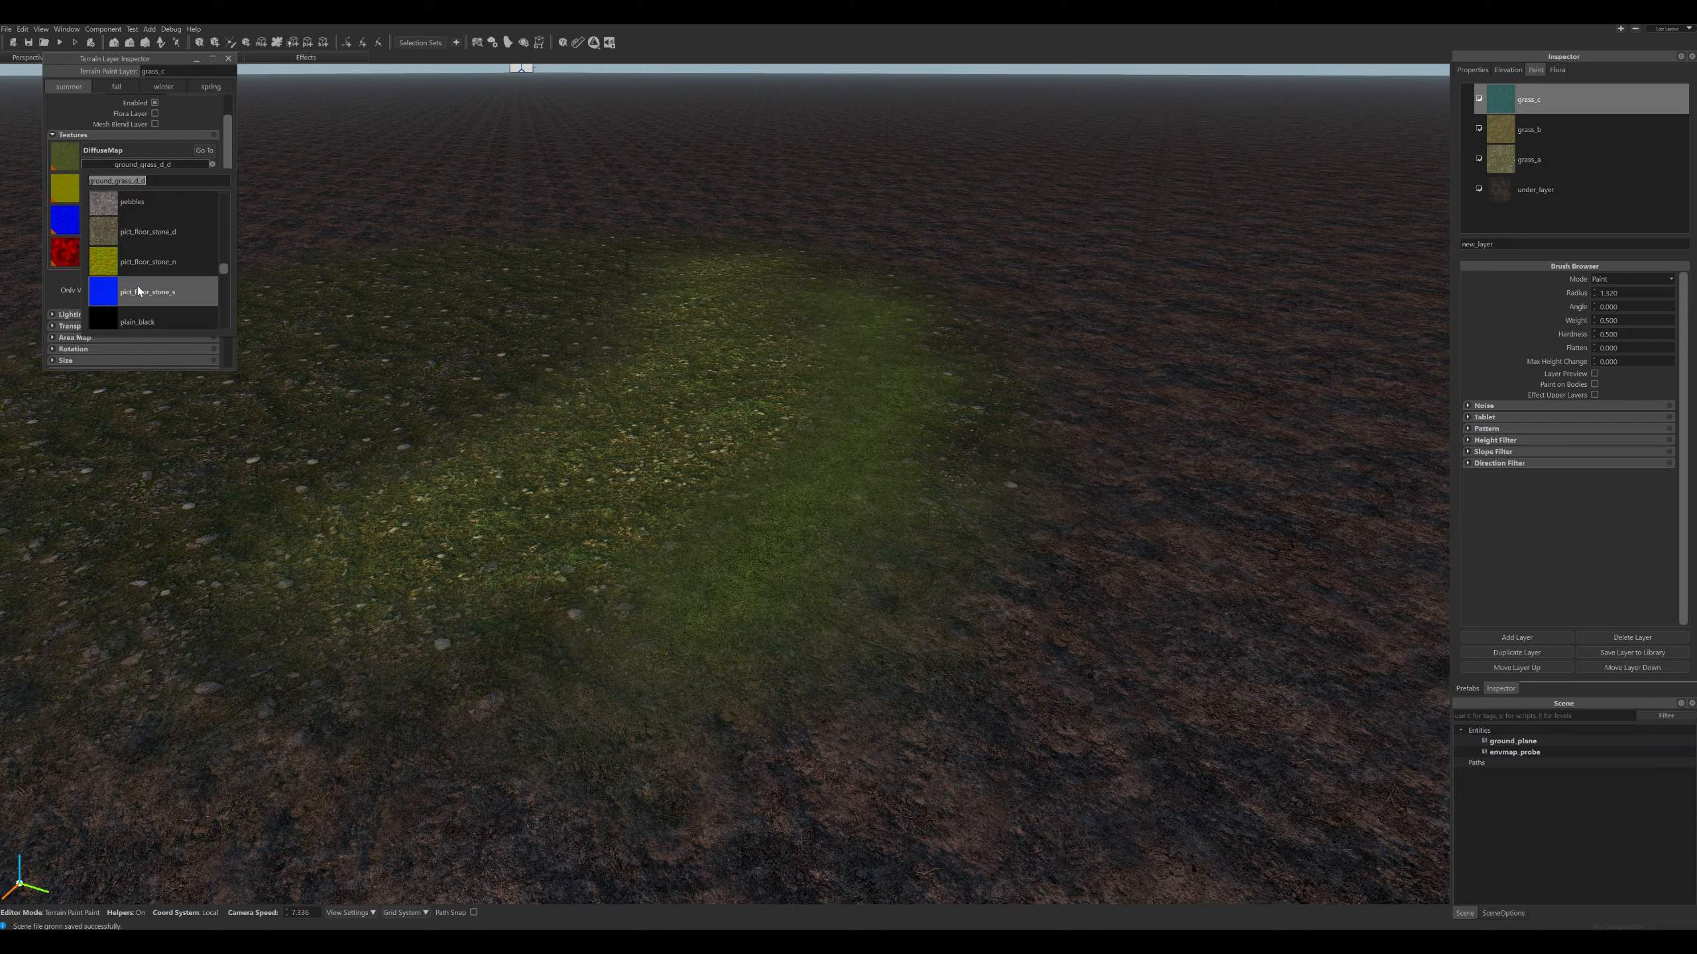
scroll(138, 284, down, 3)
drag(224, 321, 222, 197)
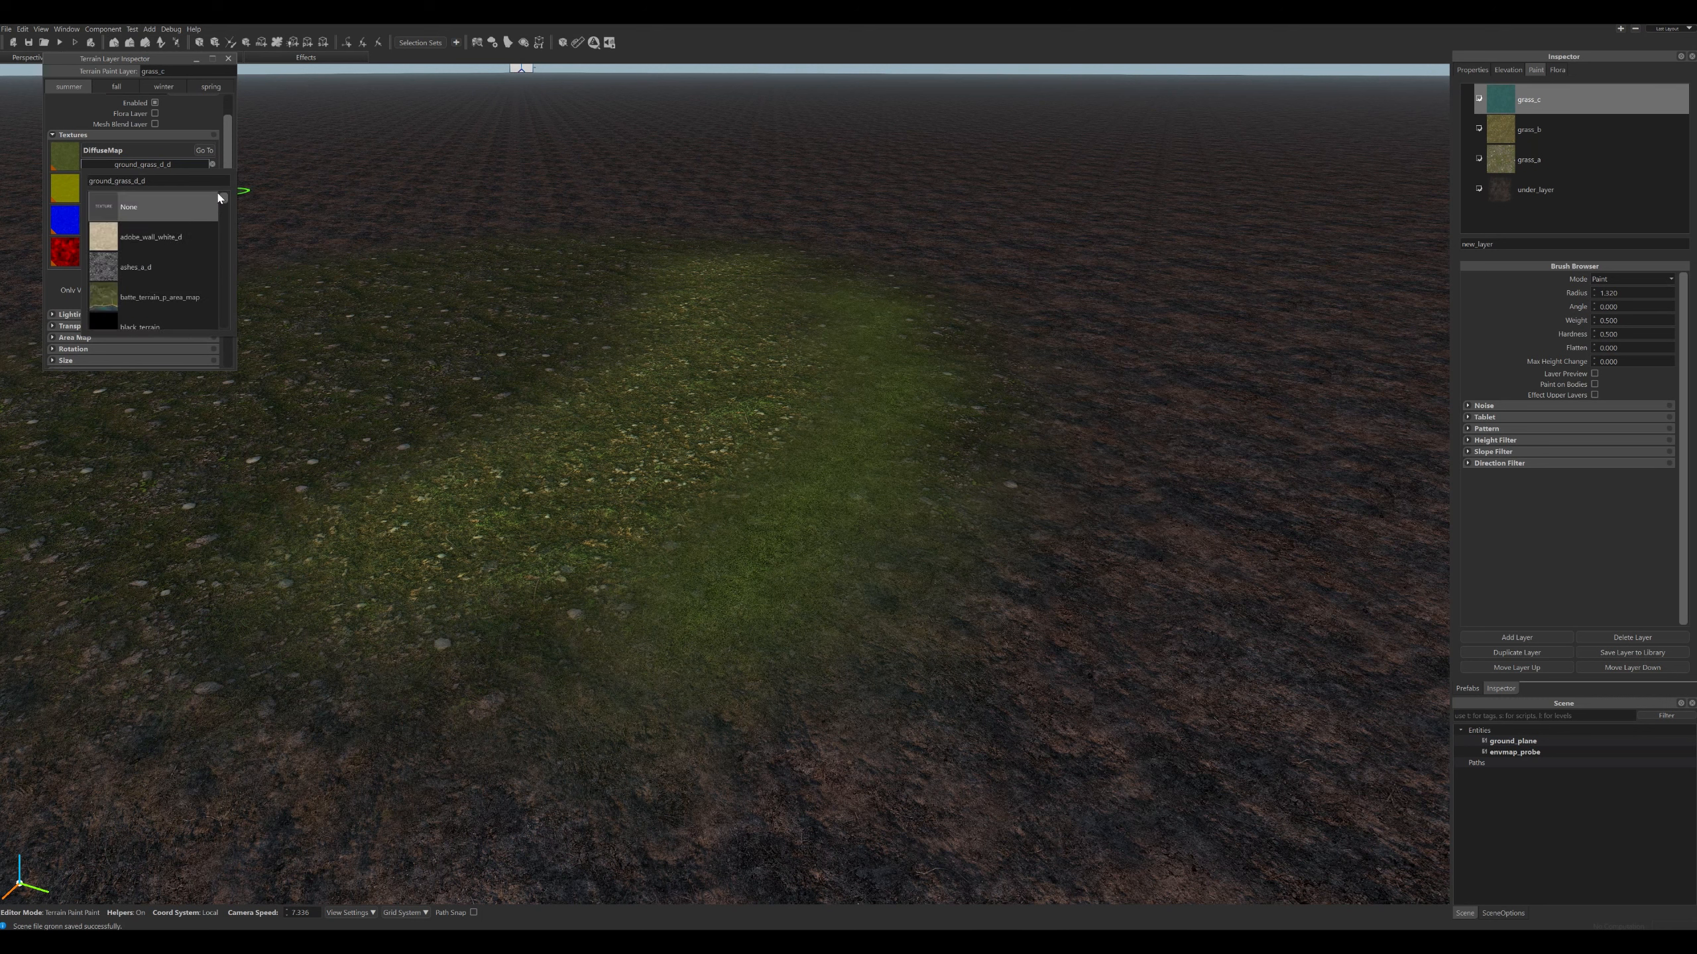
Paint more of the grass_c layer over its strip at the patch's outer edge and compare it with the nordic landscape reference.
click(860, 289)
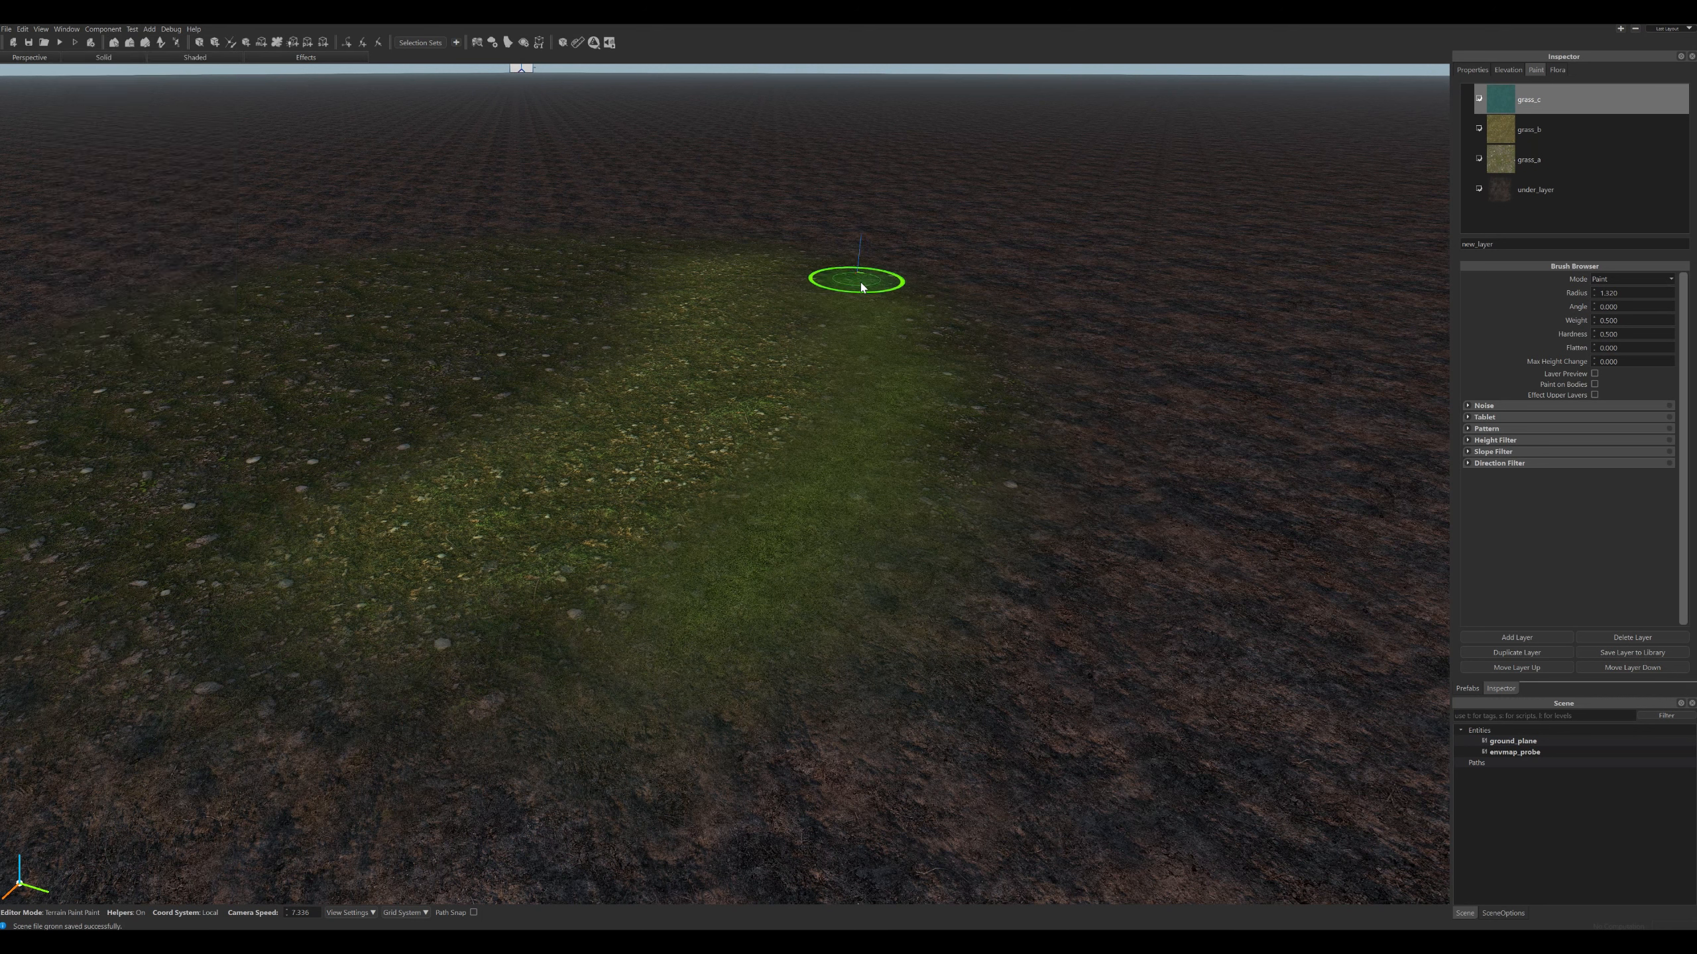
mouse_move(859, 289)
mouse_down()
mouse_move(924, 406)
mouse_move(796, 610)
mouse_move(882, 492)
mouse_move(900, 305)
mouse_up()
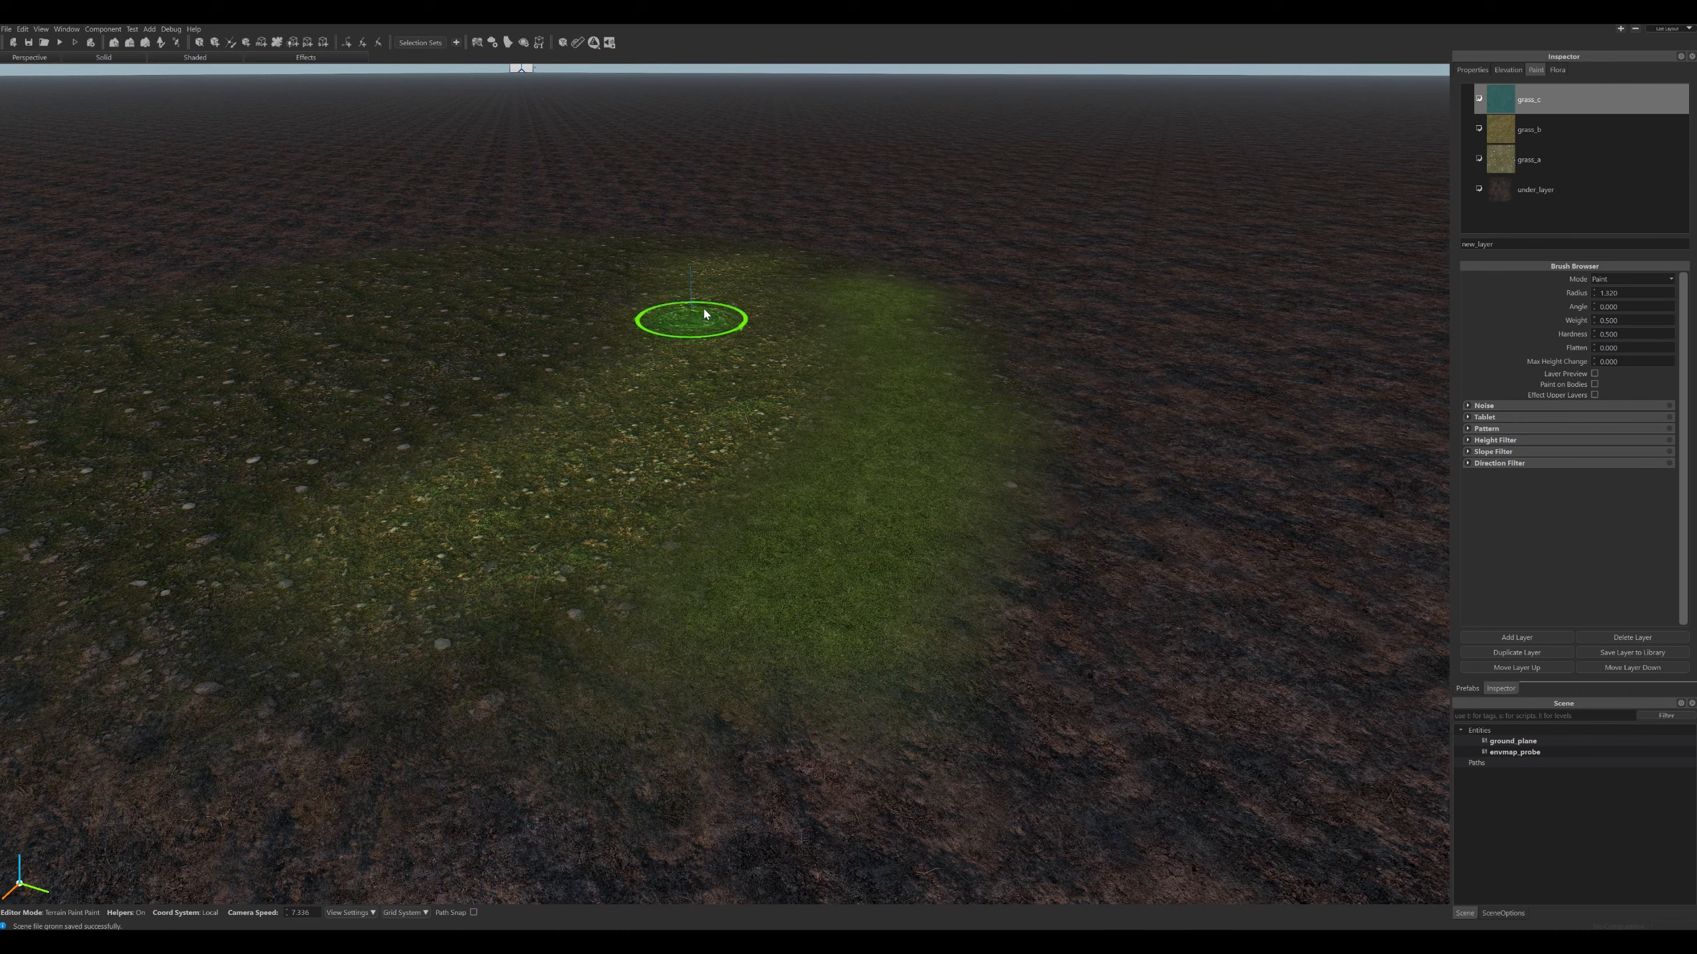
mouse_move(1053, 946)
click(1062, 875)
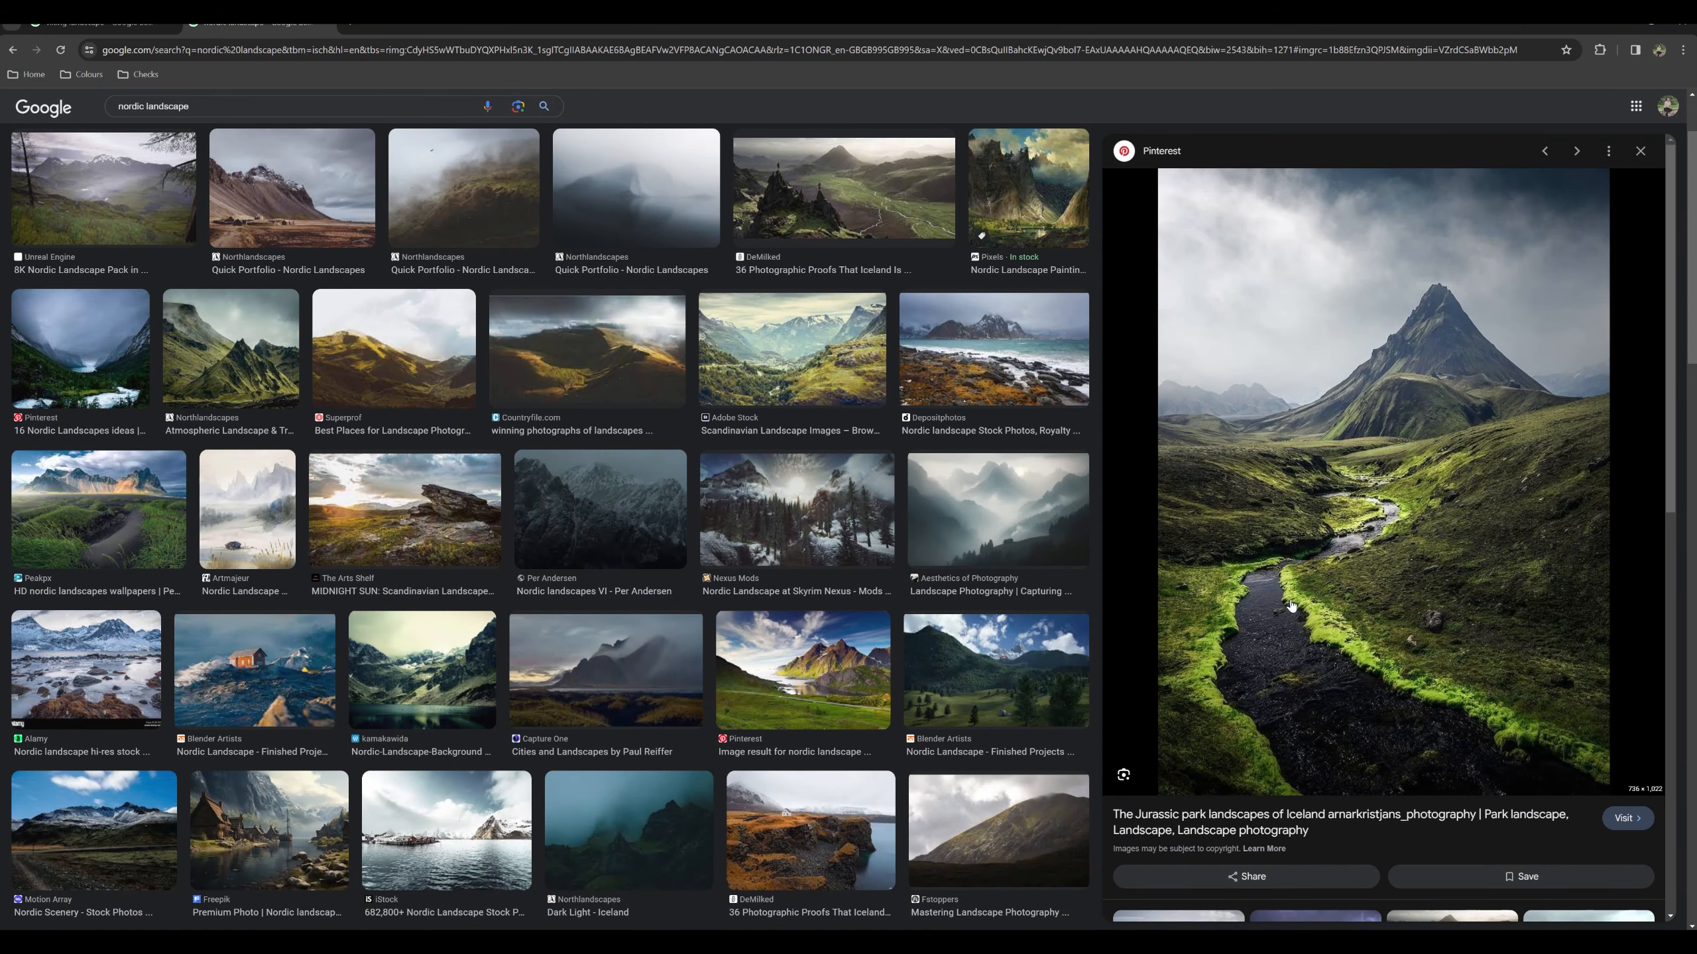
mouse_move(1014, 853)
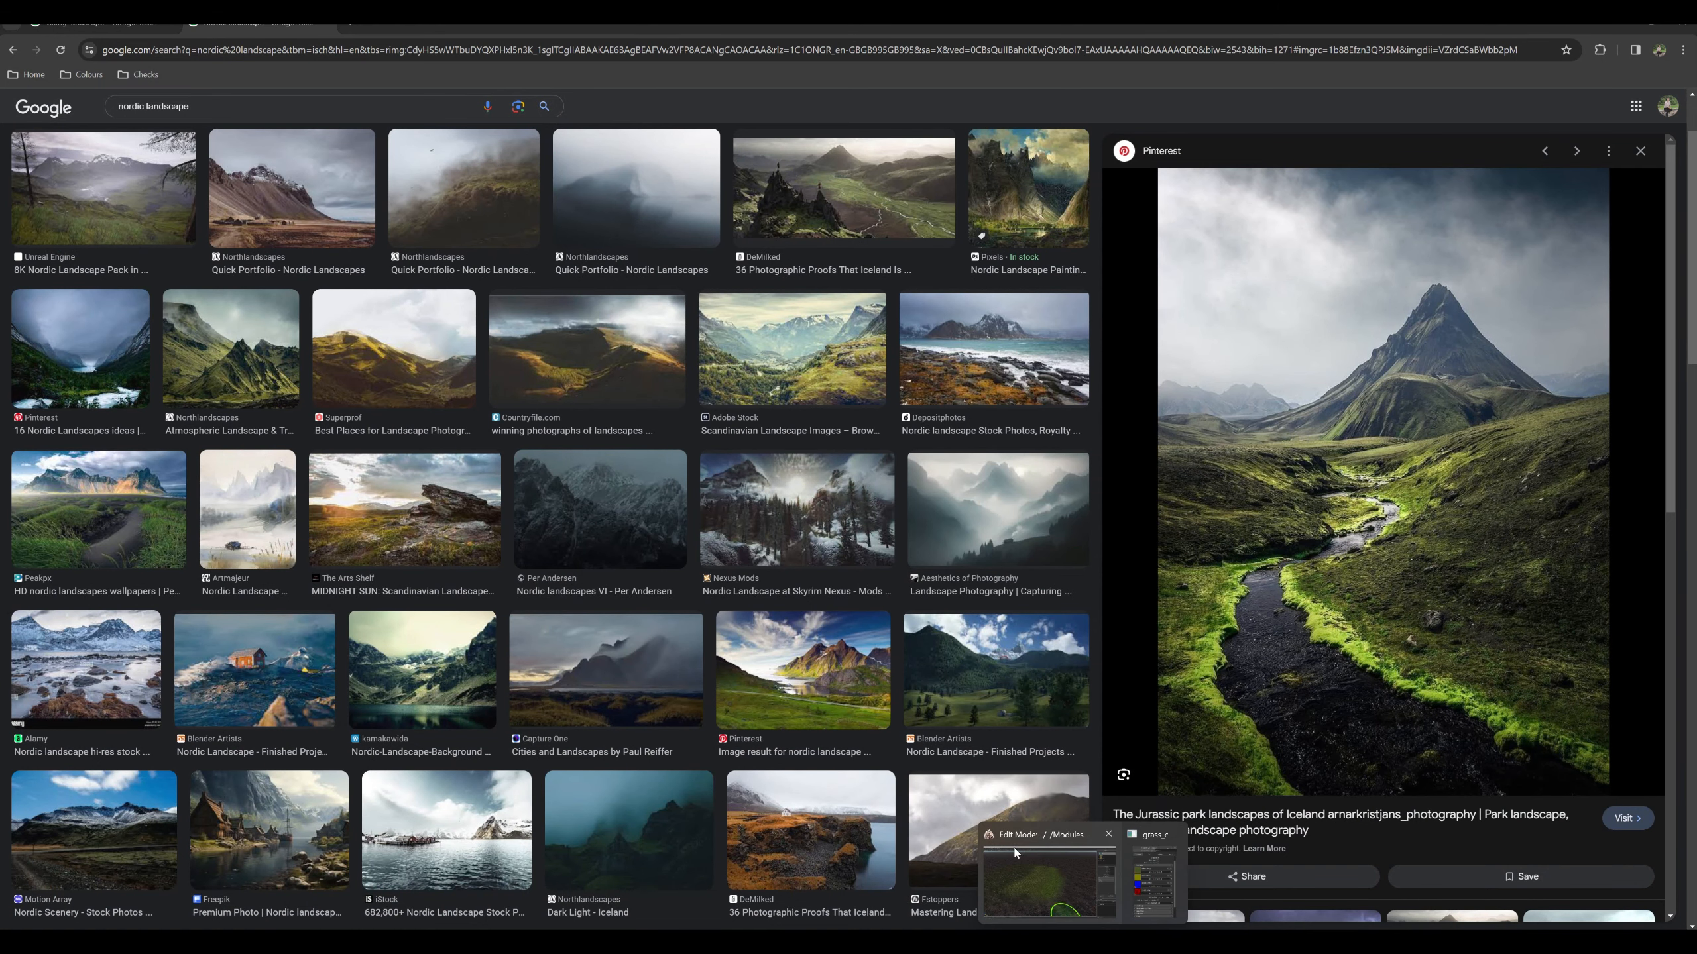
click(1097, 875)
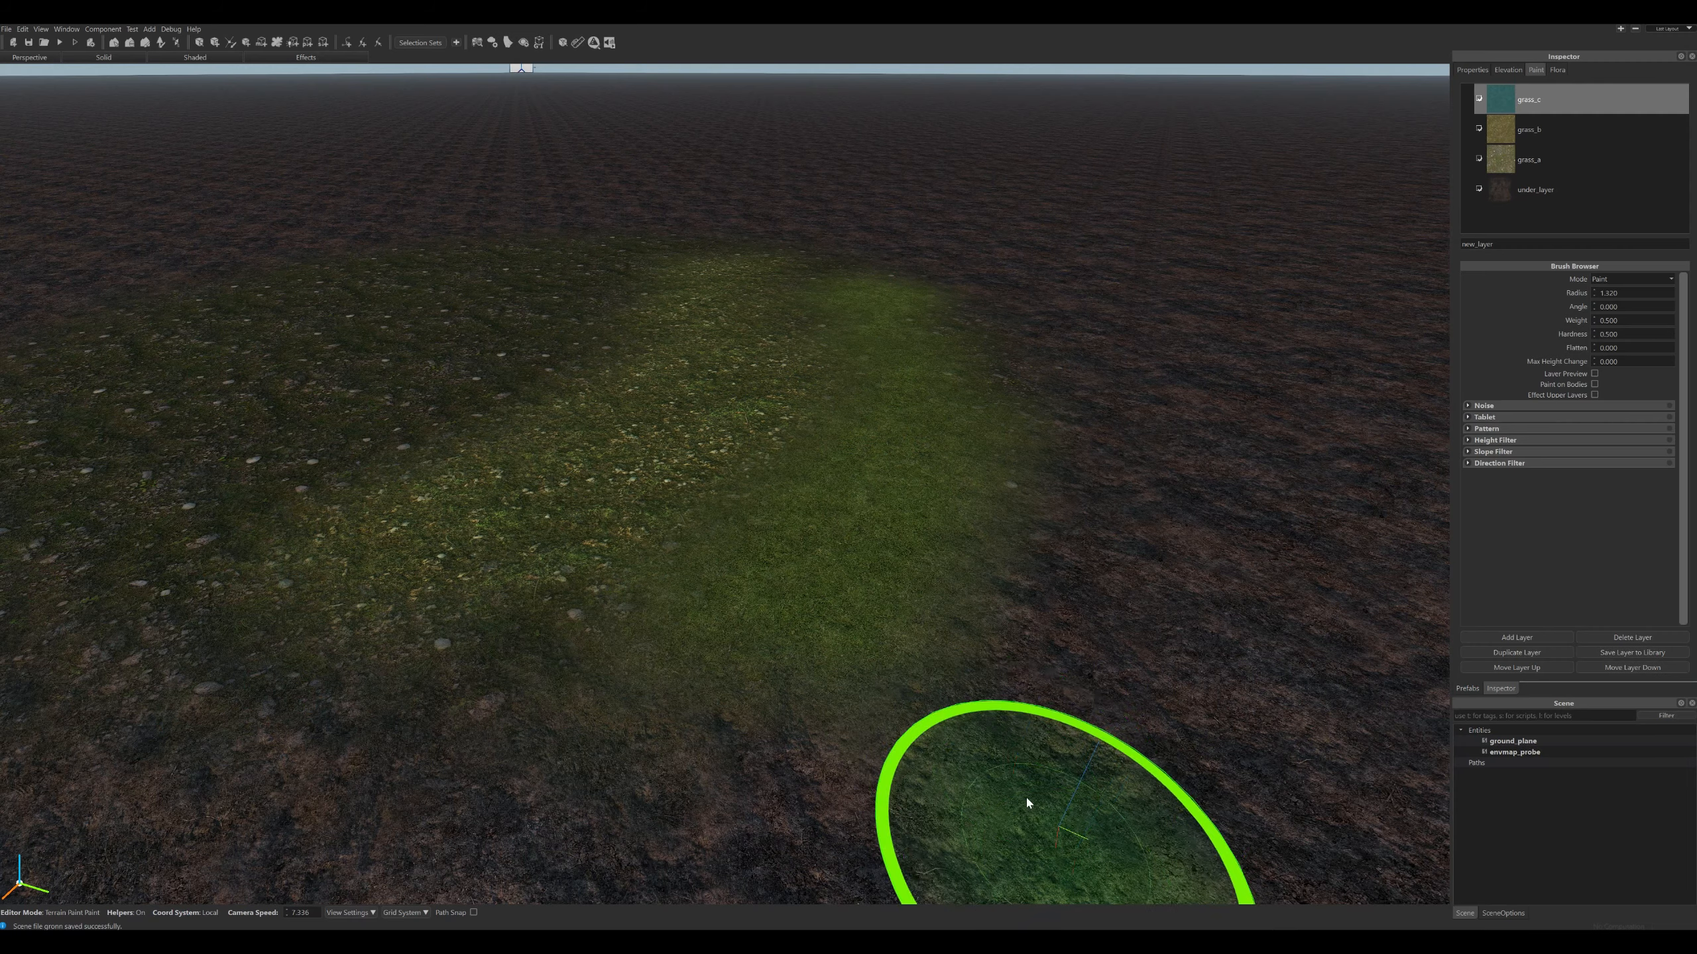
Set the grass_c layer's albedo factor mode to Multiply and its albedo factor color to RGB 253, 255, 246.
double_click(1545, 99)
scroll(111, 322, down, 2)
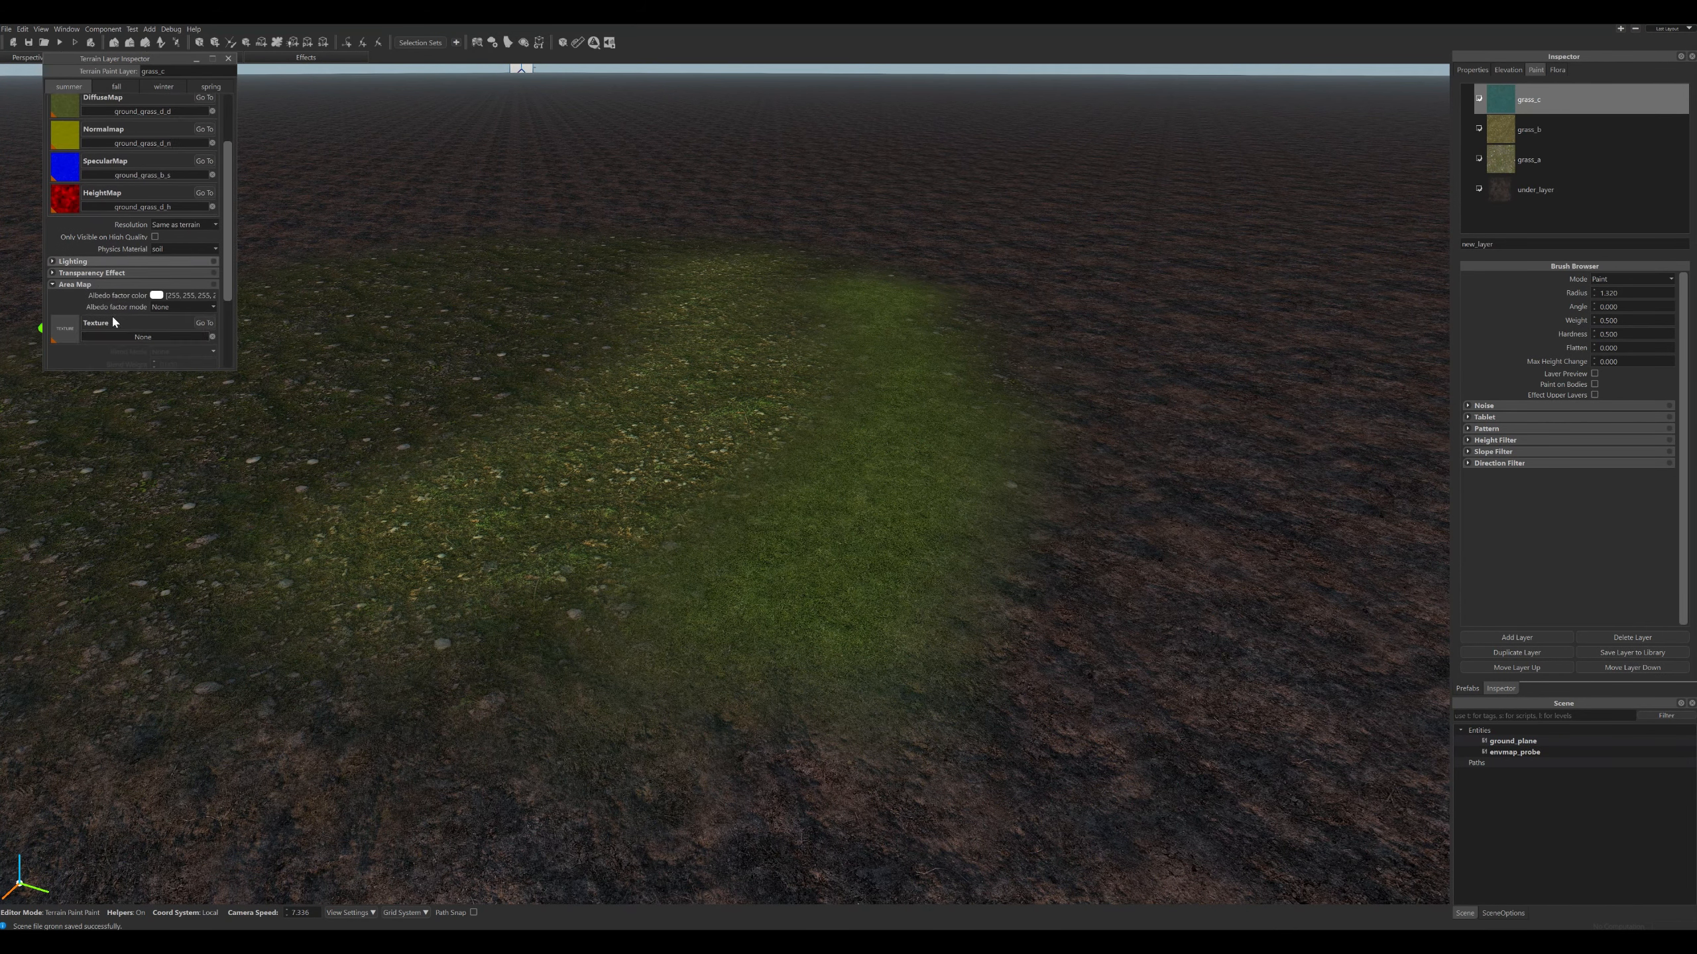
scroll(112, 322, down, 1)
click(155, 268)
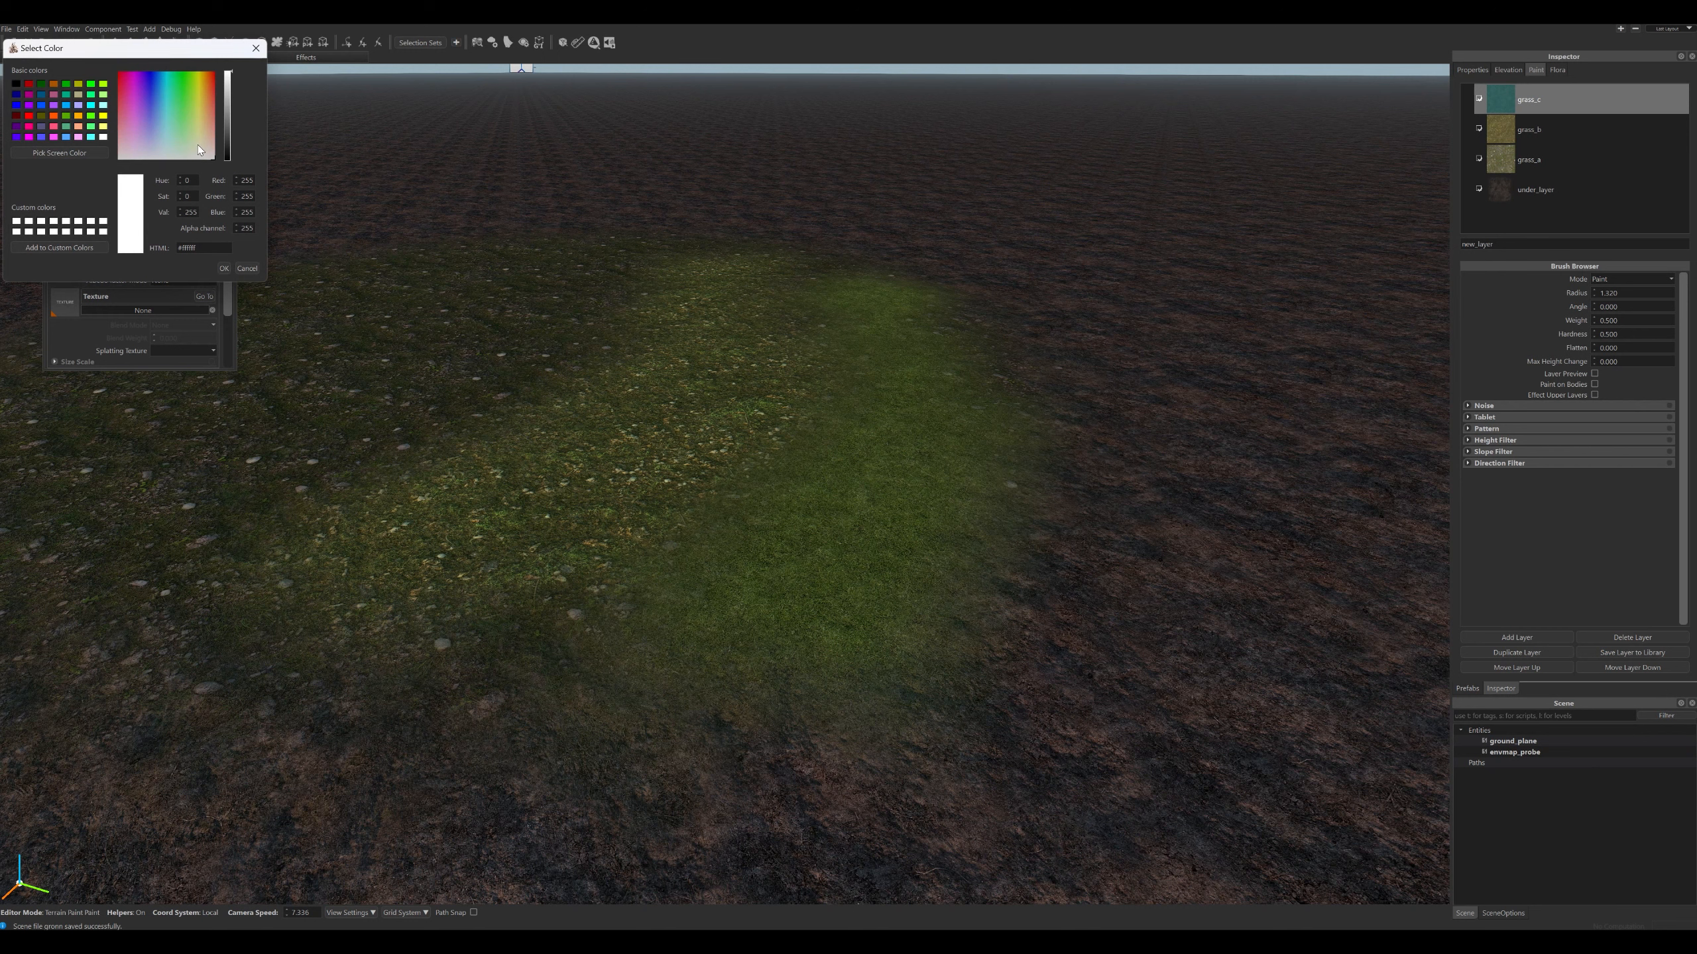
drag(198, 144, 194, 143)
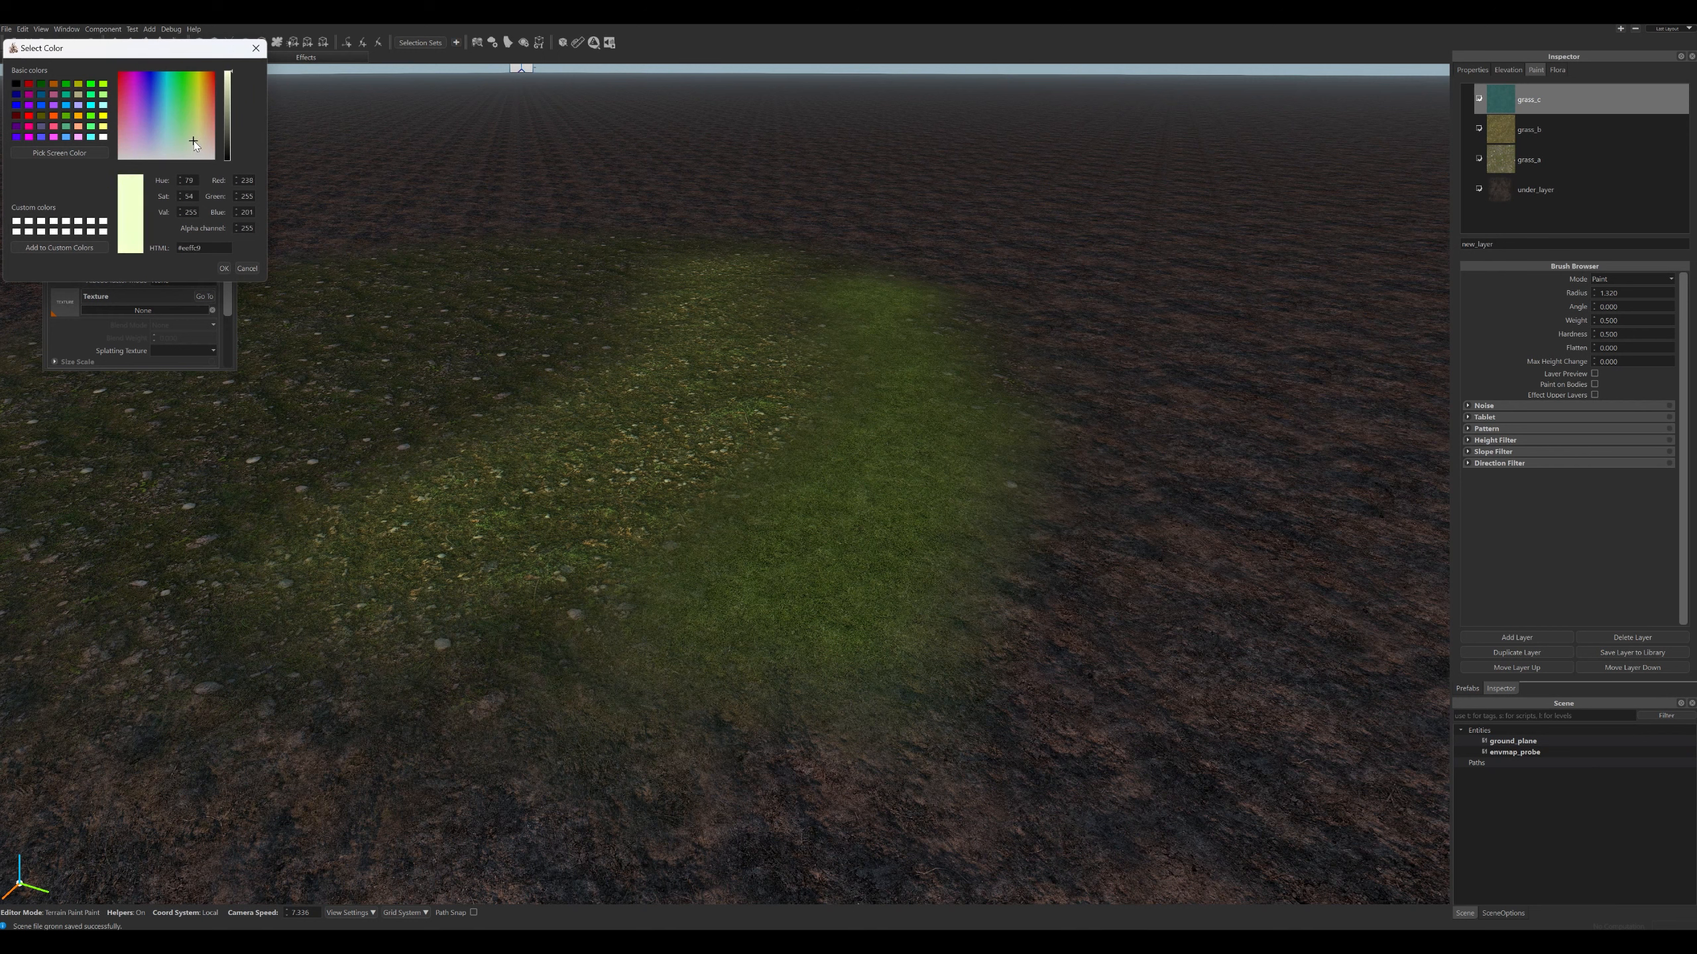
click(223, 269)
click(170, 310)
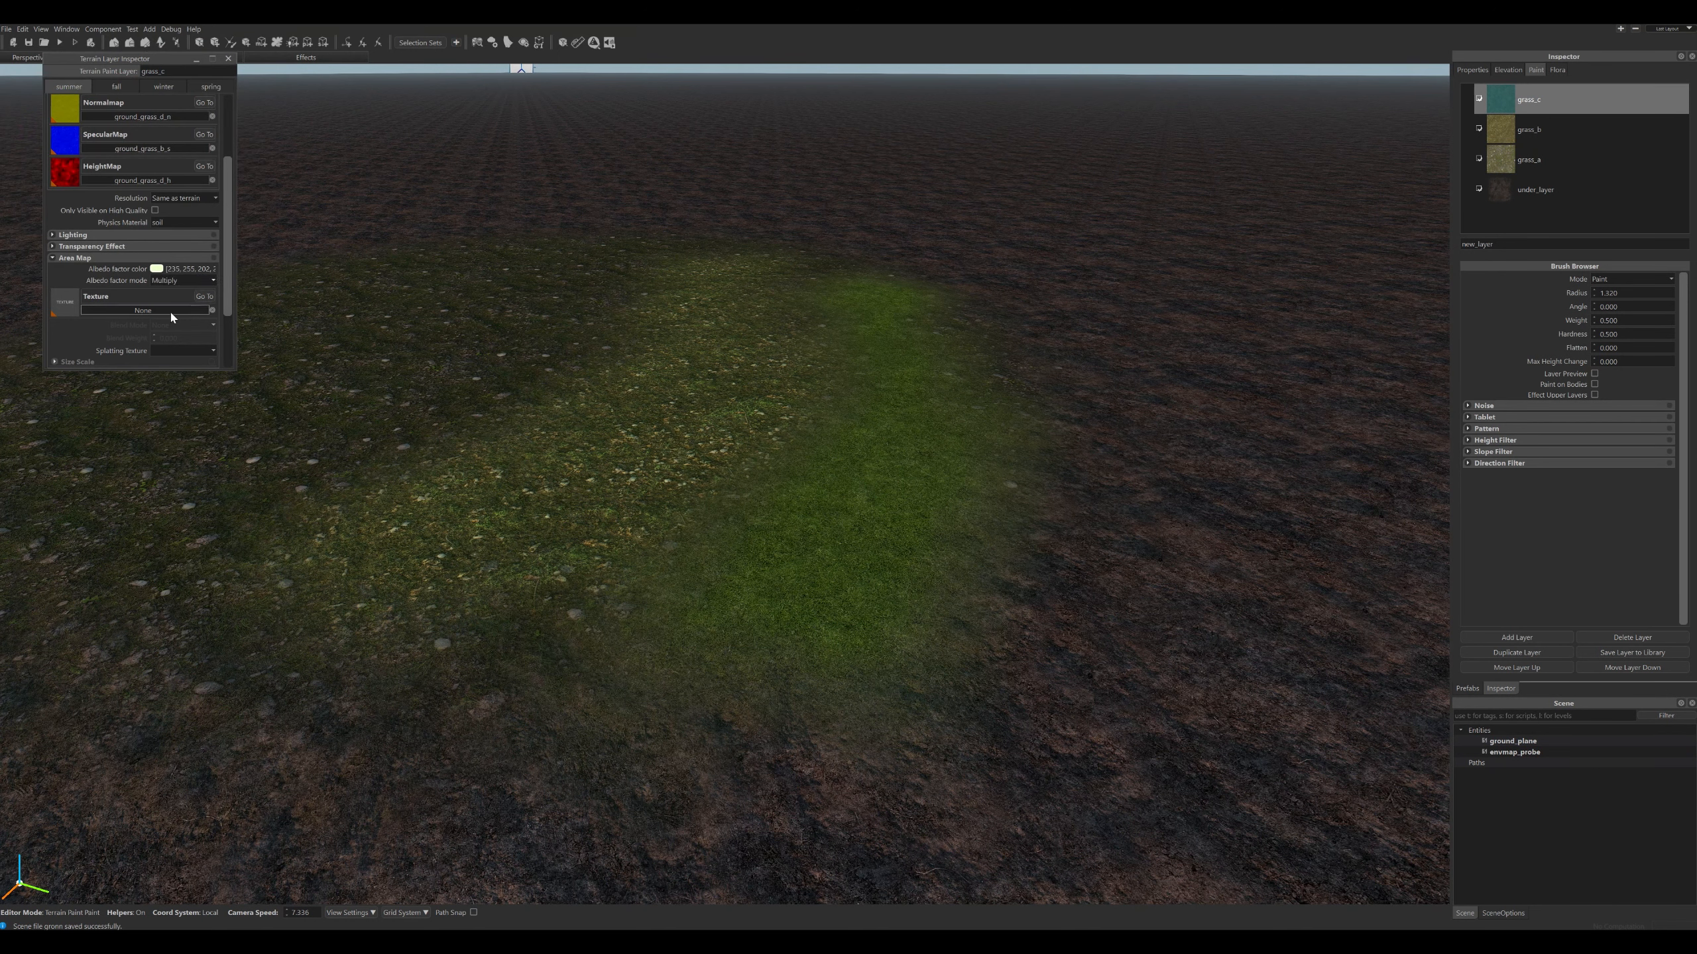
click(157, 268)
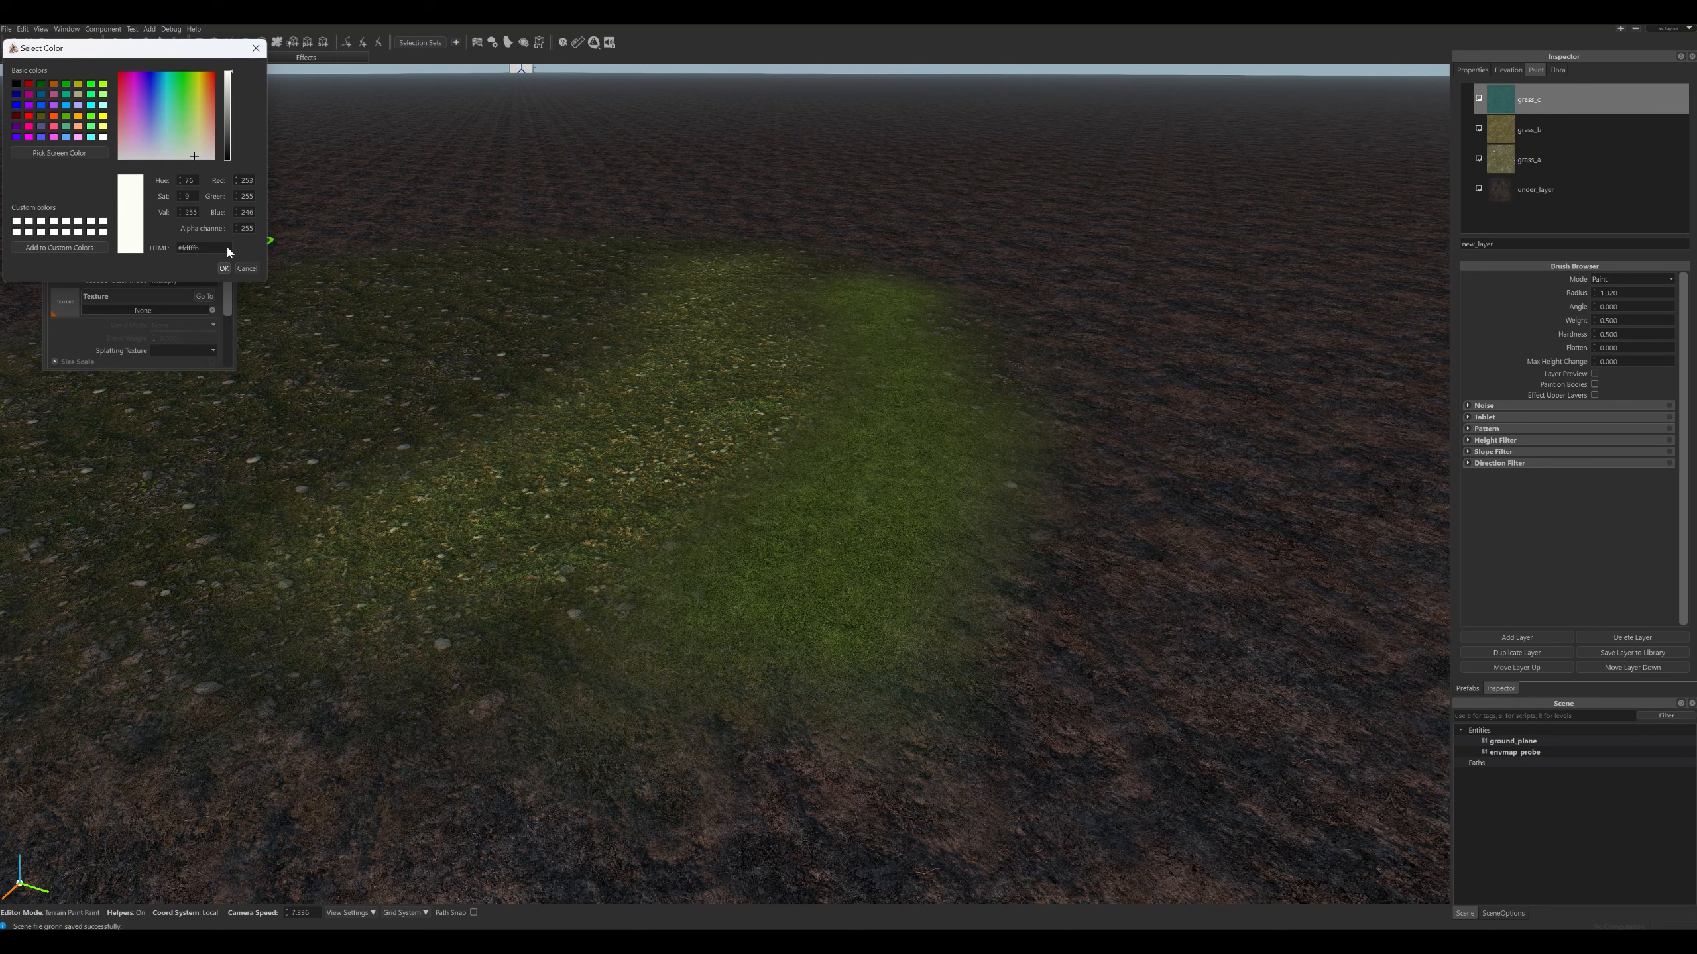
click(225, 269)
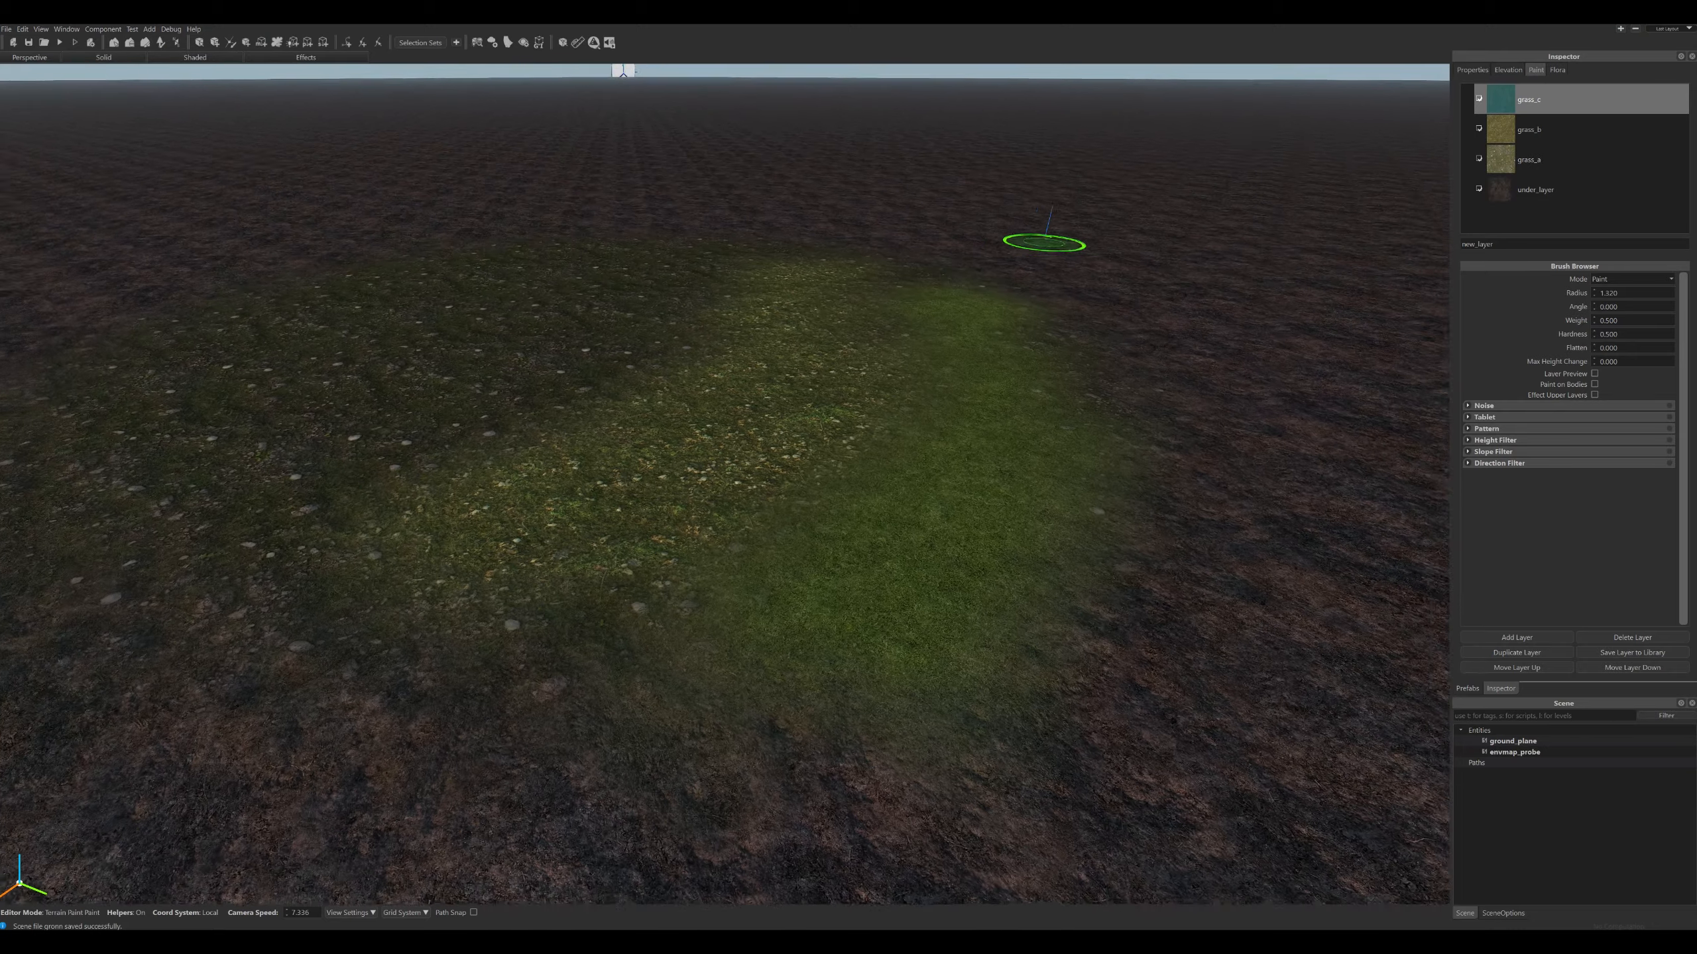
Examine the three painted grass layers from closer and farther viewpoints and compare their colours with the nordic landscape reference.
right_drag(1044, 242, 1044, 243)
key(s)
key(w)
key(w)
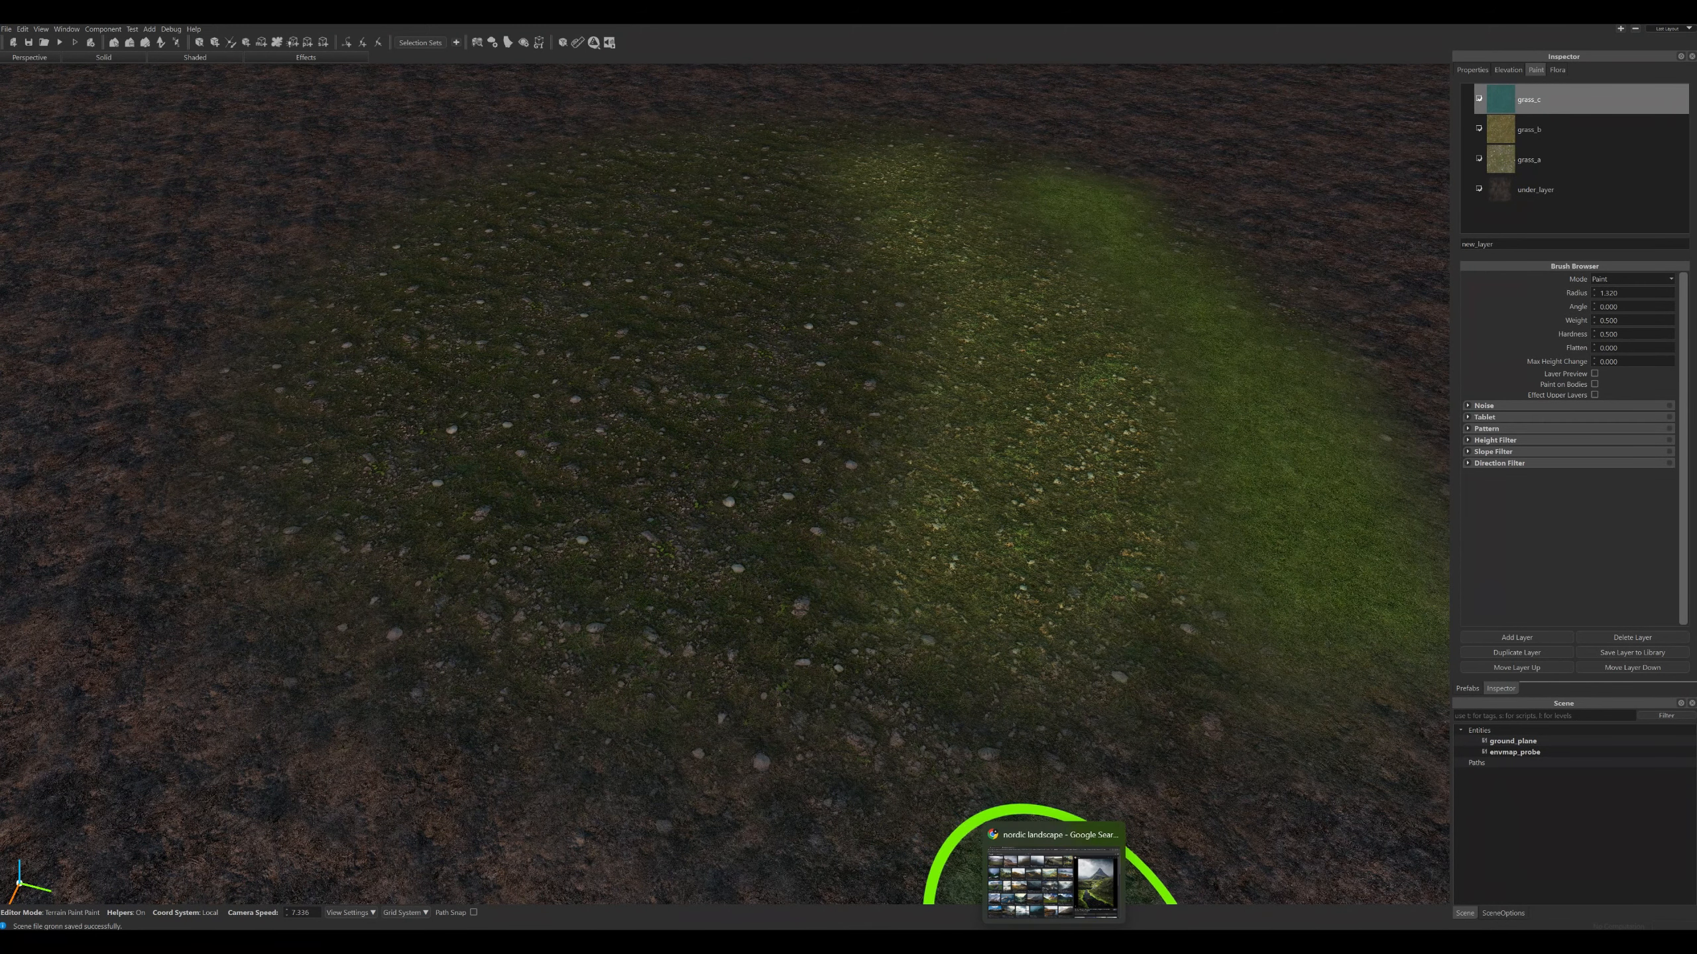
mouse_move(1083, 938)
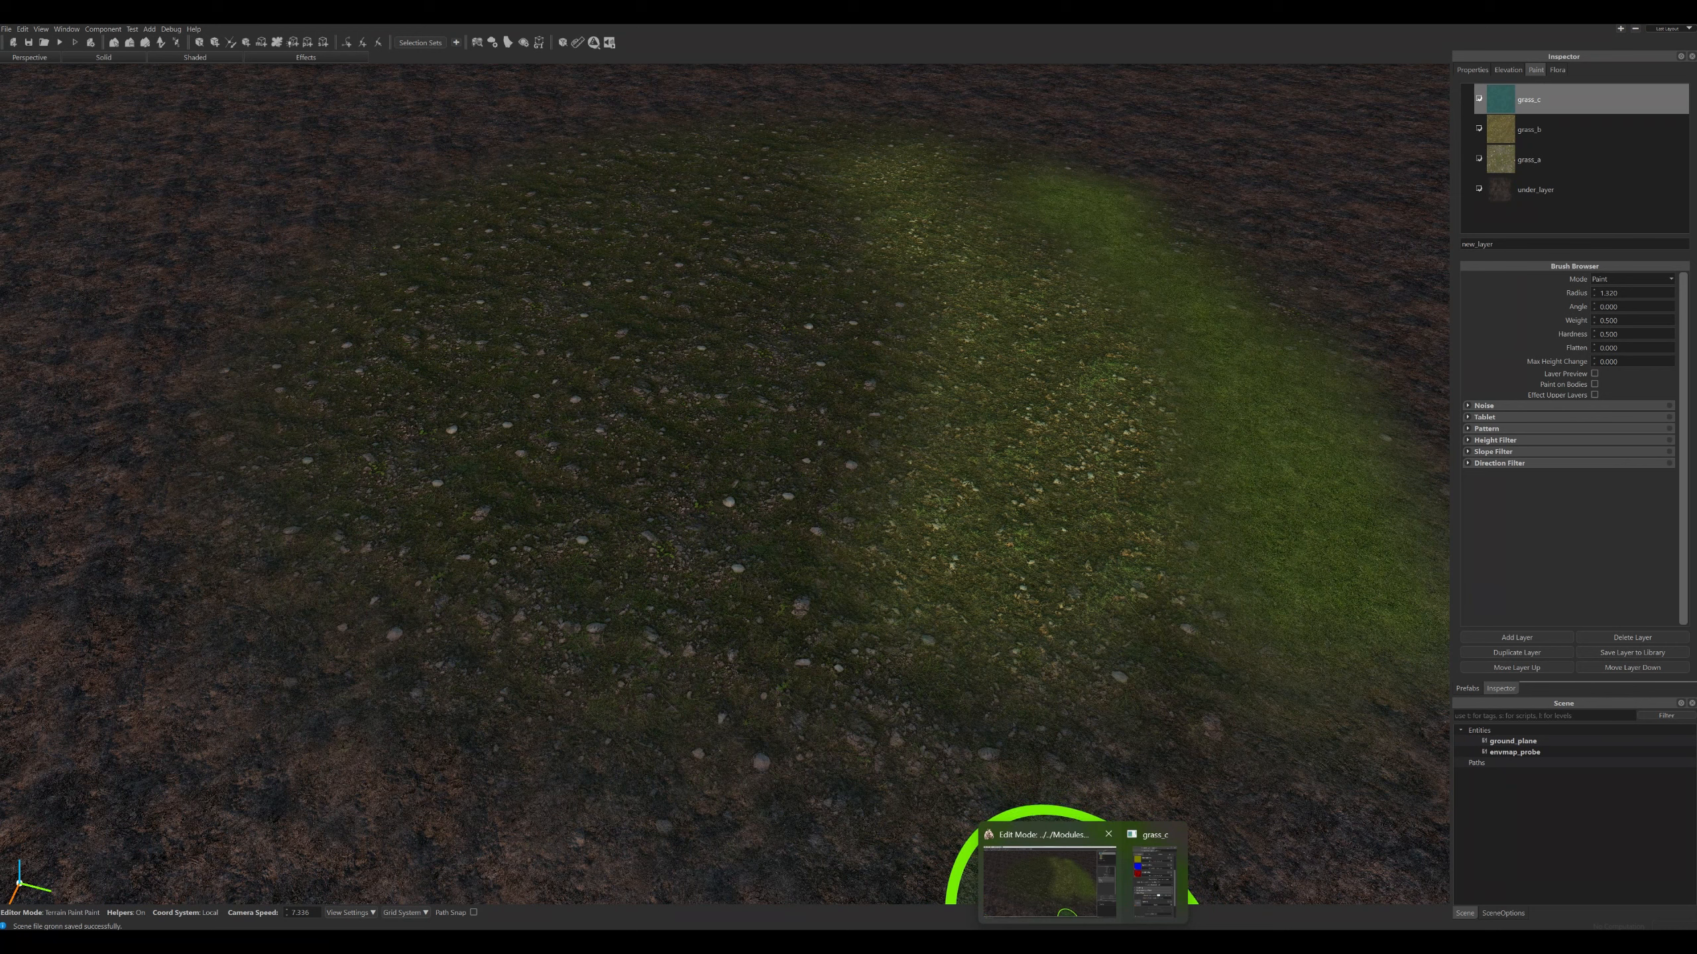
click(1179, 820)
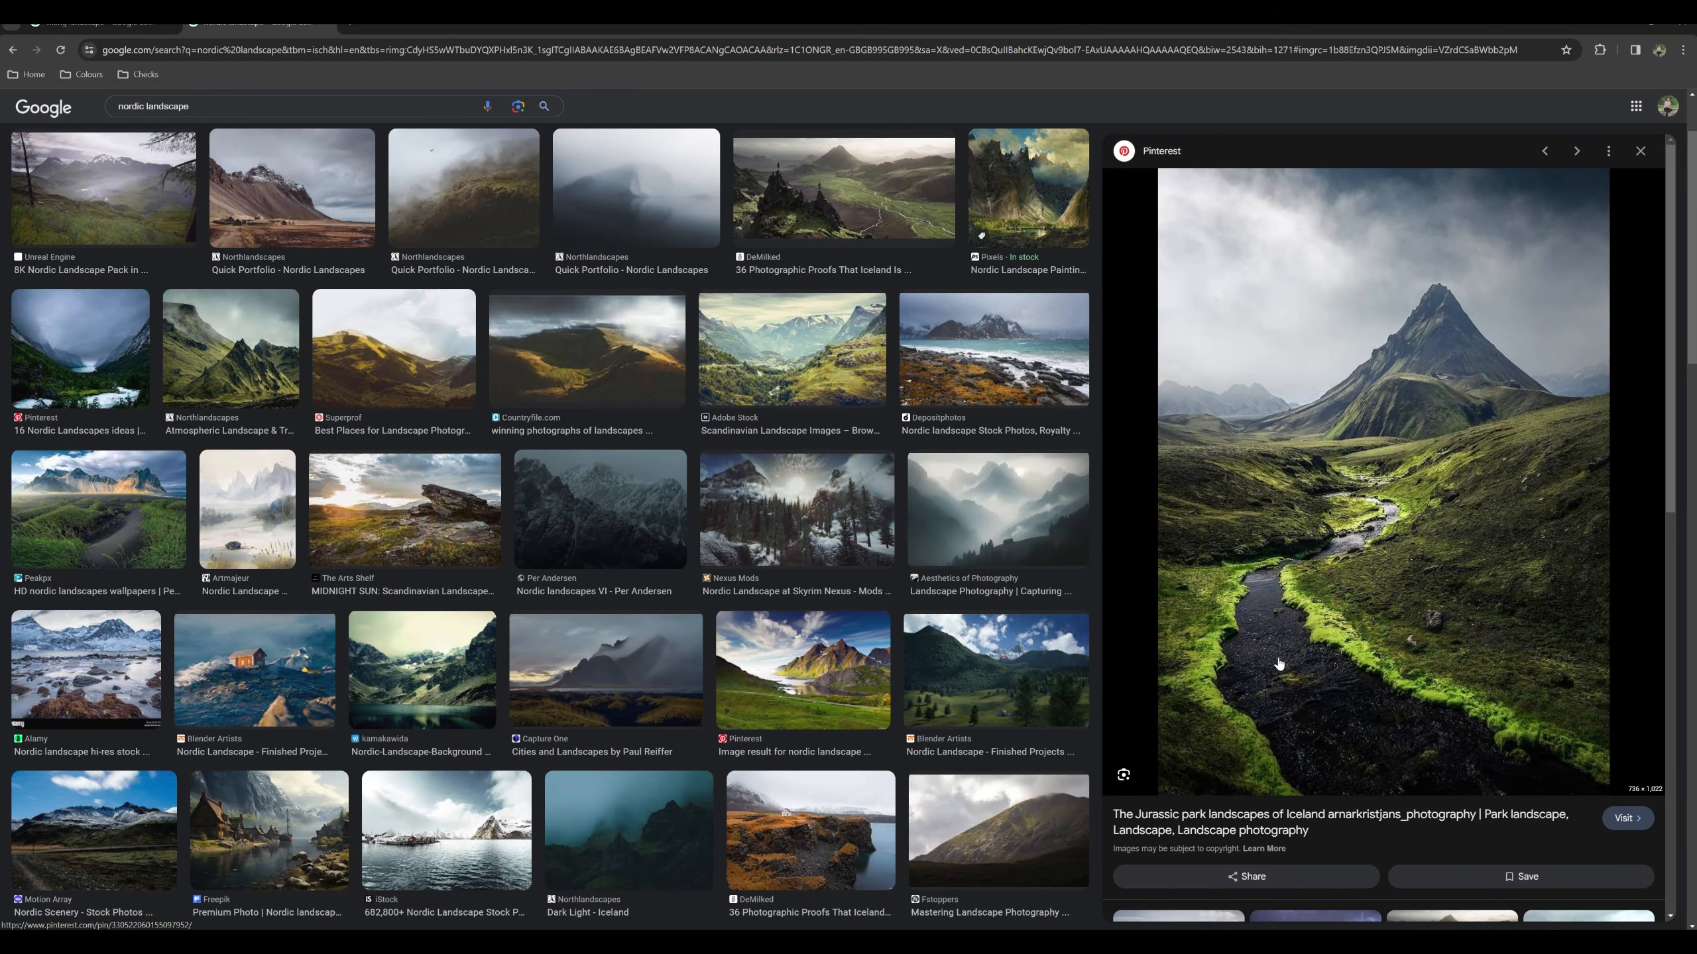
mouse_move(1083, 938)
click(1042, 869)
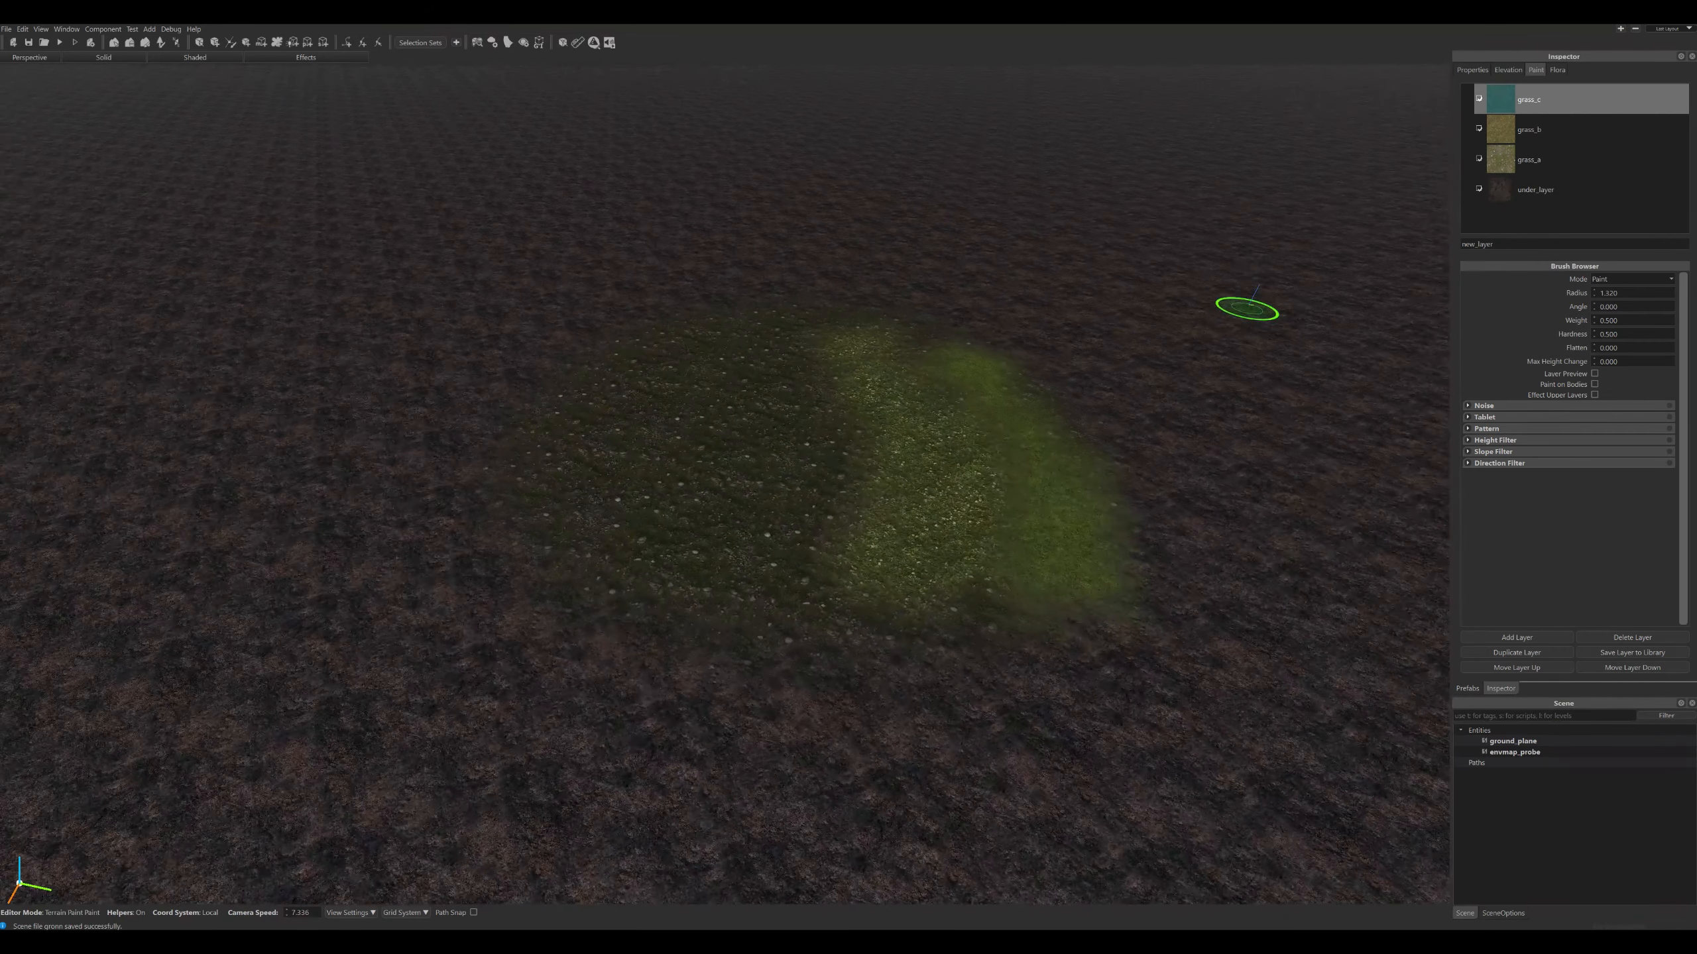
scroll(1251, 305, up, 2)
click(1071, 939)
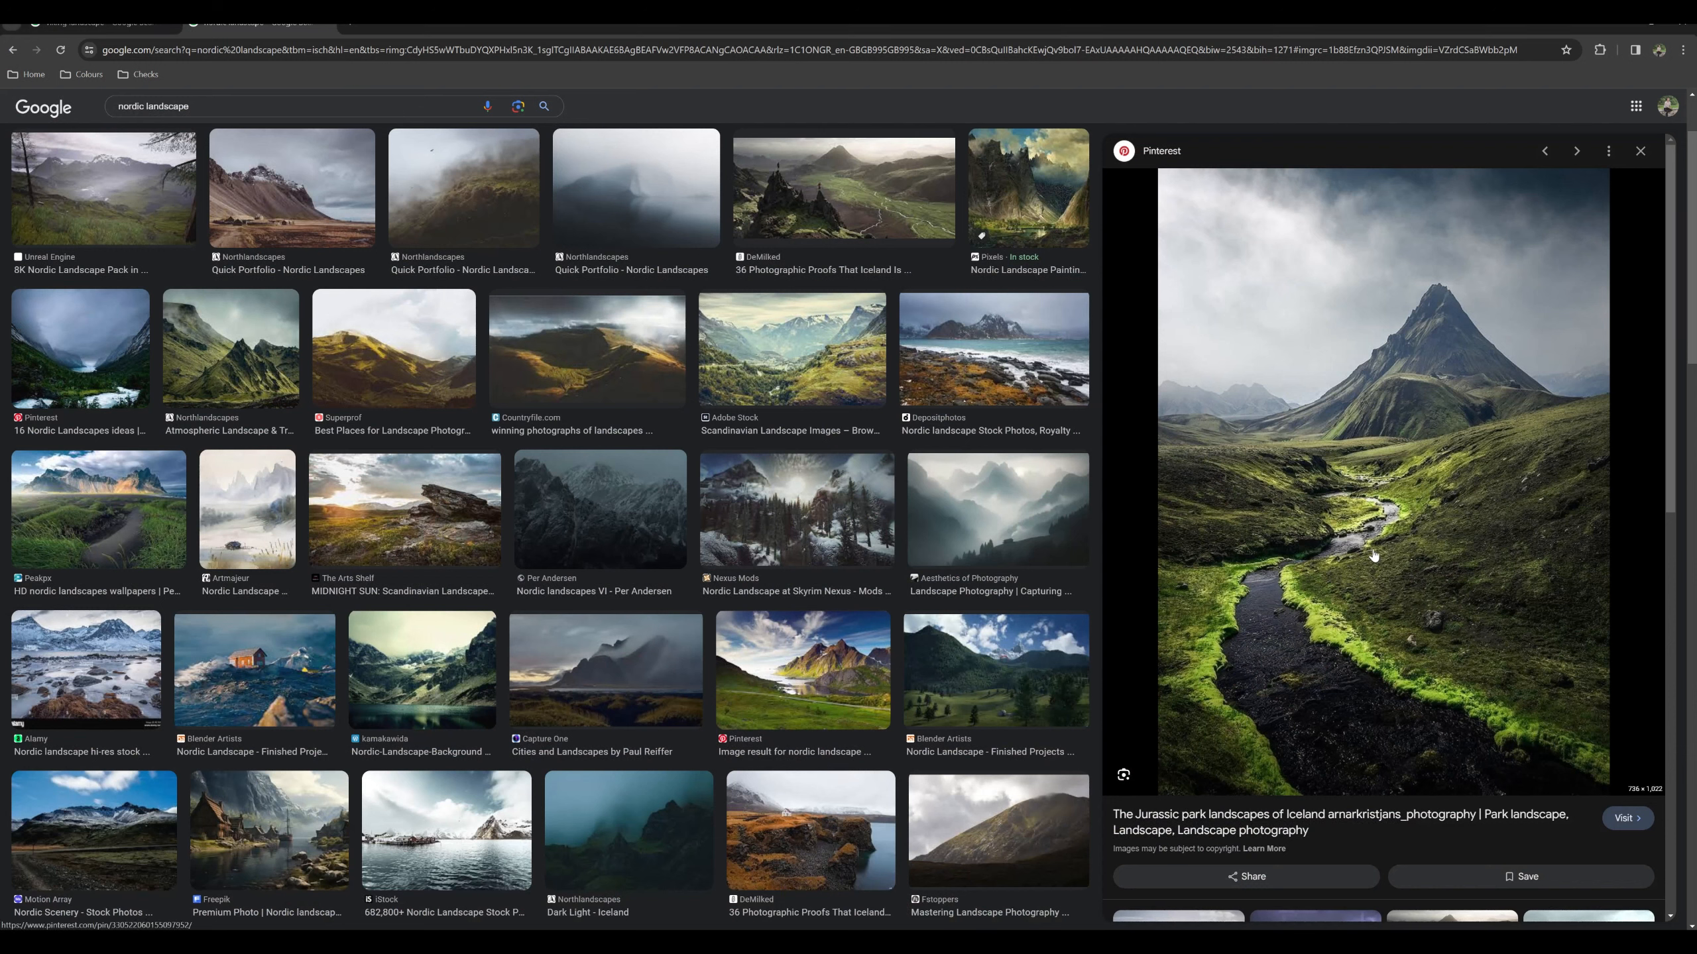
mouse_move(1122, 872)
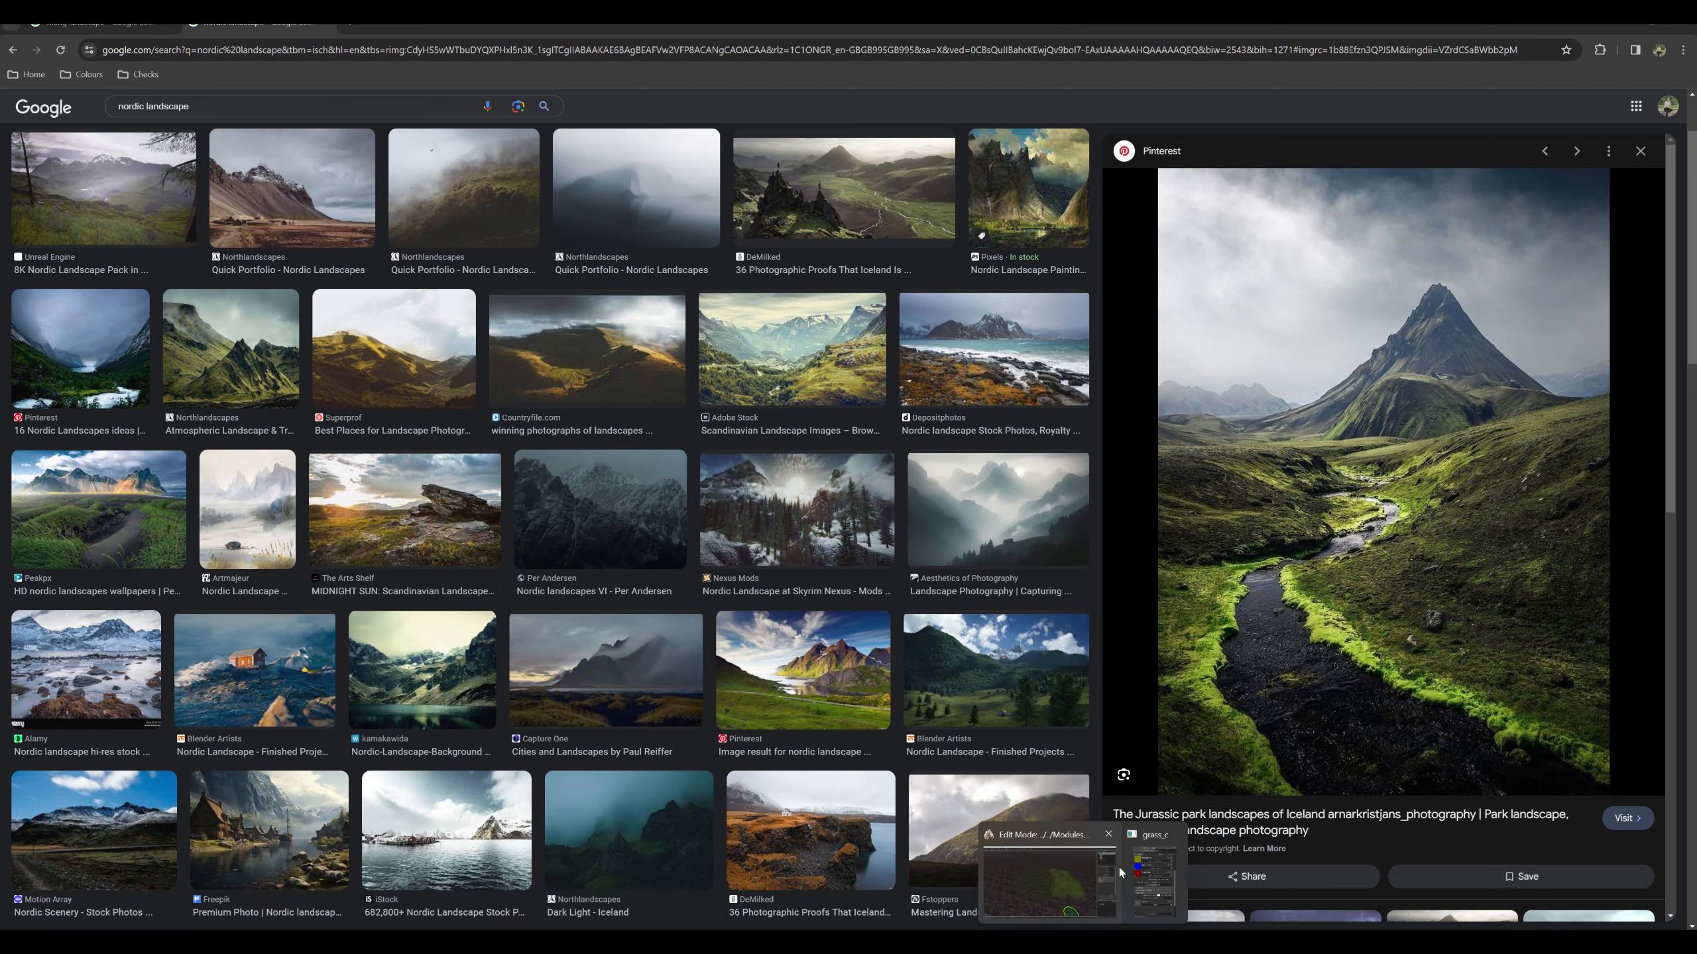
click(1057, 874)
Open the under_layer's settings and try the ground_forest_c_d and ground_forest_b_d diffuse textures on it.
double_click(1515, 195)
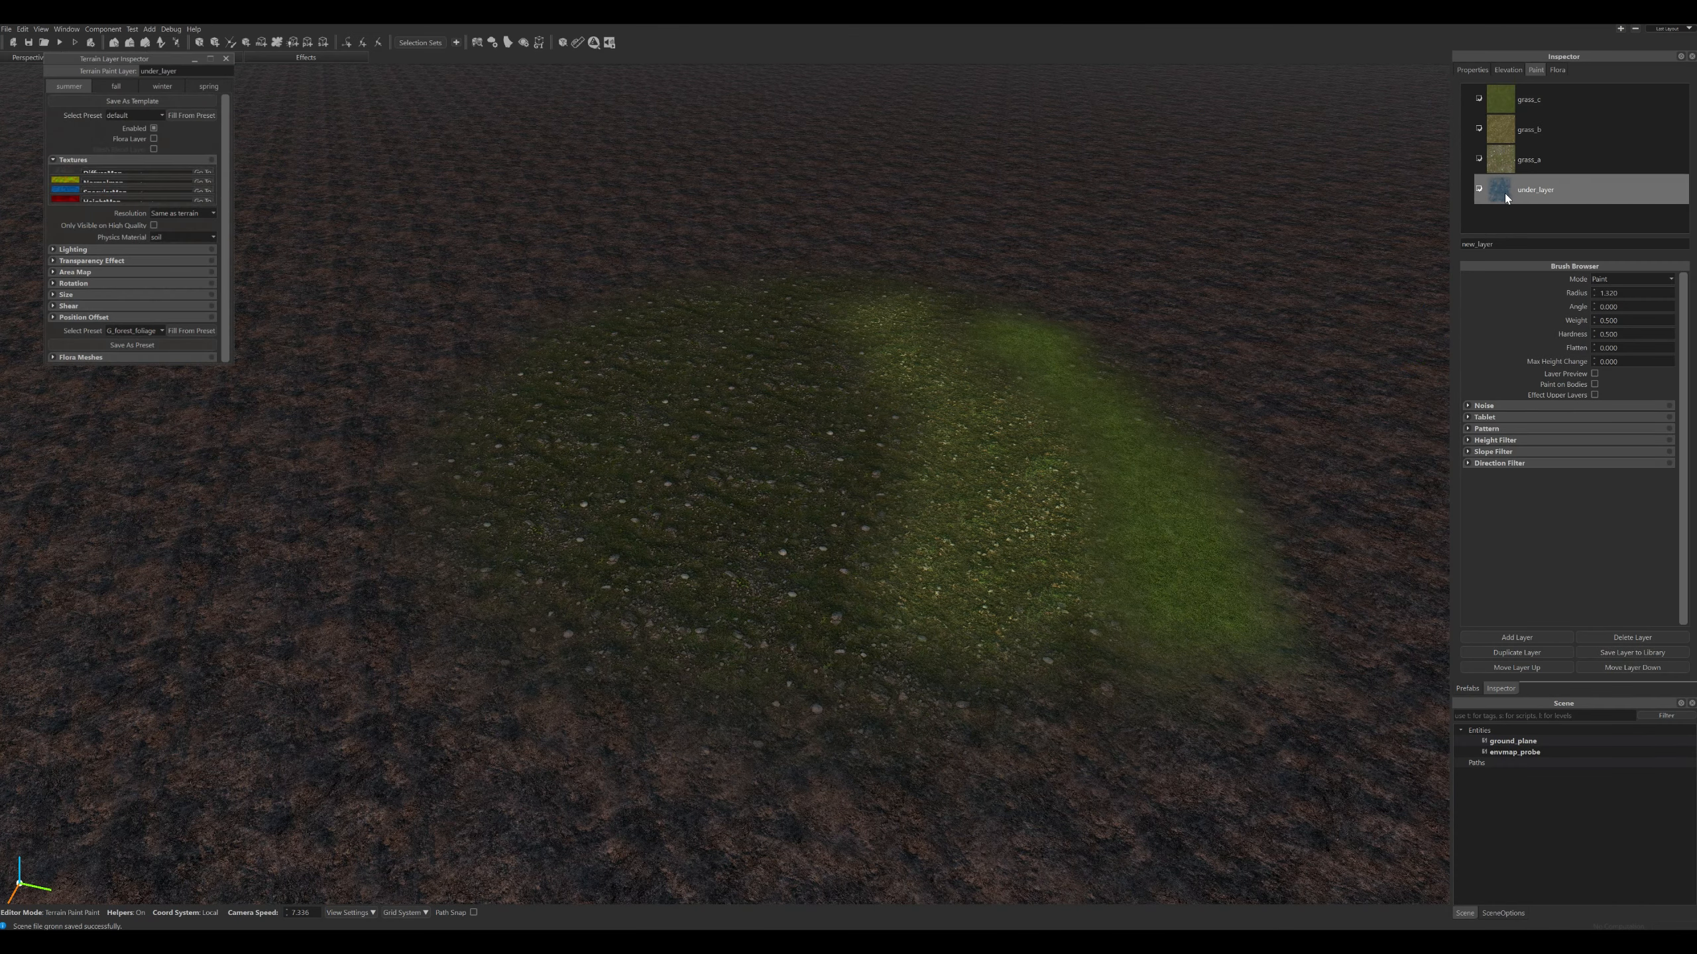
click(144, 190)
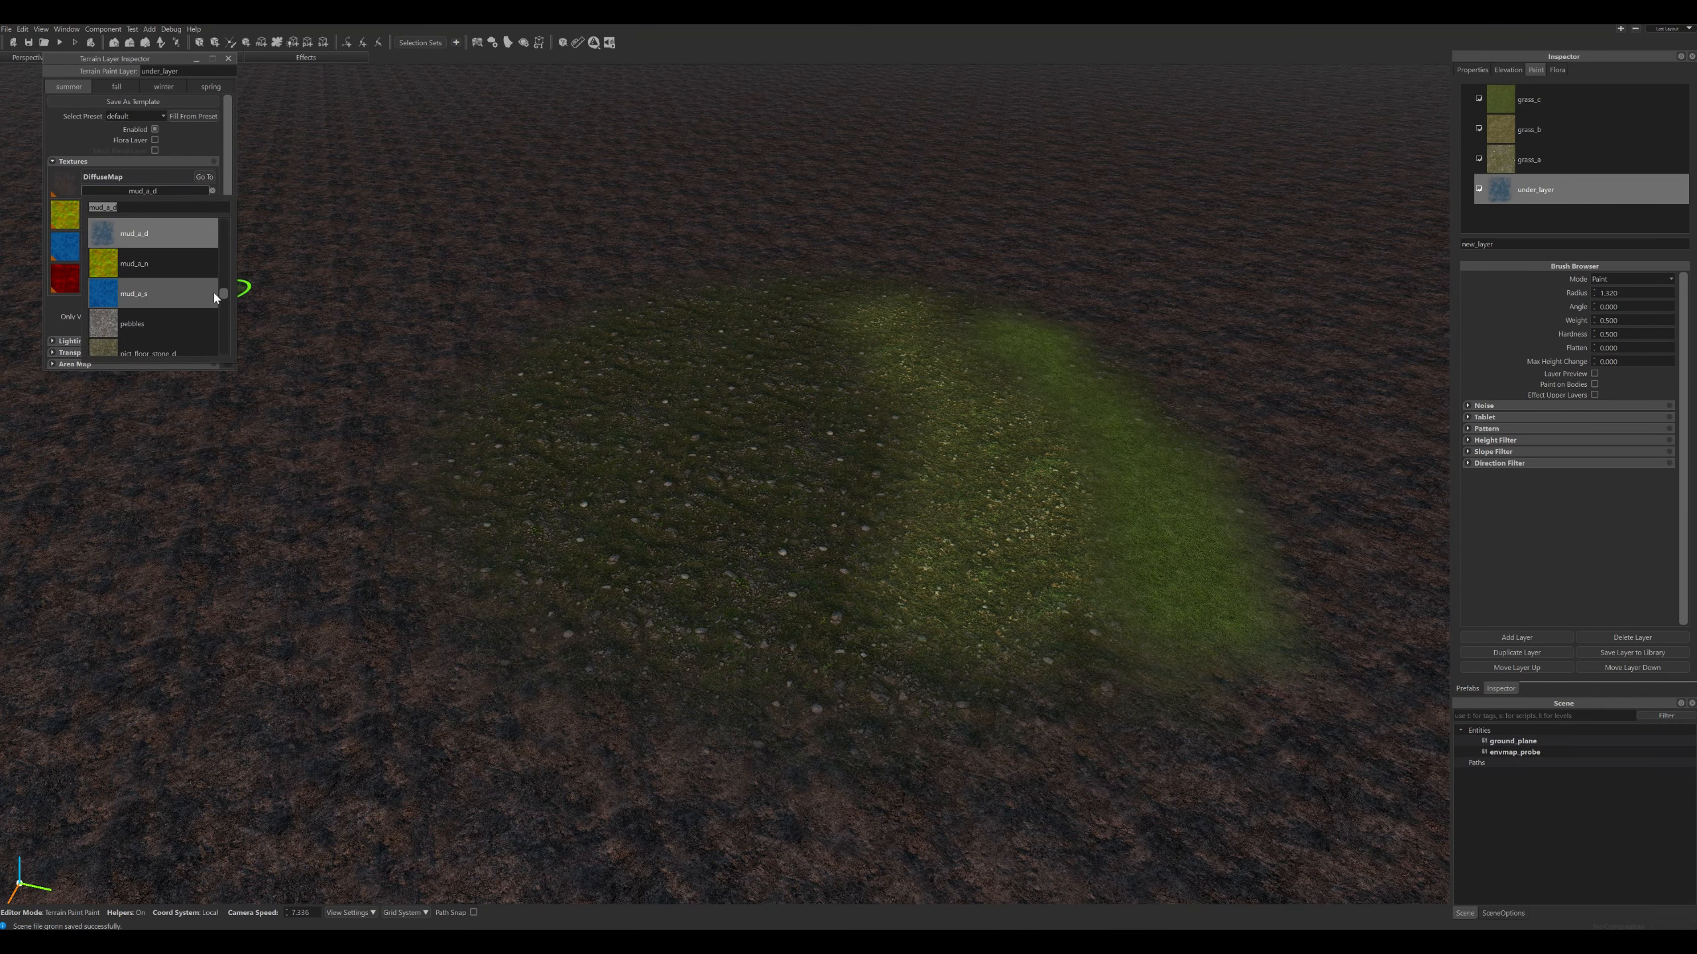
drag(223, 293, 237, 259)
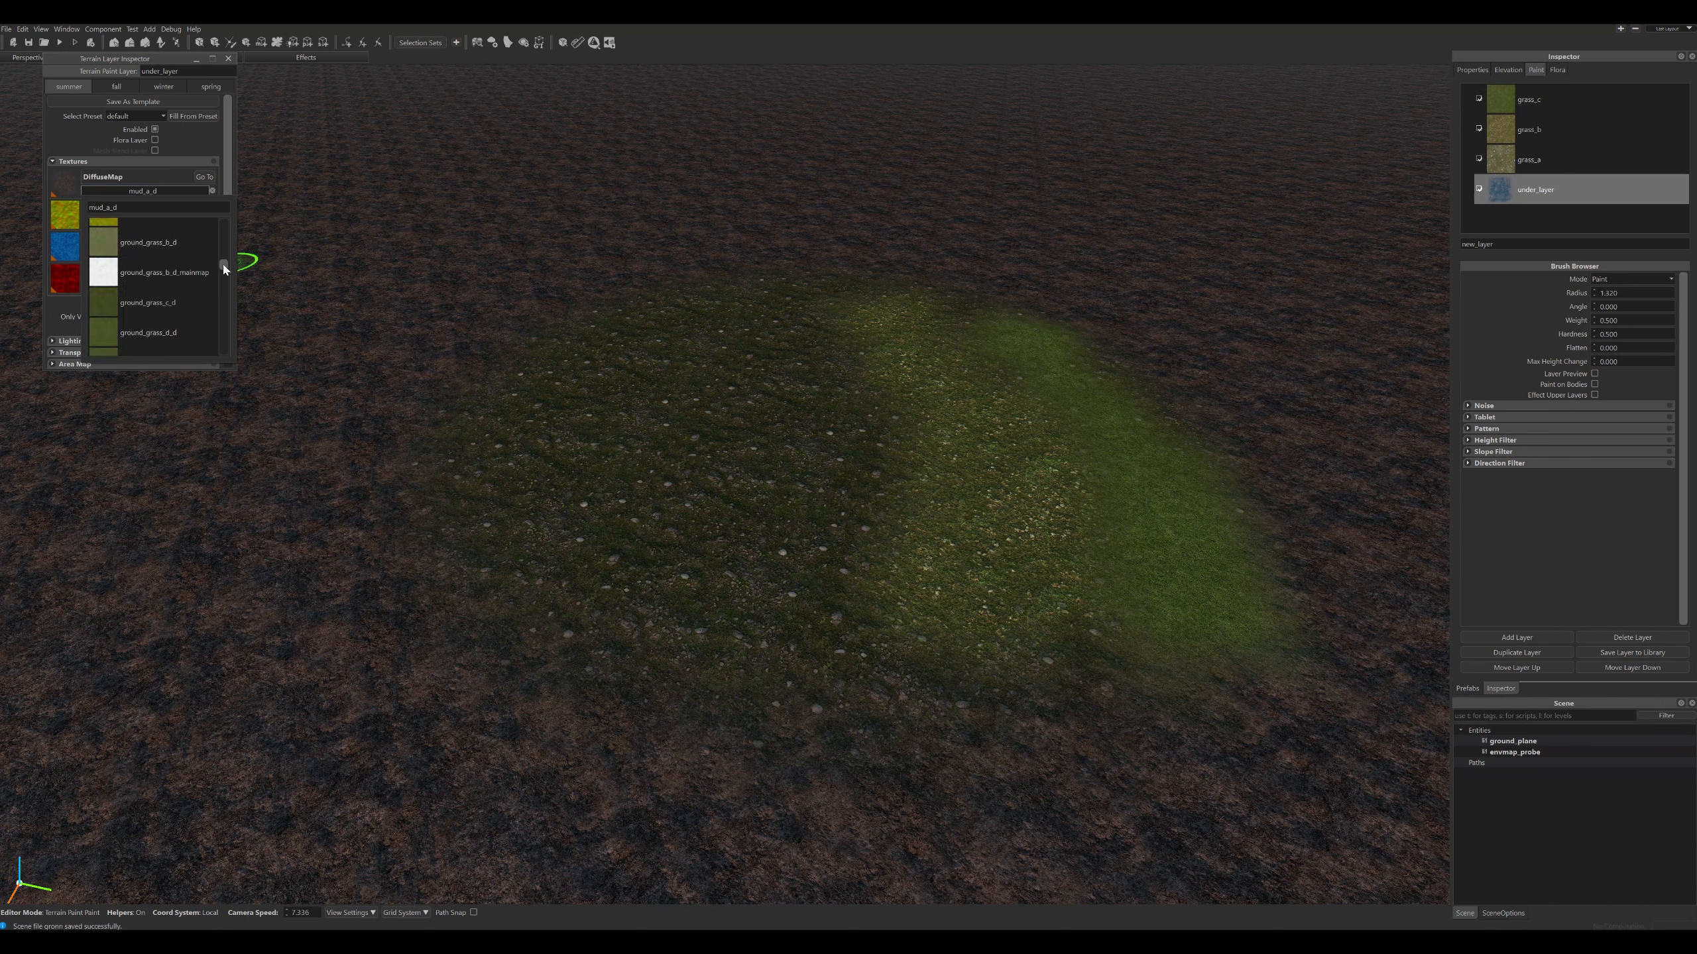
scroll(146, 275, down, 1)
click(148, 280)
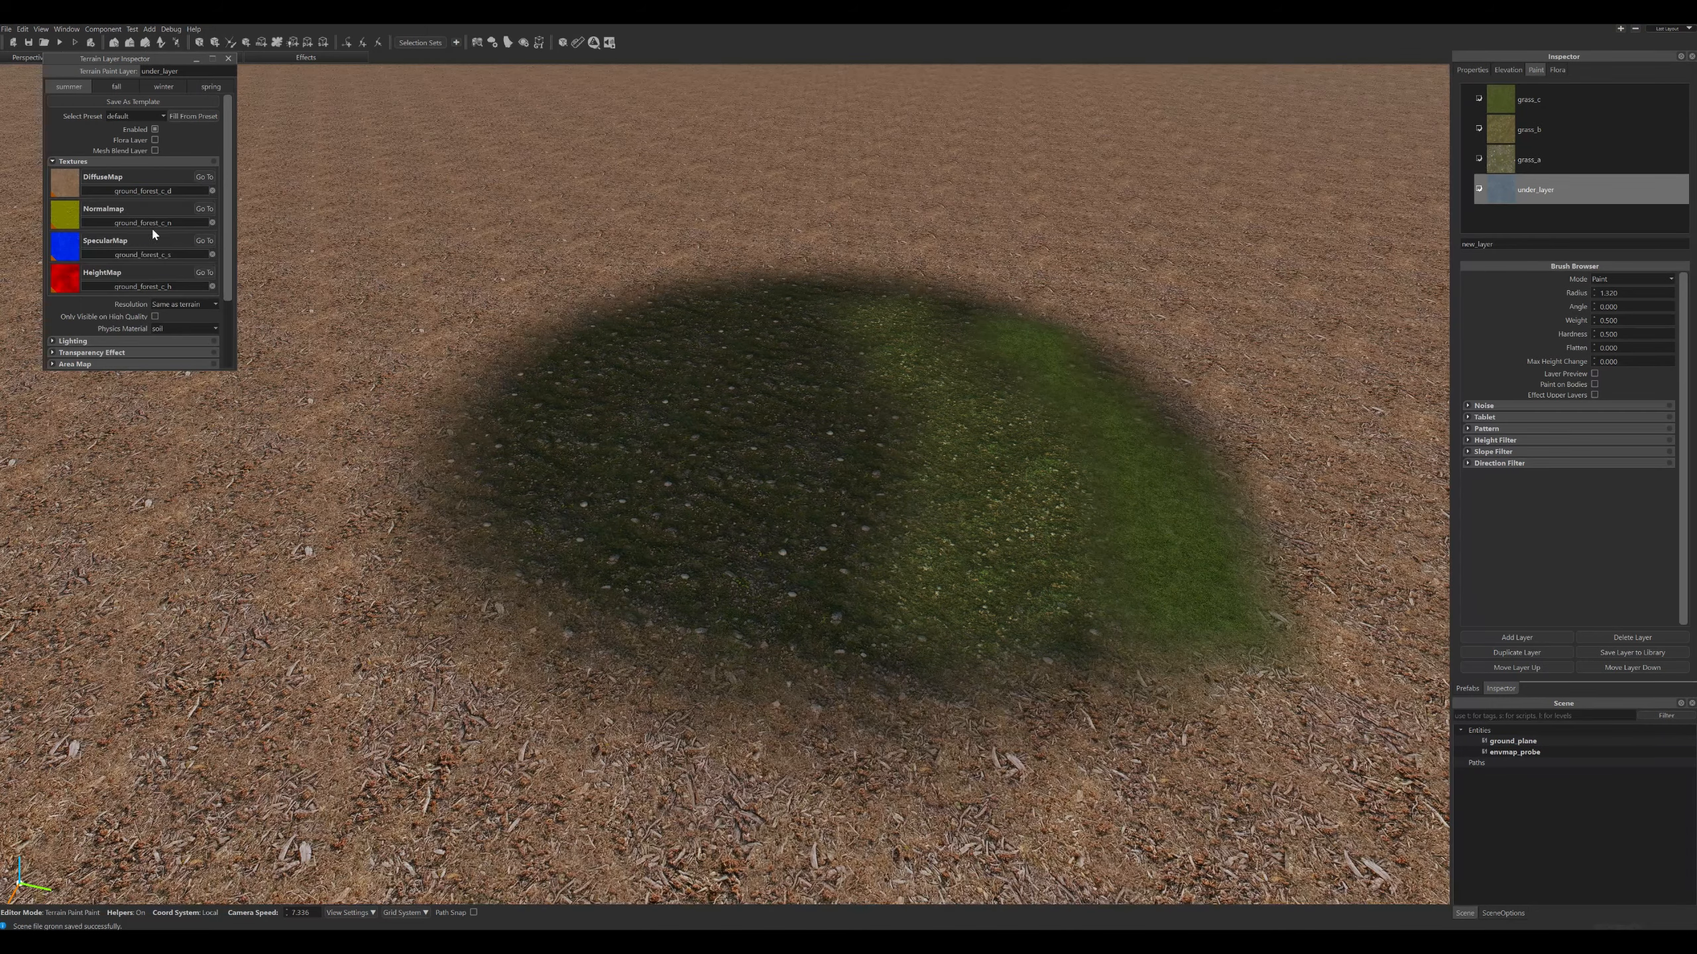
click(142, 221)
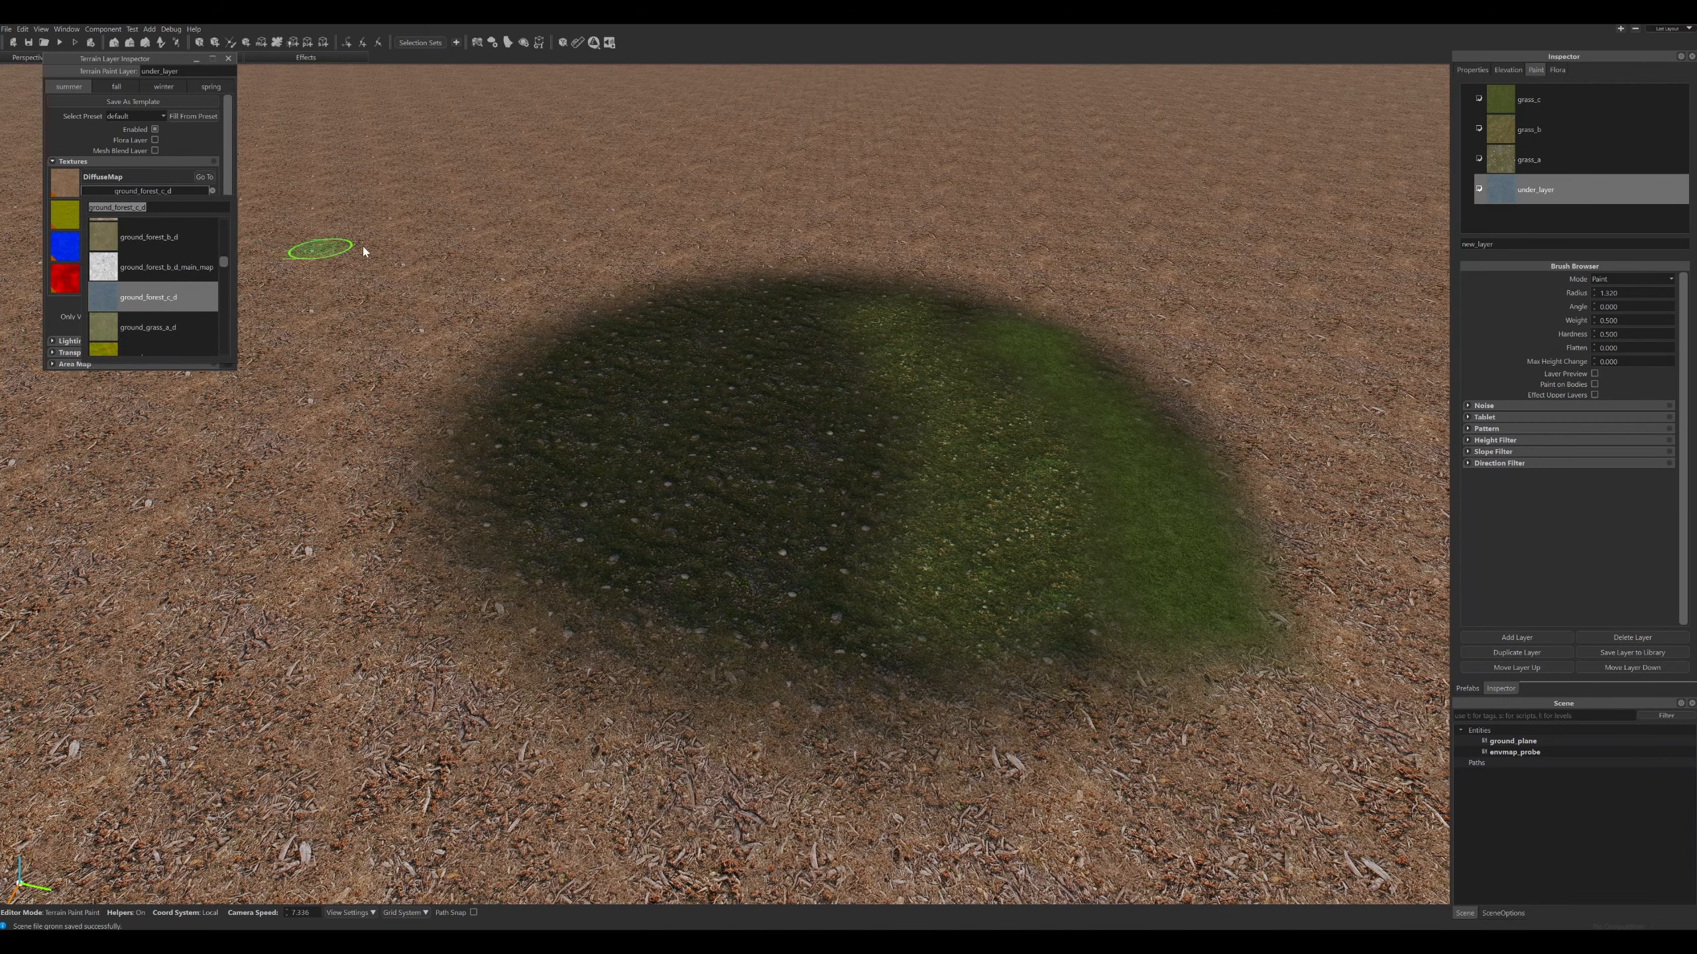
click(148, 238)
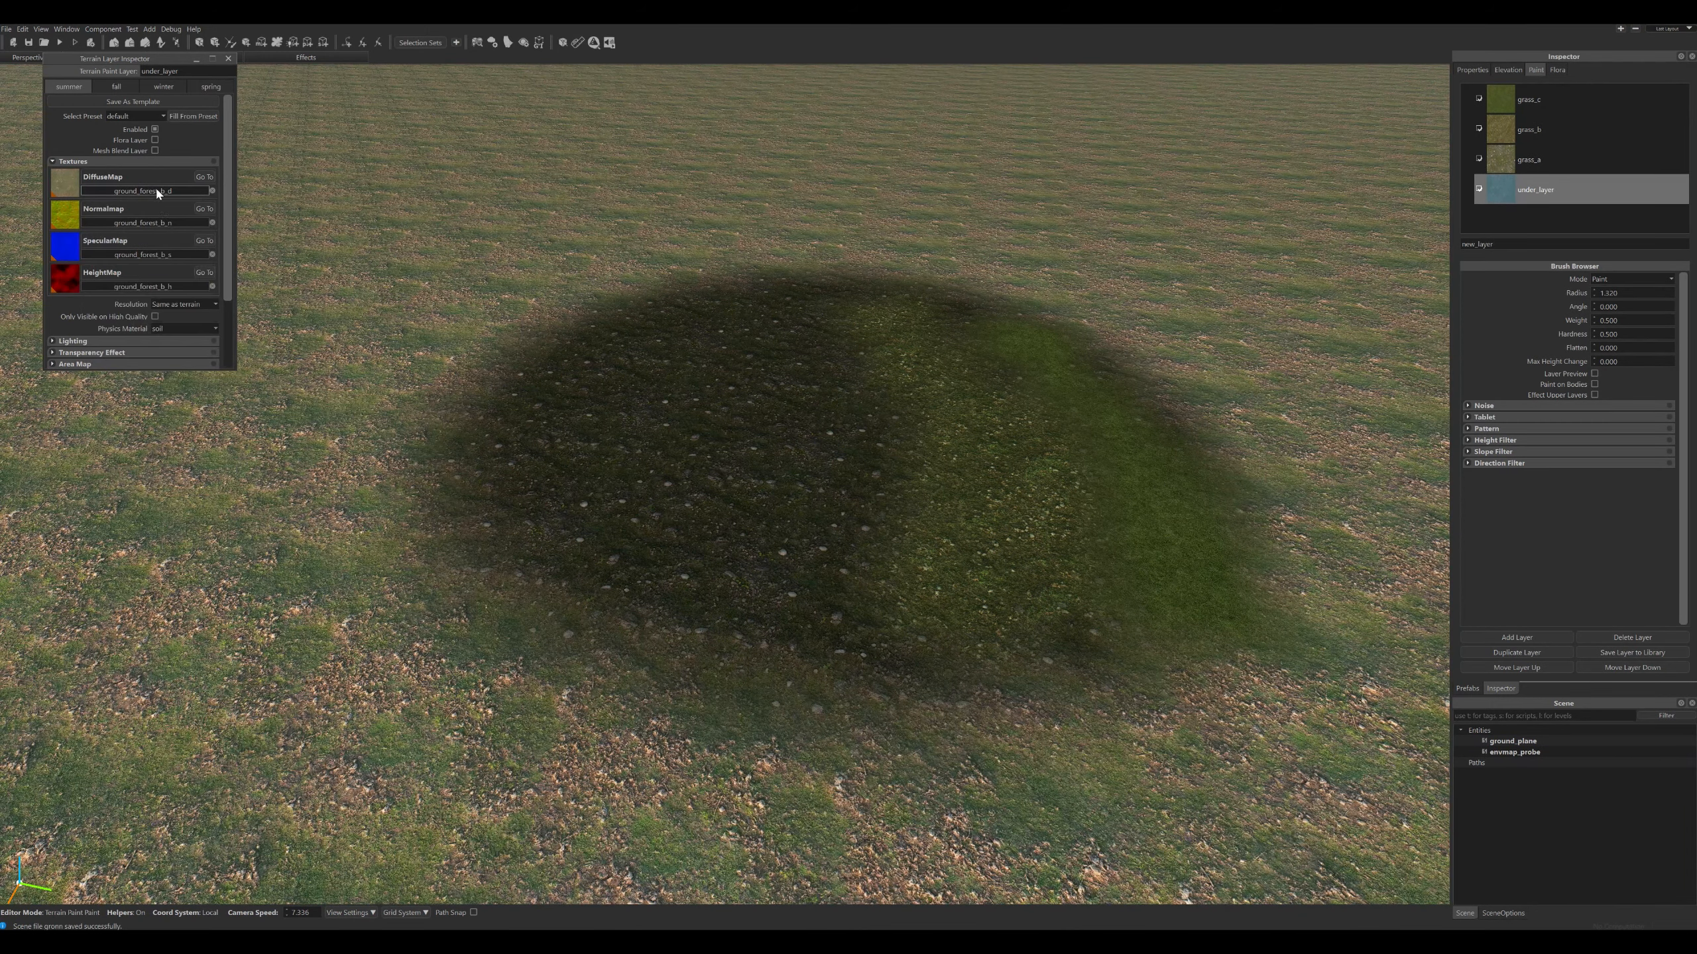
Try the ground_floor_b_d and ground_grass_rock_a_d diffuse textures on the under_layer.
click(157, 191)
click(149, 260)
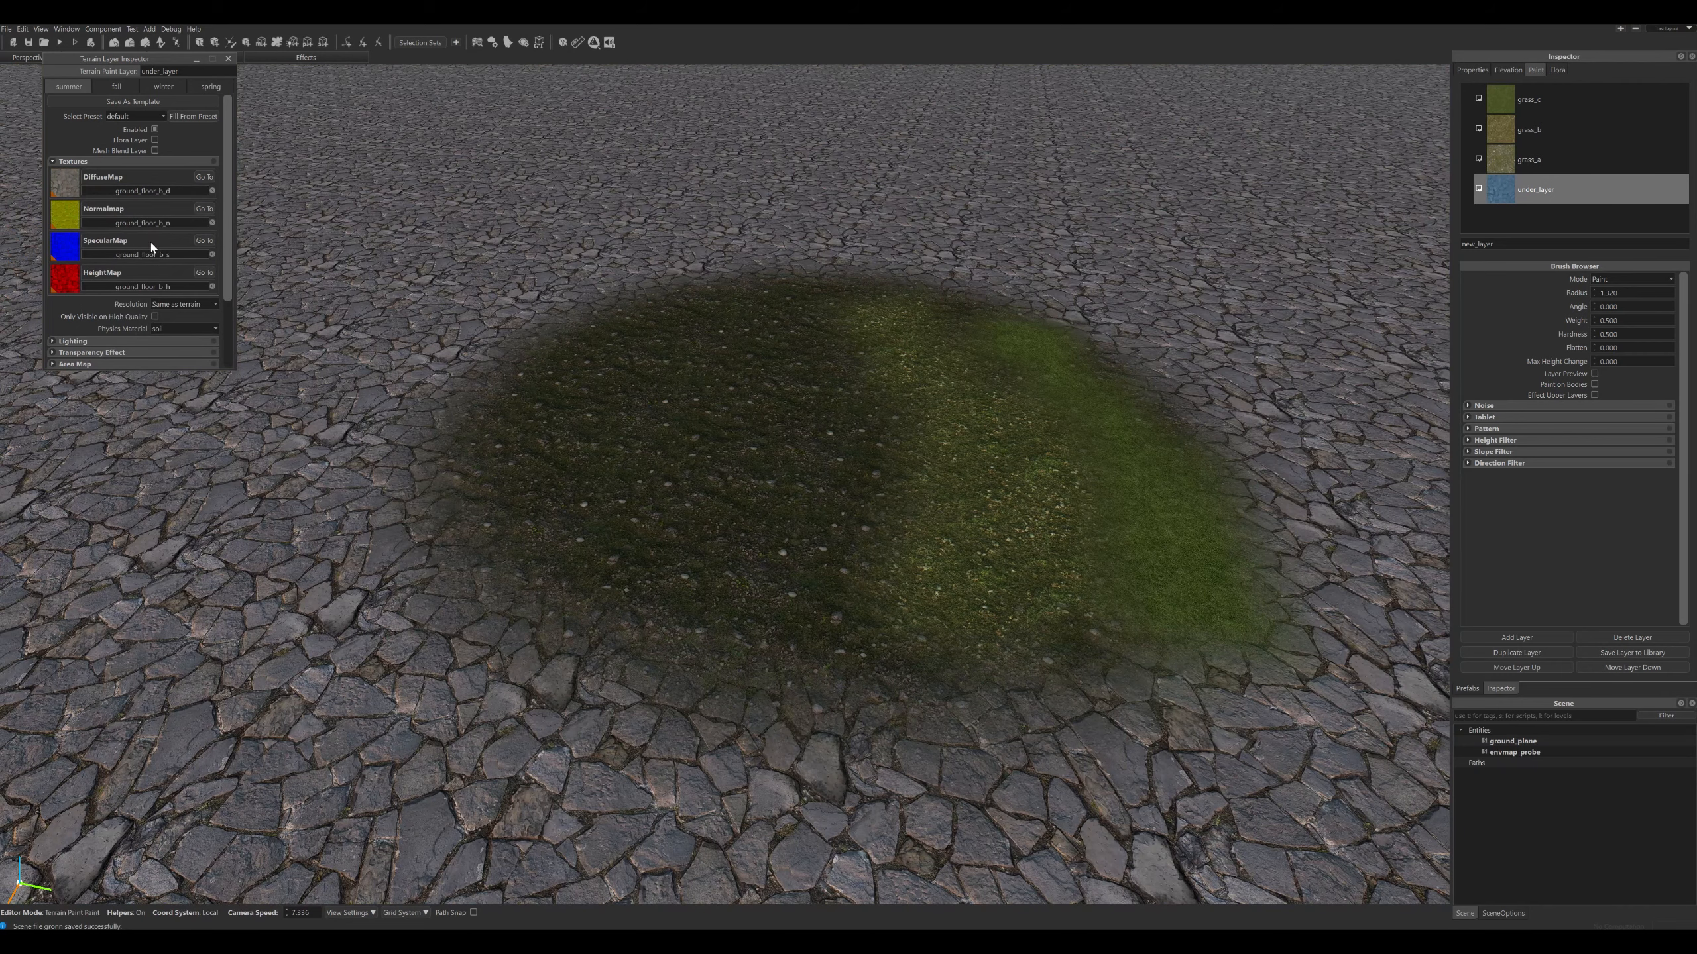
click(155, 190)
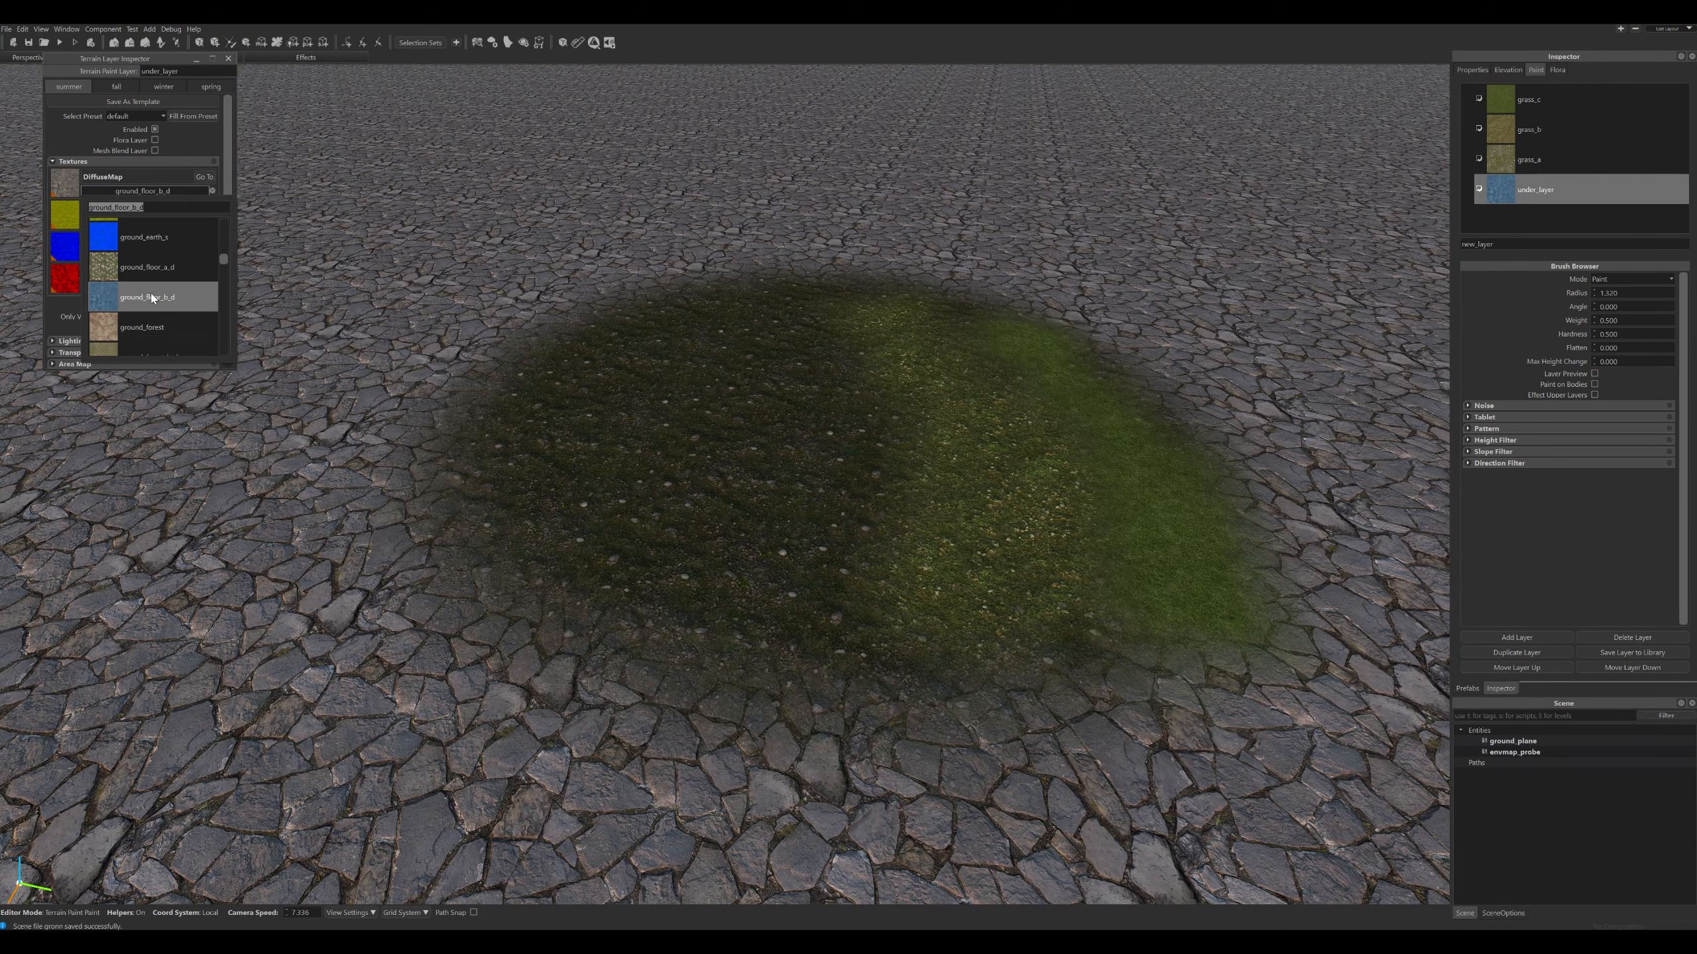
scroll(152, 307, down, 5)
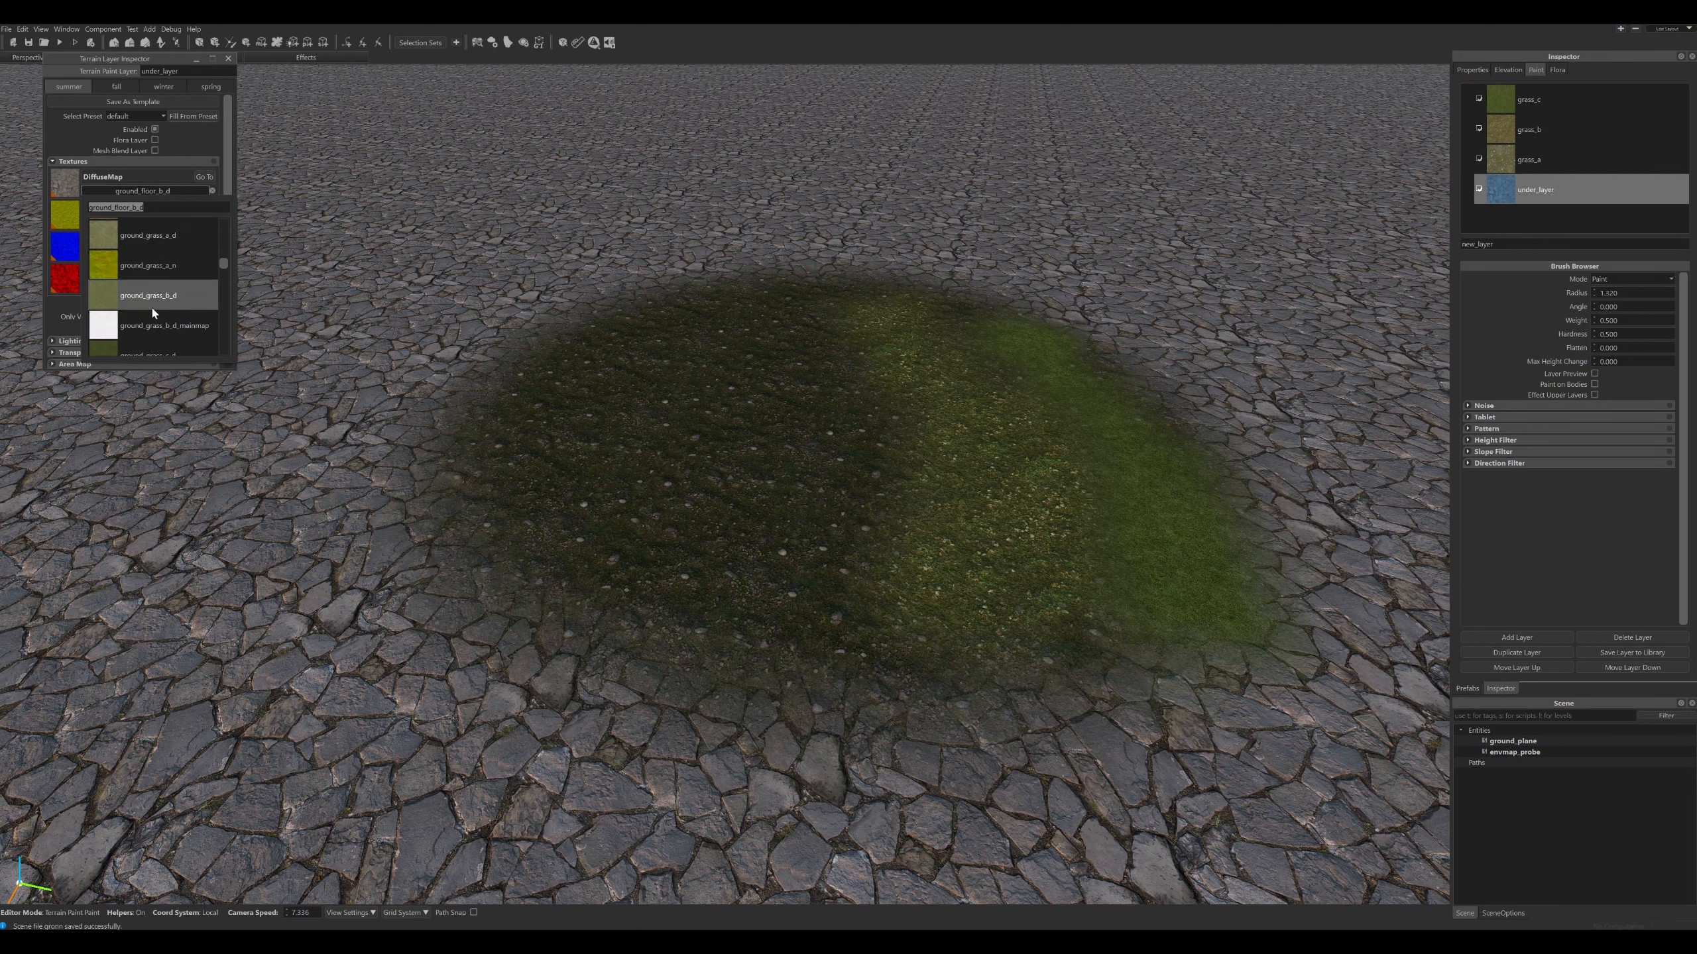
click(155, 285)
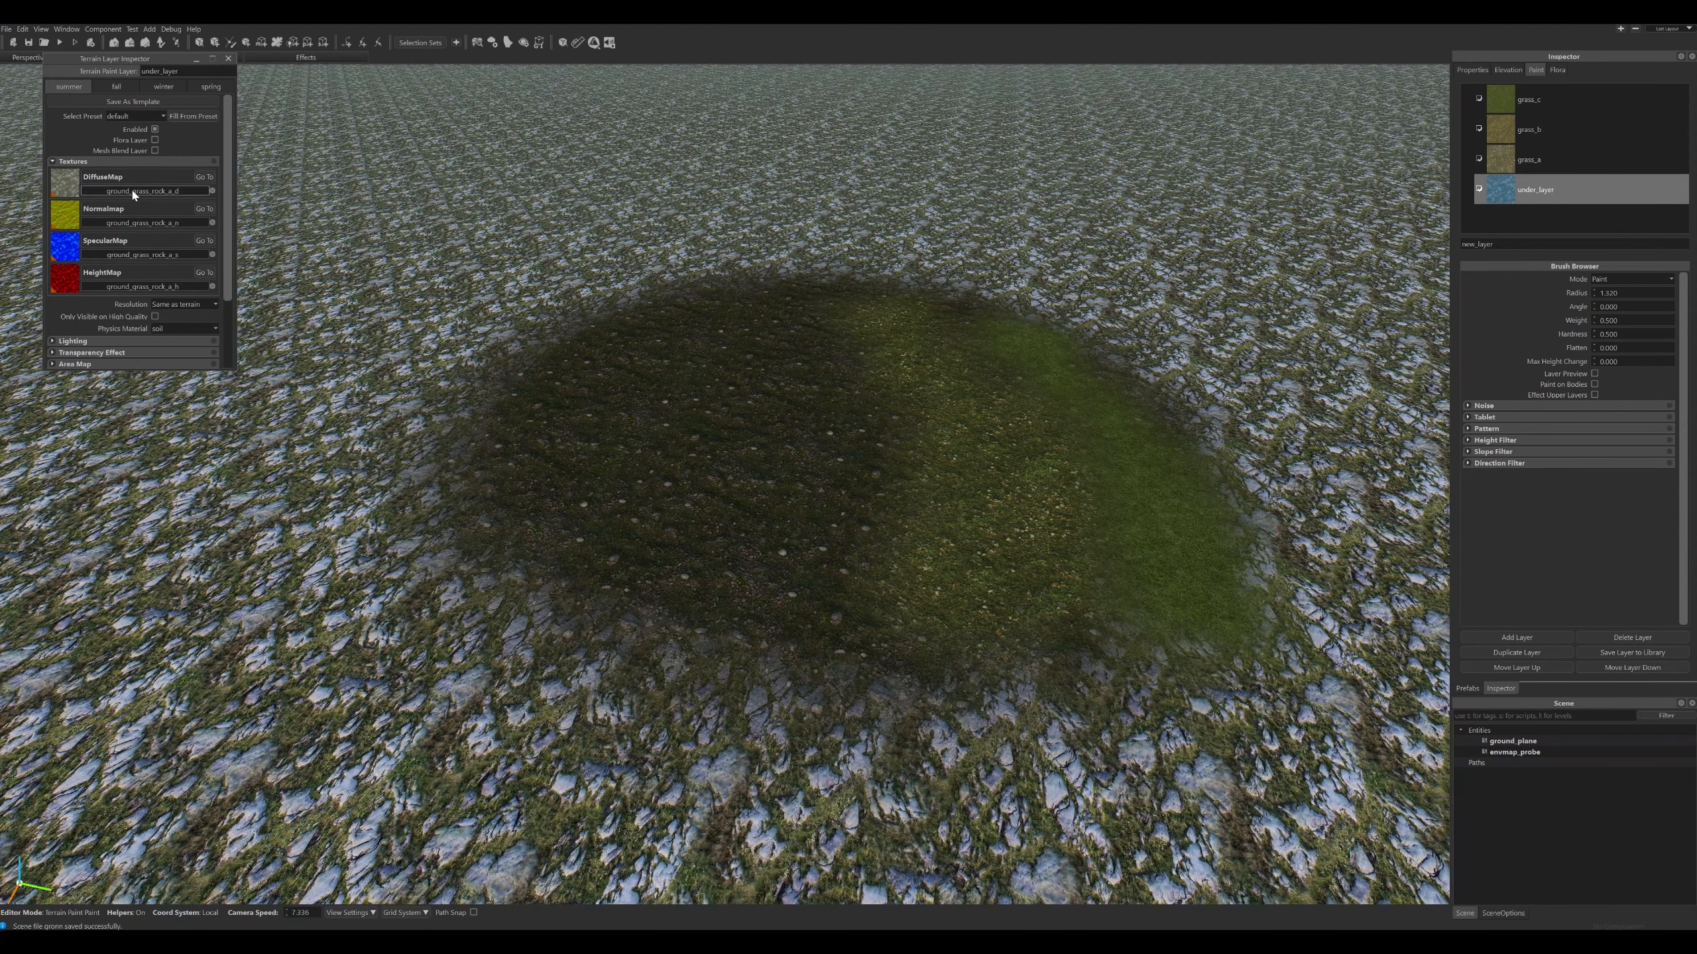
Try the ground_grass_stone_b_d and ground_mud_c_d diffuse textures on the under_layer.
click(148, 192)
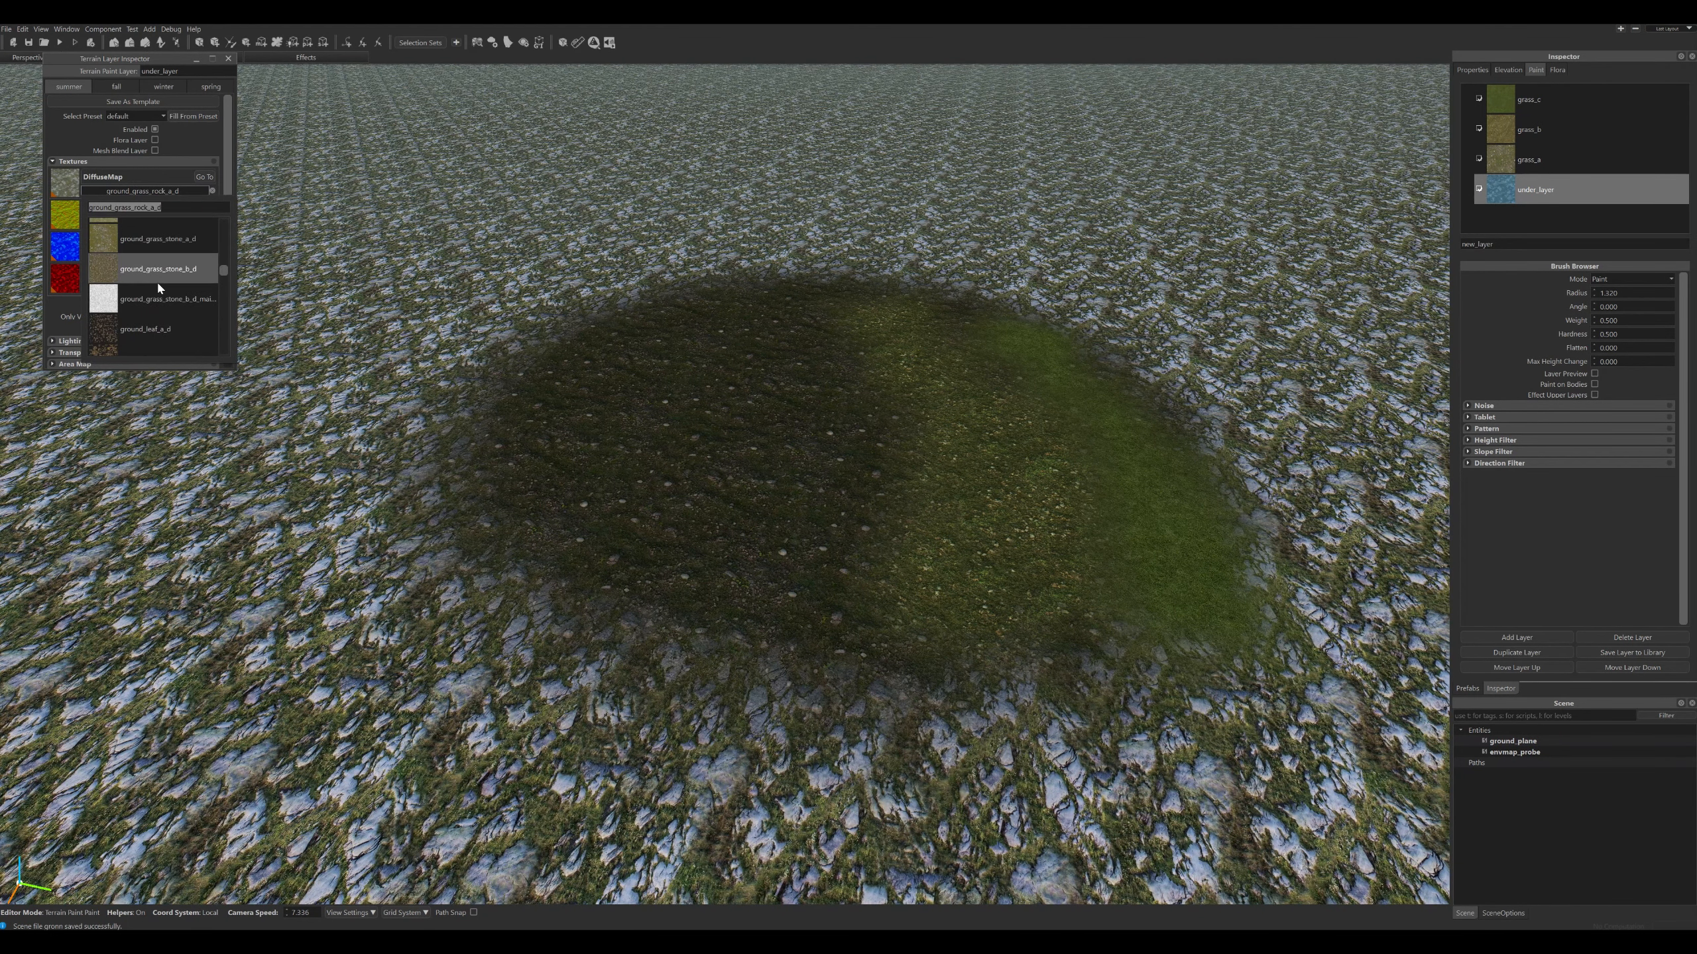
click(156, 269)
click(160, 187)
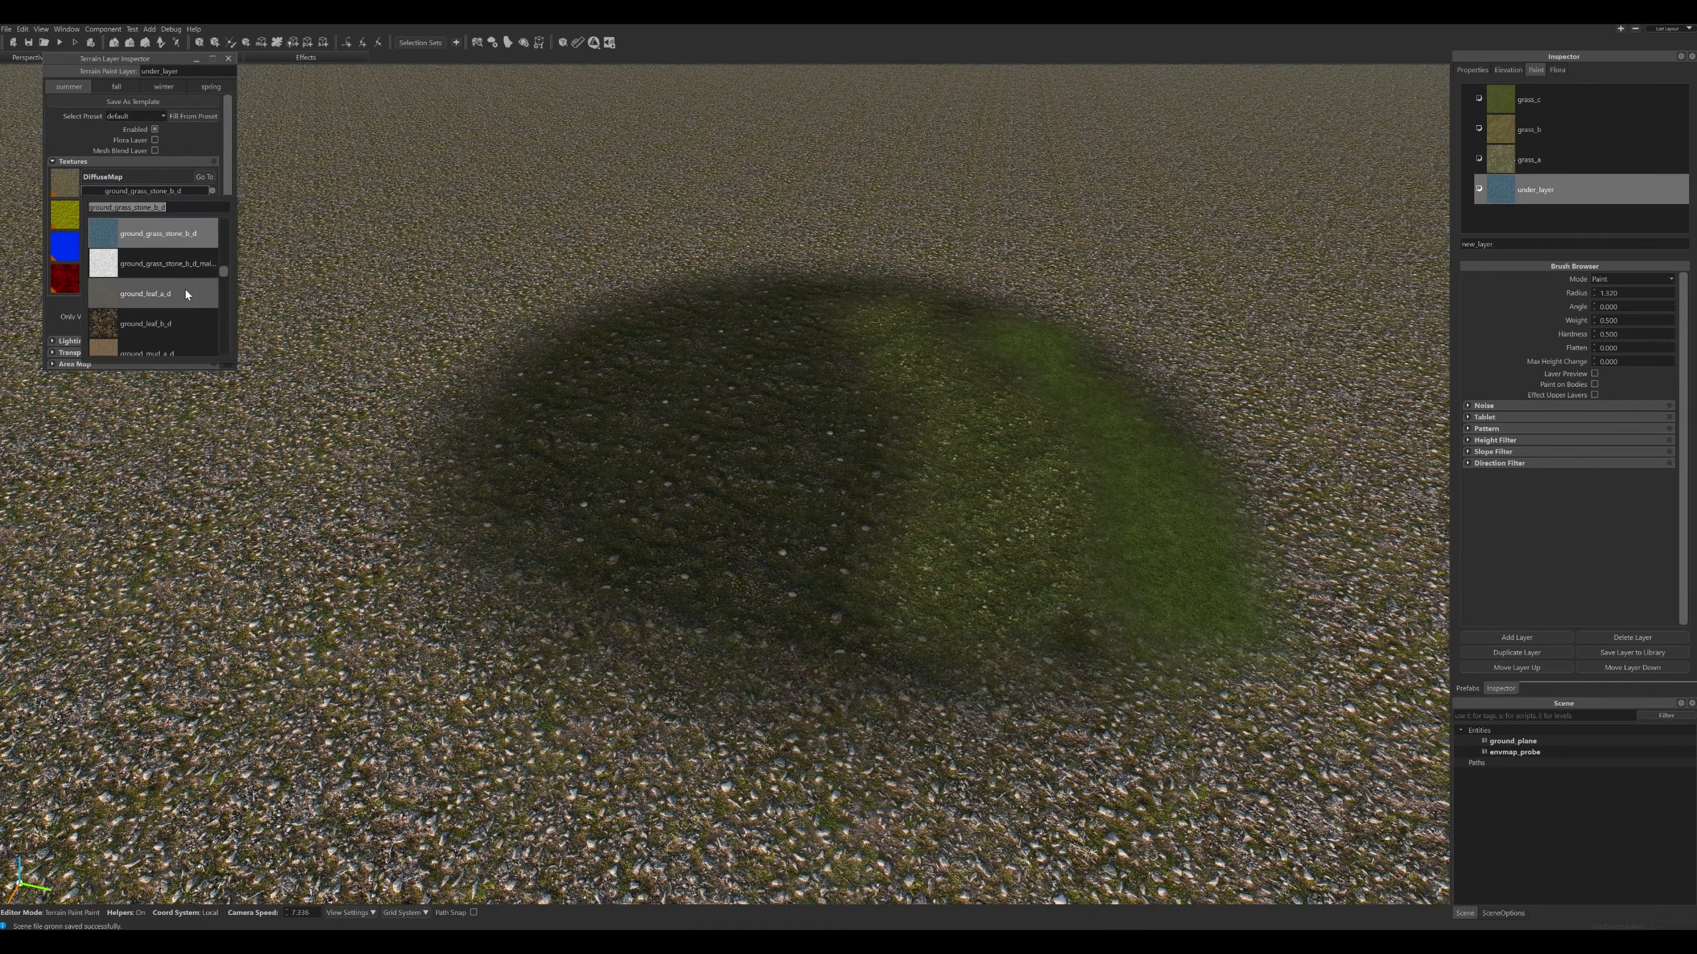
scroll(186, 289, down, 3)
click(169, 289)
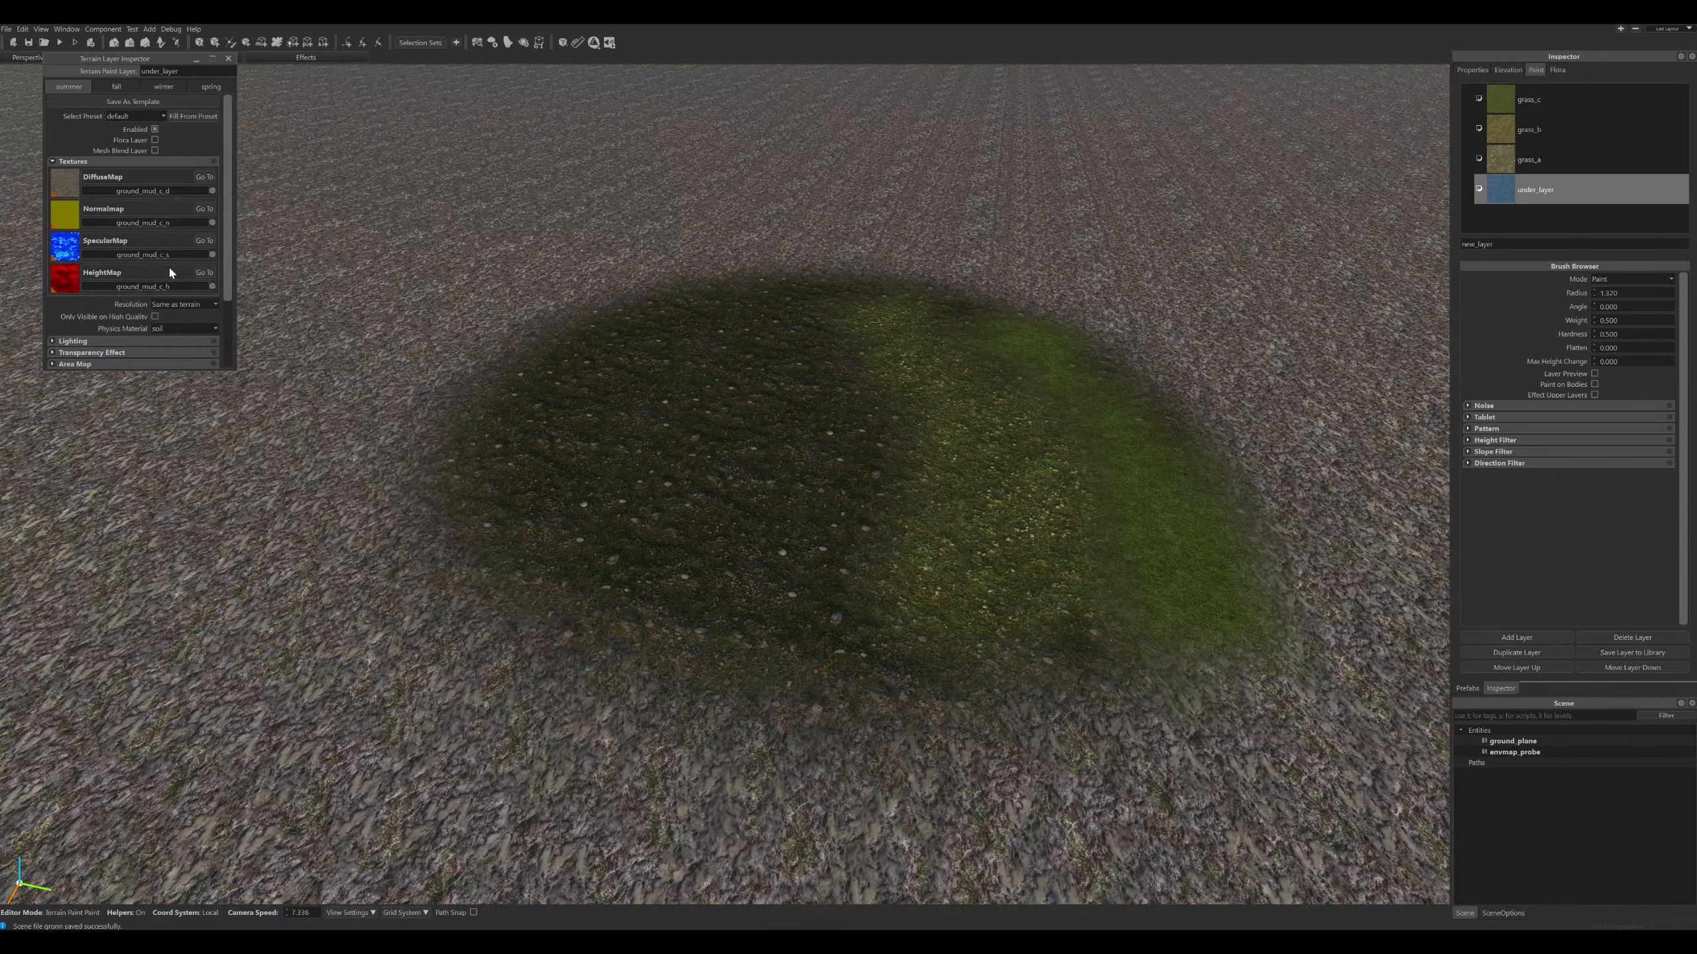
Try the khuzait_village_c_area_map and rock_a diffuse textures on the under_layer.
click(151, 190)
scroll(149, 304, down, 5)
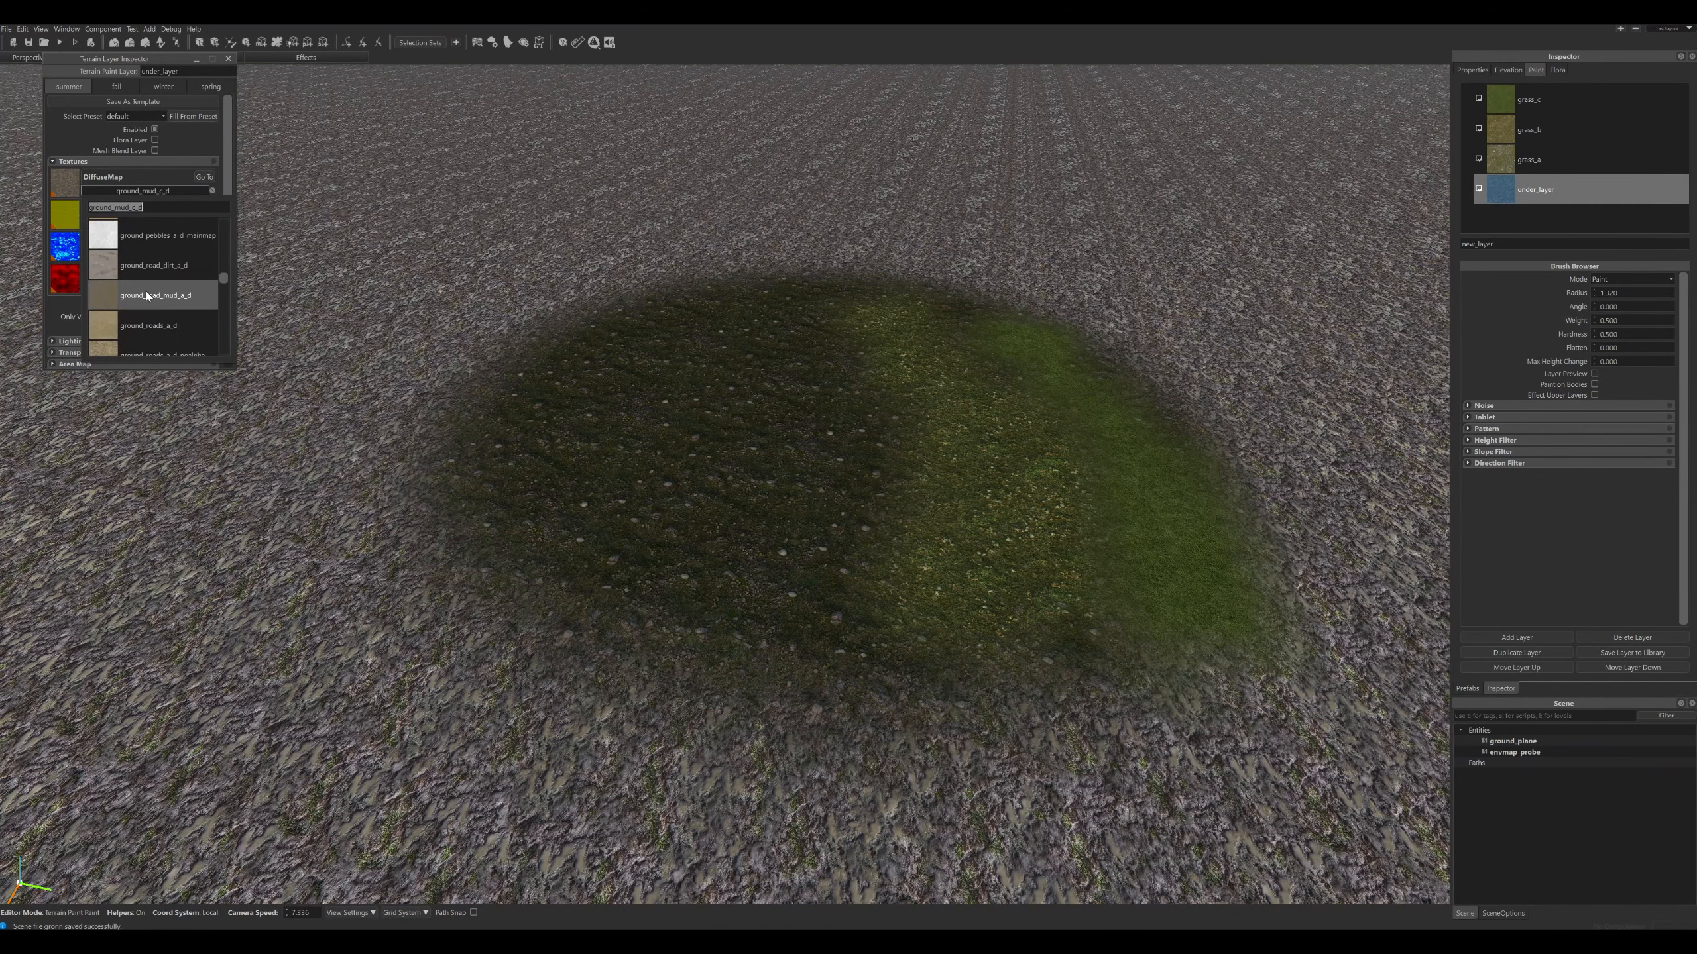
scroll(147, 296, down, 5)
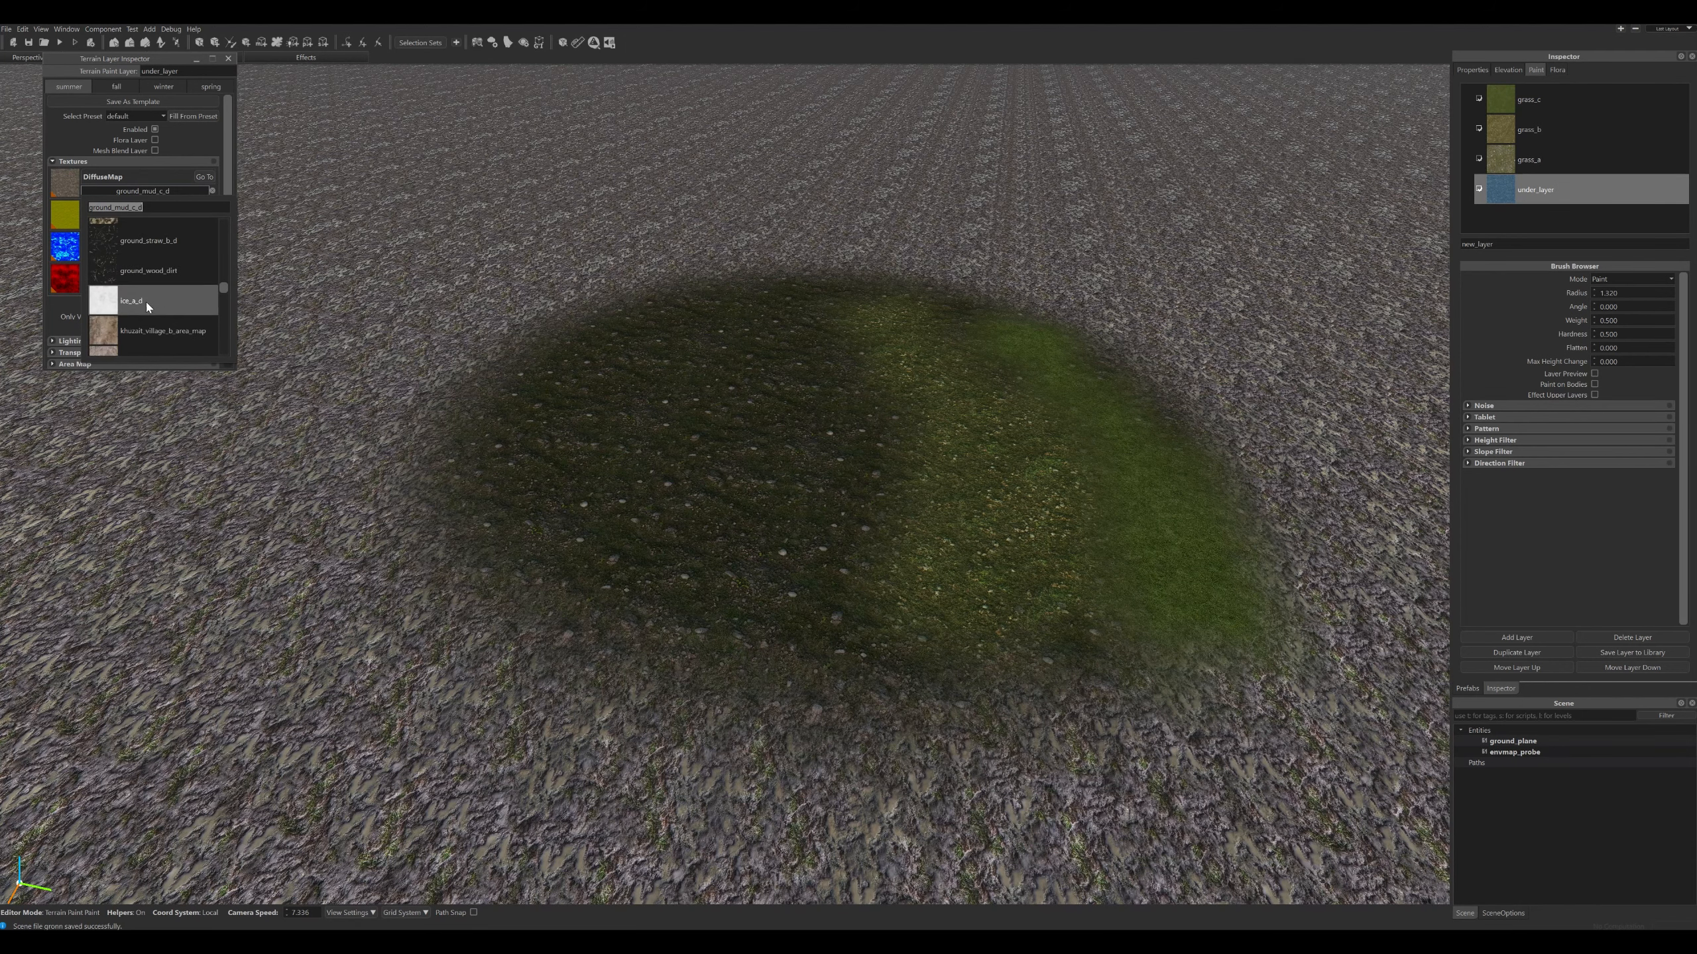
click(154, 296)
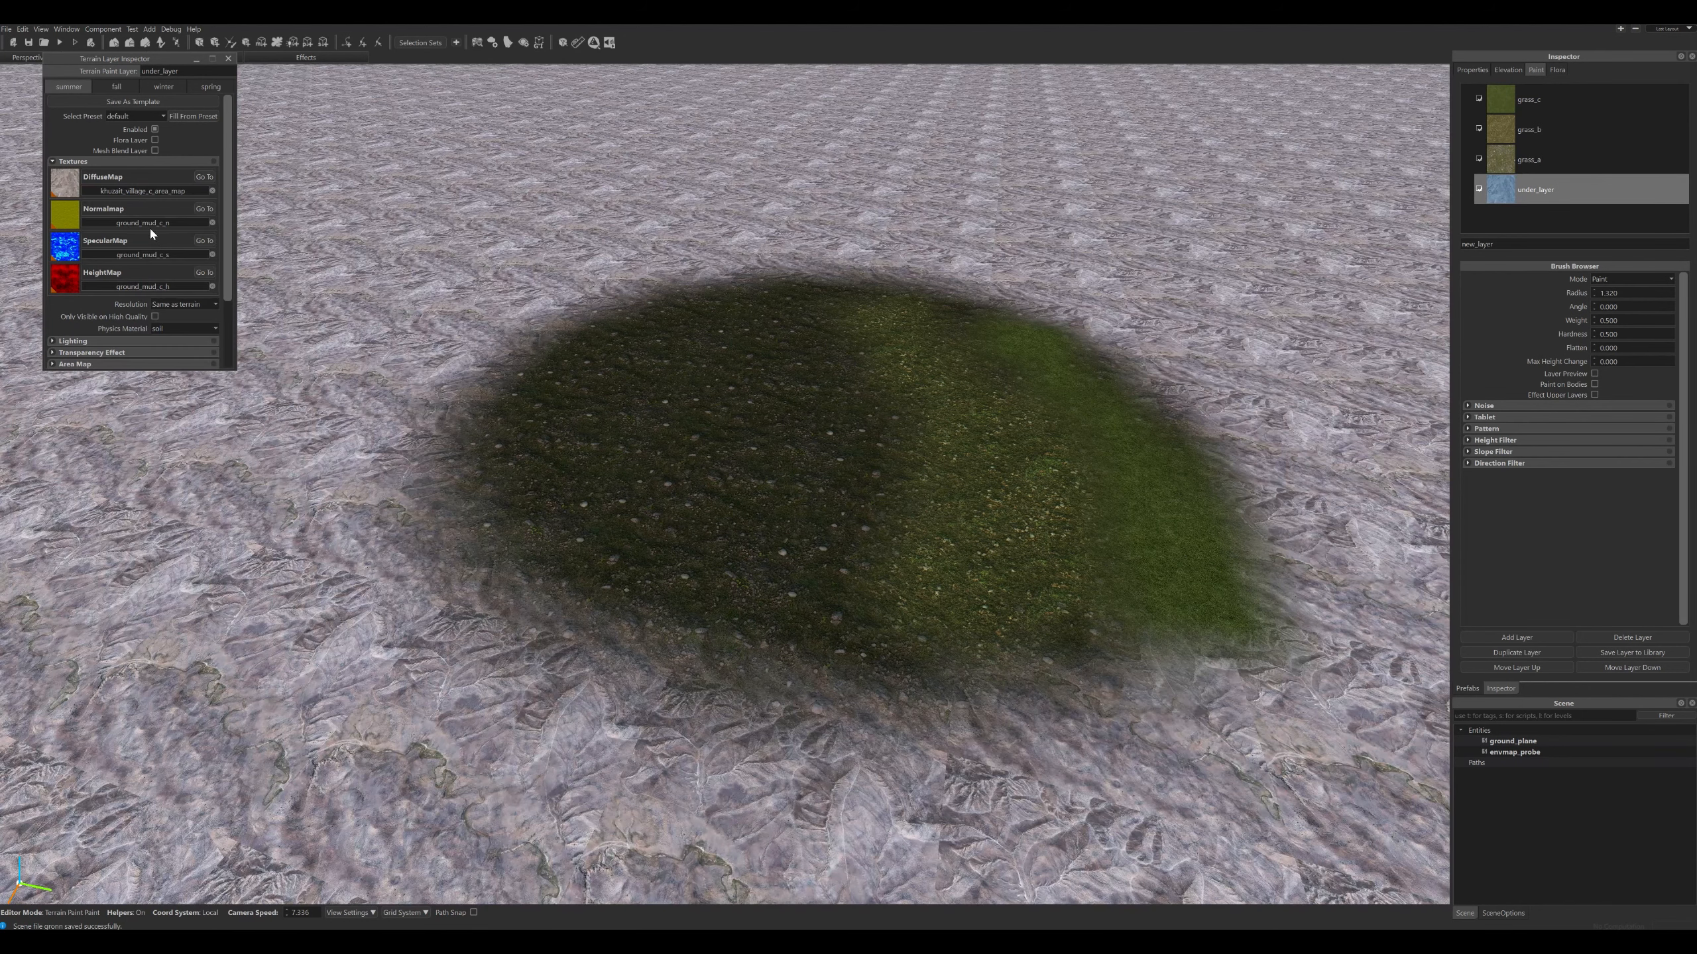
click(152, 191)
scroll(159, 272, down, 2)
scroll(159, 274, down, 6)
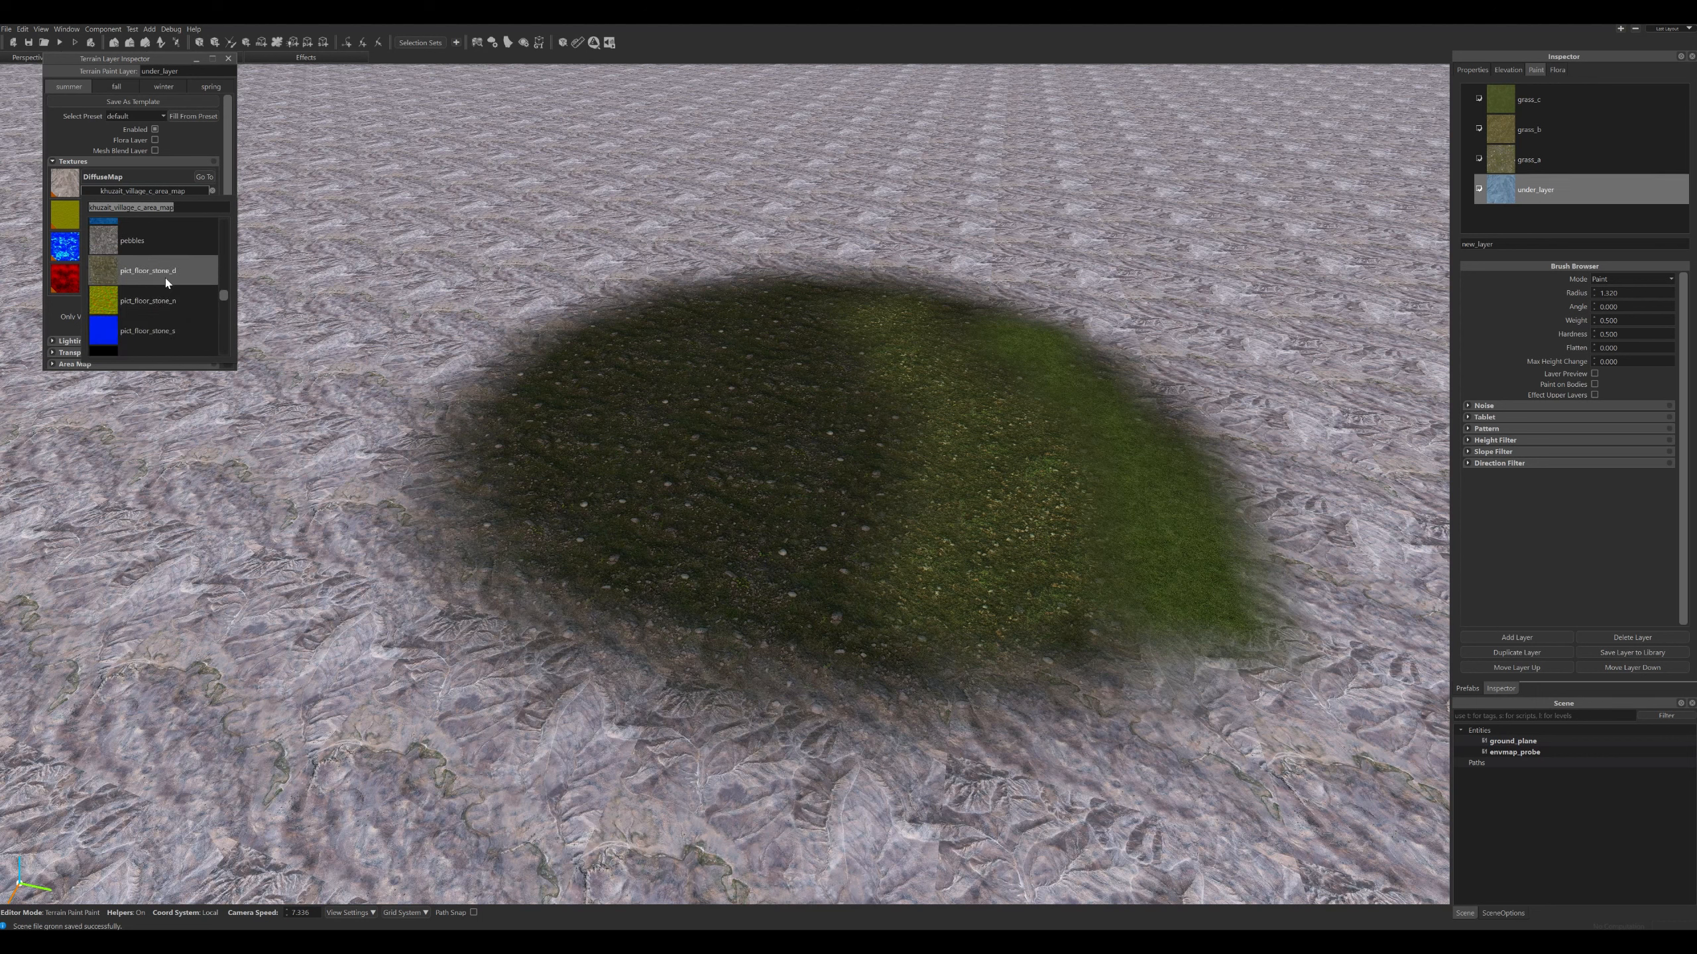
scroll(166, 295, down, 8)
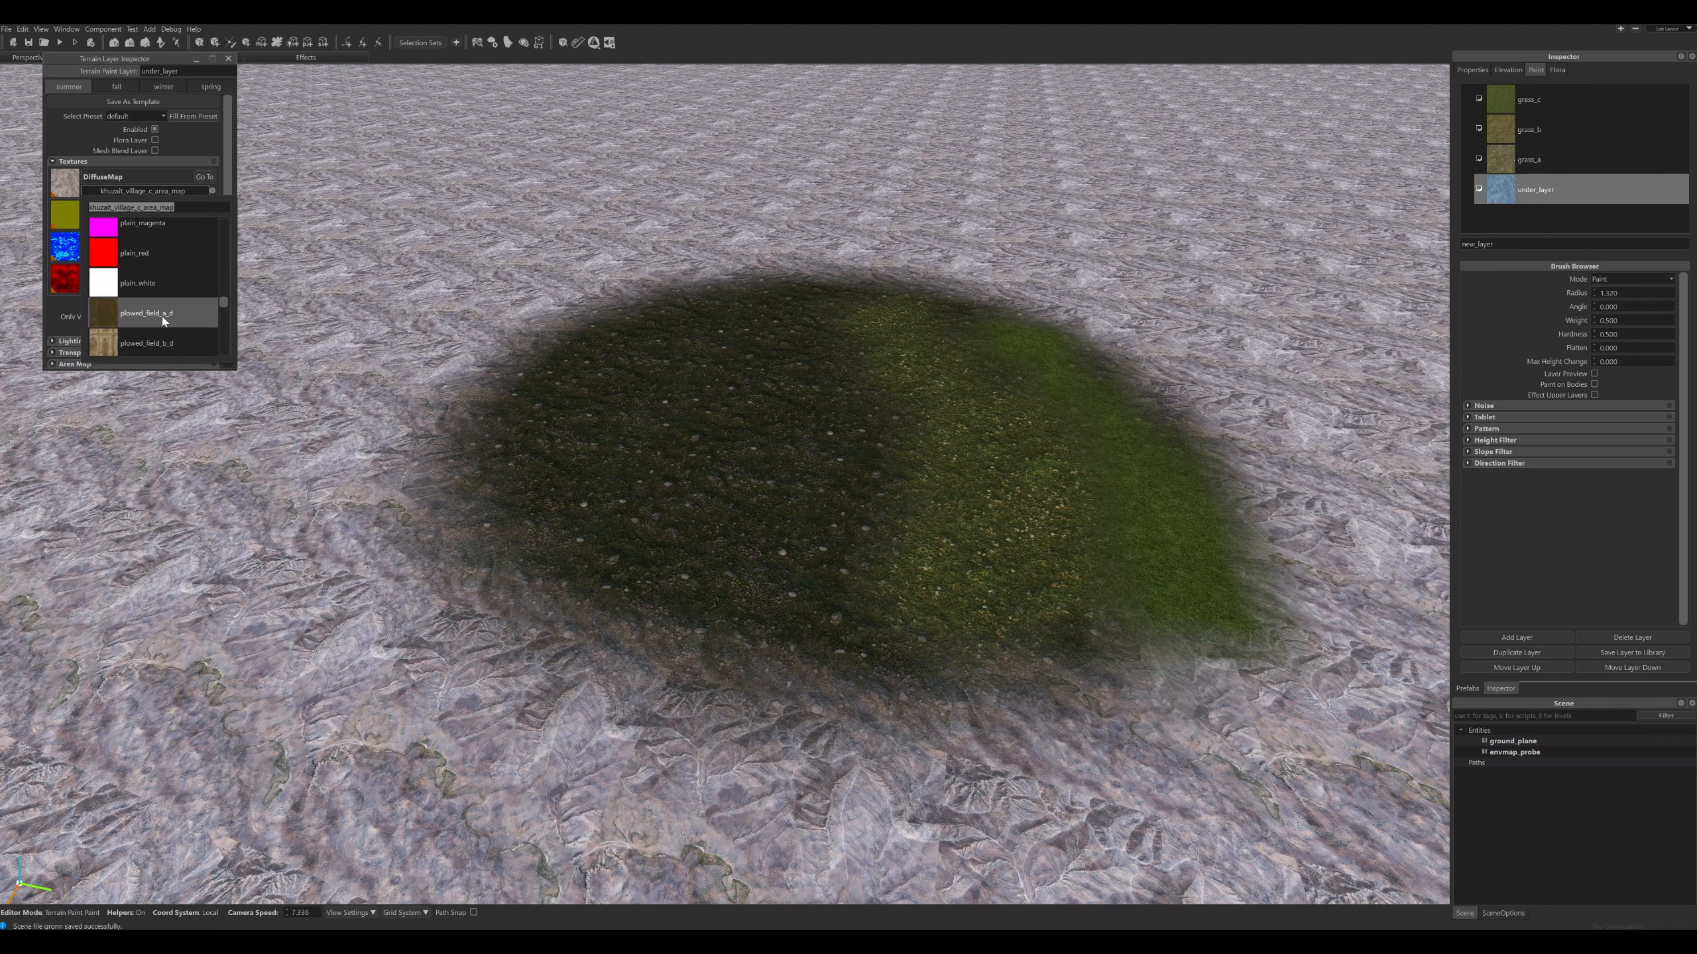
scroll(163, 321, down, 5)
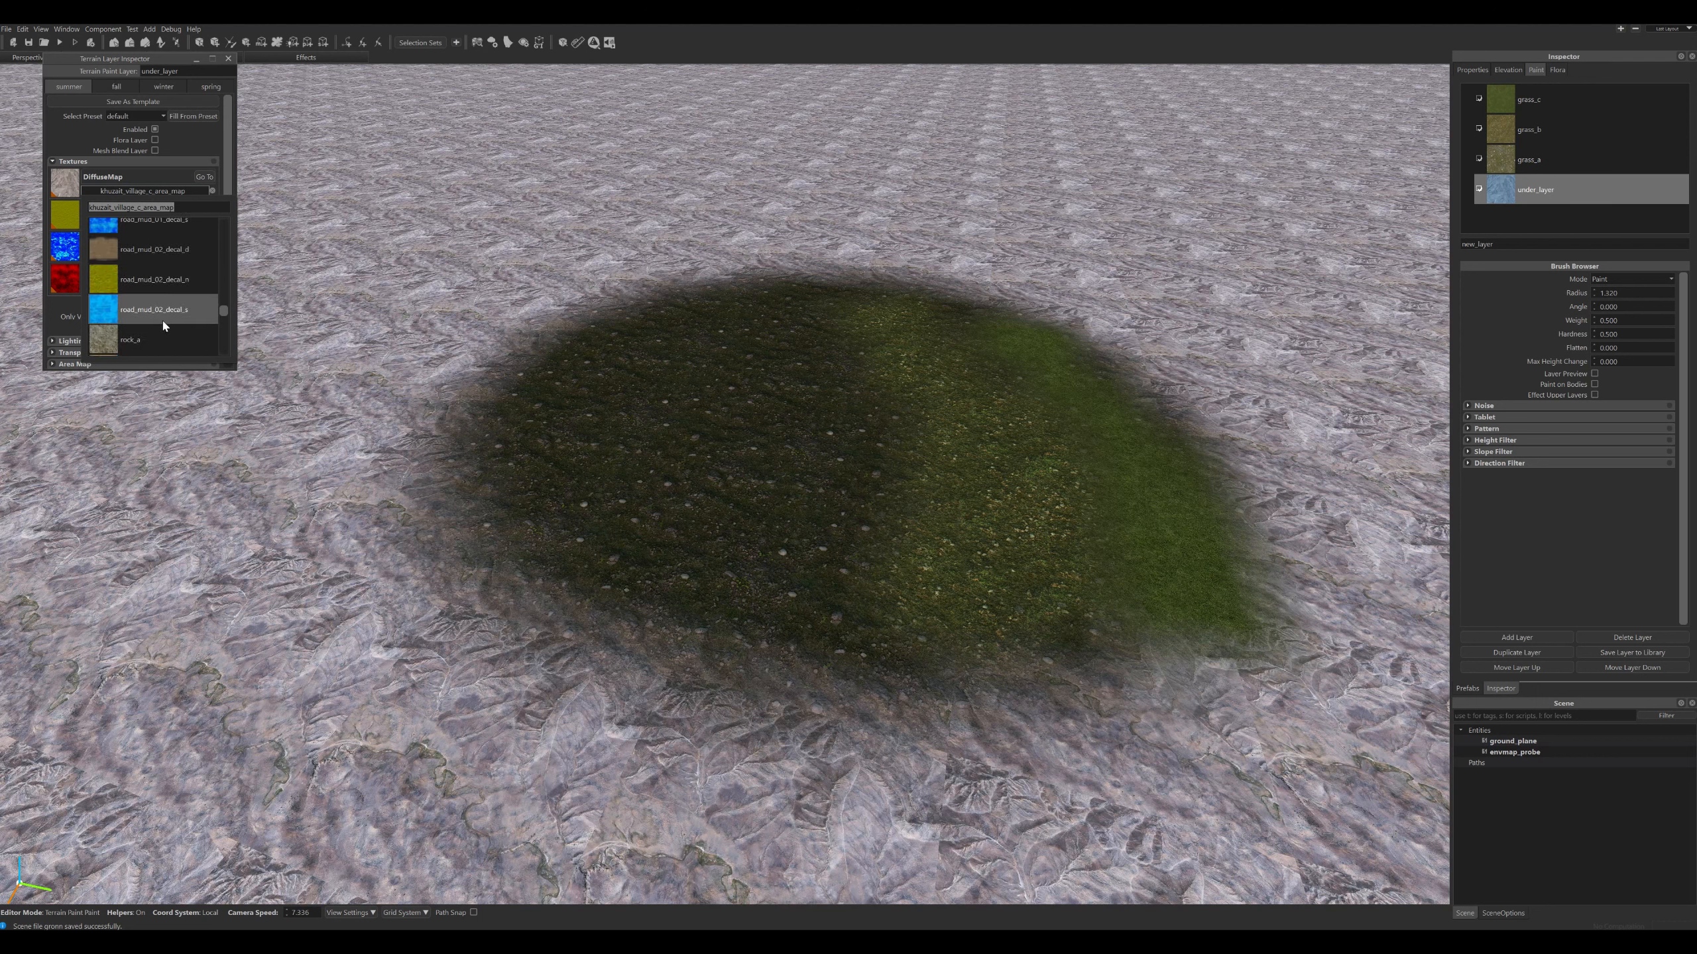
click(150, 264)
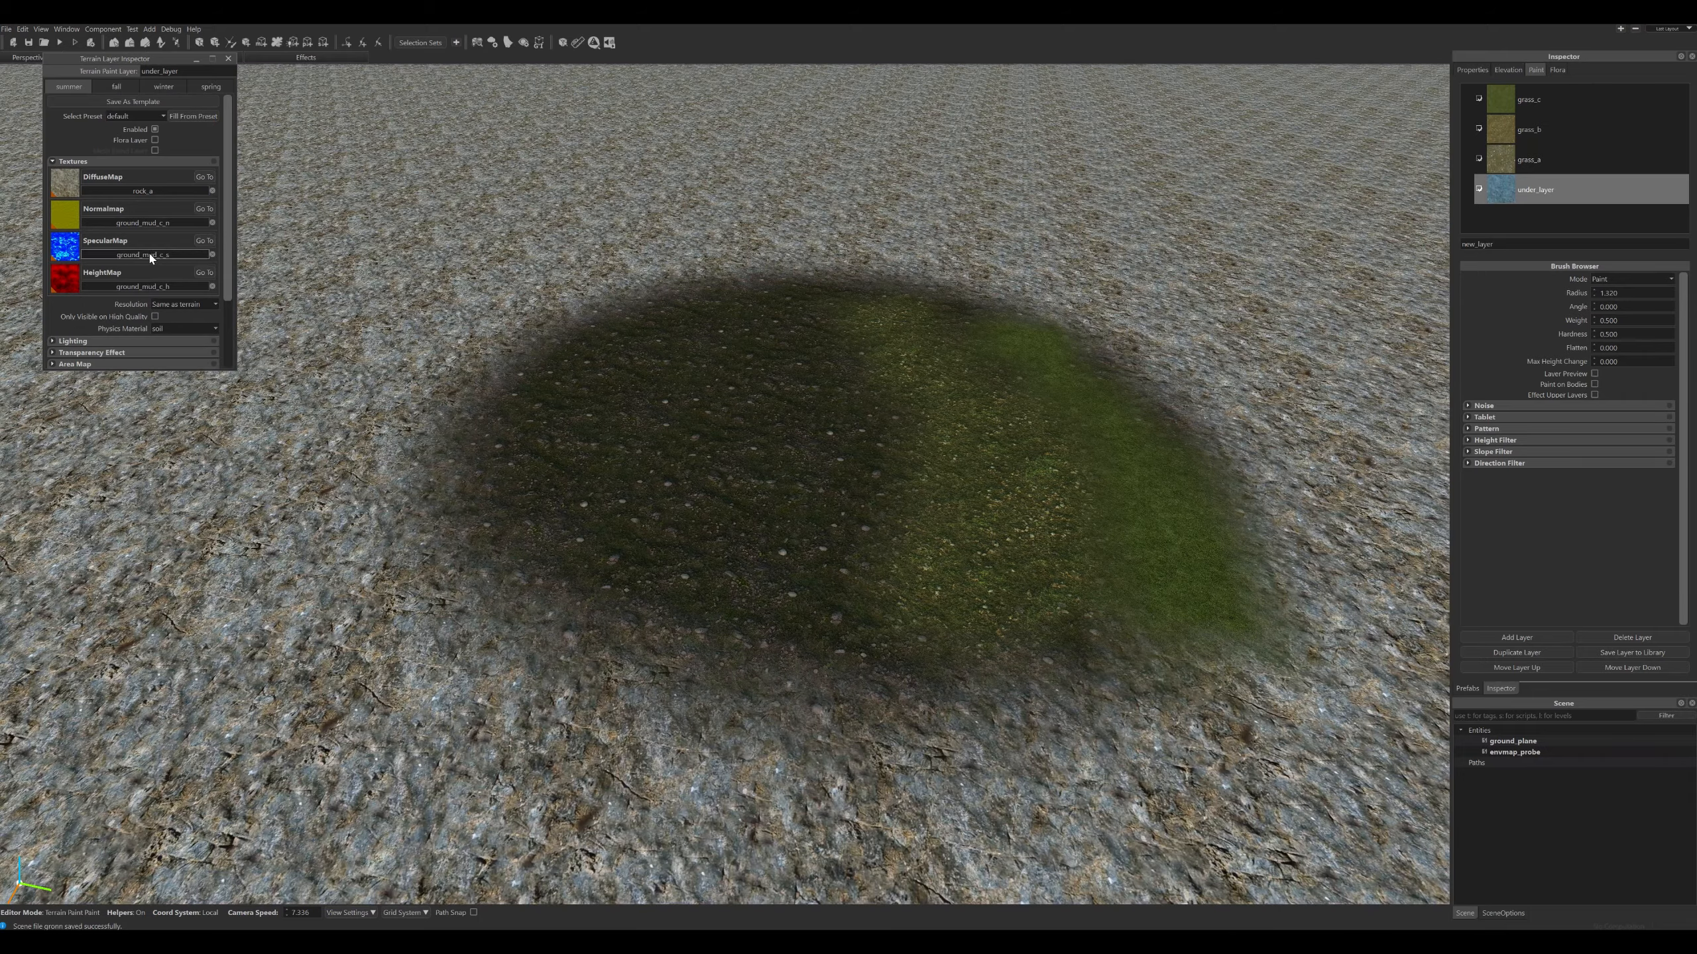
Try the rock_brown_a_d, rock_far_a_d and rock_k_d diffuse textures on the under_layer.
click(142, 195)
click(162, 321)
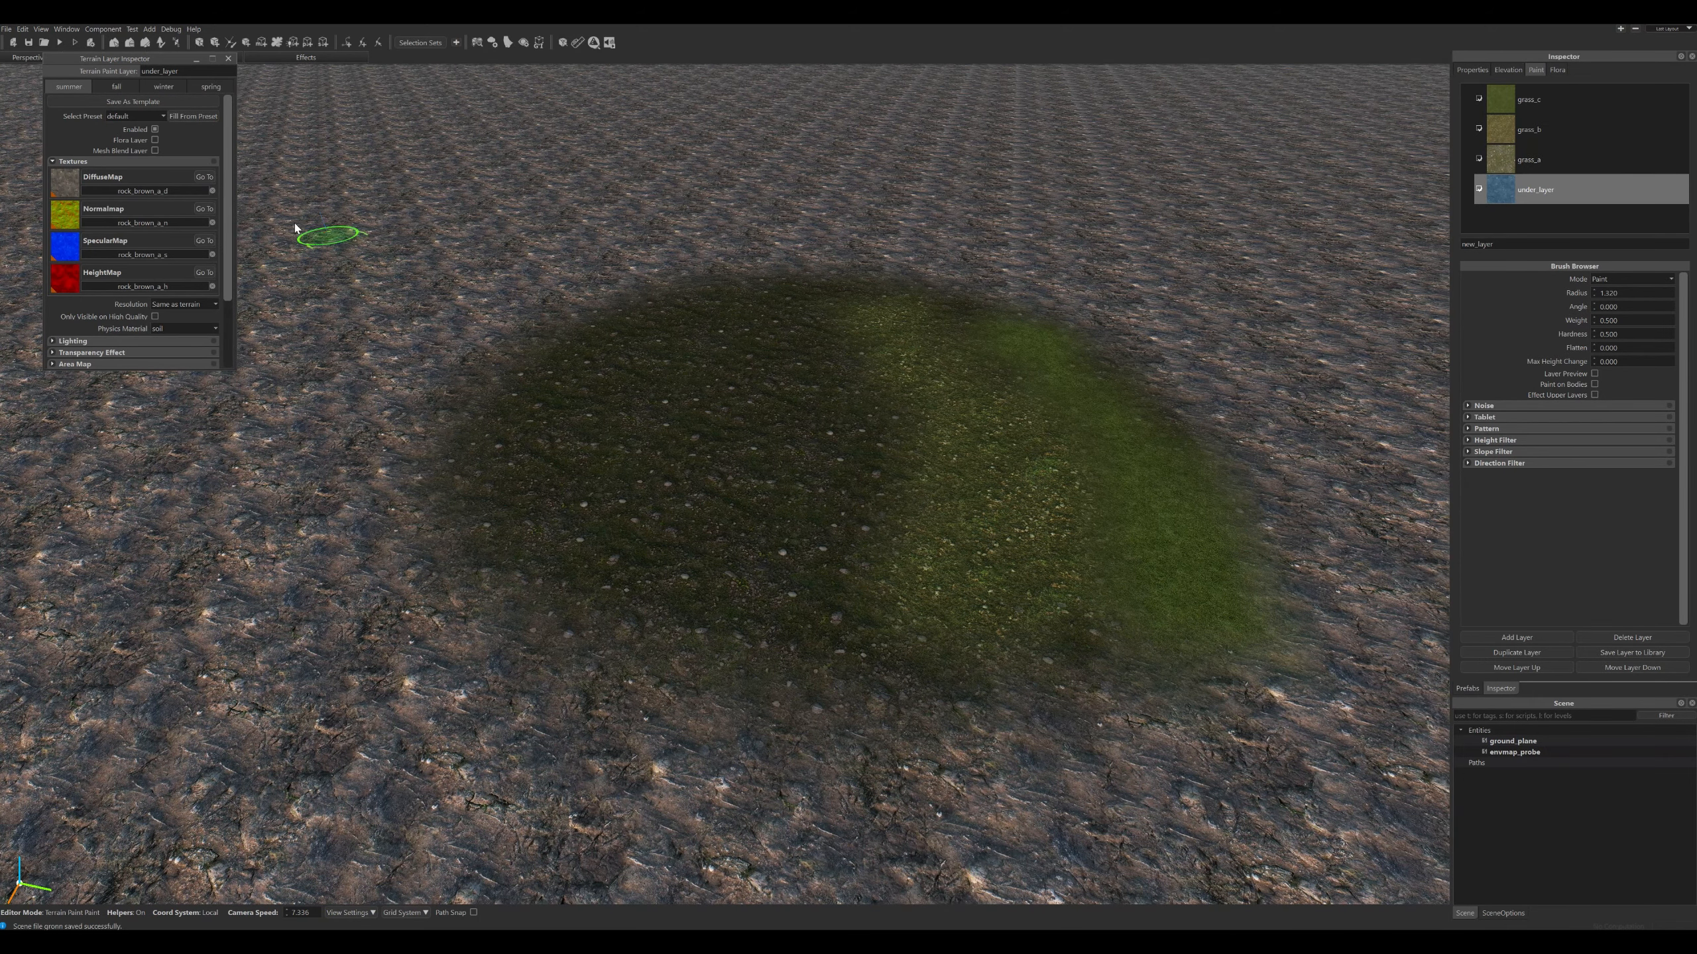
click(159, 192)
scroll(143, 301, down, 5)
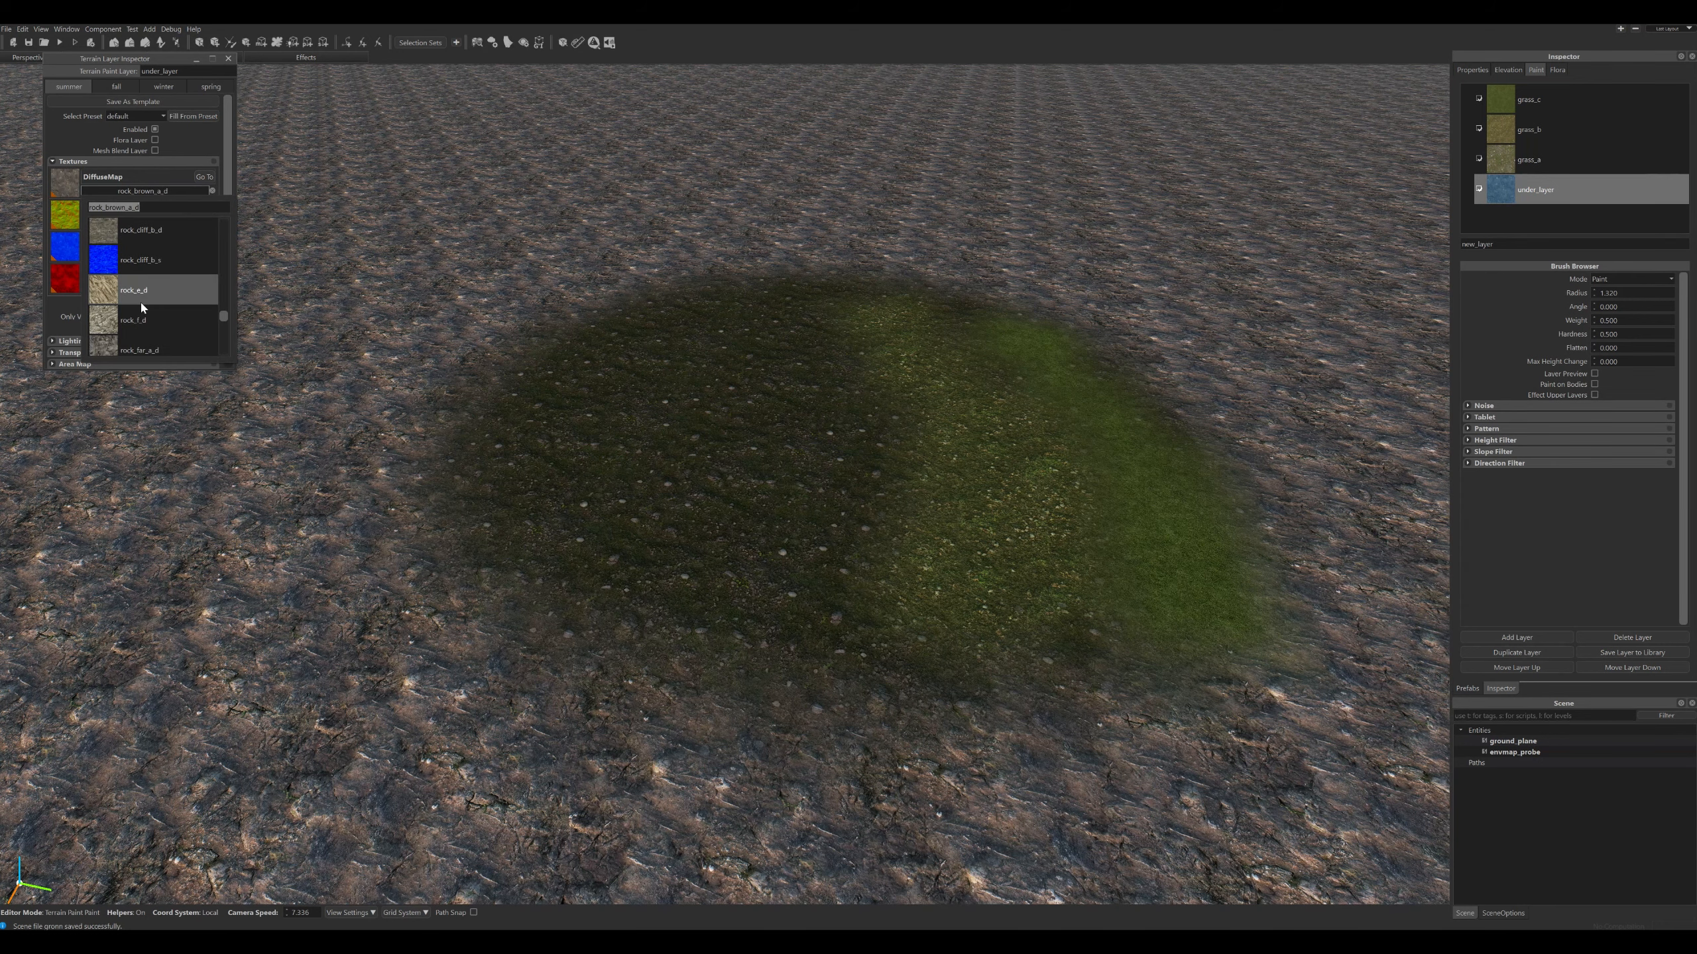
click(156, 318)
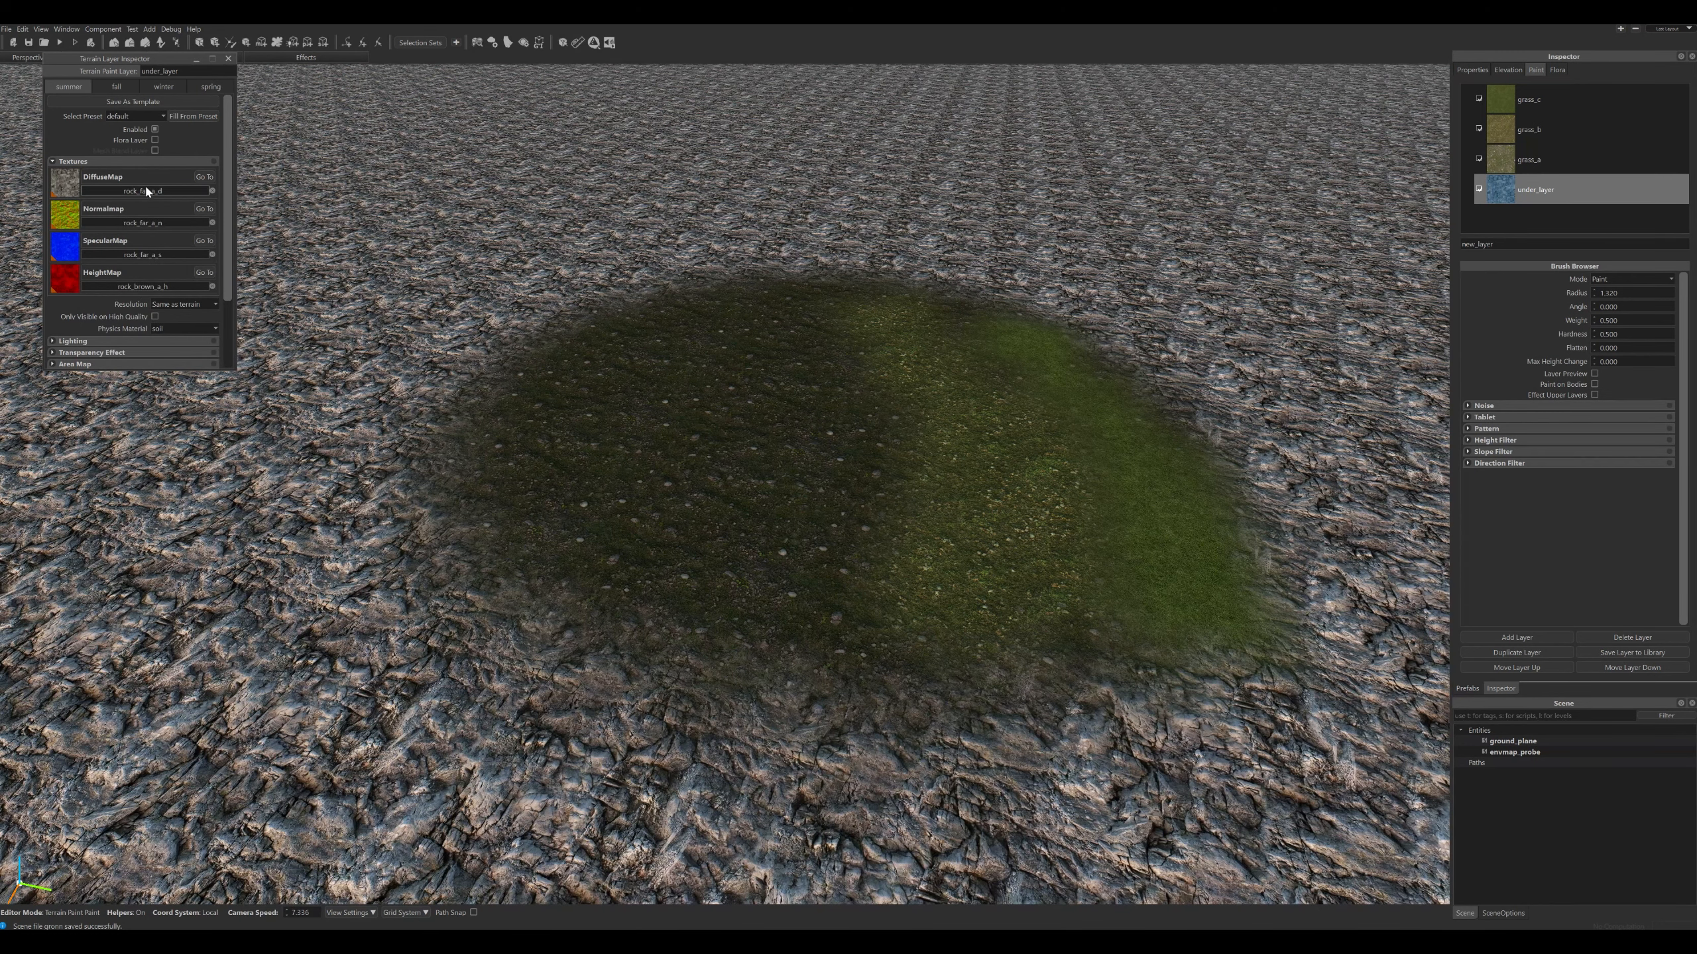
click(150, 218)
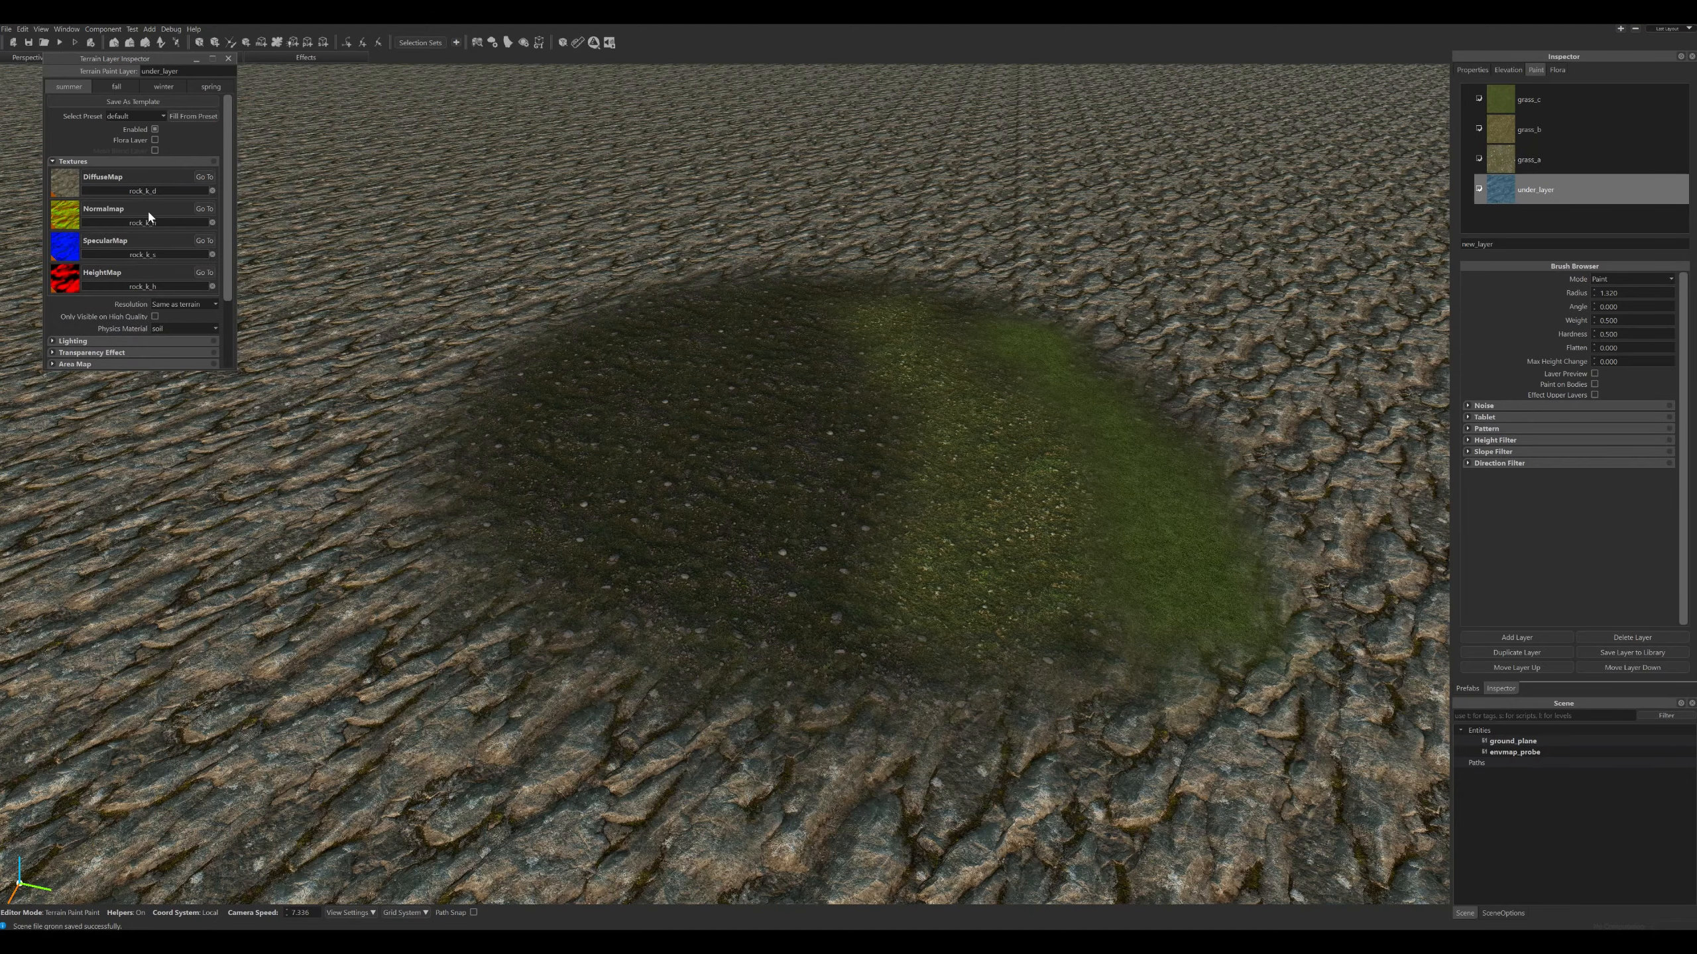
Look through the remaining snow, cliff and rock diffuse textures and try rock_b_d on the under_layer.
click(153, 190)
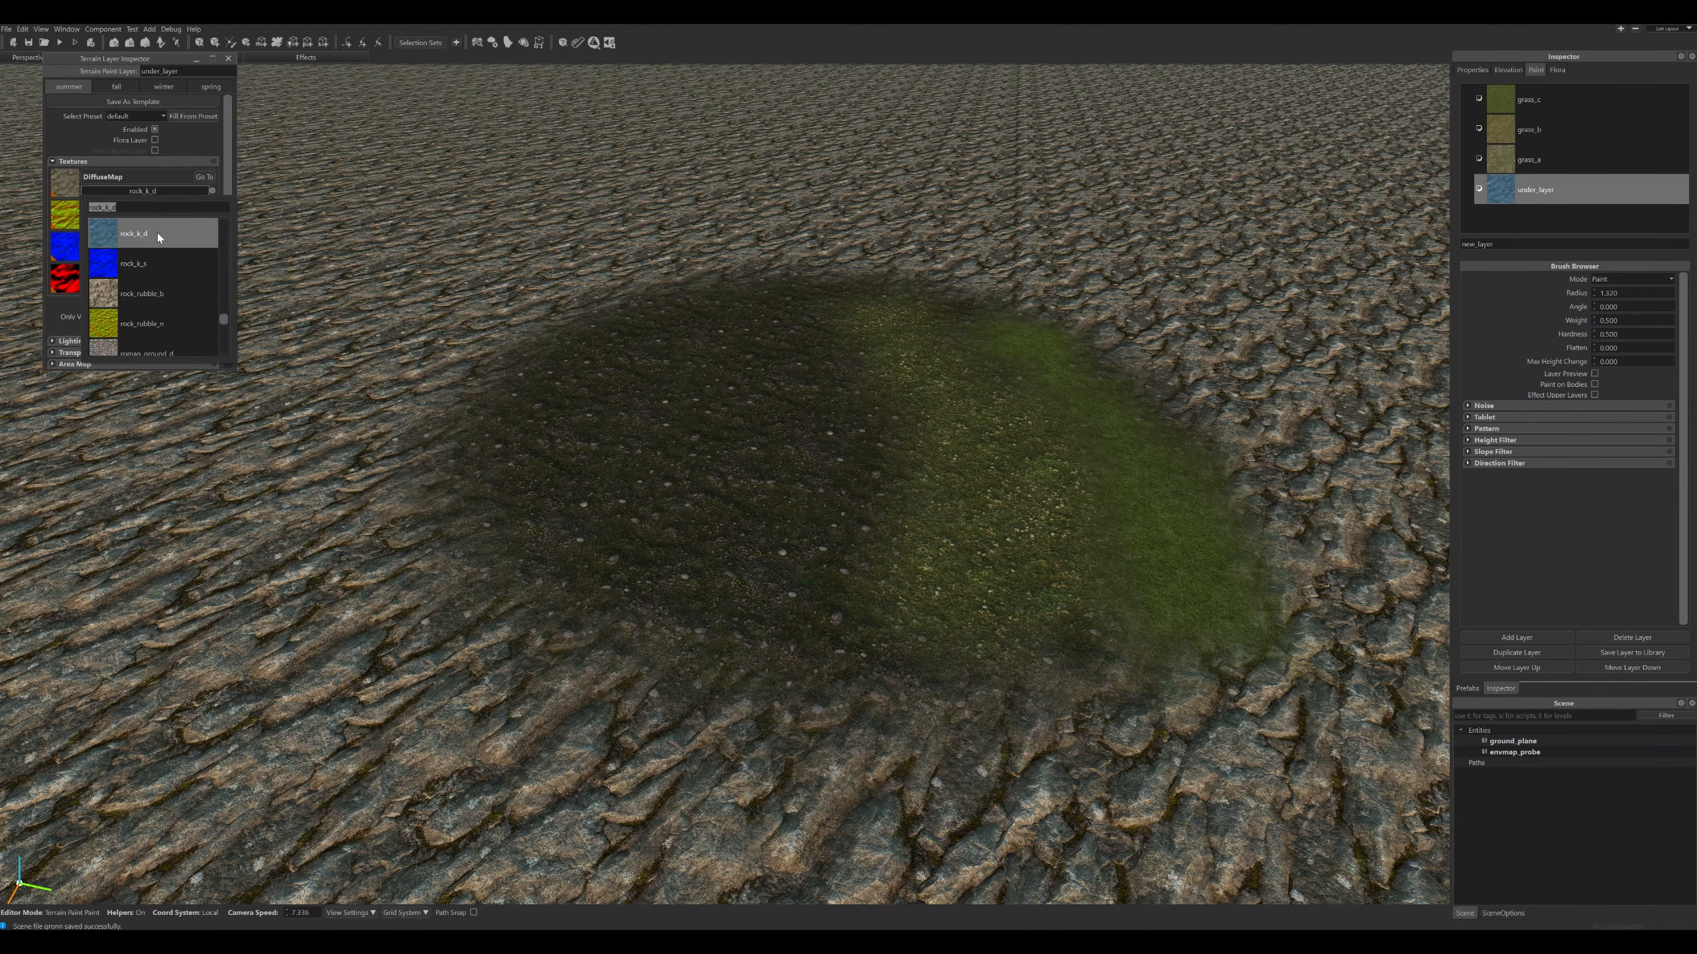
scroll(158, 309, down, 3)
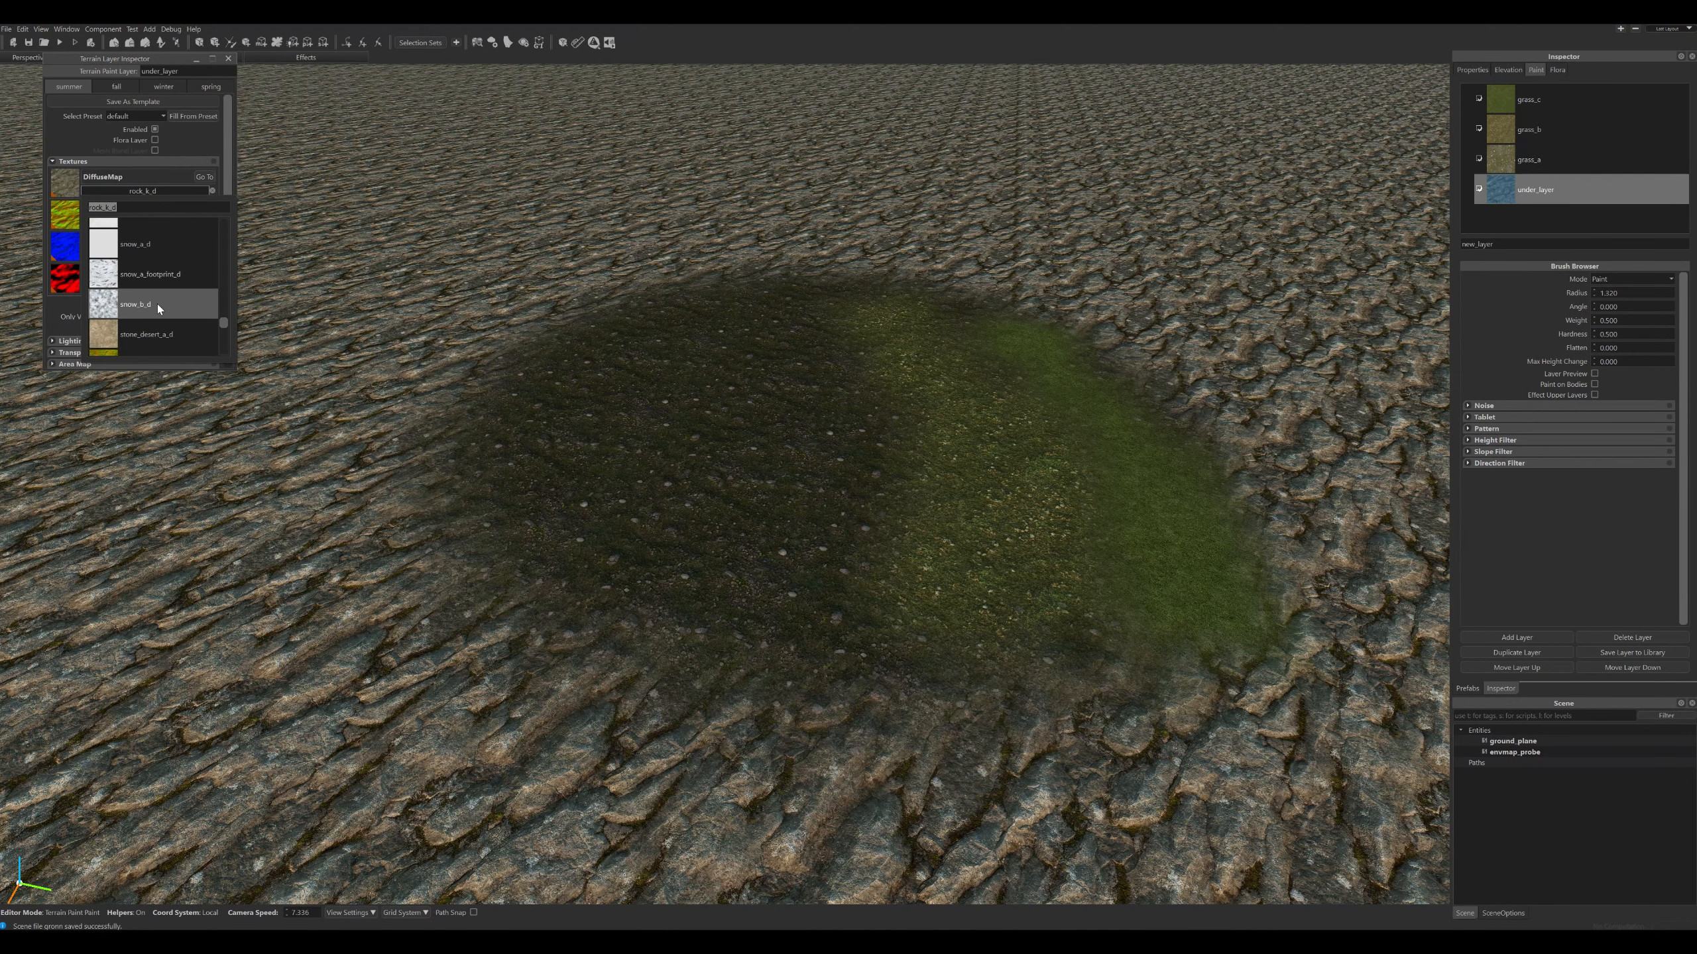
scroll(157, 305, down, 3)
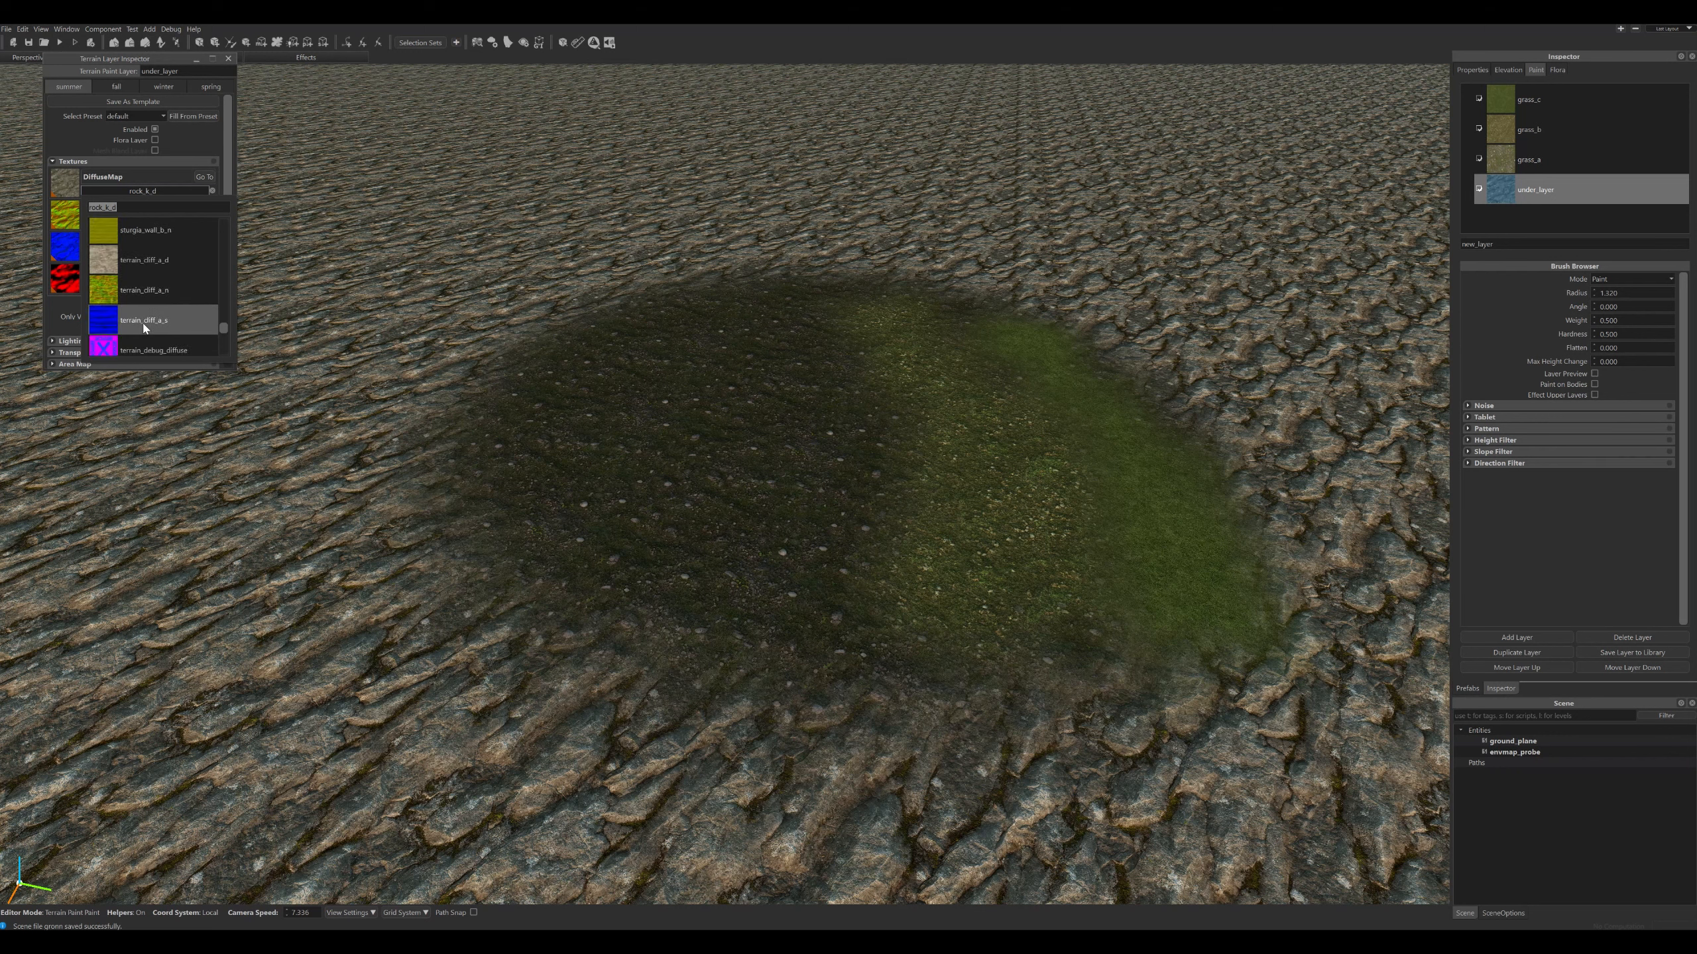
scroll(144, 327, up, 10)
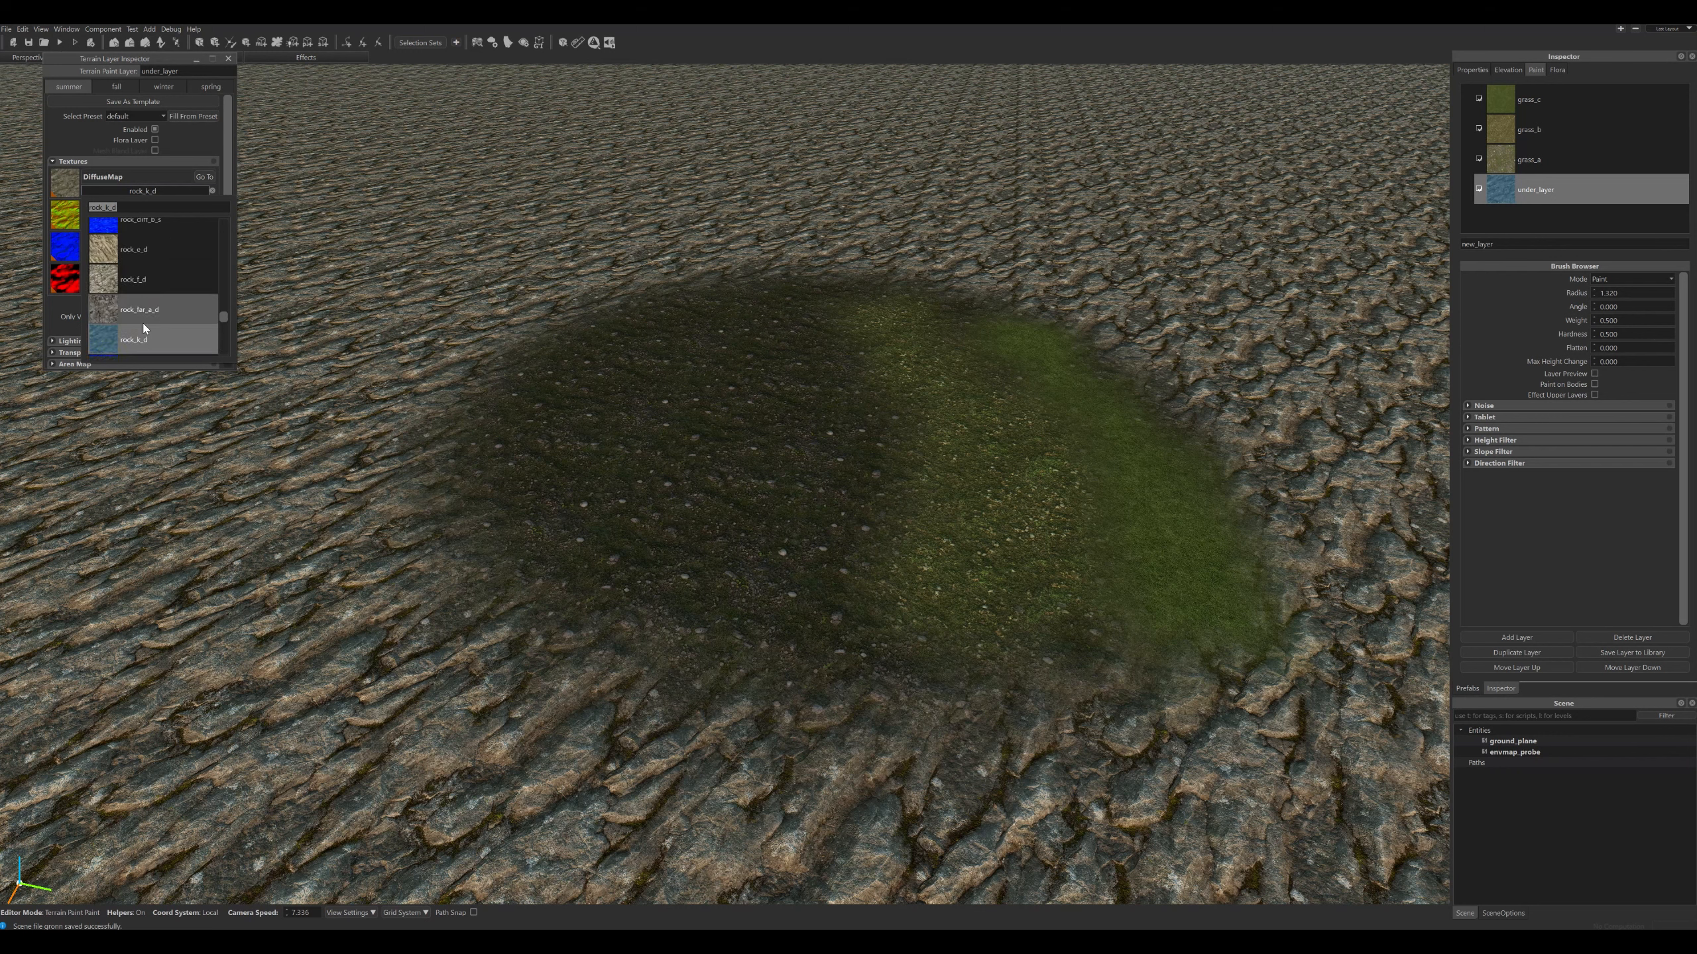
scroll(152, 326, up, 4)
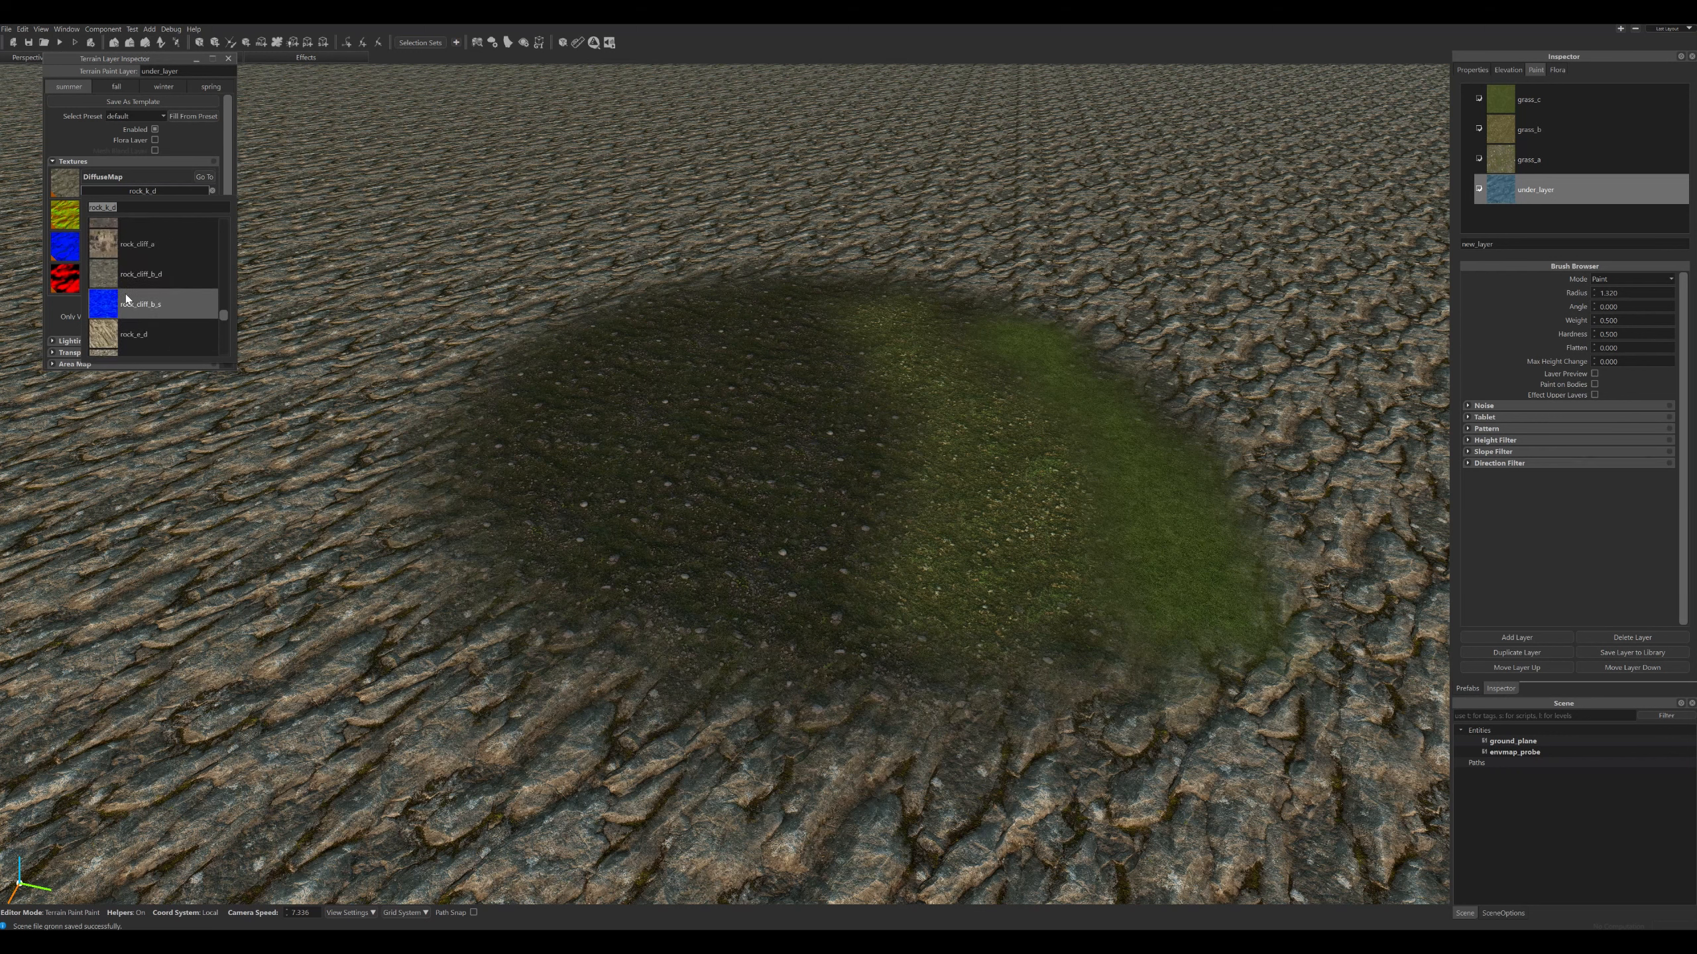
scroll(160, 314, up, 3)
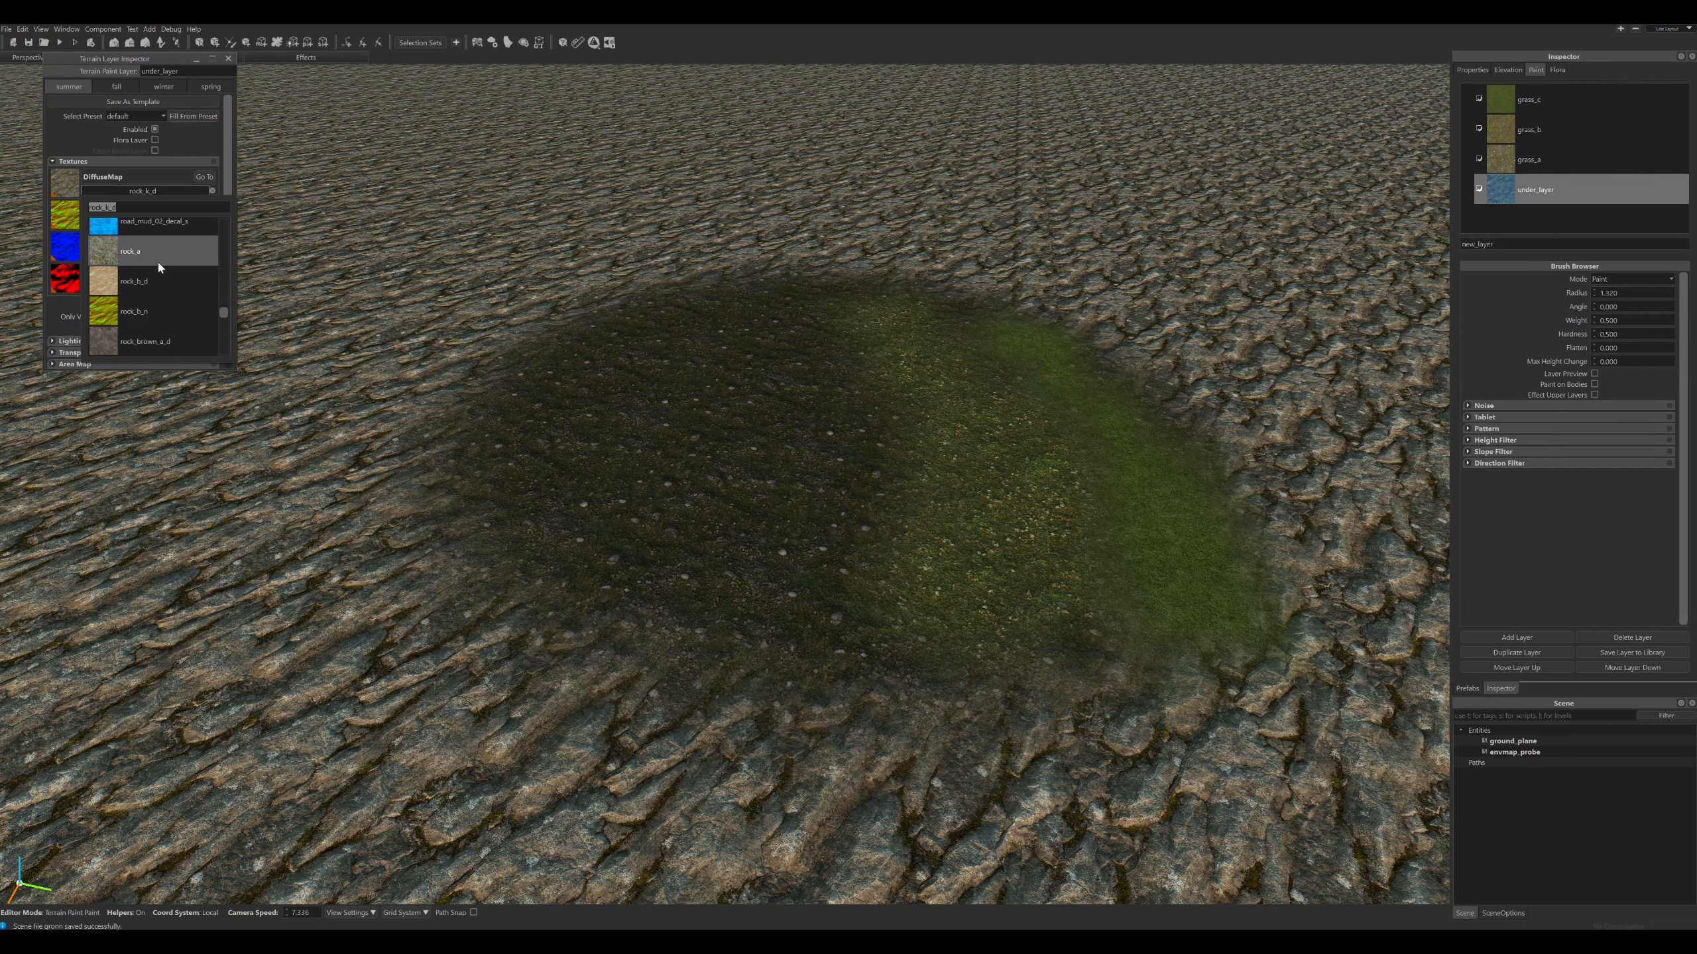
click(155, 281)
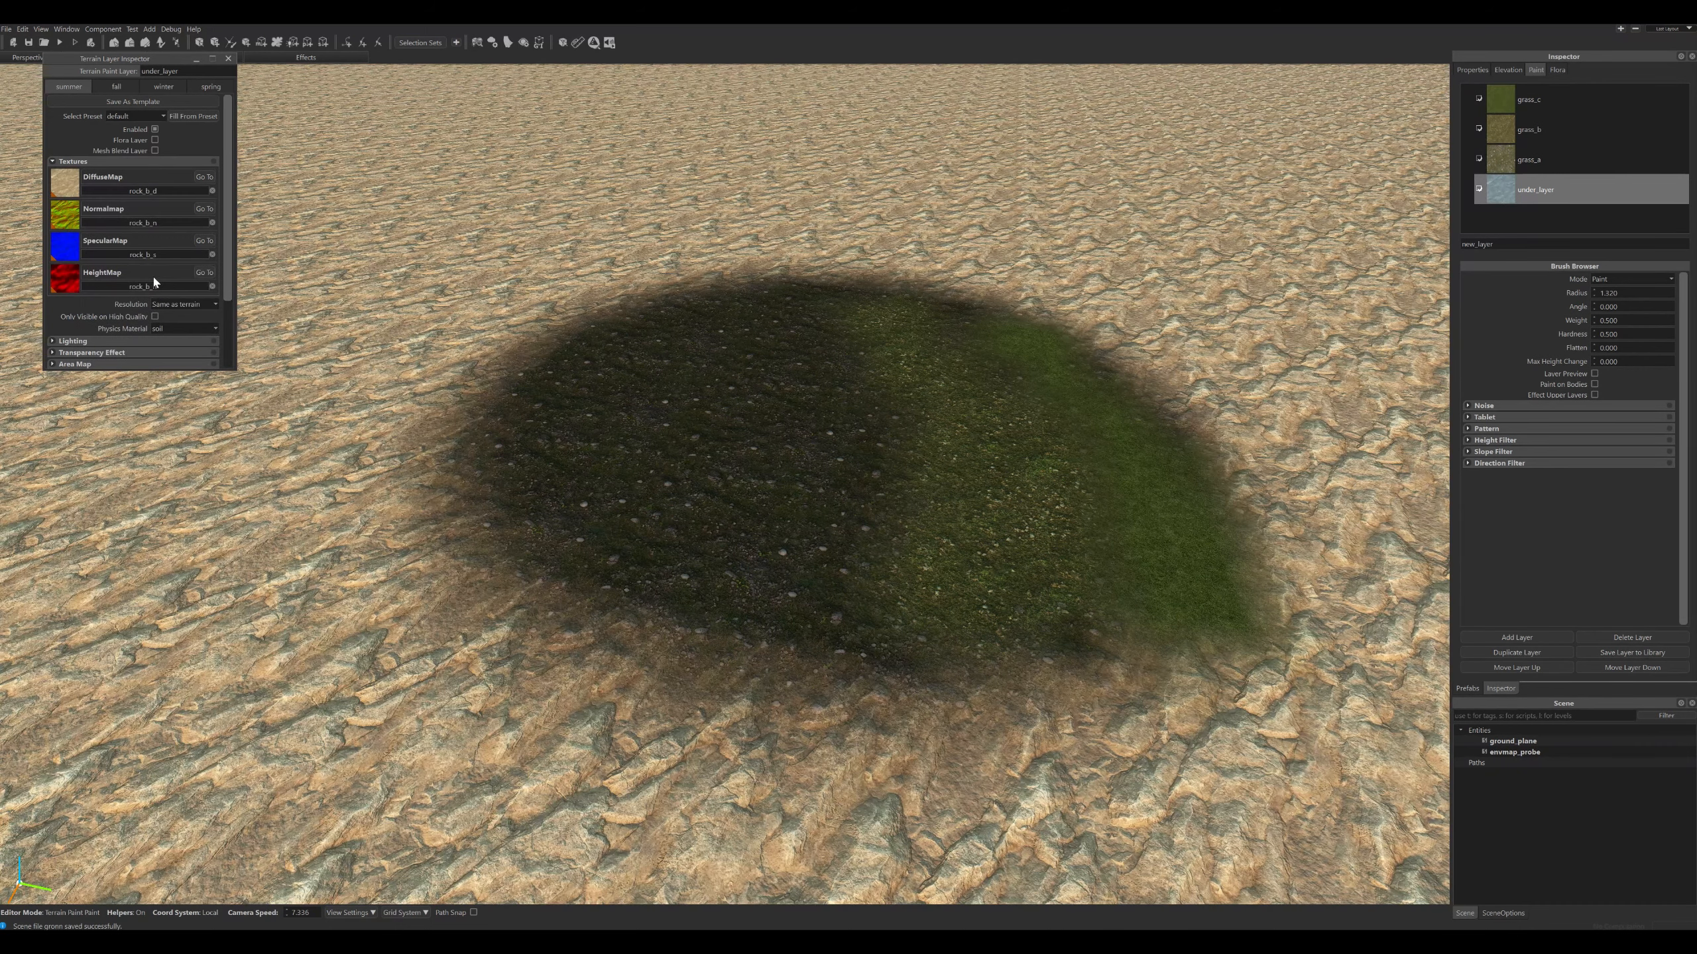
Set the under_layer's diffuse texture to rock_brown_a_d and reopen the layer's settings.
click(148, 192)
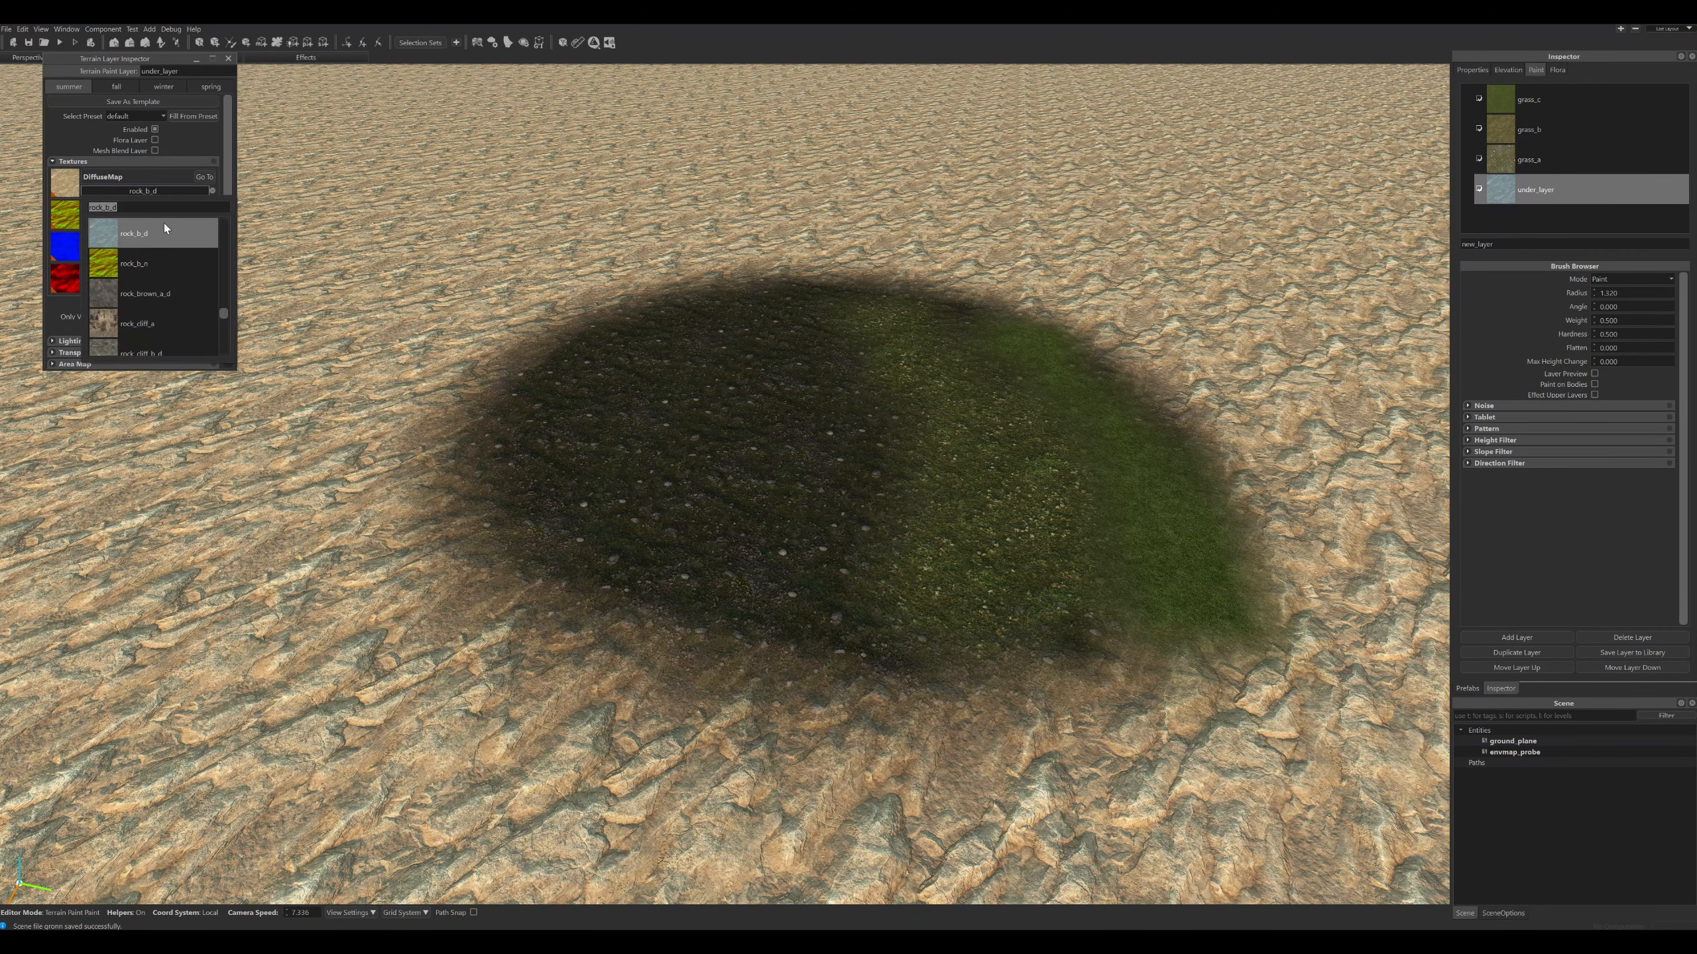
click(159, 285)
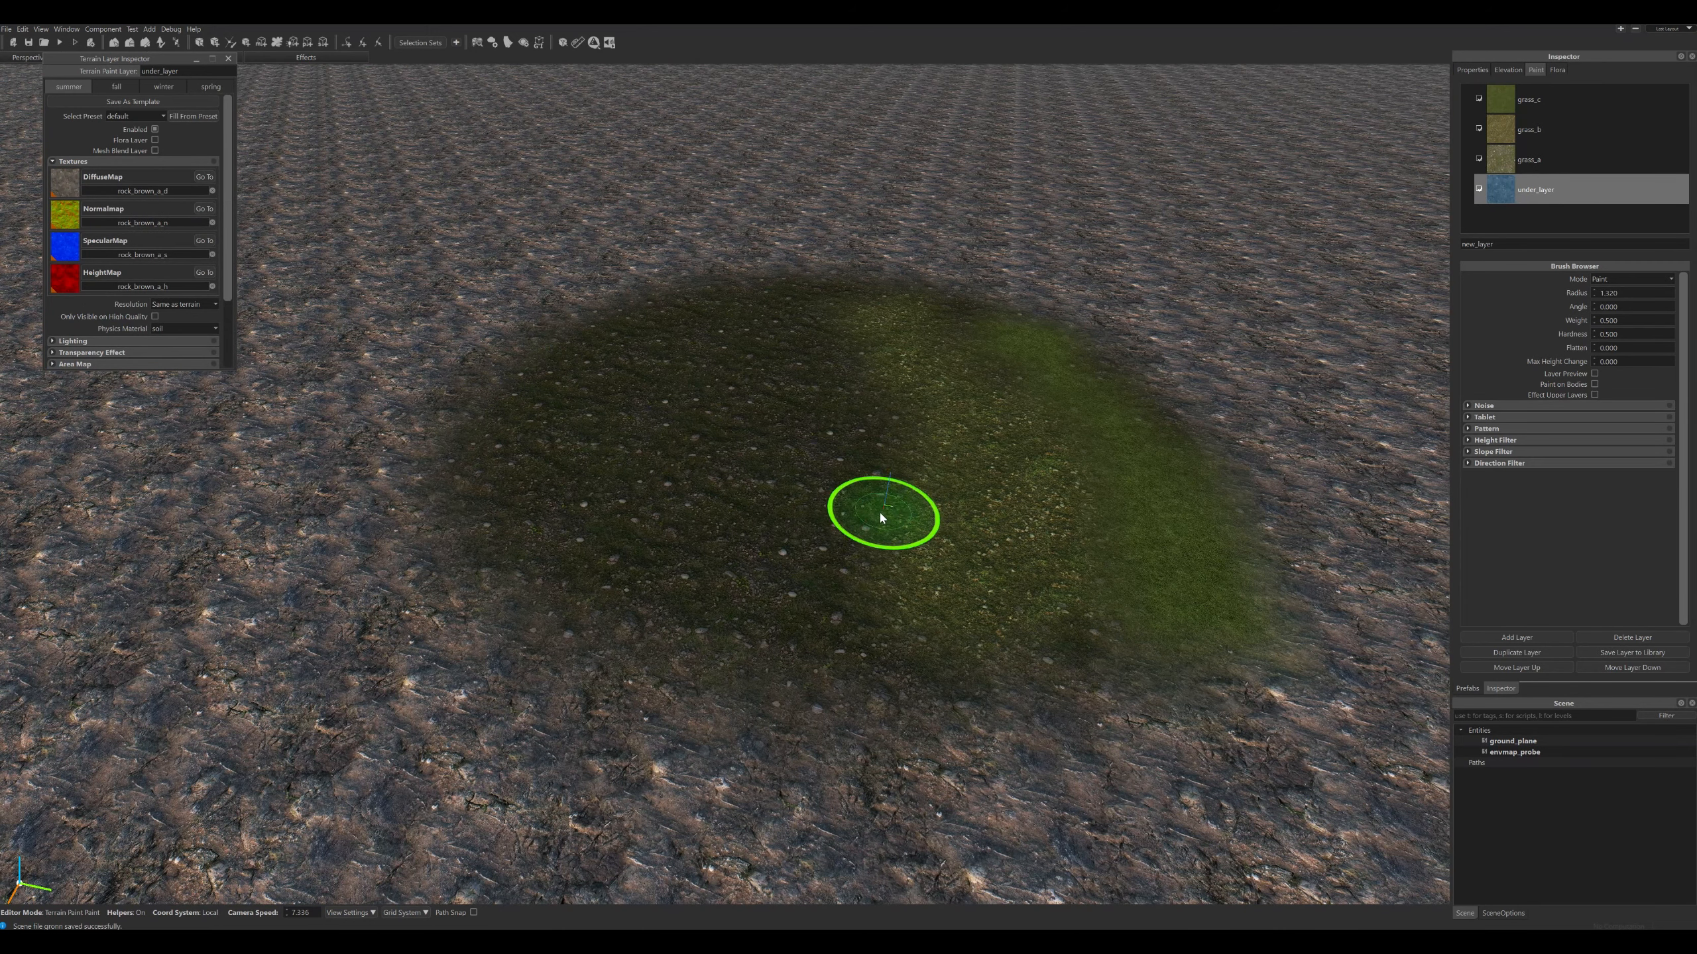
click(1503, 195)
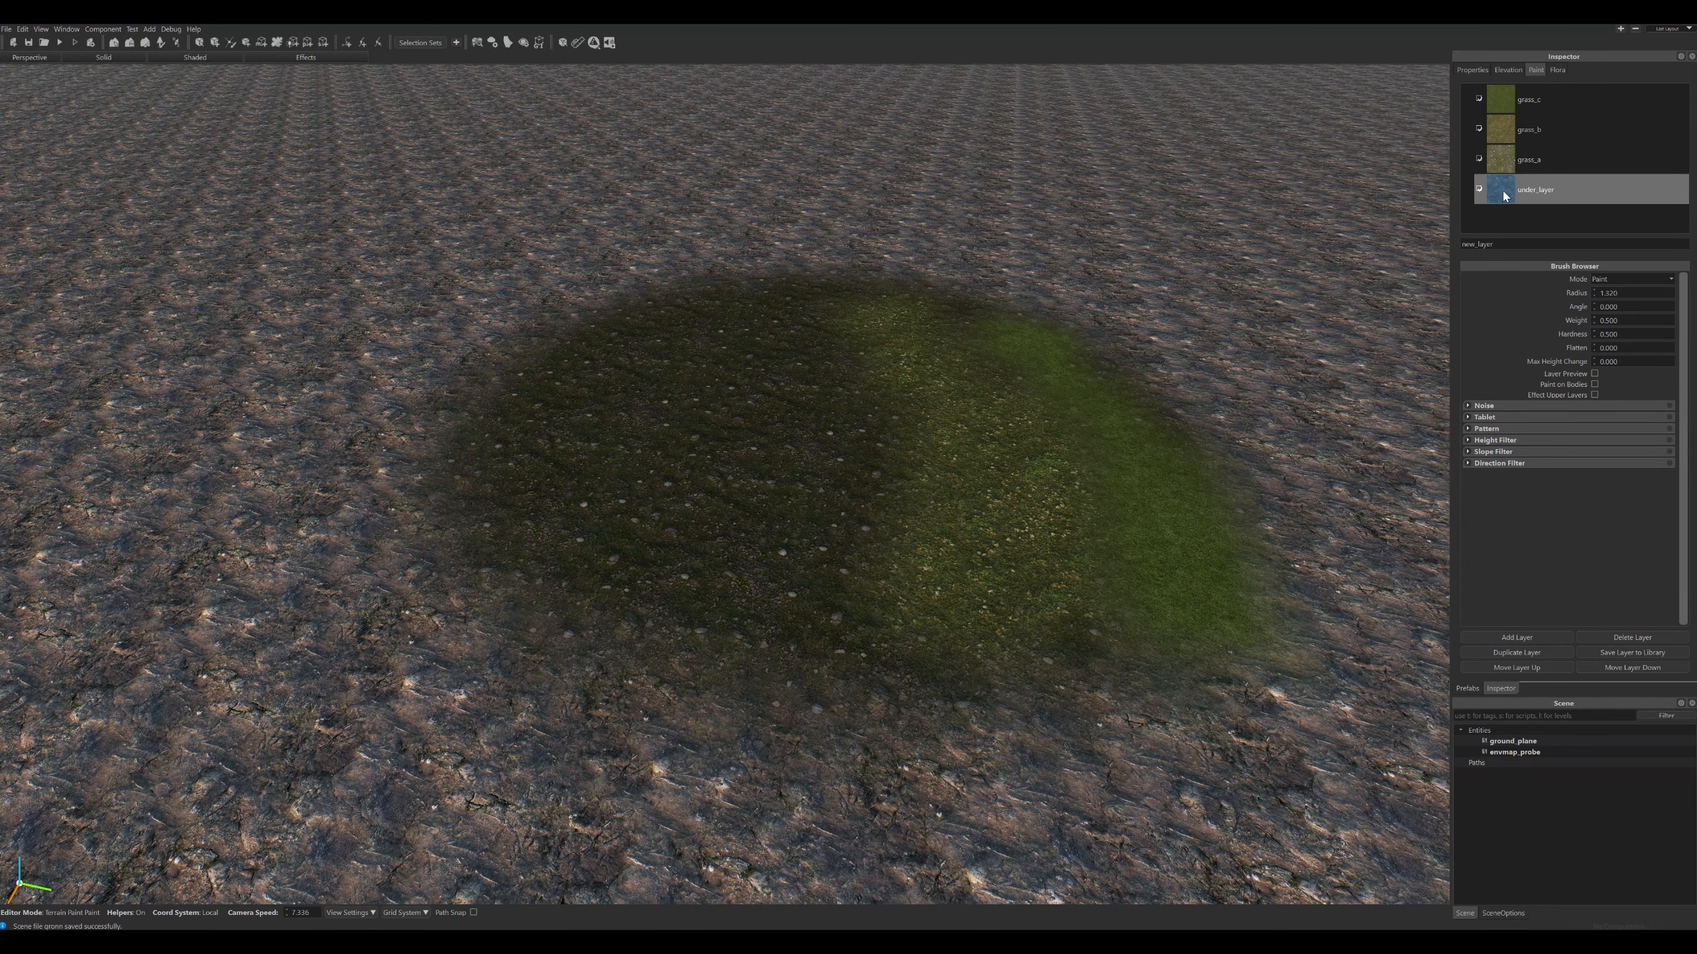
double_click(1503, 193)
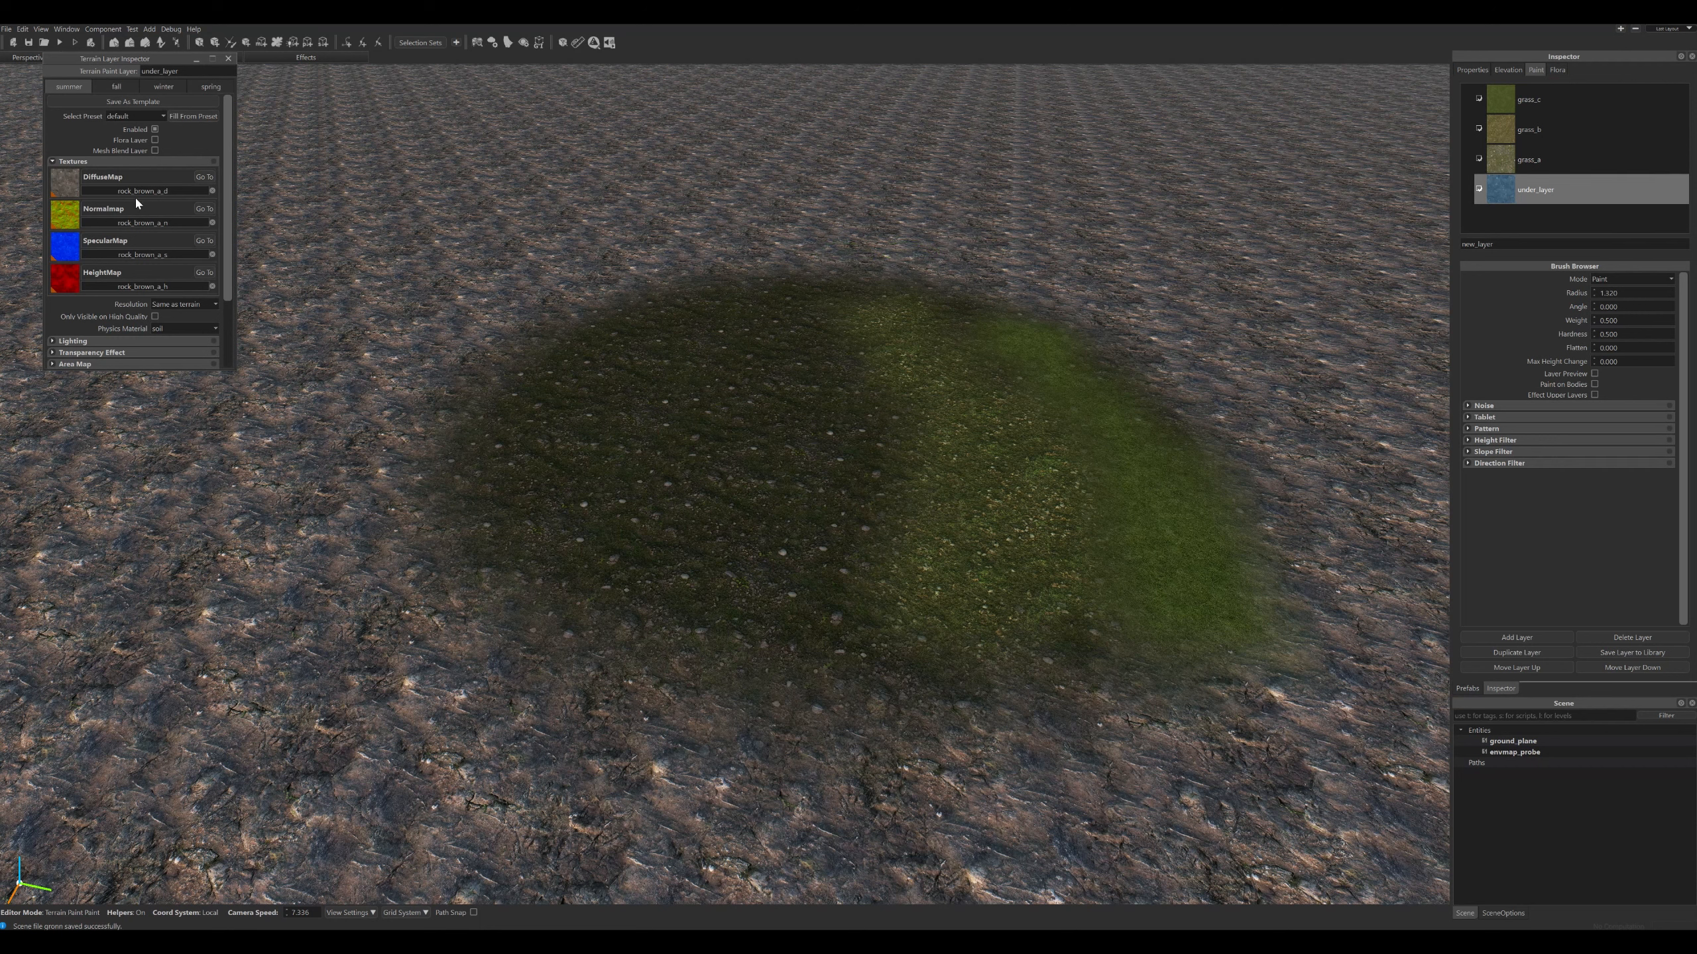
Set the under_layer's area map albedo factor mode to Multiply and darken its albedo factor color to #3a3a3a.
scroll(134, 334, down, 1)
click(92, 339)
scroll(131, 321, down, 3)
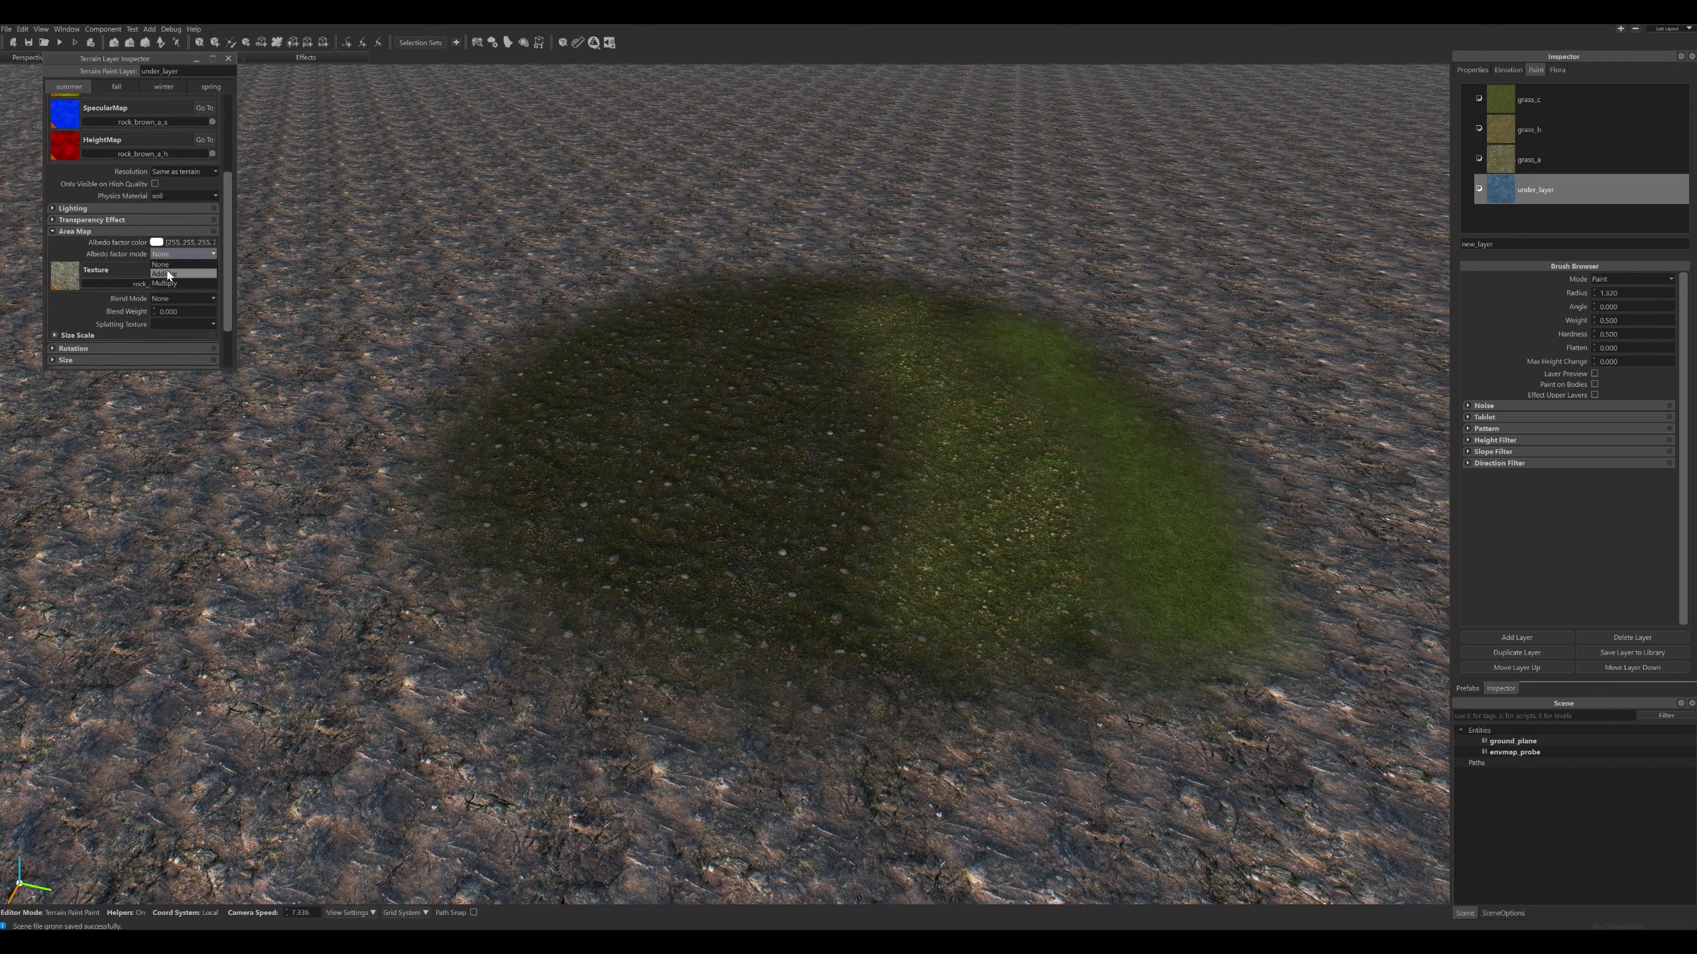
click(165, 283)
click(156, 242)
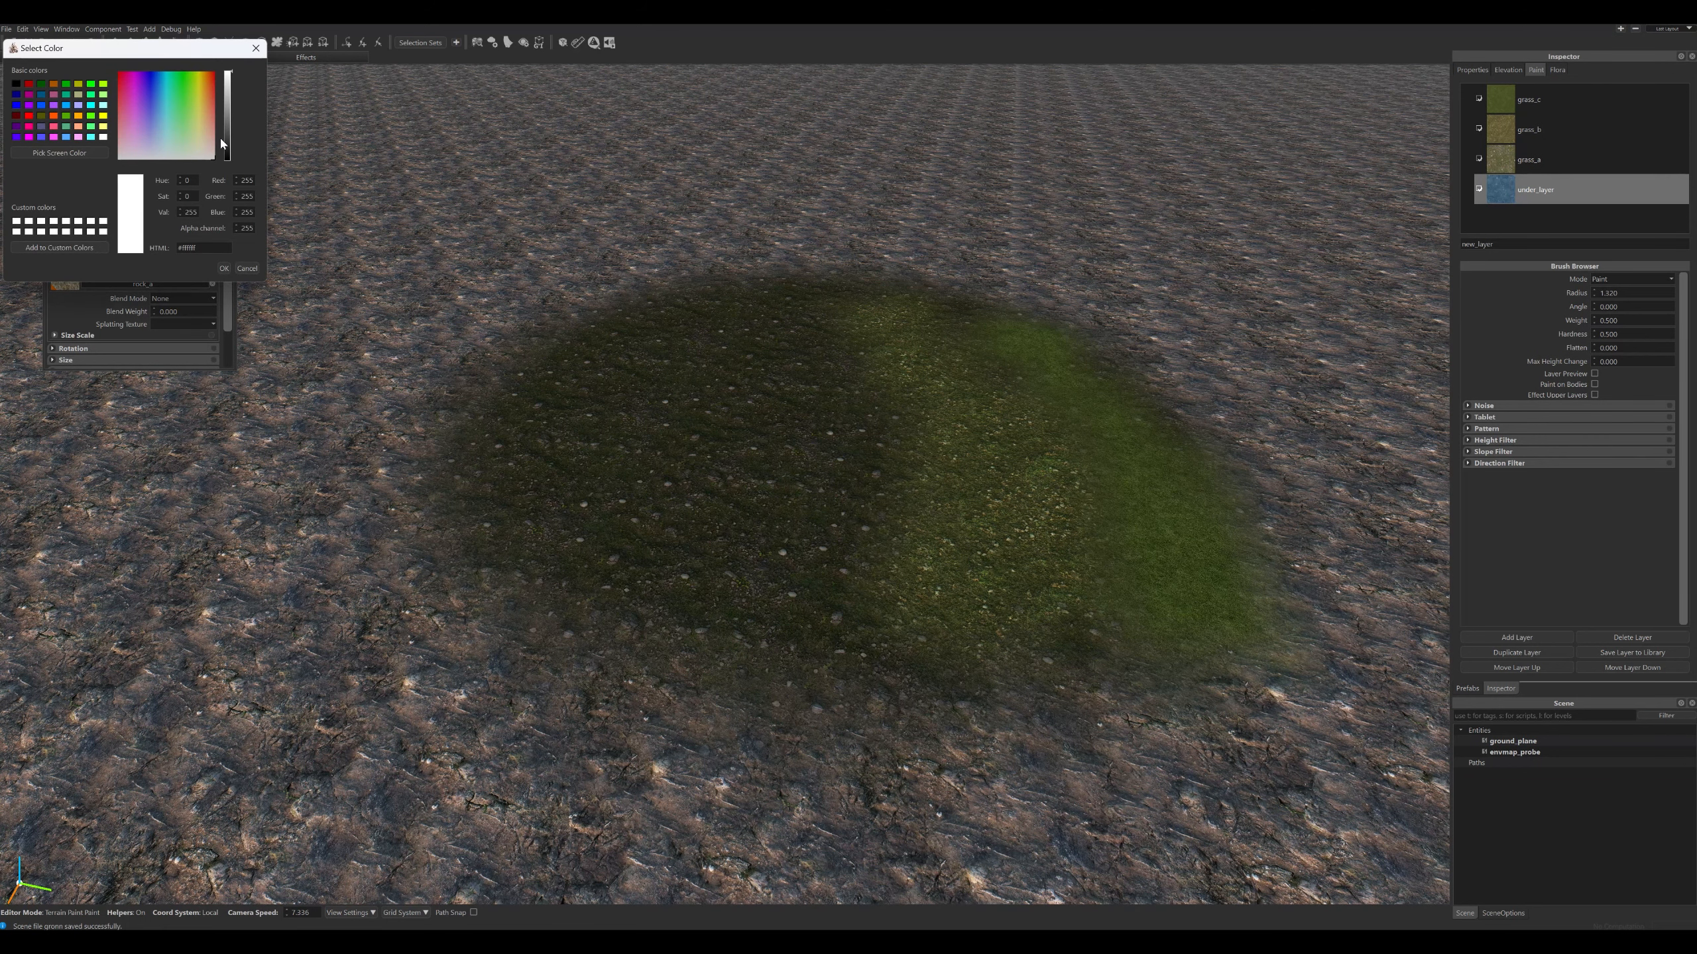
mouse_move(227, 142)
mouse_down()
mouse_move(231, 159)
mouse_move(238, 145)
mouse_up()
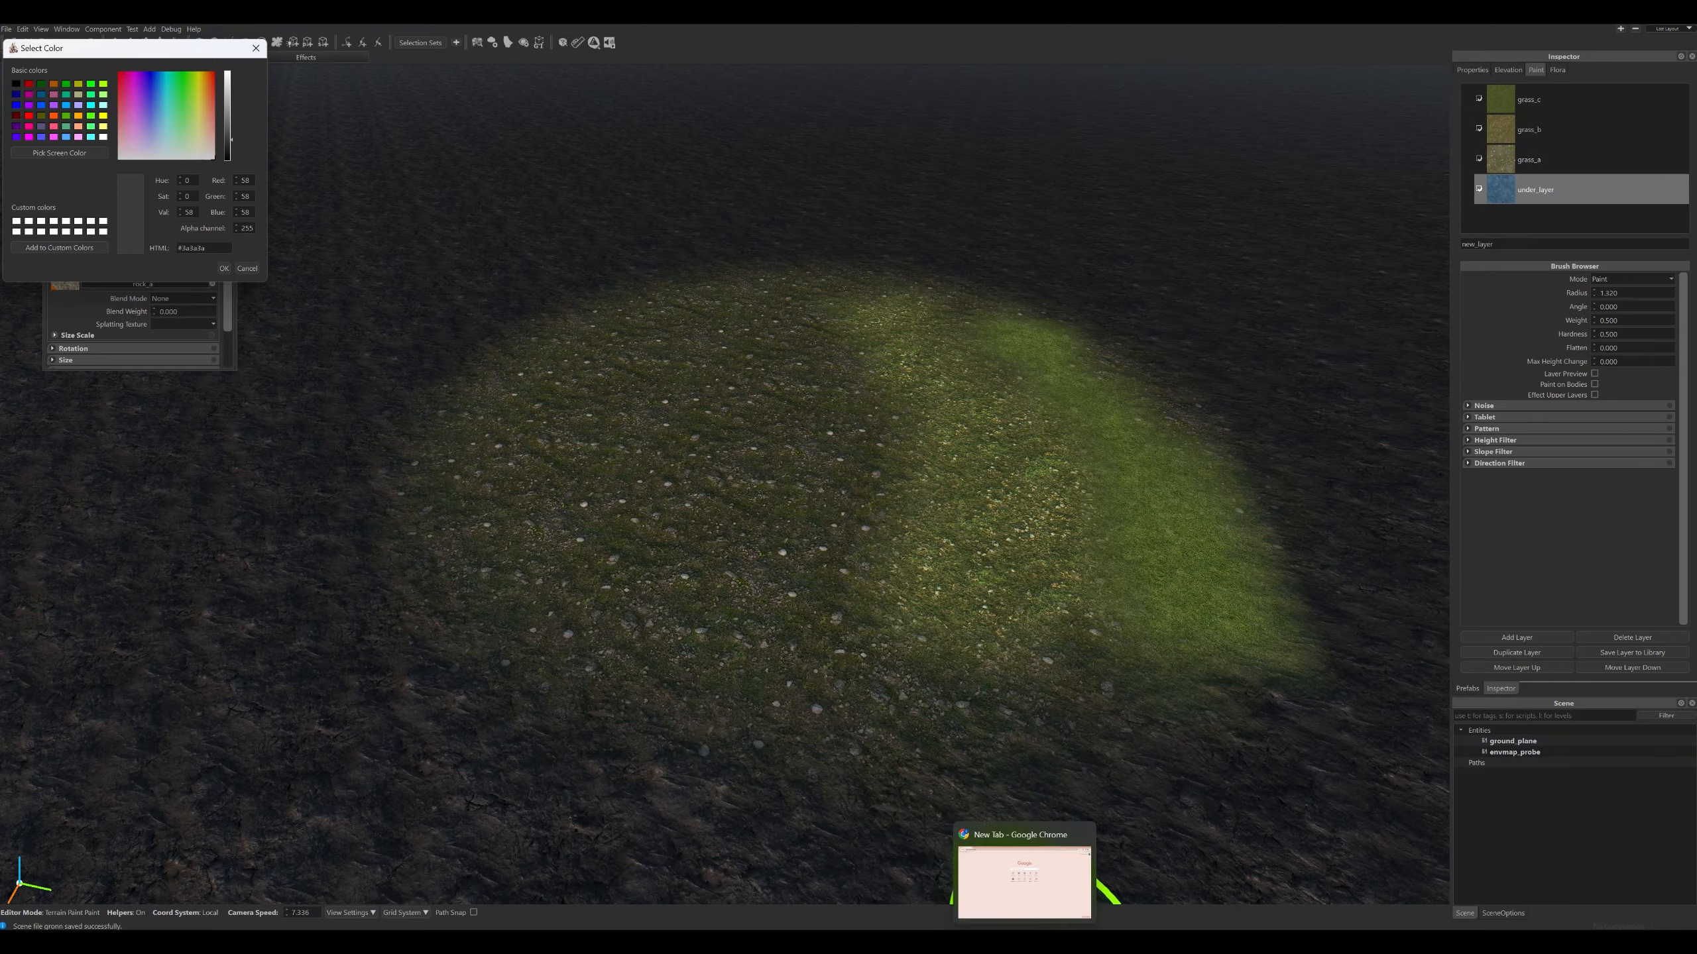
Compare the ground with the nordic landscape reference in Chrome and fine-tune the brightness of the under_layer's albedo factor color.
click(1024, 926)
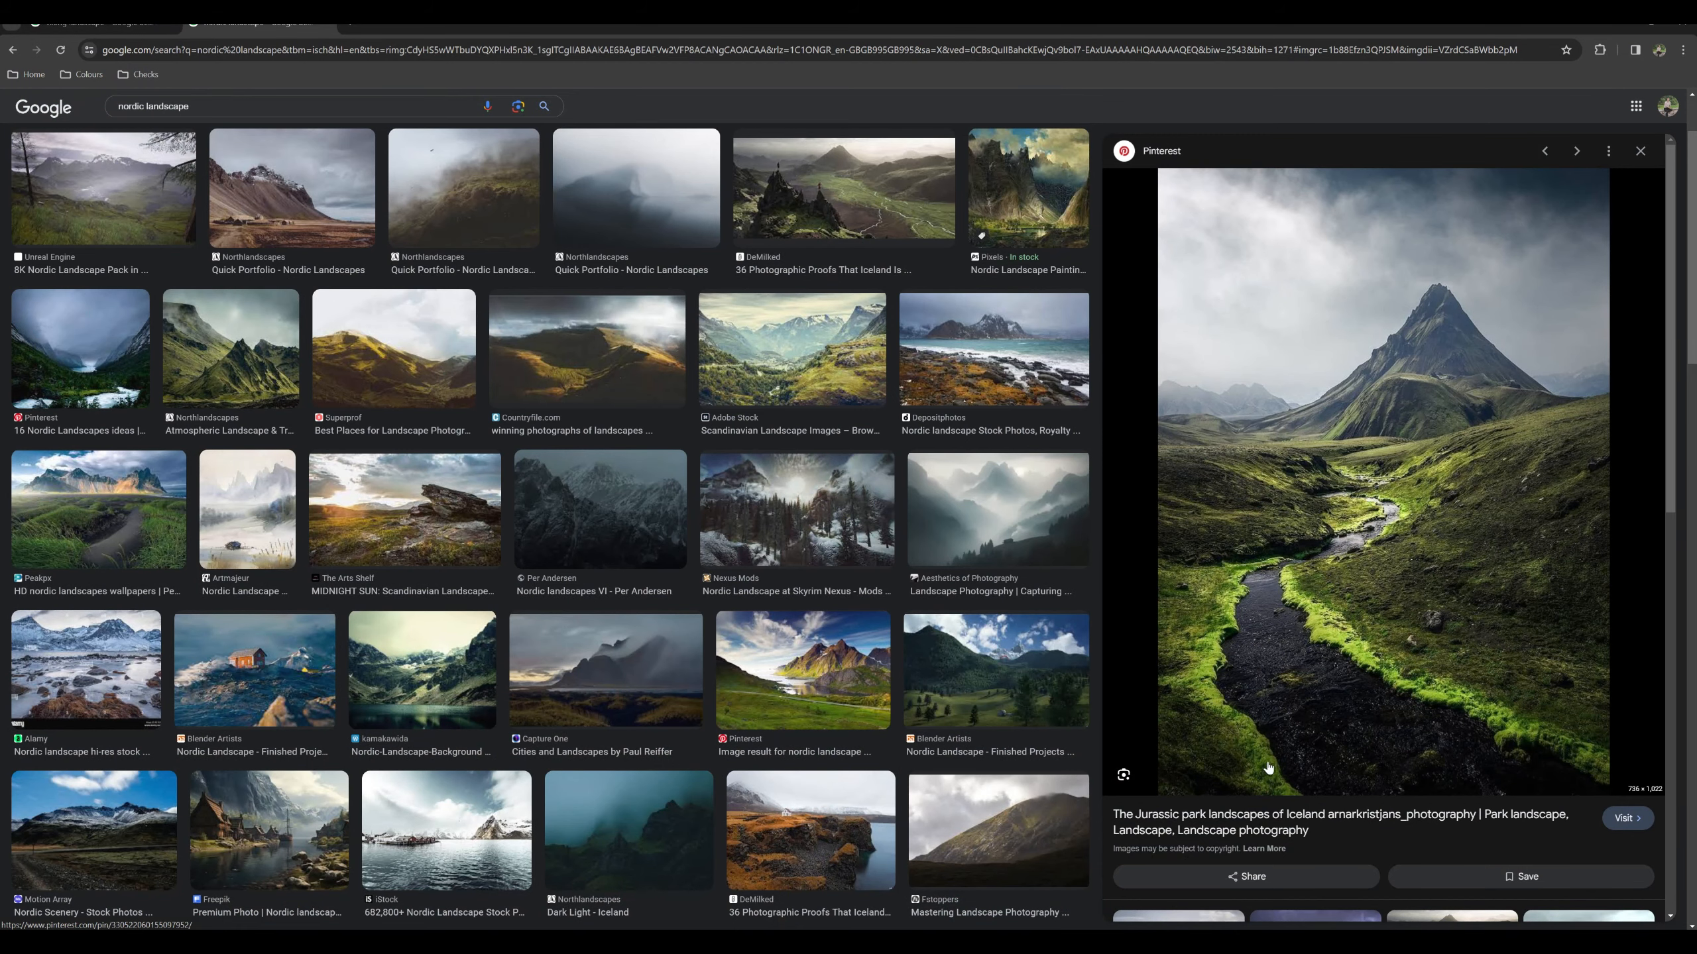
click(1039, 892)
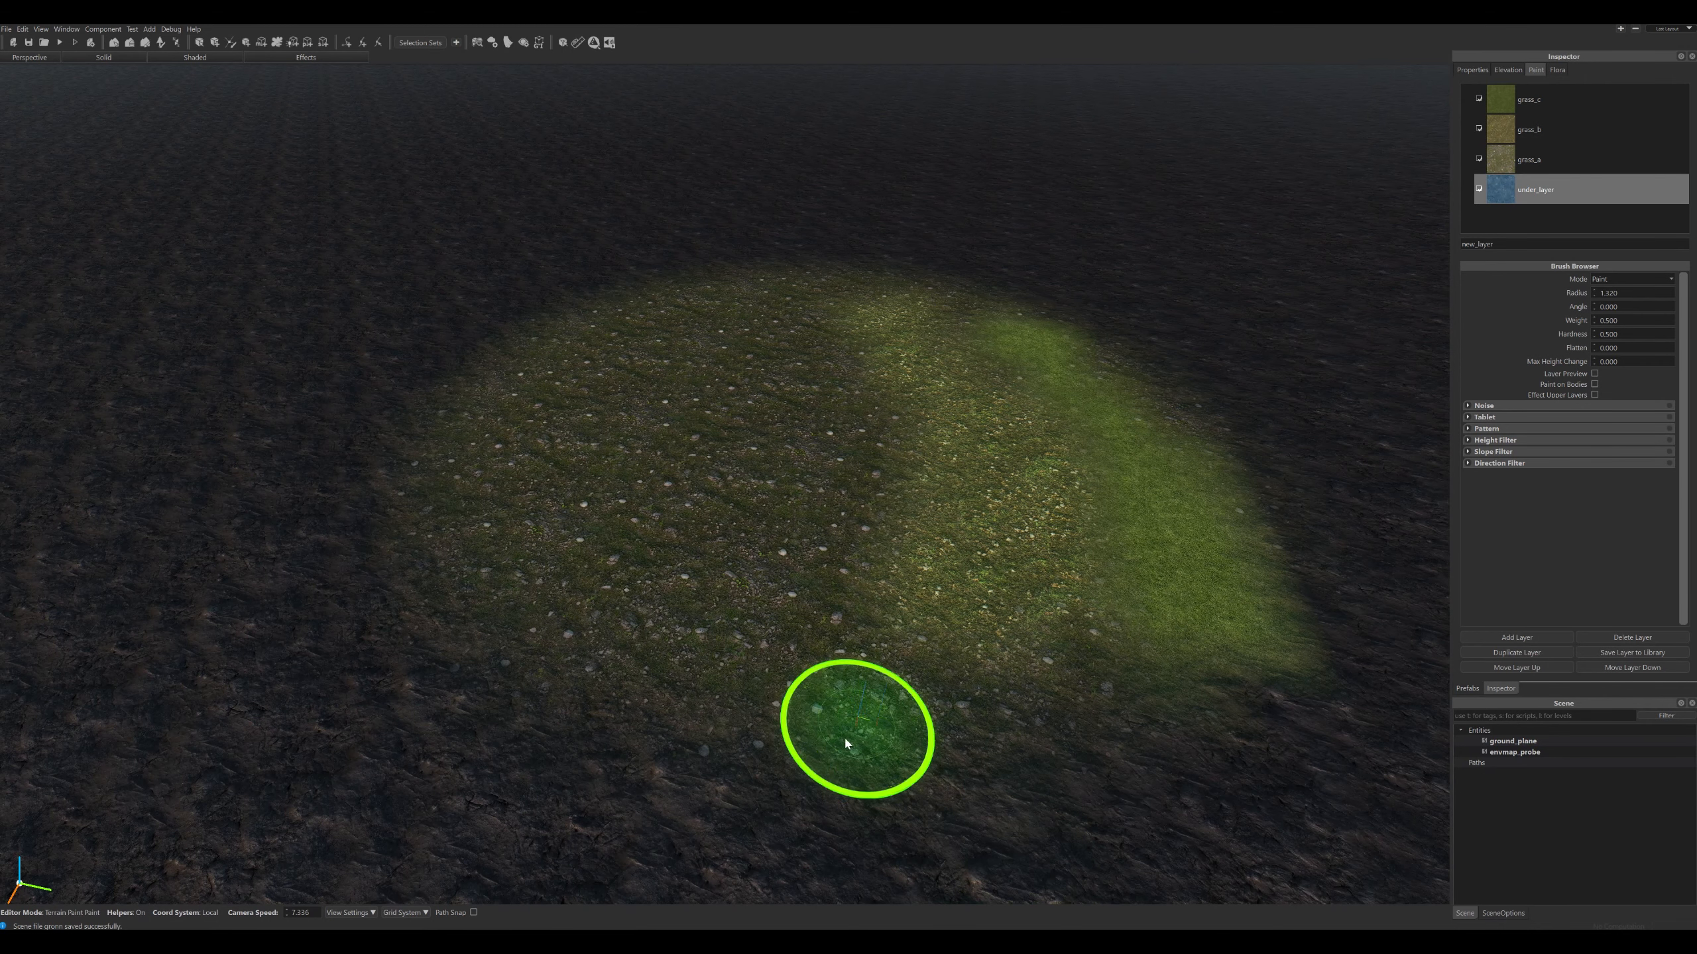
double_click(1497, 185)
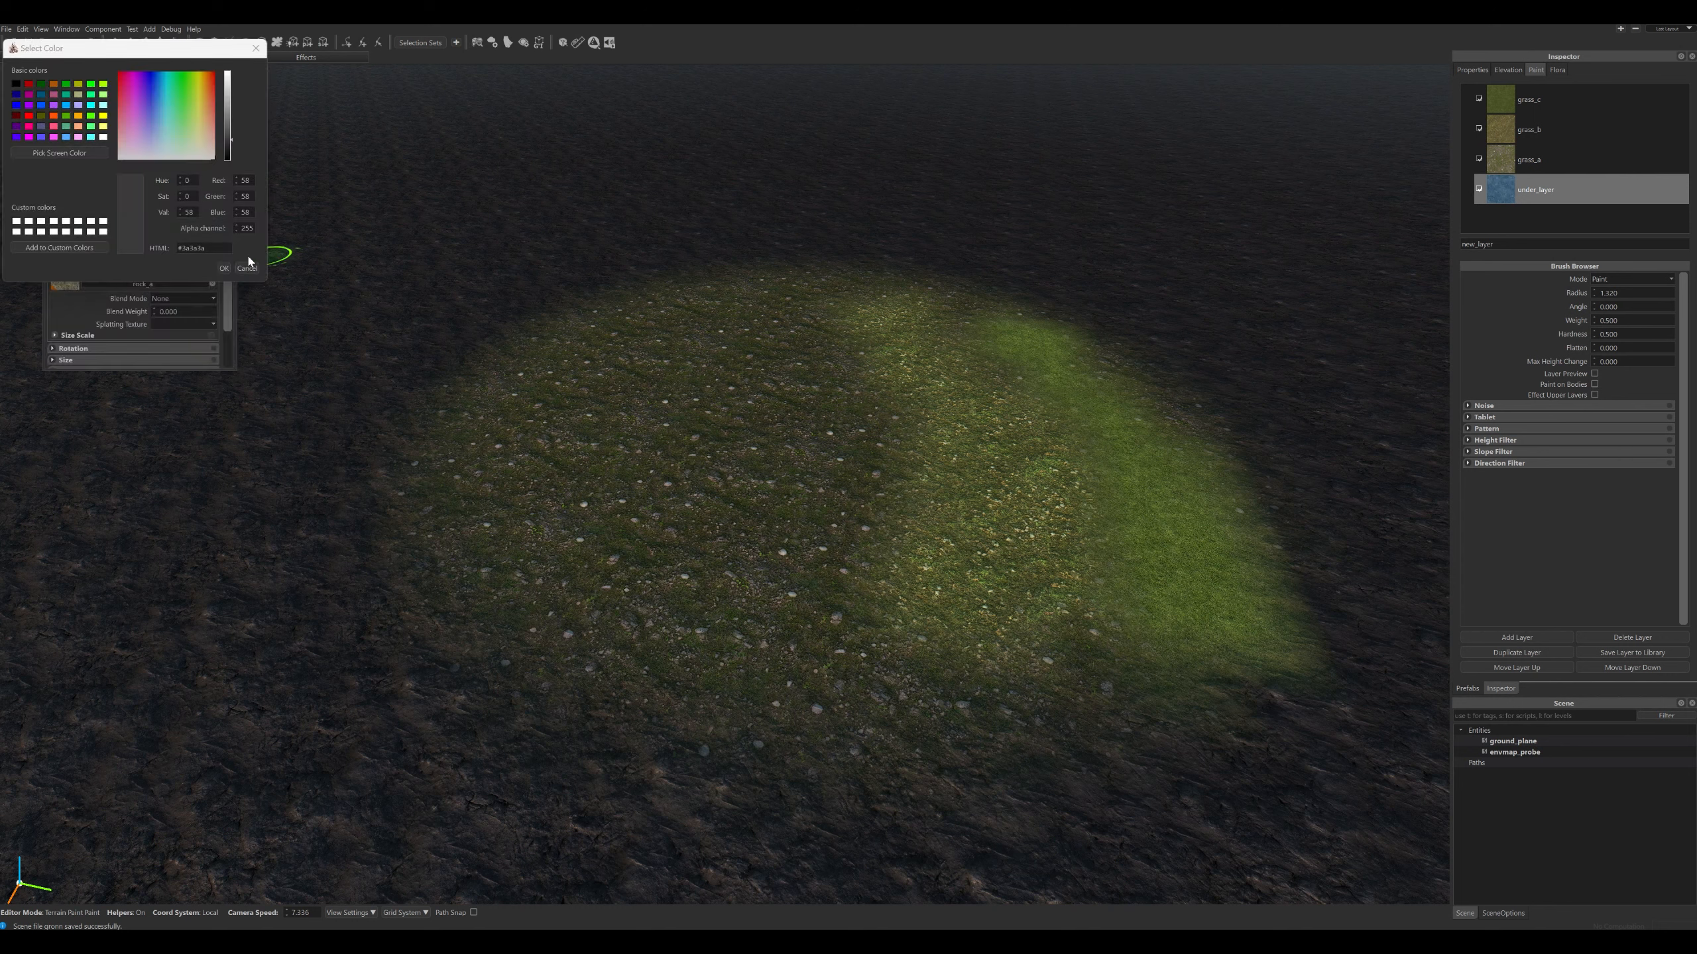
drag(226, 141, 231, 149)
drag(232, 146, 236, 136)
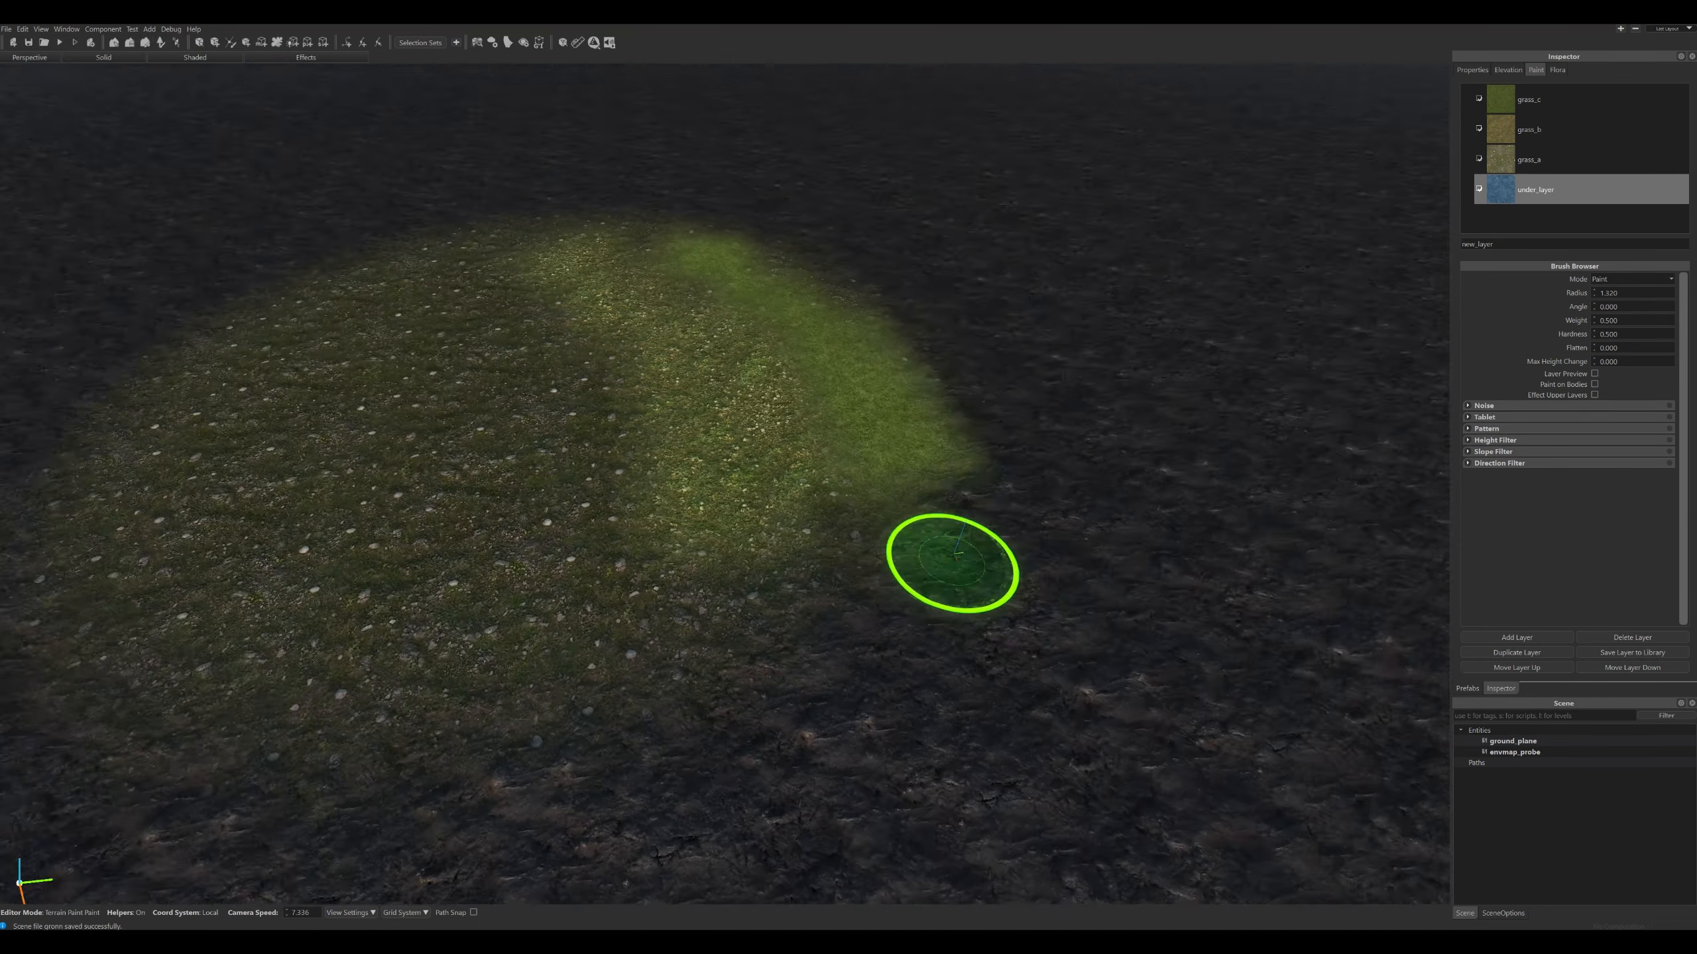
Examine the darkened rock ground around the painted grass patch from near and far.
right_drag(951, 565, 954, 561)
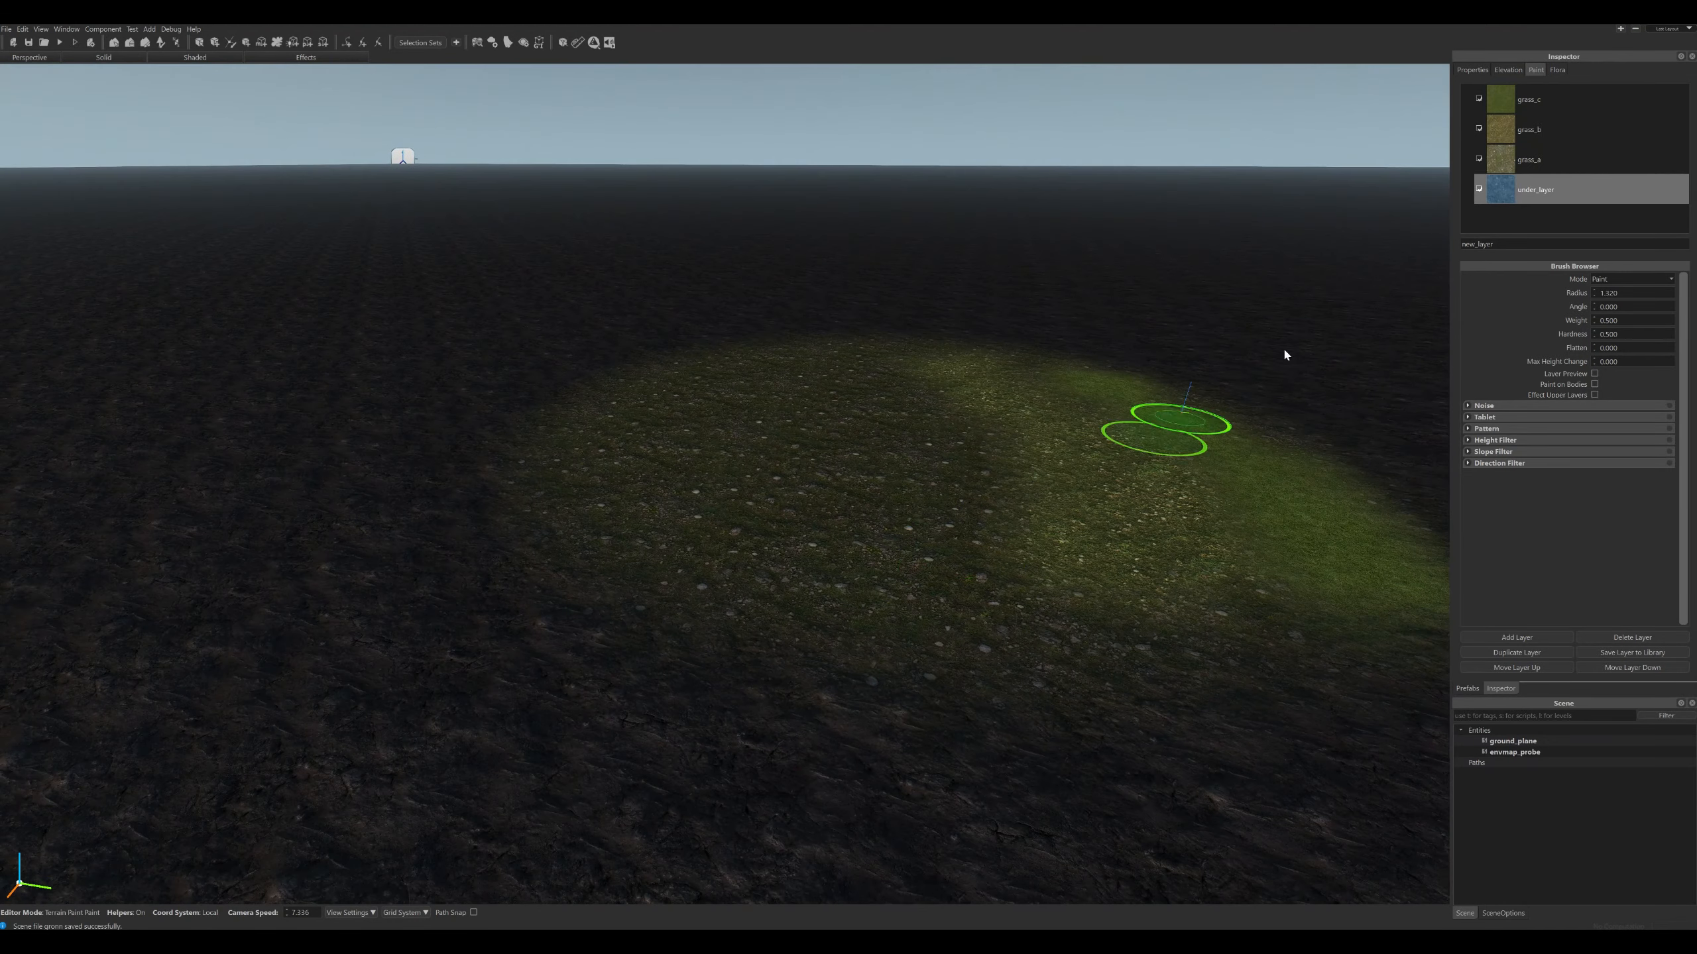
right_drag(1167, 297, 1166, 299)
key(s)
key(w)
key(s)
key(s)
key(d)
key(a)
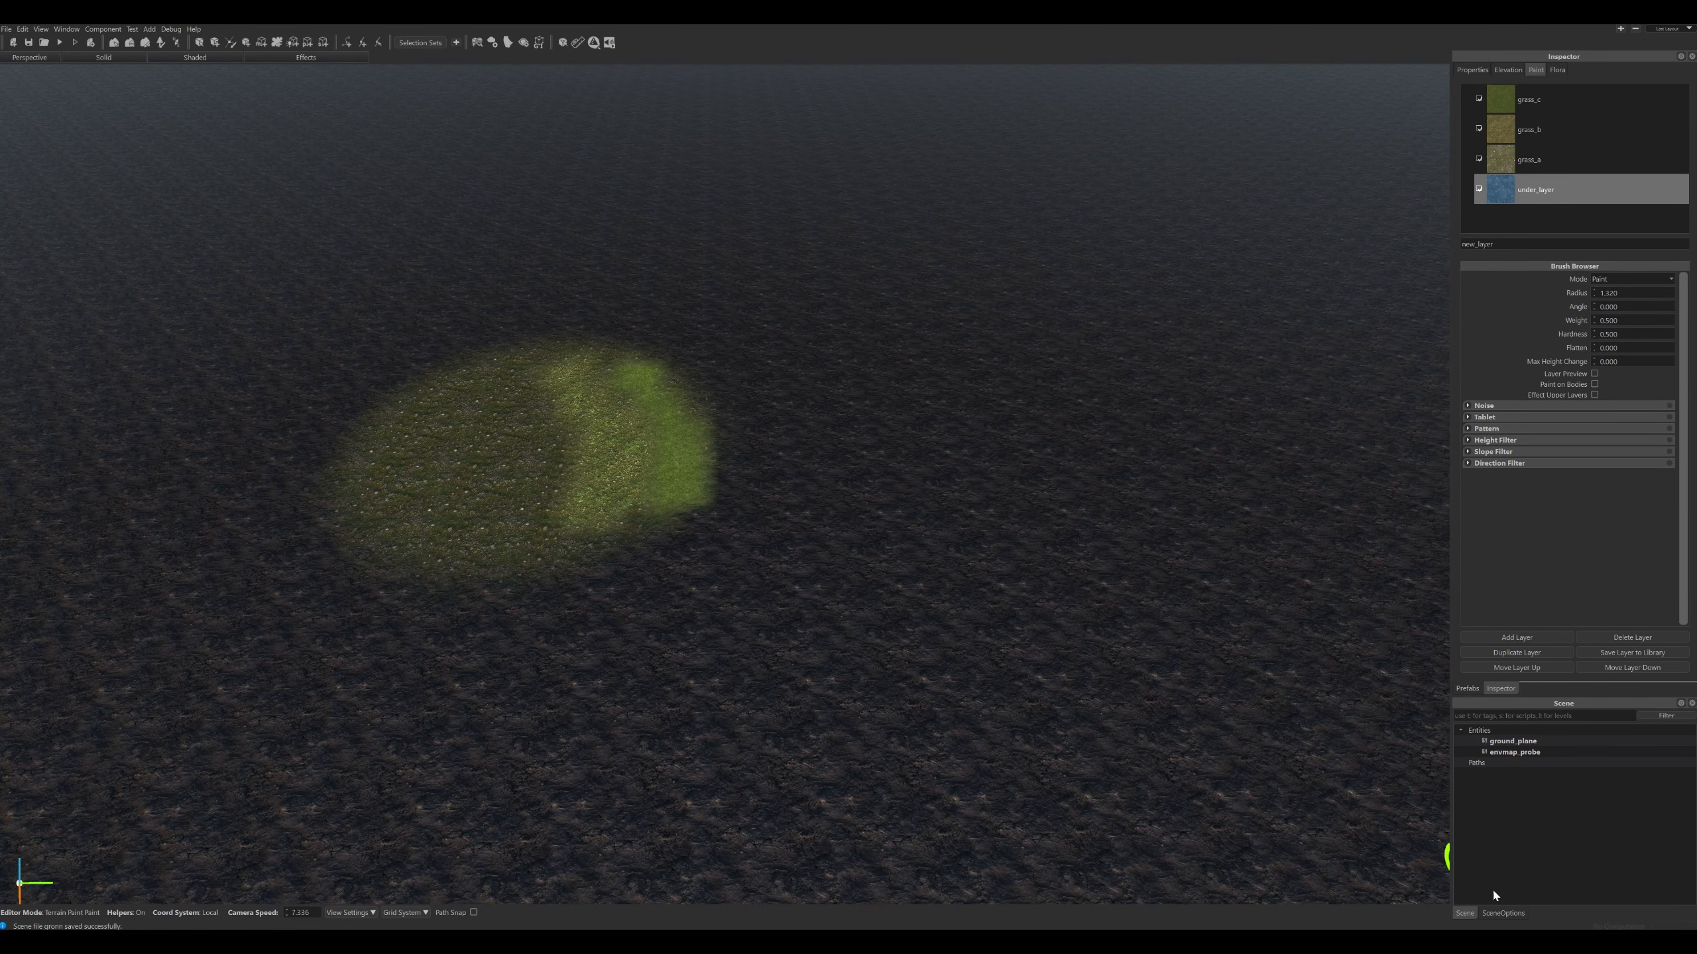
Open the water settings in the scene options and set the water level to 1.
click(1504, 914)
scroll(1568, 824, down, 5)
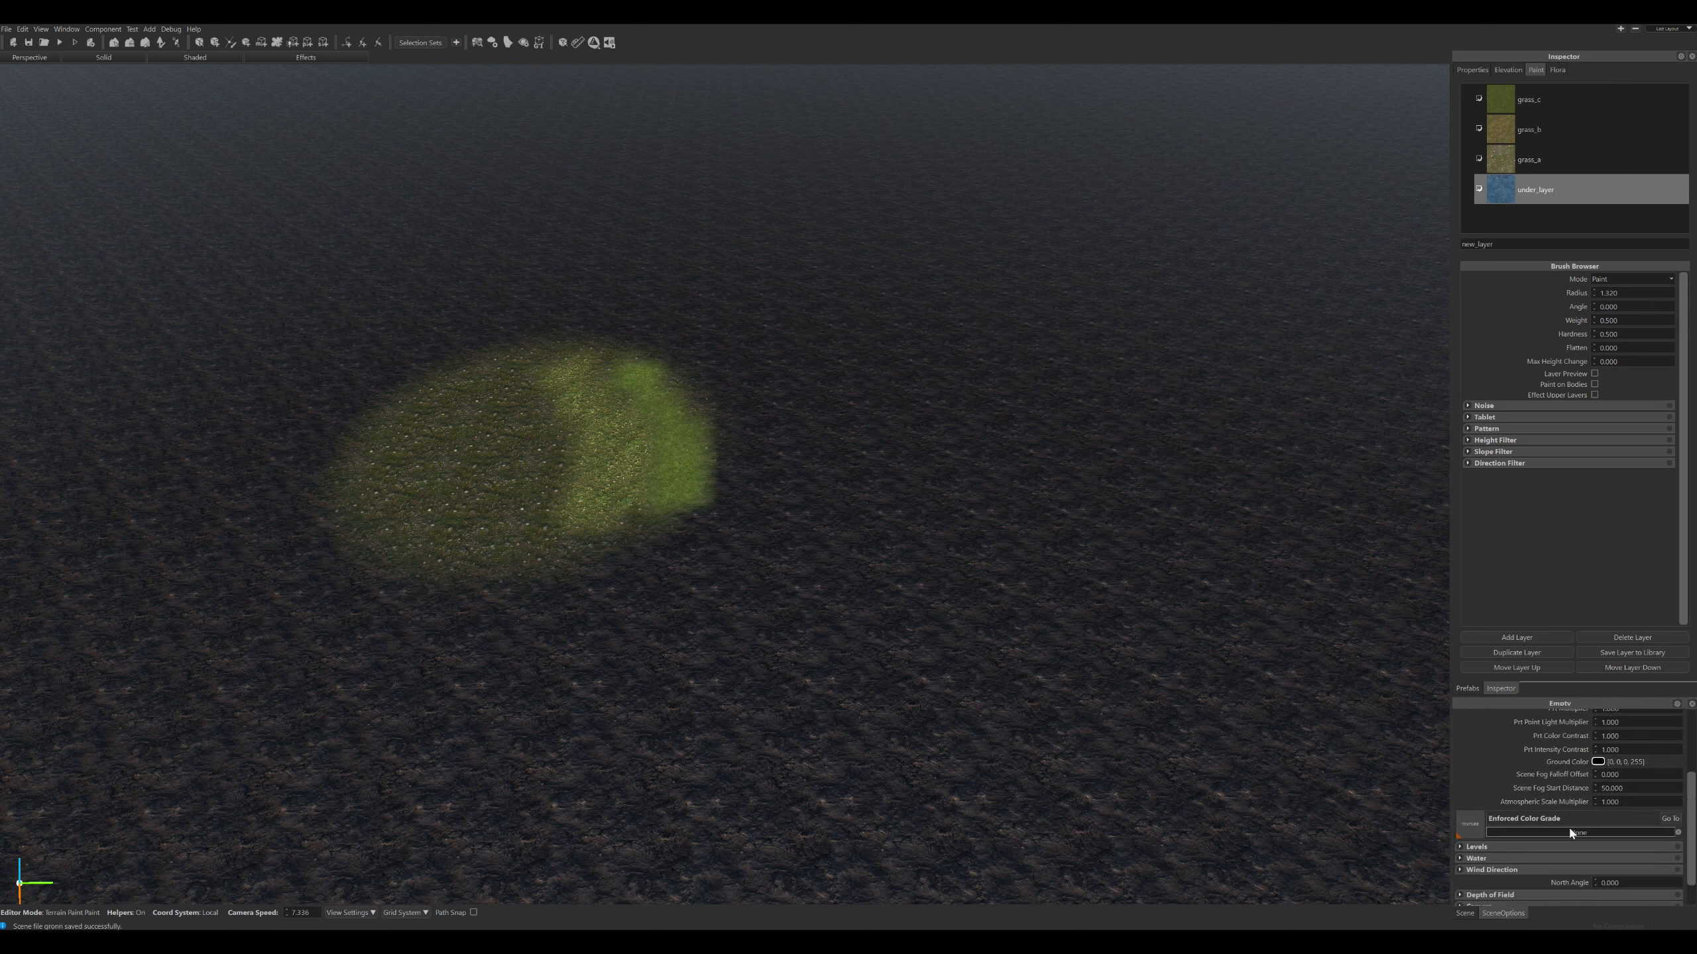
click(1550, 858)
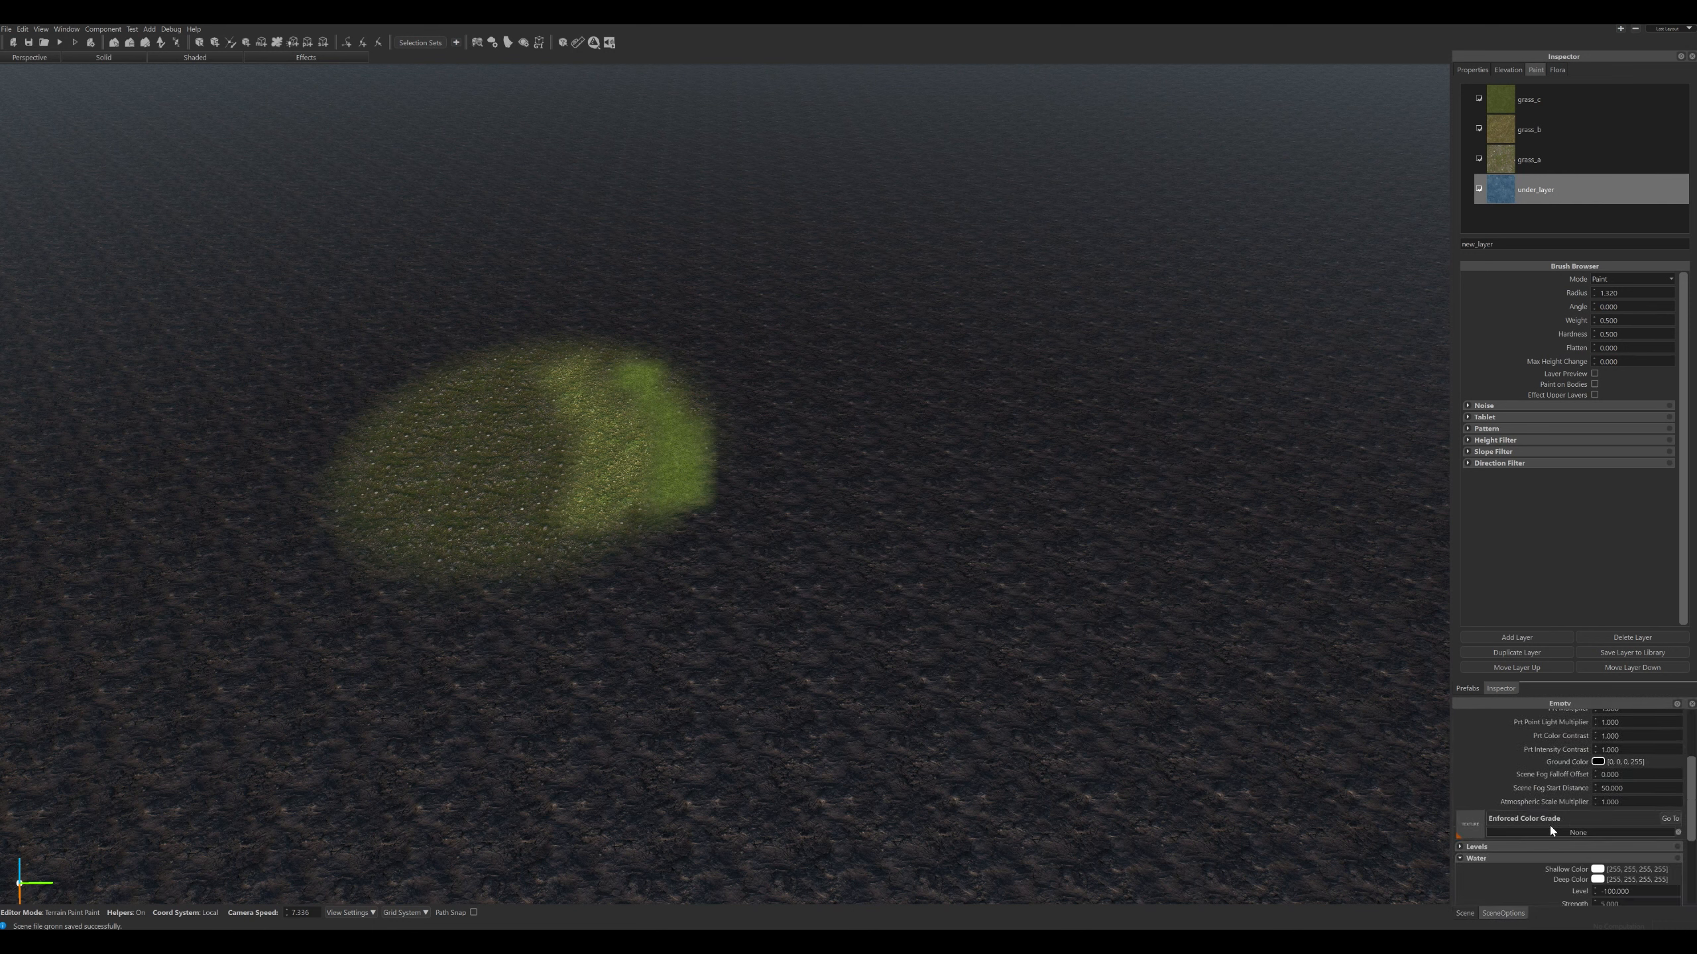
scroll(1590, 881, down, 3)
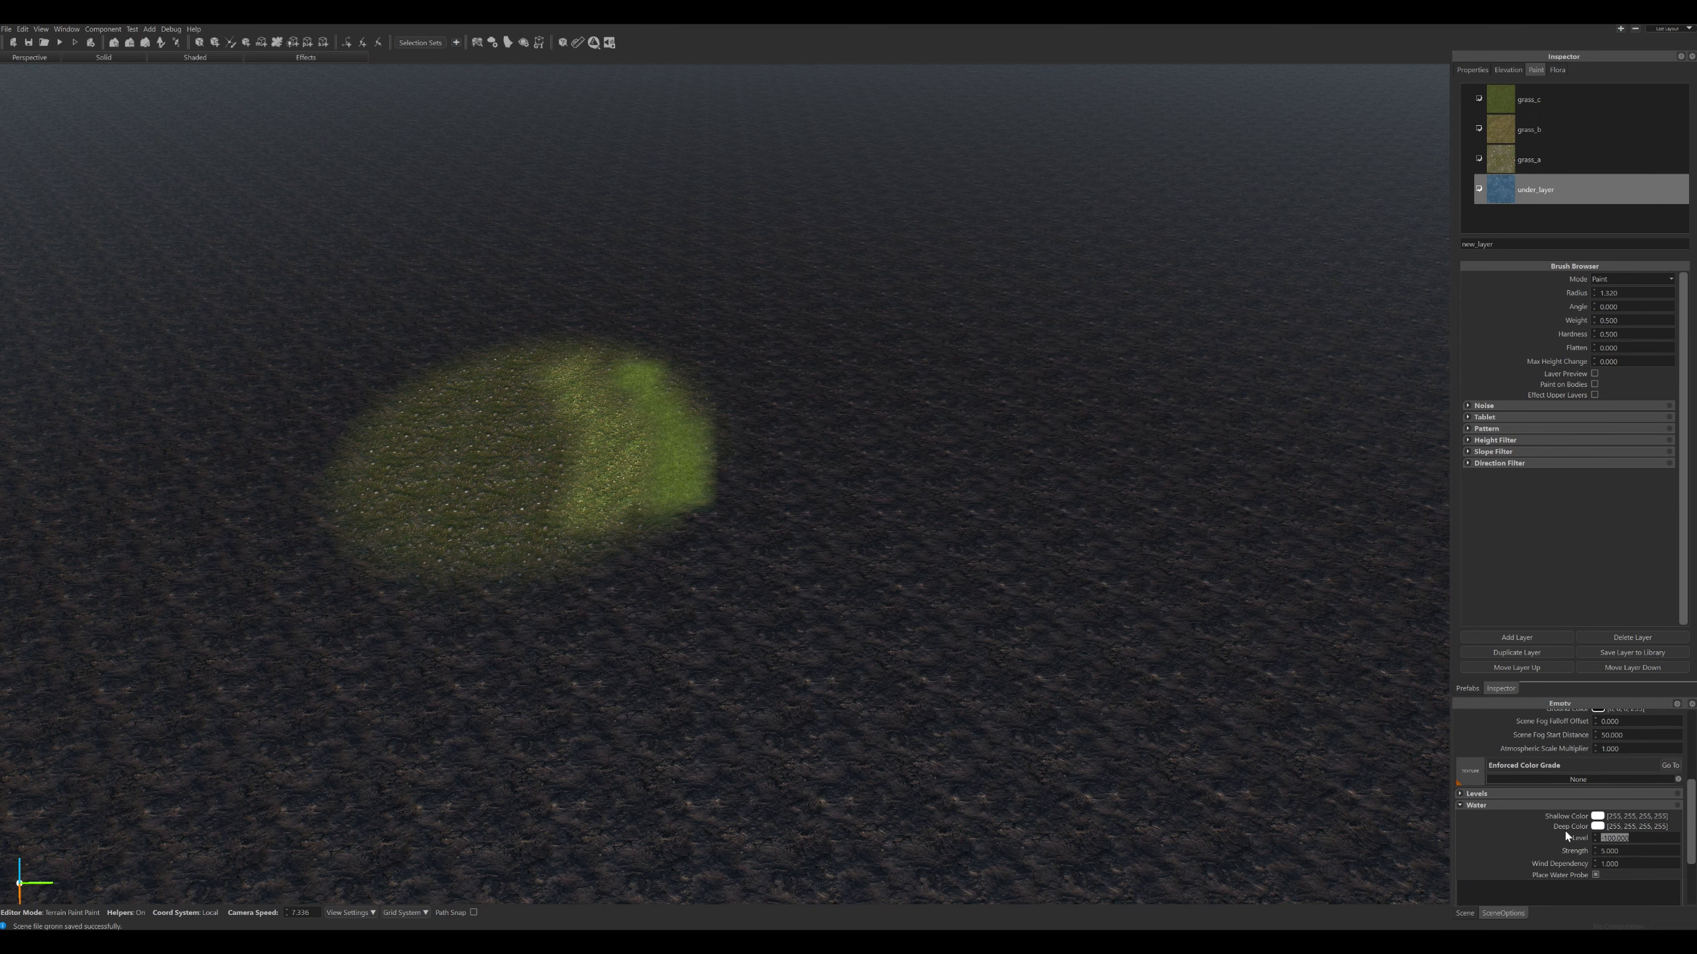
text(1)
key(Return)
mouse_move(1362, 809)
right_down()
mouse_move(1329, 799)
mouse_move(1351, 814)
right_up()
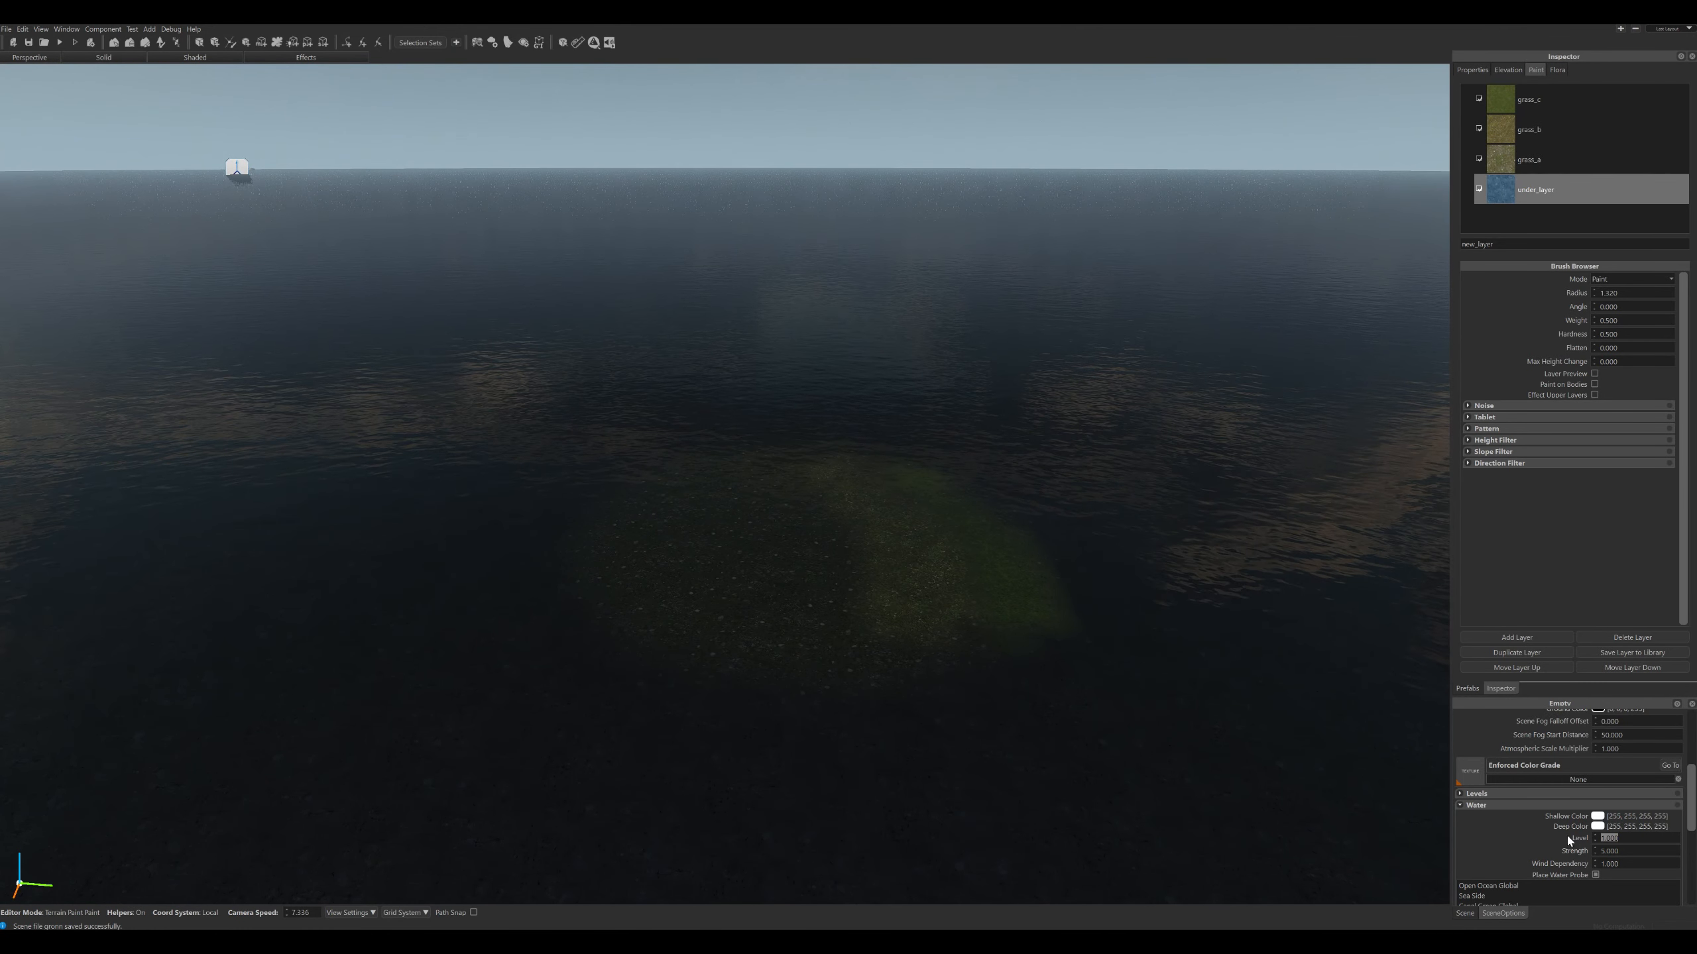
Lower the scene's water level to -3, trying 0 and -2 on the way.
text(0)
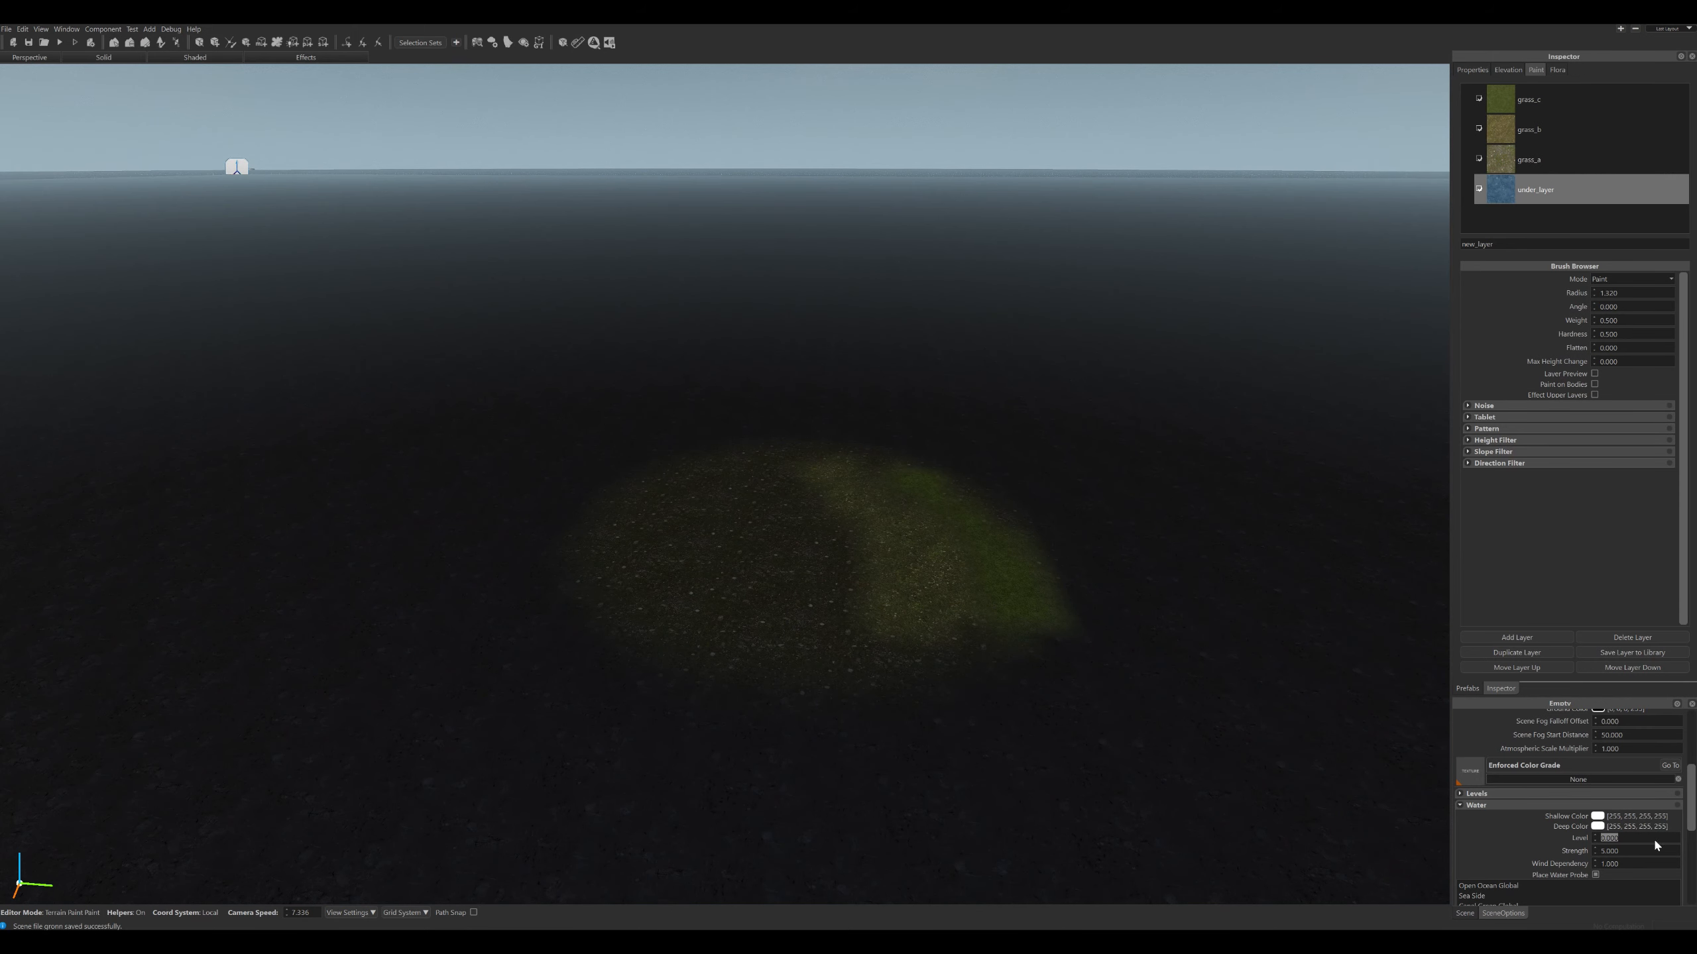
text(-2)
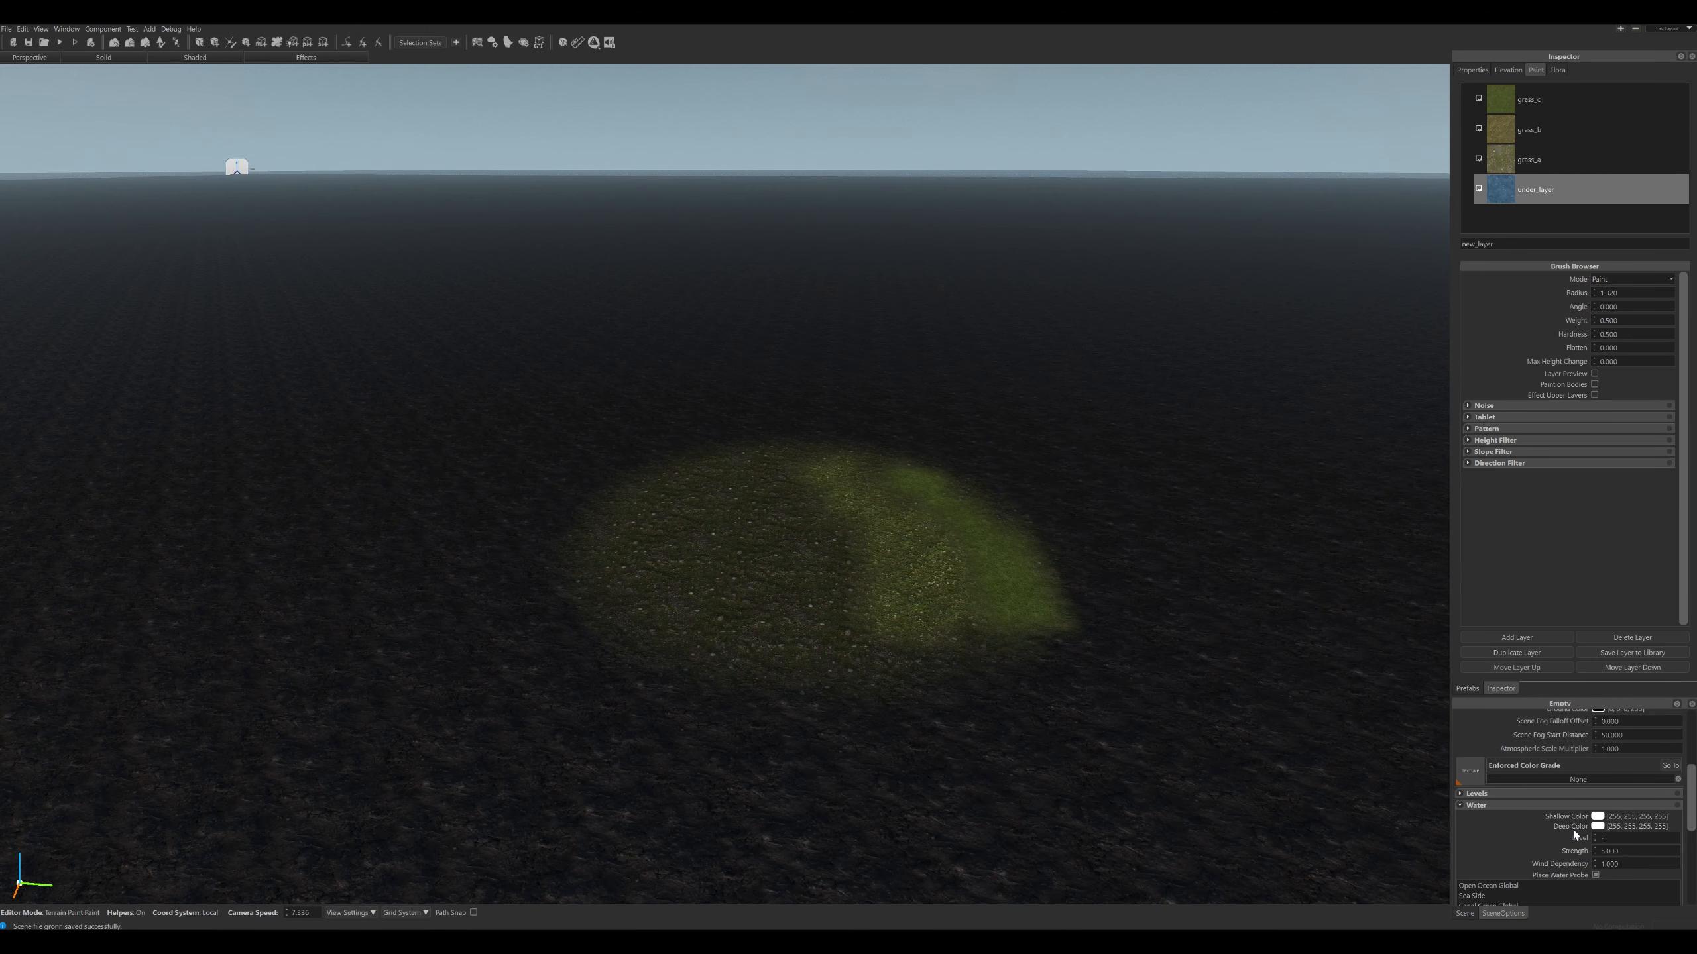
text(-3)
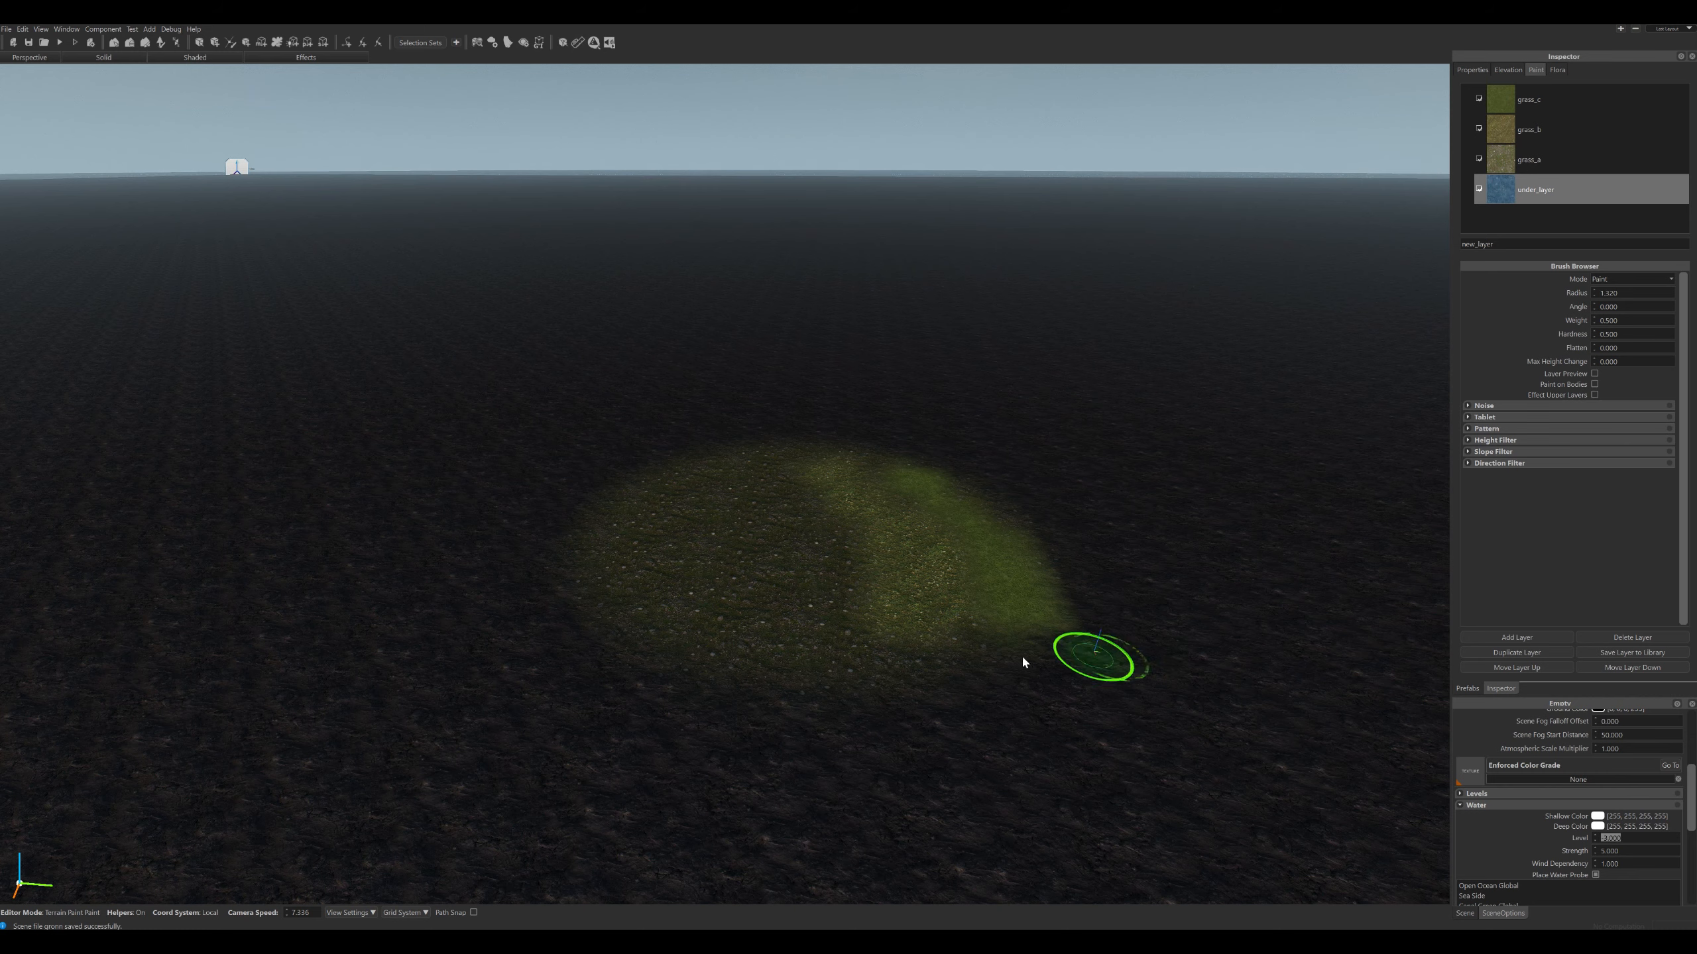
Switch to terrain elevation editing with the brush in Lower mode and enlarge its radius to about 7.9.
mouse_move(832, 598)
right_down()
mouse_move(841, 617)
mouse_move(838, 587)
mouse_move(837, 602)
right_up()
key(w)
key(s)
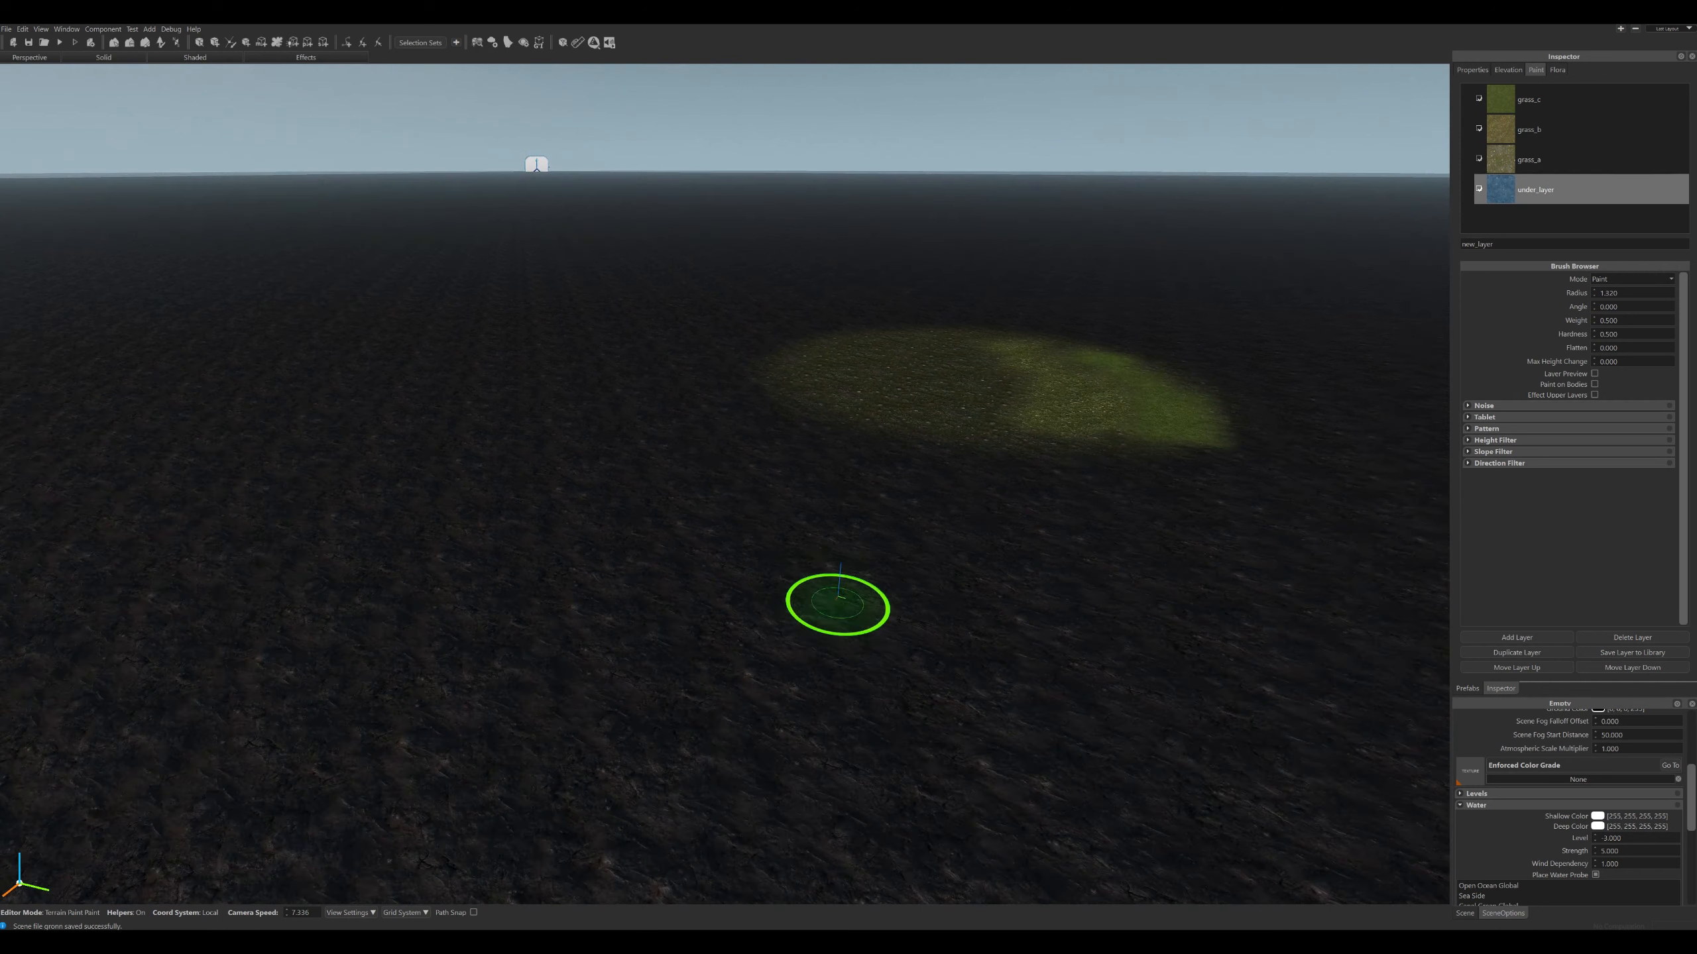
click(130, 44)
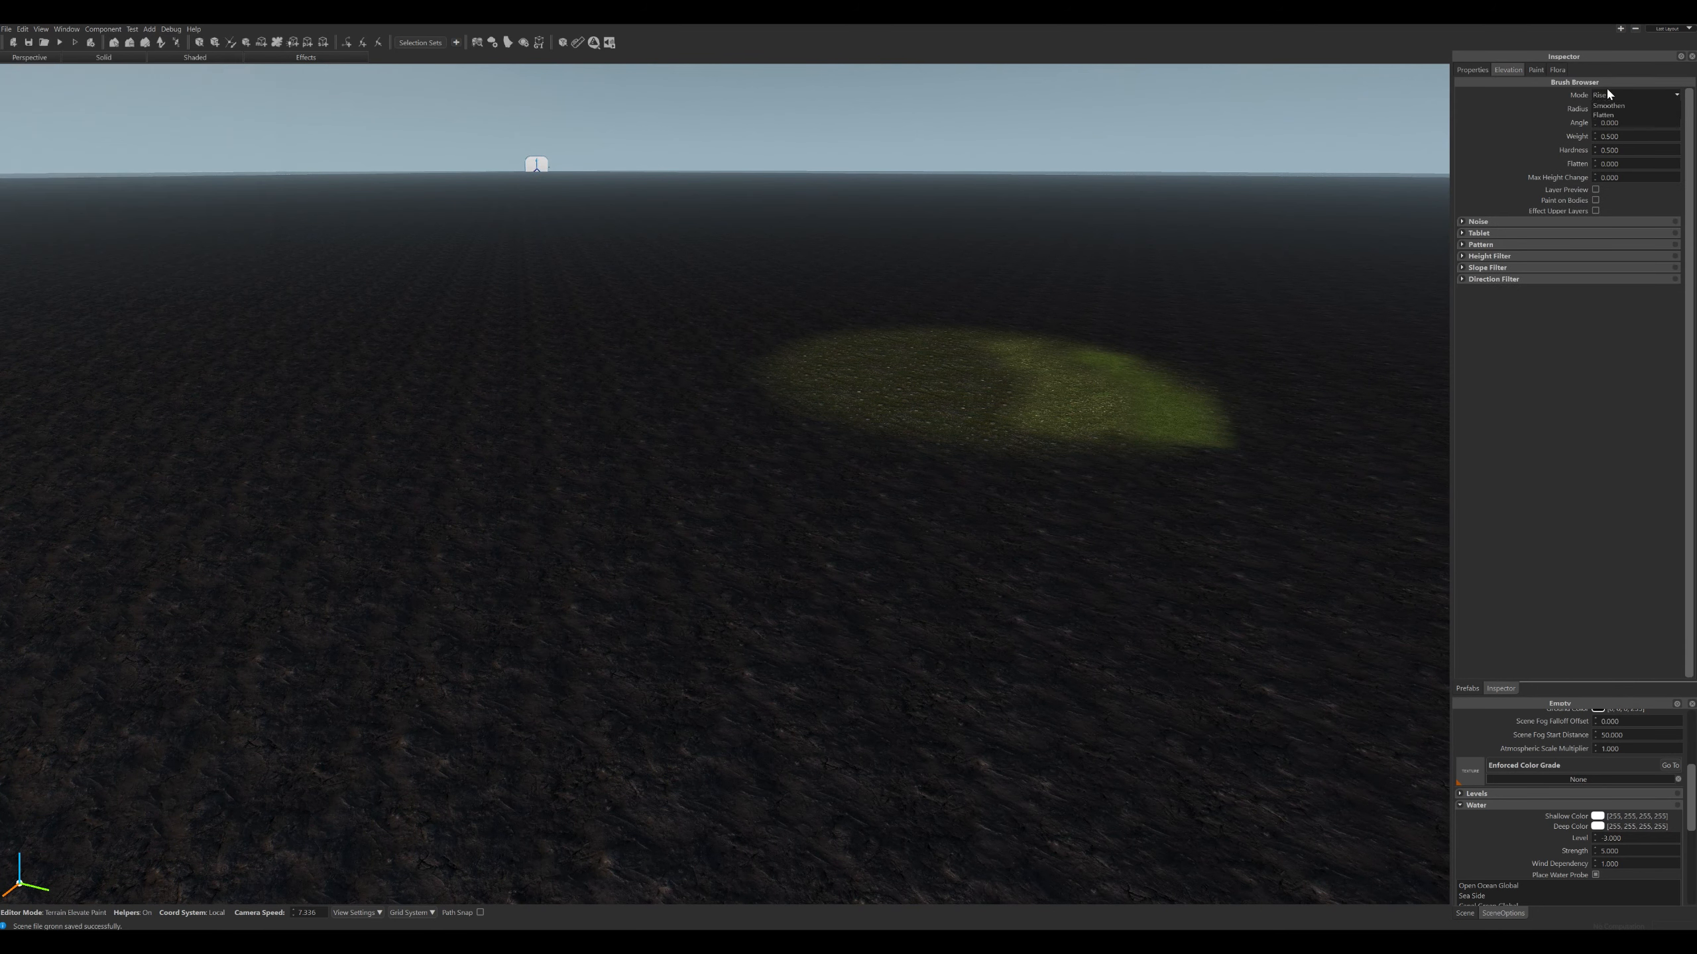
click(1609, 94)
click(1612, 118)
scroll(714, 467, up, 5)
scroll(713, 466, up, 2)
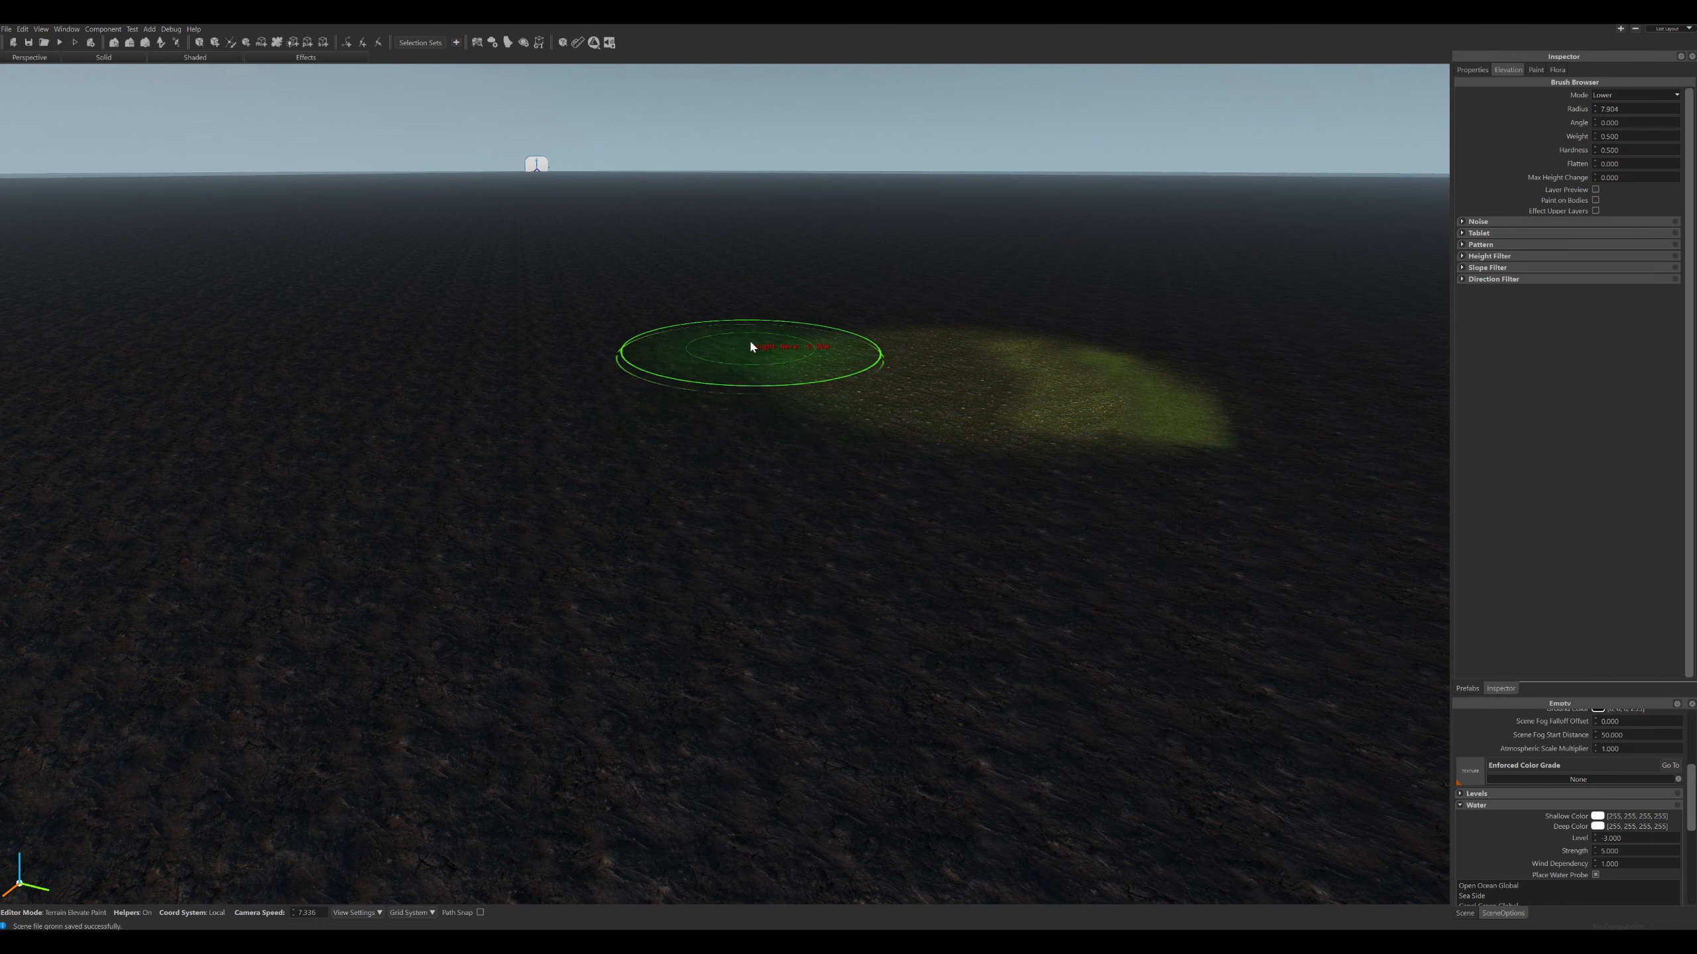
key(s)
right_drag(749, 339, 875, 594)
key(d)
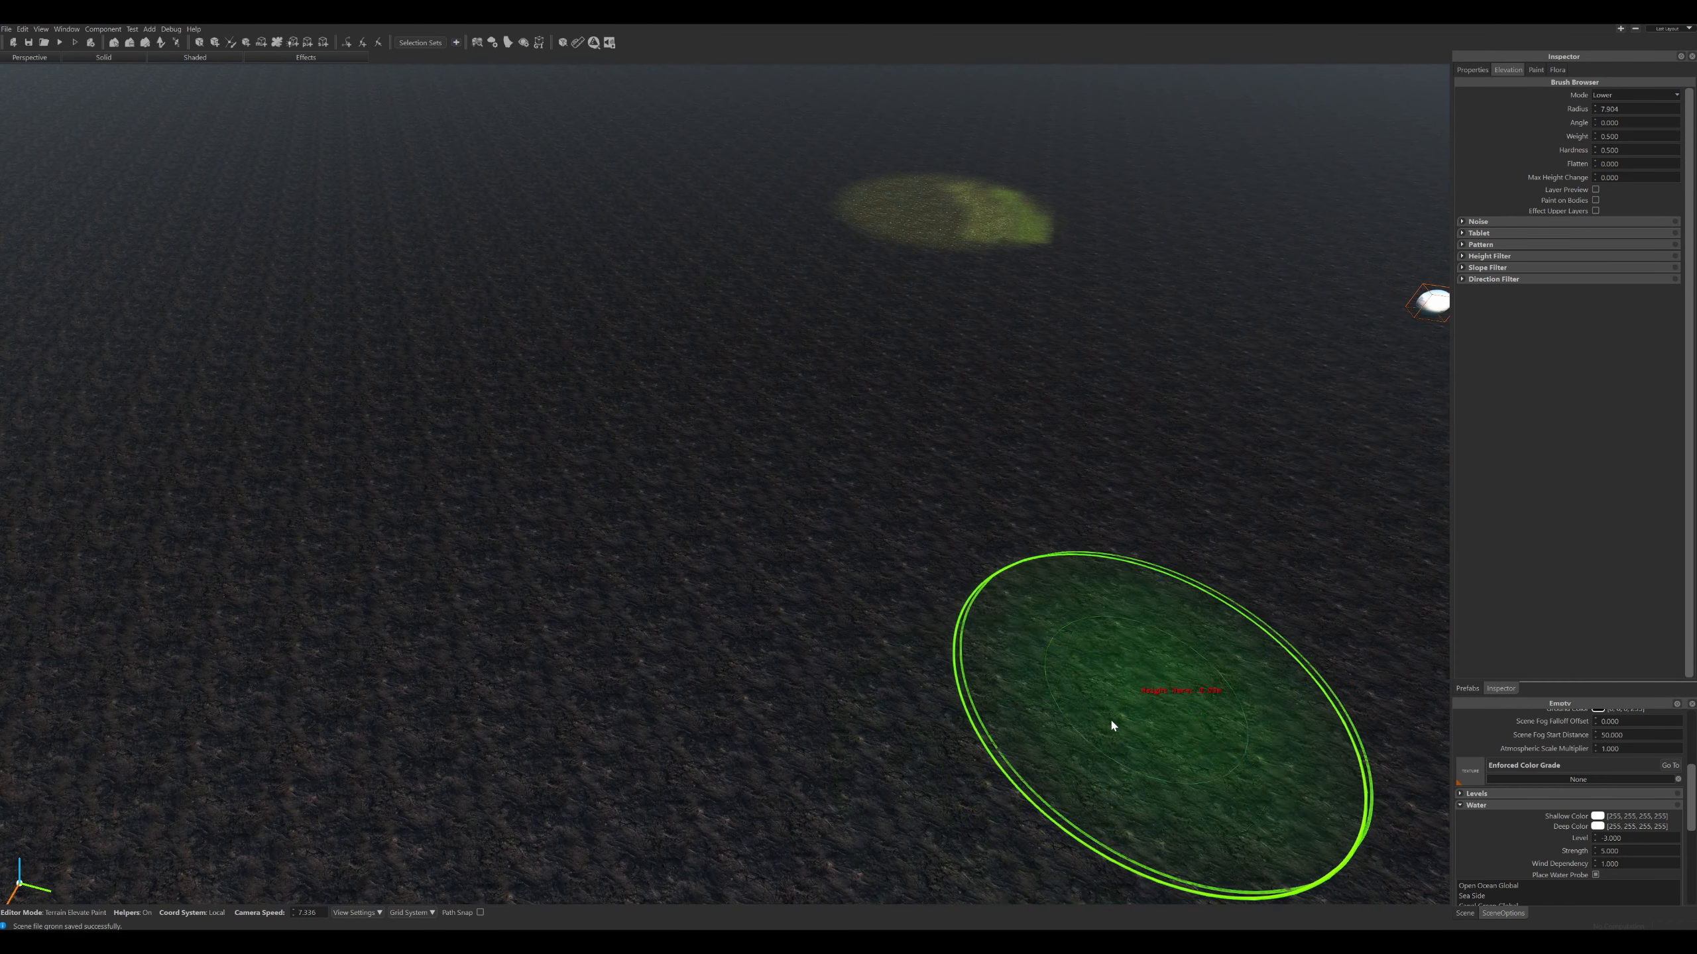
Change the elevation brush to Flatten mode with a flatten height of -6 and a radius of about 13.5.
click(1618, 95)
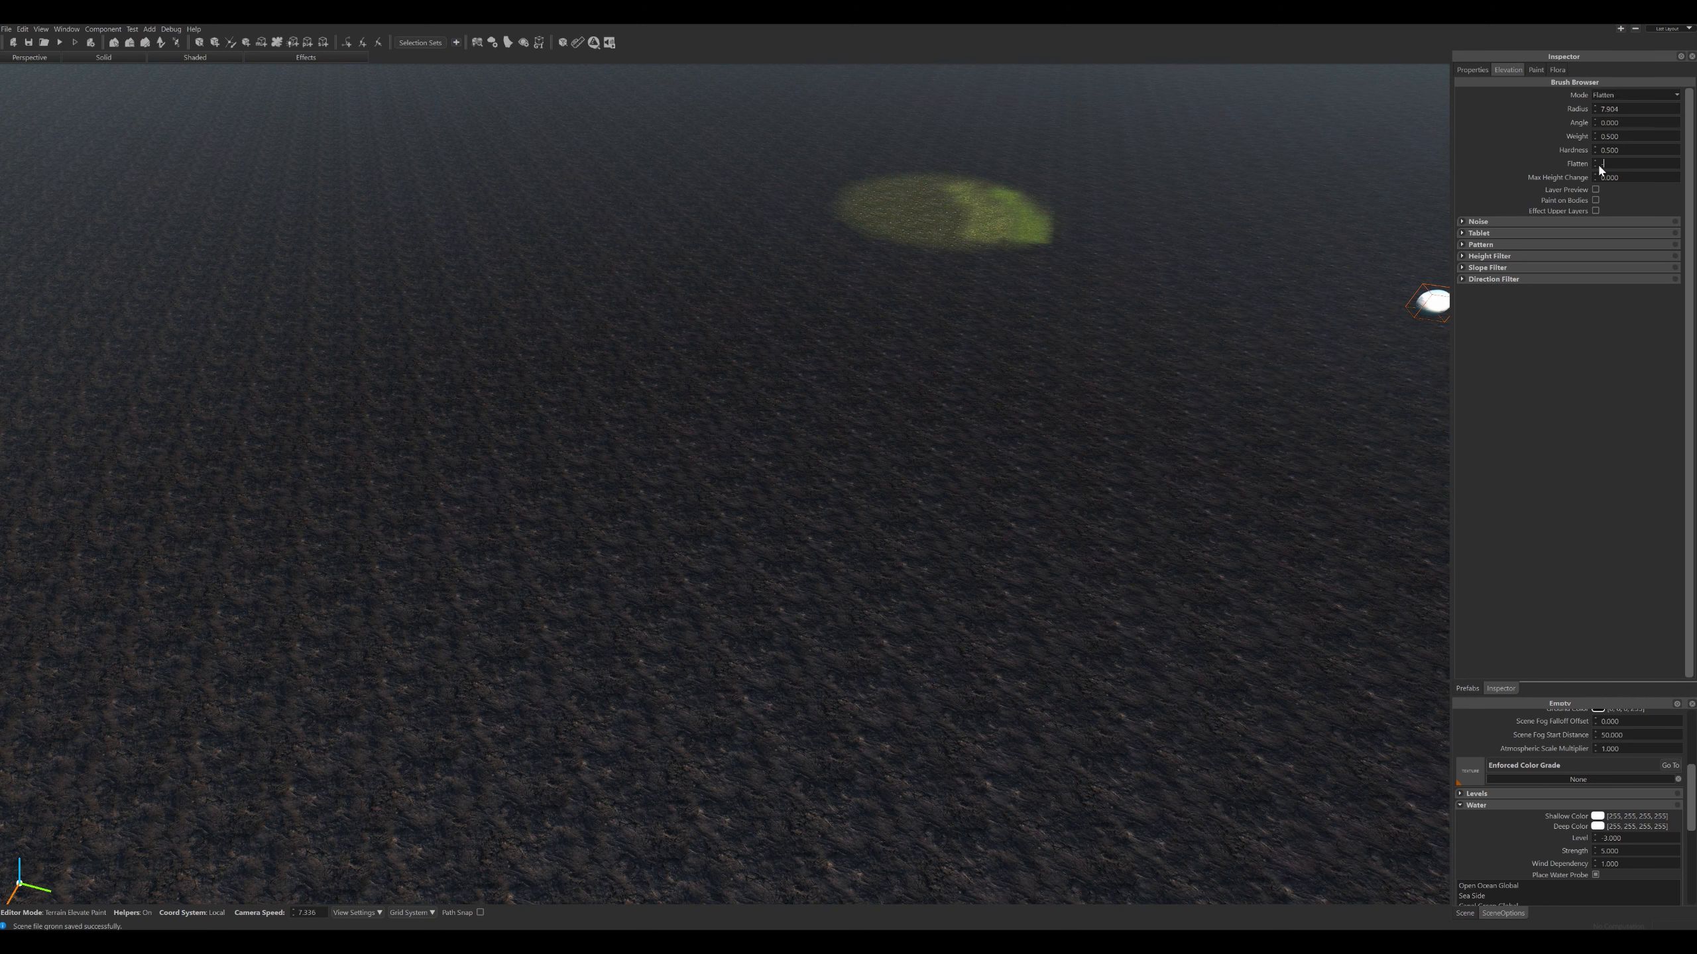
key(Return)
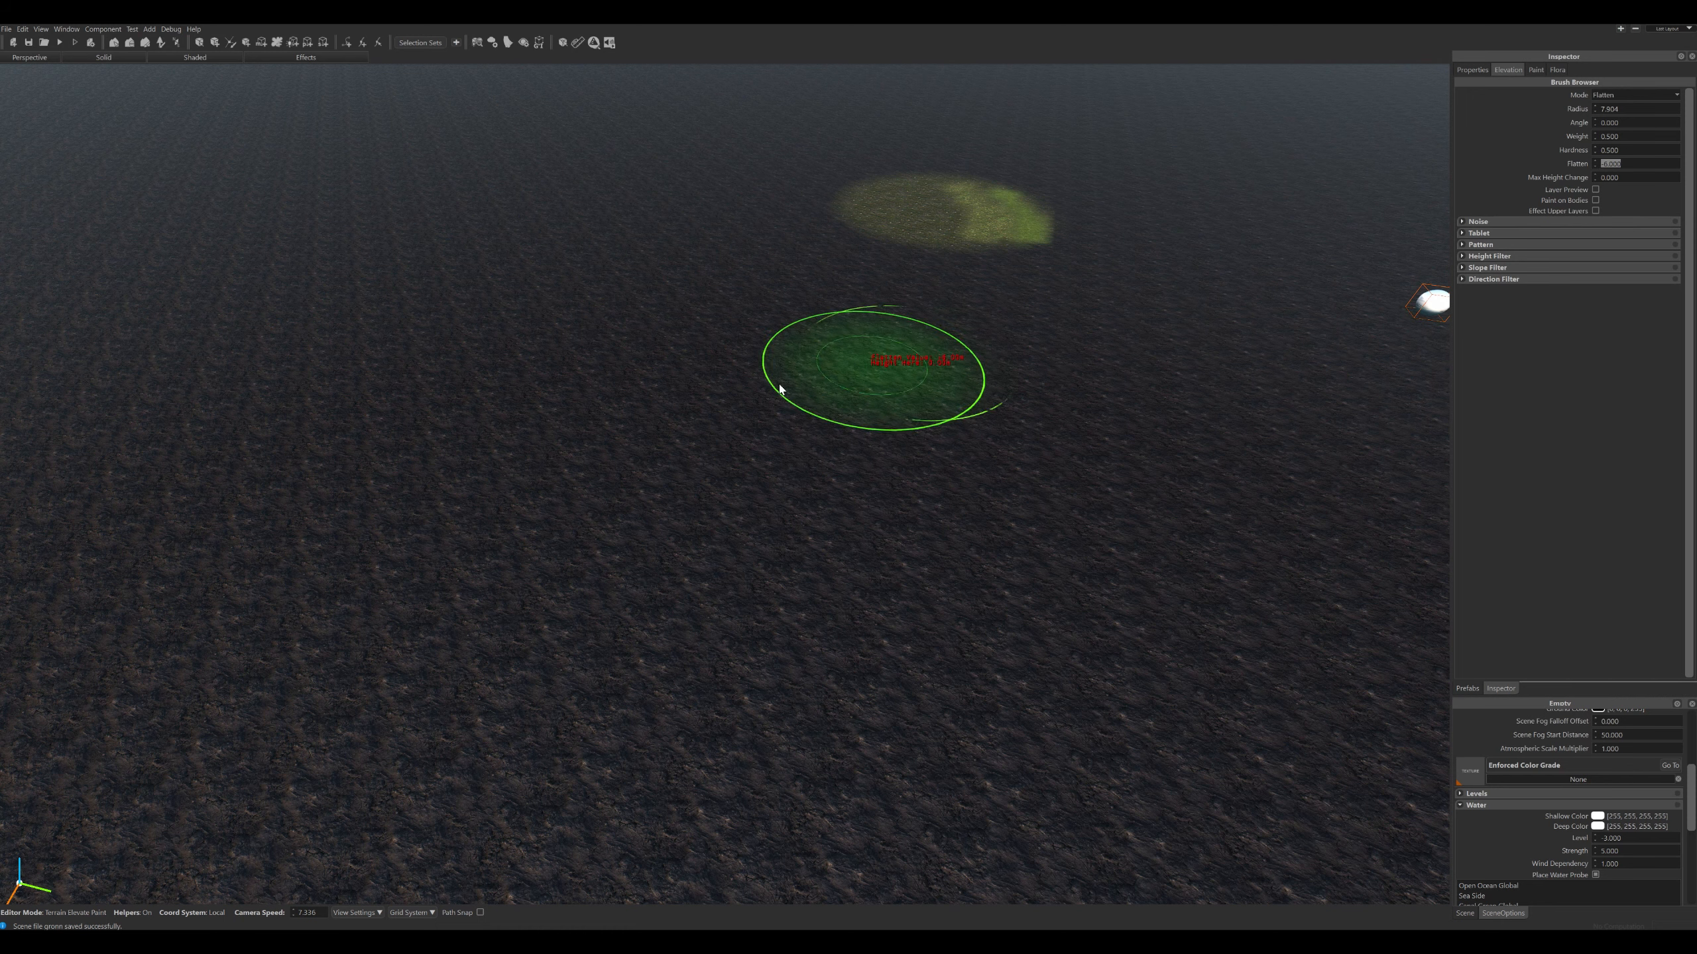
scroll(708, 389, up, 5)
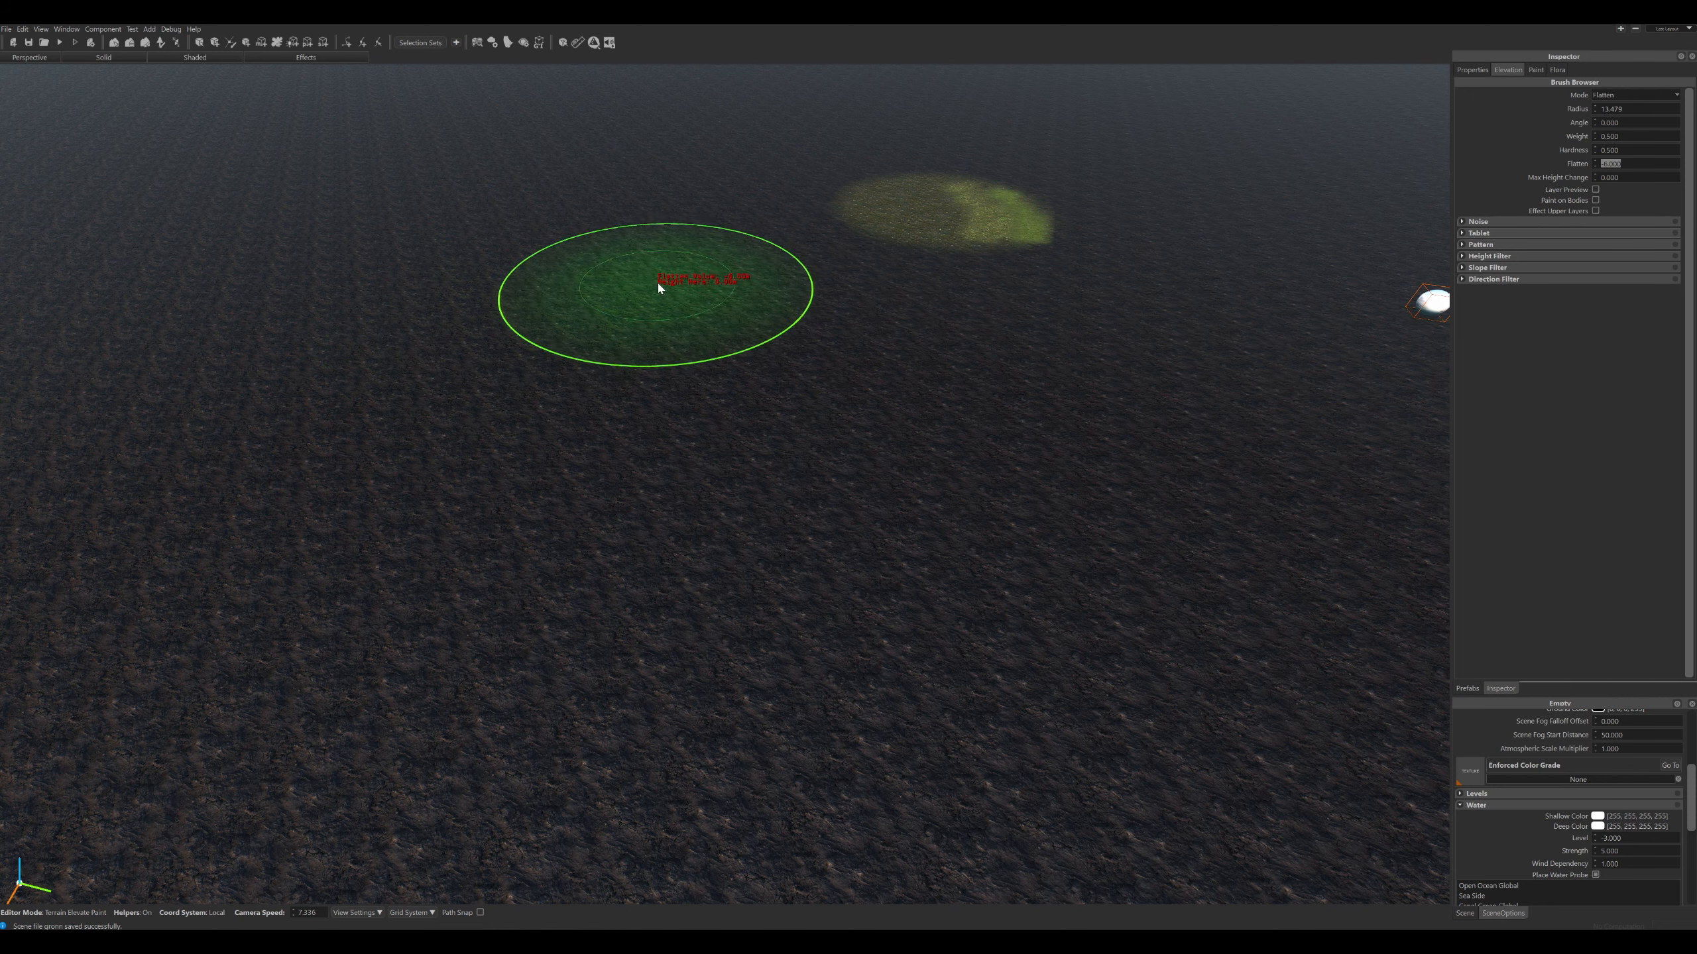
Try to carve a wide curved water basin beside the grass patch with the Flatten brush, and undo the stroke.
mouse_move(518, 261)
mouse_down()
mouse_move(481, 250)
mouse_move(507, 238)
mouse_move(530, 315)
mouse_move(595, 403)
mouse_move(717, 484)
mouse_move(917, 540)
mouse_move(1119, 569)
mouse_move(1110, 505)
mouse_up()
right_drag(1108, 499, 987, 494)
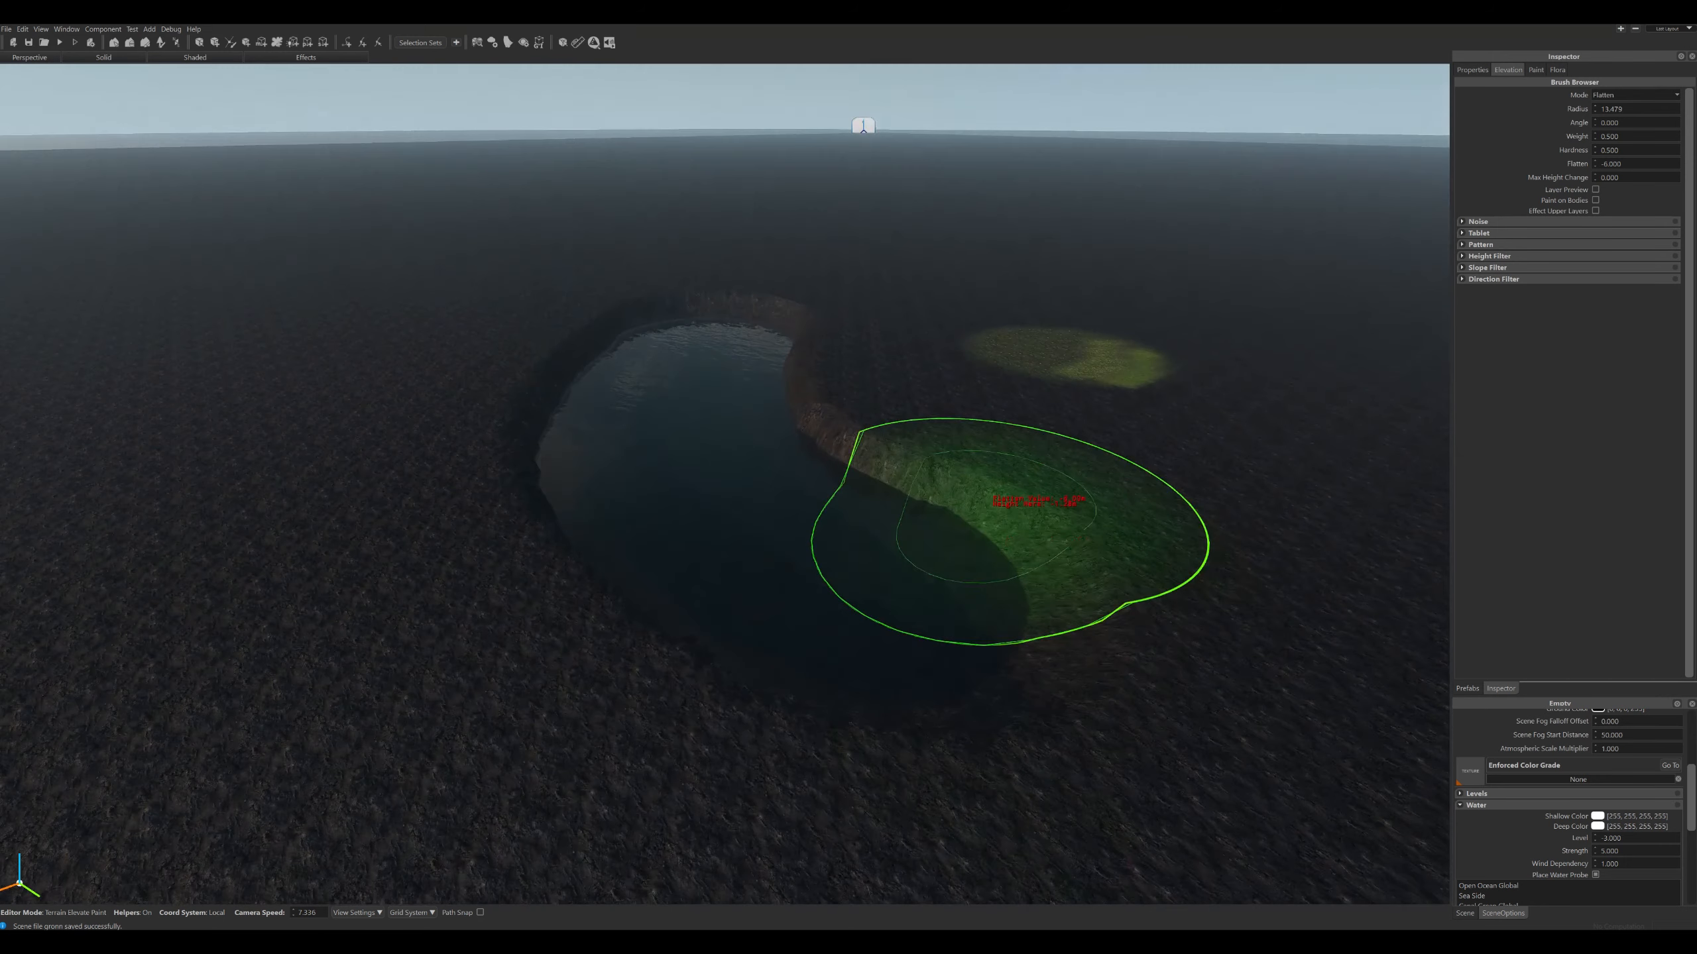
key(ctrl+z)
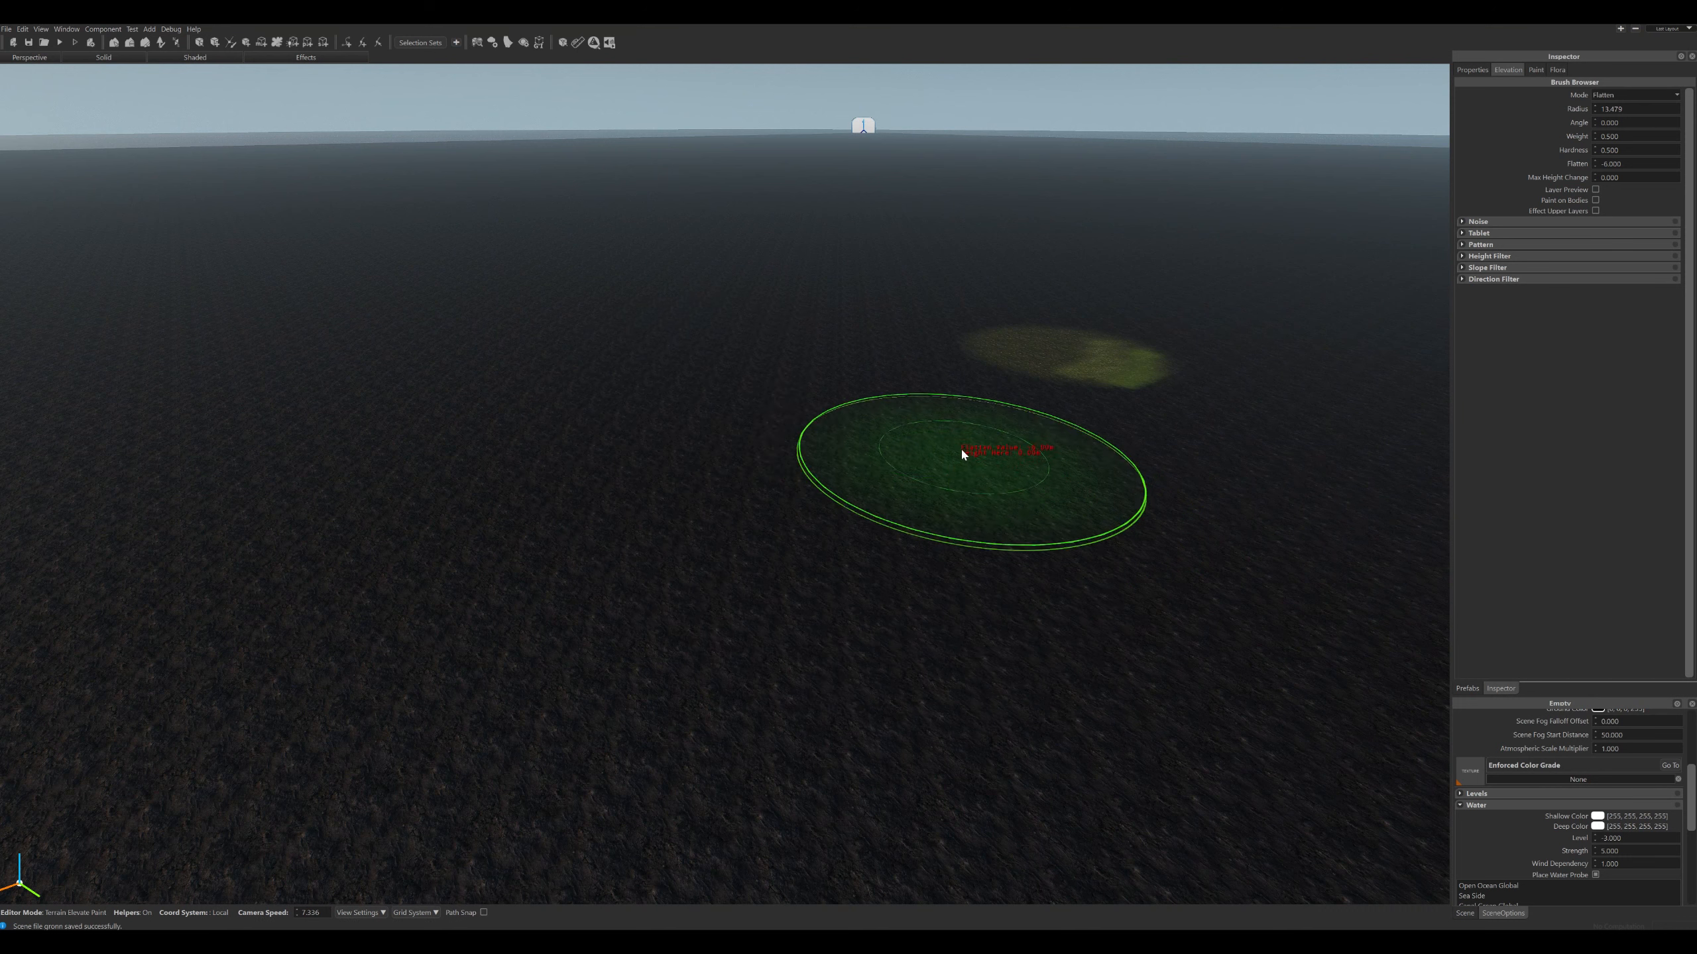
Carve a narrower winding riverbed past the grass patch with the Flatten brush, using a radius of about 7.4 and flatten height -5.
scroll(960, 447, down, 4)
scroll(855, 428, down, 2)
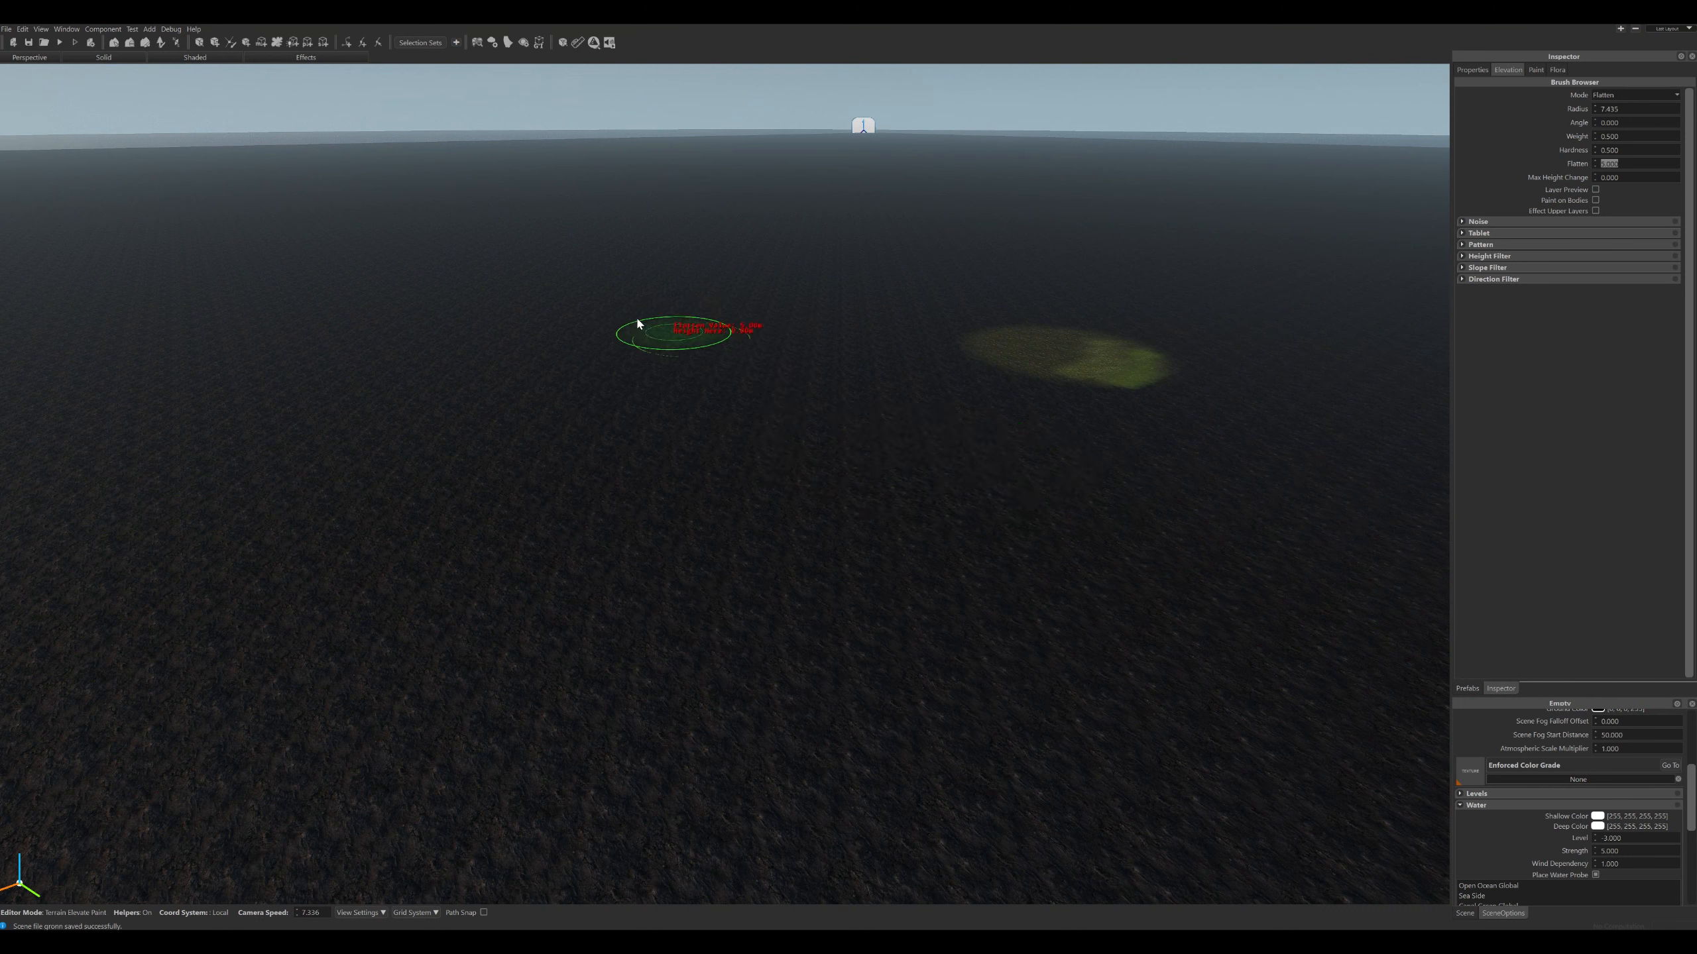
click(731, 415)
click(1651, 163)
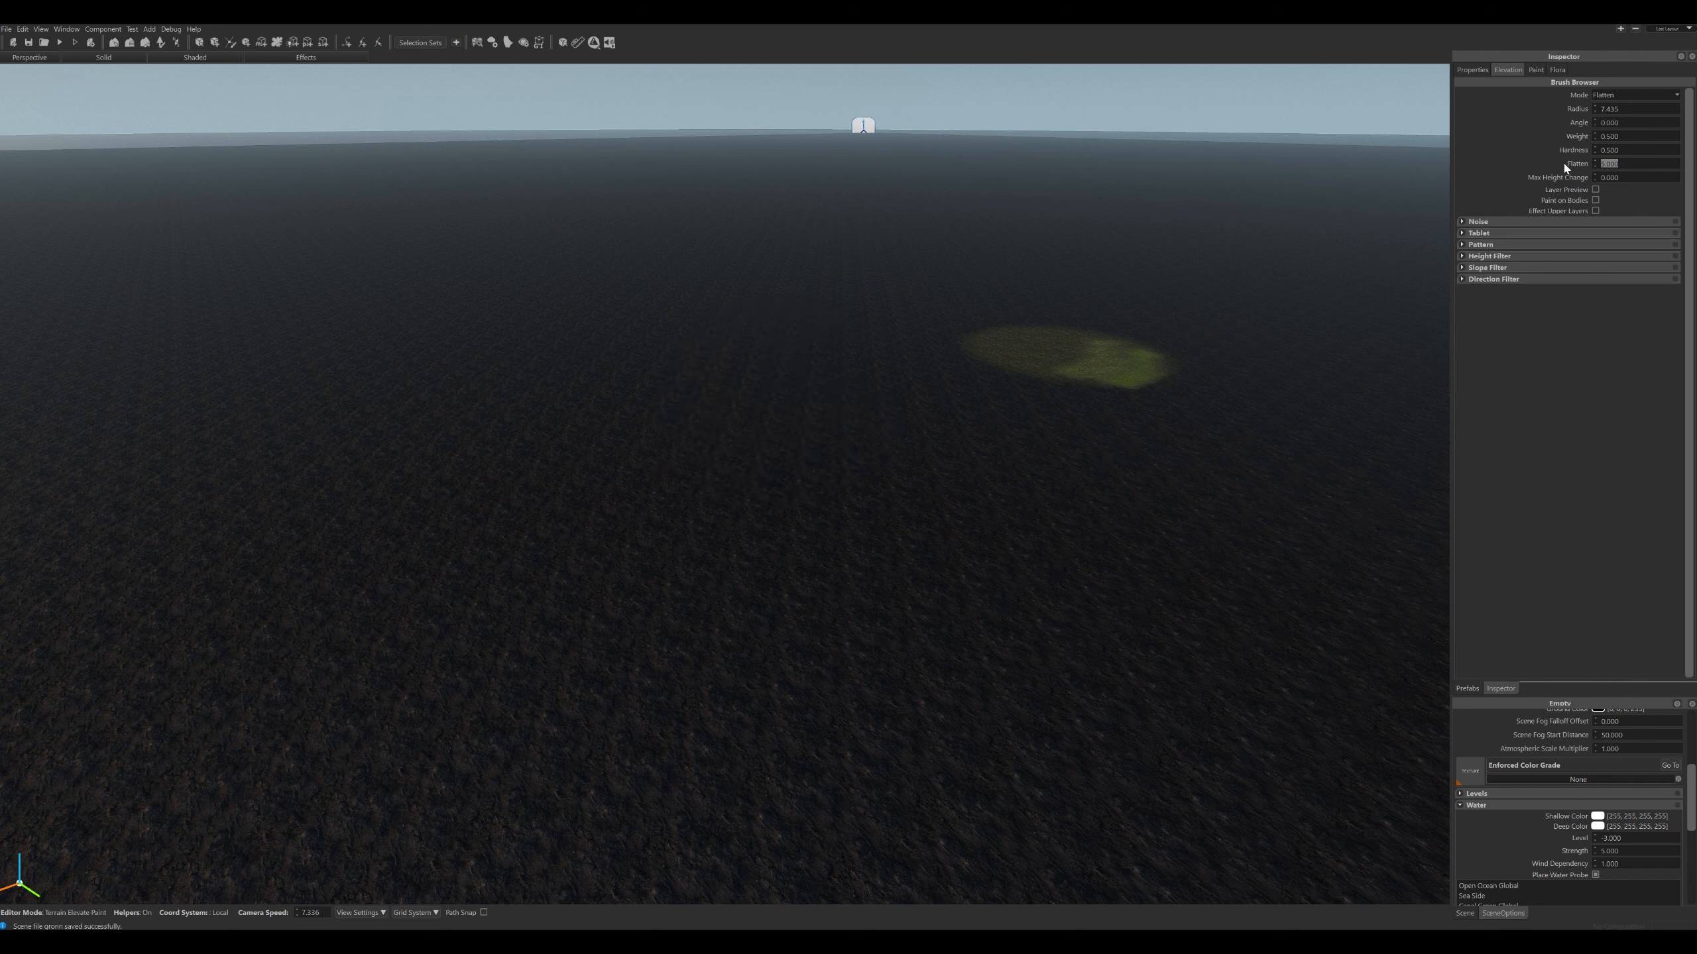
text(-5)
key(Return)
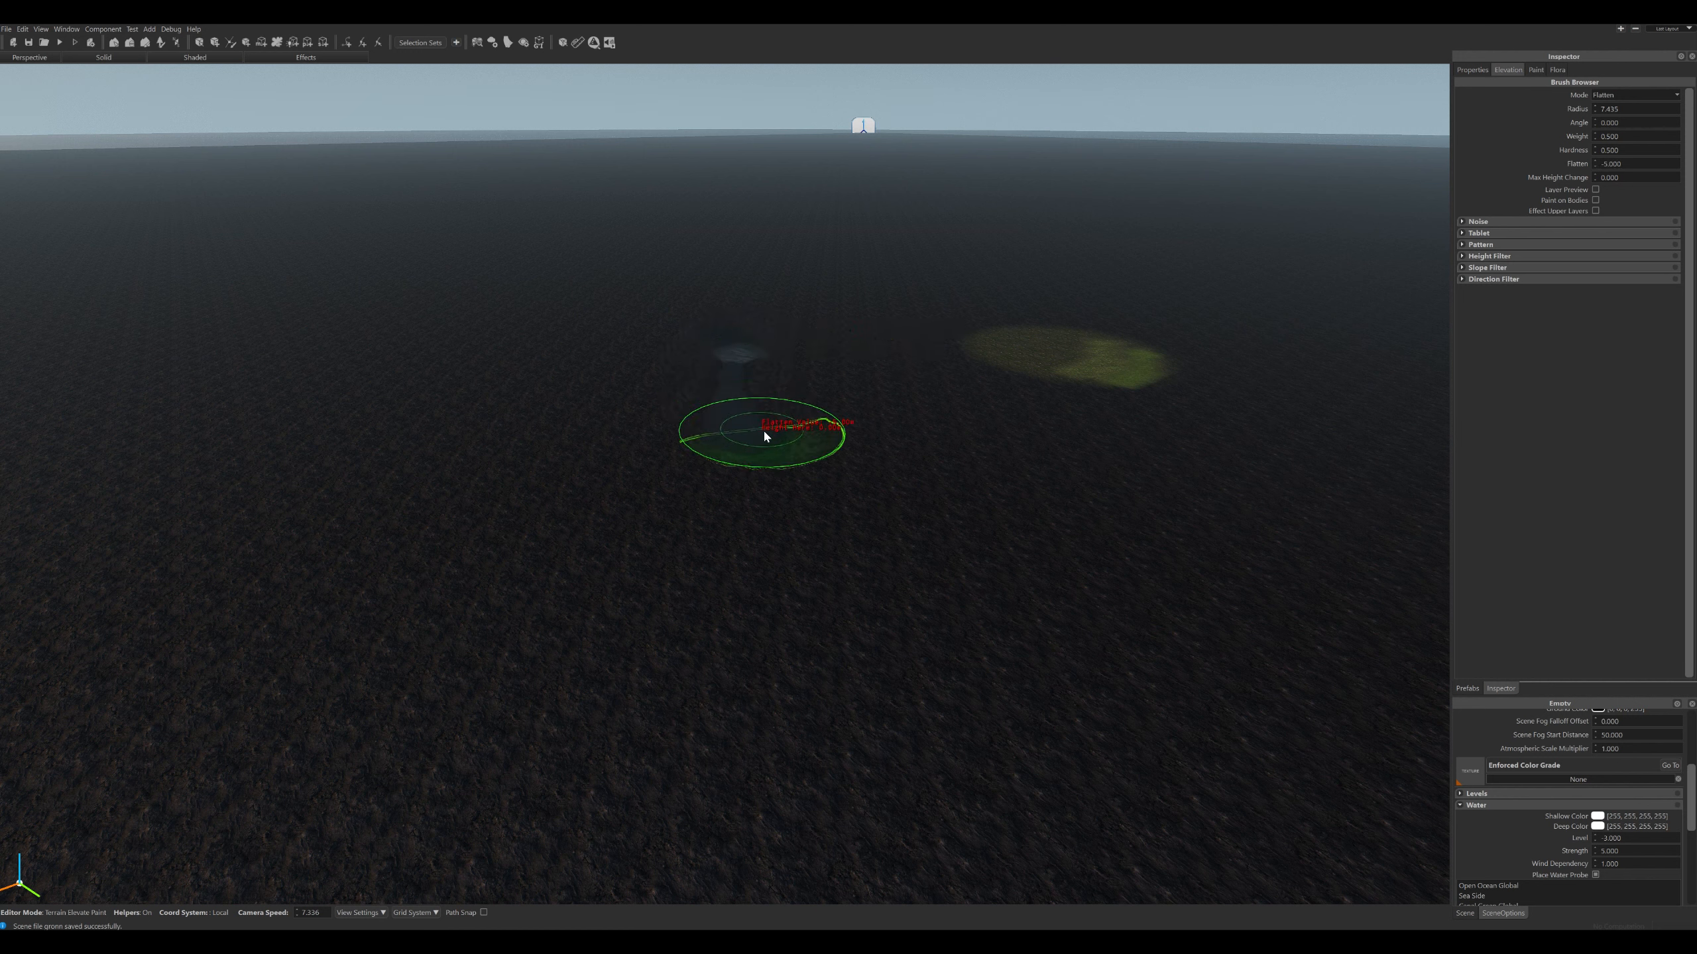
mouse_move(727, 397)
mouse_down()
mouse_move(847, 507)
mouse_move(882, 578)
mouse_move(786, 721)
mouse_move(696, 759)
mouse_up()
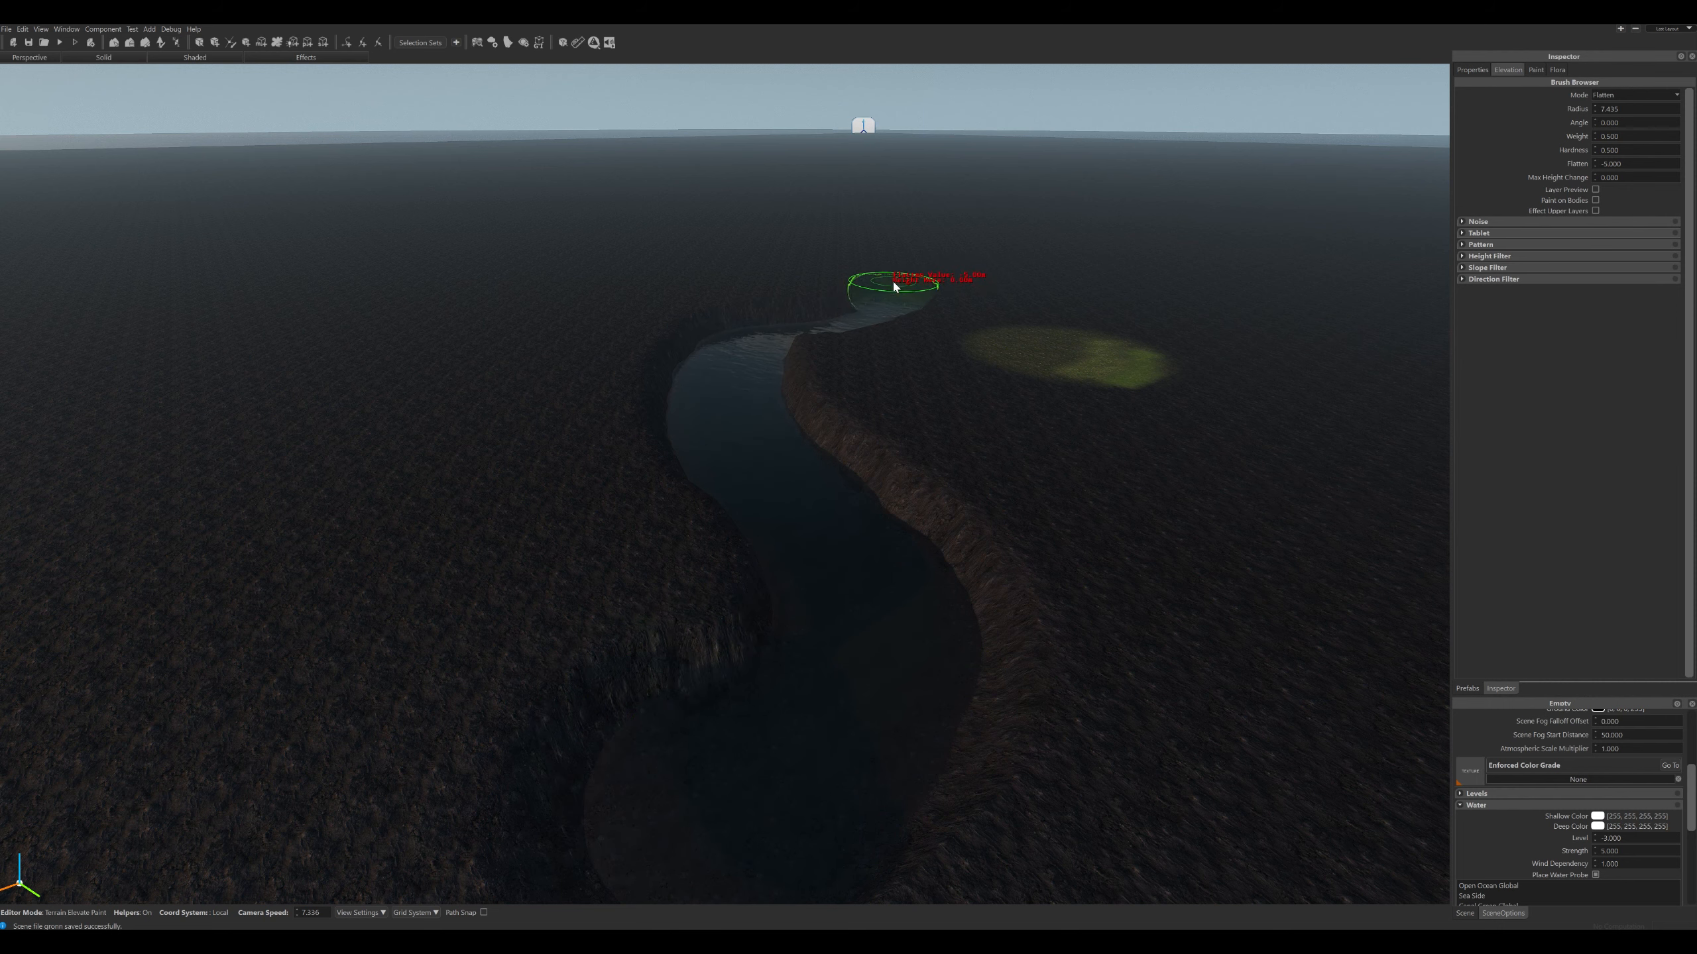
Smooth the banks along the whole riverbed with the brush in Smoothen mode and a radius of about 12.9.
mouse_move(902, 292)
right_down()
mouse_move(973, 337)
mouse_move(1003, 335)
mouse_move(975, 342)
right_up()
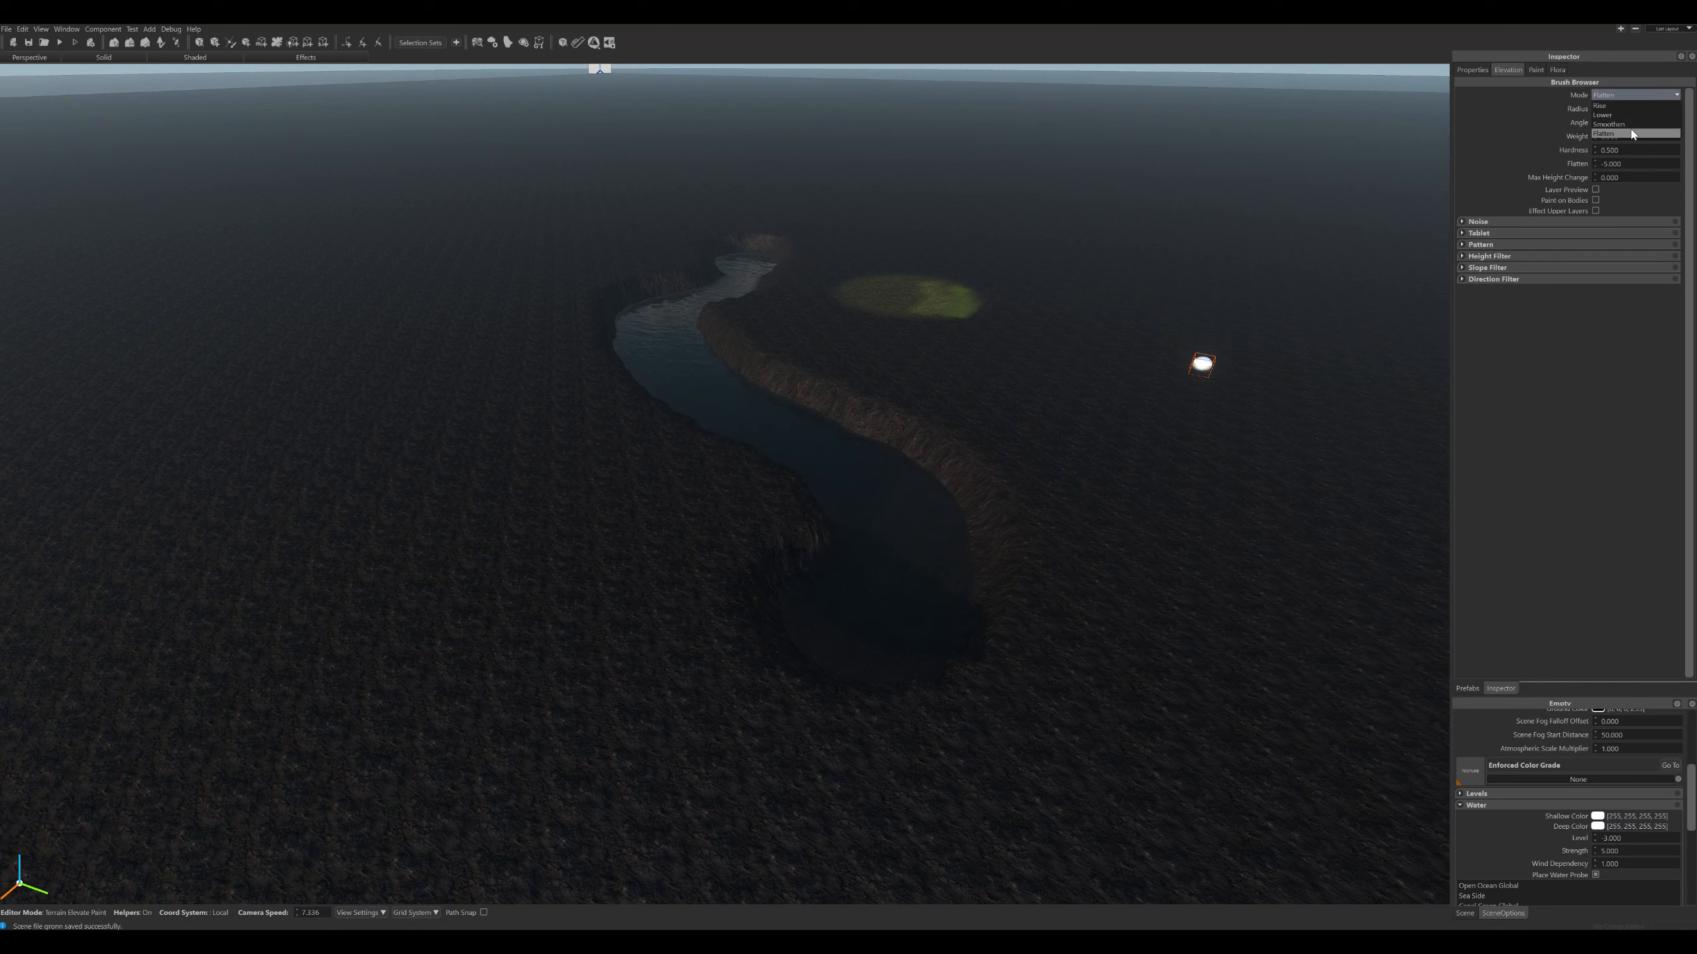
click(1629, 124)
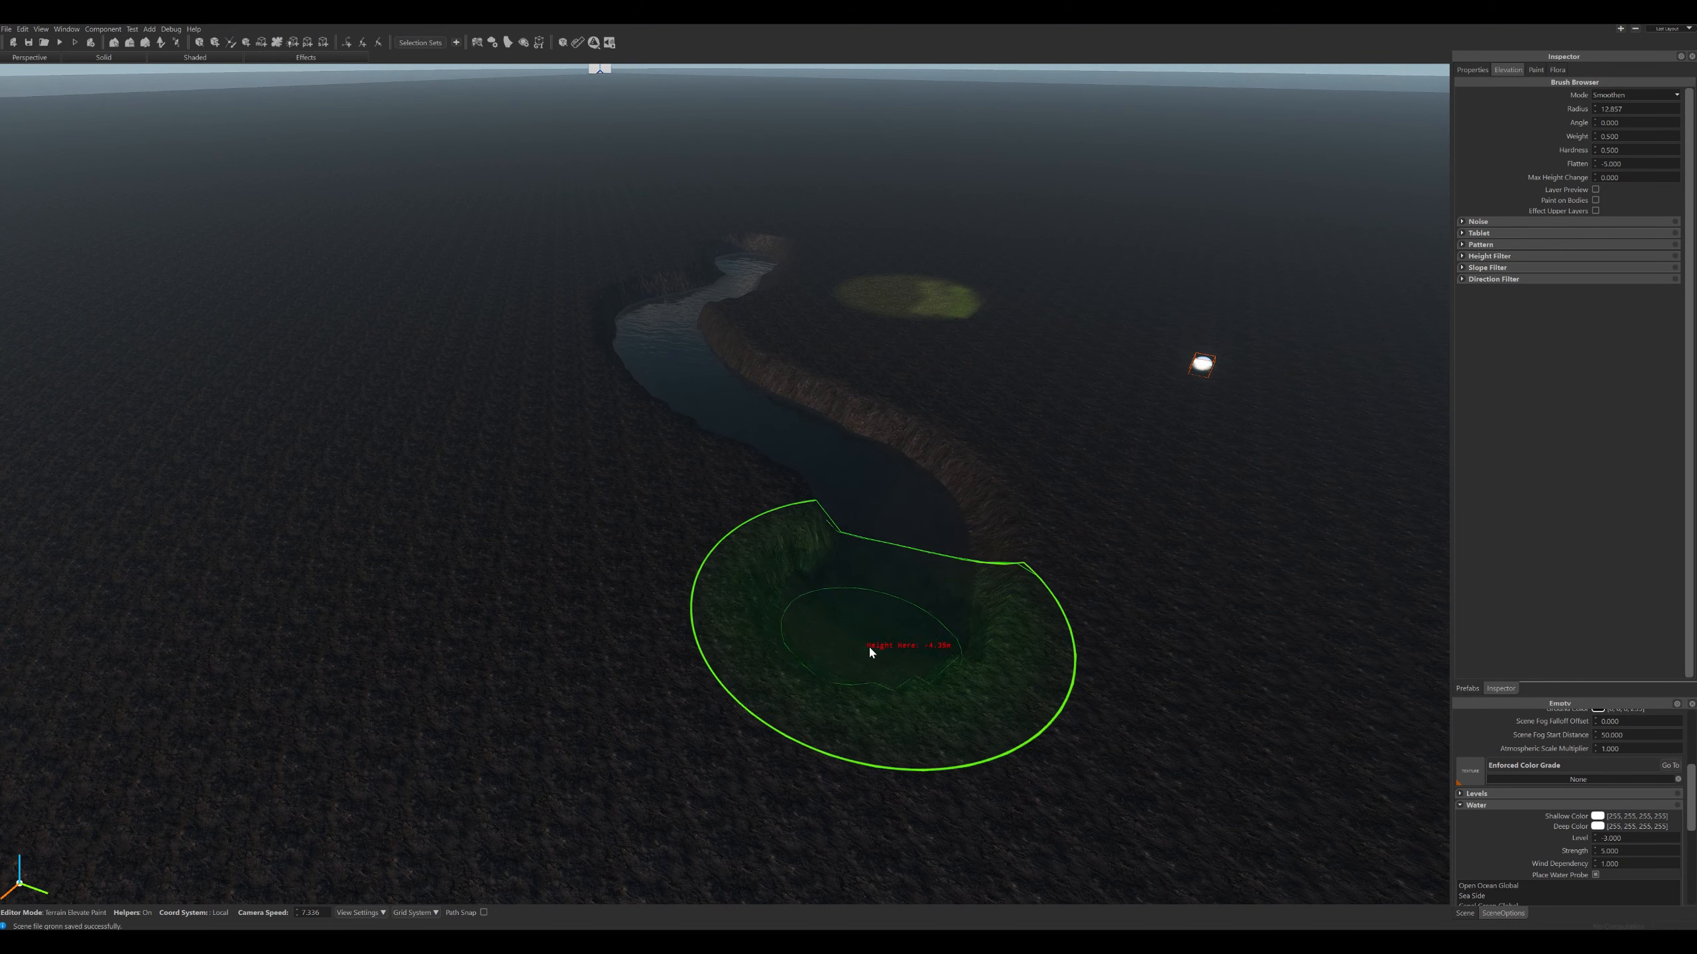
mouse_move(785, 485)
mouse_down()
mouse_move(791, 424)
mouse_move(666, 352)
mouse_move(748, 255)
mouse_move(659, 312)
mouse_move(837, 443)
mouse_move(954, 572)
mouse_move(855, 549)
mouse_move(689, 345)
mouse_move(747, 269)
mouse_up()
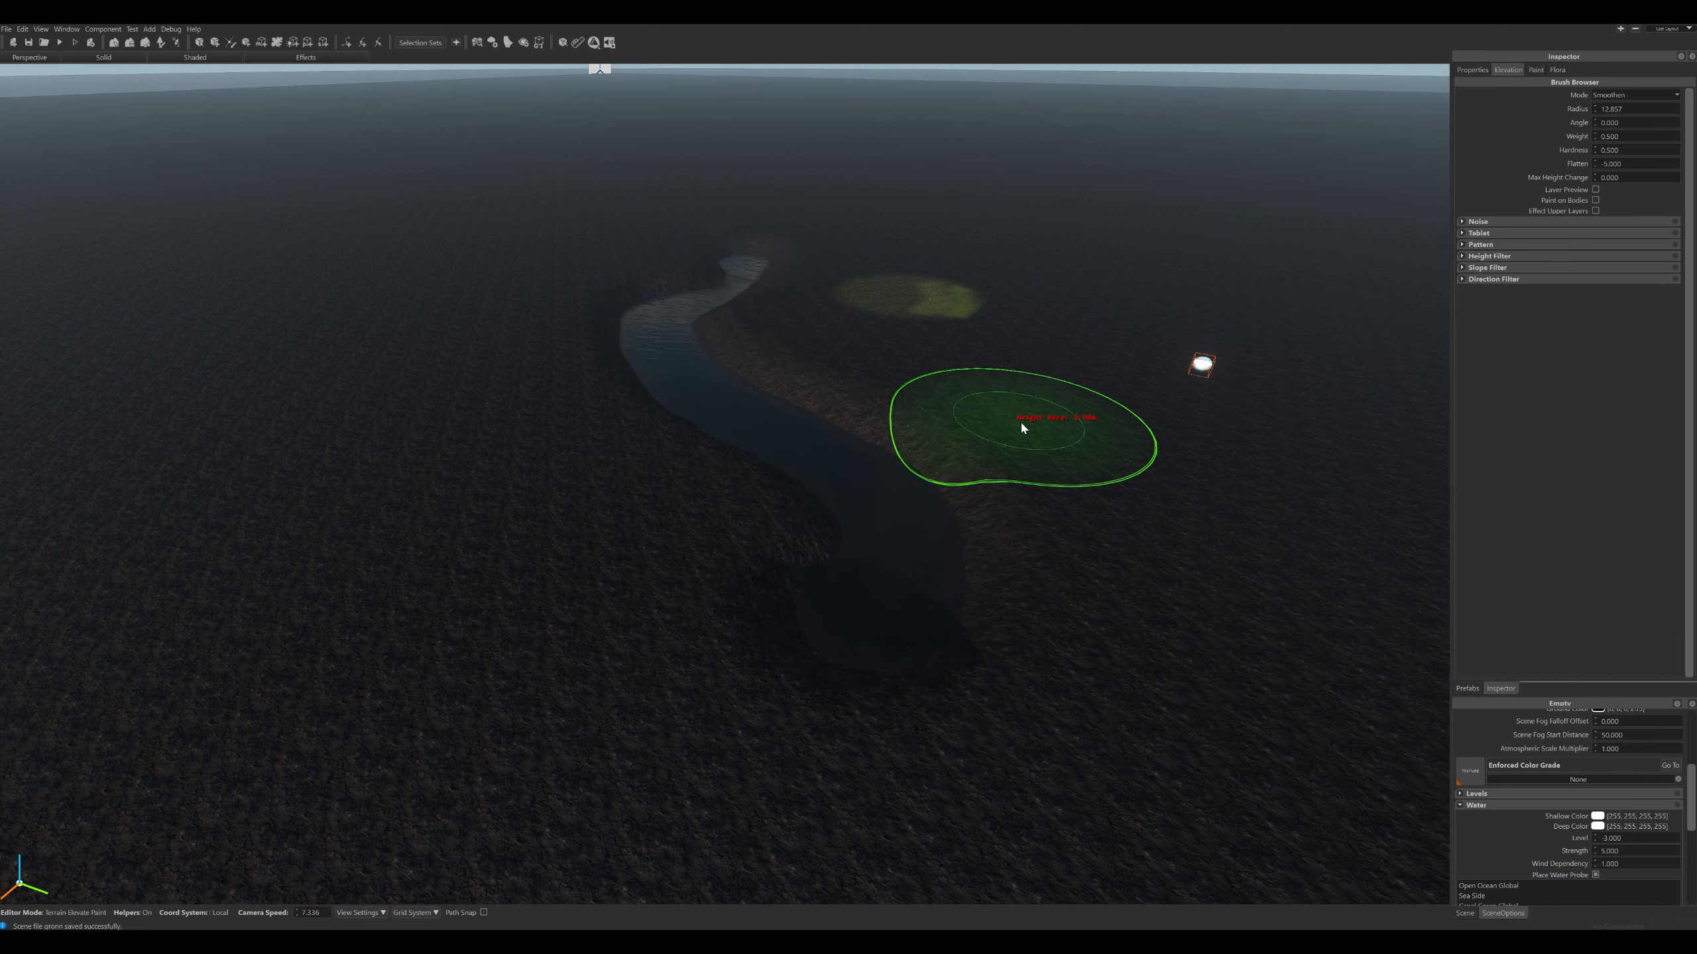
key(w)
mouse_move(1020, 427)
right_down()
mouse_move(1020, 267)
mouse_move(926, 486)
right_up()
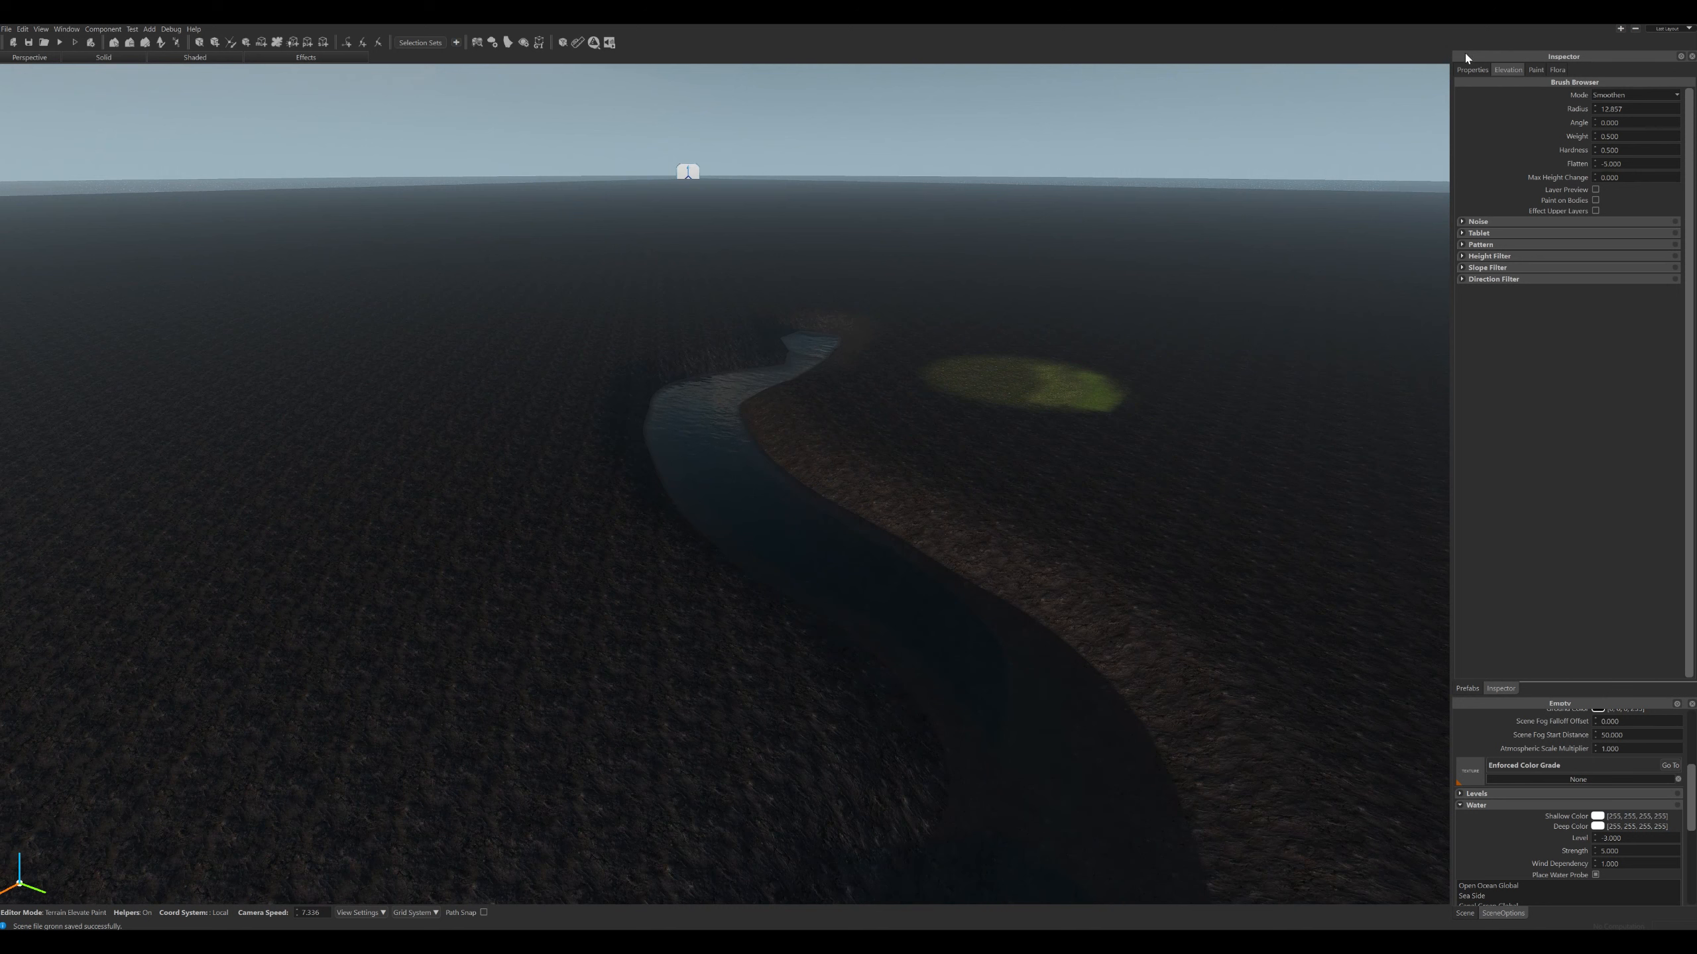
Paint the grass_a layer over the riverbank beside the grass patch, using a brush radius of about 11.5.
click(1473, 69)
click(1535, 70)
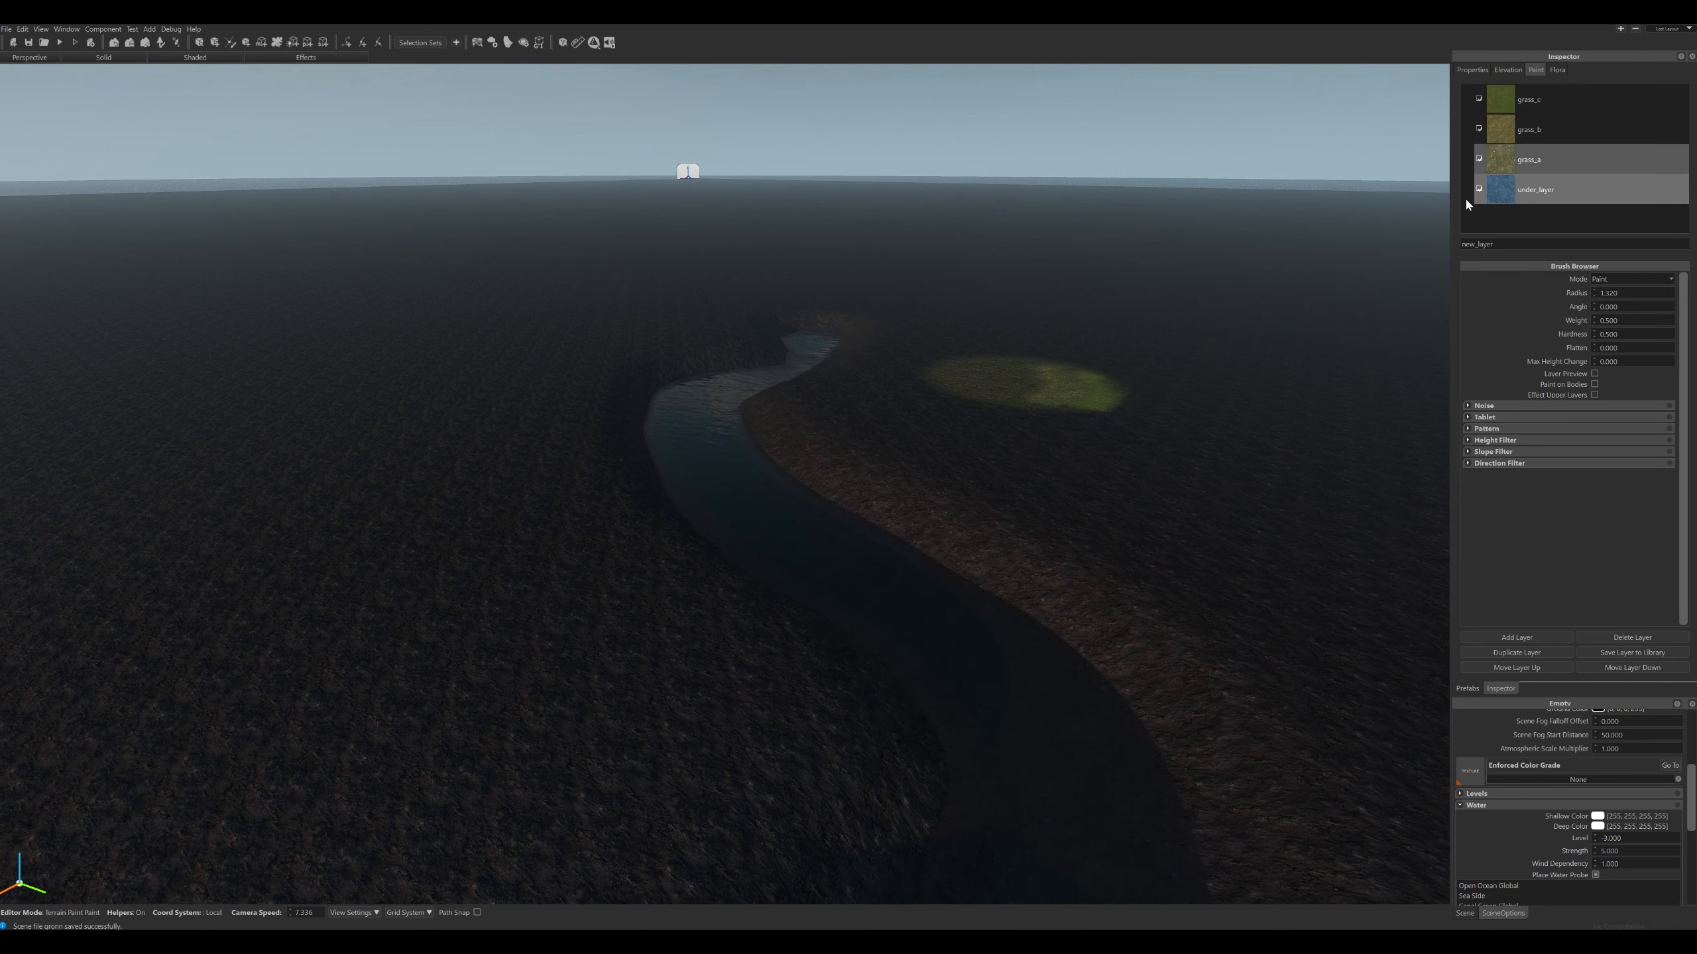
click(1548, 152)
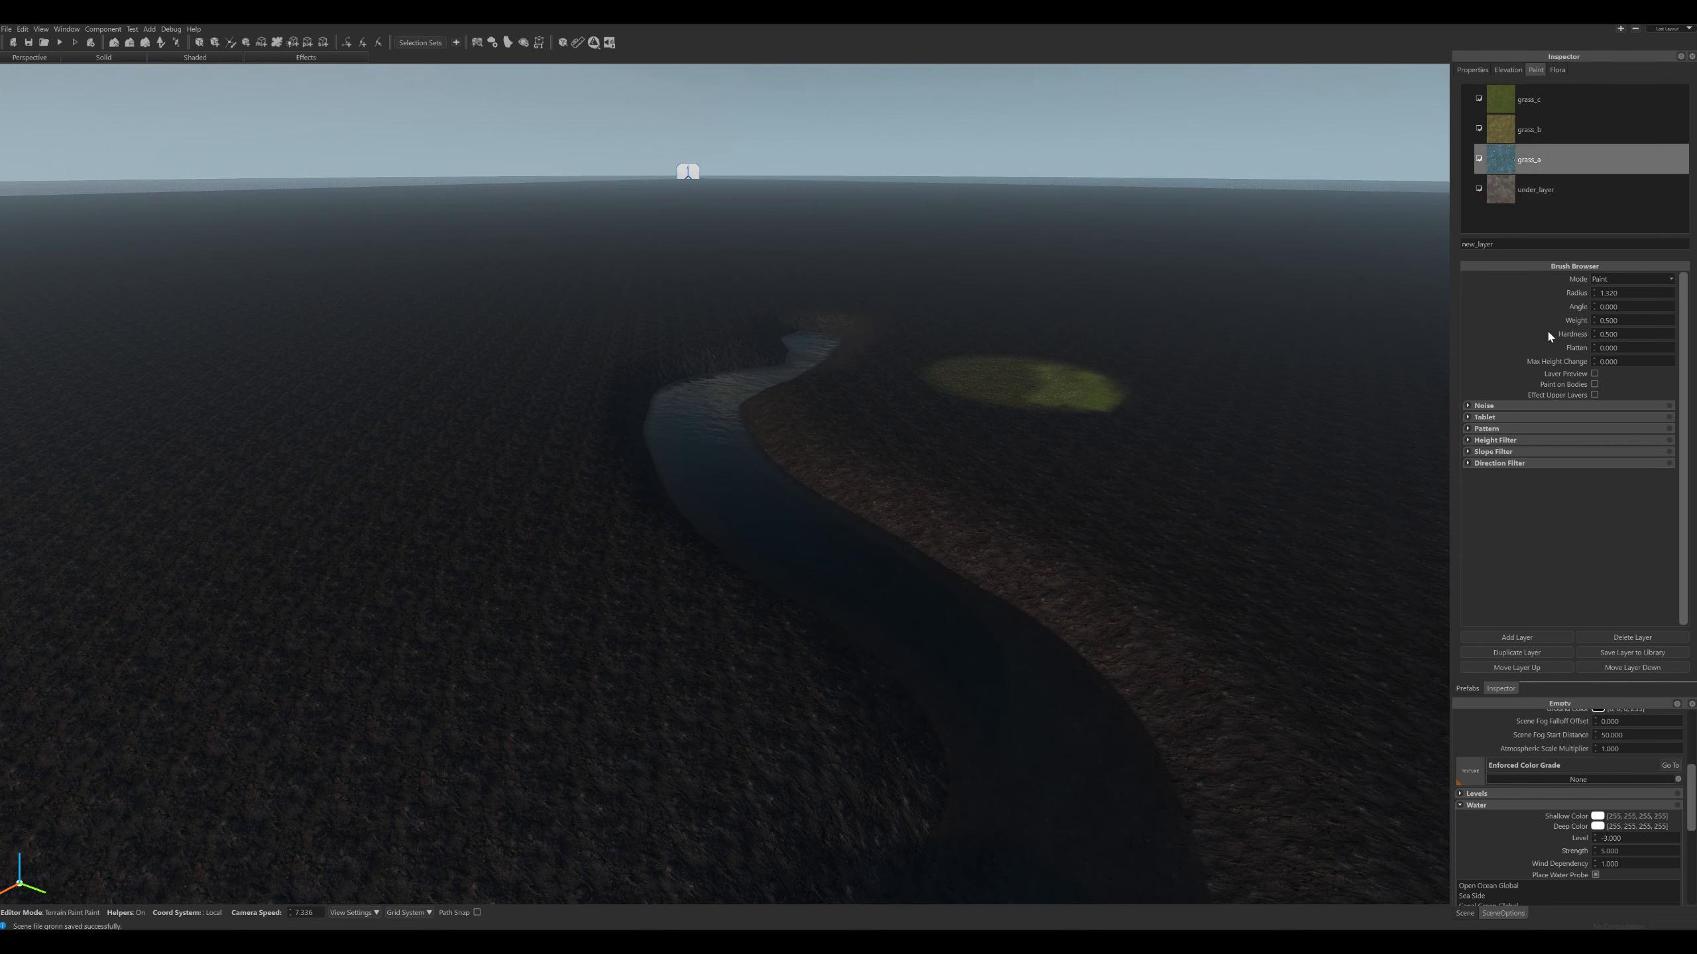
ctrl+scroll(939, 488, up, 6)
mouse_move(898, 313)
mouse_down()
mouse_move(888, 405)
mouse_move(933, 443)
mouse_move(1068, 494)
mouse_move(1120, 475)
mouse_up()
Extend the grass_a coverage around the near end of the river and along the whole opposite bank.
mouse_move(1120, 474)
middle_down()
mouse_move(1107, 436)
mouse_move(978, 411)
middle_up()
scroll(1042, 421, down, 3)
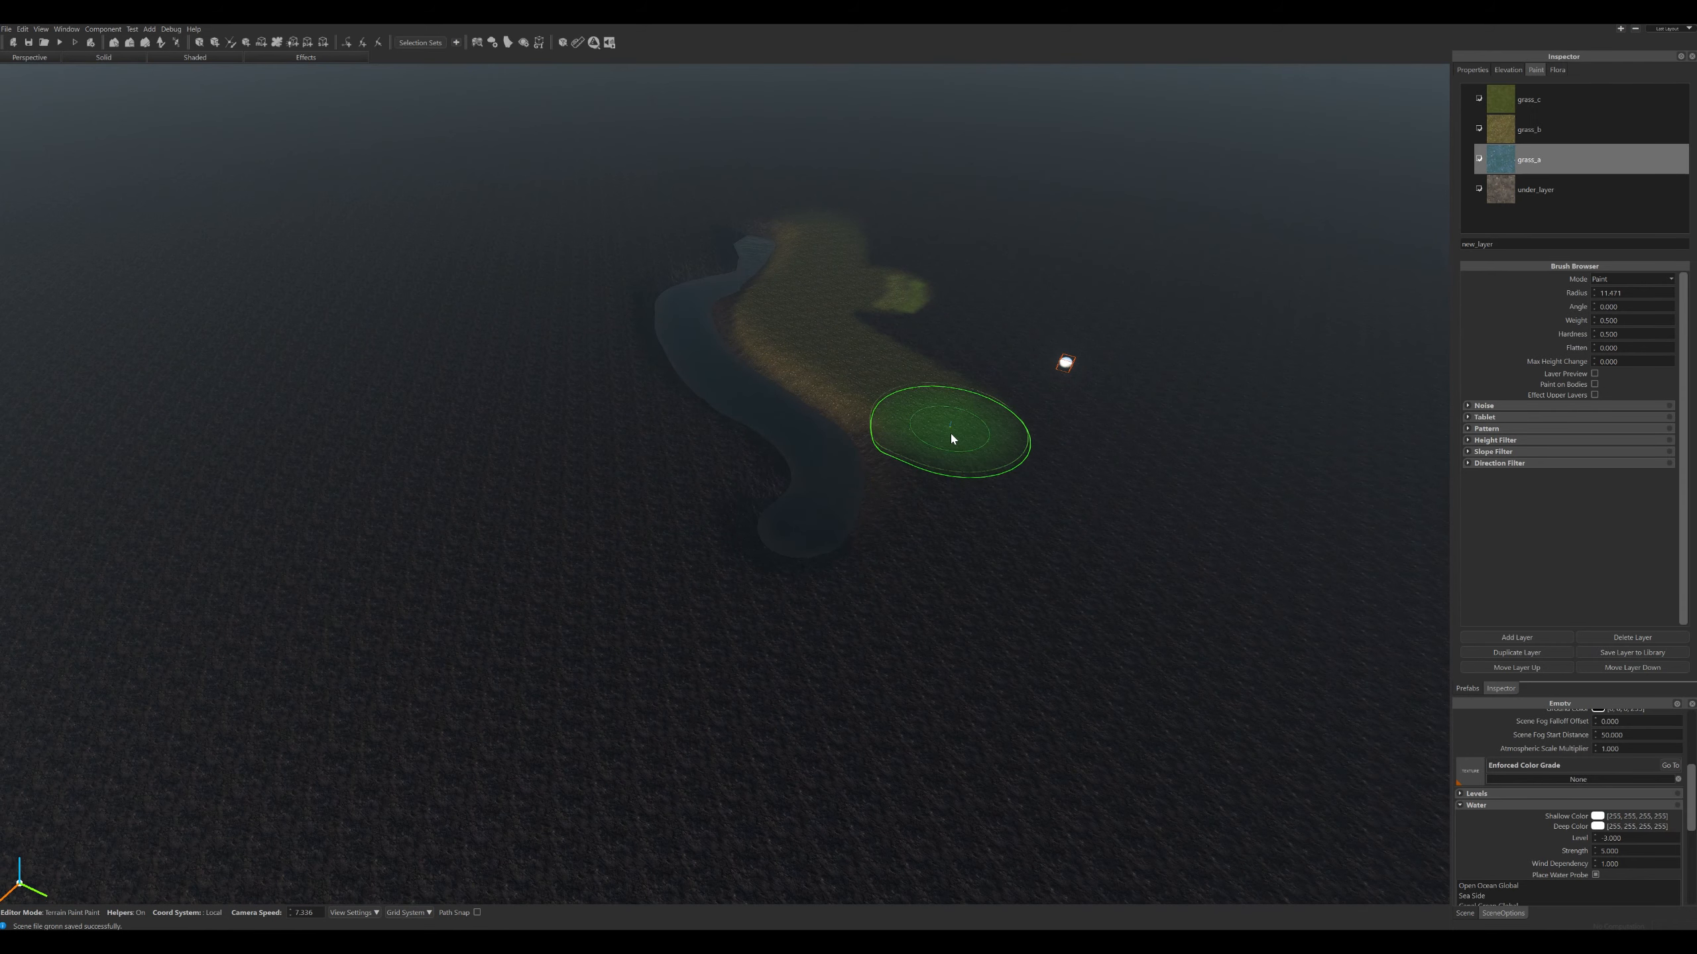
mouse_move(952, 438)
mouse_down()
mouse_move(950, 583)
mouse_move(598, 579)
mouse_move(682, 470)
mouse_move(626, 418)
mouse_up()
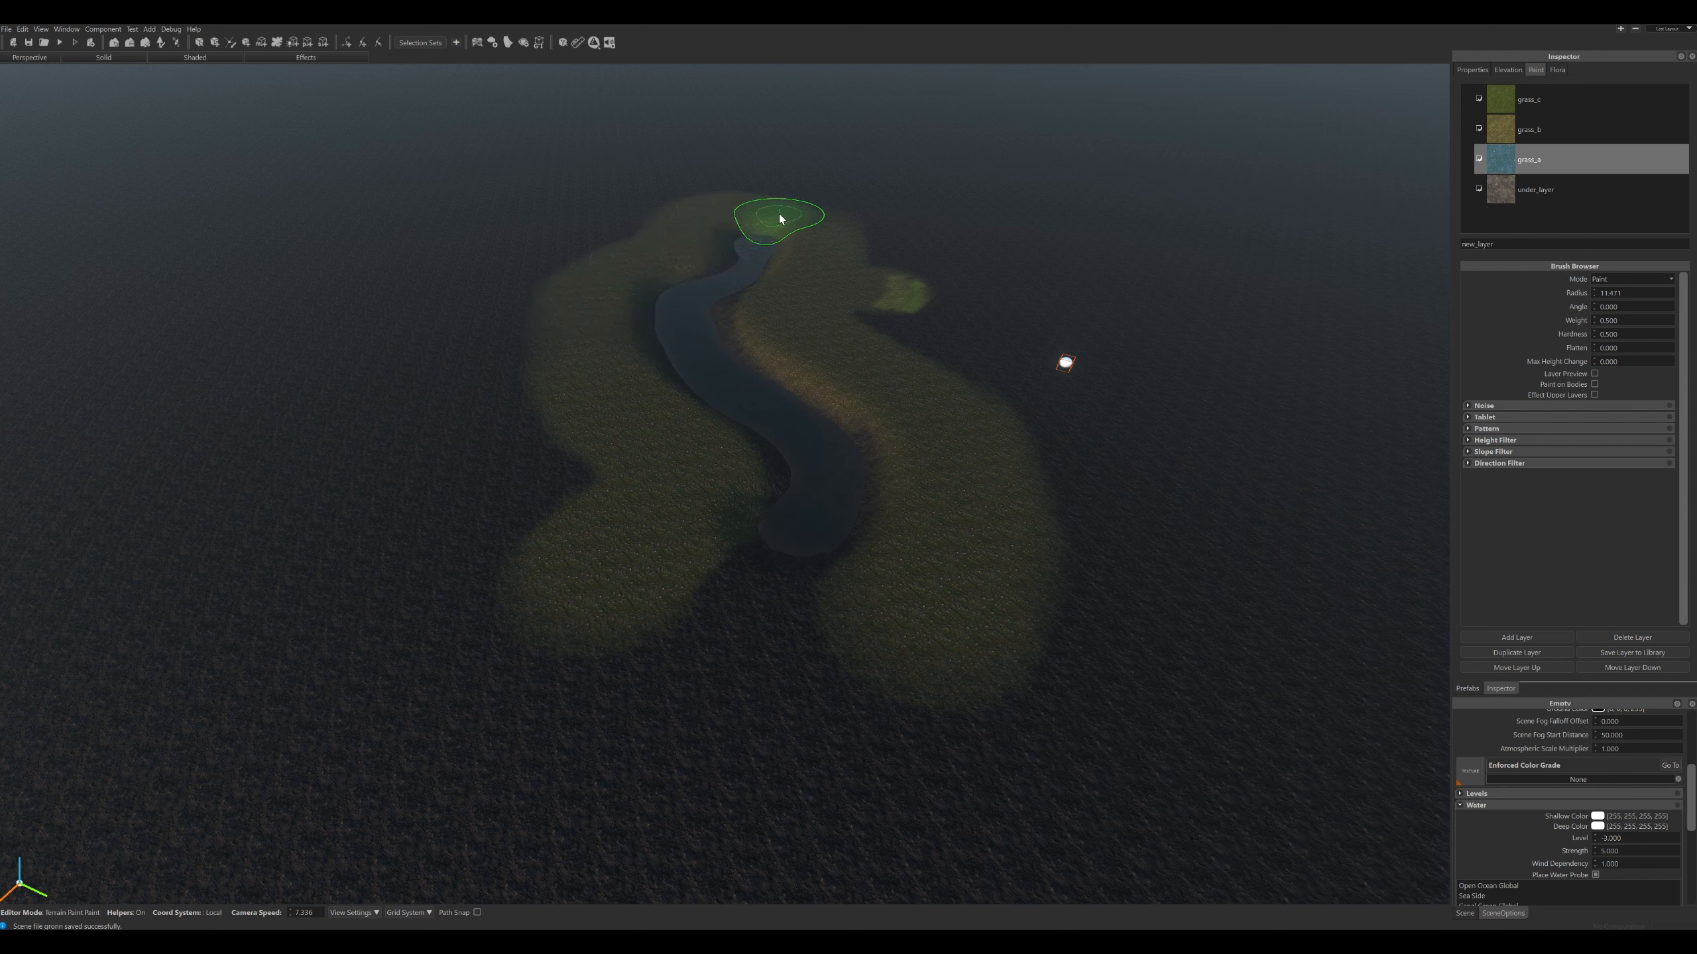
mouse_move(727, 193)
mouse_down()
mouse_move(644, 228)
mouse_move(580, 293)
mouse_move(565, 545)
mouse_up()
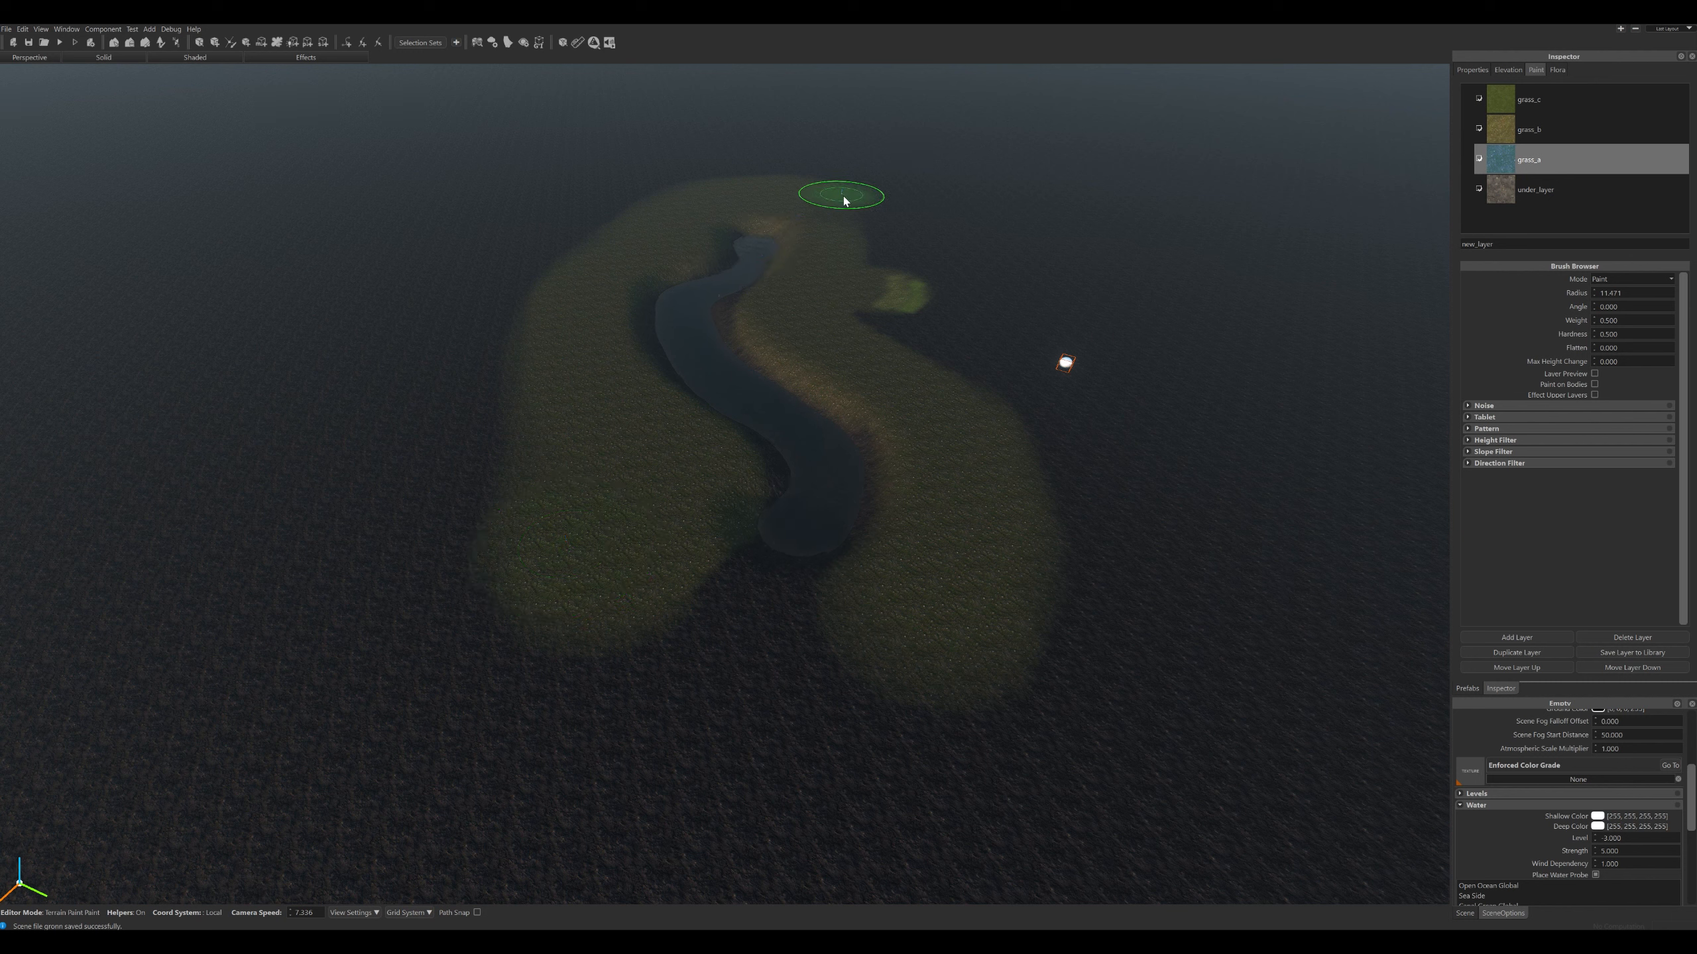
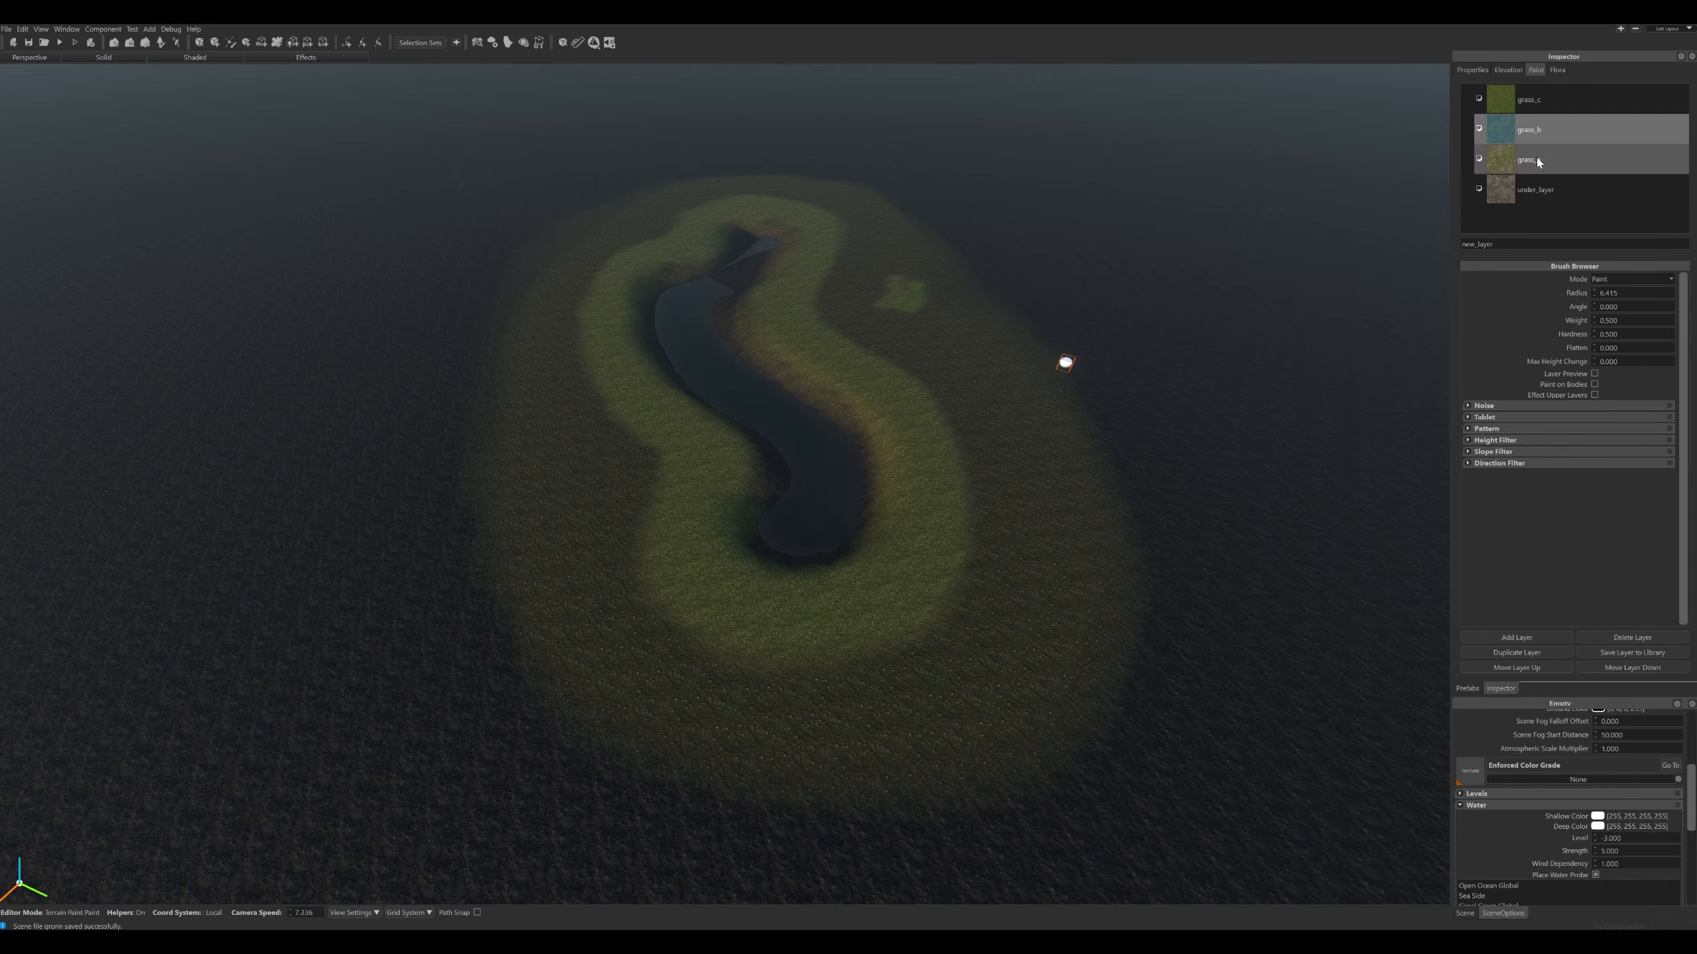
Check the reference photo and paint grass_c along the river edge opposite the grass patch, with a brush radius of about 2.2.
click(1530, 99)
ctrl+scroll(818, 368, down, 3)
key(w)
right_drag(857, 422, 859, 443)
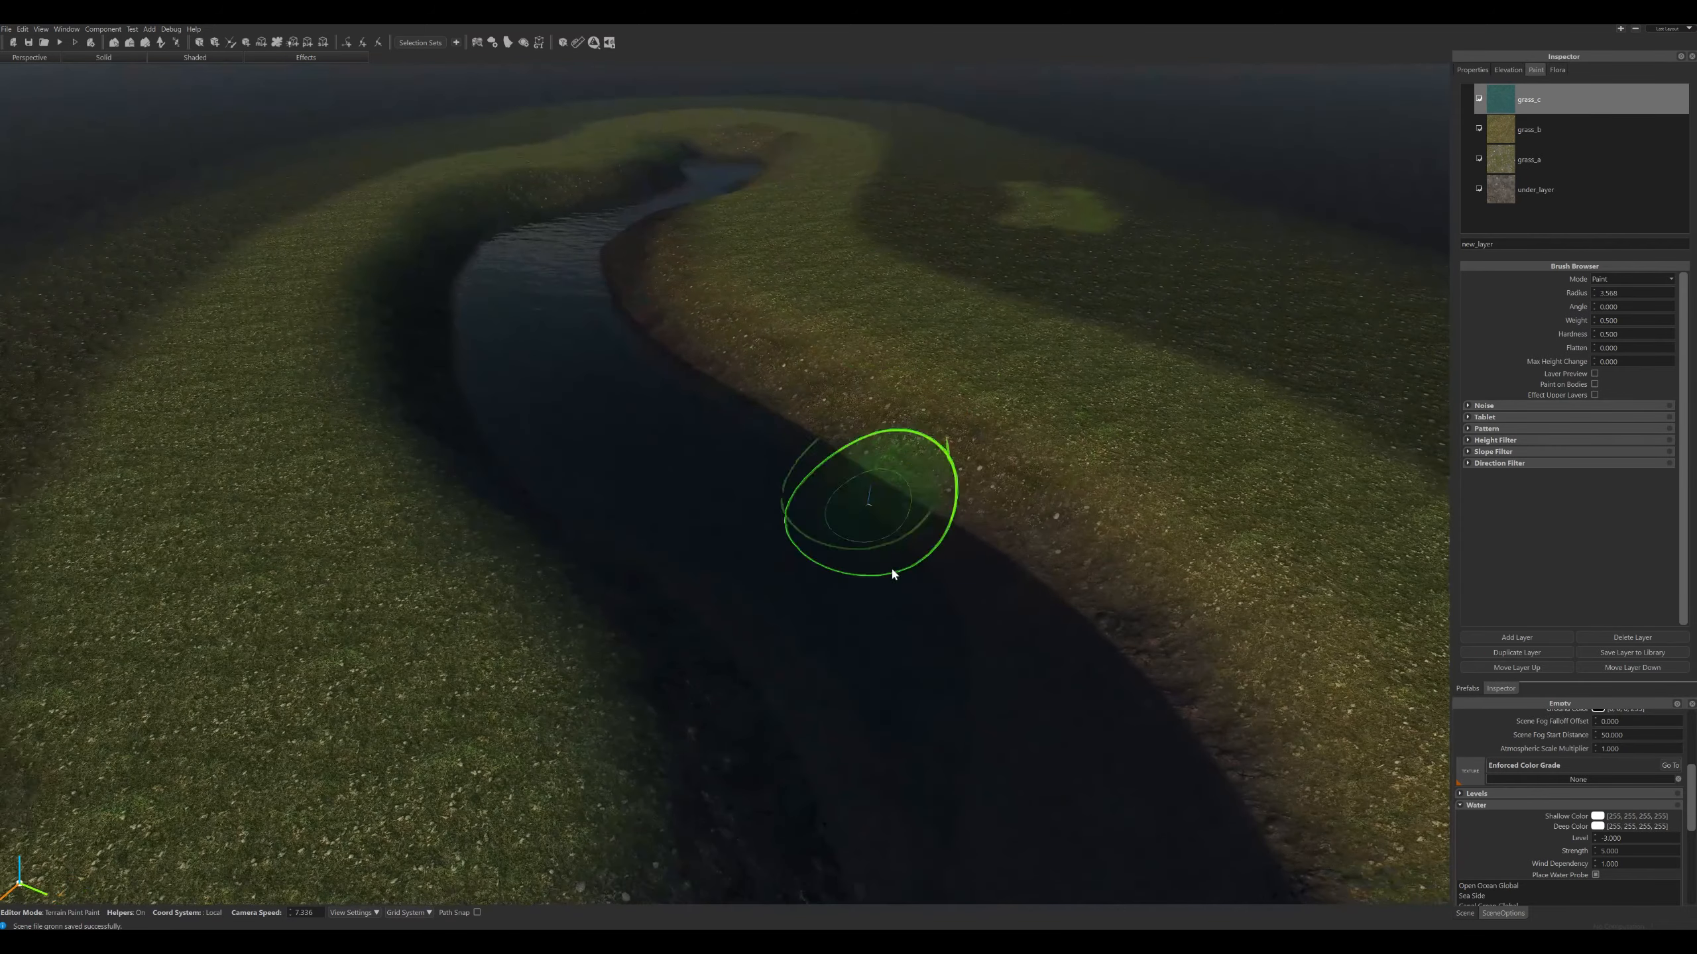
key(alt+Tab)
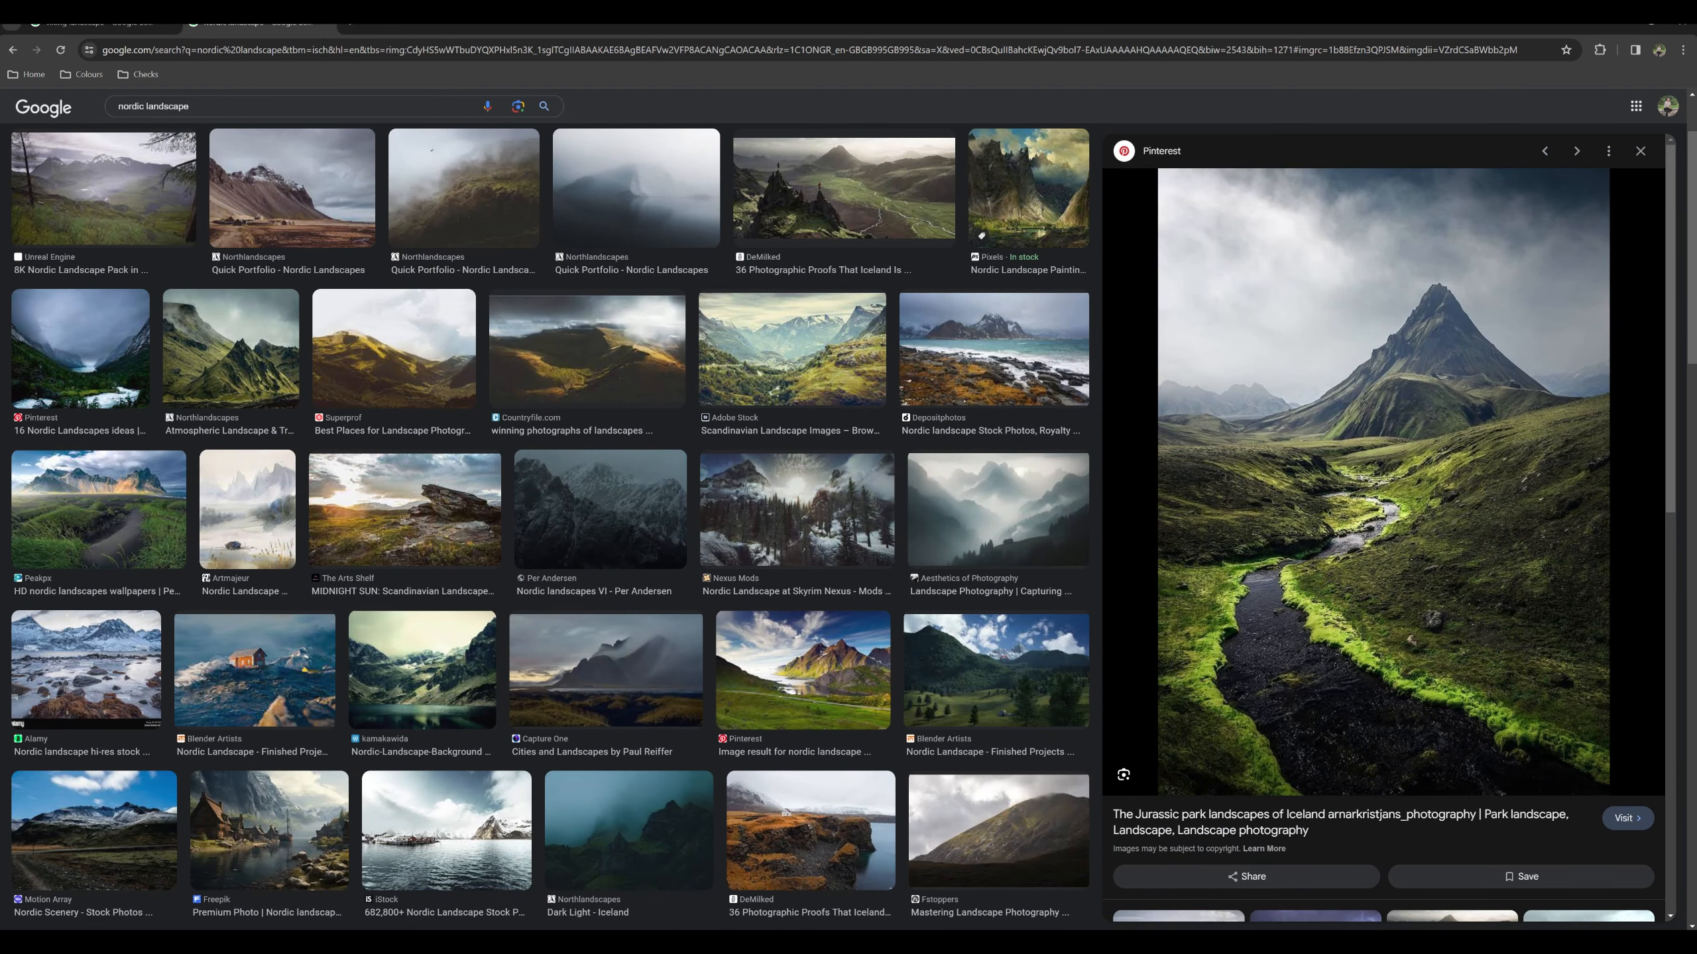
key(alt+Tab)
ctrl+scroll(882, 625, down, 3)
ctrl+scroll(669, 135, up, 3)
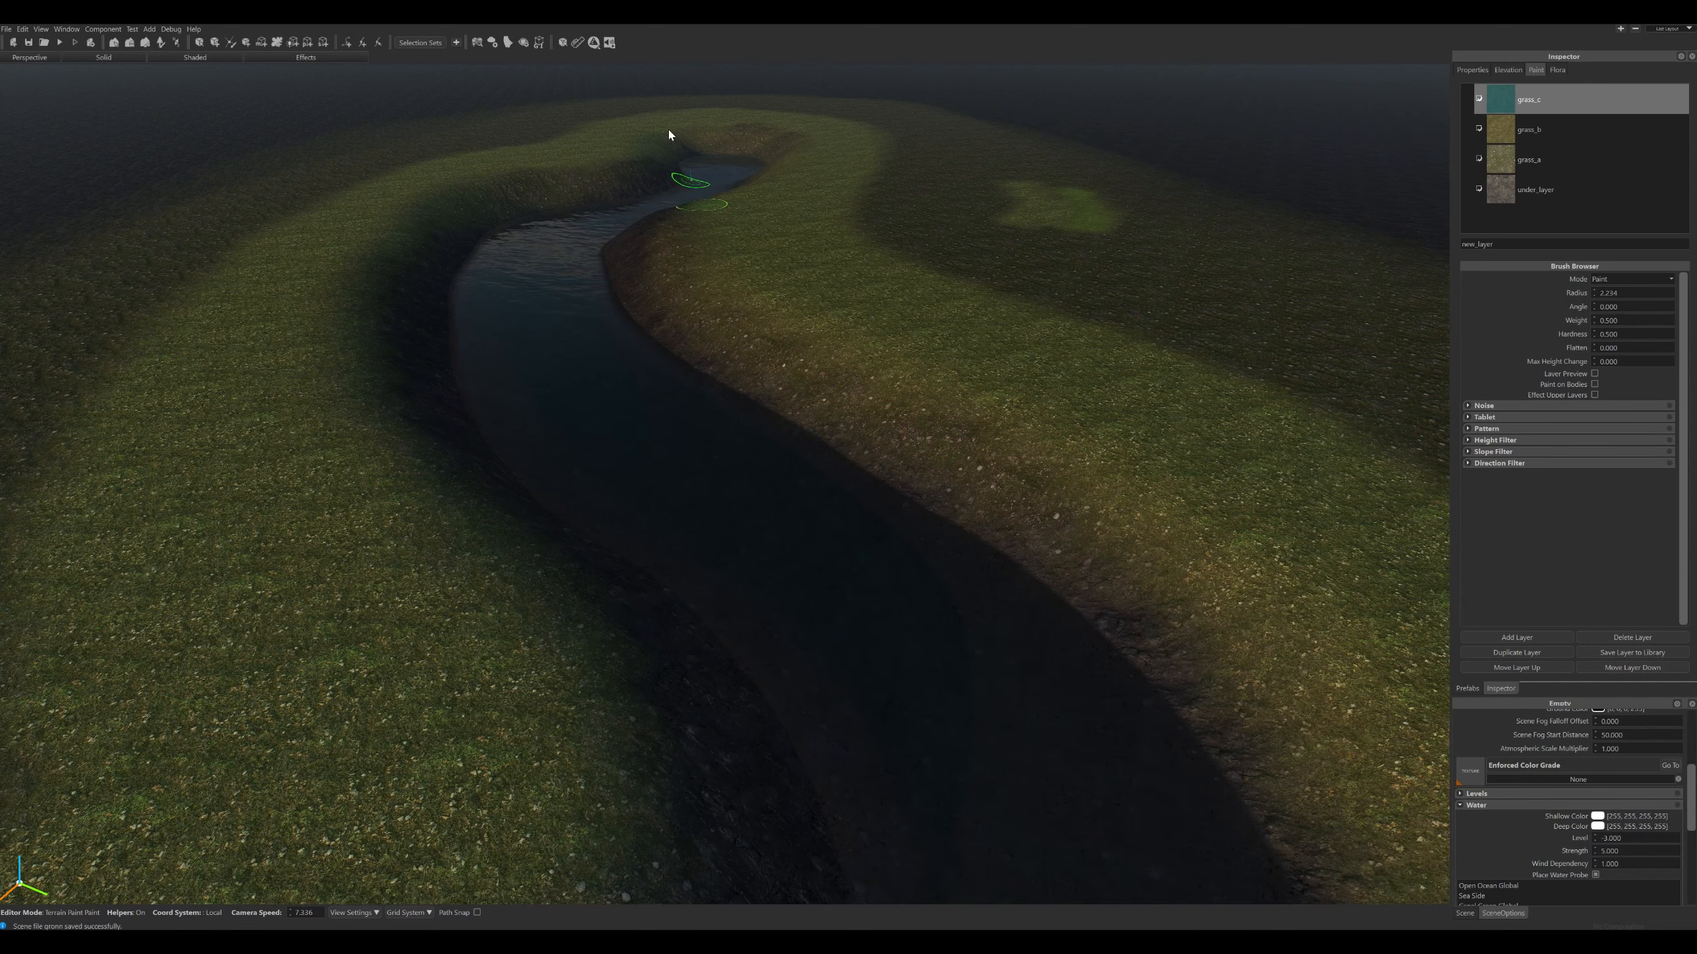
mouse_move(686, 138)
mouse_down()
mouse_move(477, 190)
mouse_move(433, 214)
mouse_move(401, 263)
mouse_move(387, 381)
mouse_move(475, 508)
mouse_up()
Paint a narrow grass_c strip along the bank on the grass patch side and around the river's near end, starting with a radius of about 1.3.
ctrl+scroll(388, 295, down, 3)
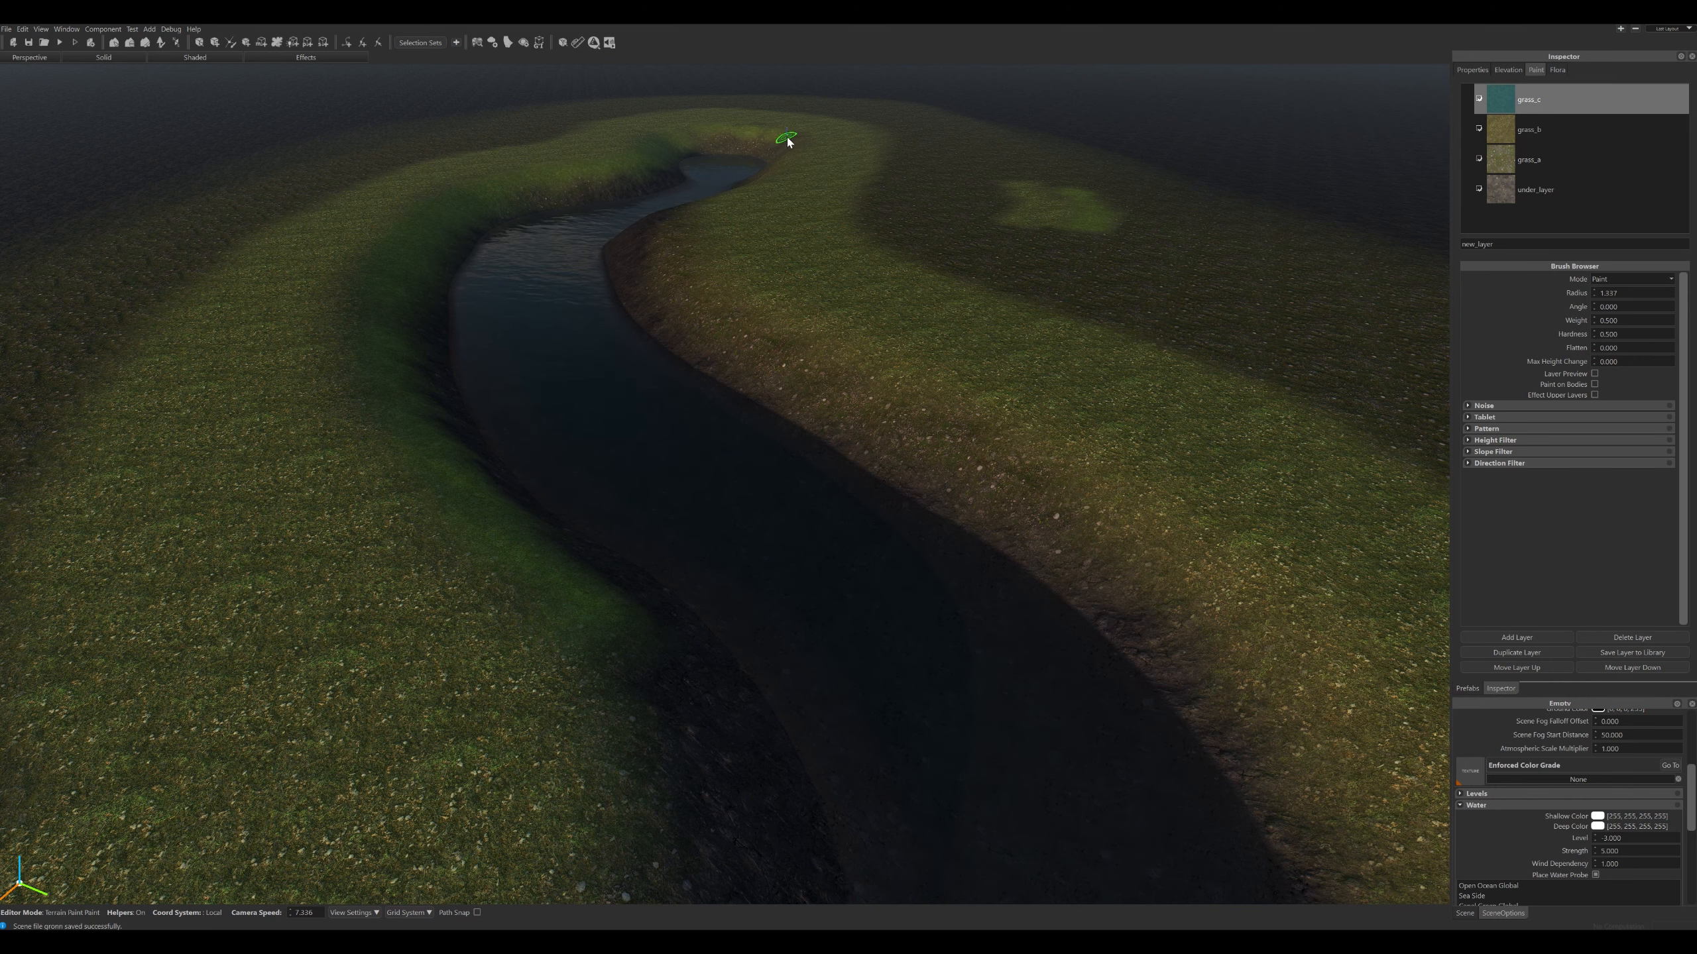
key(s)
right_drag(791, 144, 798, 189)
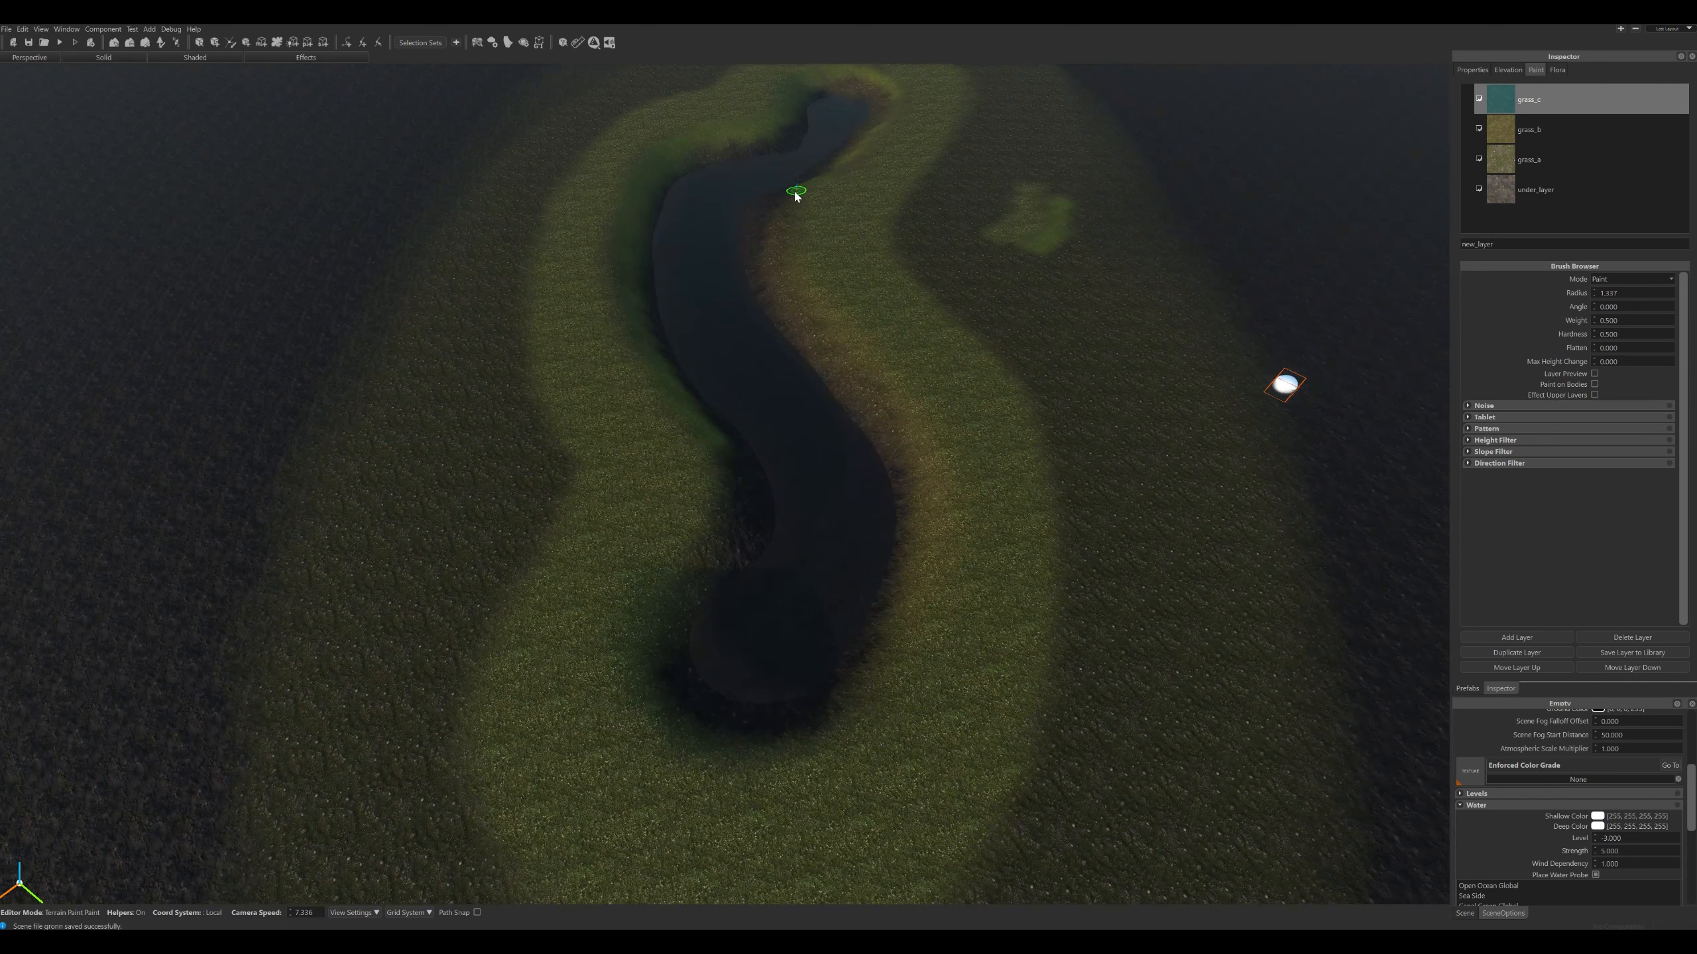
drag(801, 292, 822, 319)
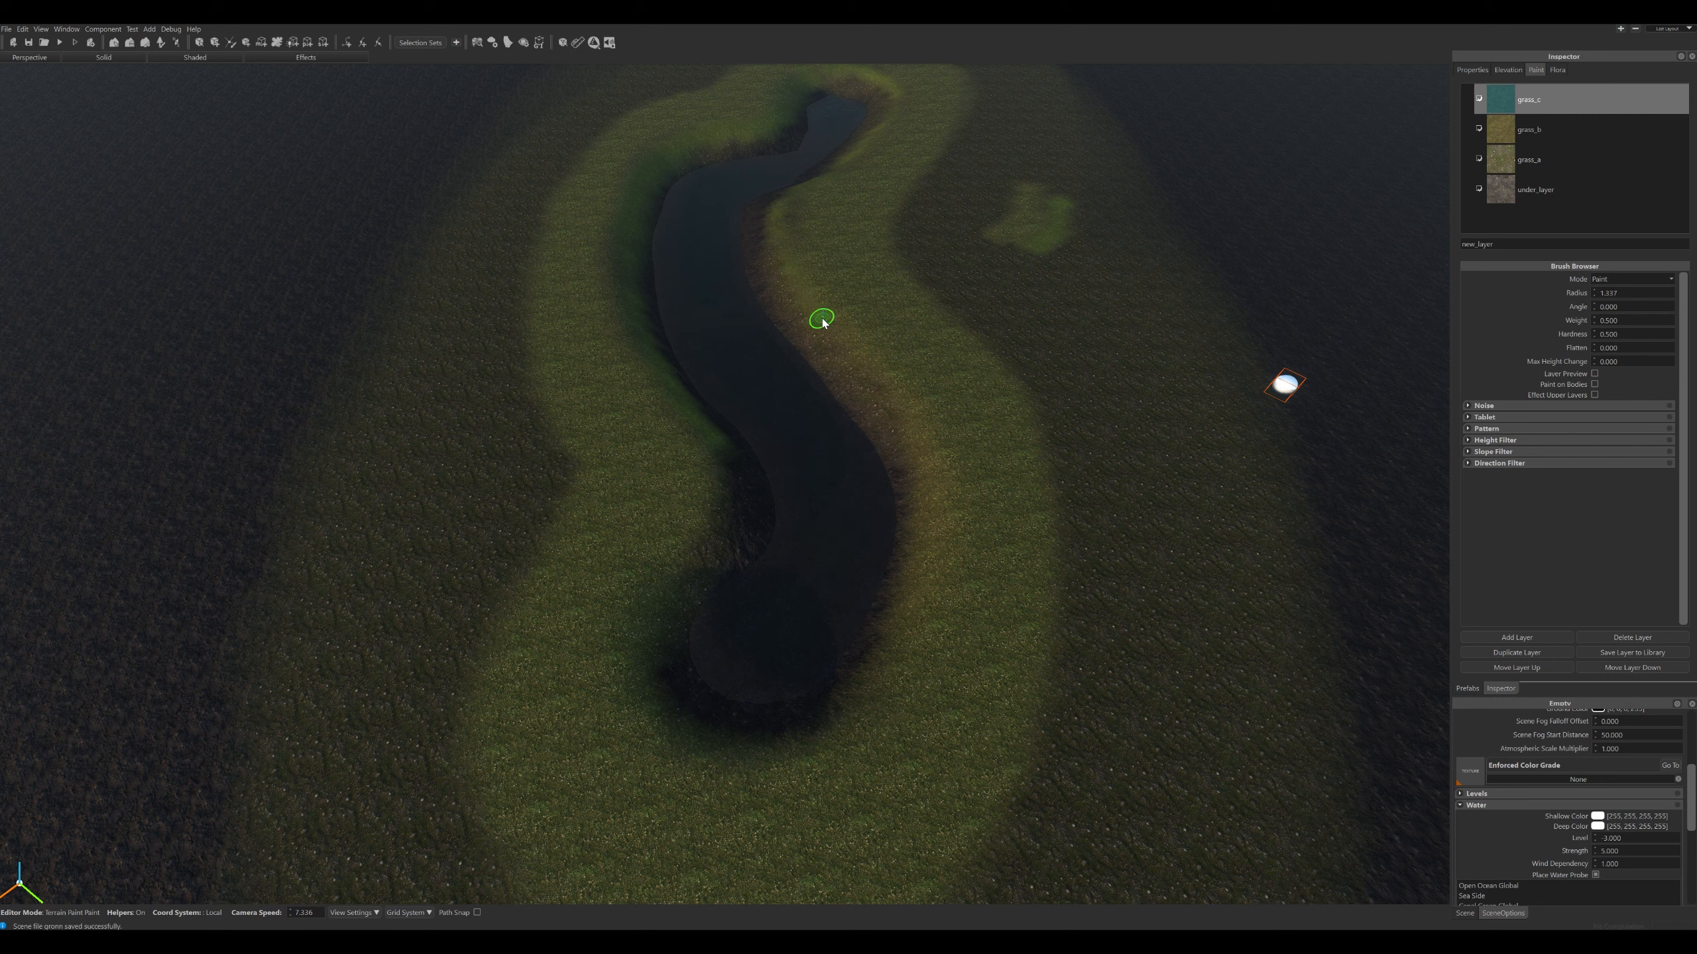
ctrl+scroll(795, 238, up, 3)
mouse_move(791, 204)
mouse_down()
mouse_move(788, 266)
mouse_move(906, 406)
mouse_move(940, 511)
mouse_move(934, 599)
mouse_move(897, 670)
mouse_move(778, 747)
mouse_move(658, 704)
mouse_up()
mouse_move(644, 641)
mouse_down()
mouse_move(704, 535)
mouse_move(715, 481)
mouse_move(700, 437)
mouse_up()
Switch the paint brush for the grass_c layer to Erase mode.
key(w)
mouse_move(776, 554)
right_down()
mouse_move(791, 545)
mouse_move(788, 583)
mouse_move(791, 557)
mouse_move(1030, 367)
right_up()
click(1632, 279)
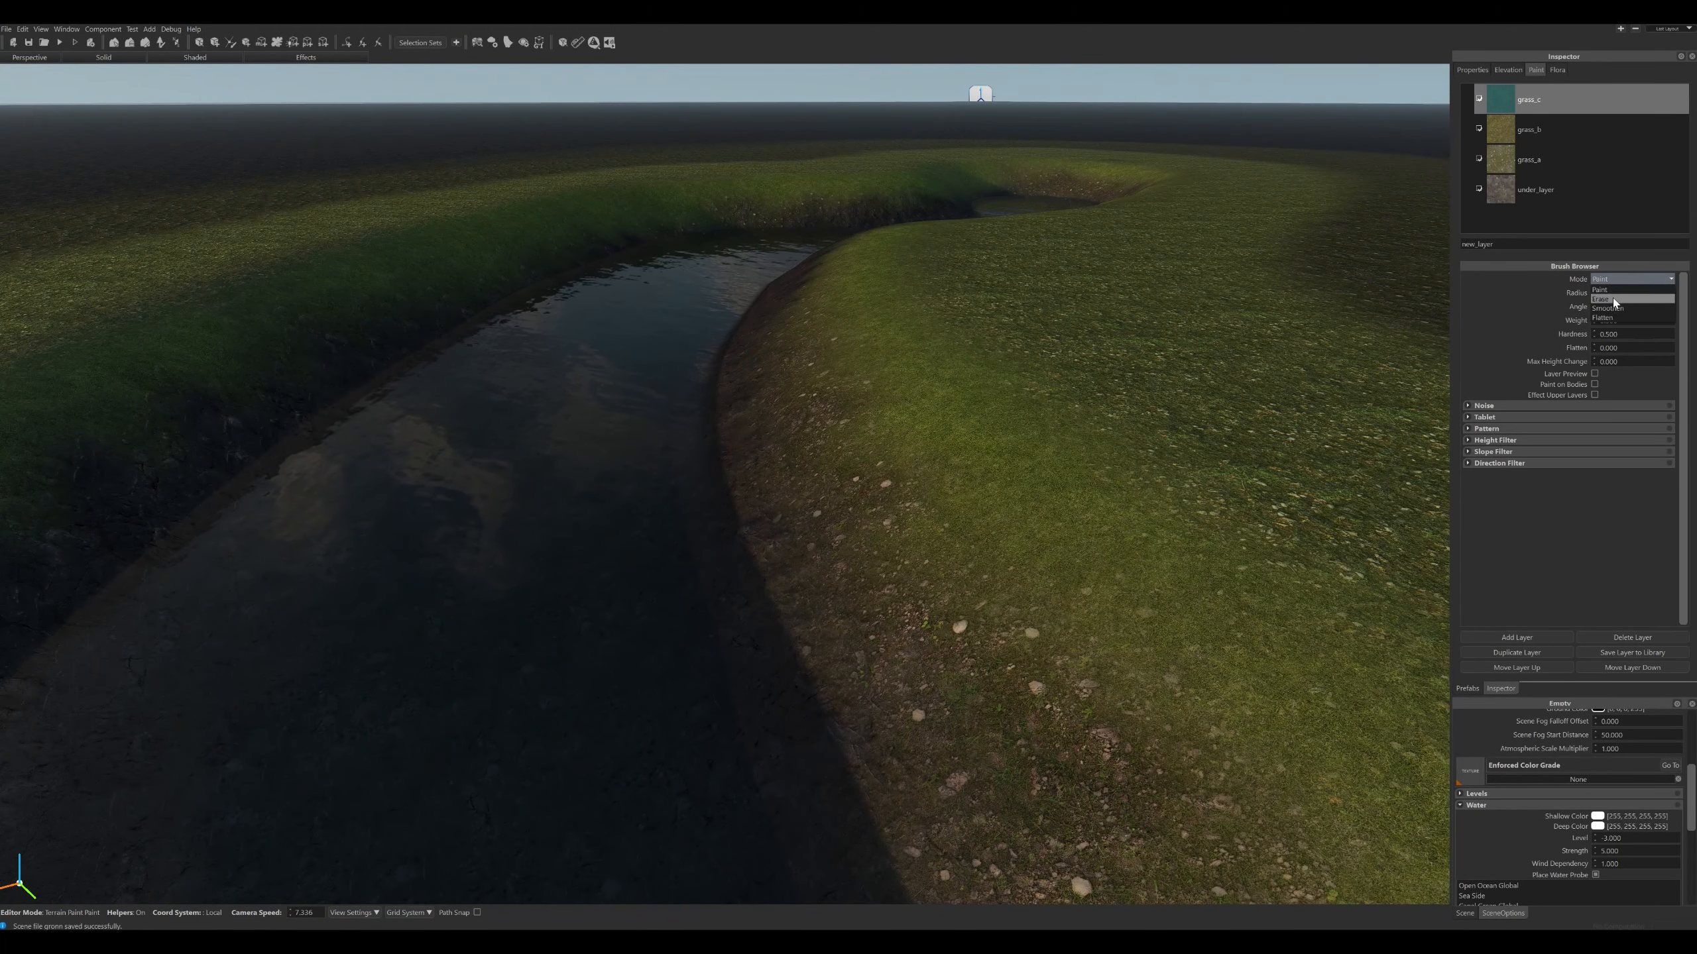
click(1616, 303)
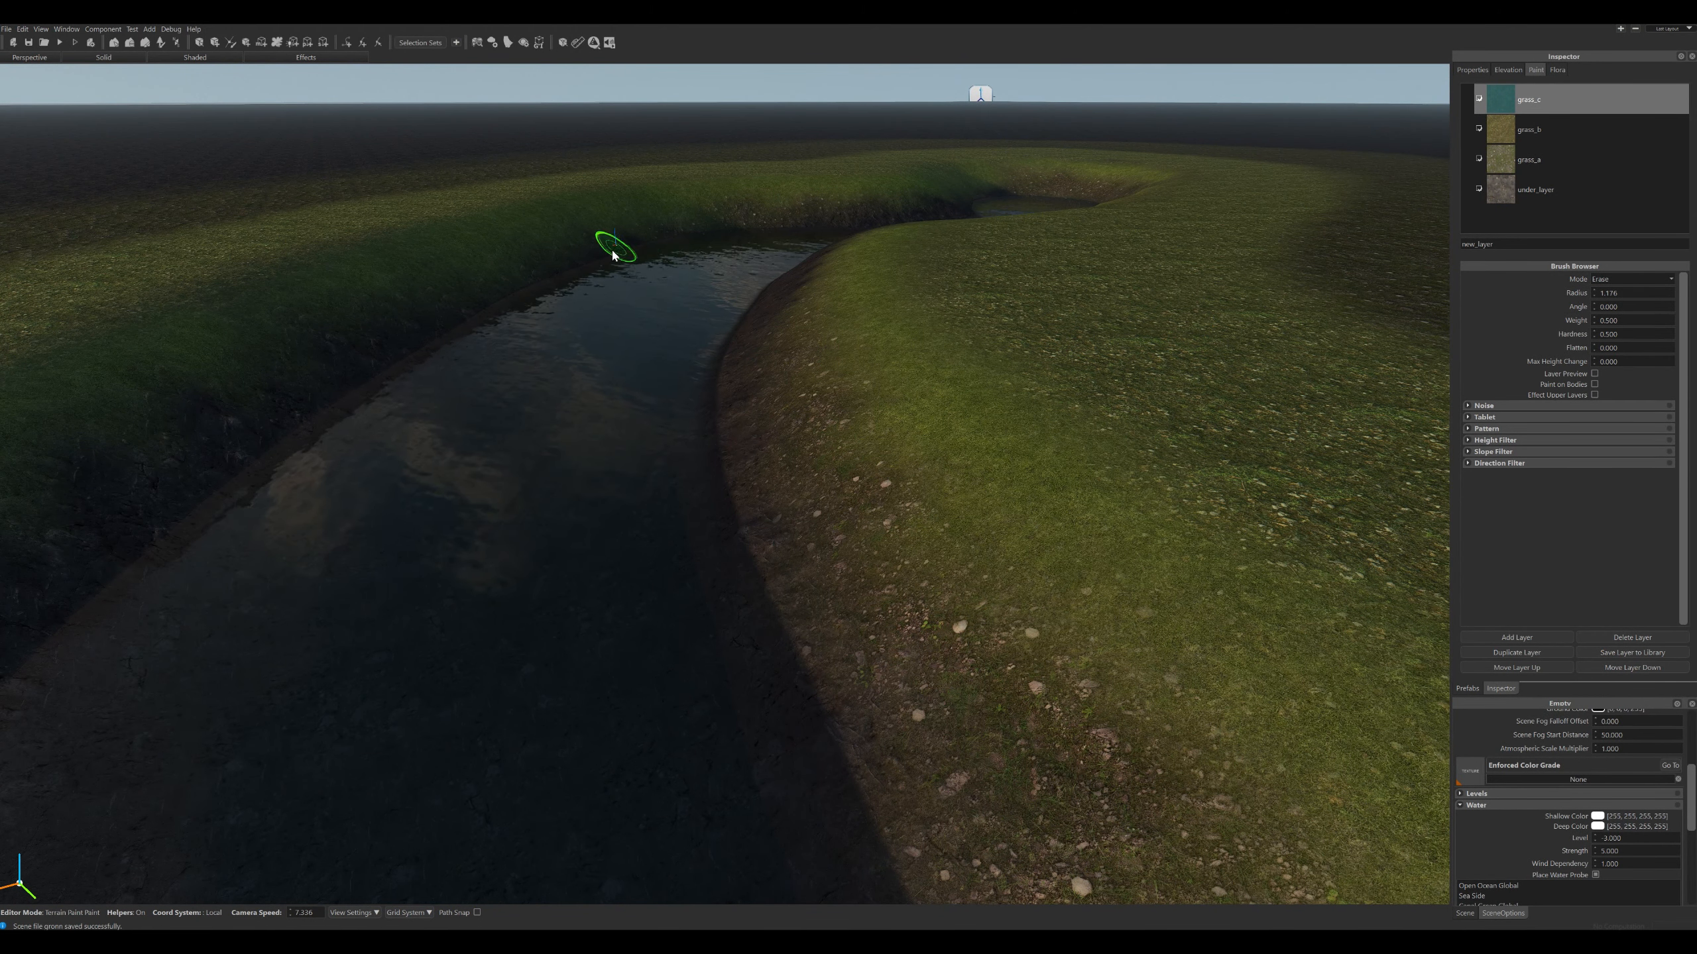
Examine the painted grass transitions and exposed banks along the river from several angles.
right_drag(401, 371, 534, 340)
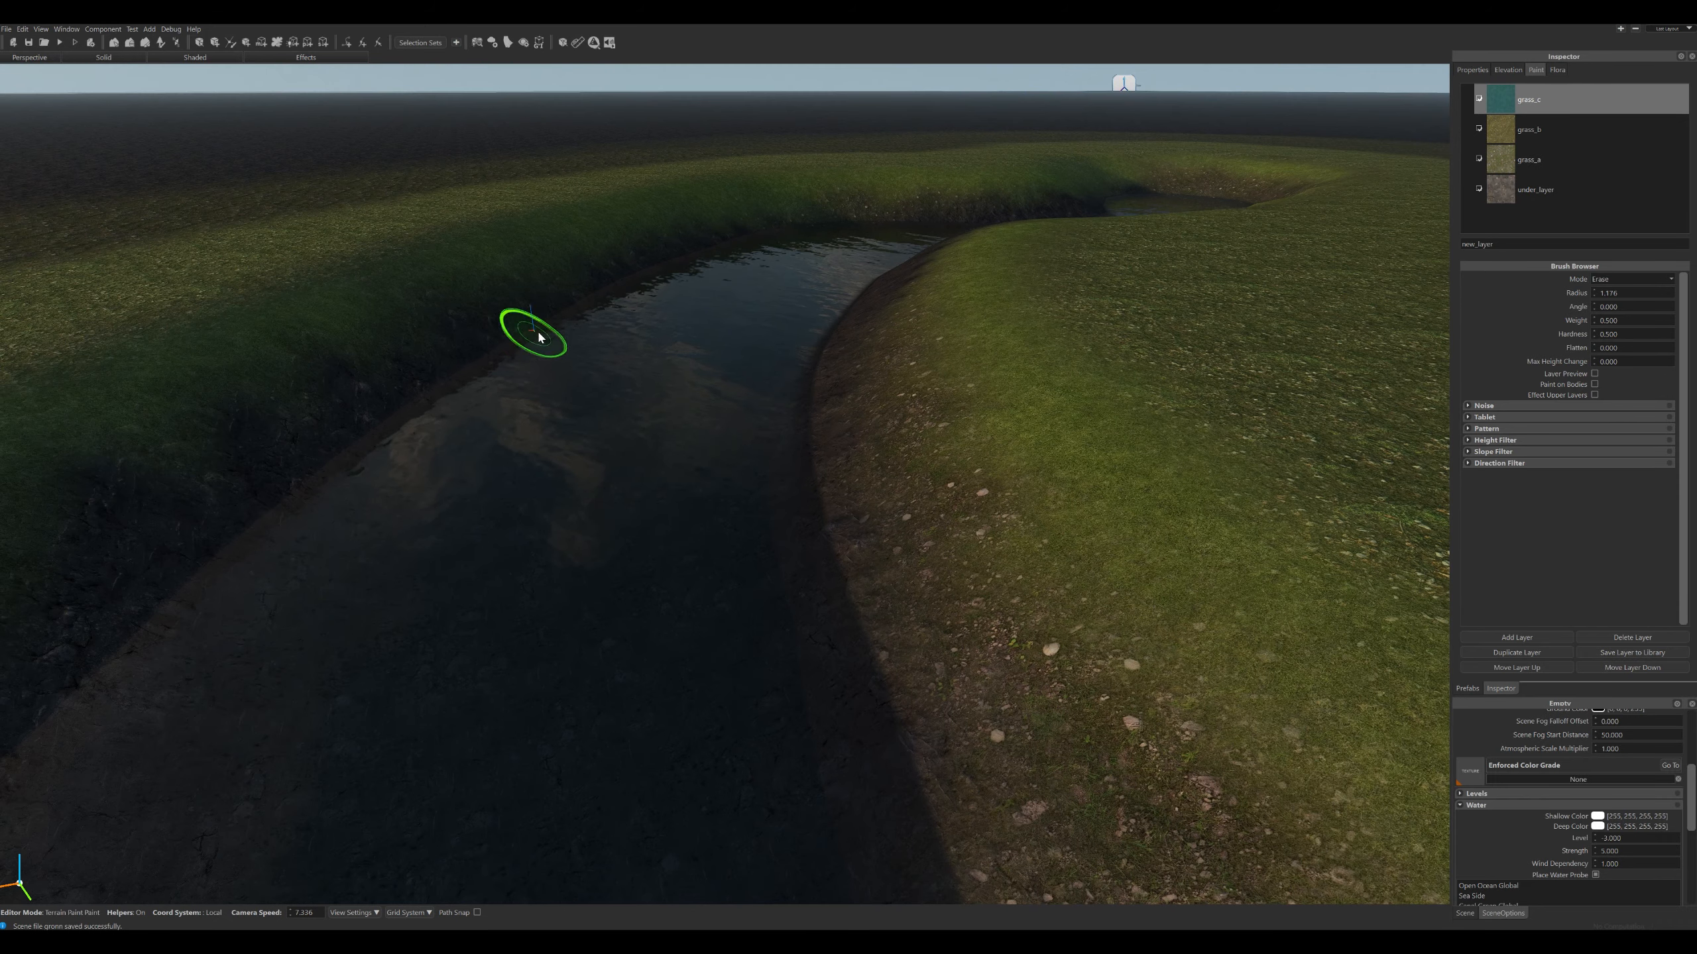
right_drag(335, 455, 470, 375)
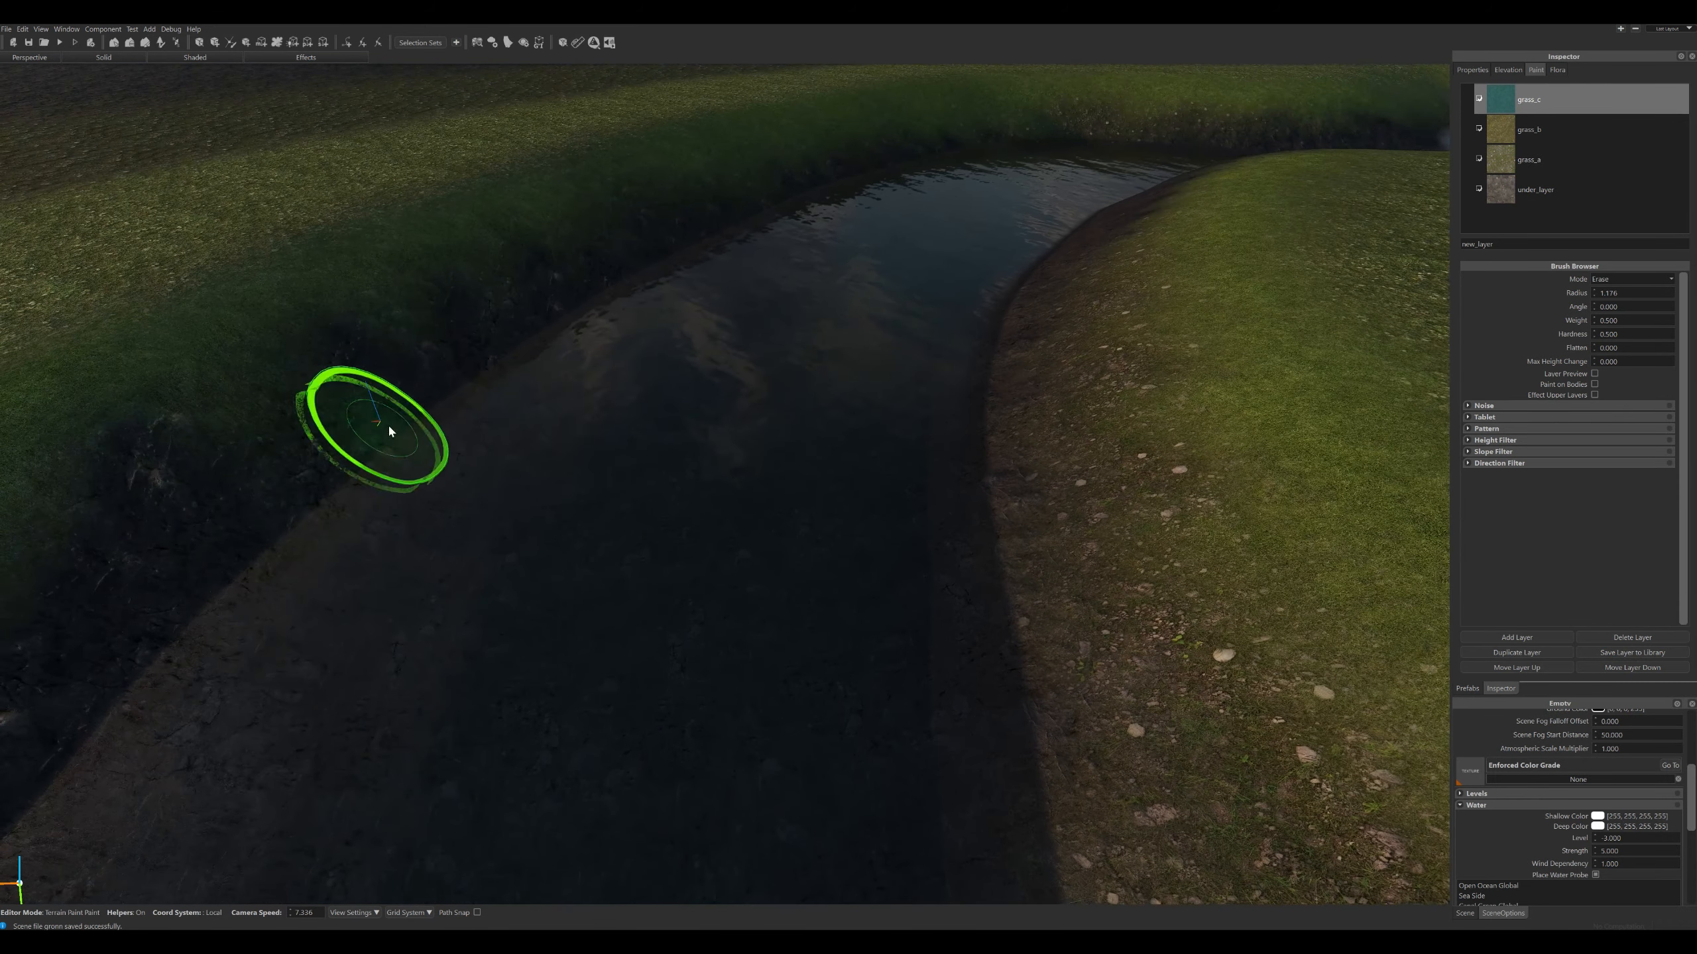
right_drag(632, 420, 611, 441)
mouse_move(755, 391)
right_down()
mouse_move(652, 409)
mouse_move(741, 387)
right_up()
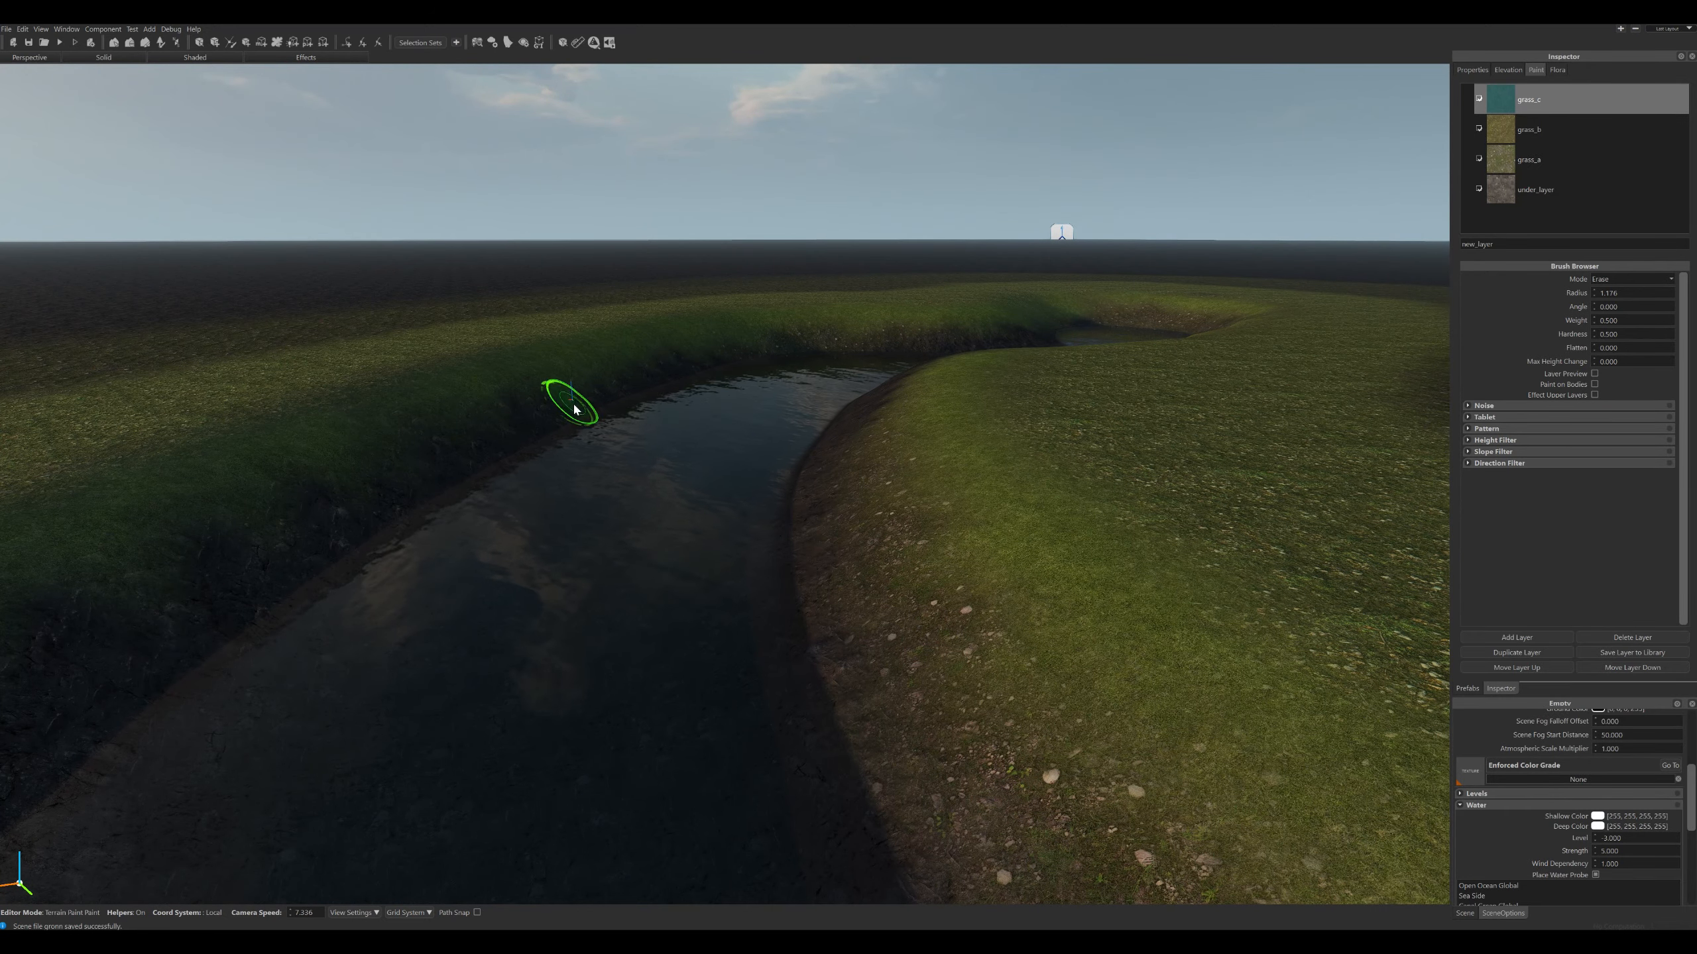
right_drag(746, 432, 744, 417)
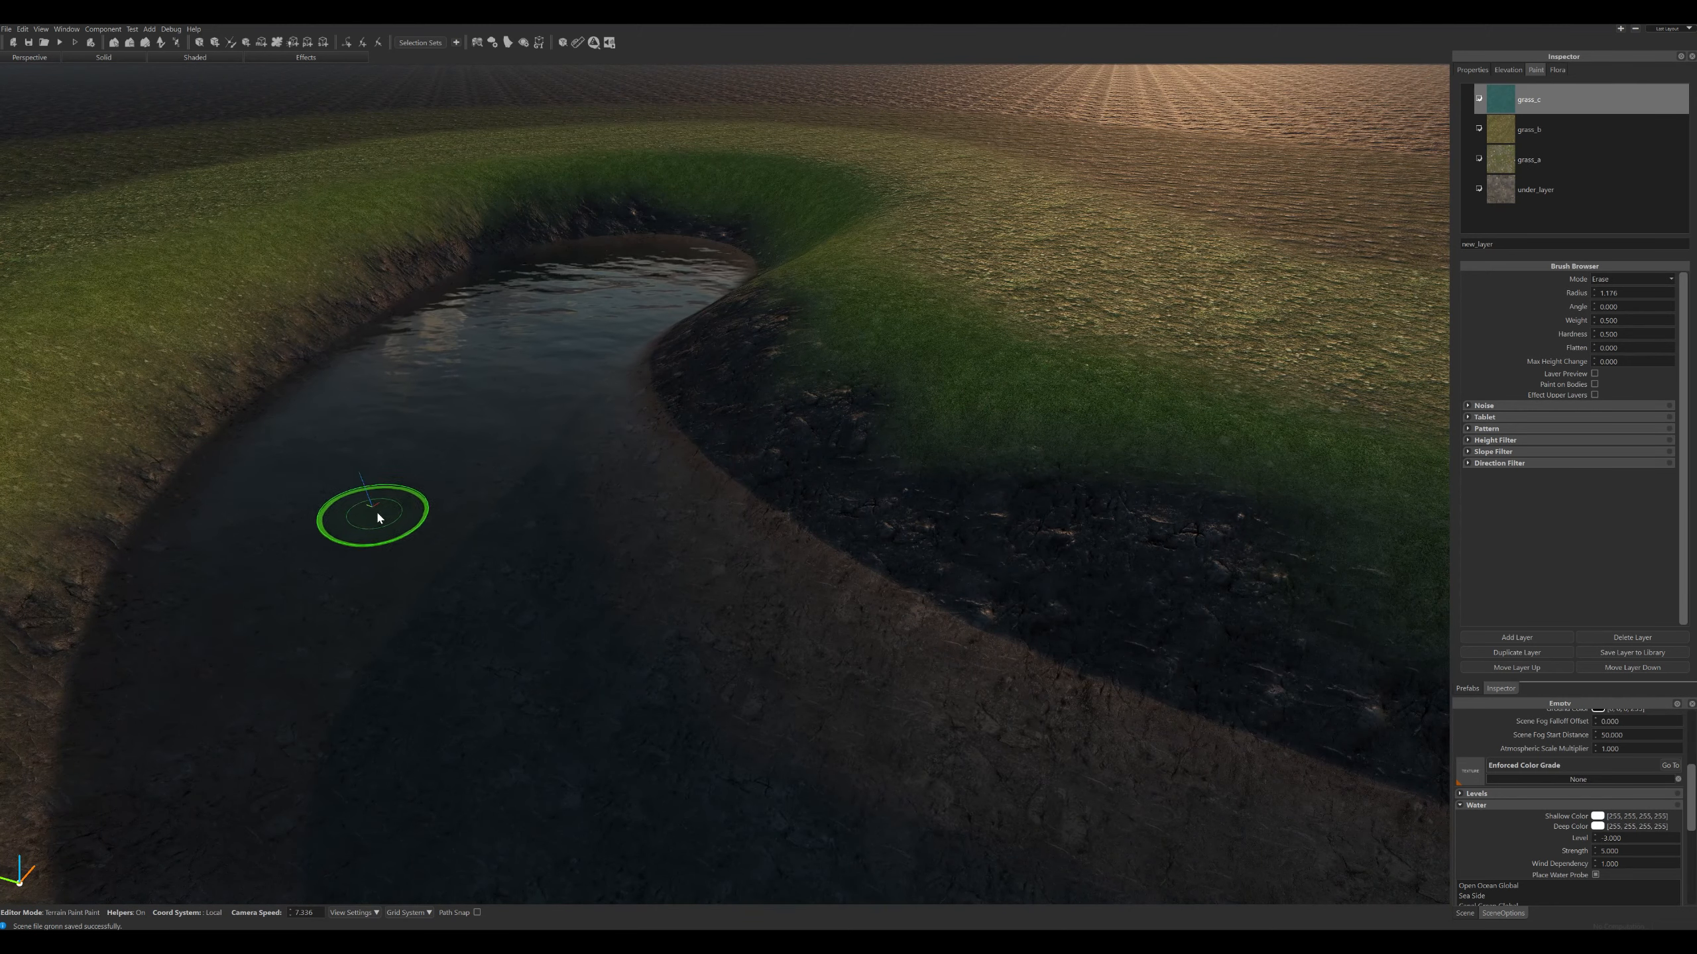
right_drag(378, 511, 461, 409)
right_drag(595, 344, 758, 326)
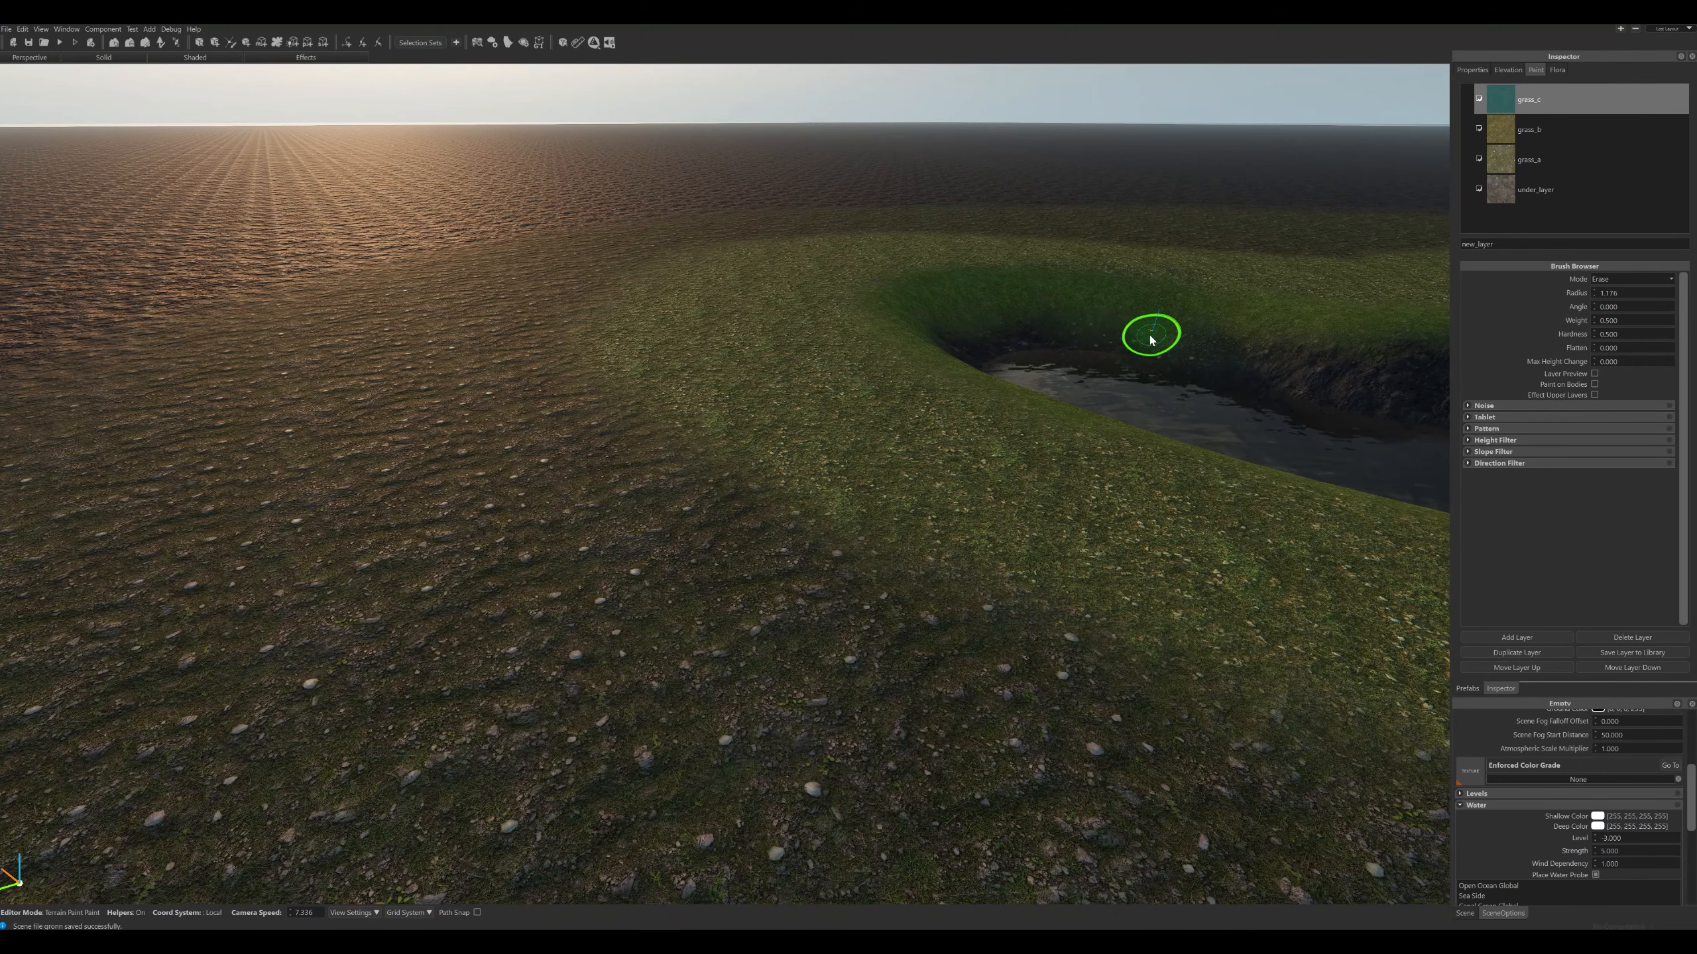
mouse_move(1091, 333)
right_down()
mouse_move(1068, 503)
mouse_move(1085, 331)
right_up()
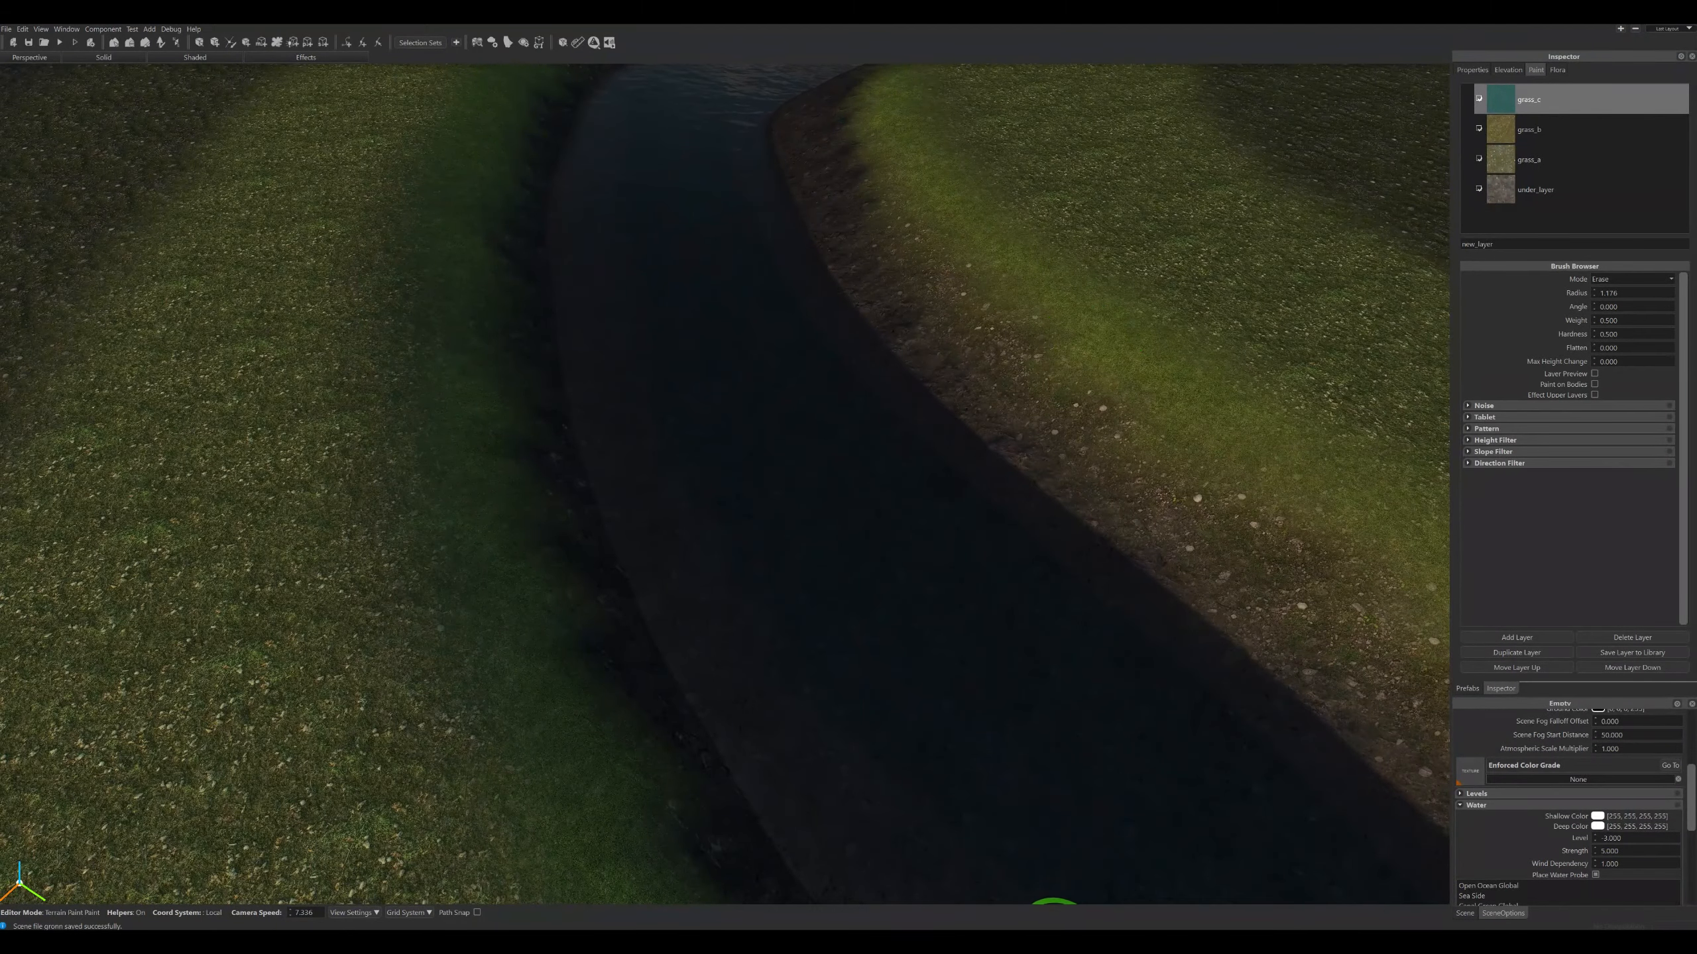
click(1039, 941)
click(1052, 941)
right_drag(1079, 902, 1060, 716)
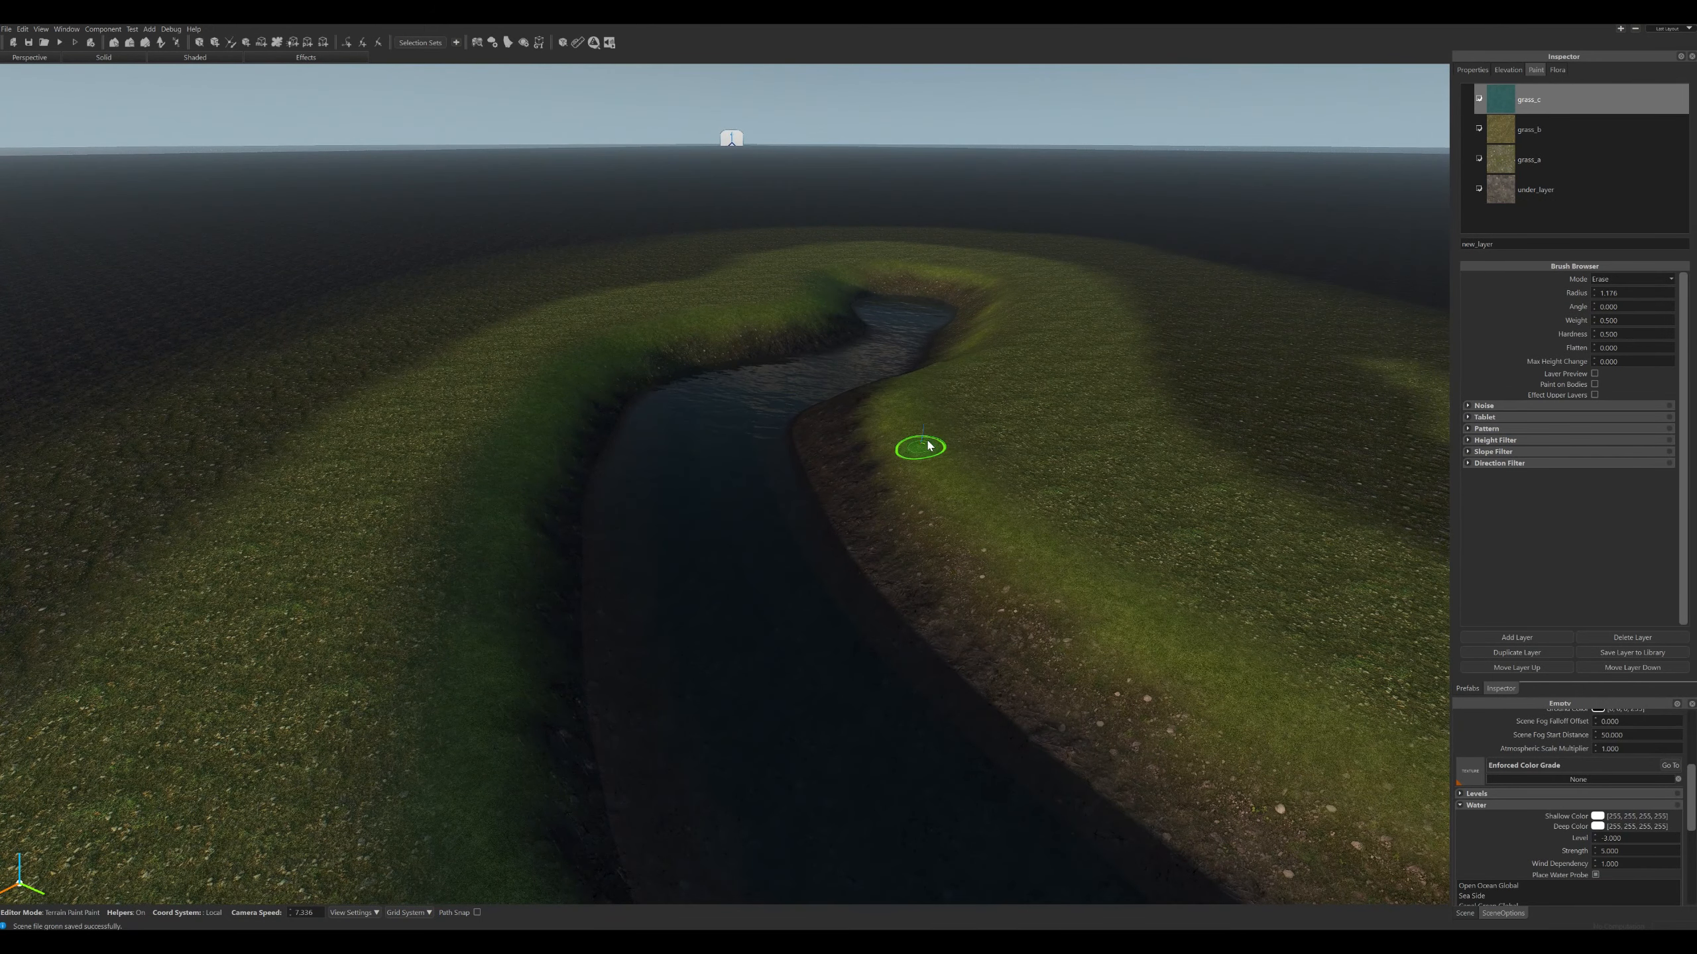
Adjust the Area Map albedo factor color of the grass_c layer slightly within the near-white range.
double_click(1514, 106)
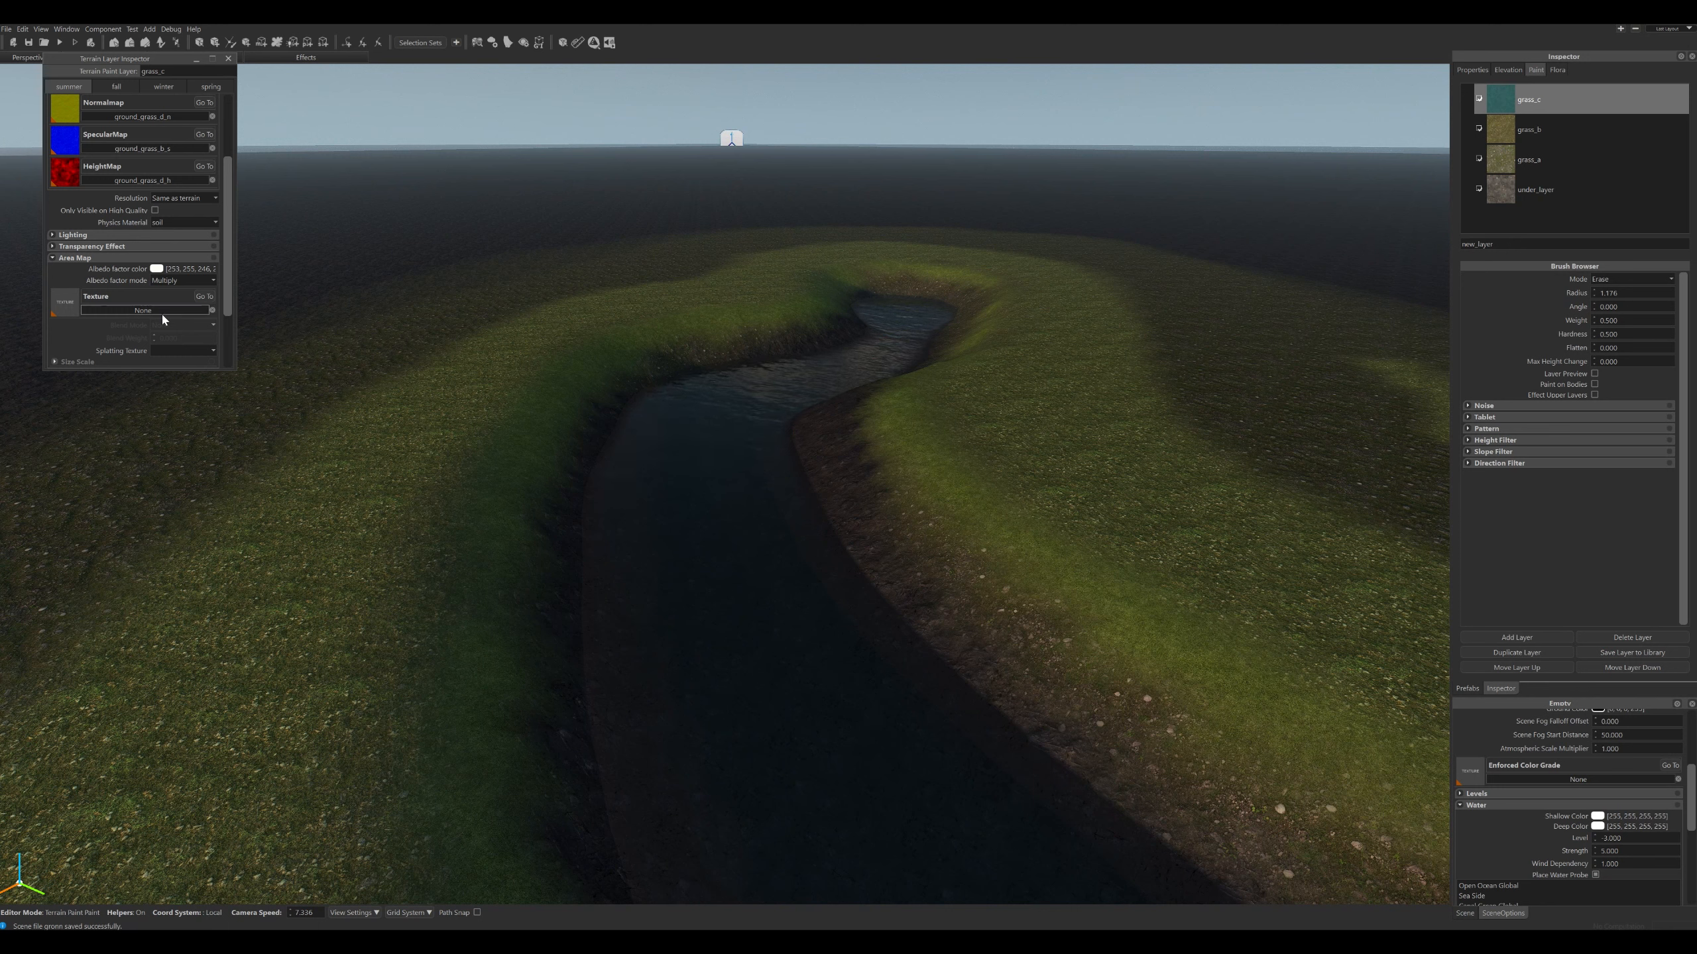
click(158, 270)
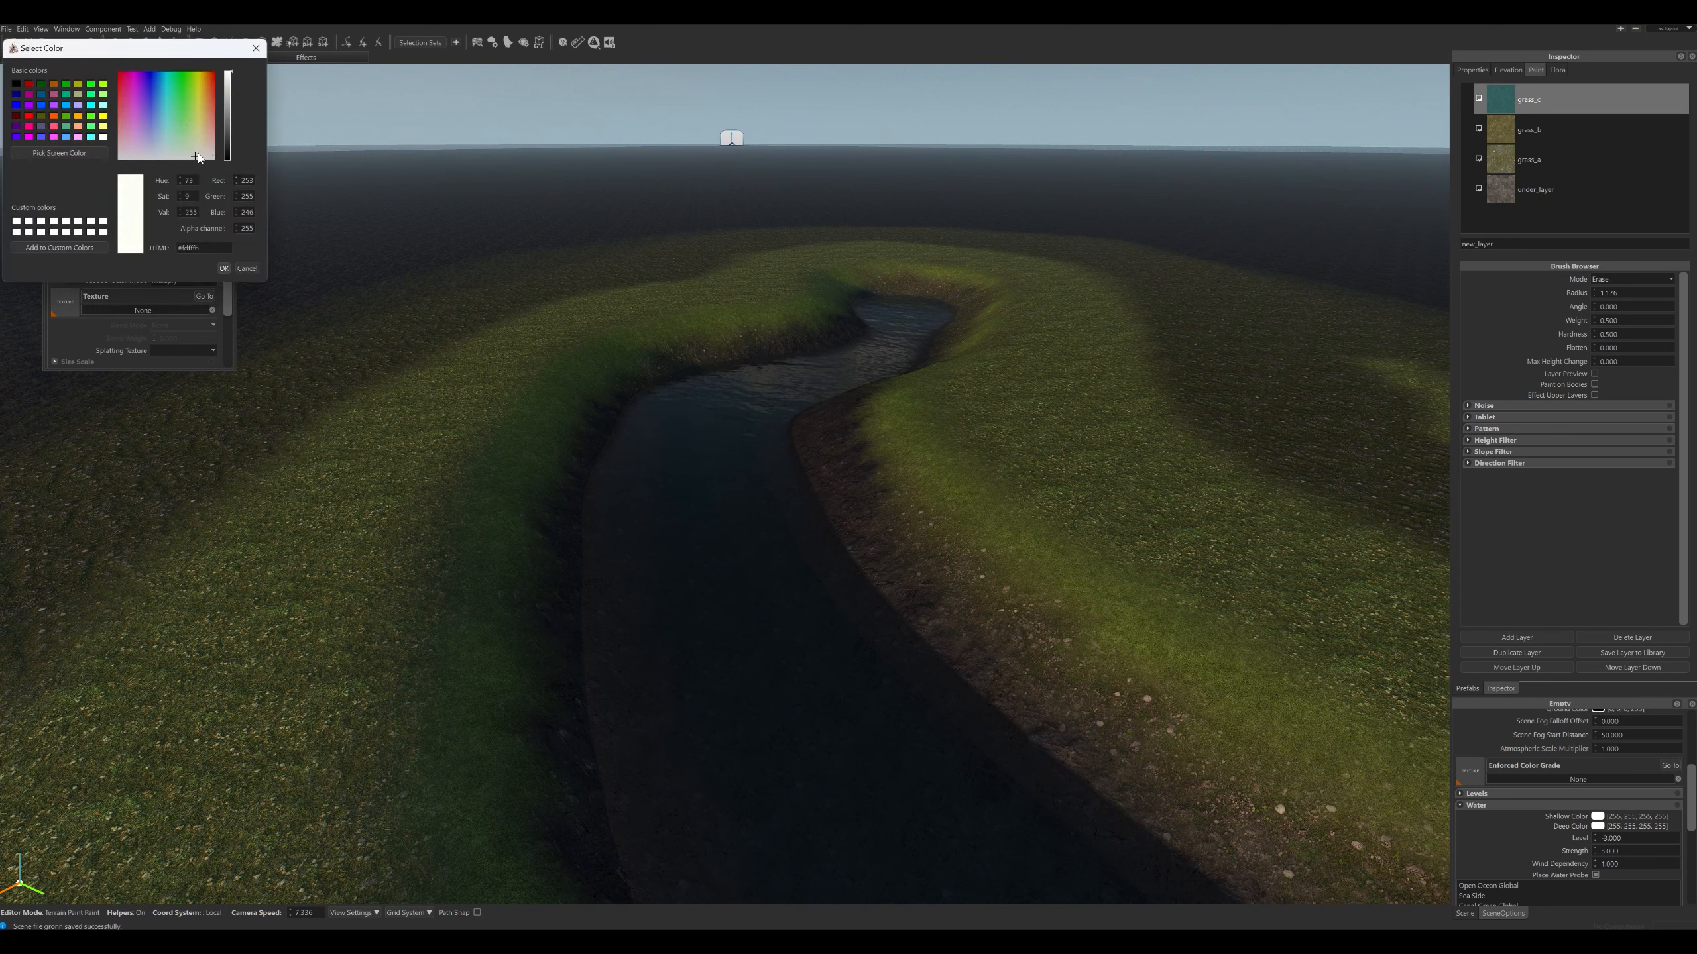
mouse_move(190, 157)
mouse_down()
mouse_move(178, 138)
mouse_move(232, 163)
mouse_move(193, 155)
mouse_up()
Retint the grass_b layer through its Area Map albedo factor color, and reopen its layer settings for further adjustment.
click(1565, 131)
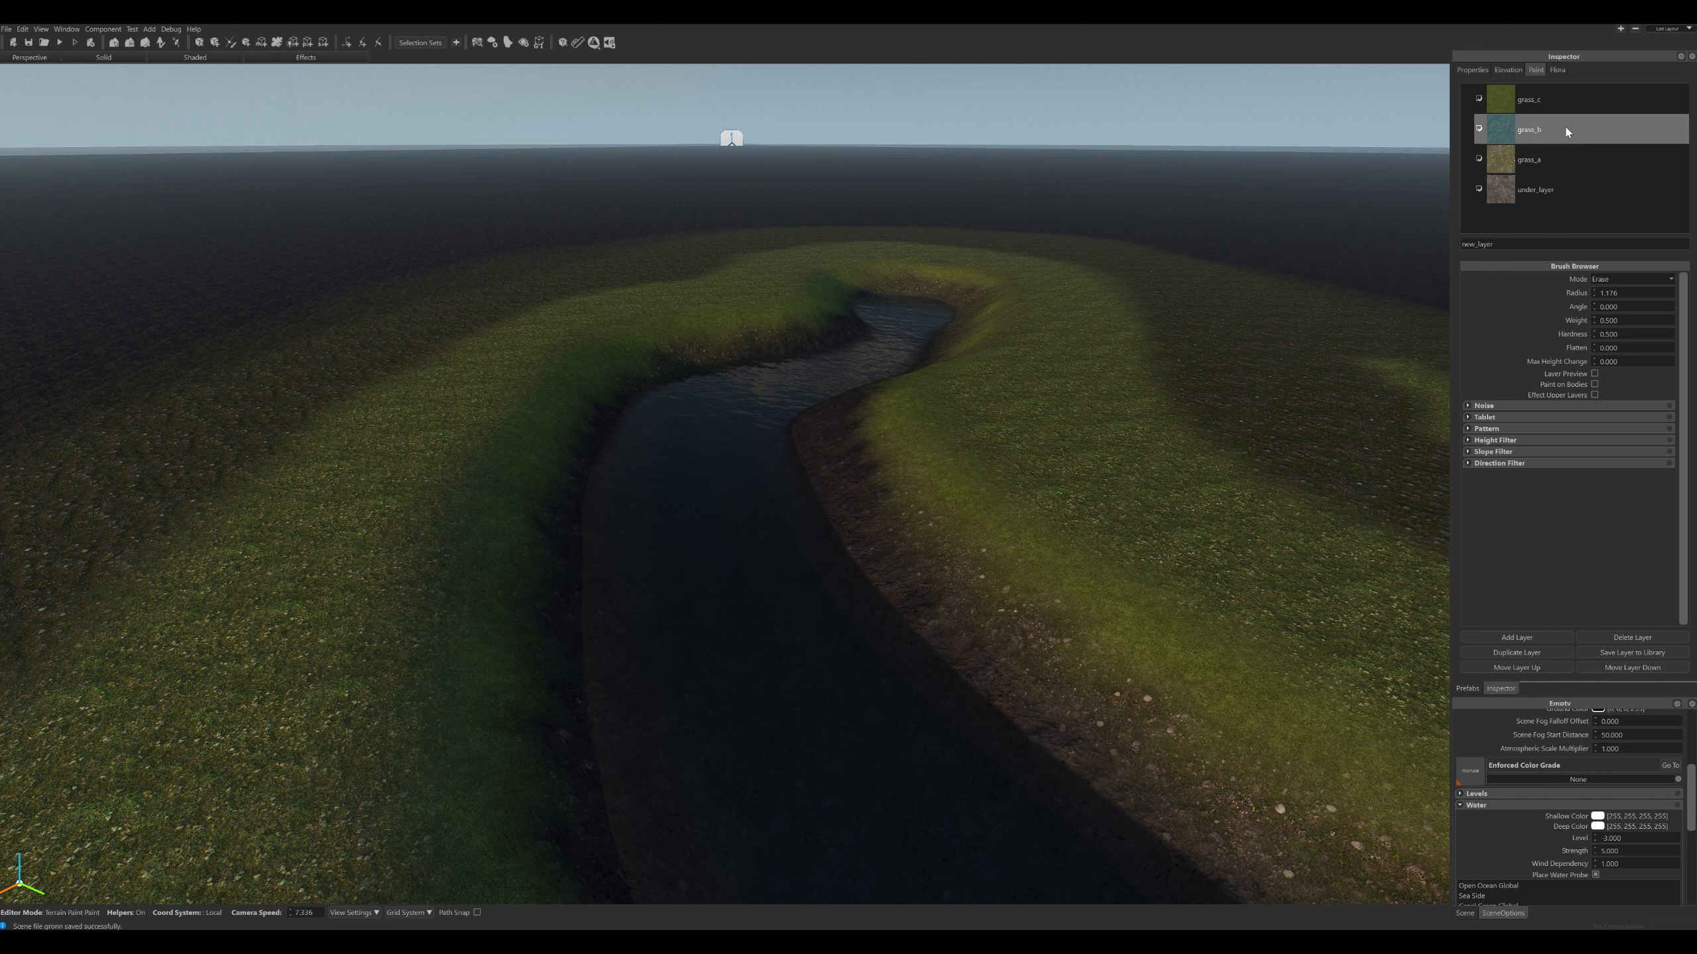
double_click(1506, 130)
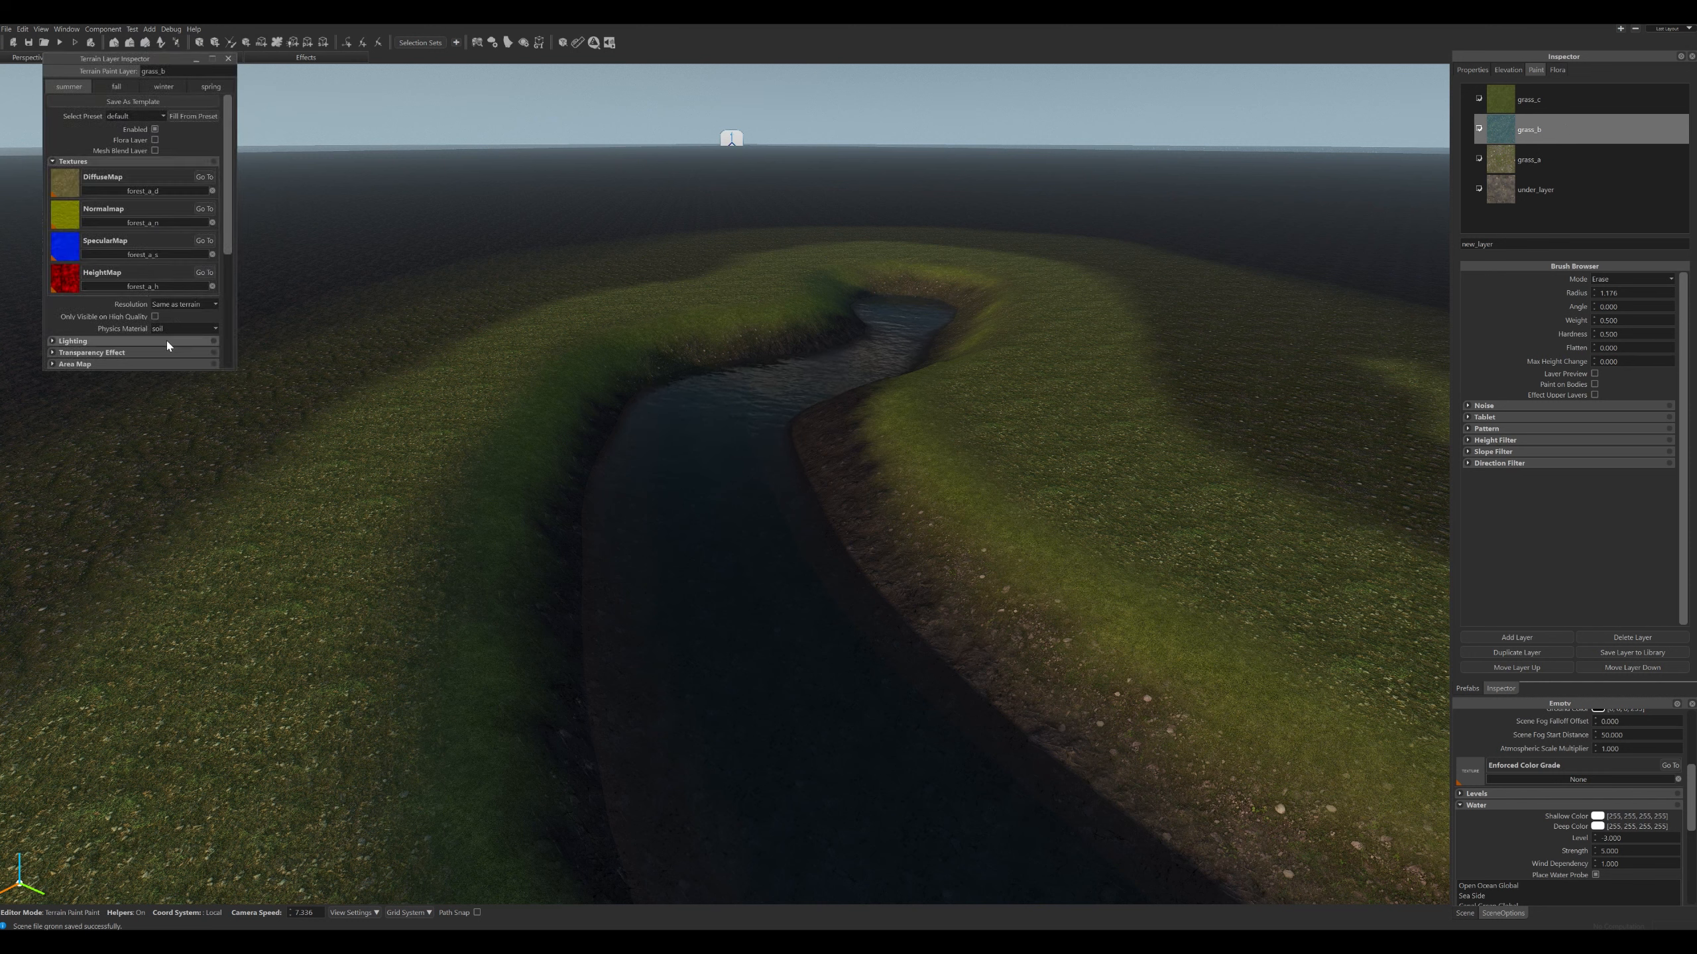
scroll(162, 334, down, 2)
click(156, 295)
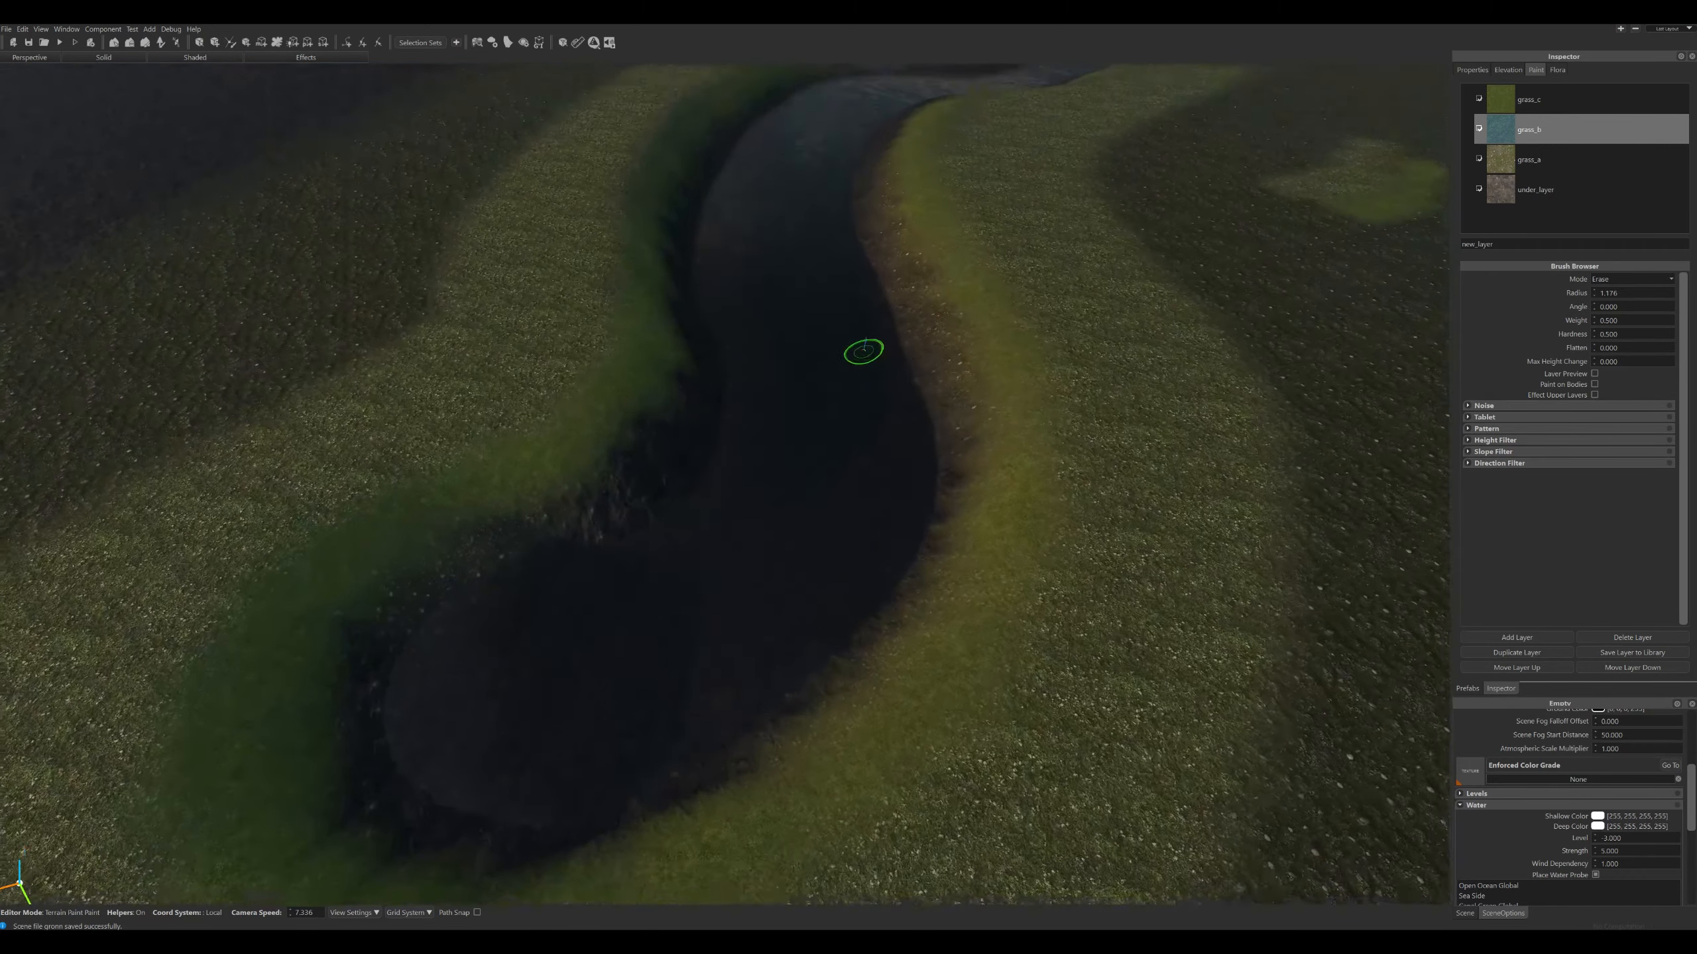
double_click(1496, 132)
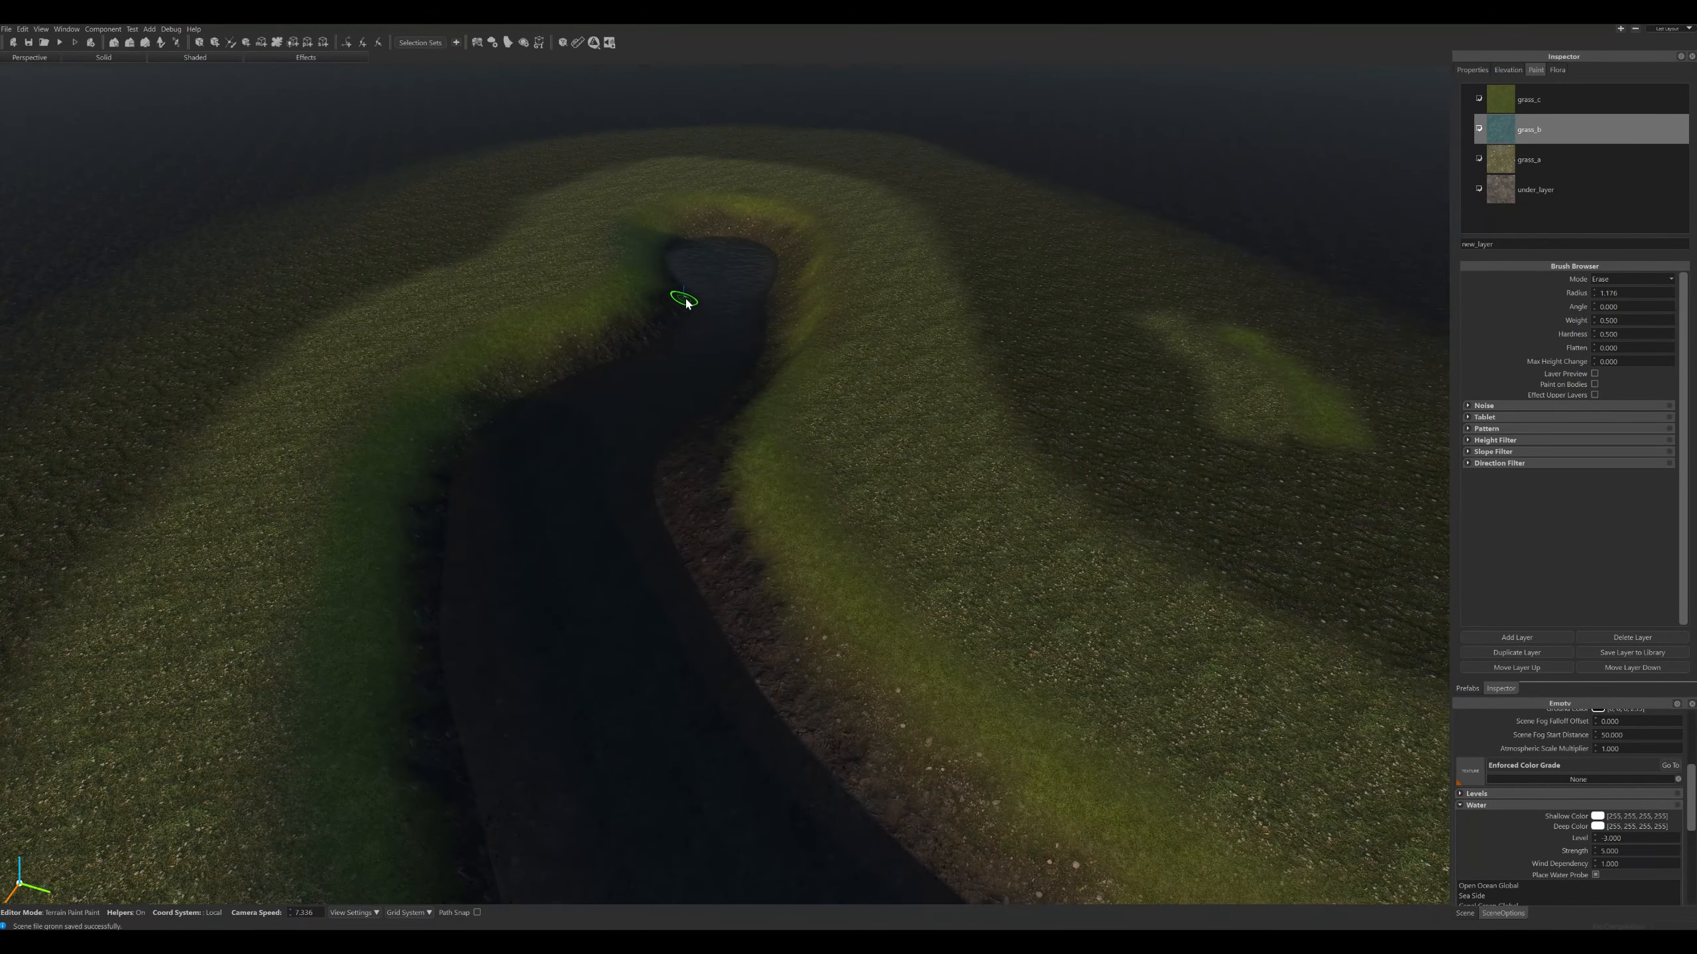
Compare the river terrain with the nordic landscape reference photo in the browser, and return to the scene editor.
right_drag(912, 341, 918, 339)
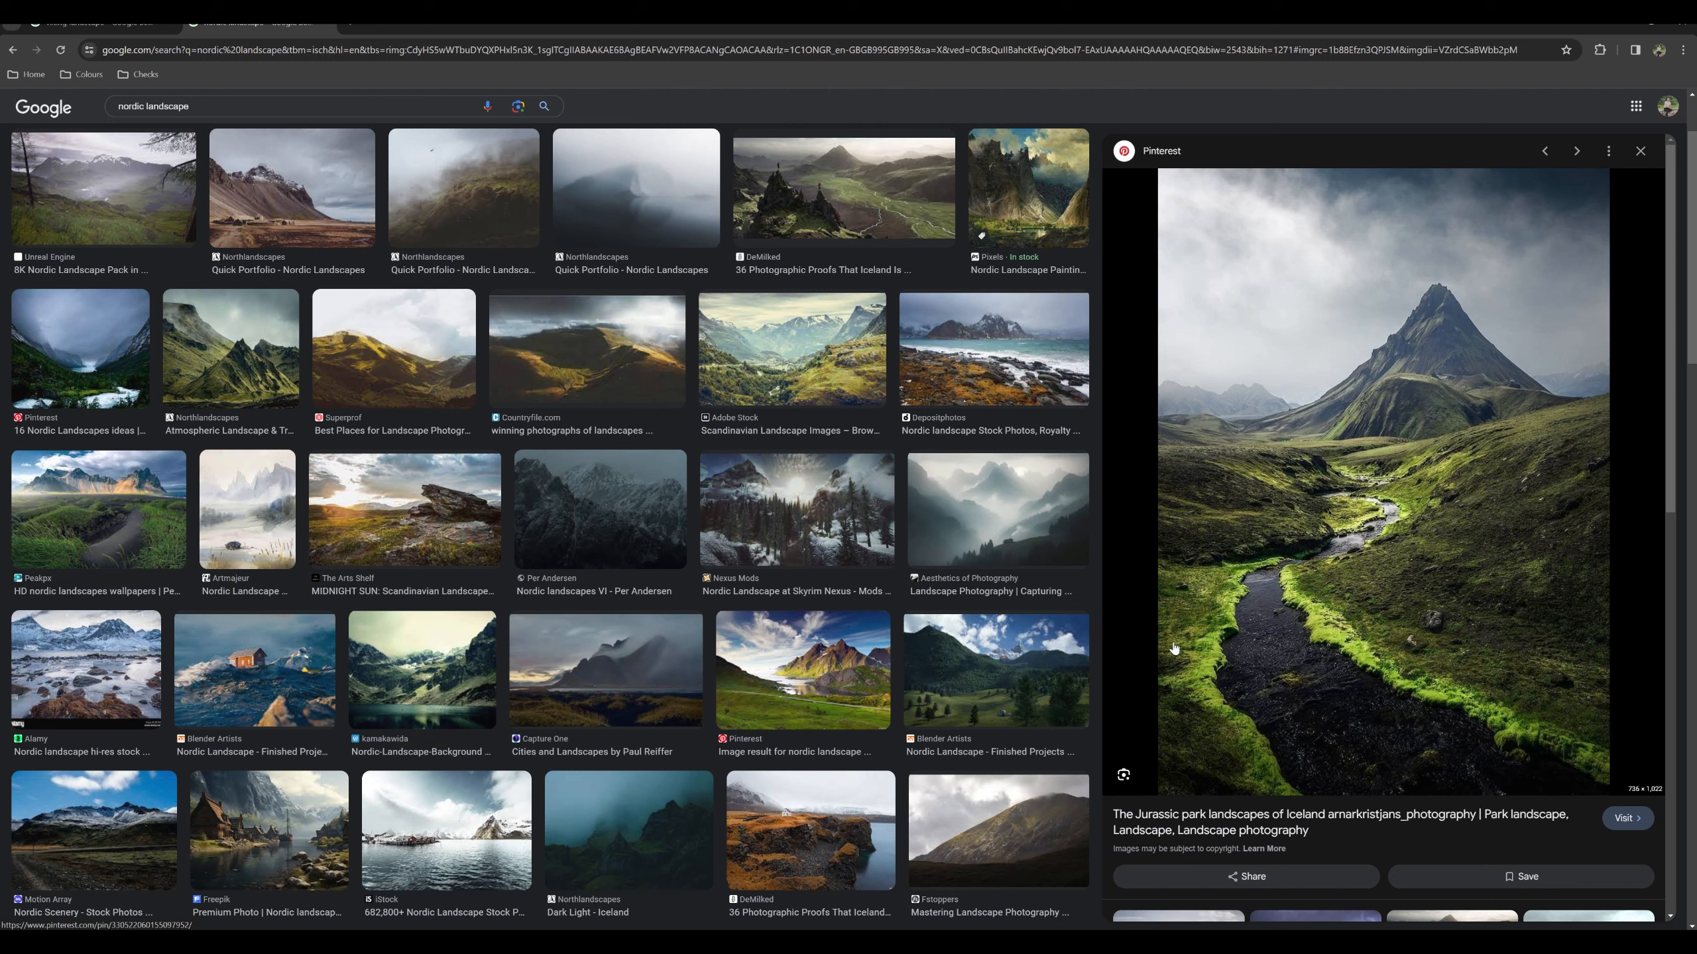
mouse_move(1085, 943)
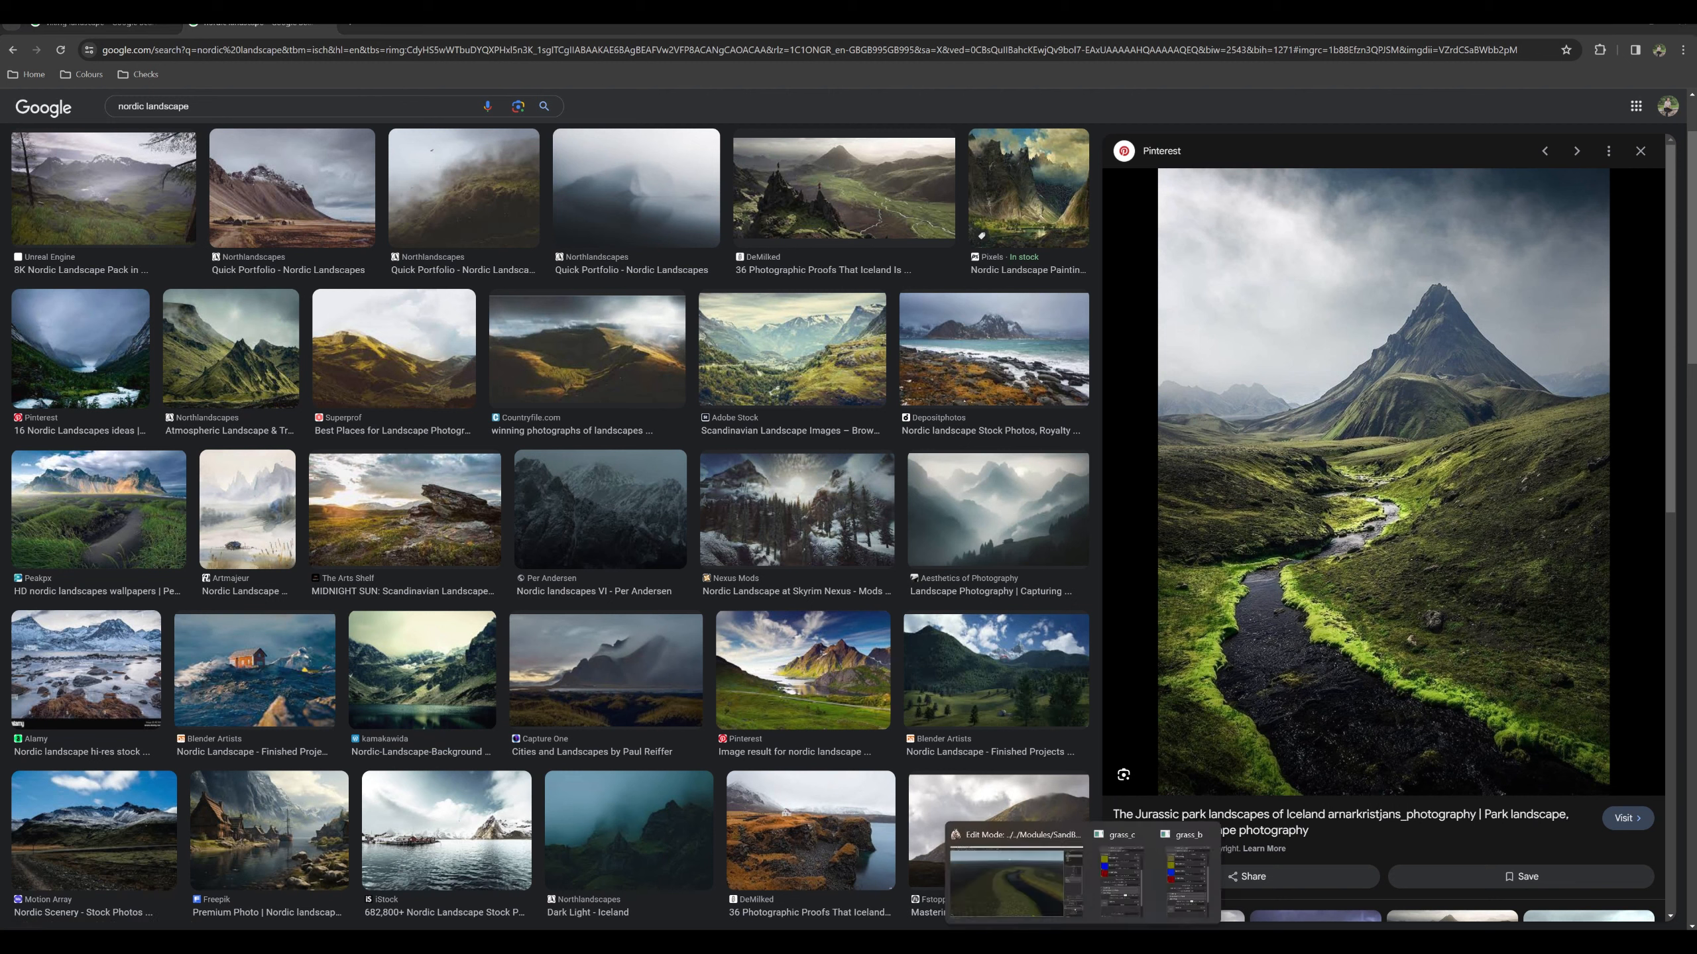
click(1042, 908)
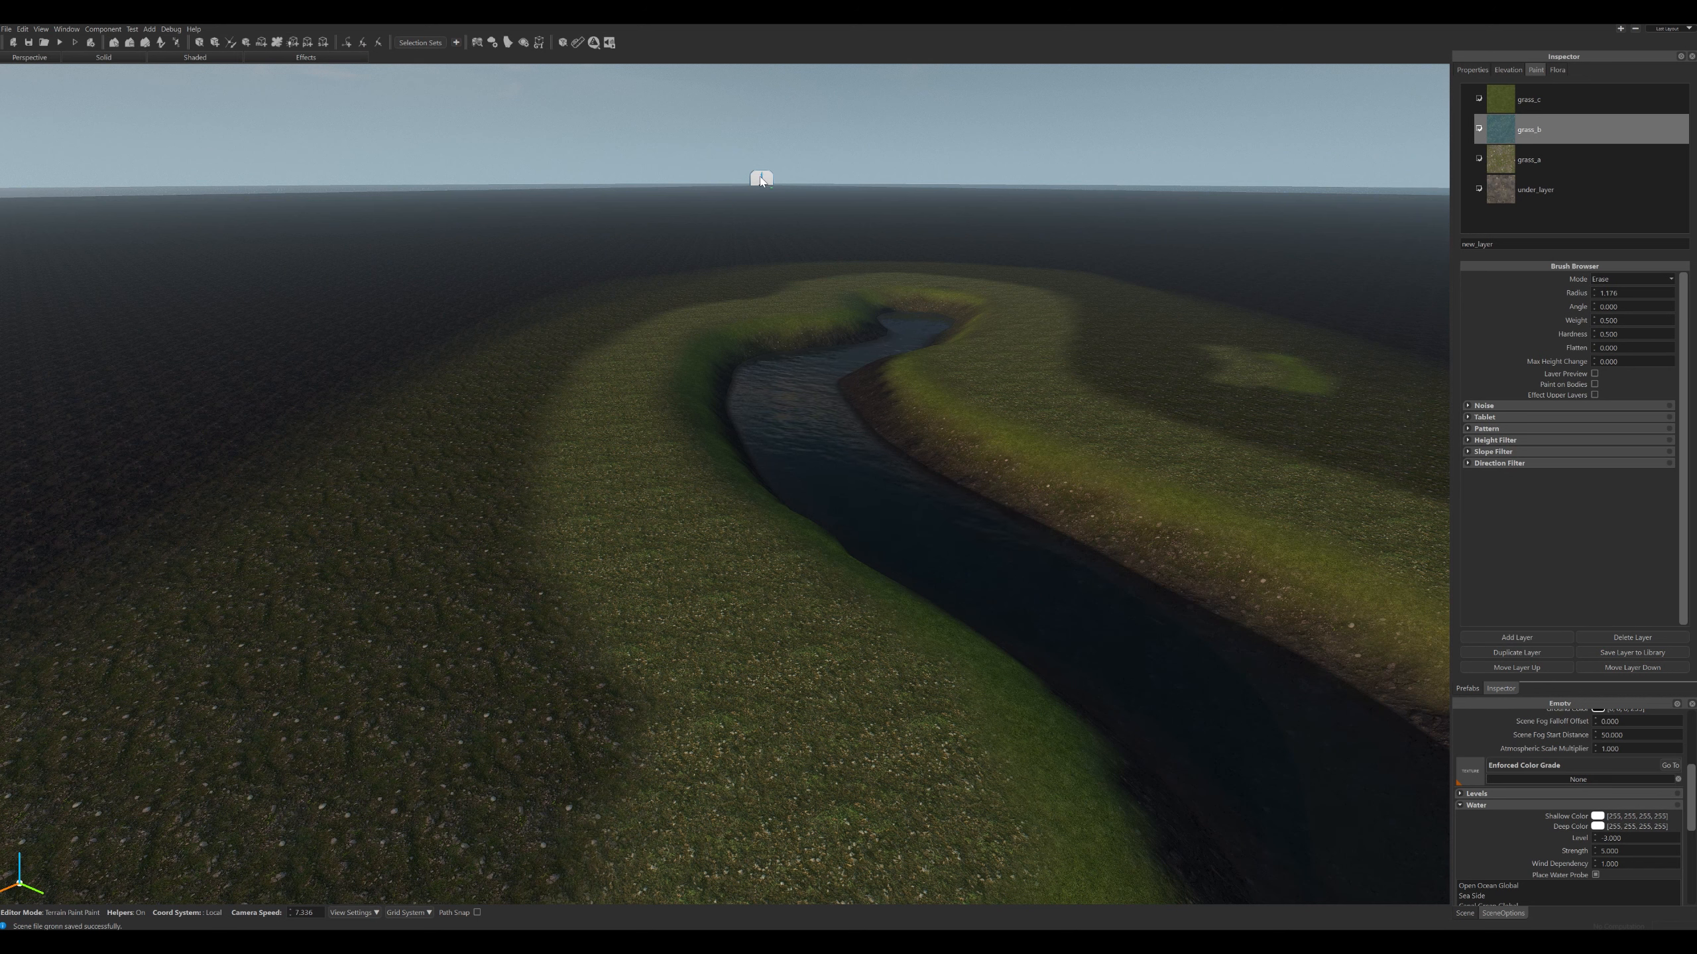
Search the prefab library for rock, and replace the filter with cliff.
click(215, 43)
click(1505, 157)
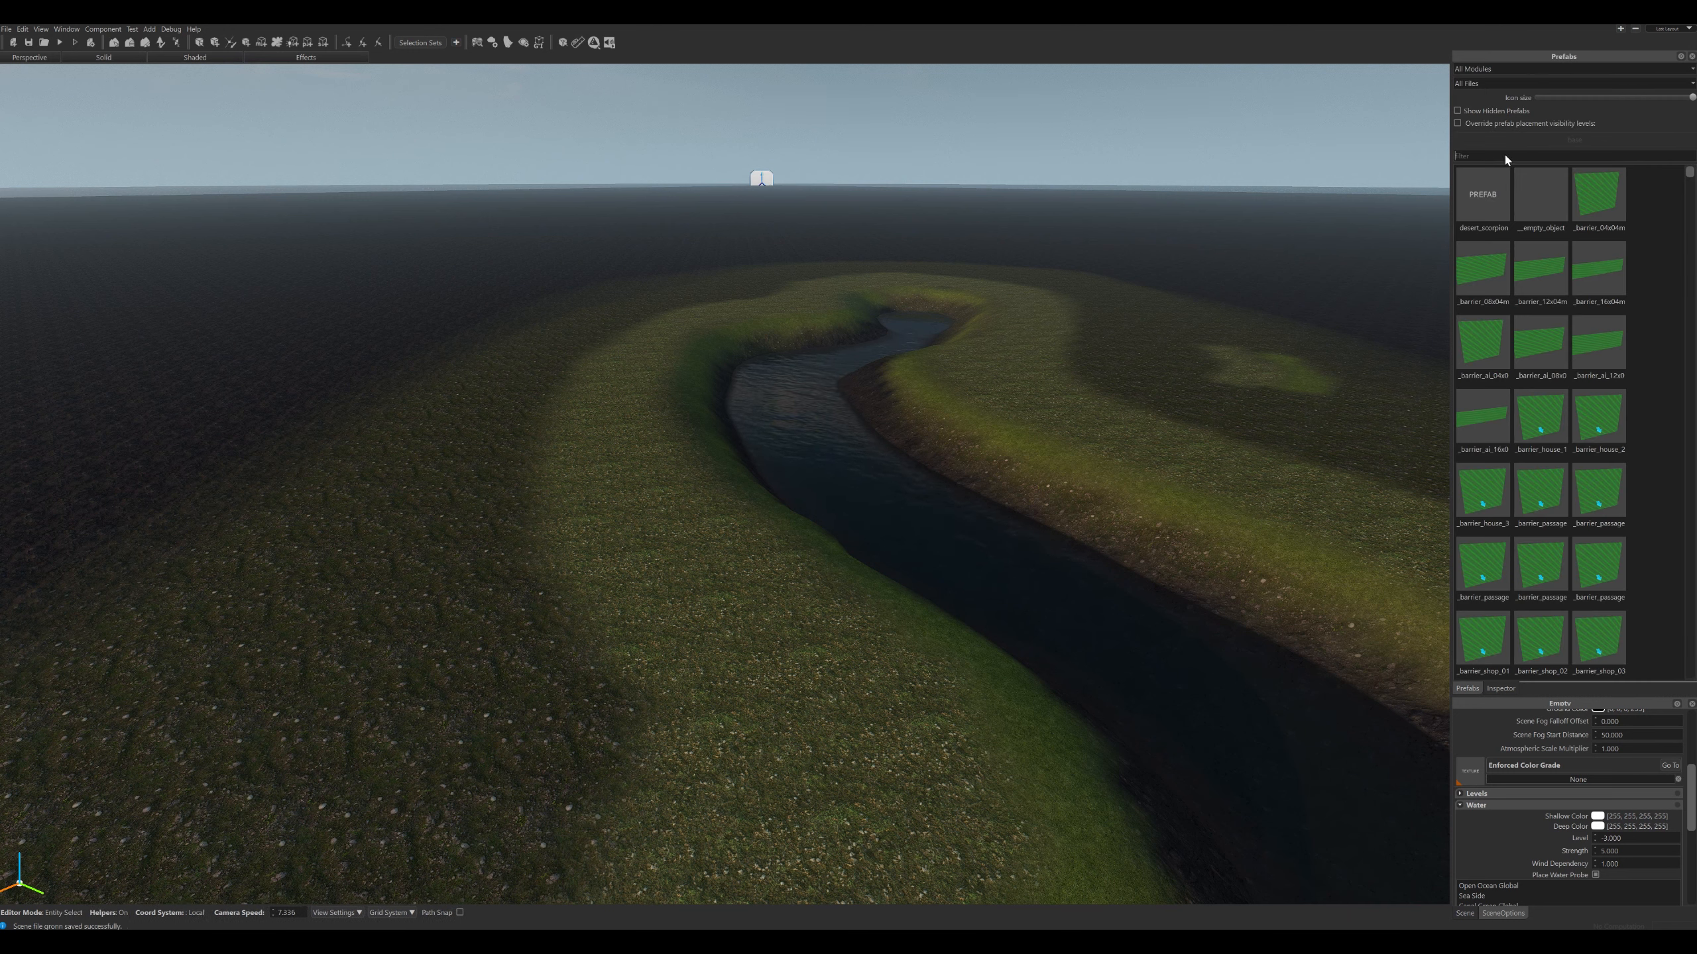
text(rock)
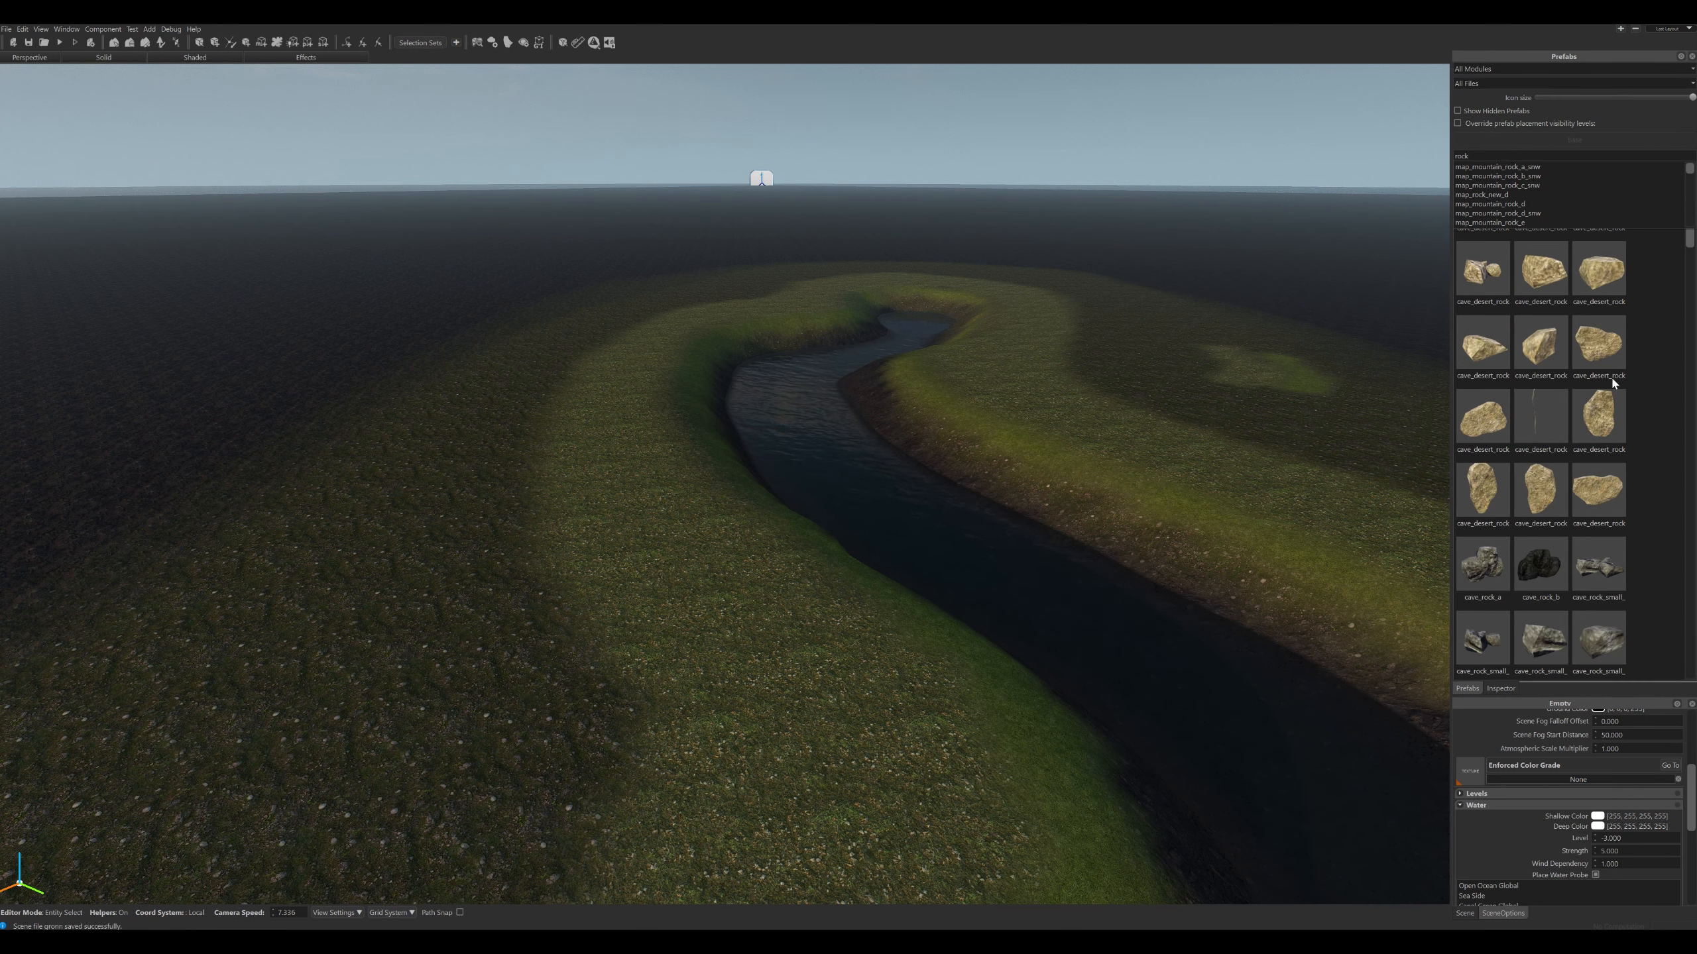
text(cliff)
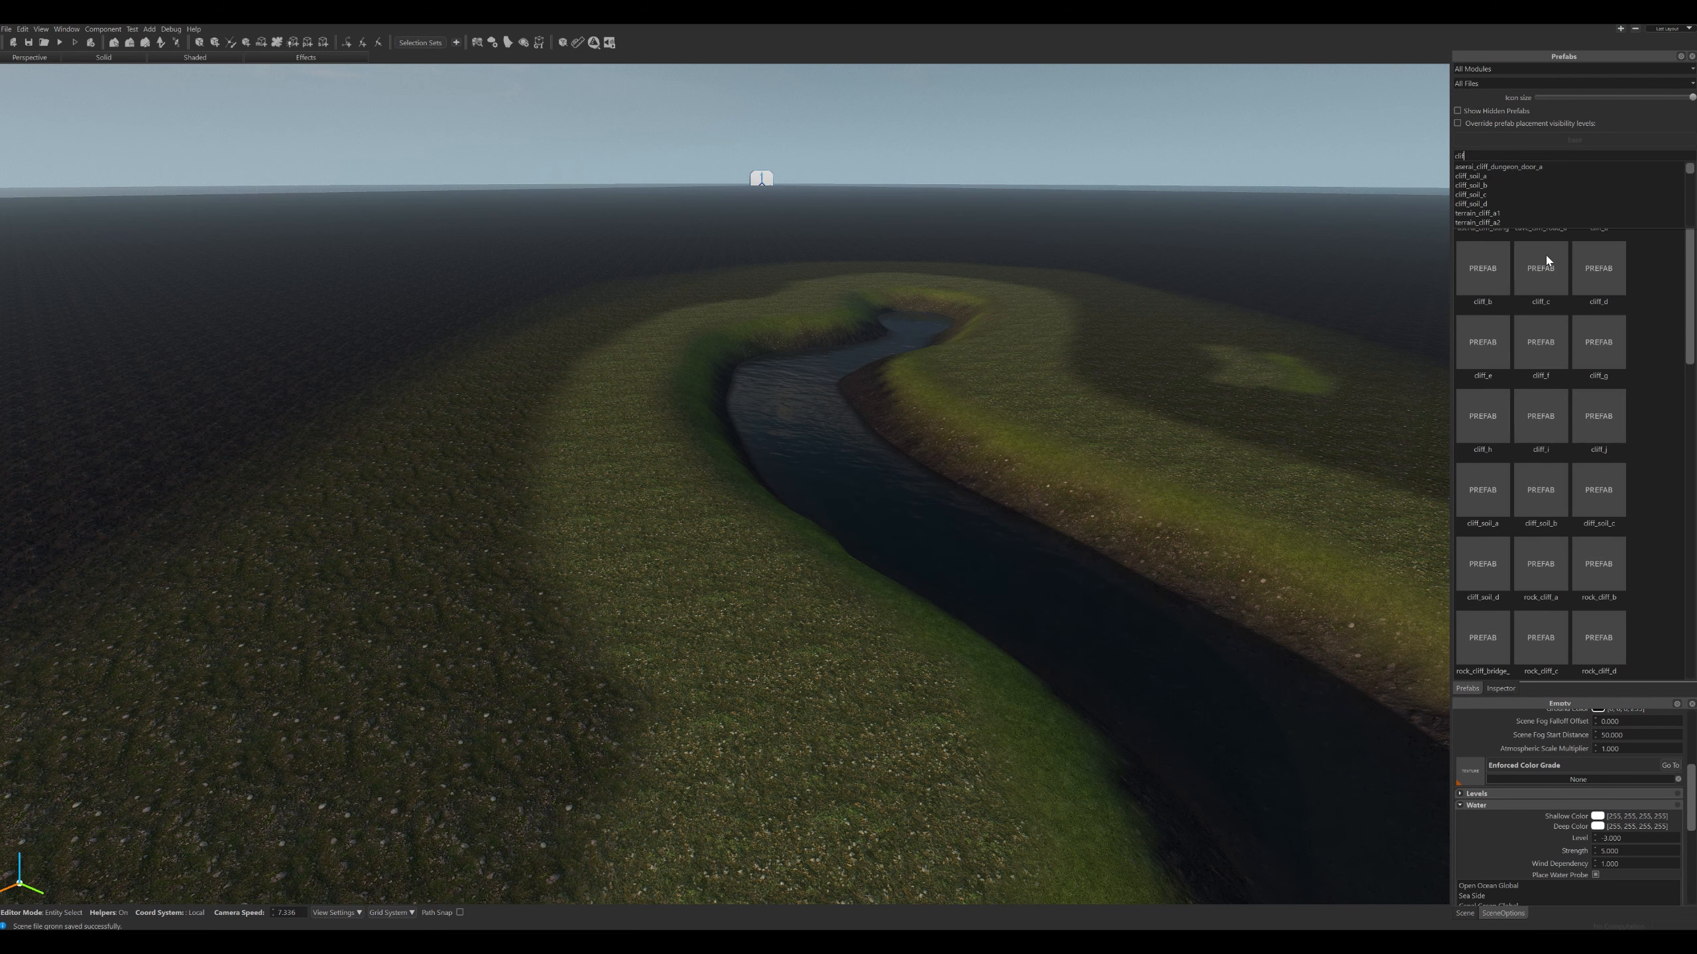
Place a rock_cliff_b prefab on the edge of the riverbank, scaled down to about 0.23.
click(1580, 565)
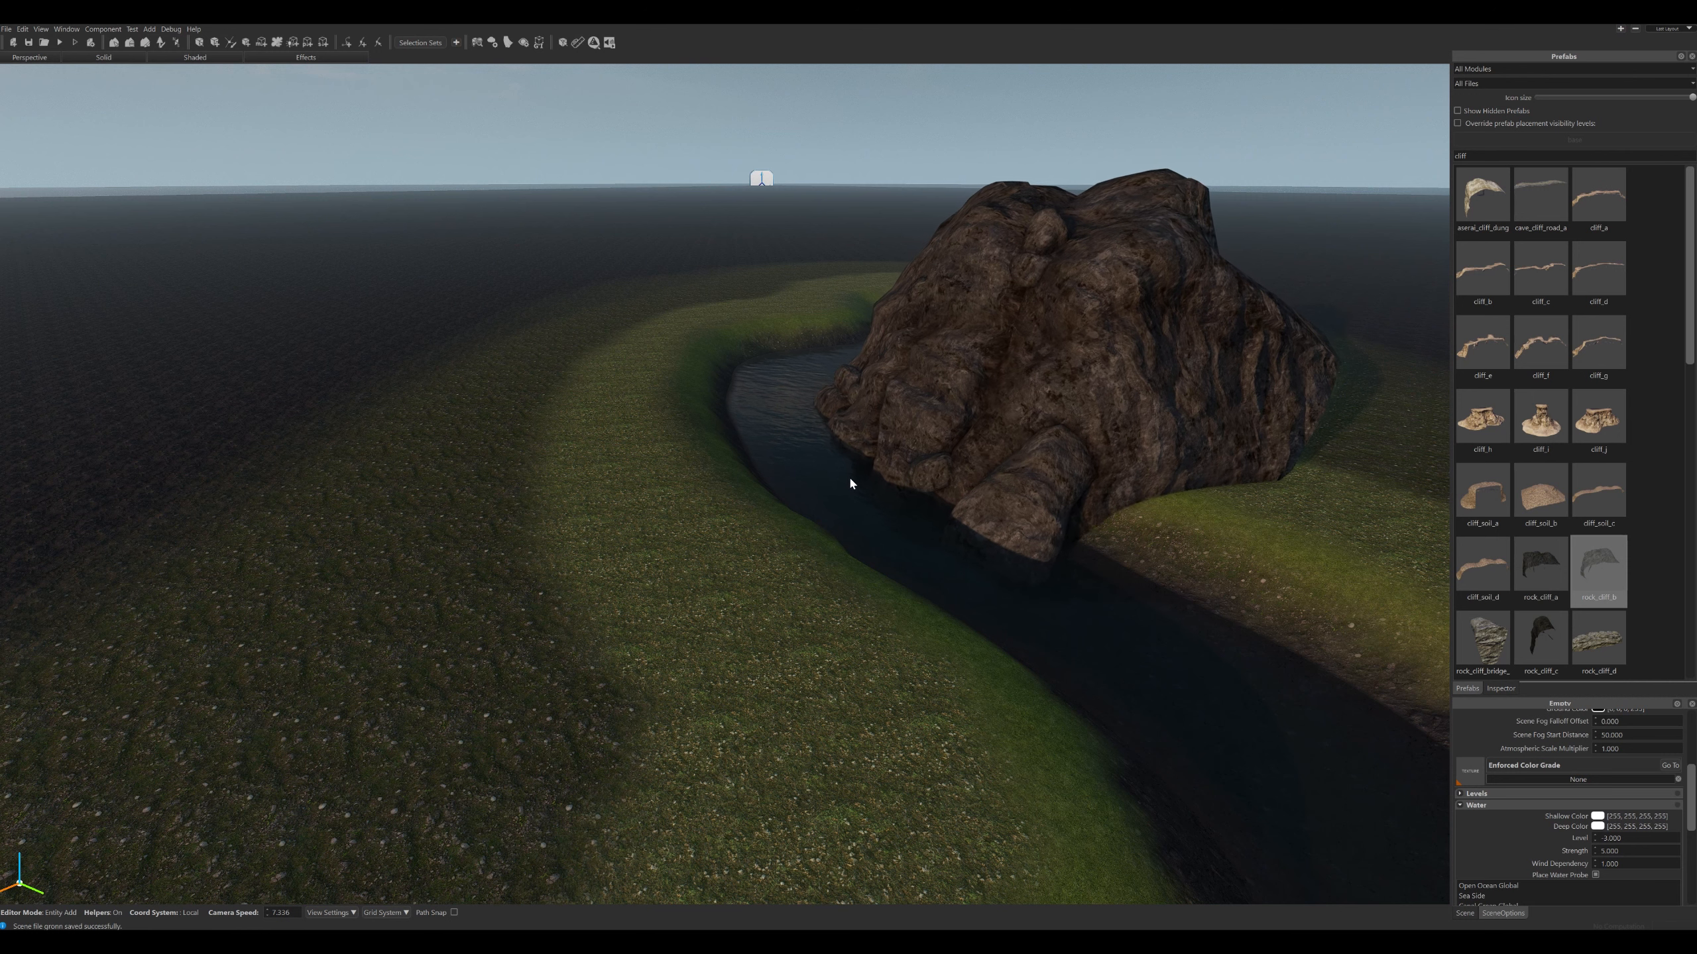
scroll(848, 468, down, 8)
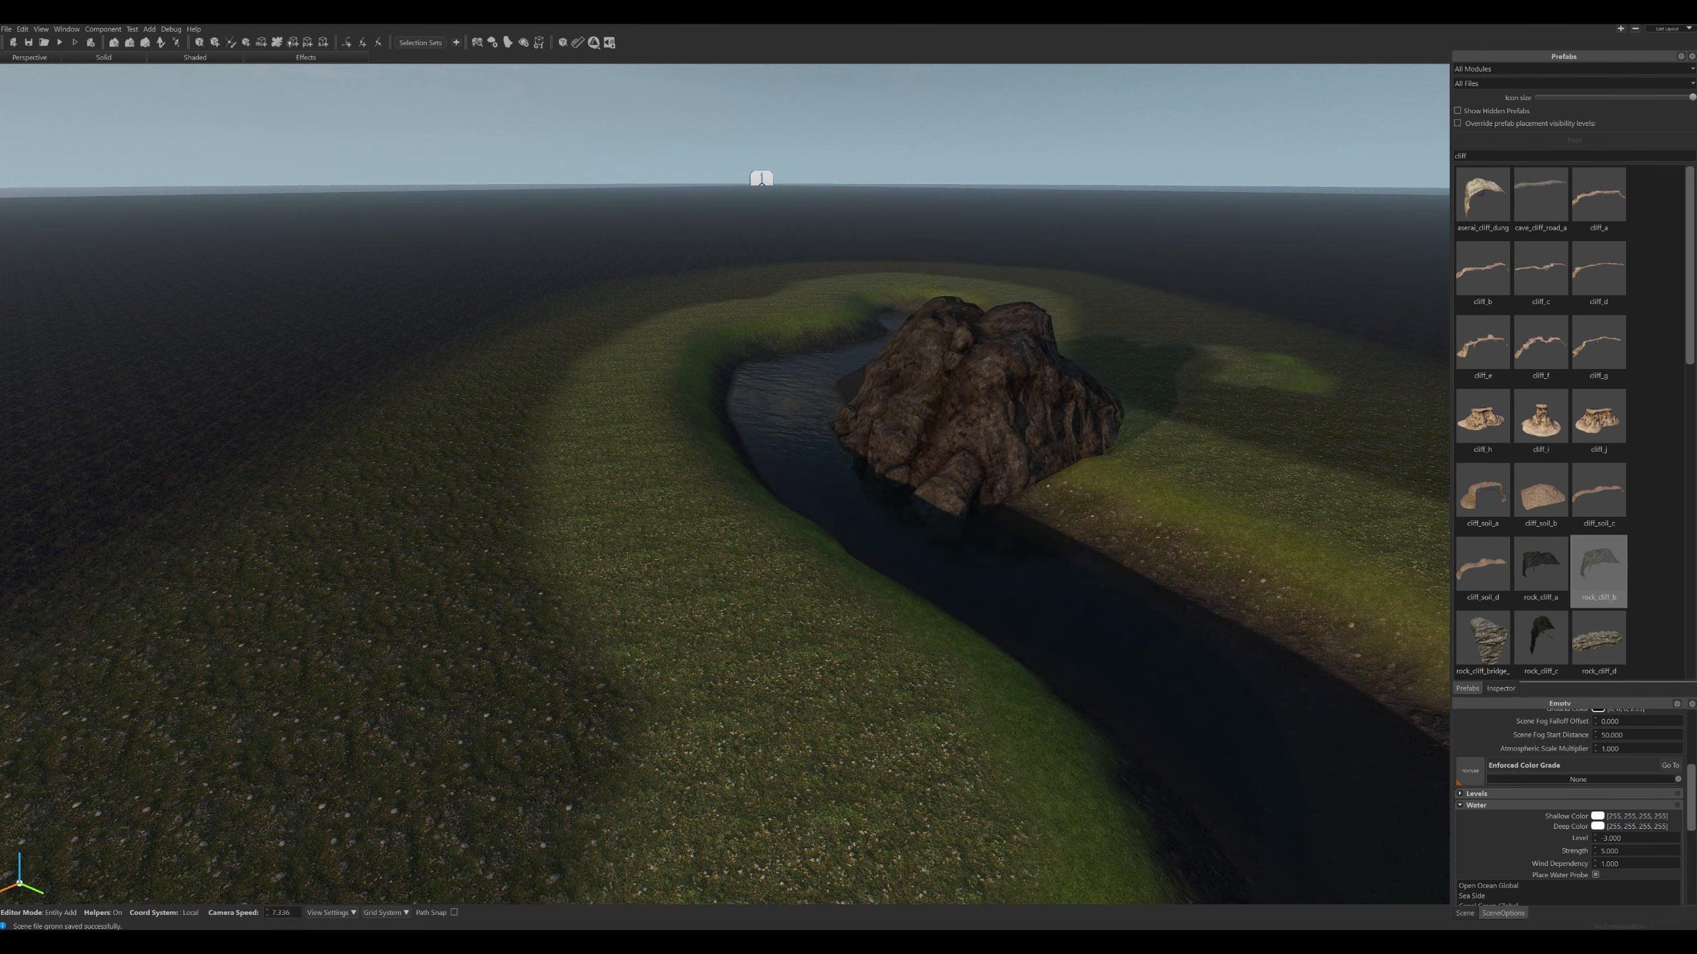
scroll(894, 473, down, 6)
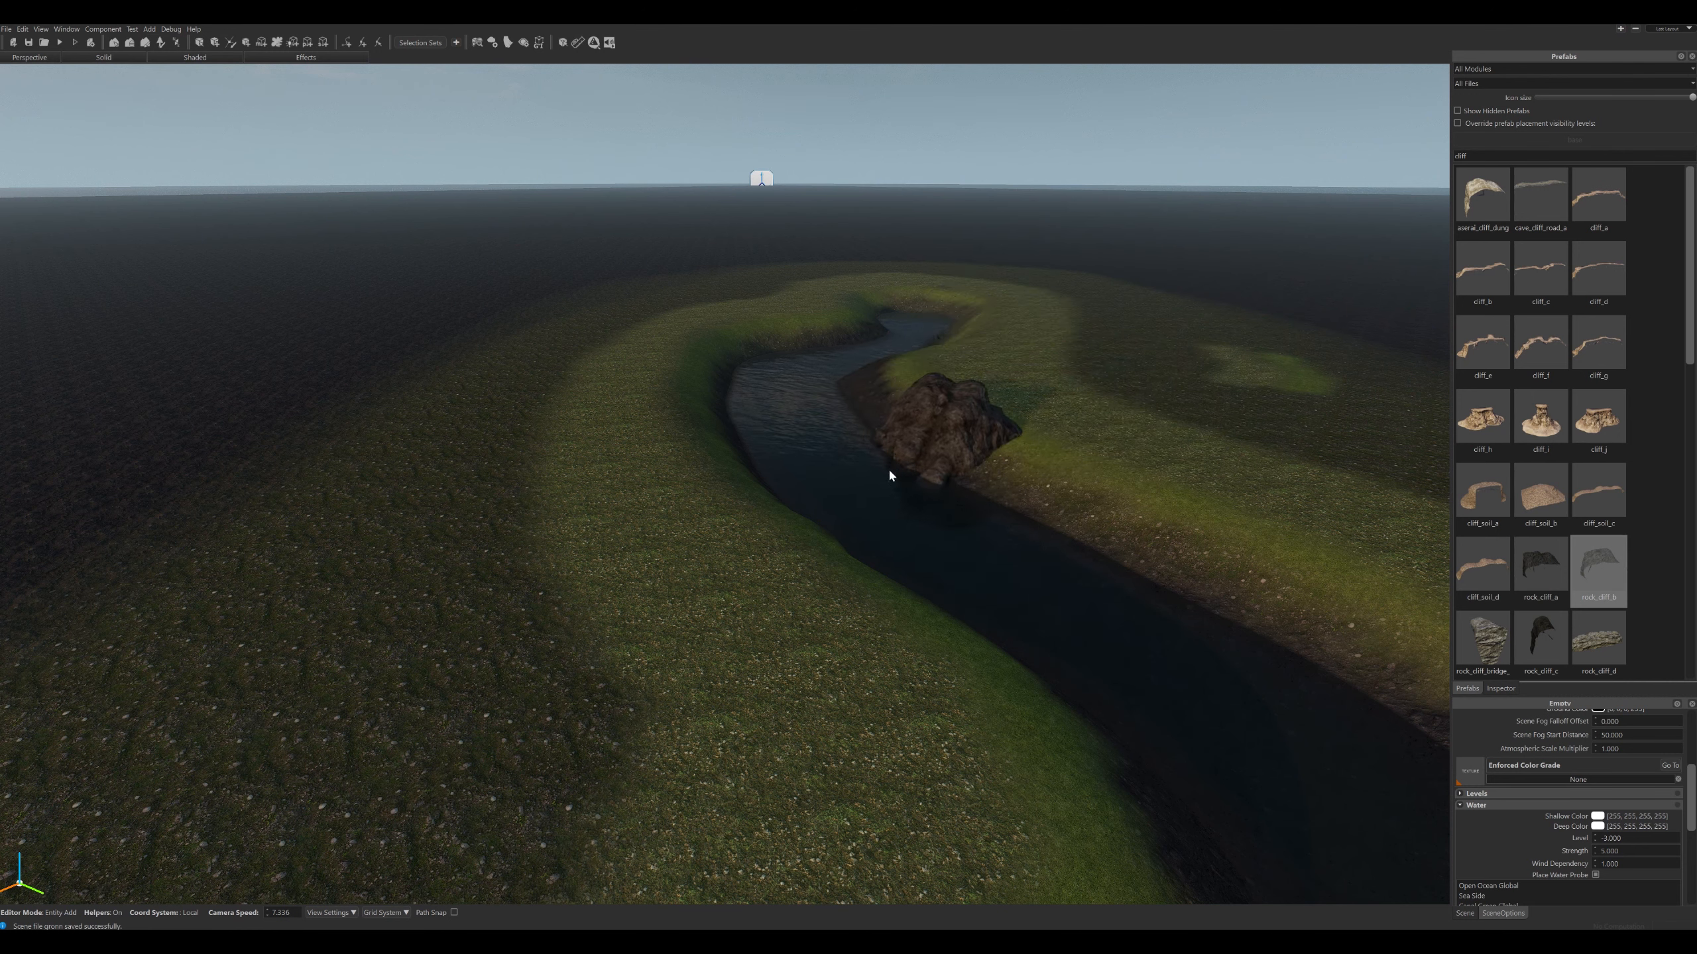
scroll(948, 434, down, 5)
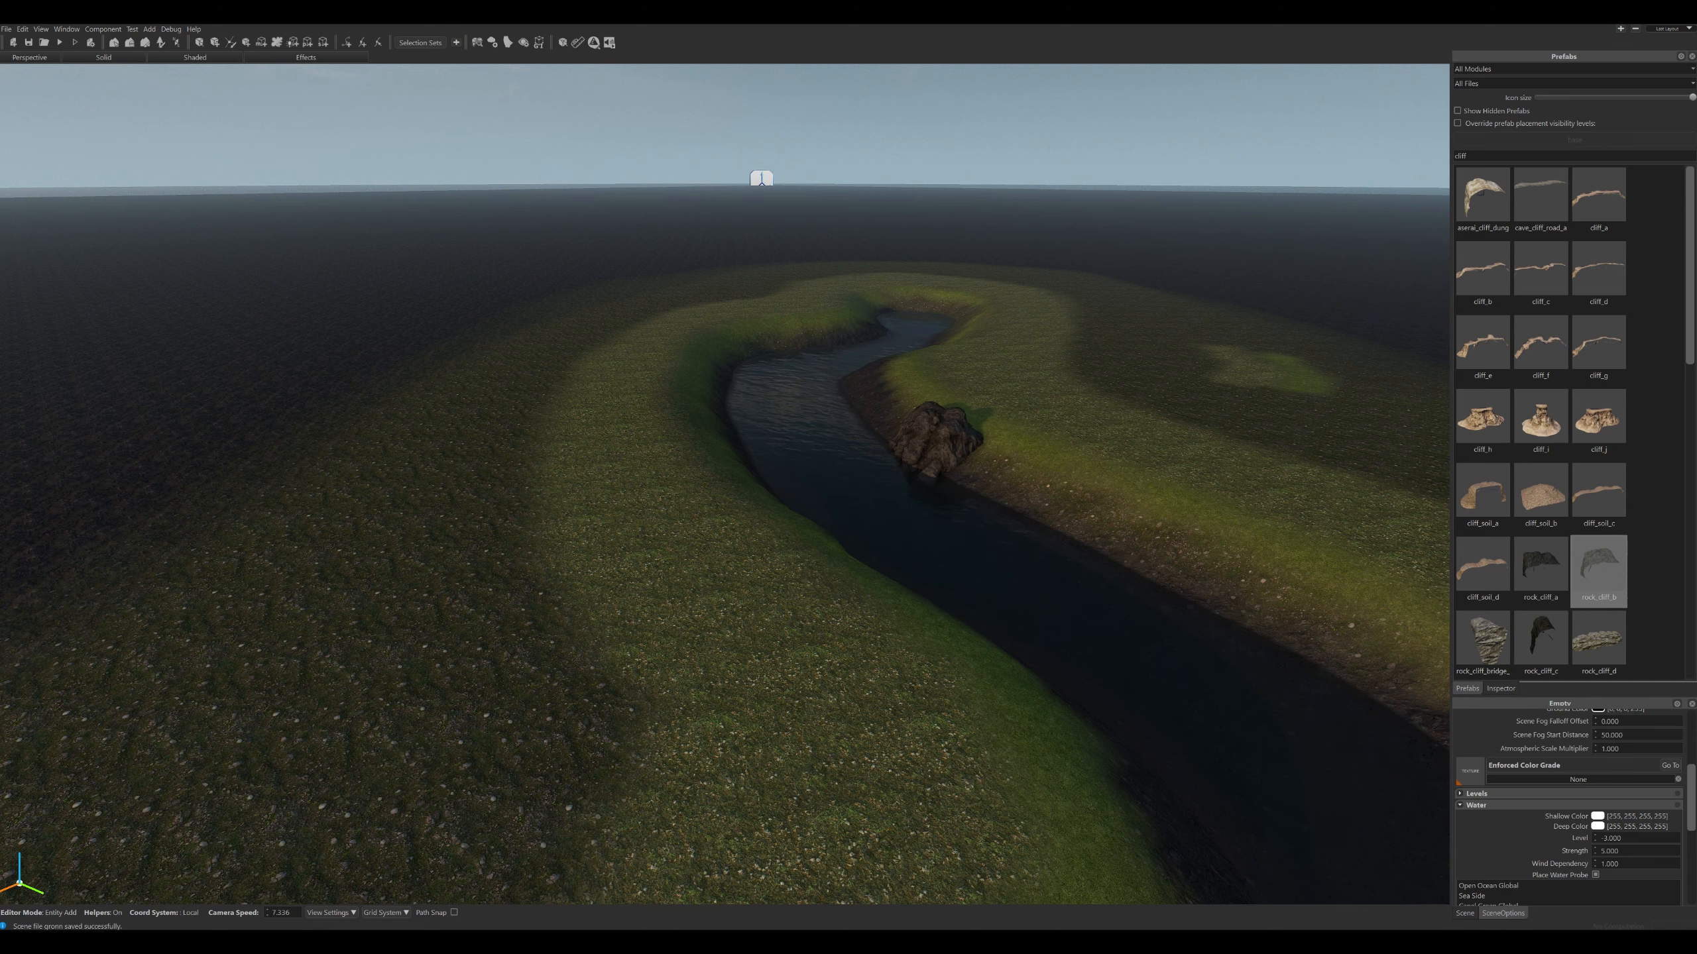
click(889, 461)
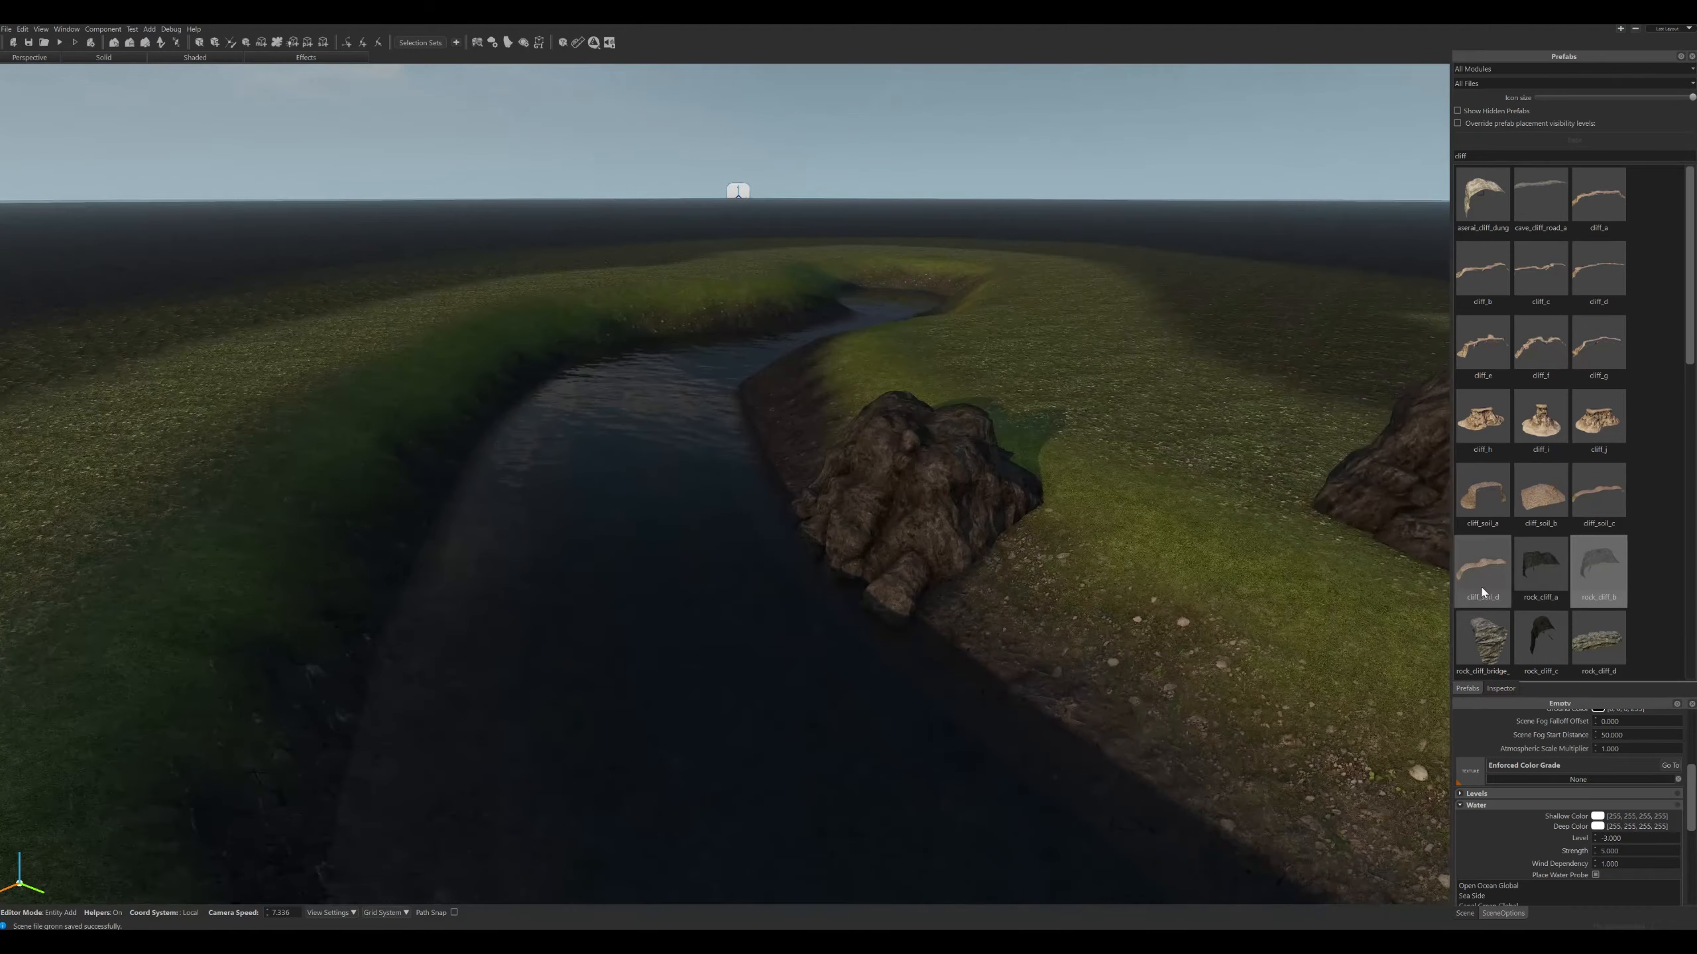
Place a rock_cliff_a prefab on the bank right beside the first rock, scaled down to about 0.27.
click(1541, 565)
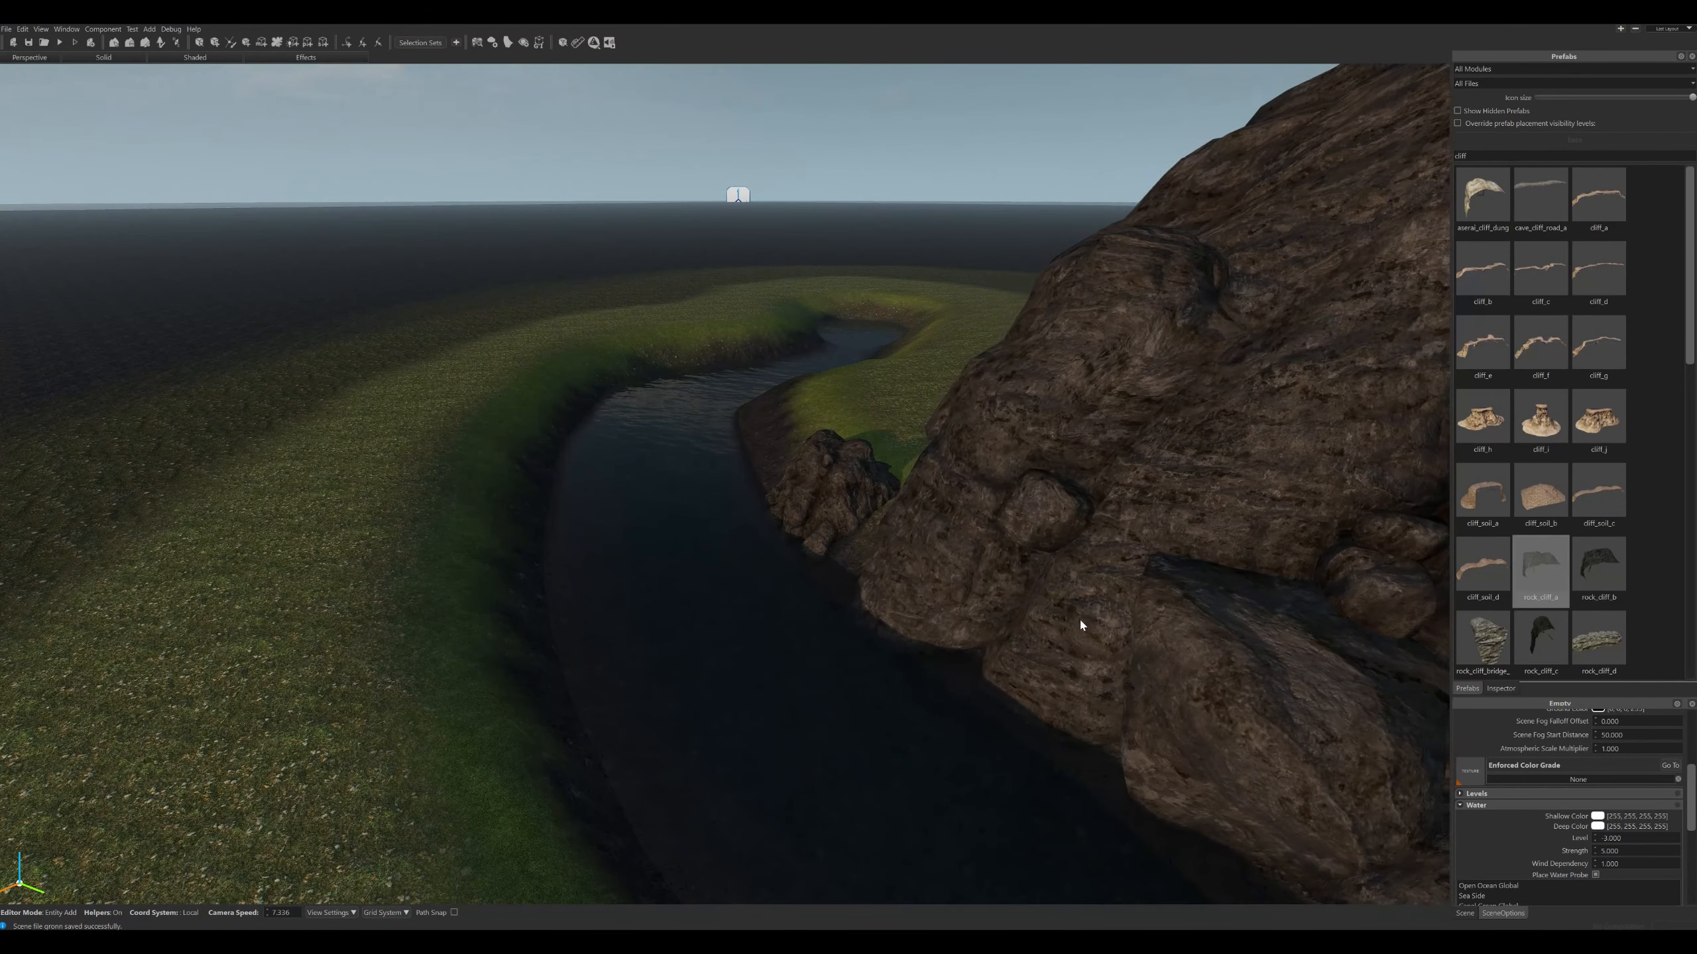
scroll(1079, 618, down, 5)
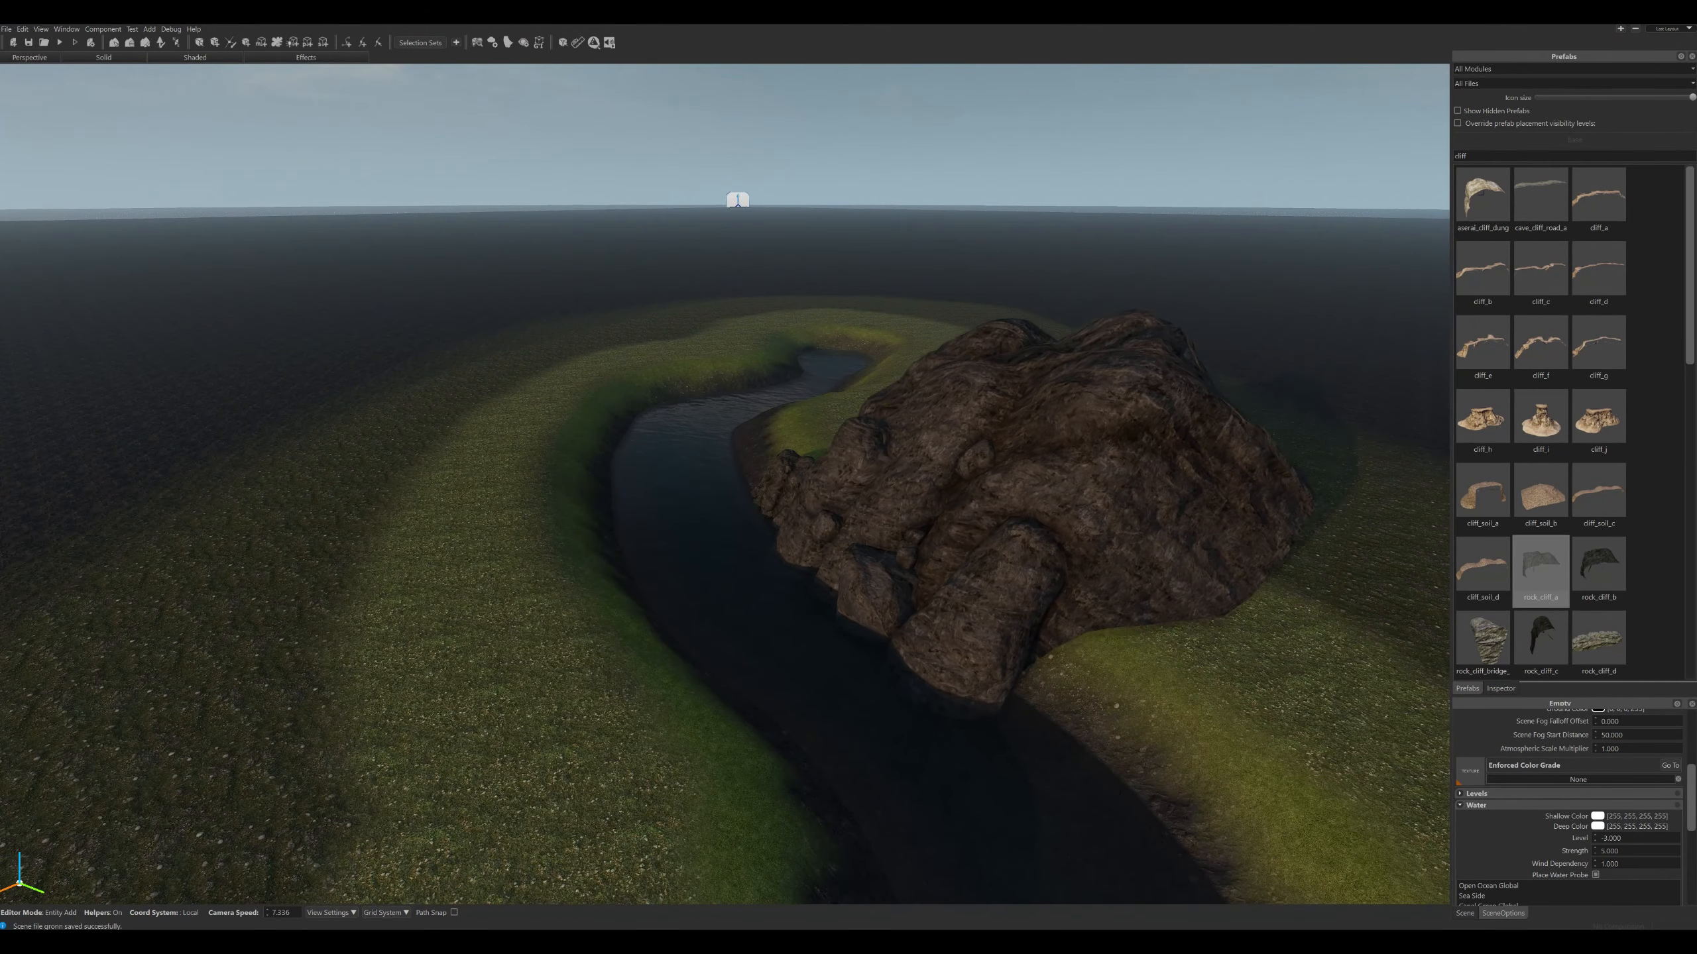
scroll(1002, 522, down, 5)
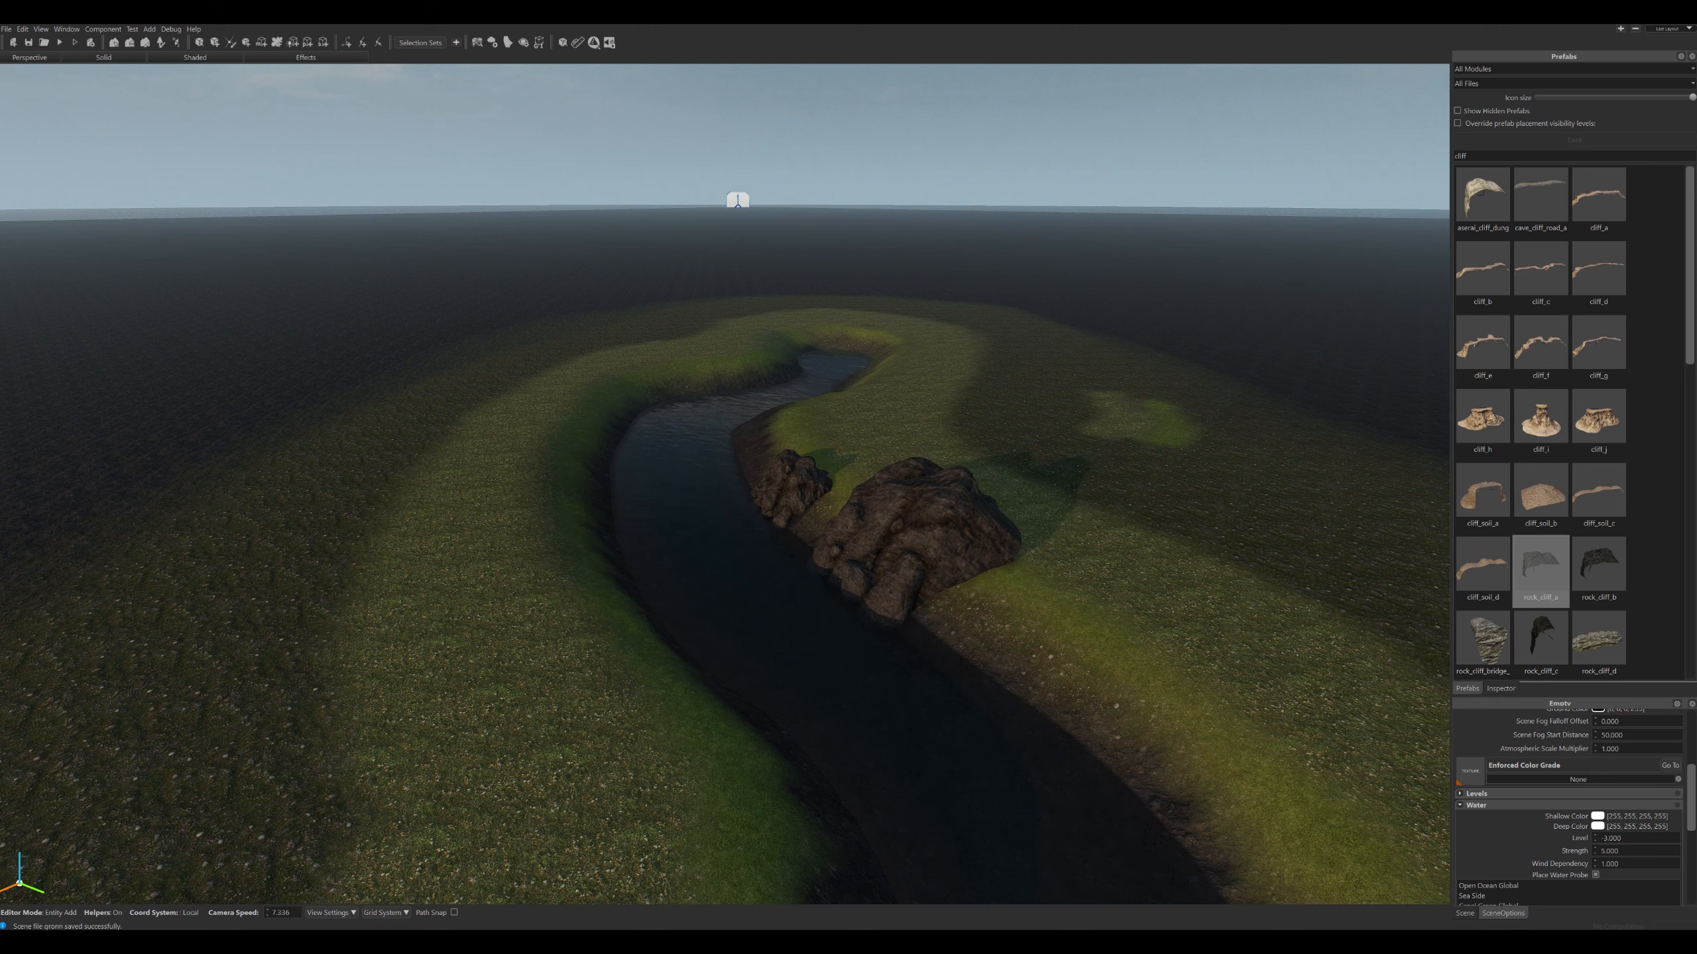
scroll(784, 532, down, 5)
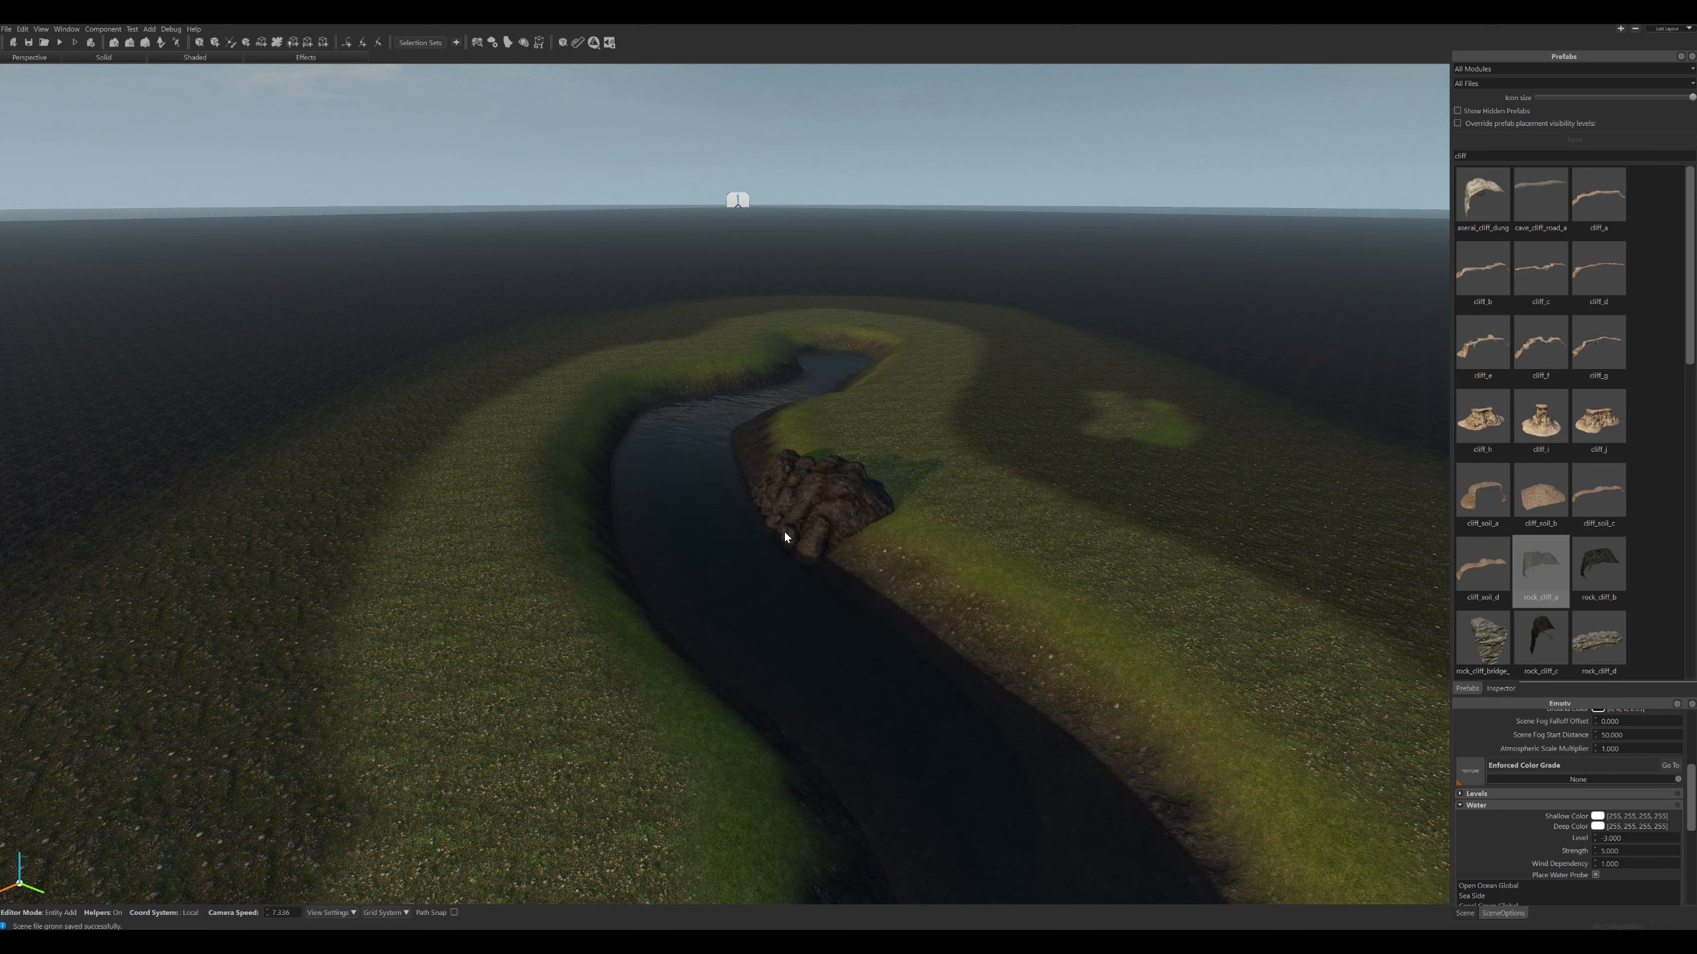
scroll(796, 528, up, 2)
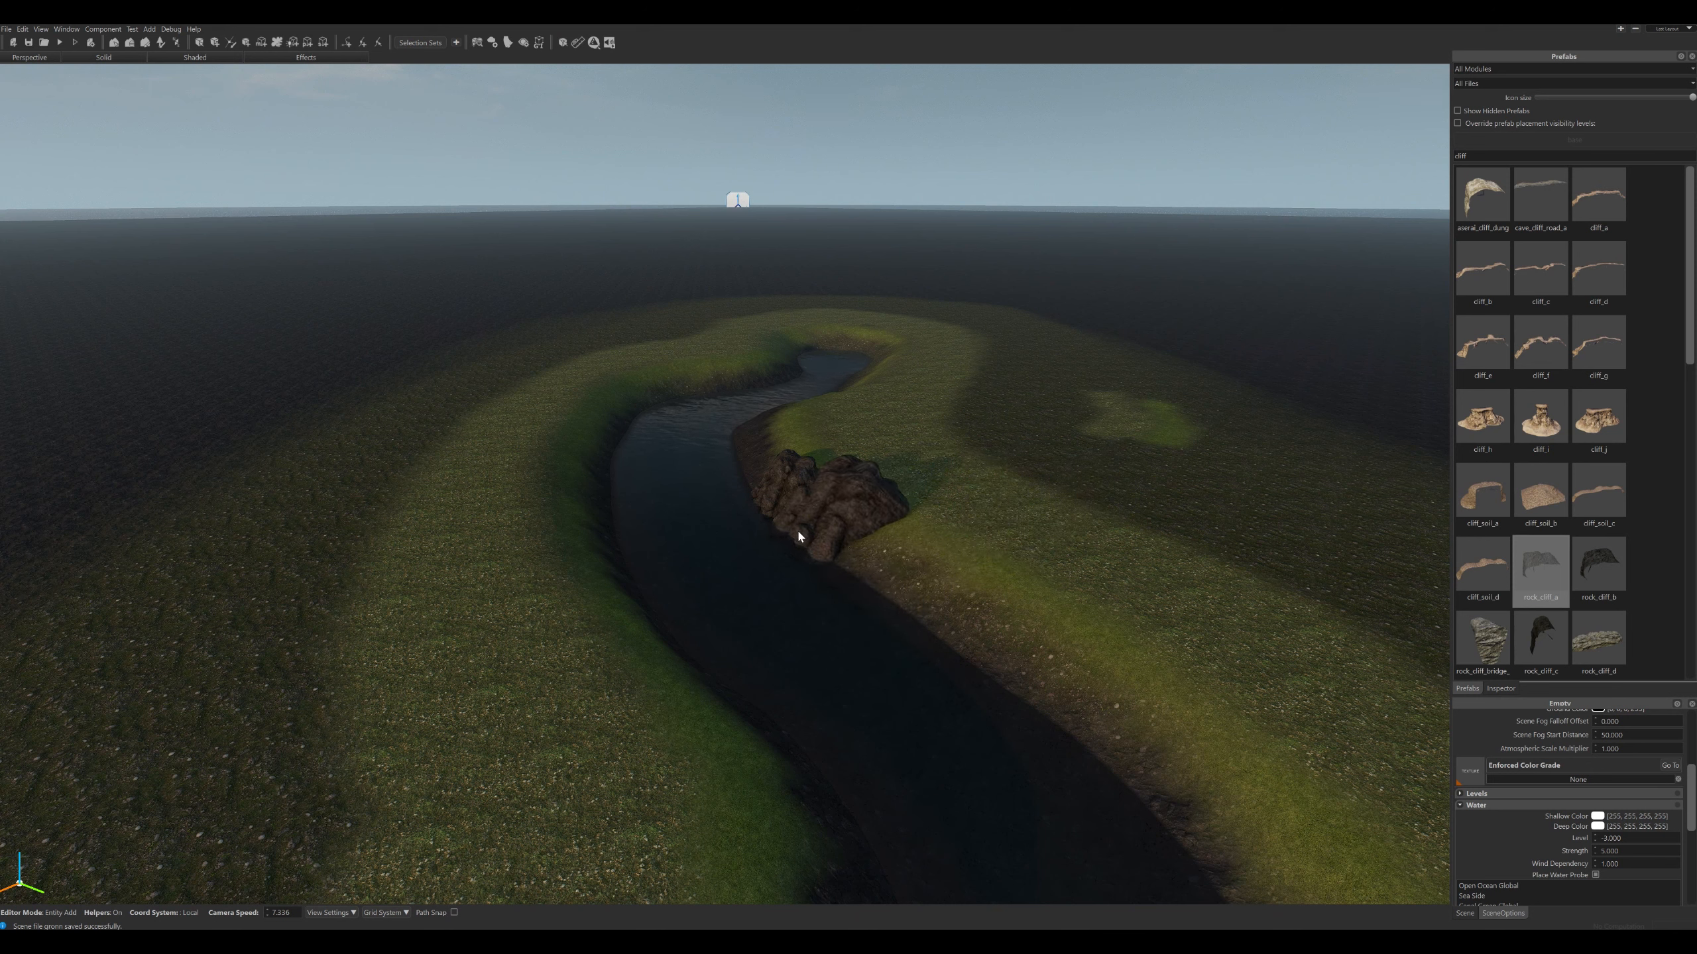
scroll(798, 533, down, 2)
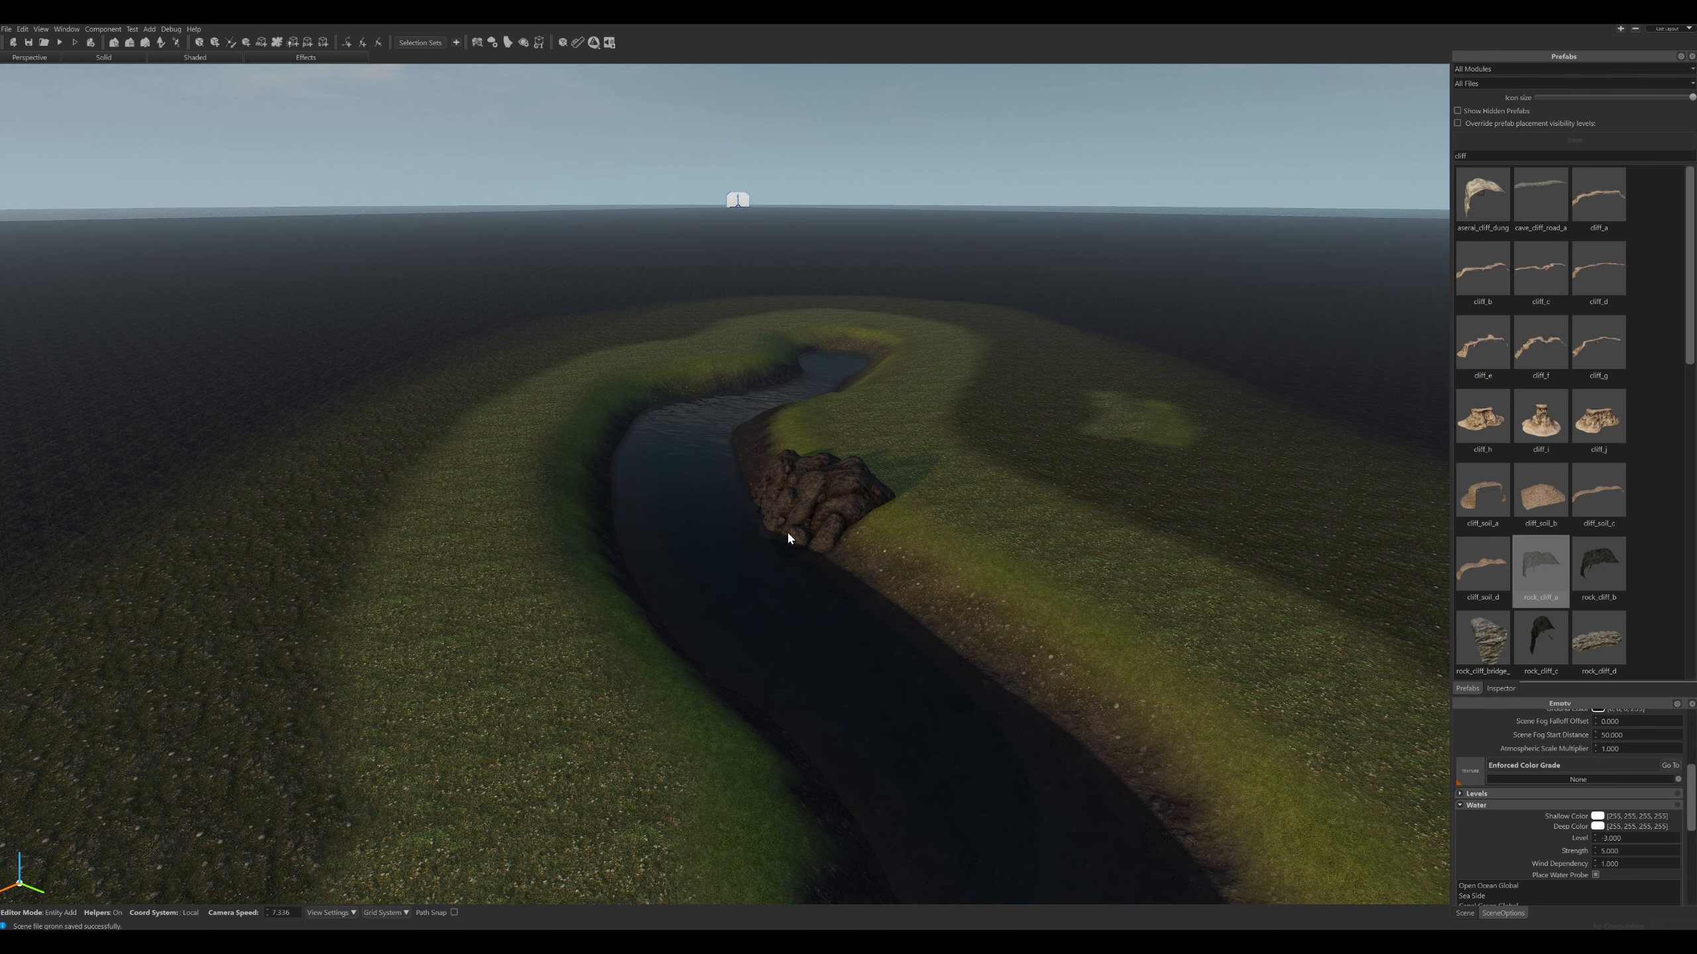
click(787, 530)
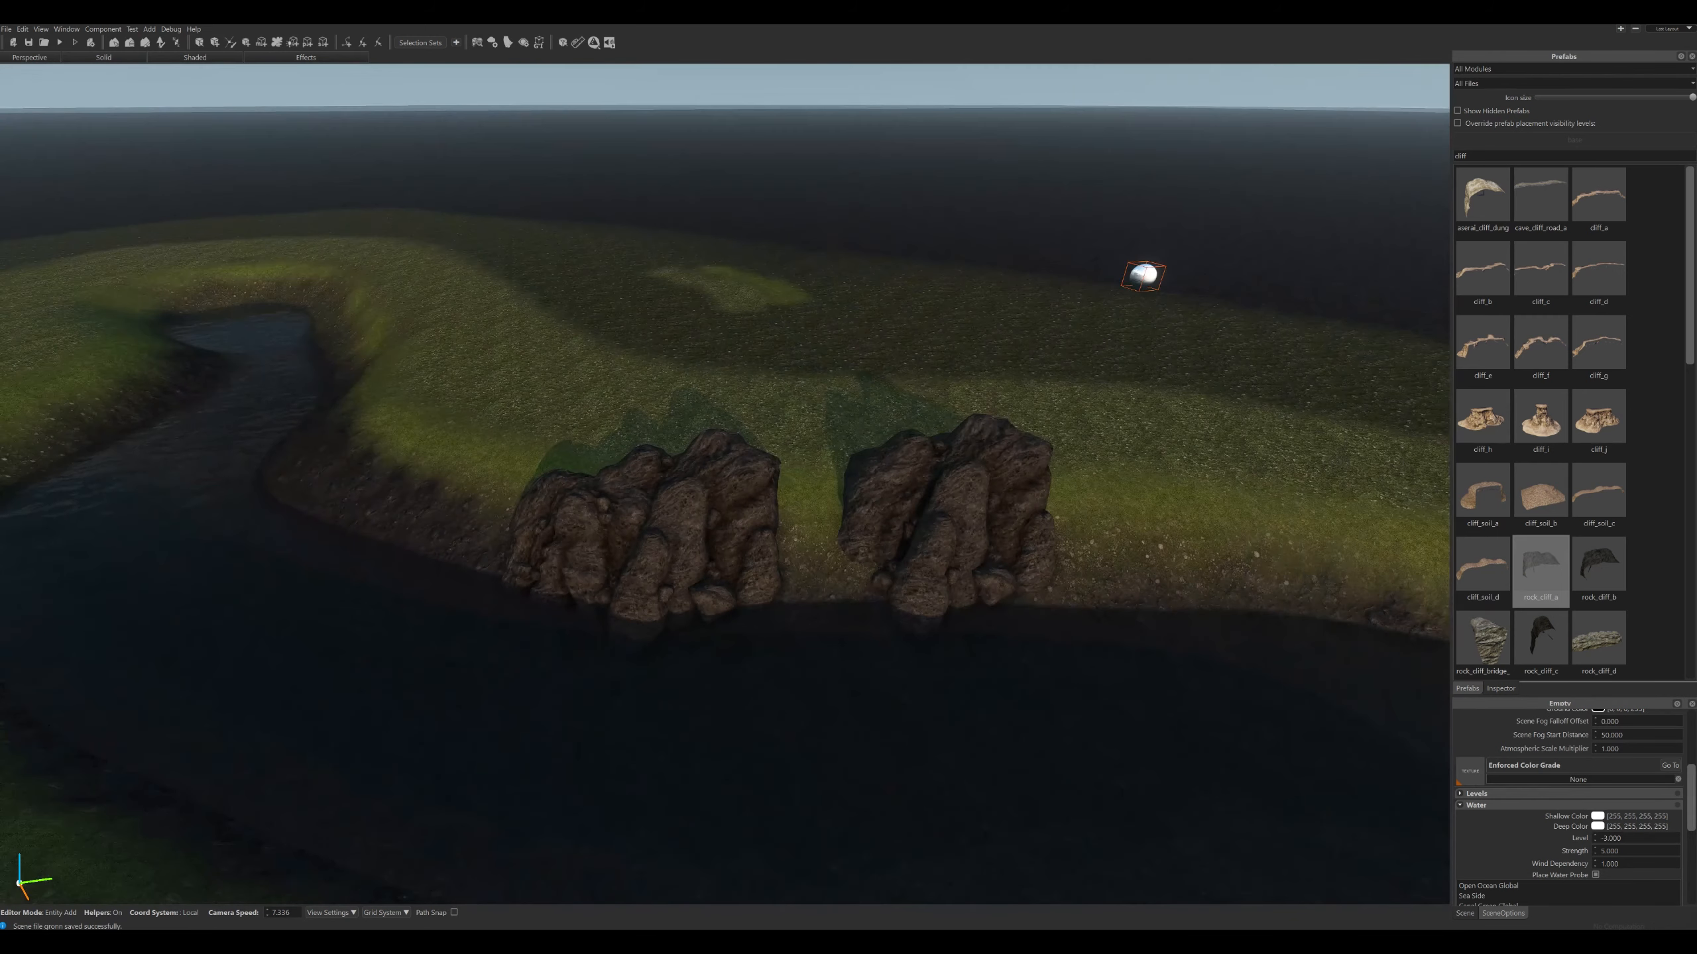
Select both cliff rocks and shift them together toward the water, sinking them lower into the riverbank.
click(198, 43)
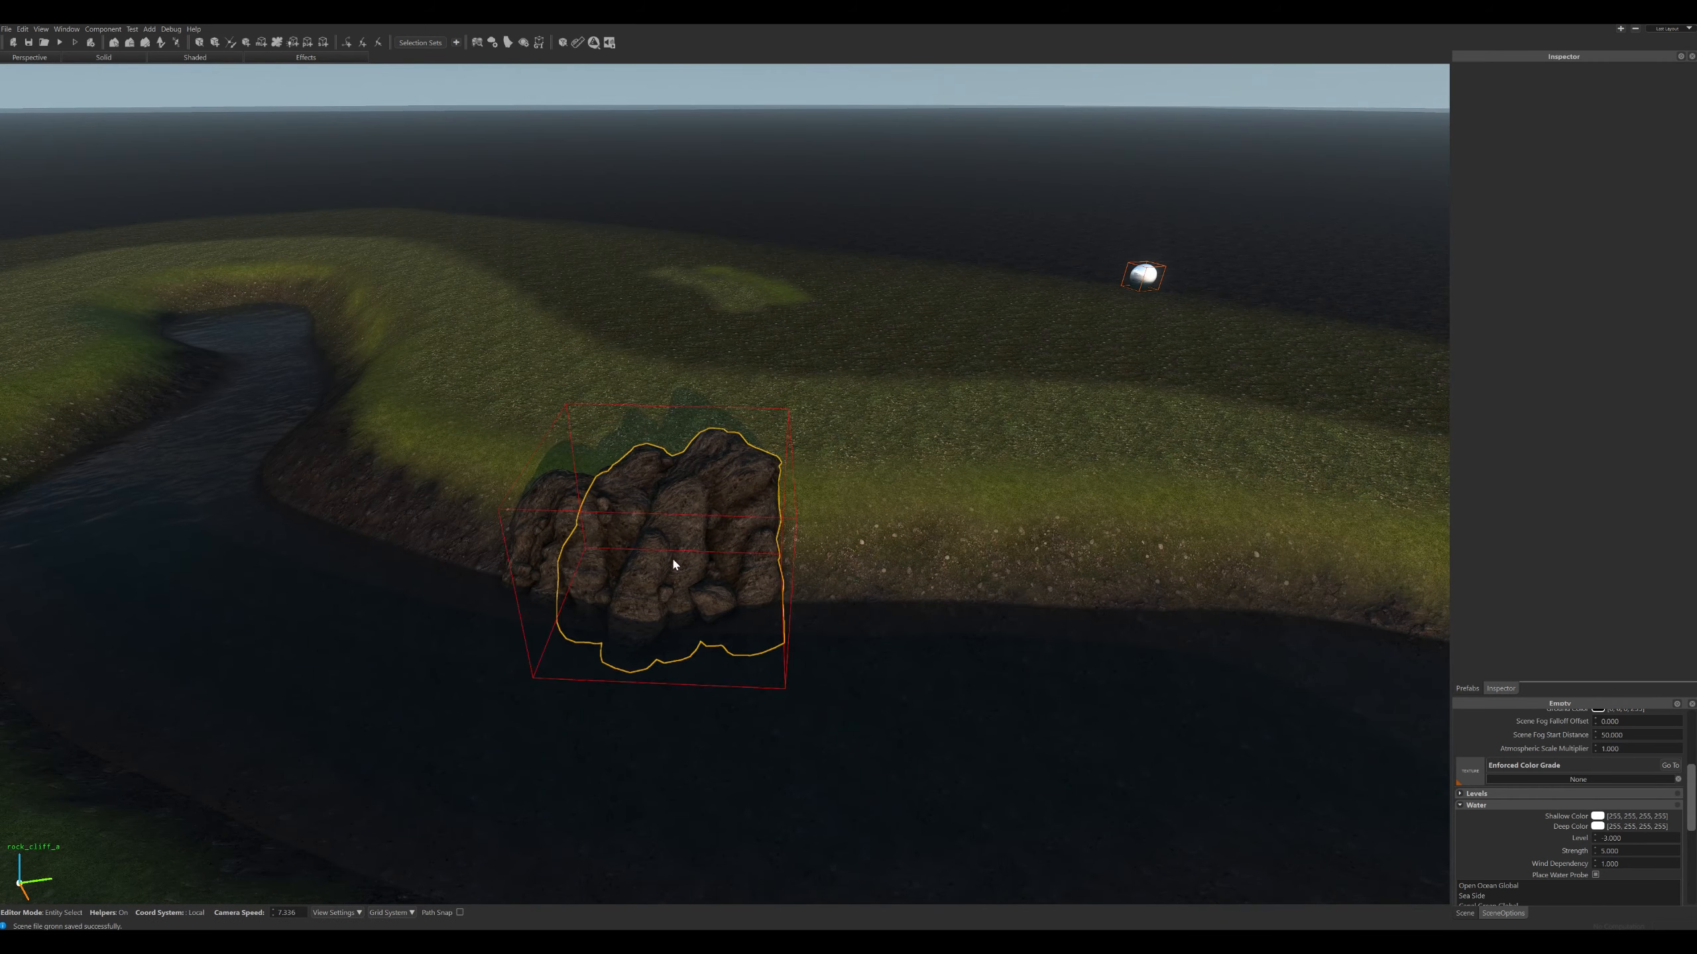
key(w)
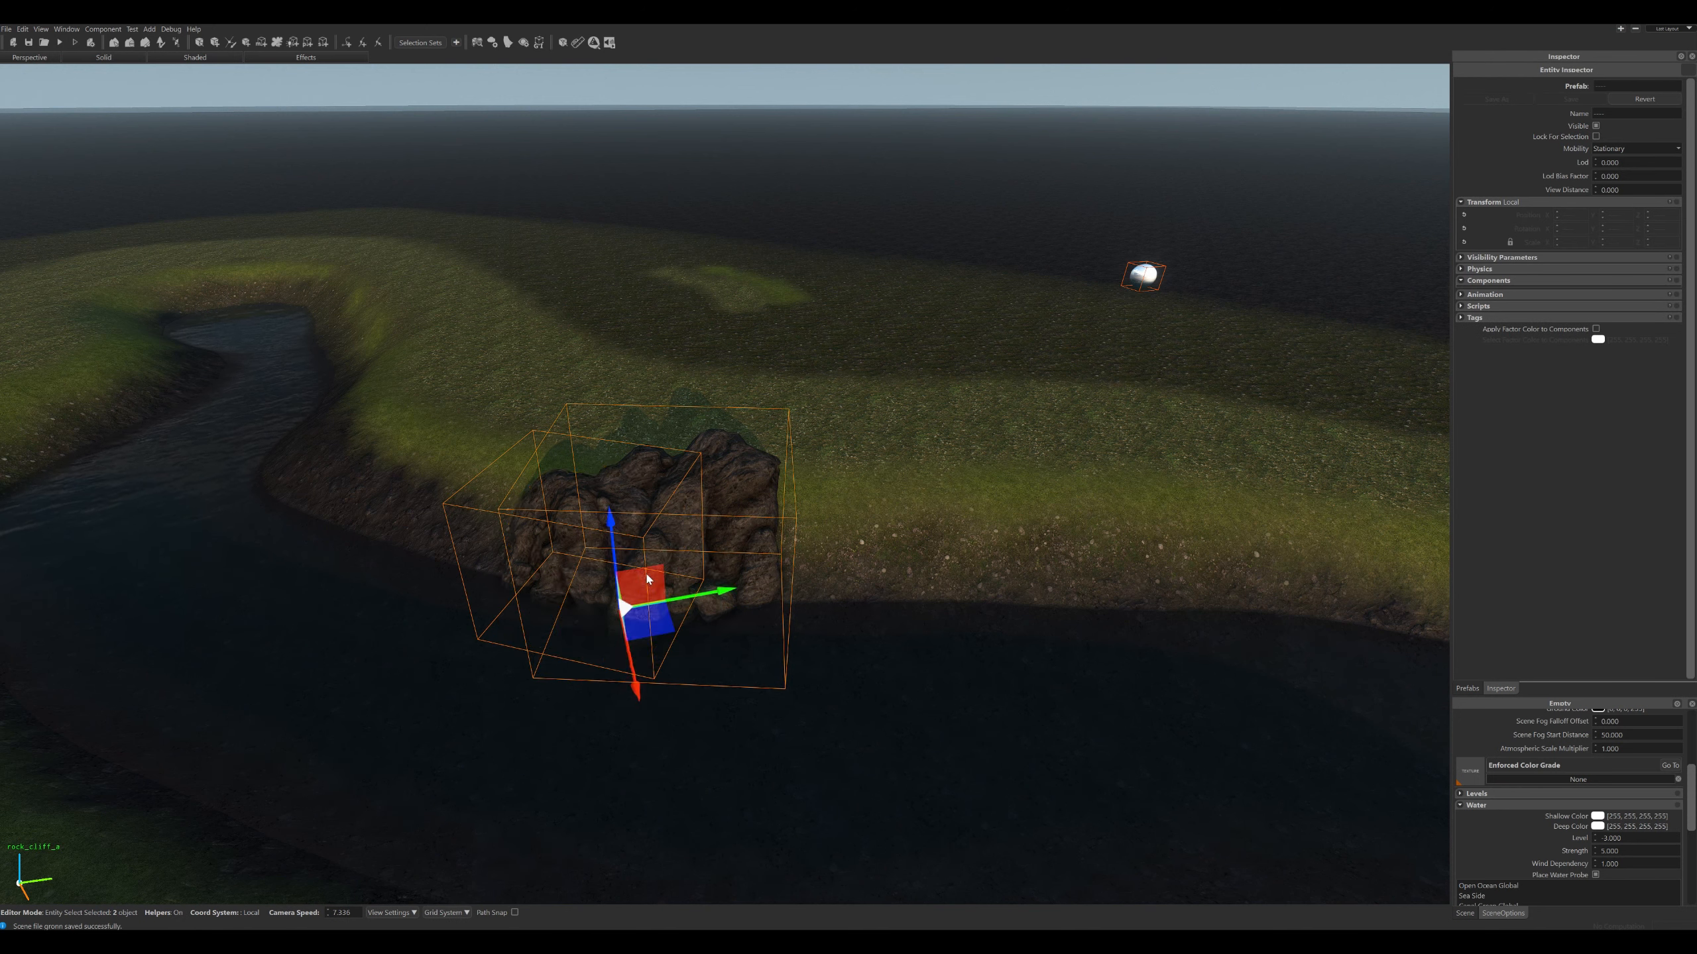
drag(646, 614, 623, 618)
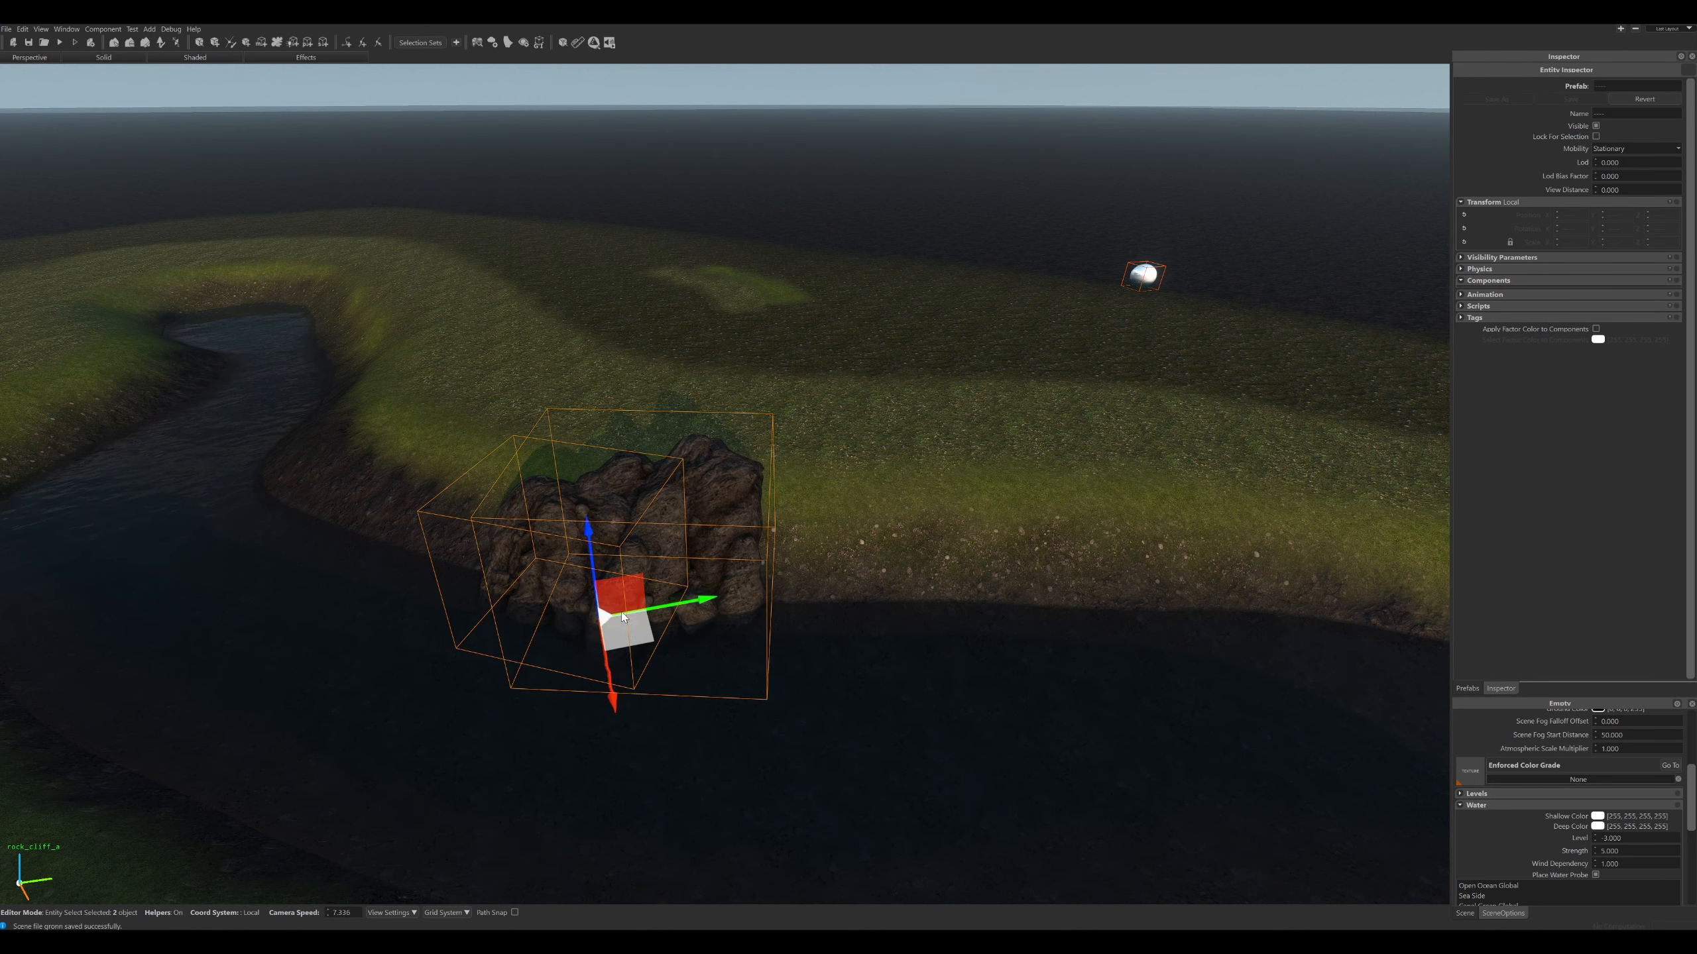
drag(589, 560, 590, 575)
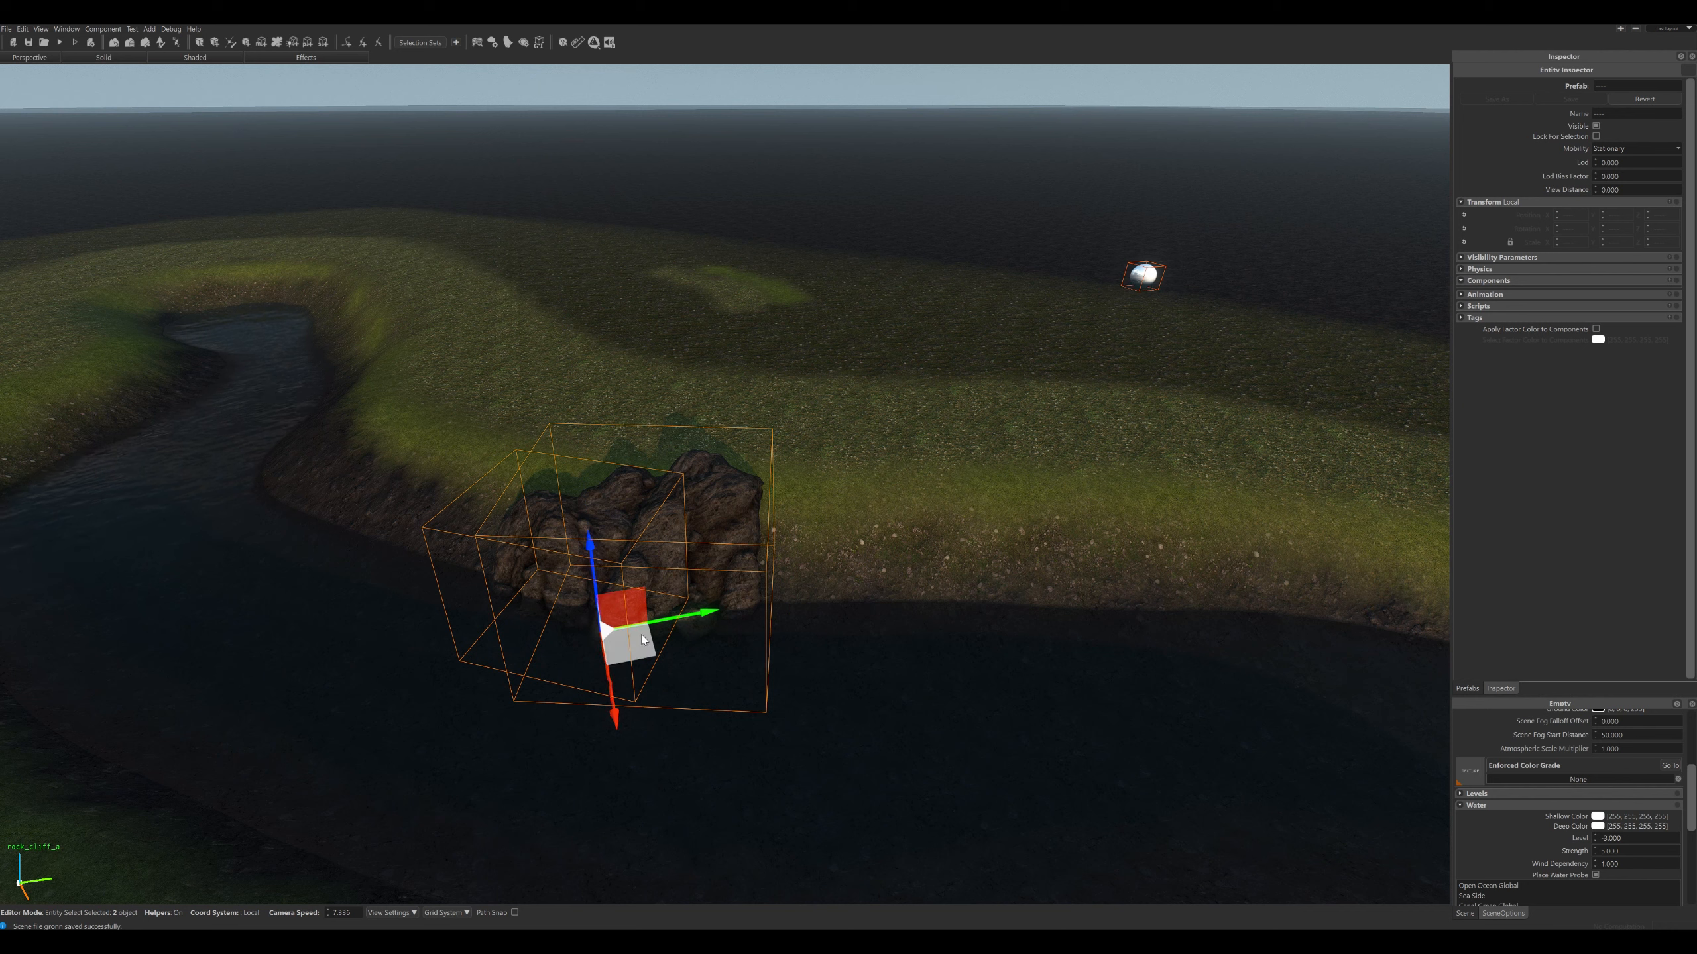
drag(642, 639, 638, 636)
drag(590, 560, 591, 594)
mouse_move(632, 659)
mouse_down()
mouse_move(626, 684)
mouse_move(628, 666)
mouse_up()
Select only rock_cliff_a and rotate it to sit better against the bank slope.
click(755, 584)
click(721, 562)
key(e)
drag(644, 633, 696, 653)
Move rock_cliff_b along the bank away from rock_cliff_a, raise it slightly, and switch to rotating it.
key(w)
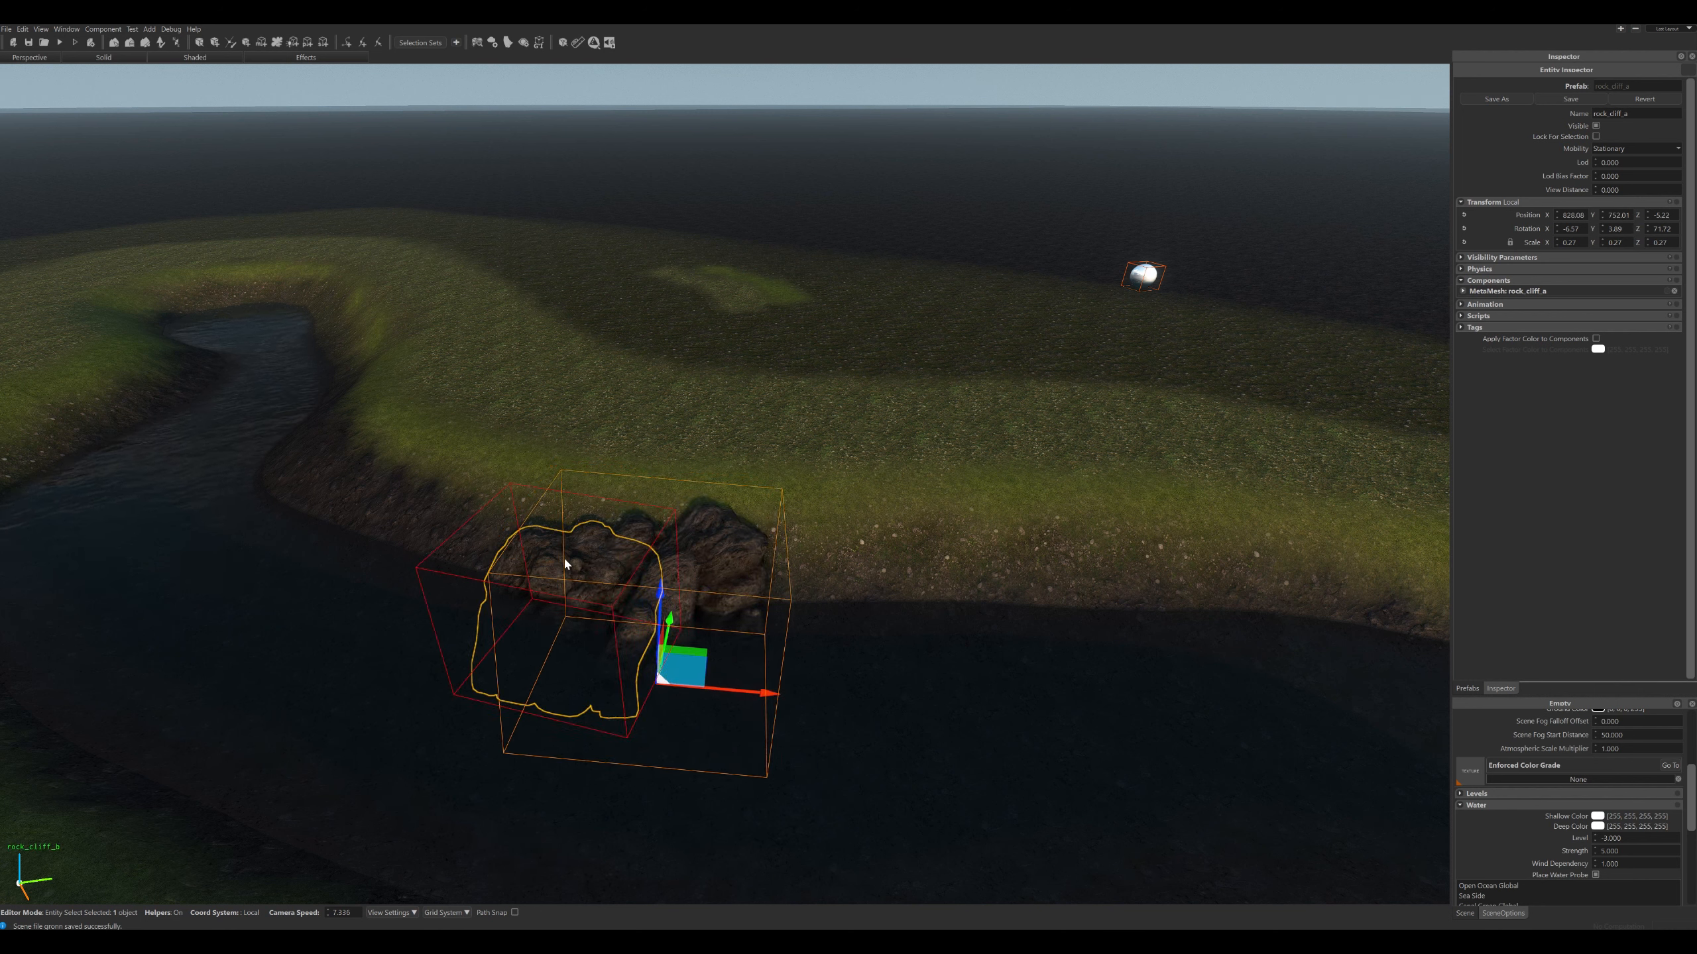
click(564, 564)
drag(568, 652, 548, 646)
drag(501, 592, 495, 570)
drag(558, 624, 552, 615)
key(2)
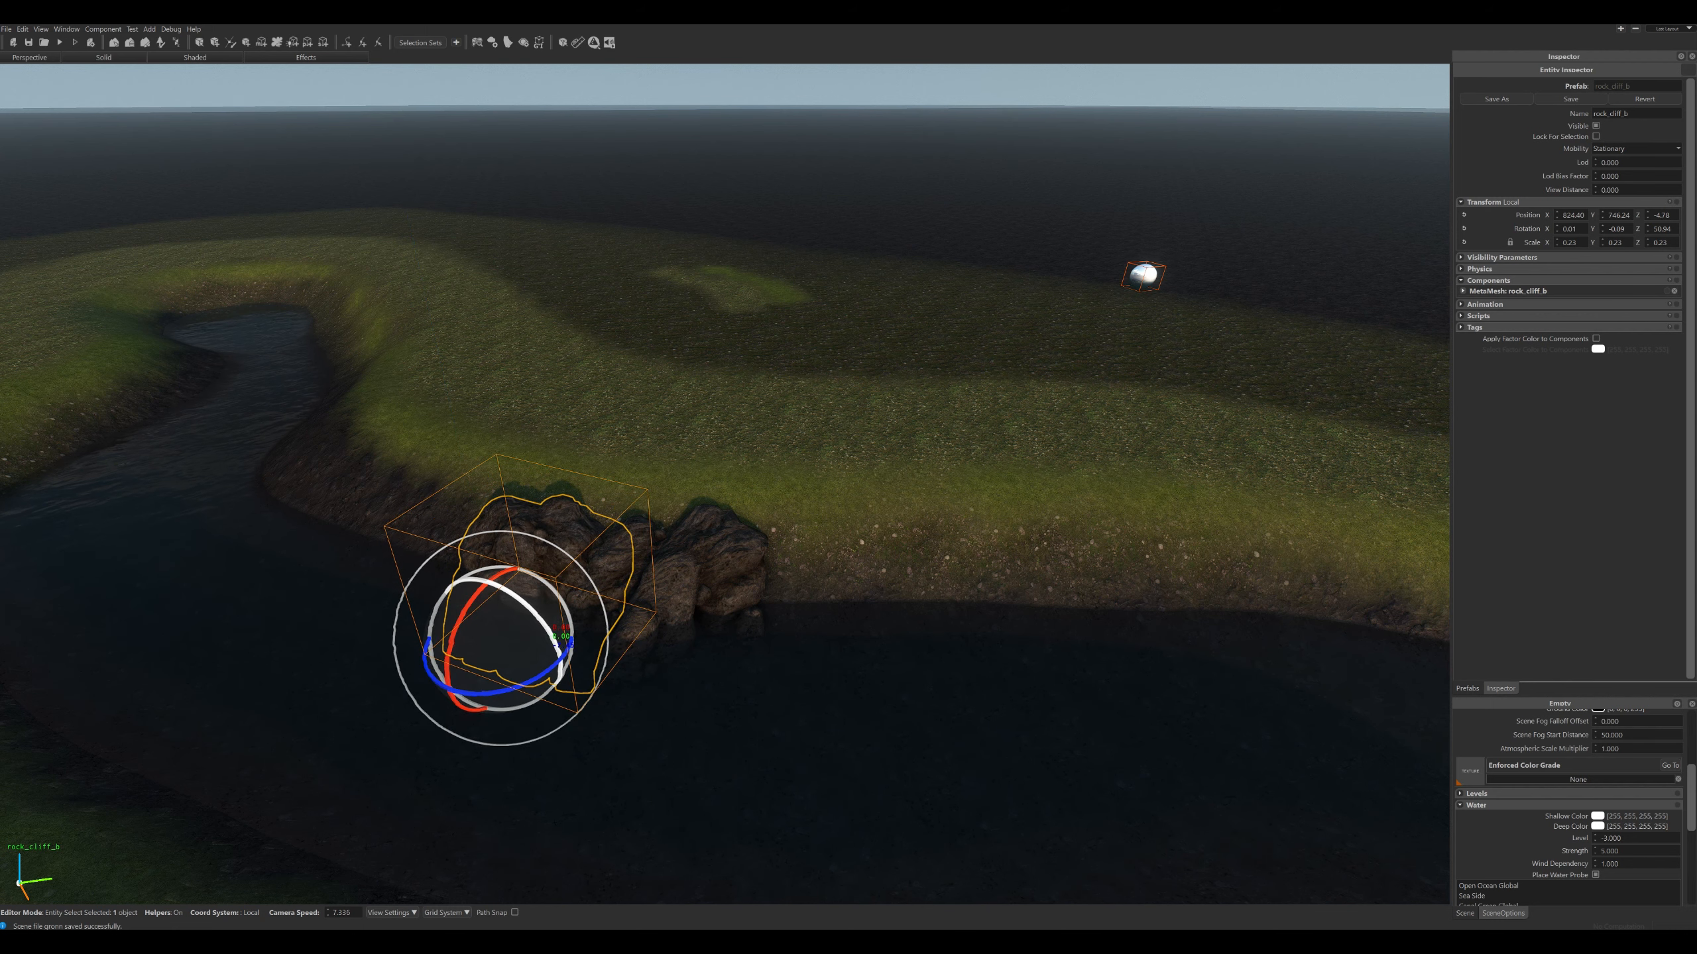
Enlarge the two bank rocks, scaling rock_cliff_a to about 0.34 and rock_cliff_b to about 0.31.
click(837, 670)
right_drag(837, 671, 468, 374)
key(w)
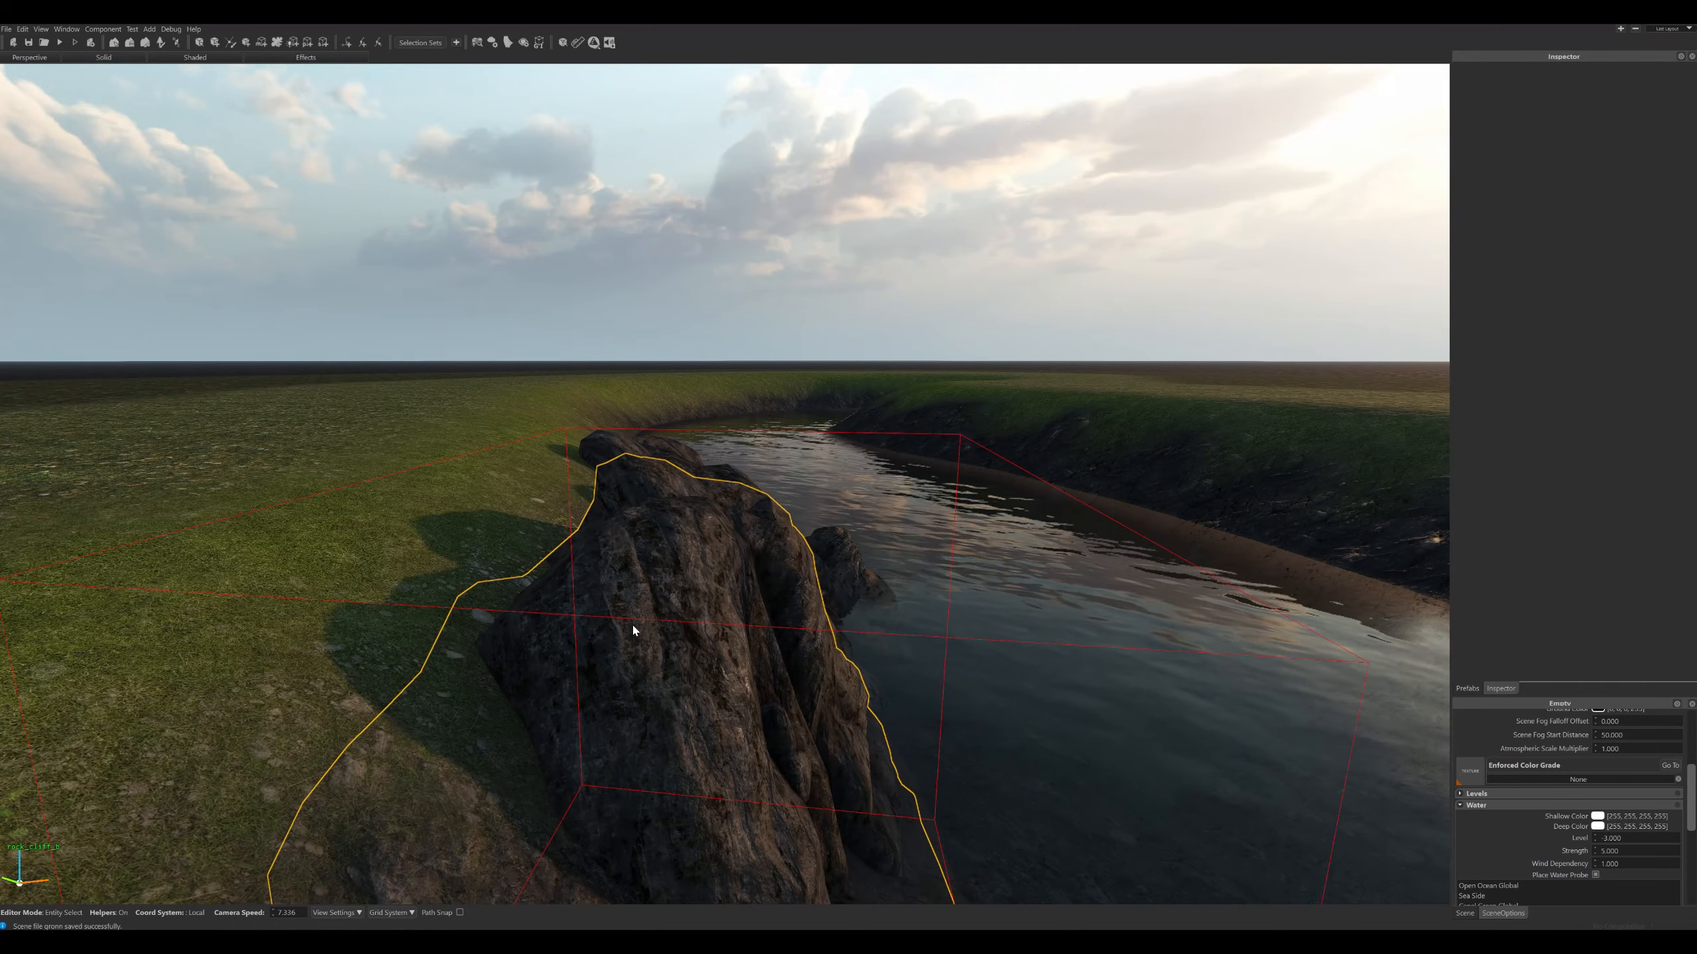
click(488, 558)
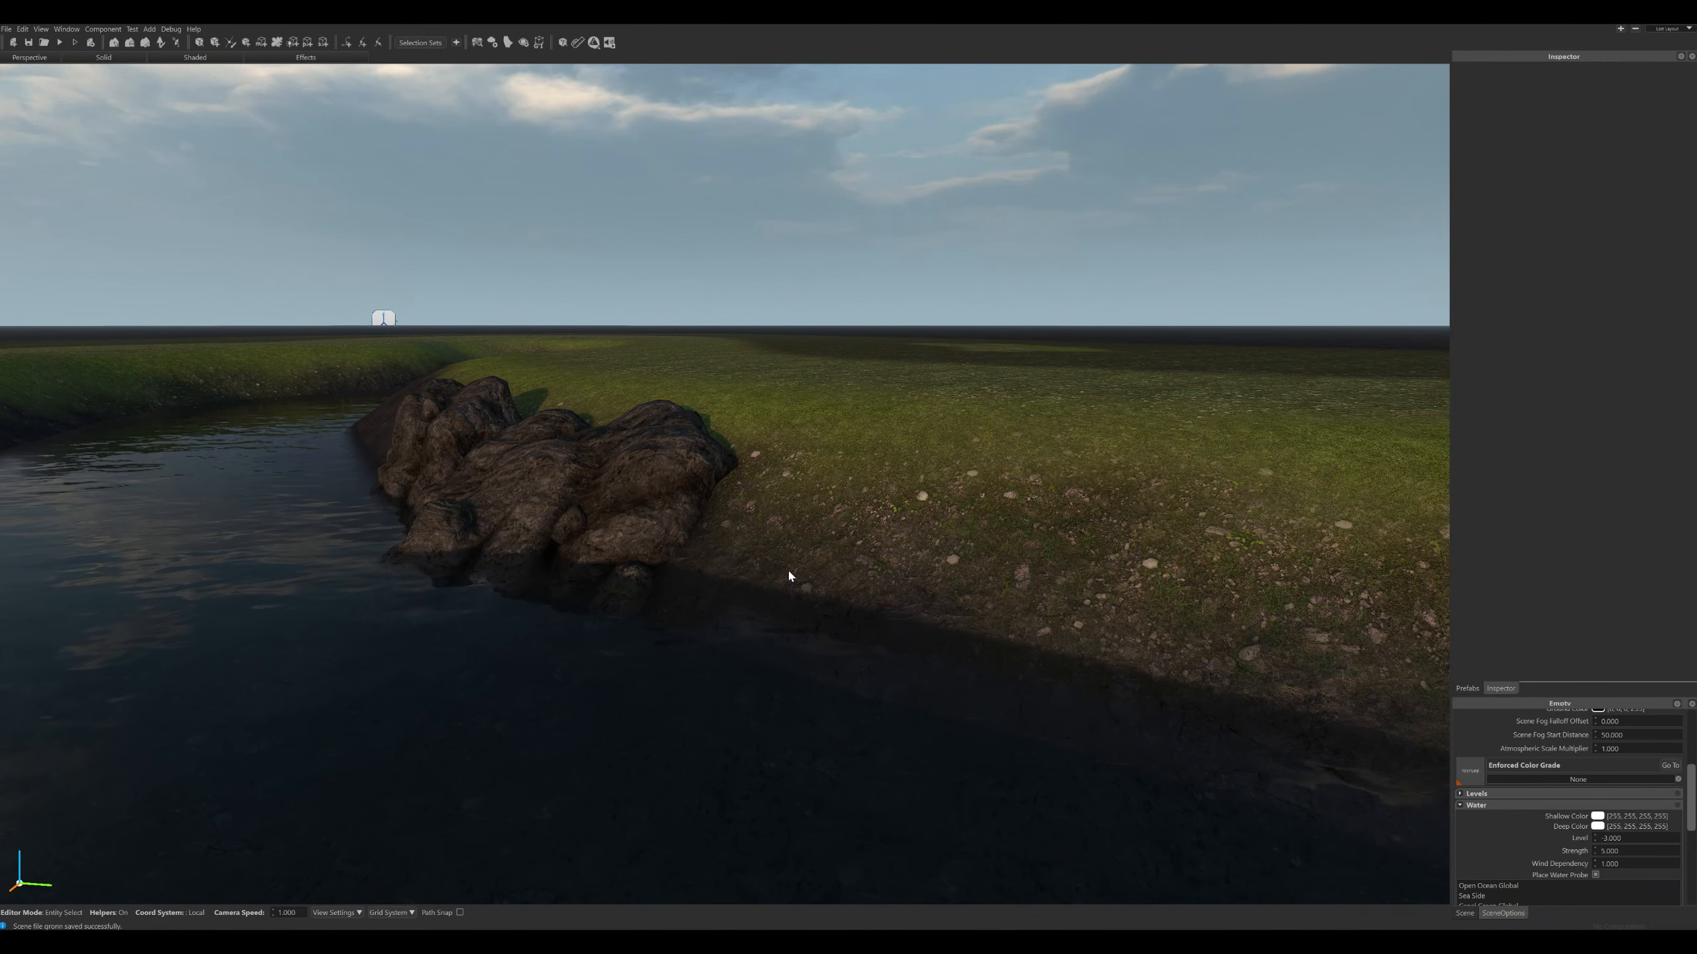
right_drag(788, 570, 819, 589)
scroll(789, 570, down, 7)
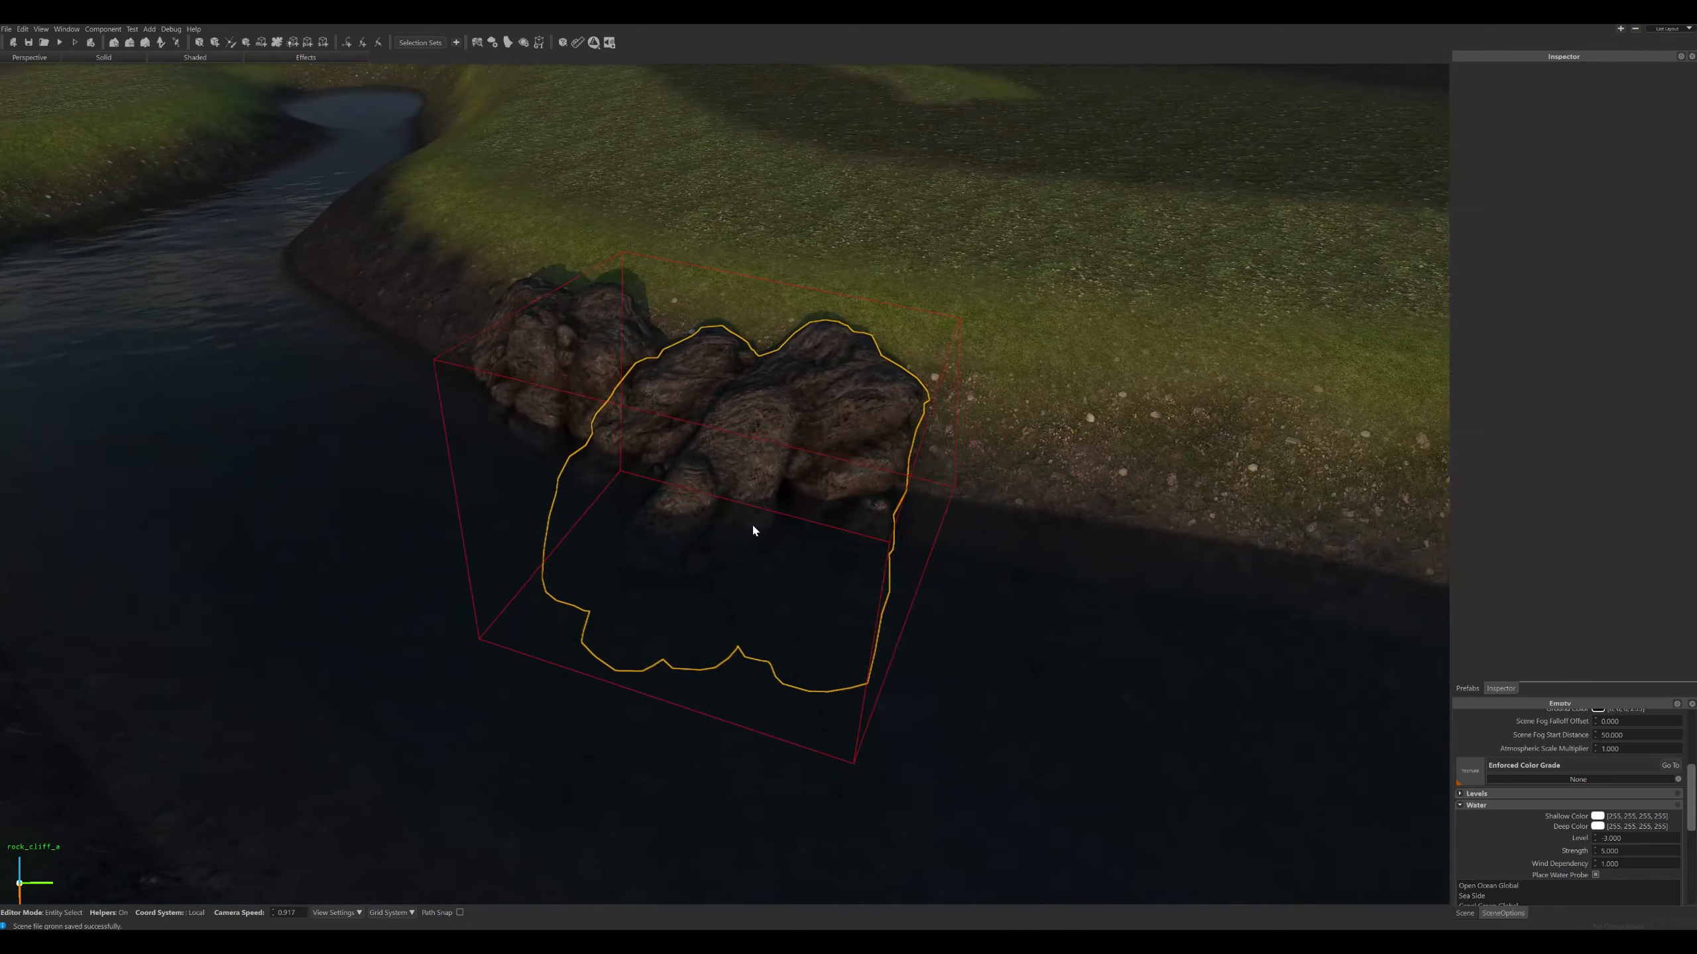
click(753, 530)
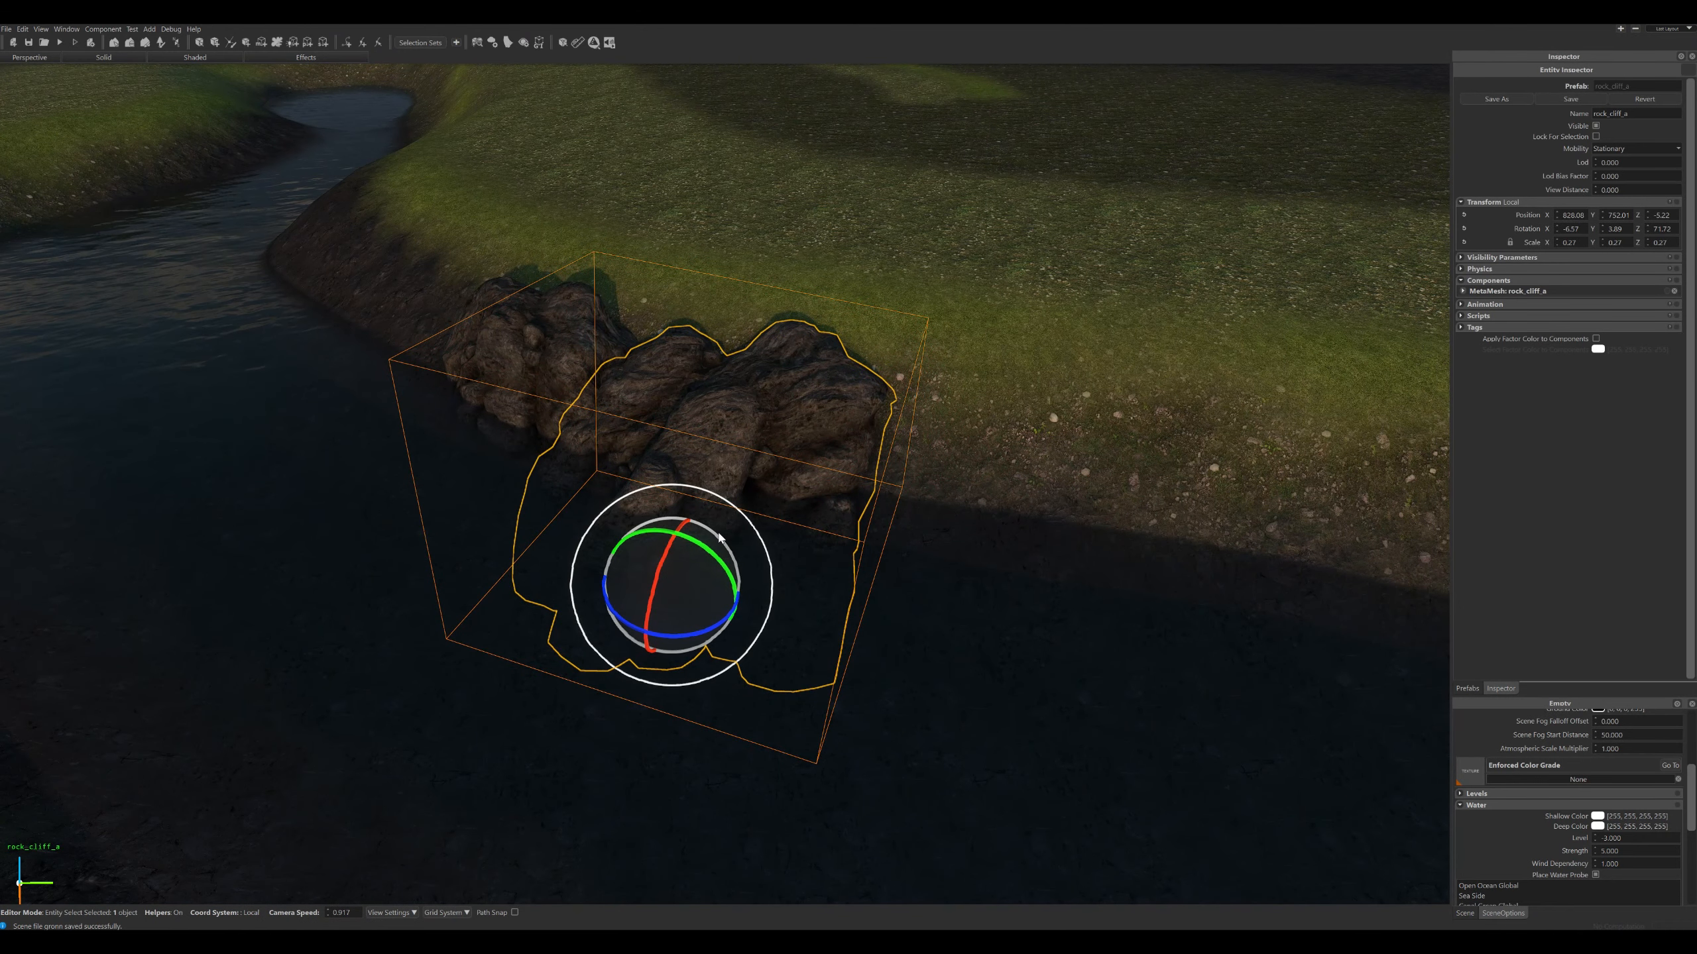
key(b)
drag(717, 537, 775, 537)
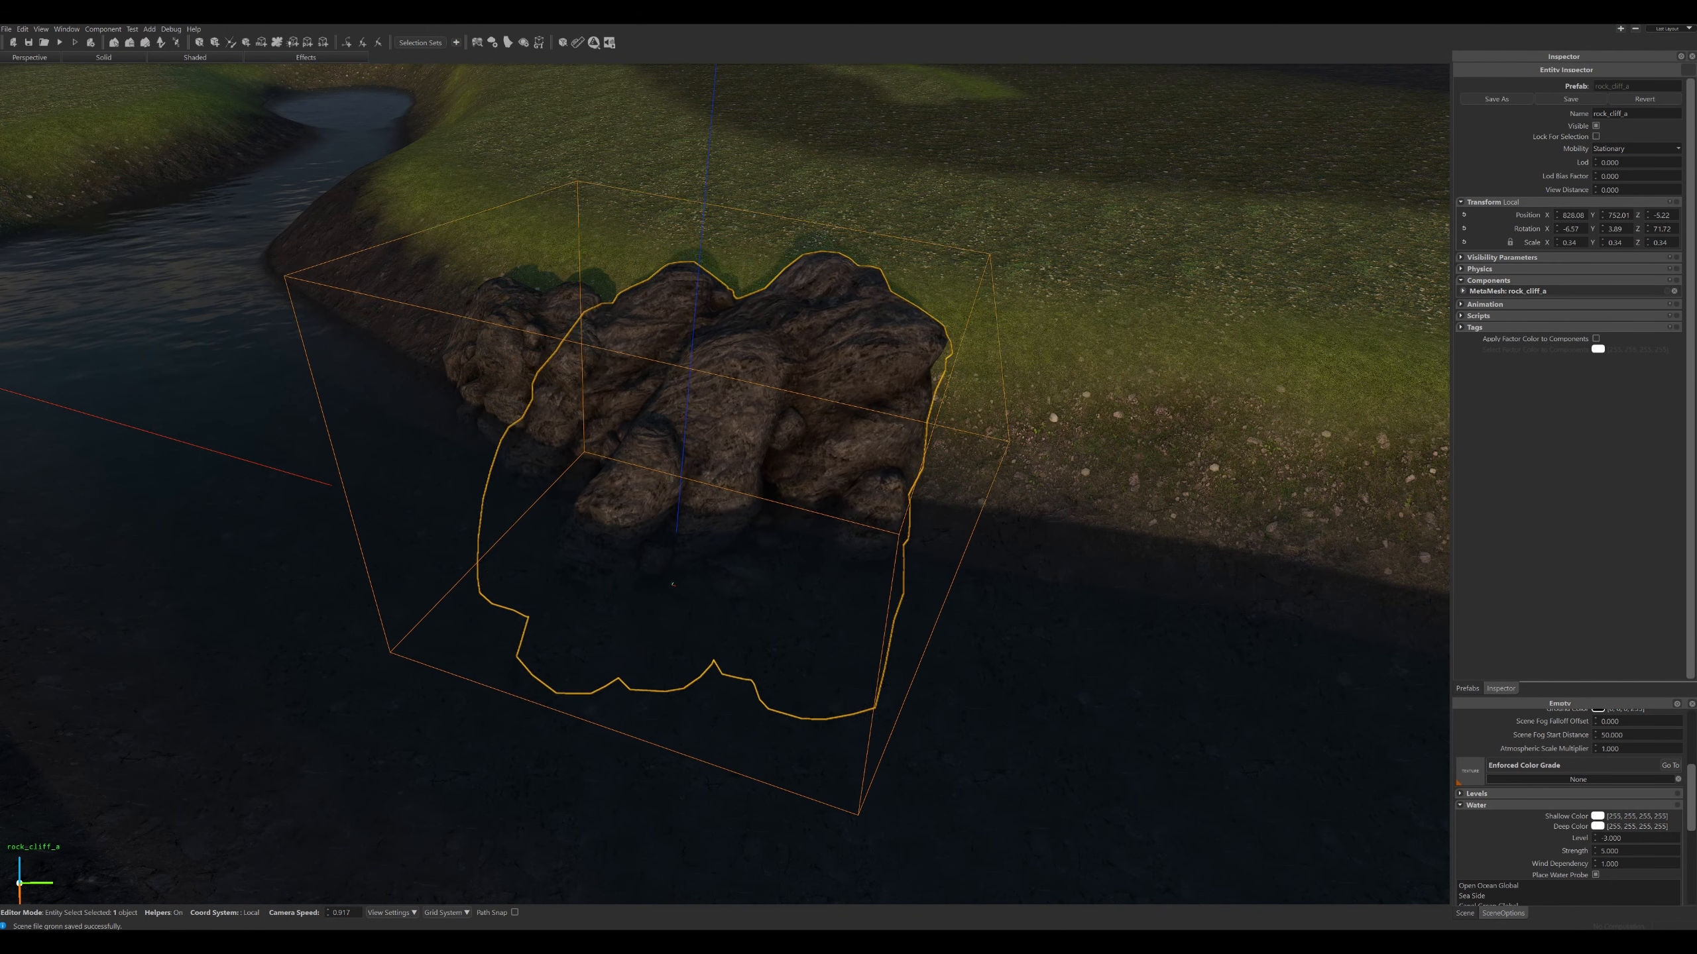
click(477, 479)
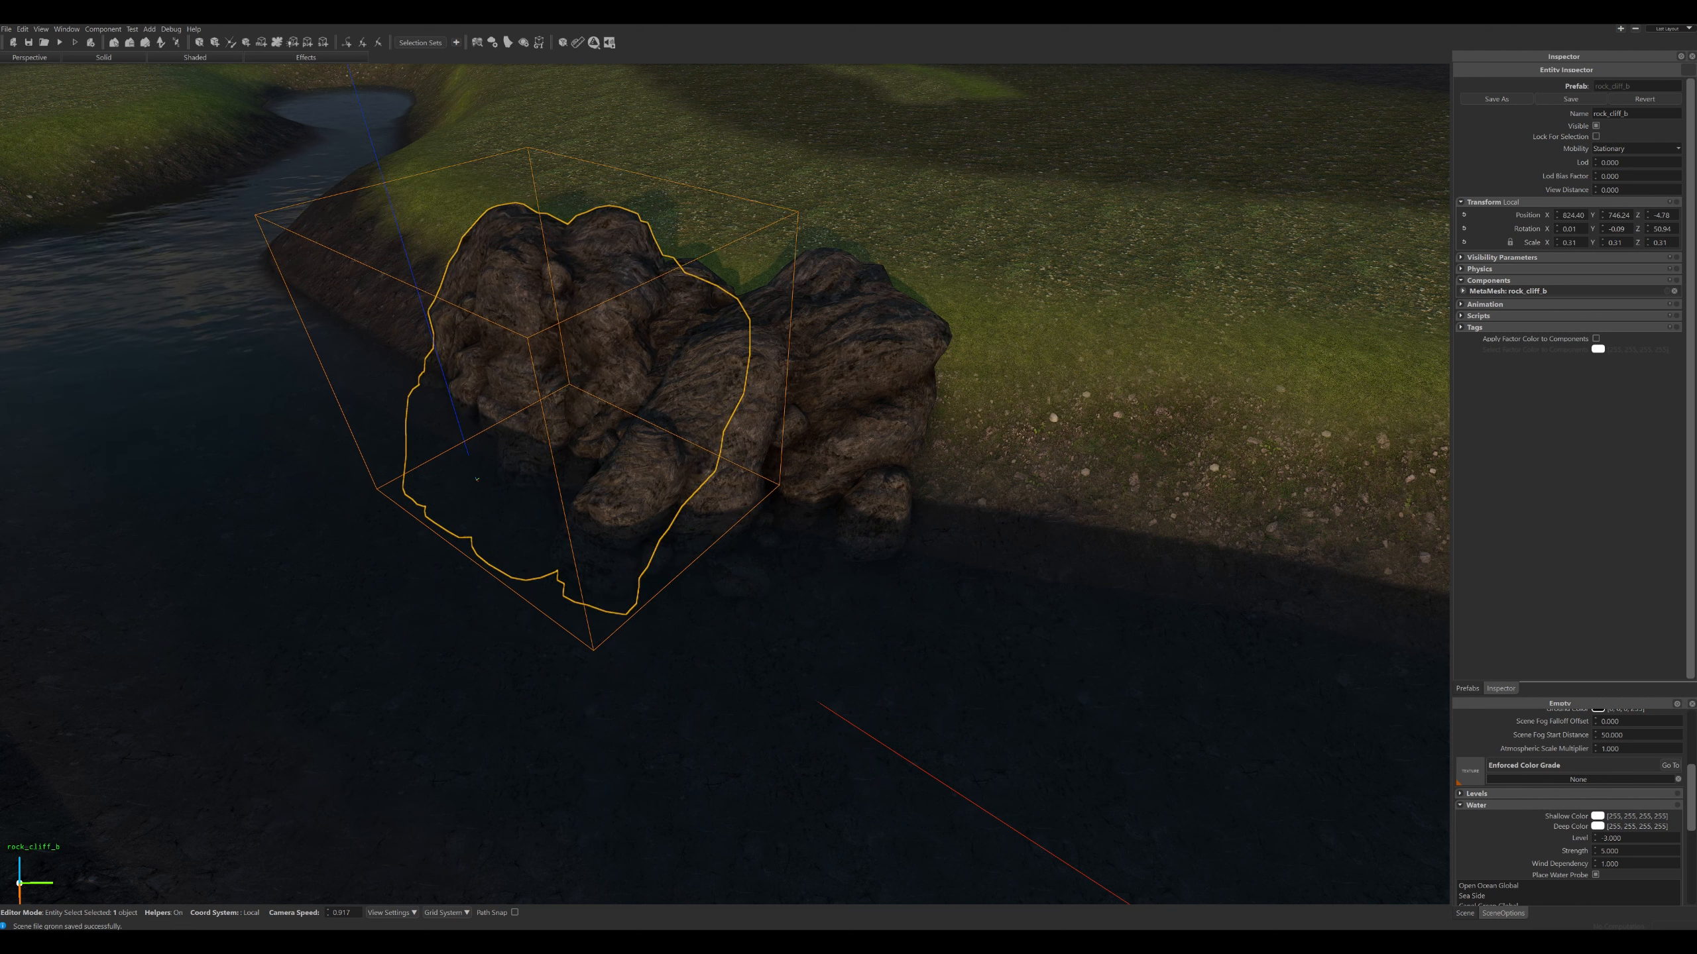
Move rock_cliff_b farther along the bank away from rock_cliff_a and tilt it to fit the slope.
key(w)
drag(533, 478, 454, 448)
key(e)
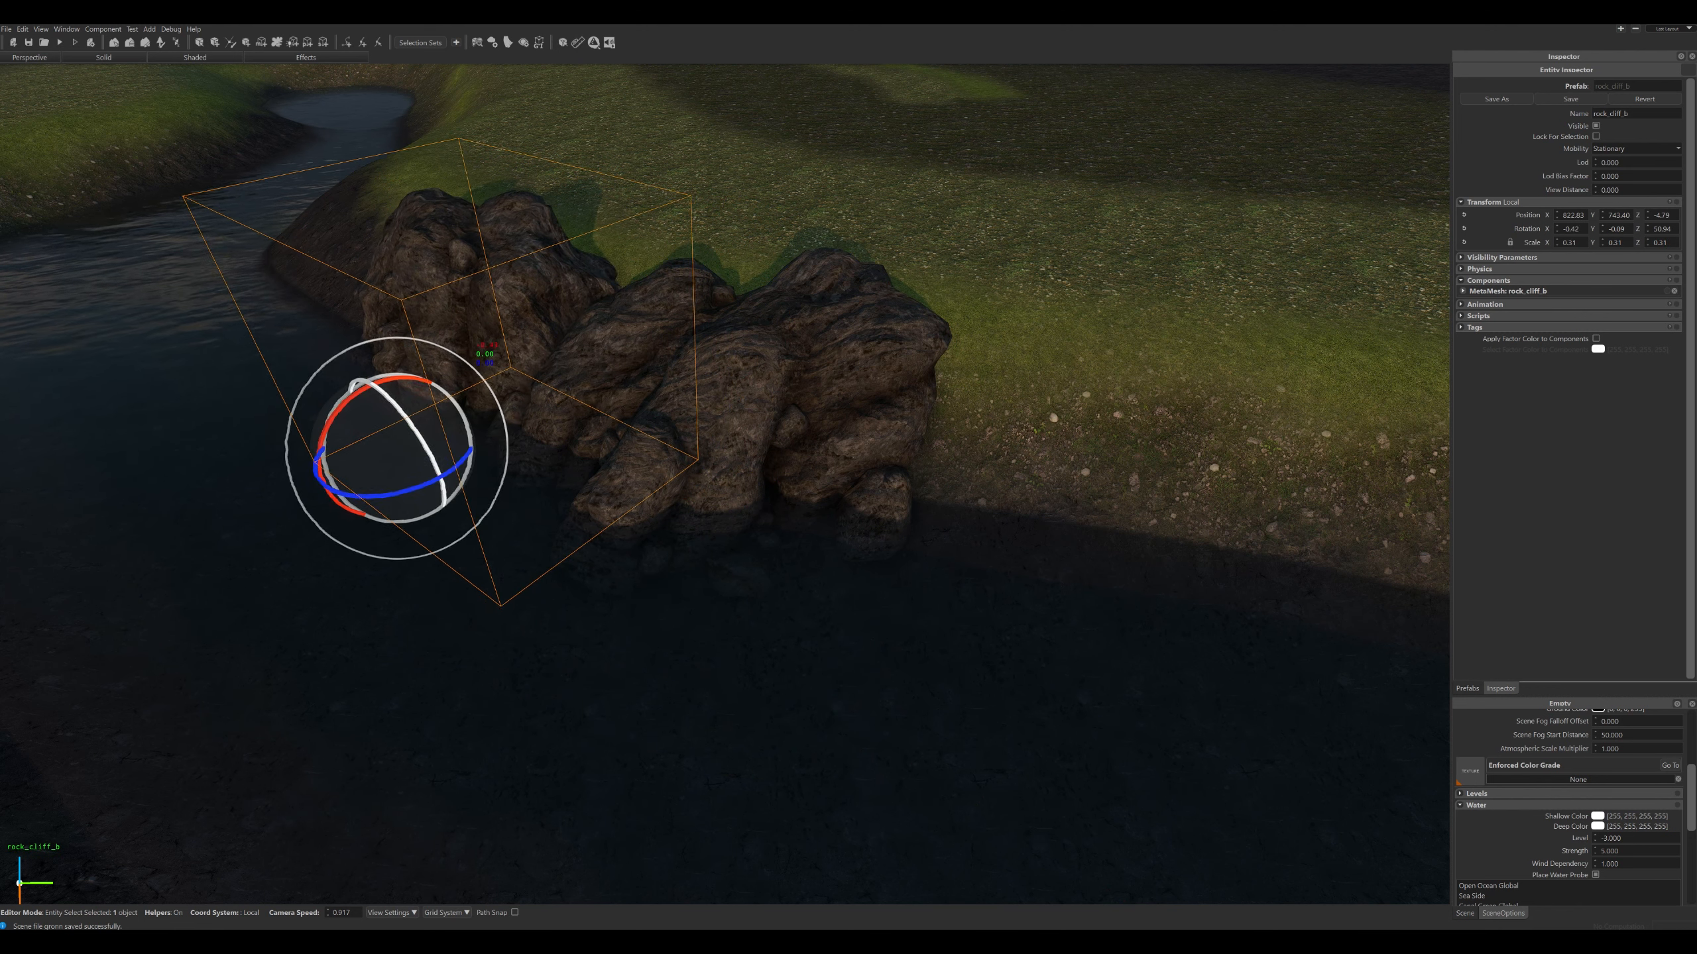
drag(420, 380, 453, 397)
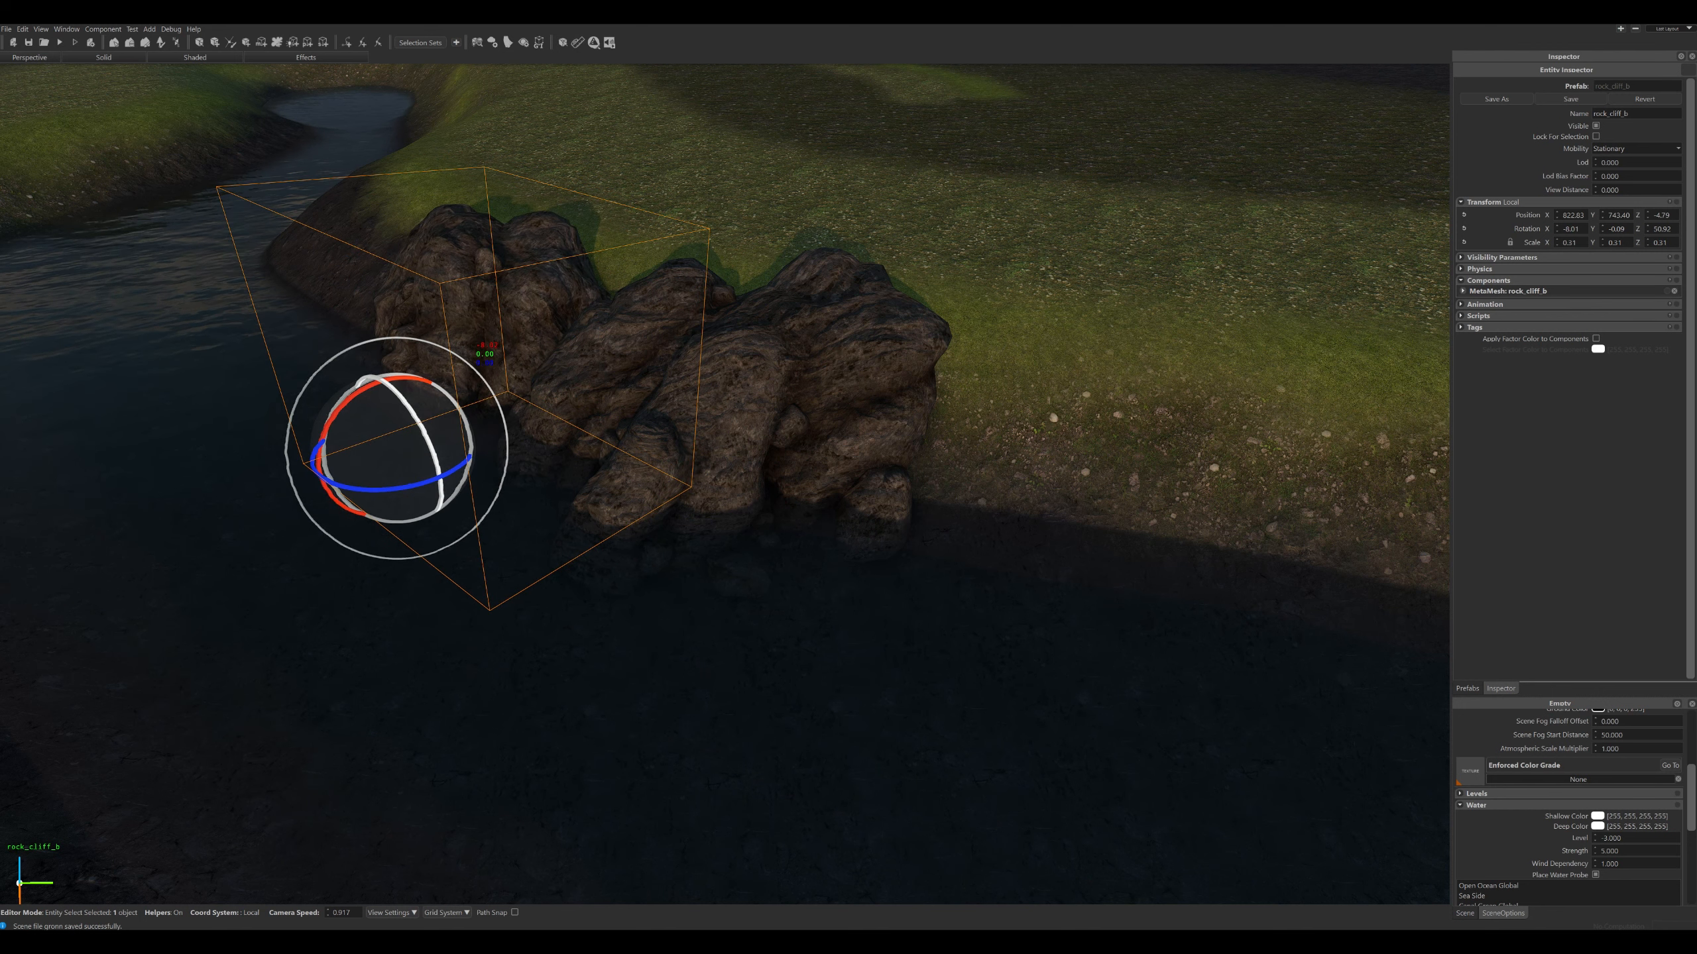
Tilt rock_cliff_a and move it closer to rock_cliff_b so the two rocks form one outcrop on the bank.
click(759, 458)
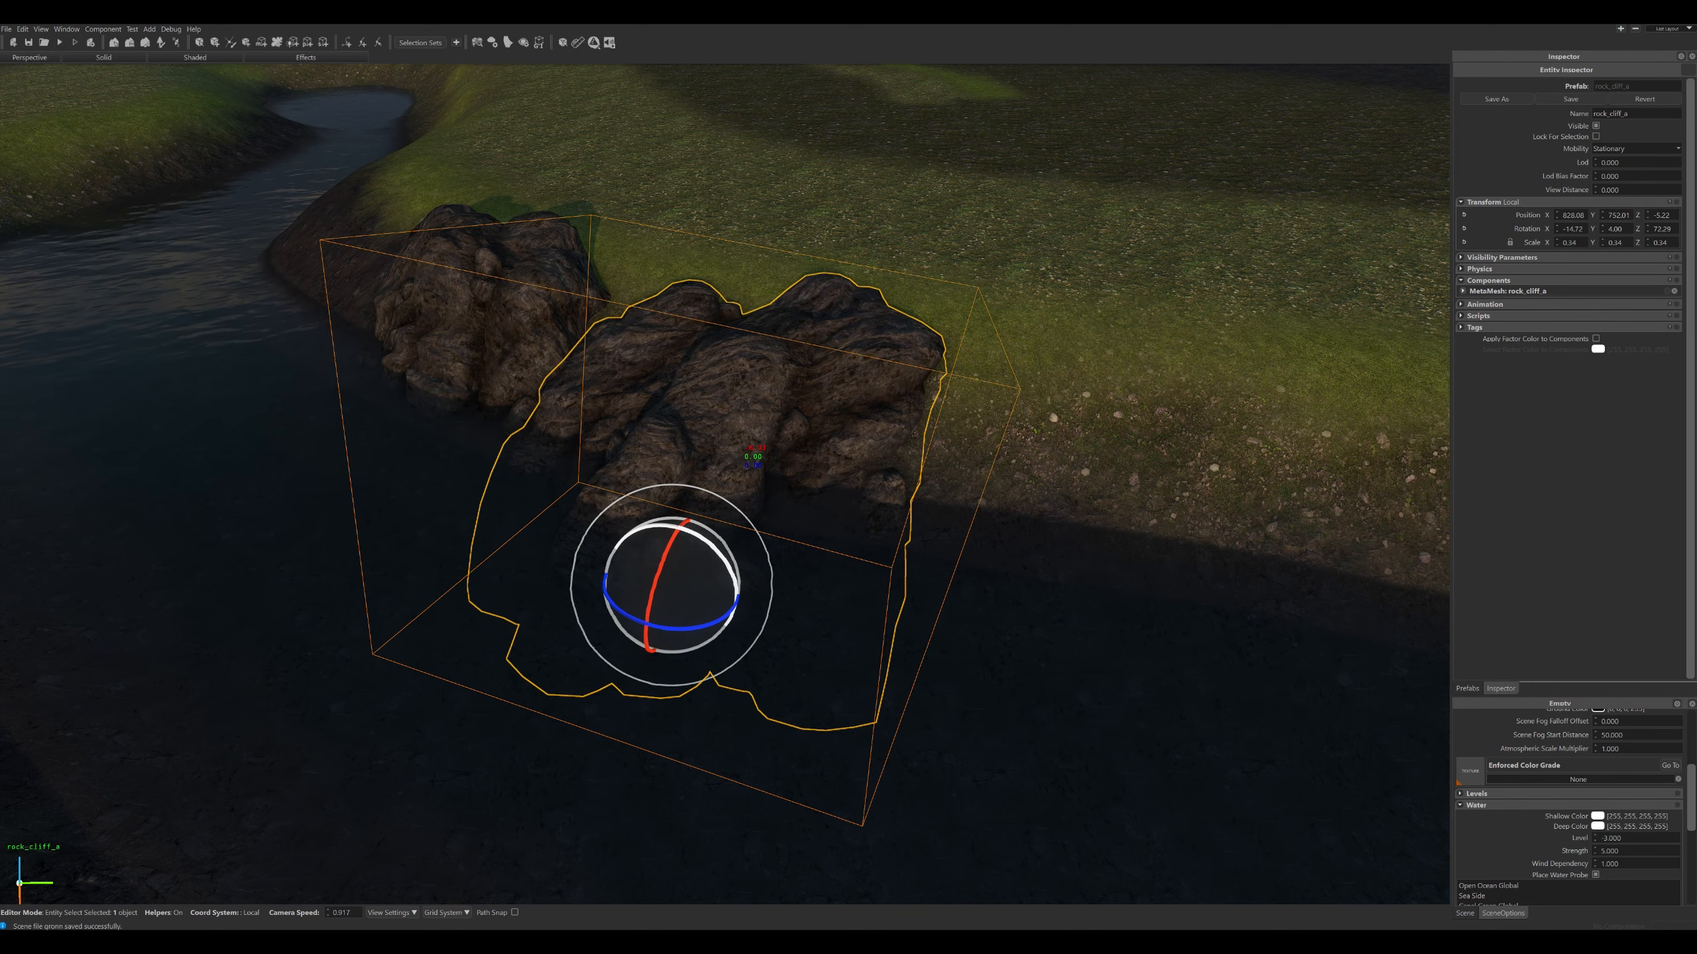
drag(755, 461, 737, 489)
key(w)
drag(723, 583, 651, 544)
key(e)
key(w)
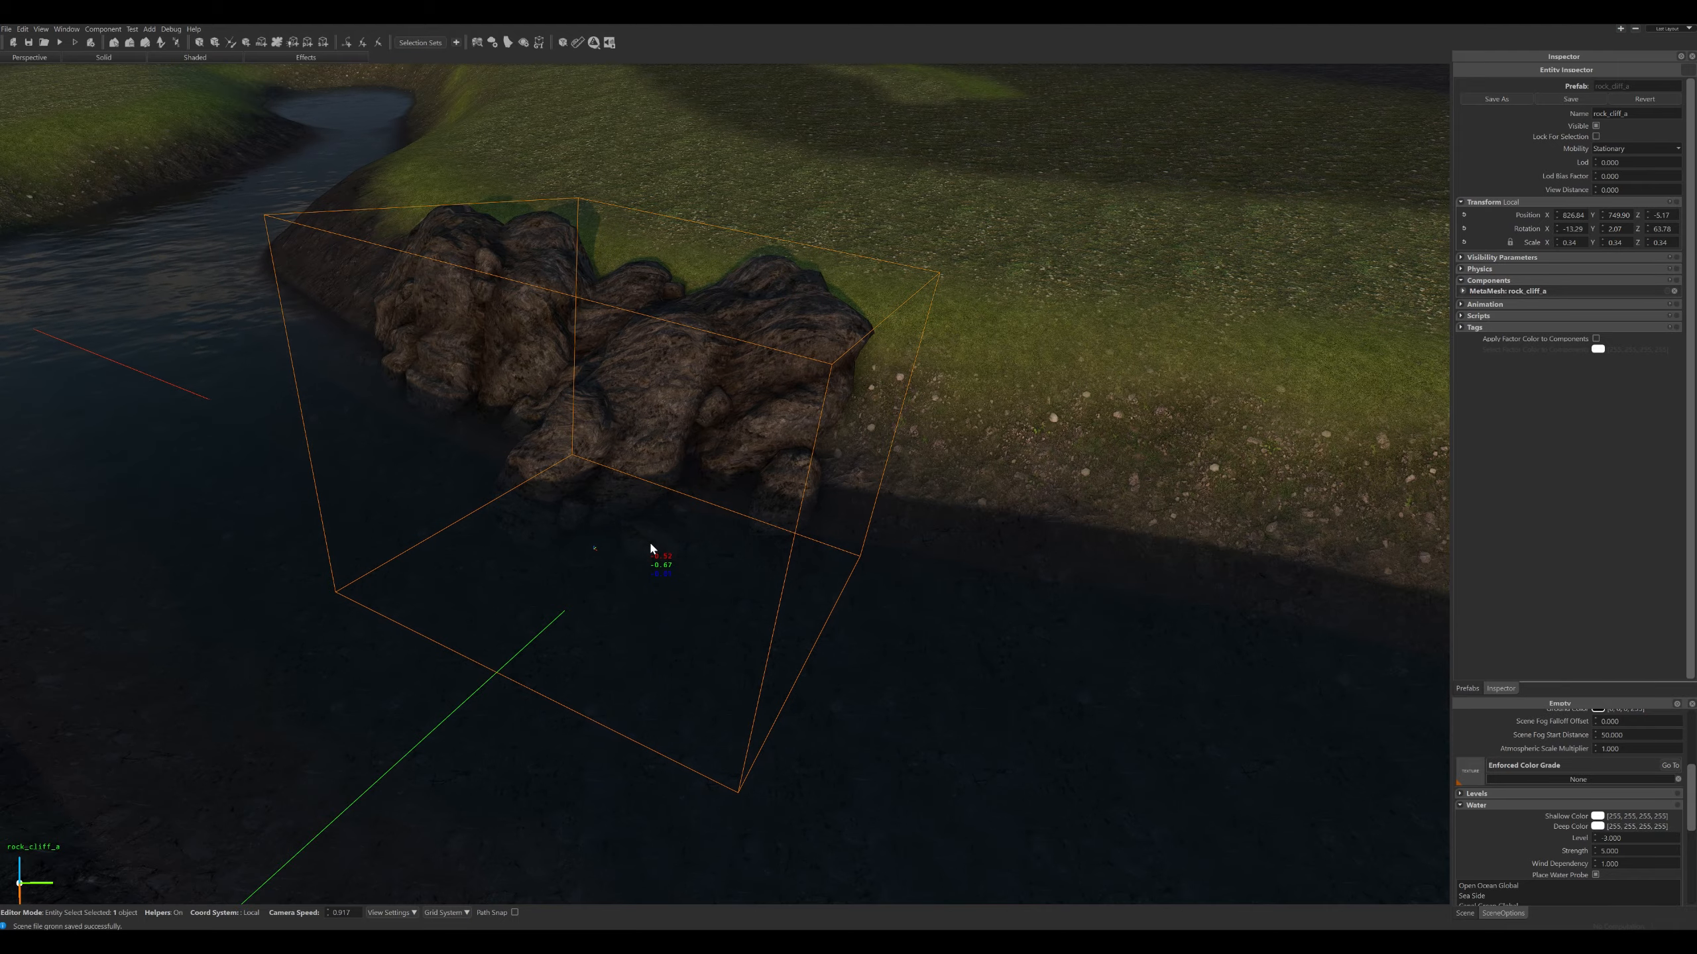
Examine the rock outcrop from the opposite direction to check how it sits between the grass and the water.
key(w)
right_drag(714, 546, 1282, 488)
key(s)
key(w)
key(w)
key(s)
key(w)
key(s)
key(a)
key(s)
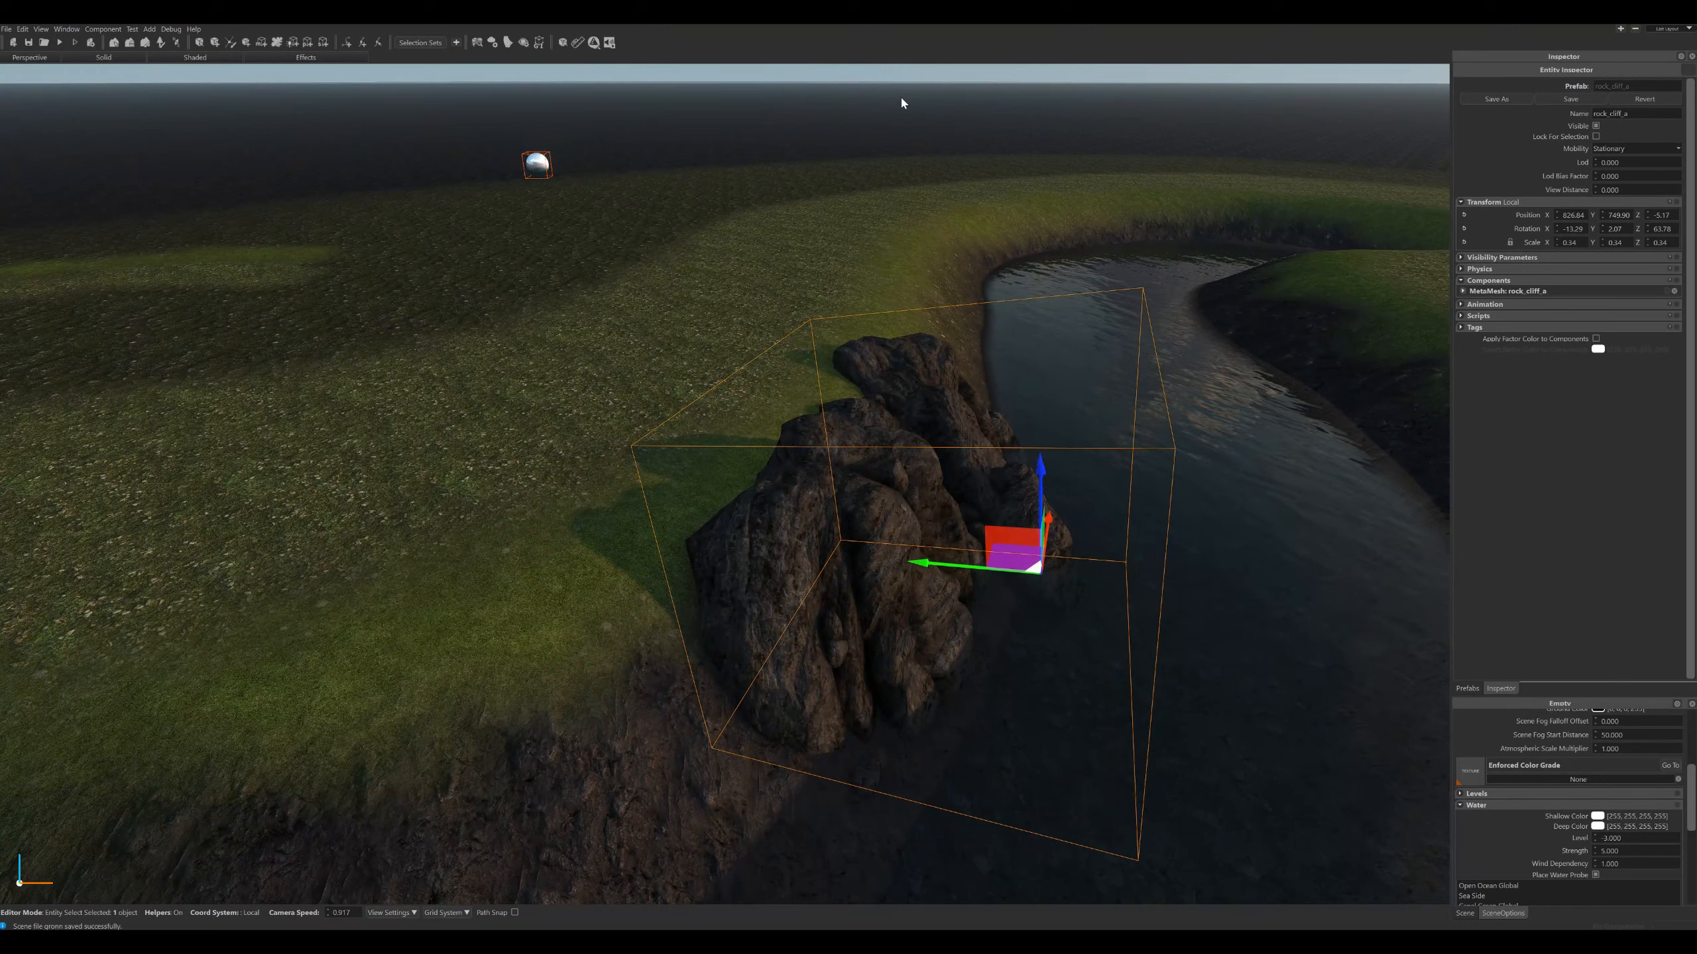
Erase some of the grass_c terrain paint around the base of the bank rocks with a small brush.
click(147, 43)
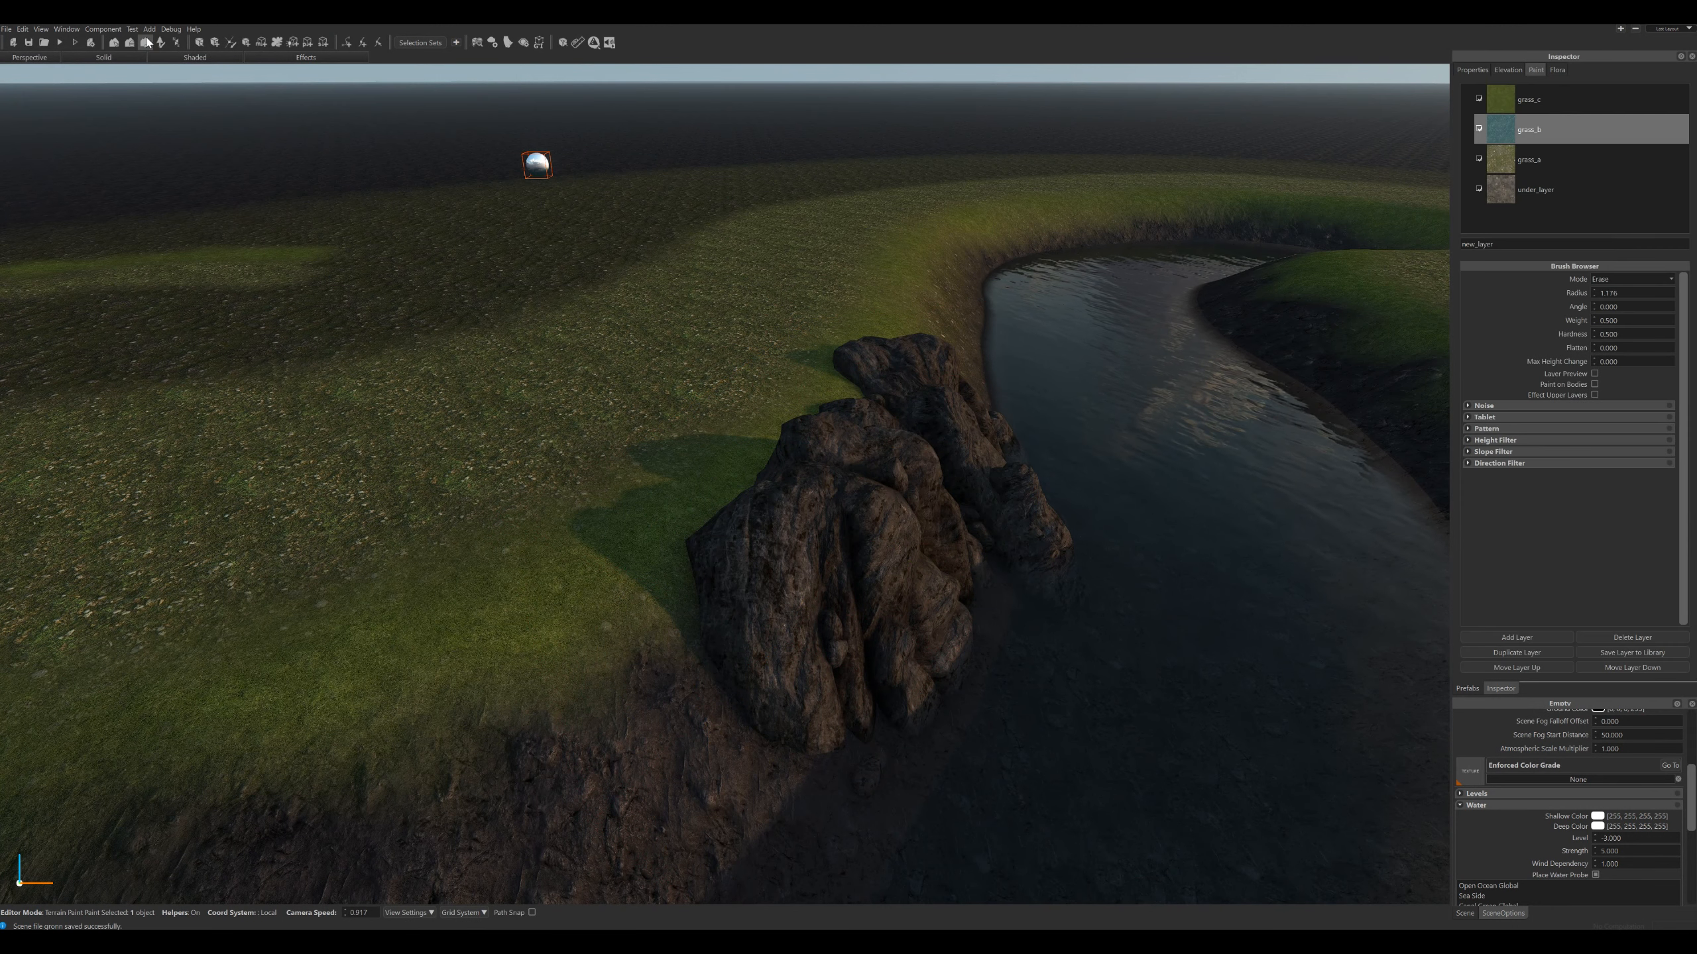
click(1538, 96)
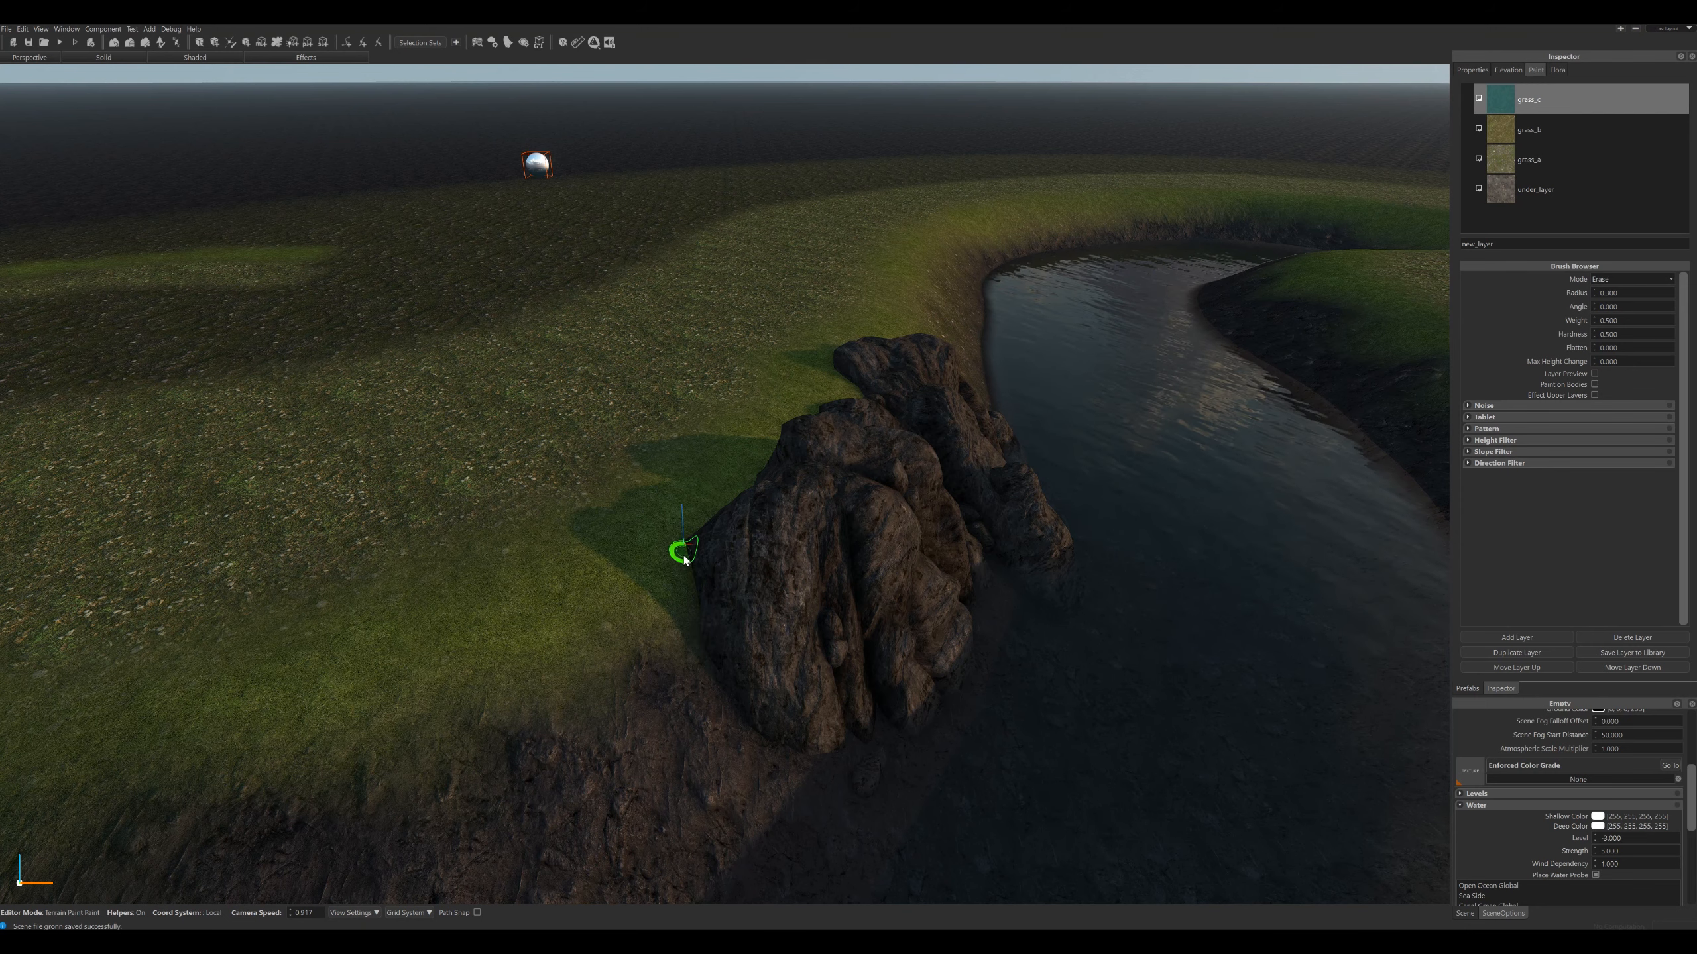
middle_drag(770, 629, 764, 593)
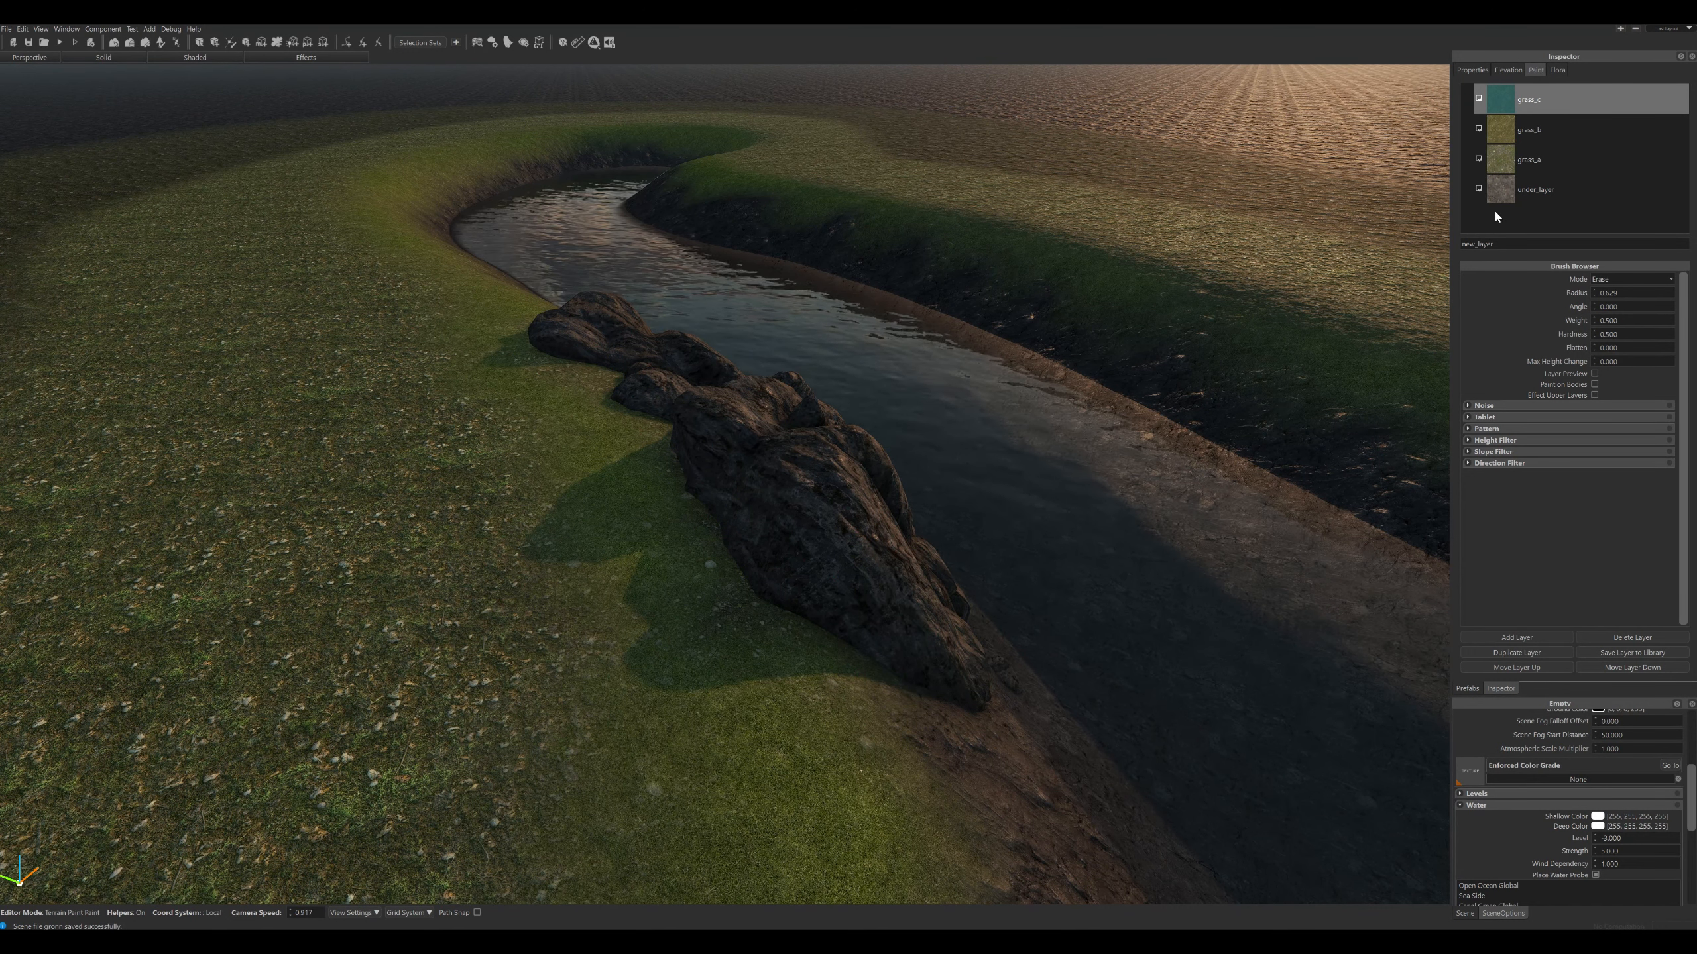
click(1500, 131)
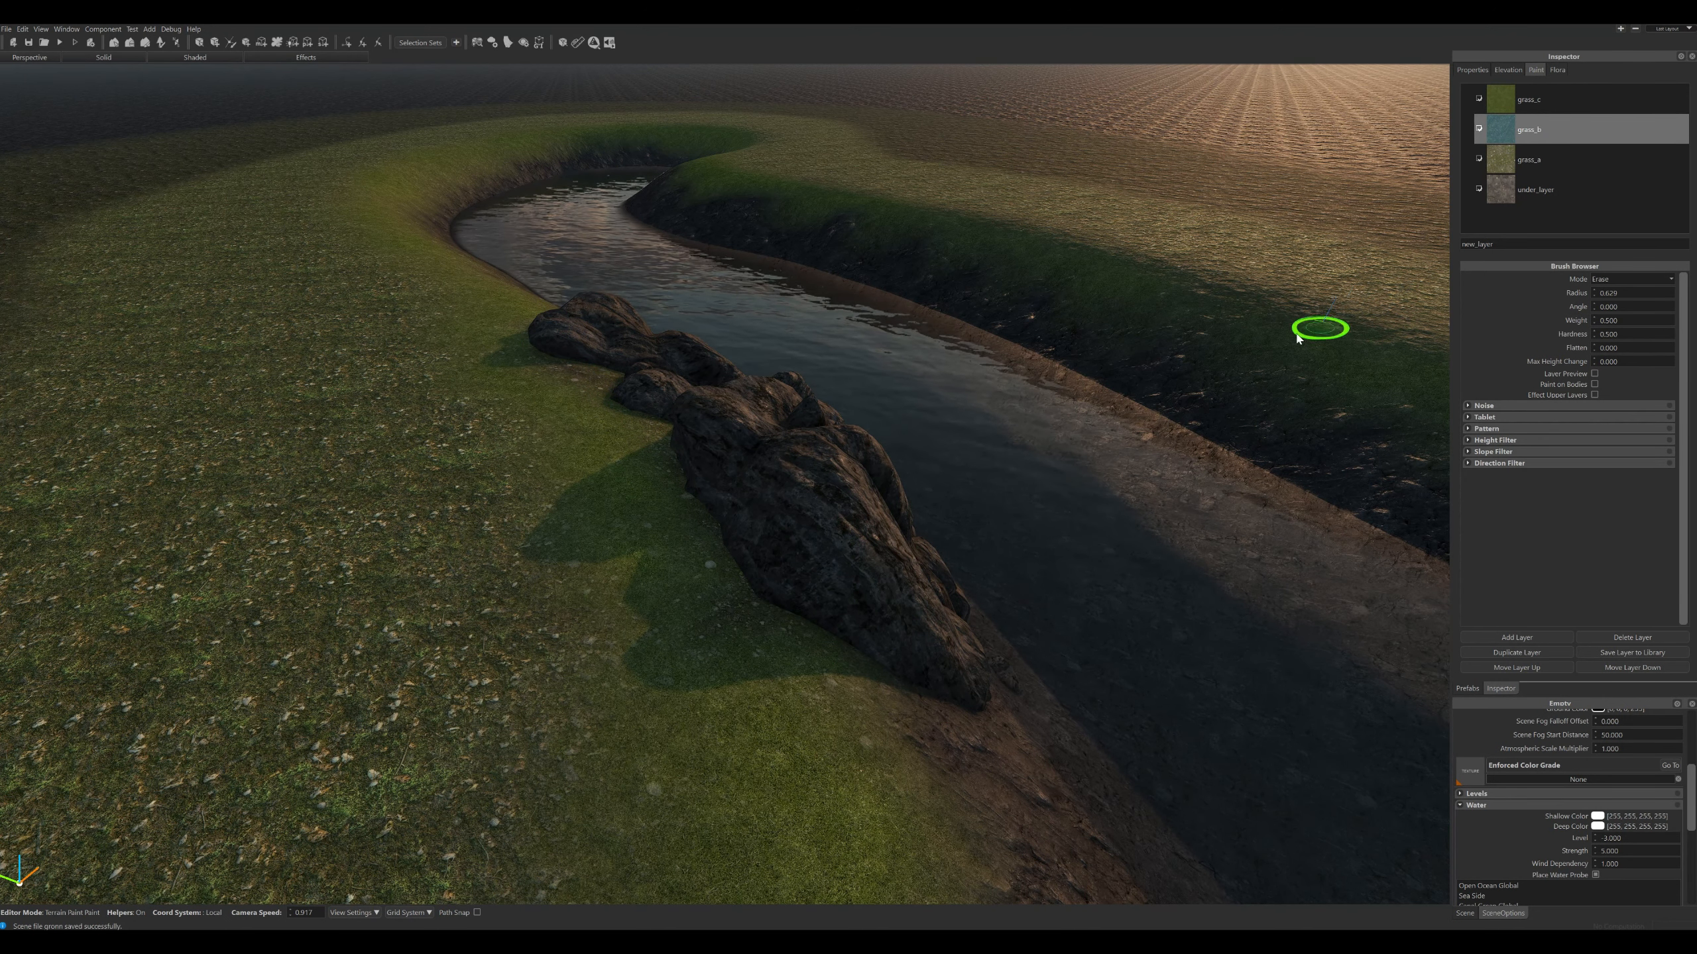
mouse_move(1000, 402)
right_down()
mouse_move(1009, 389)
mouse_move(1000, 404)
right_up()
Enable Parallax in the lighting settings of the grass_a terrain layer.
click(1577, 165)
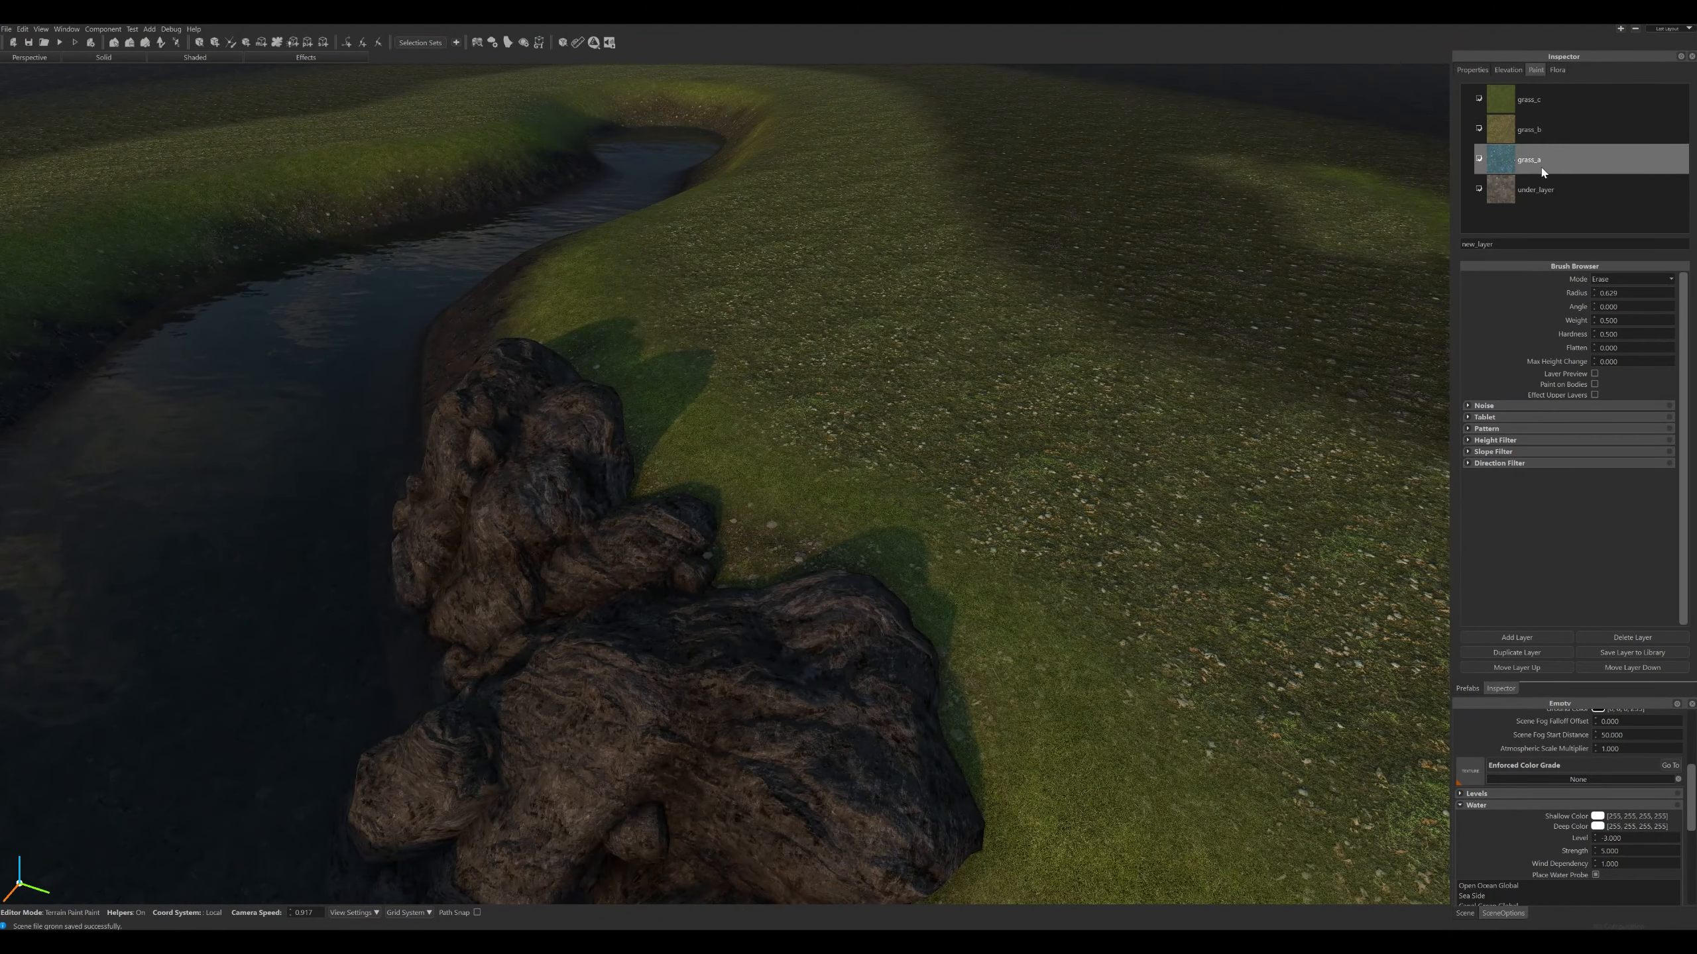
right_drag(1080, 279, 1080, 279)
double_click(1498, 163)
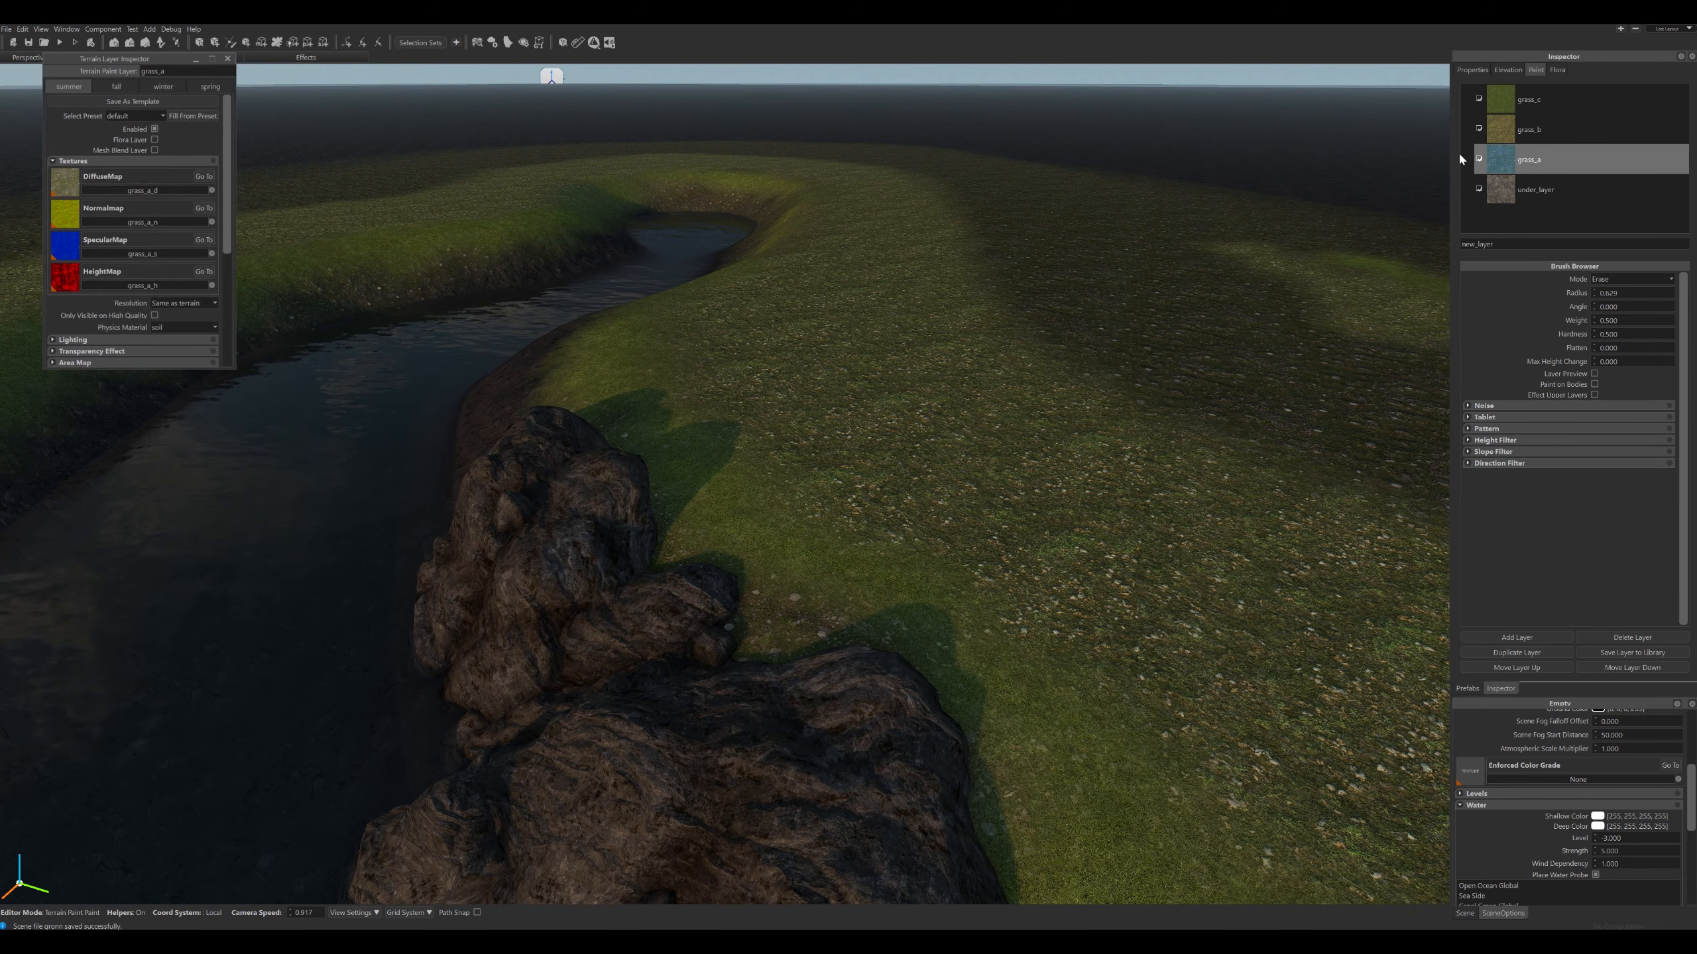
scroll(147, 311, down, 2)
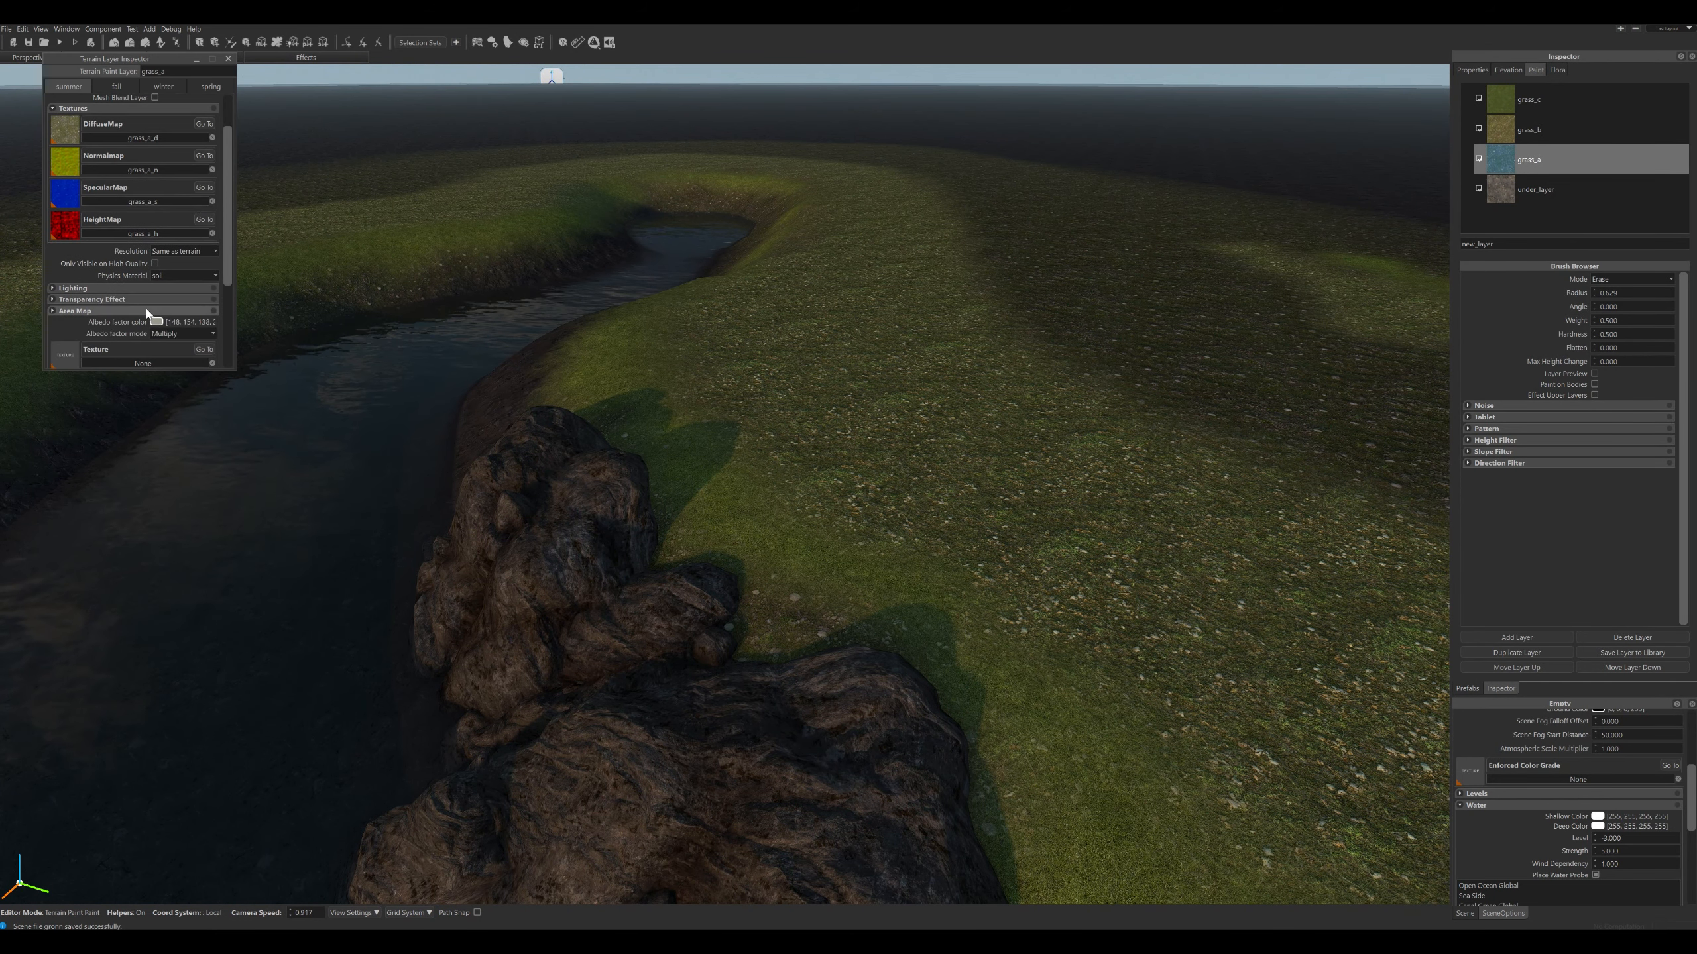
scroll(144, 308, down, 1)
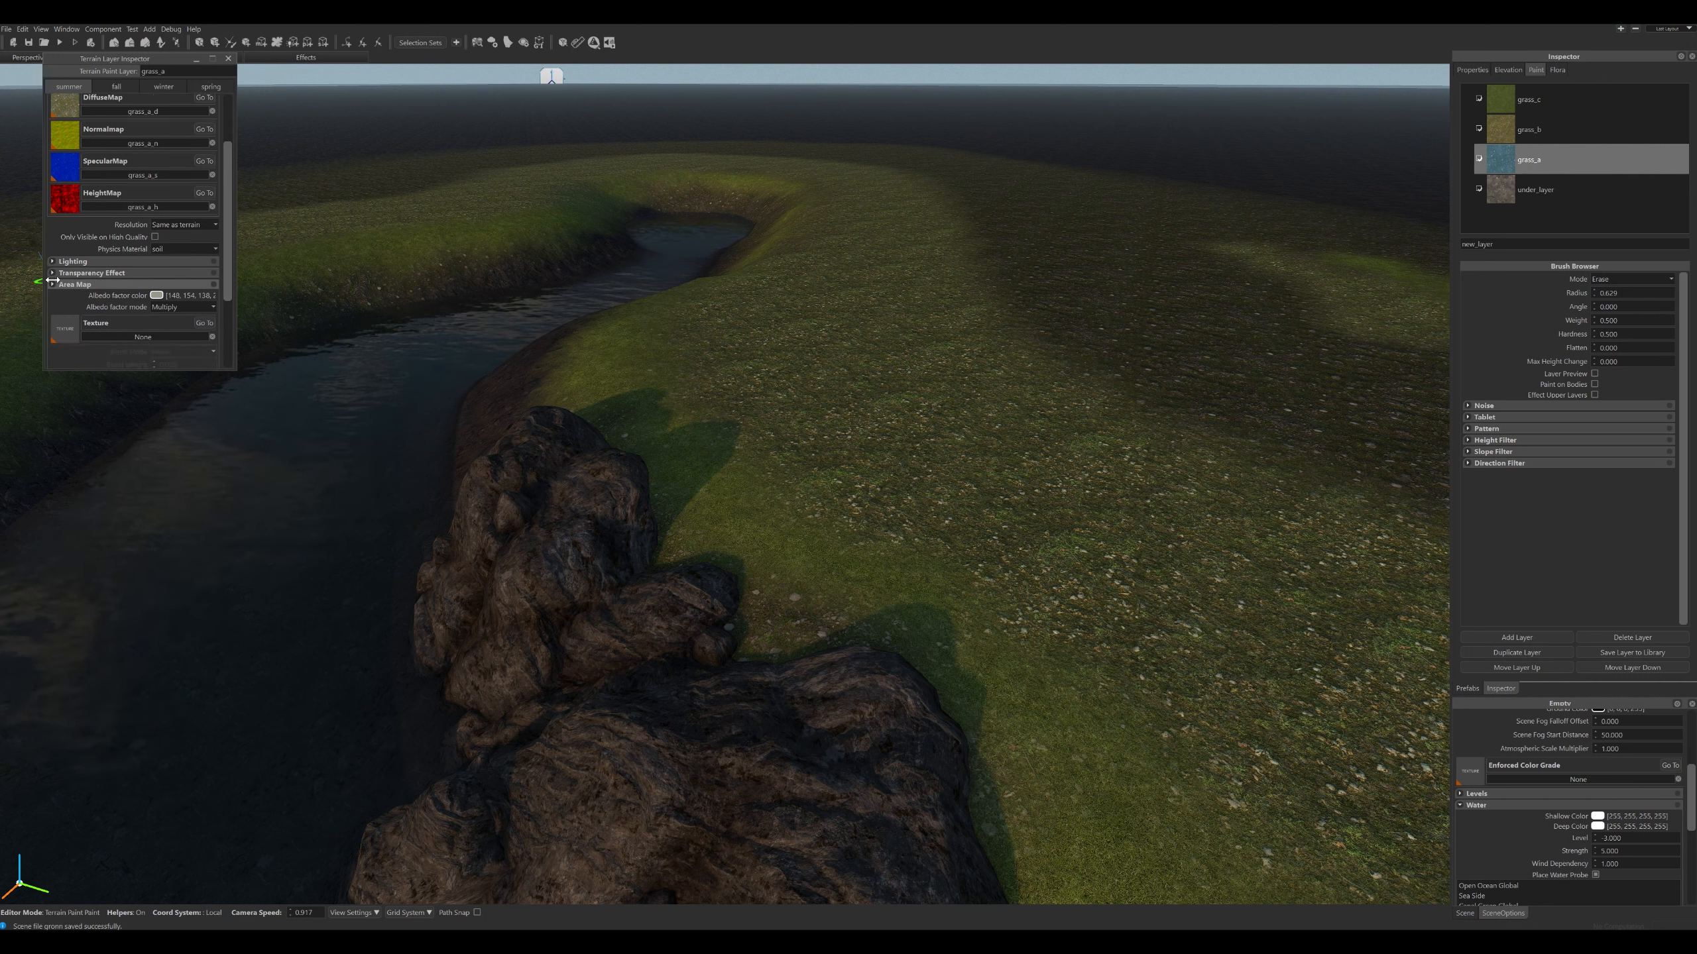
click(54, 284)
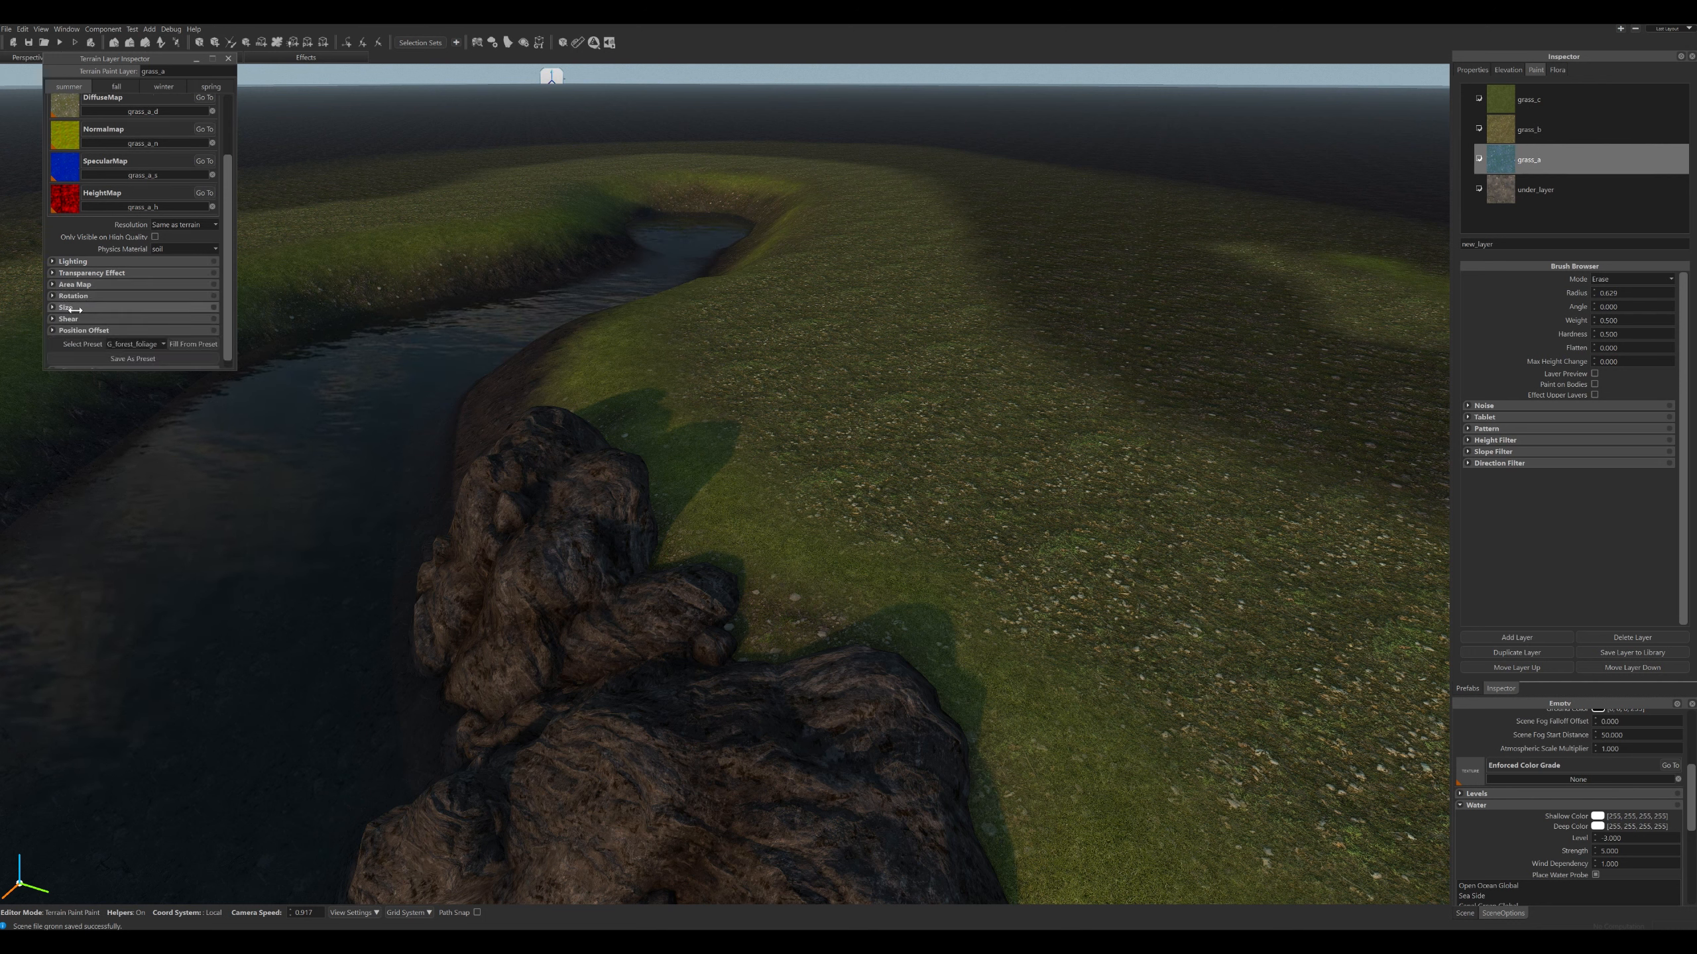
scroll(75, 310, down, 1)
click(83, 252)
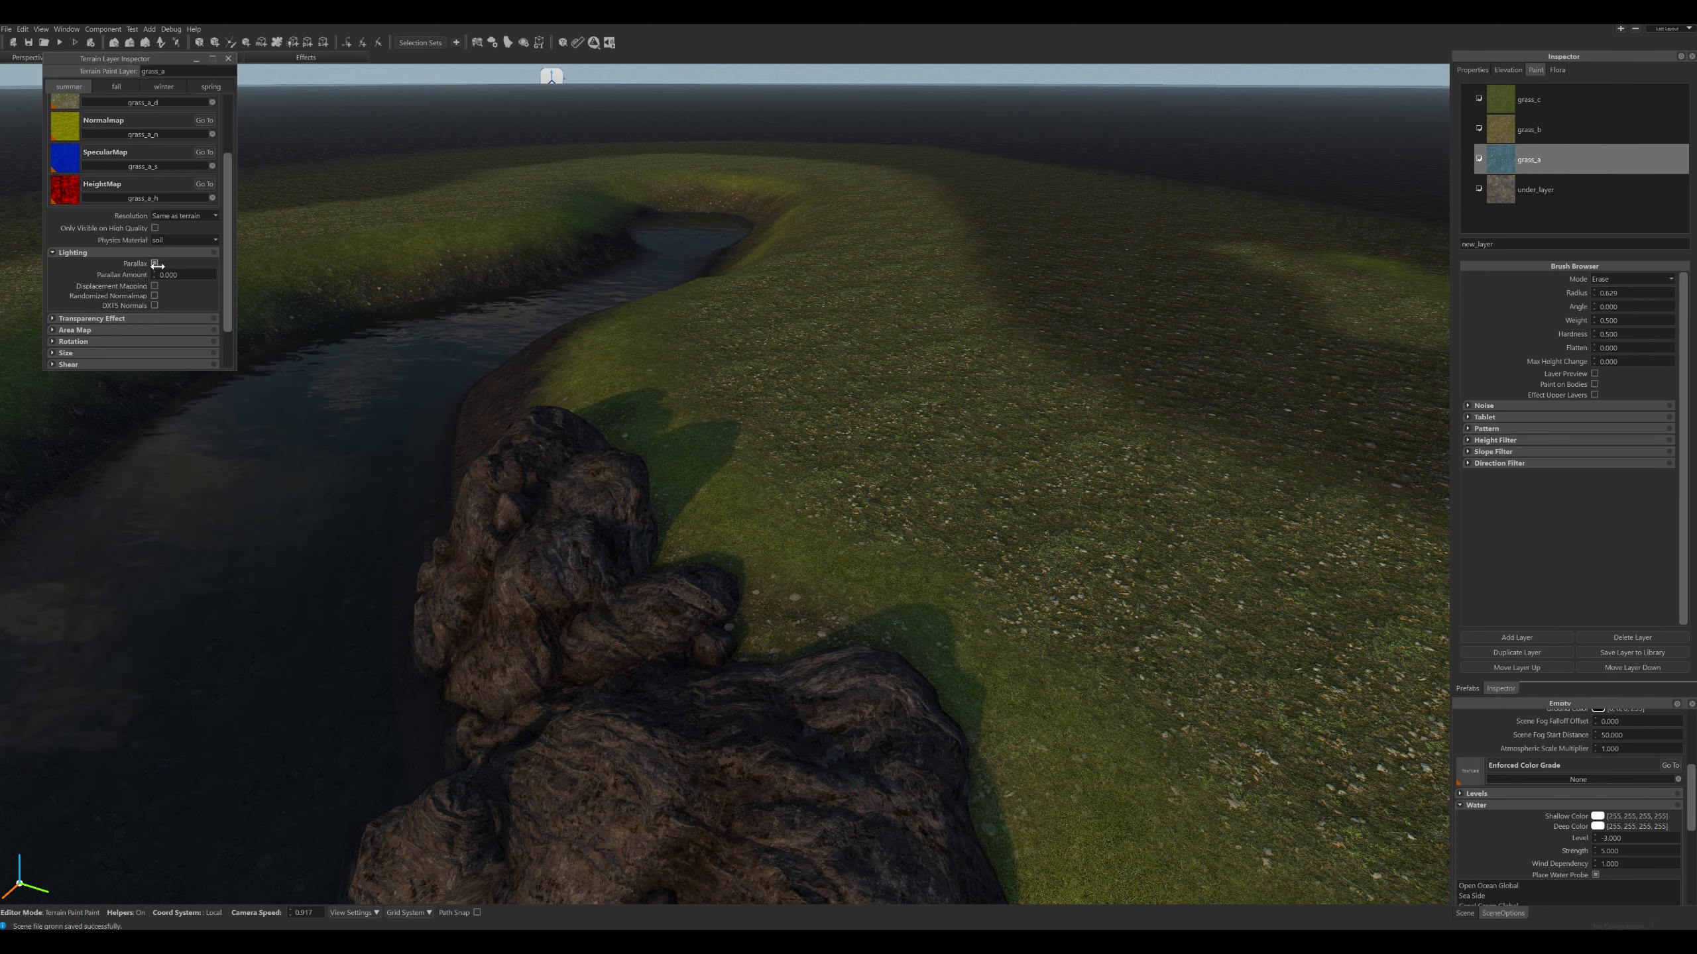
Reopen the grass_a layer's lighting settings with the stony grass ground in close, low view.
key(w)
right_drag(668, 361, 669, 361)
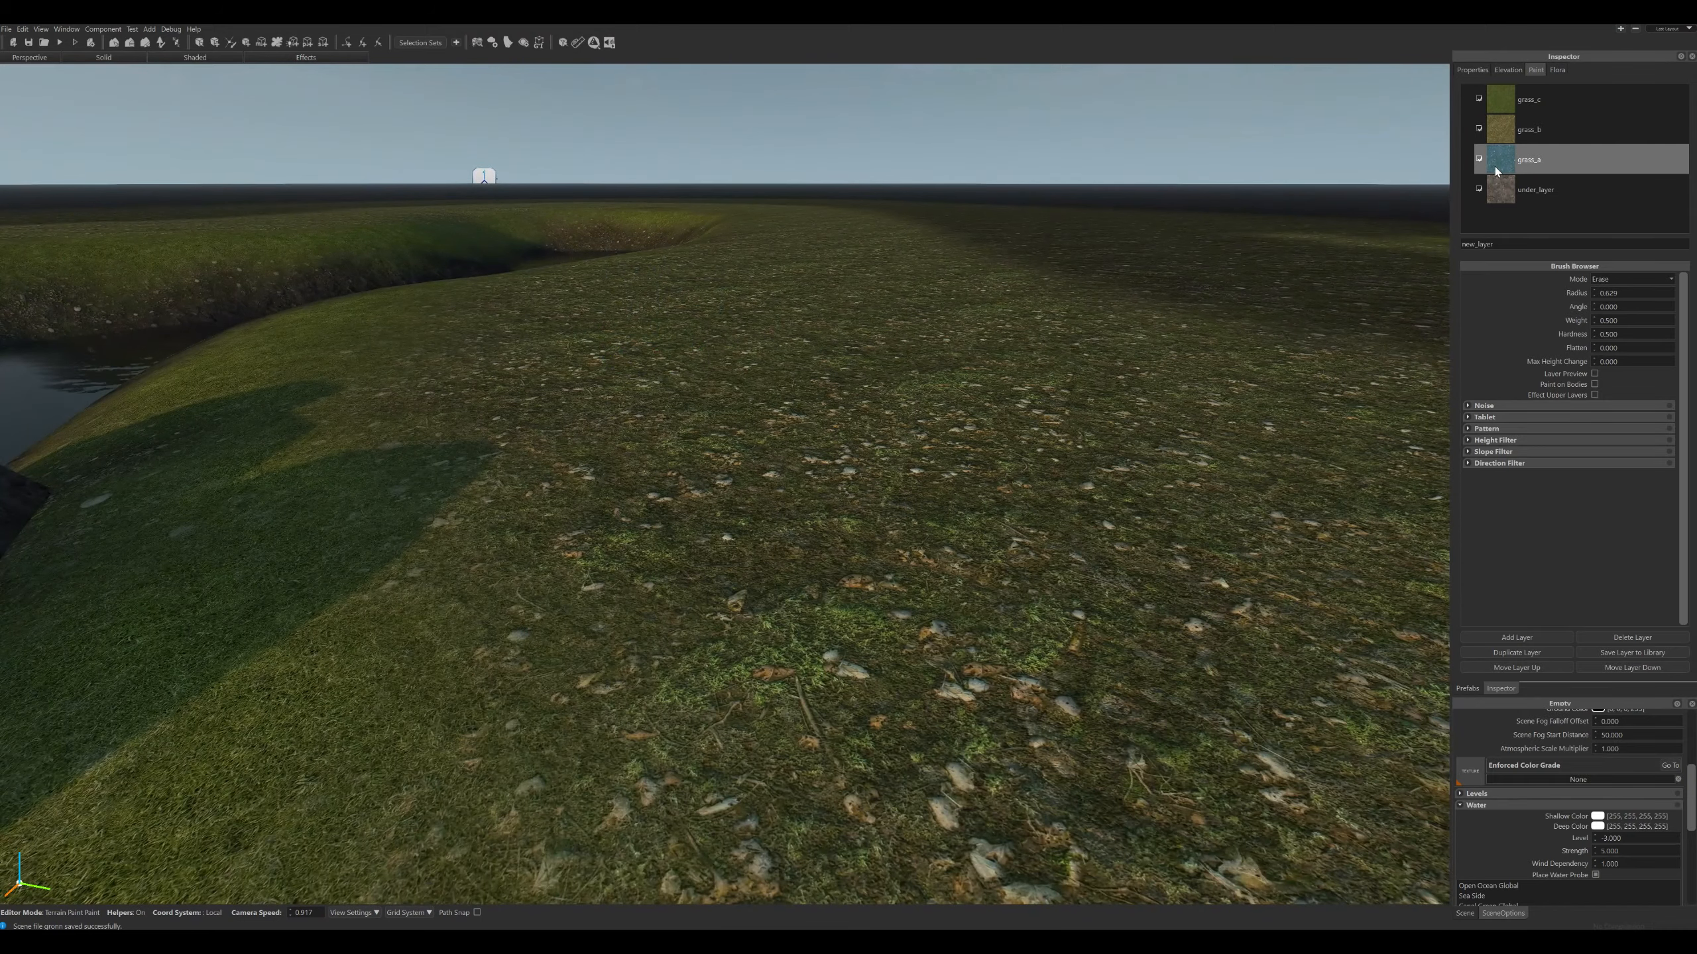
right_drag(1336, 227, 1337, 227)
key(w)
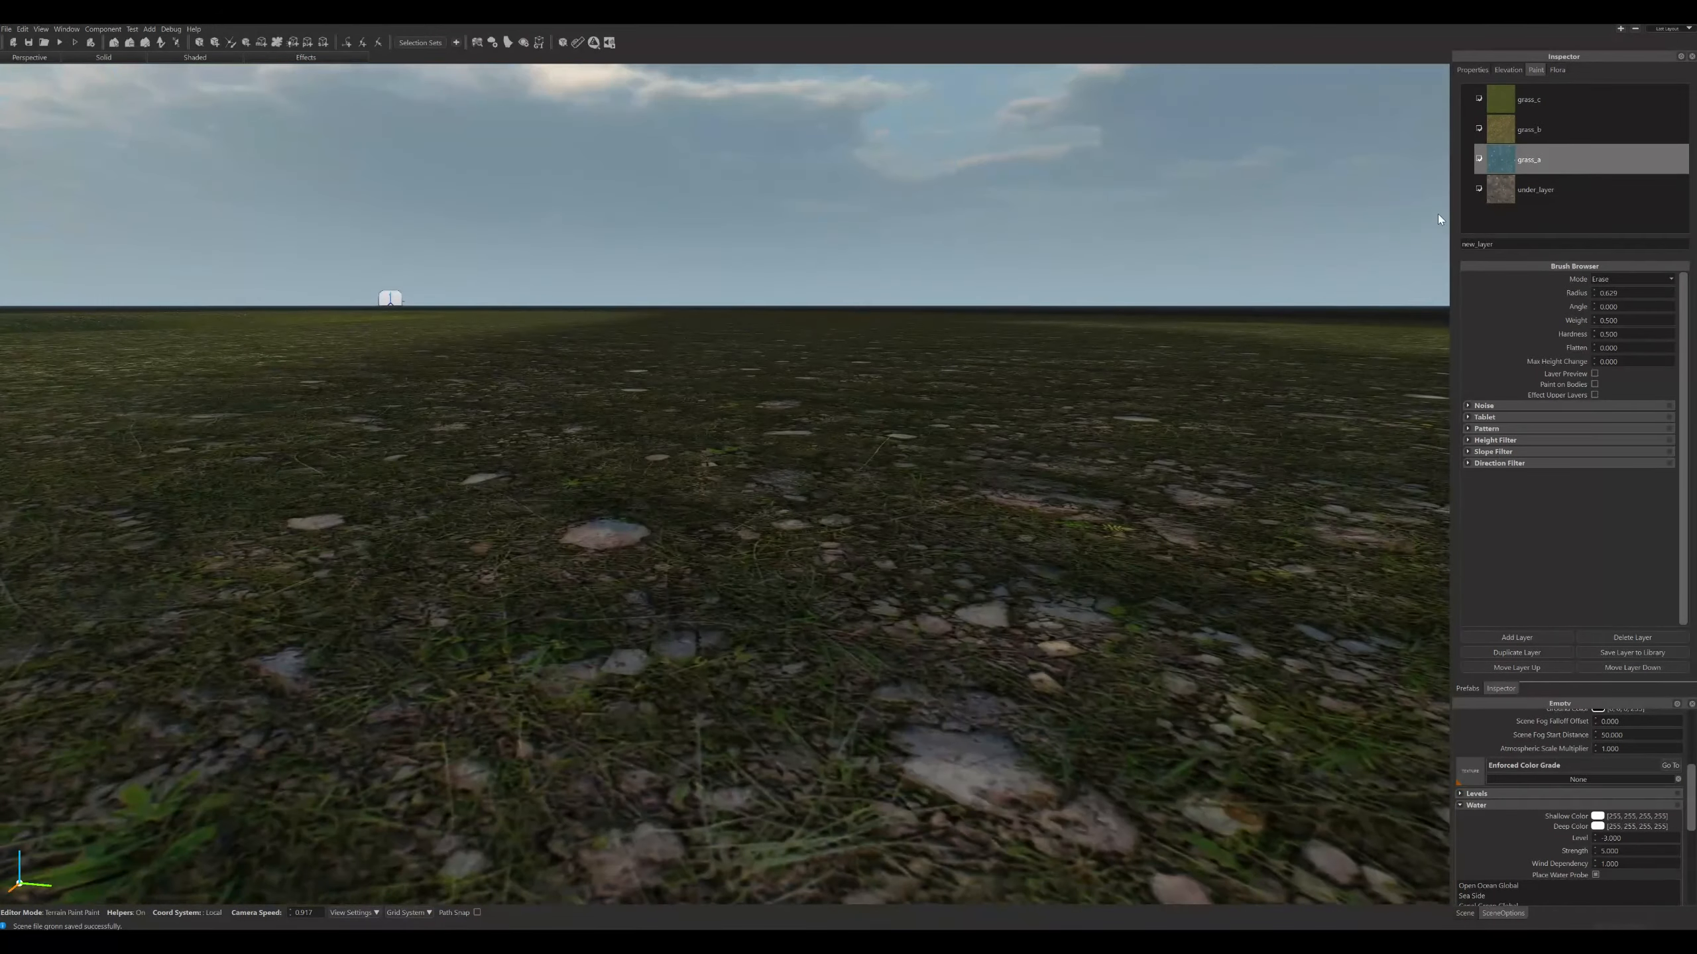
double_click(1506, 159)
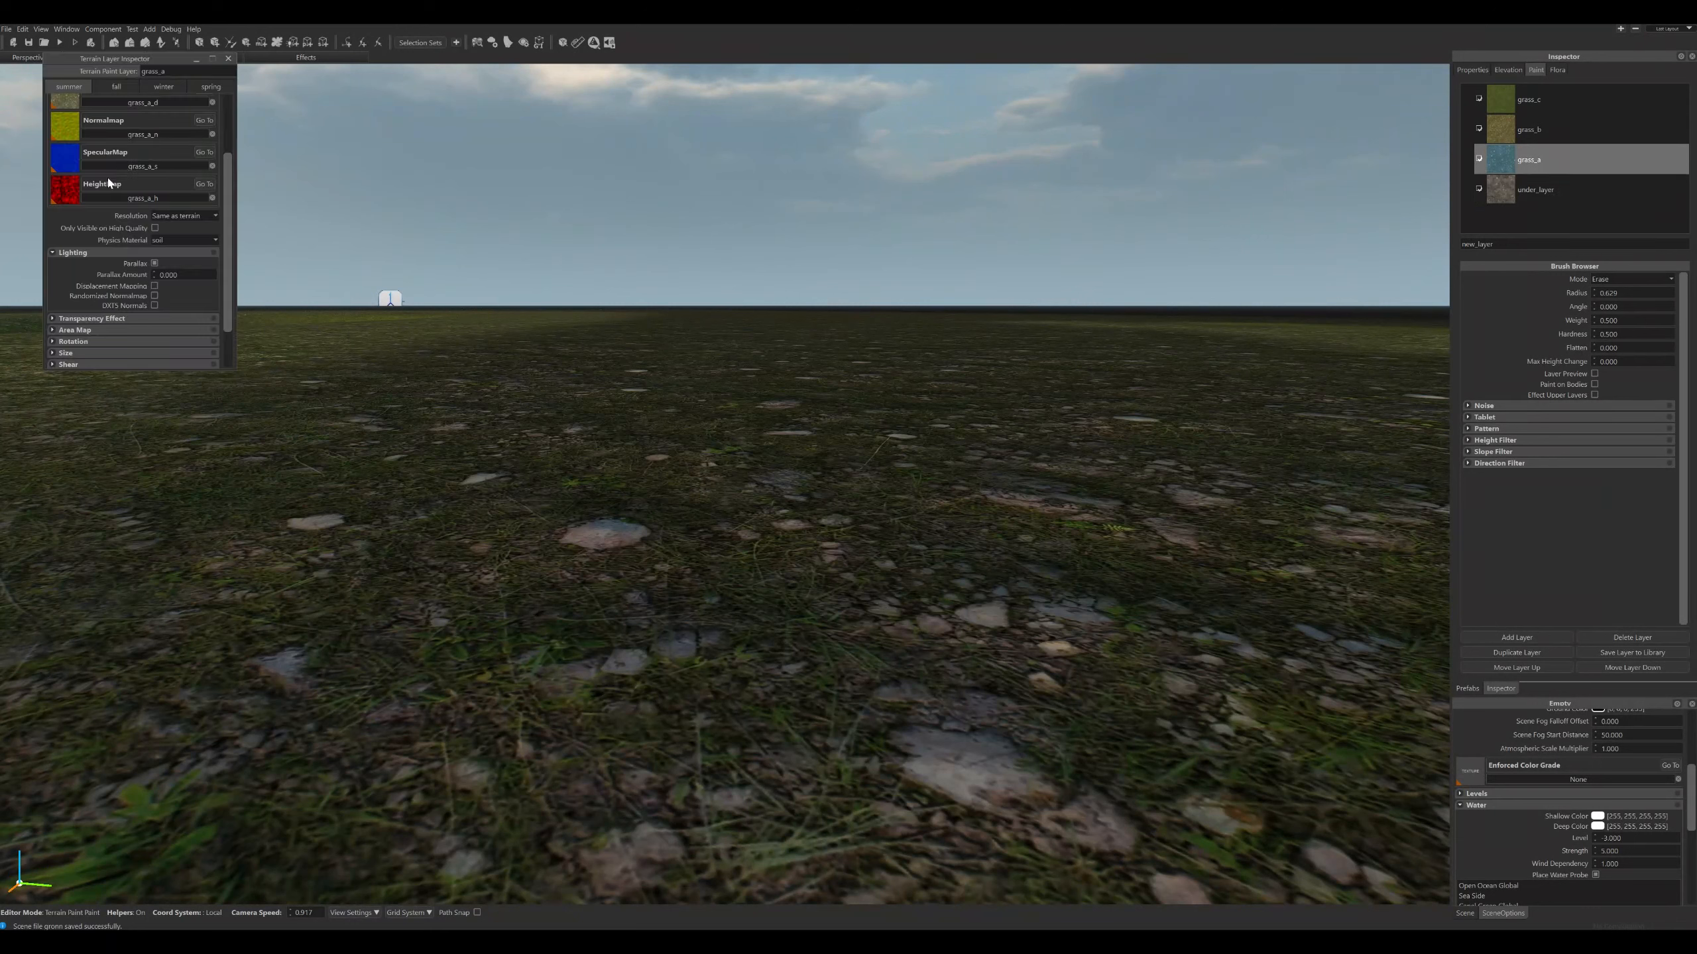
scroll(120, 195, up, 2)
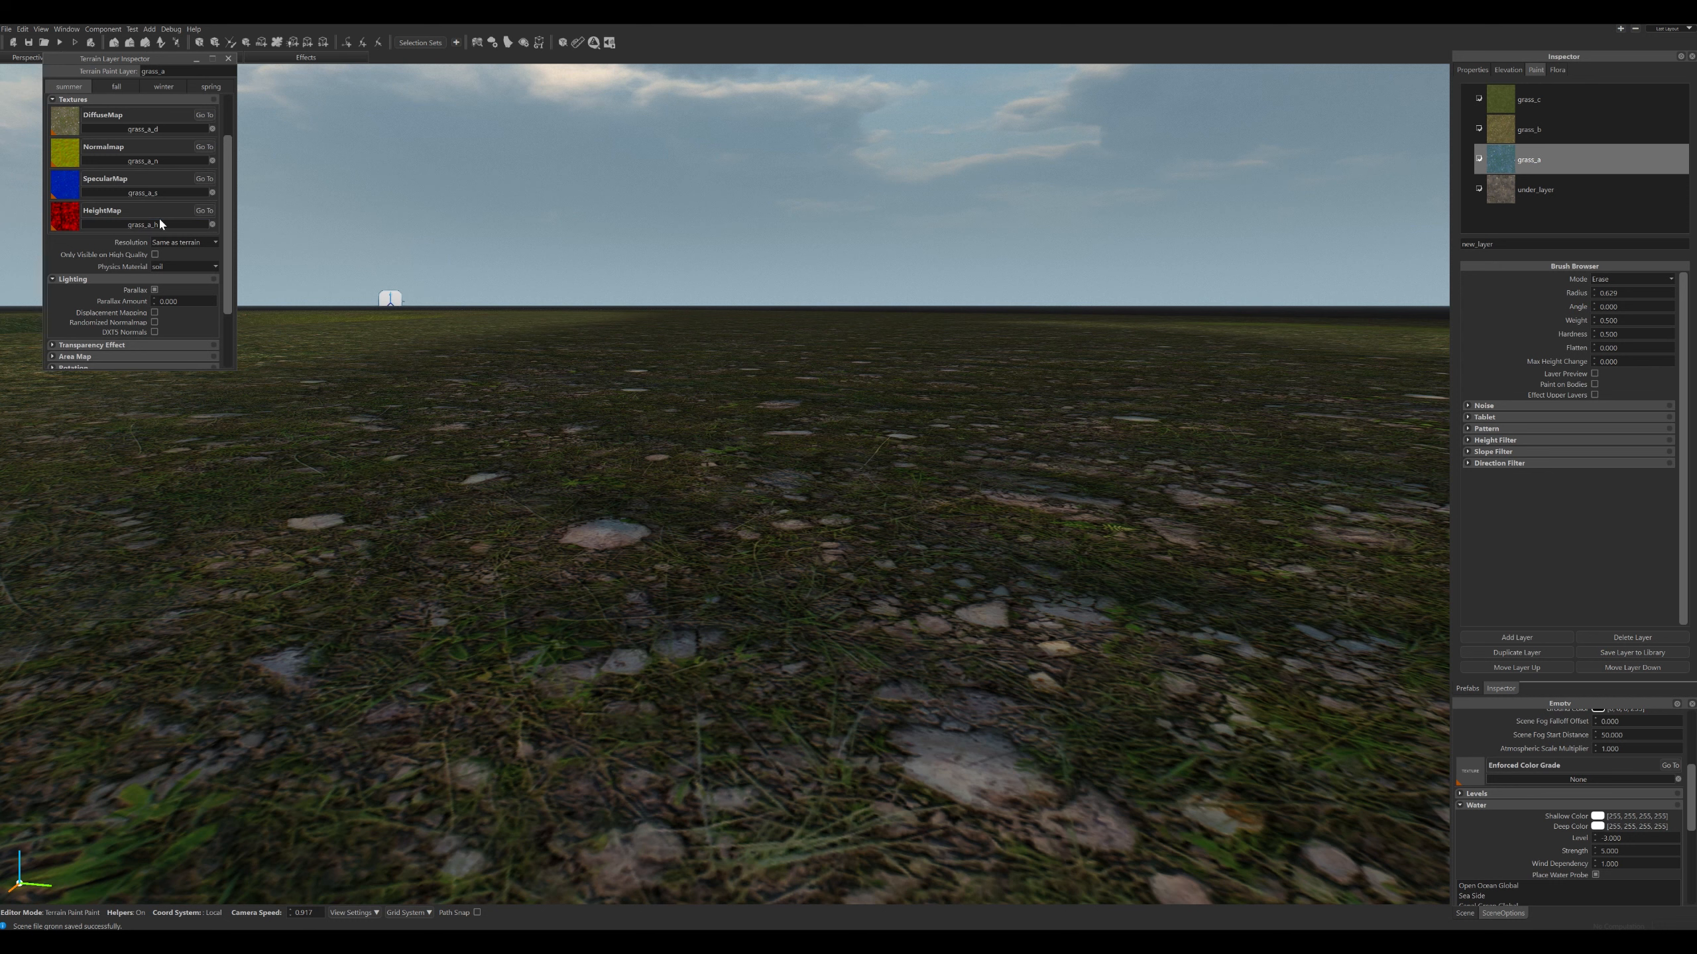
scroll(154, 234, down, 2)
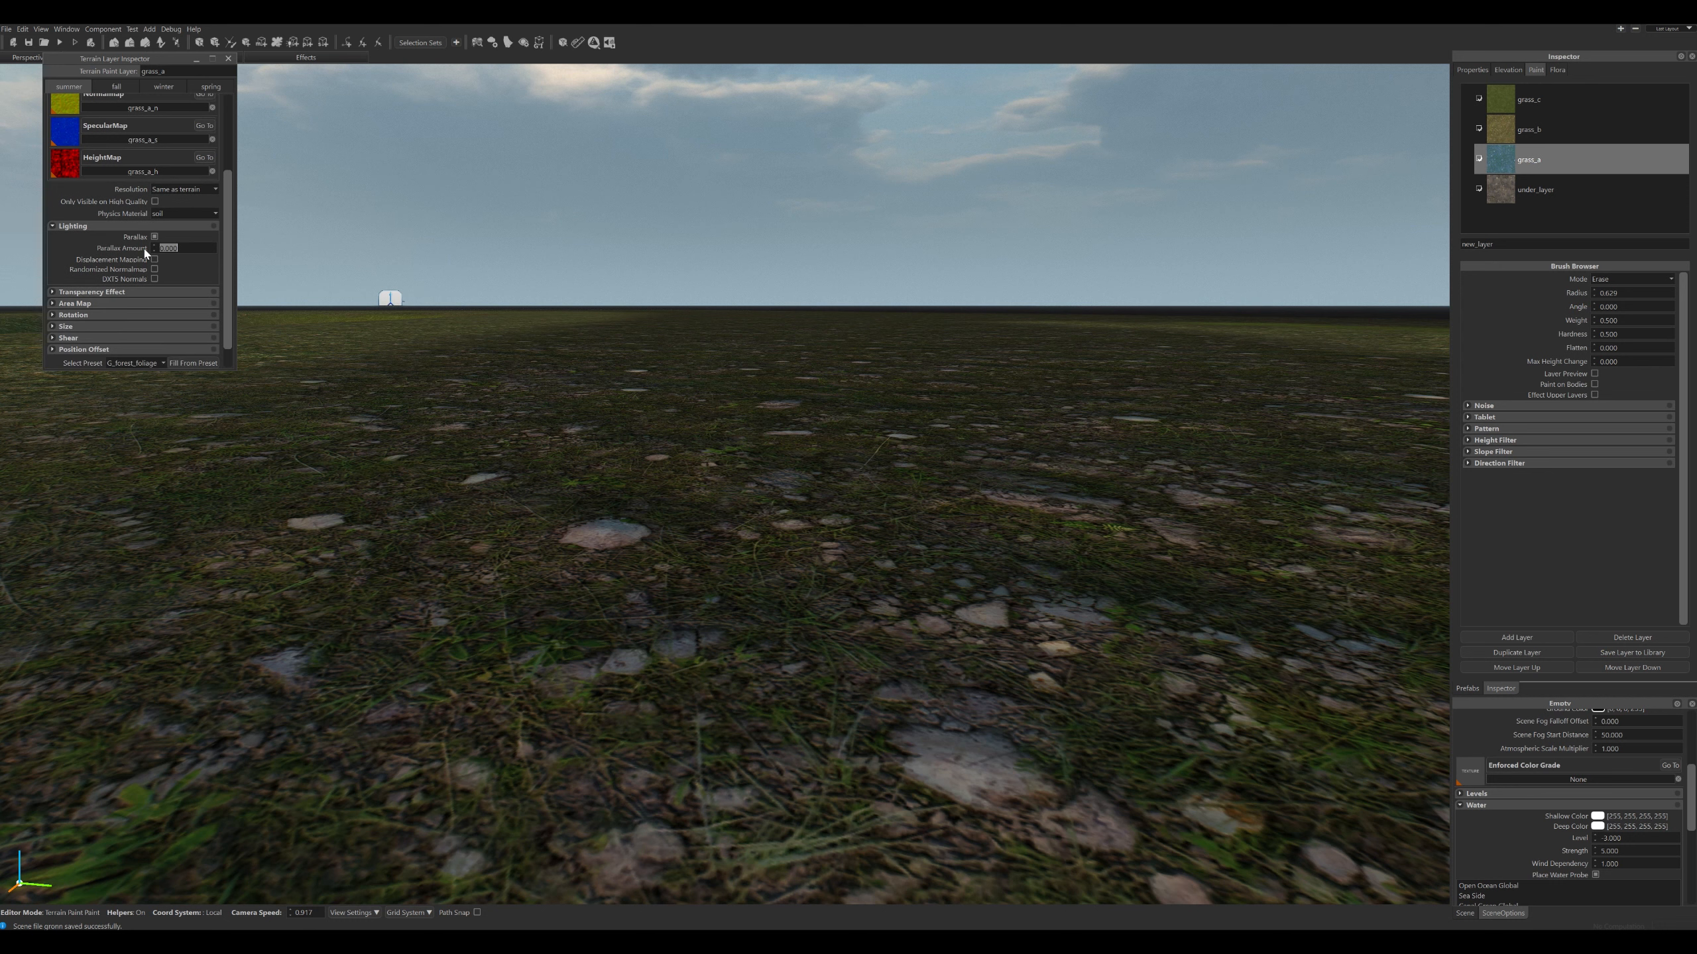
Try parallax amounts of 1 and 0.1, followed by a much smaller one, on the grass_a layer.
text(1)
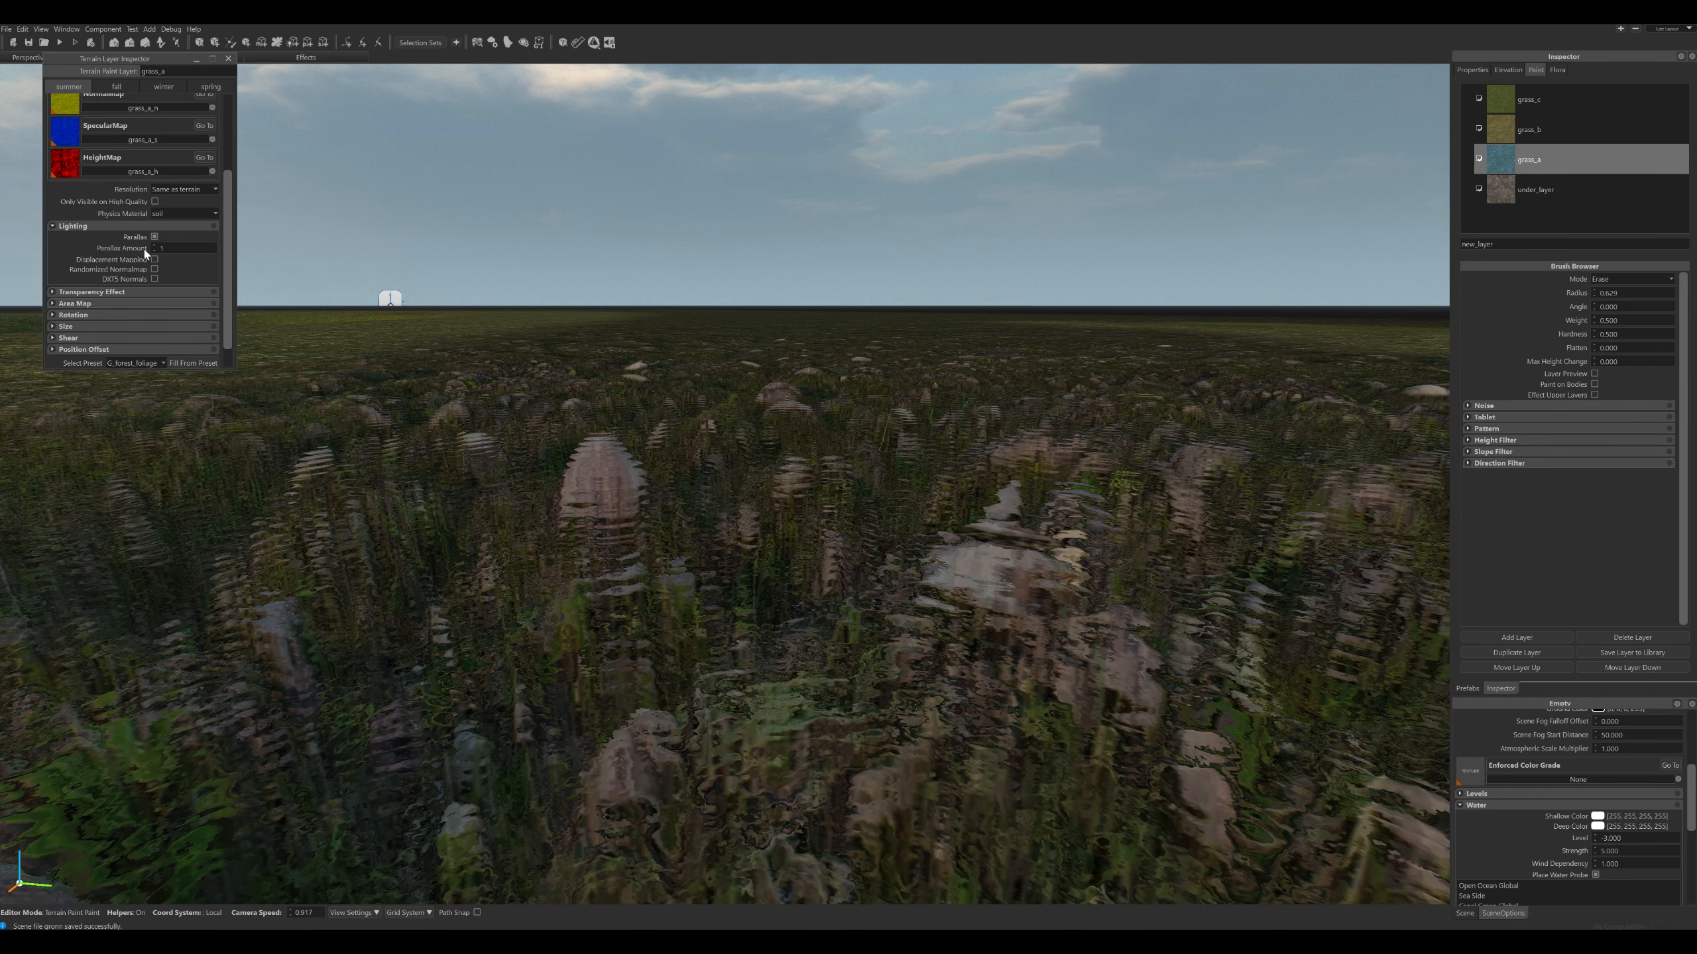
text(0)
key(BackSpace)
key(BackSpace)
text(0.1)
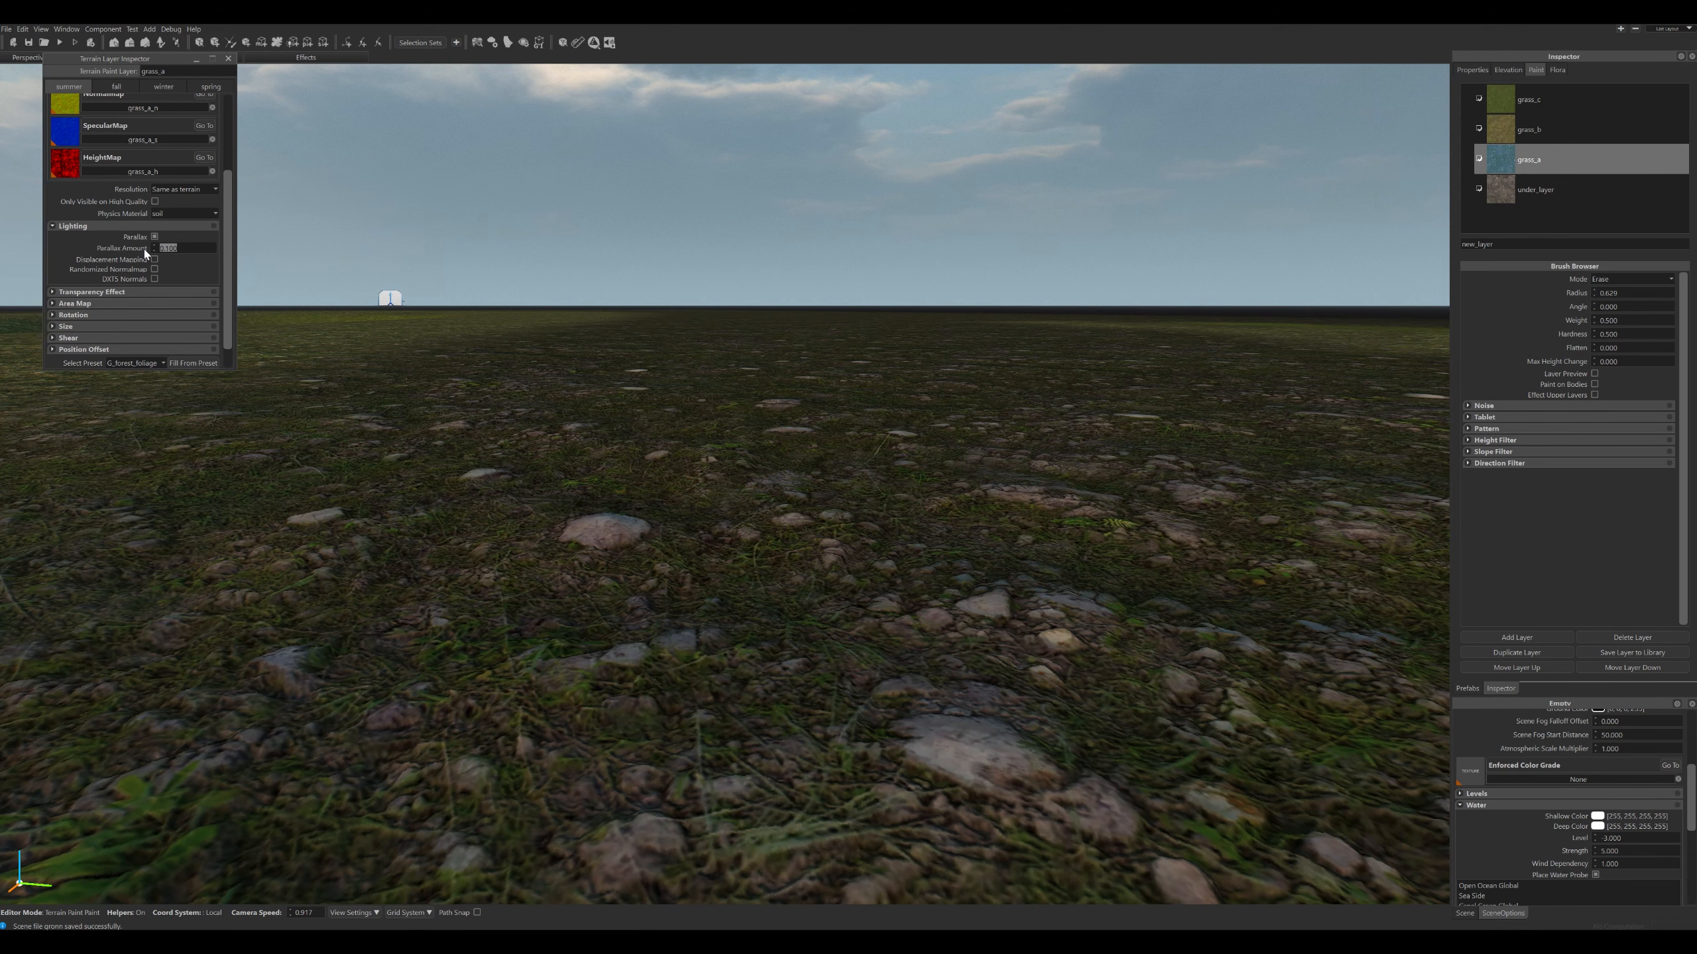
key(Return)
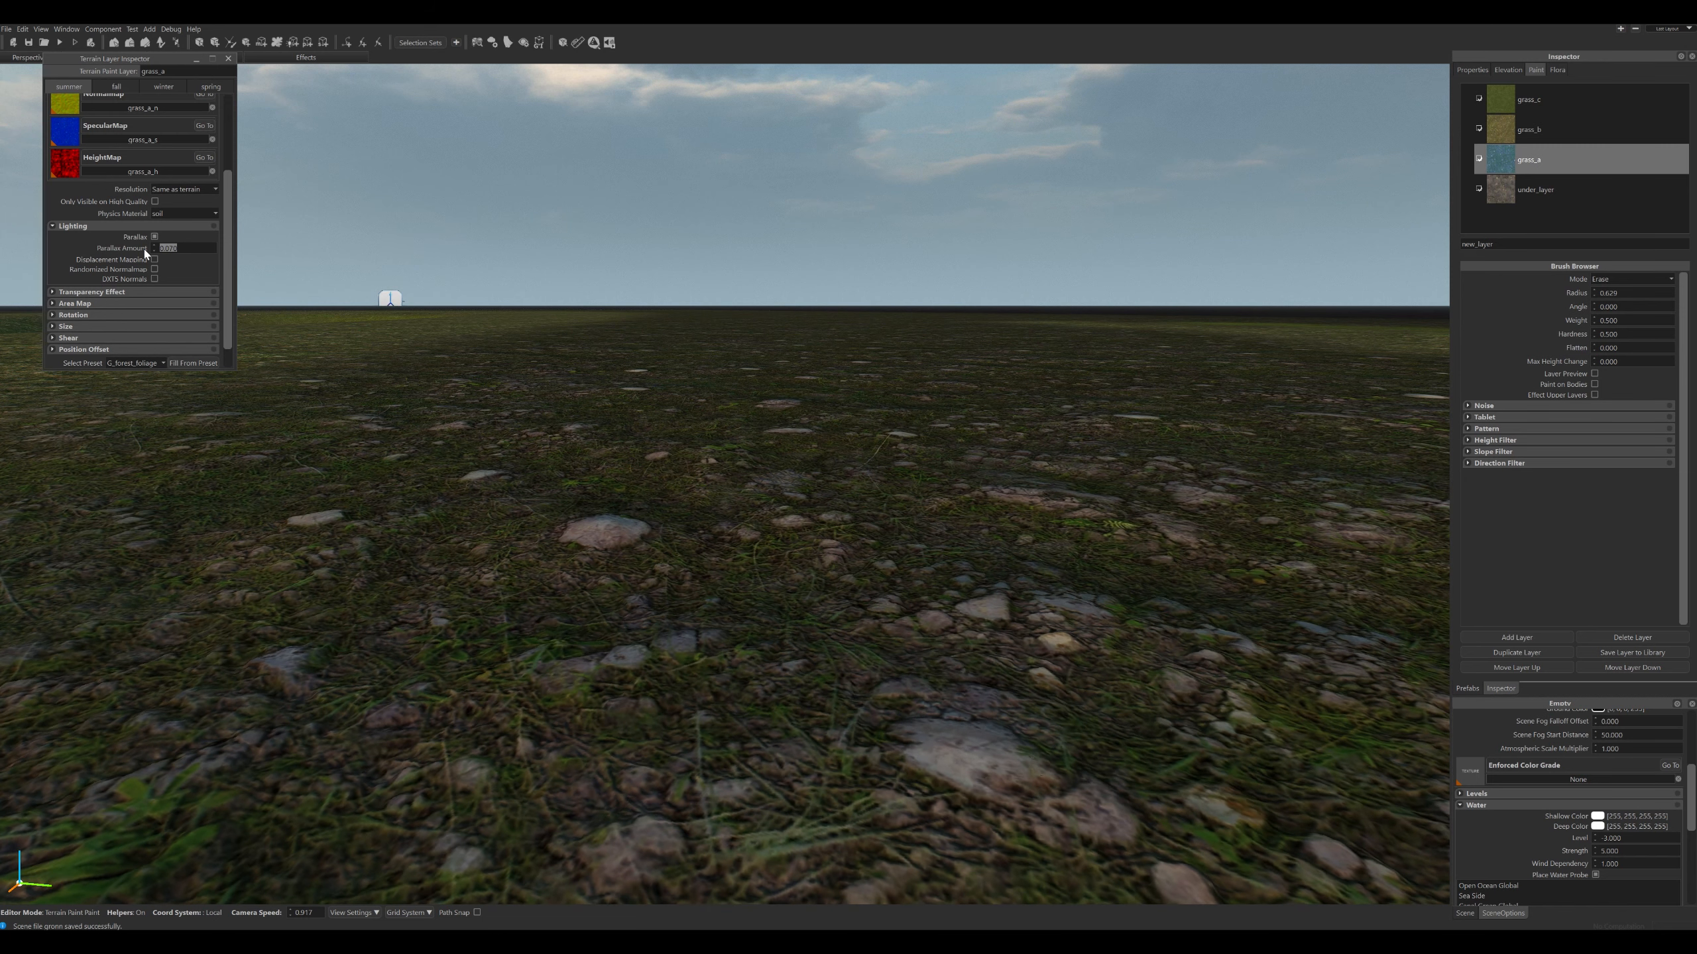
text(-0.01)
key(Return)
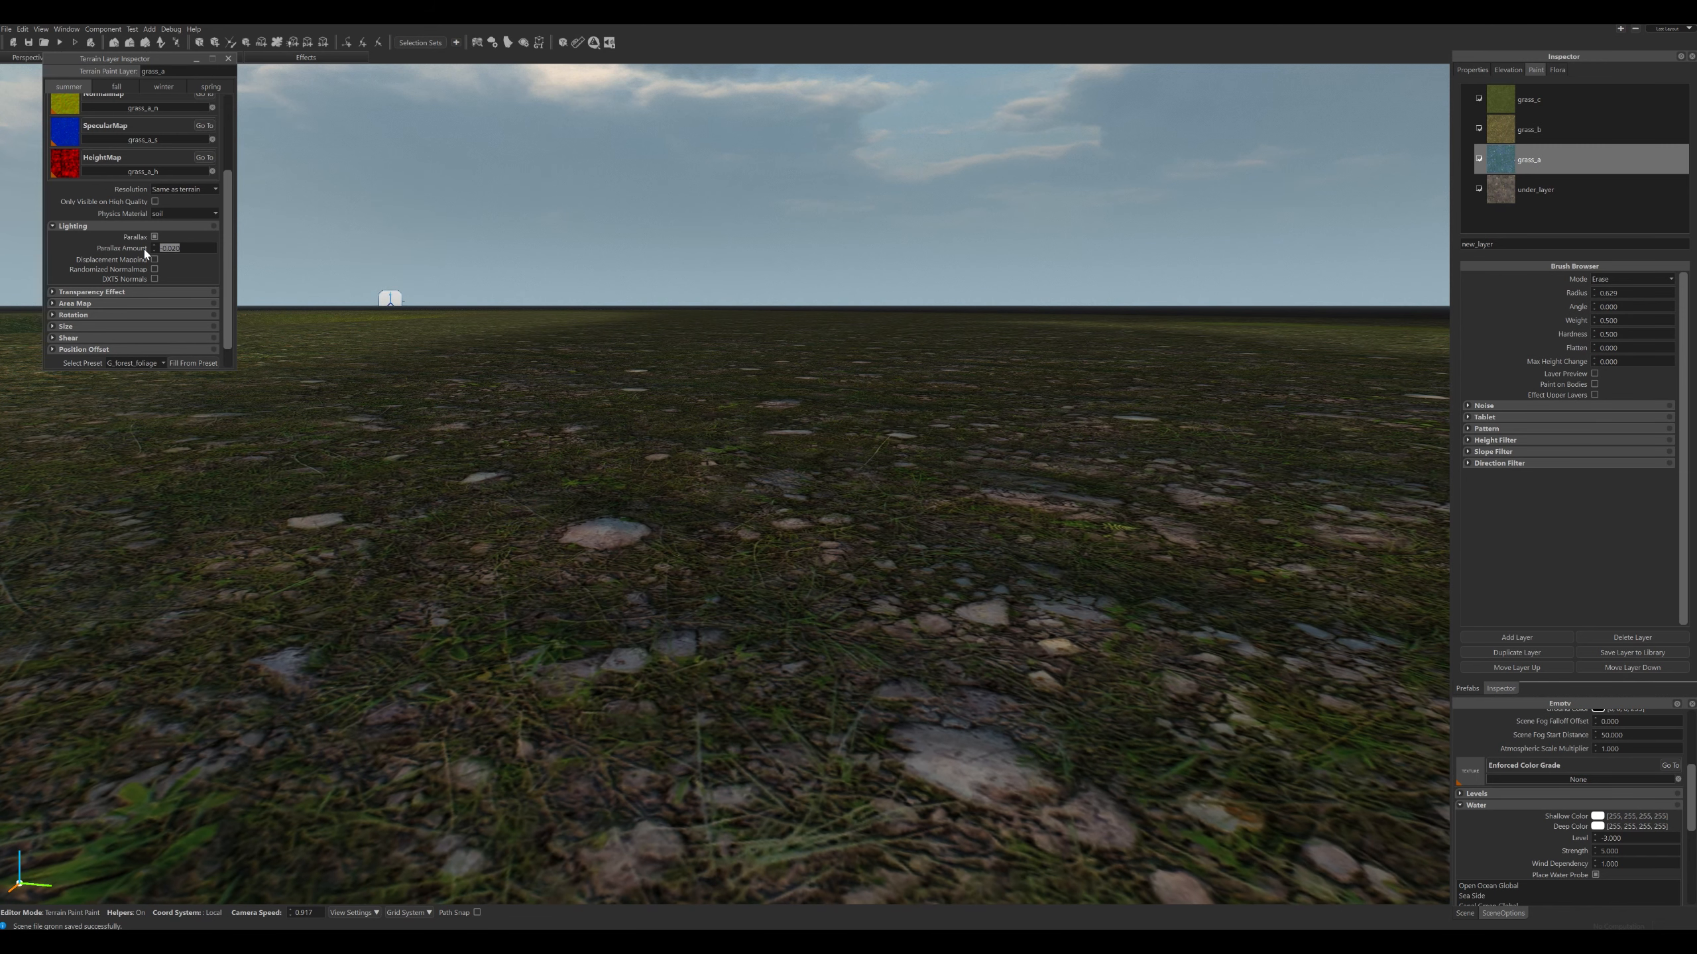
Set the grass_a layer's parallax amount to 0.04 and check the ground relief from several directions.
text(0.04)
key(Return)
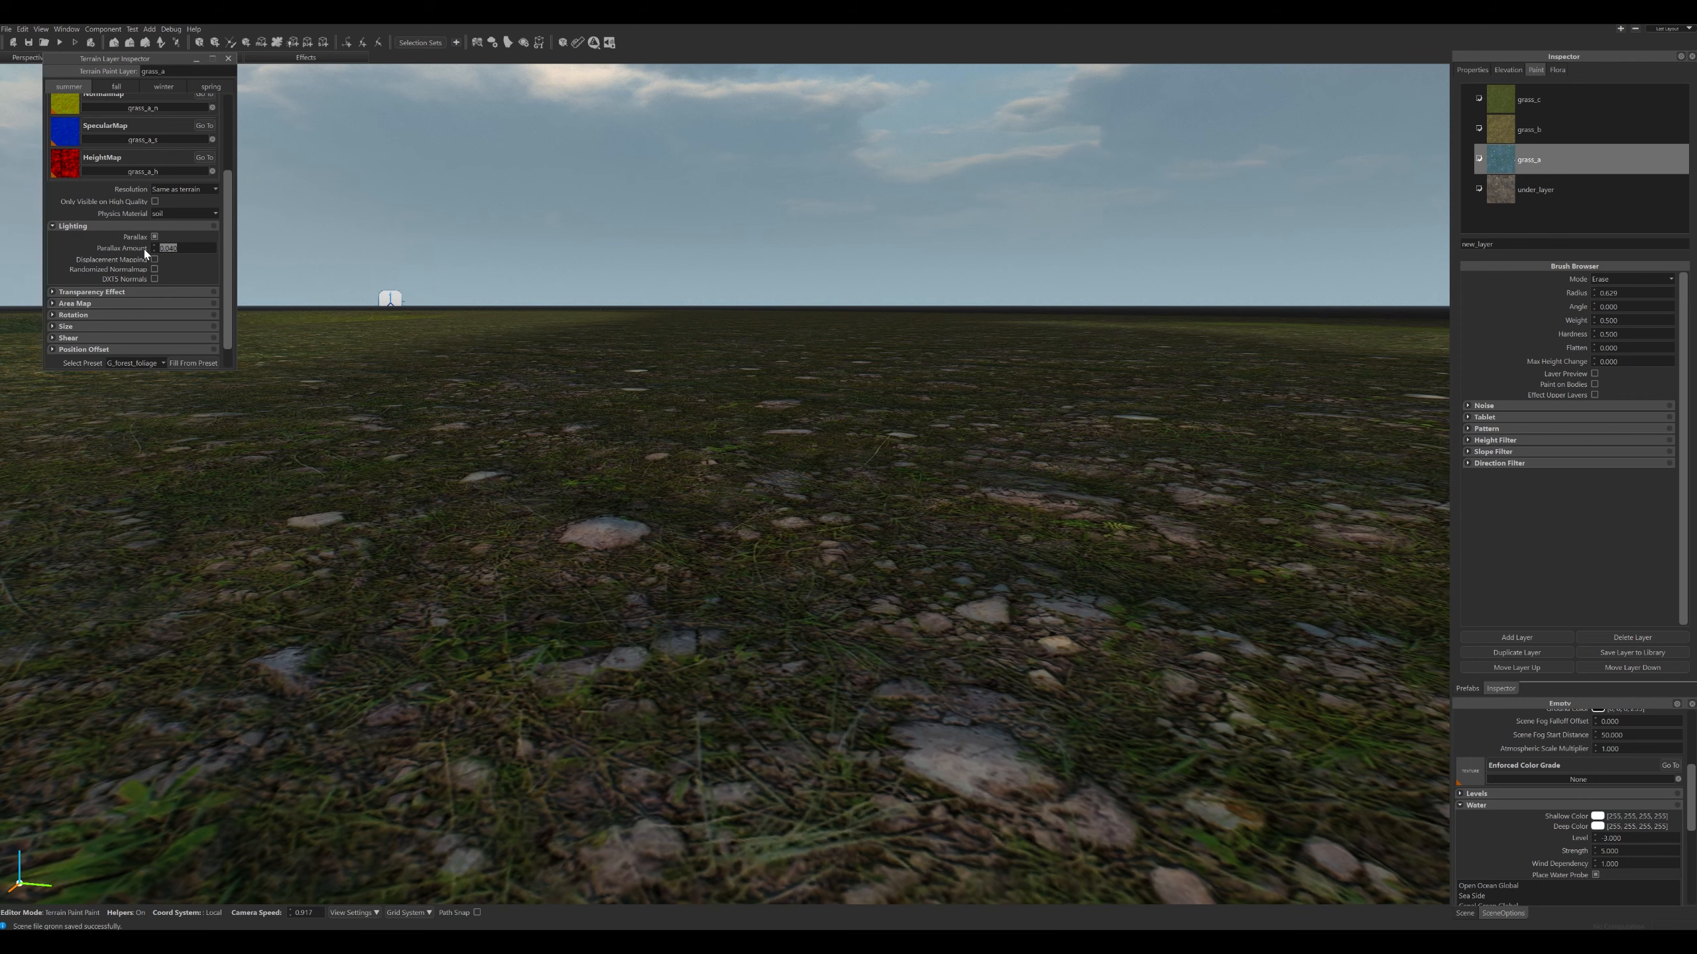
right_drag(773, 334, 882, 399)
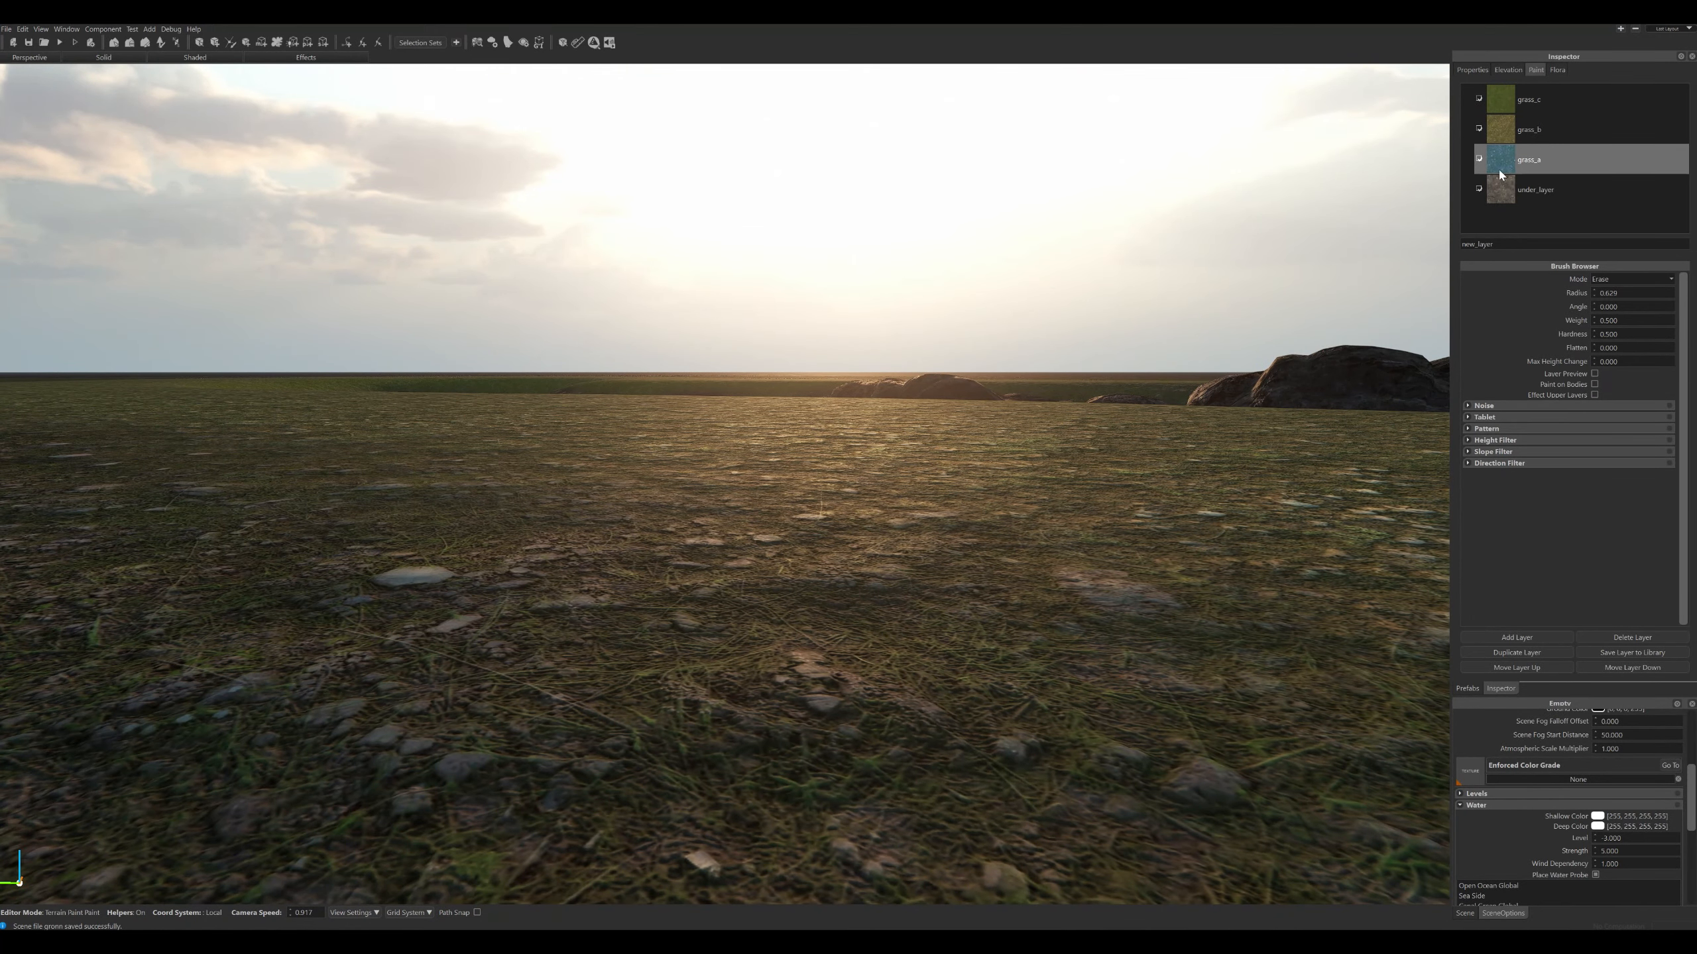
mouse_move(995, 414)
right_down()
mouse_move(1014, 424)
mouse_move(970, 436)
right_up()
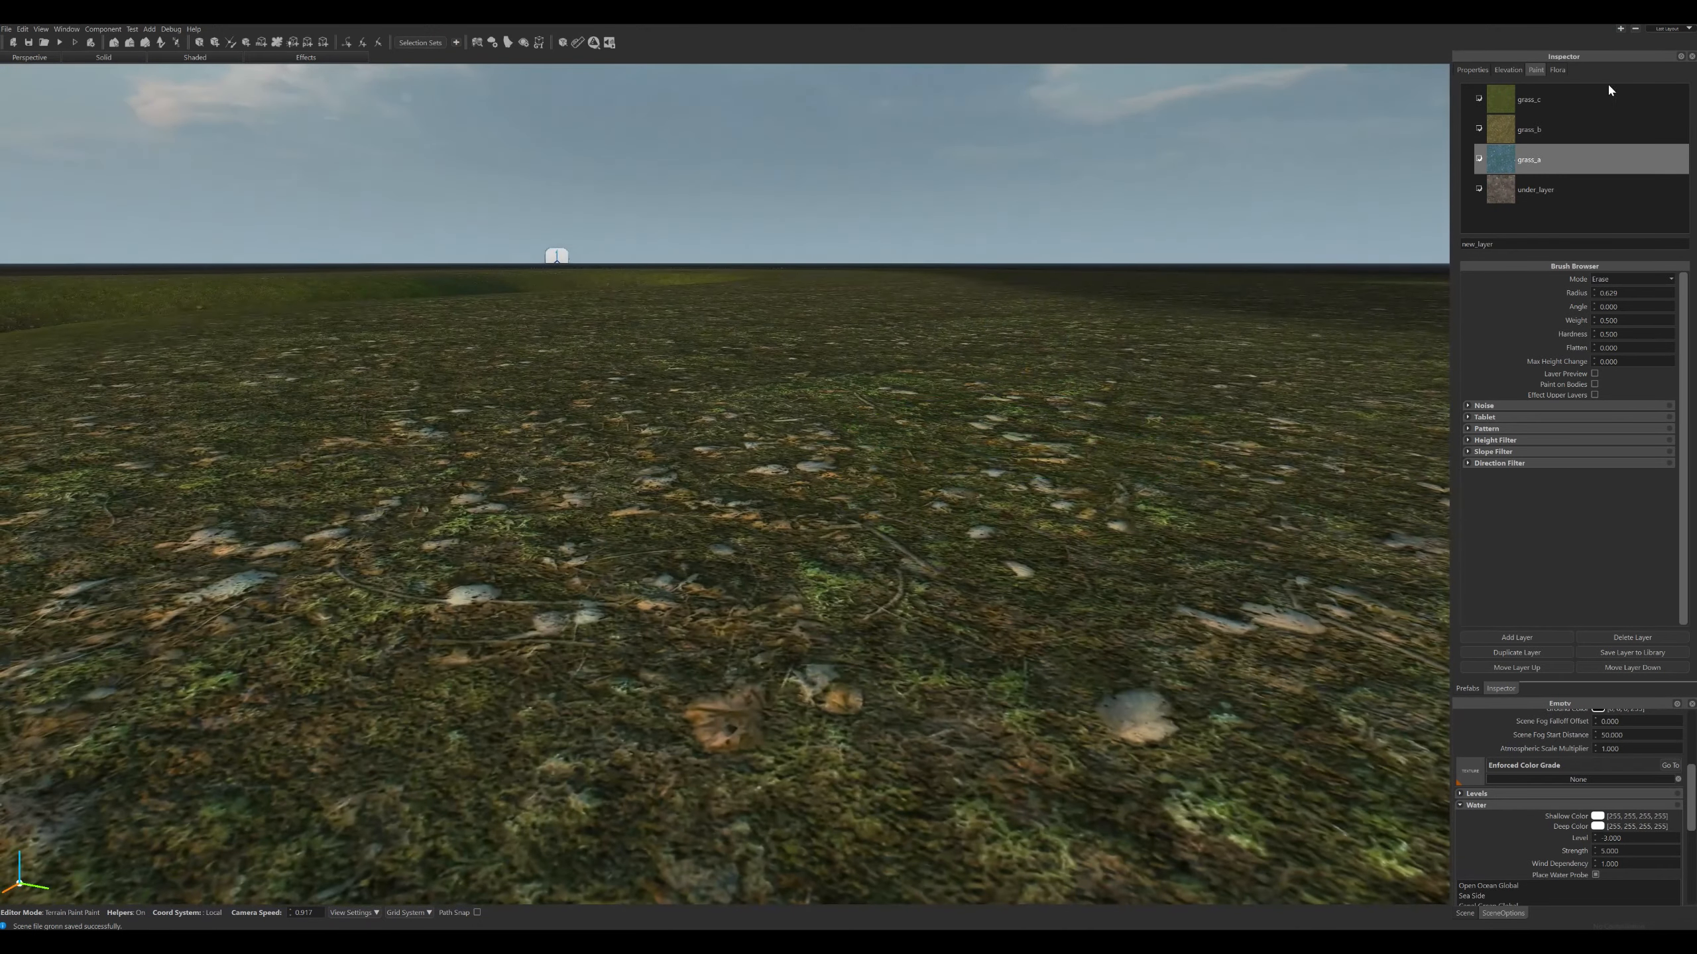
Enable Parallax on the grass_b layer and raise its parallax amount slightly, leaving its albedo factor color alone.
click(1499, 136)
double_click(1499, 136)
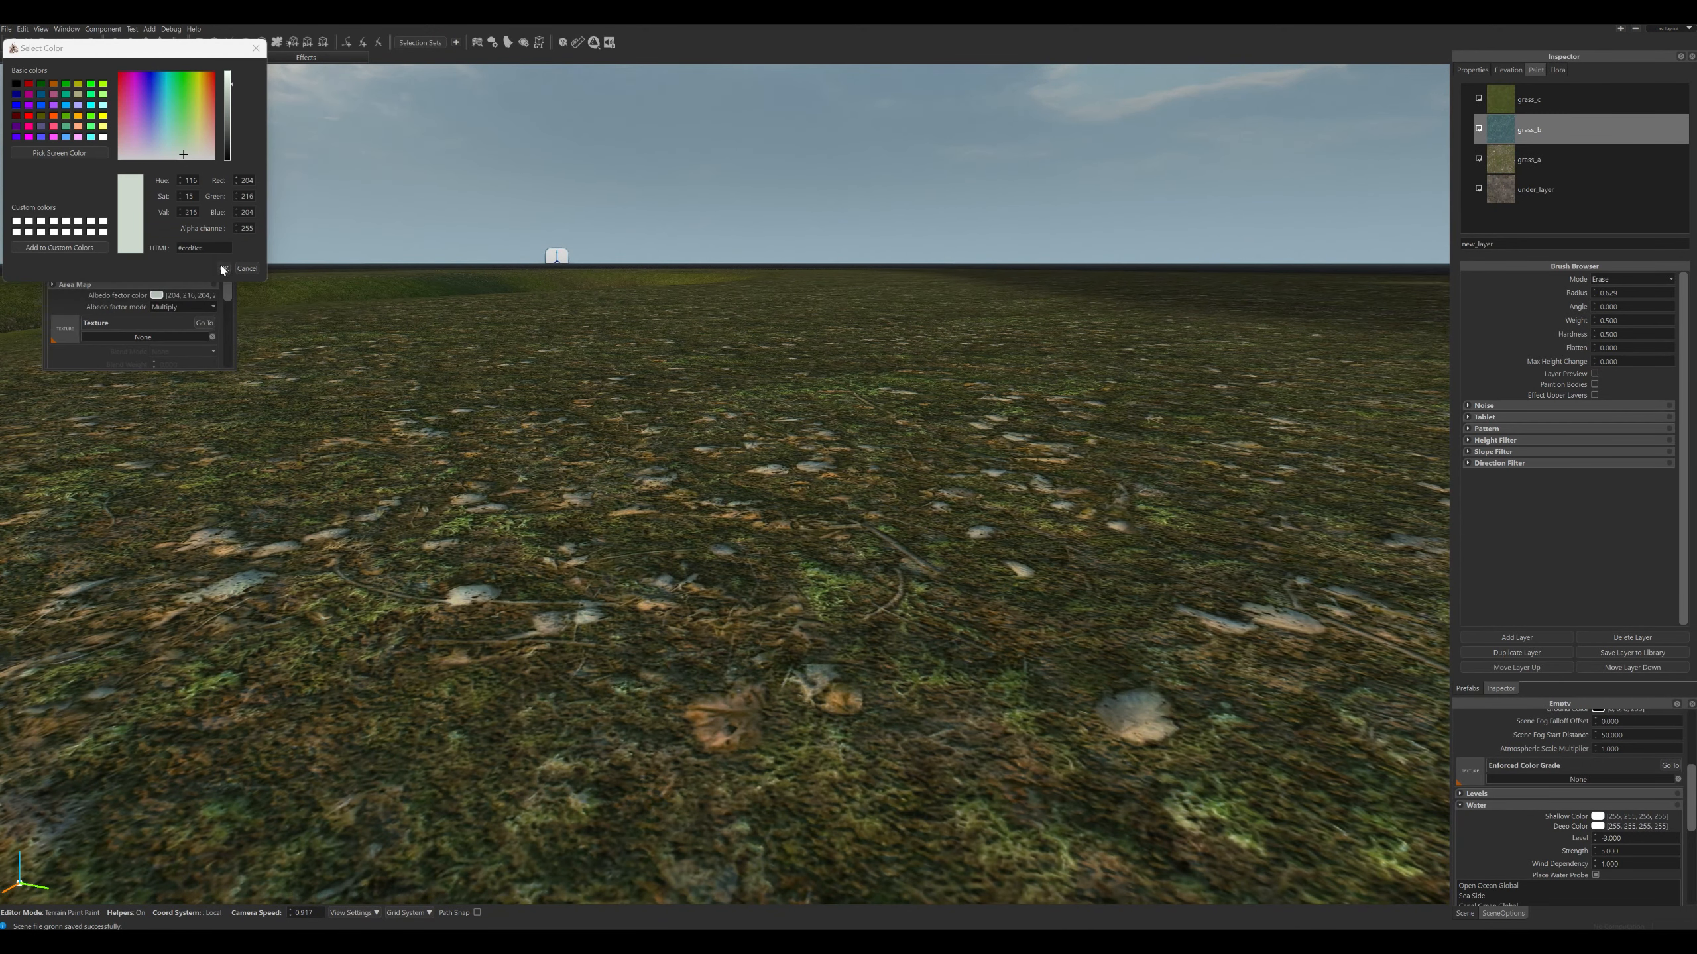
click(247, 268)
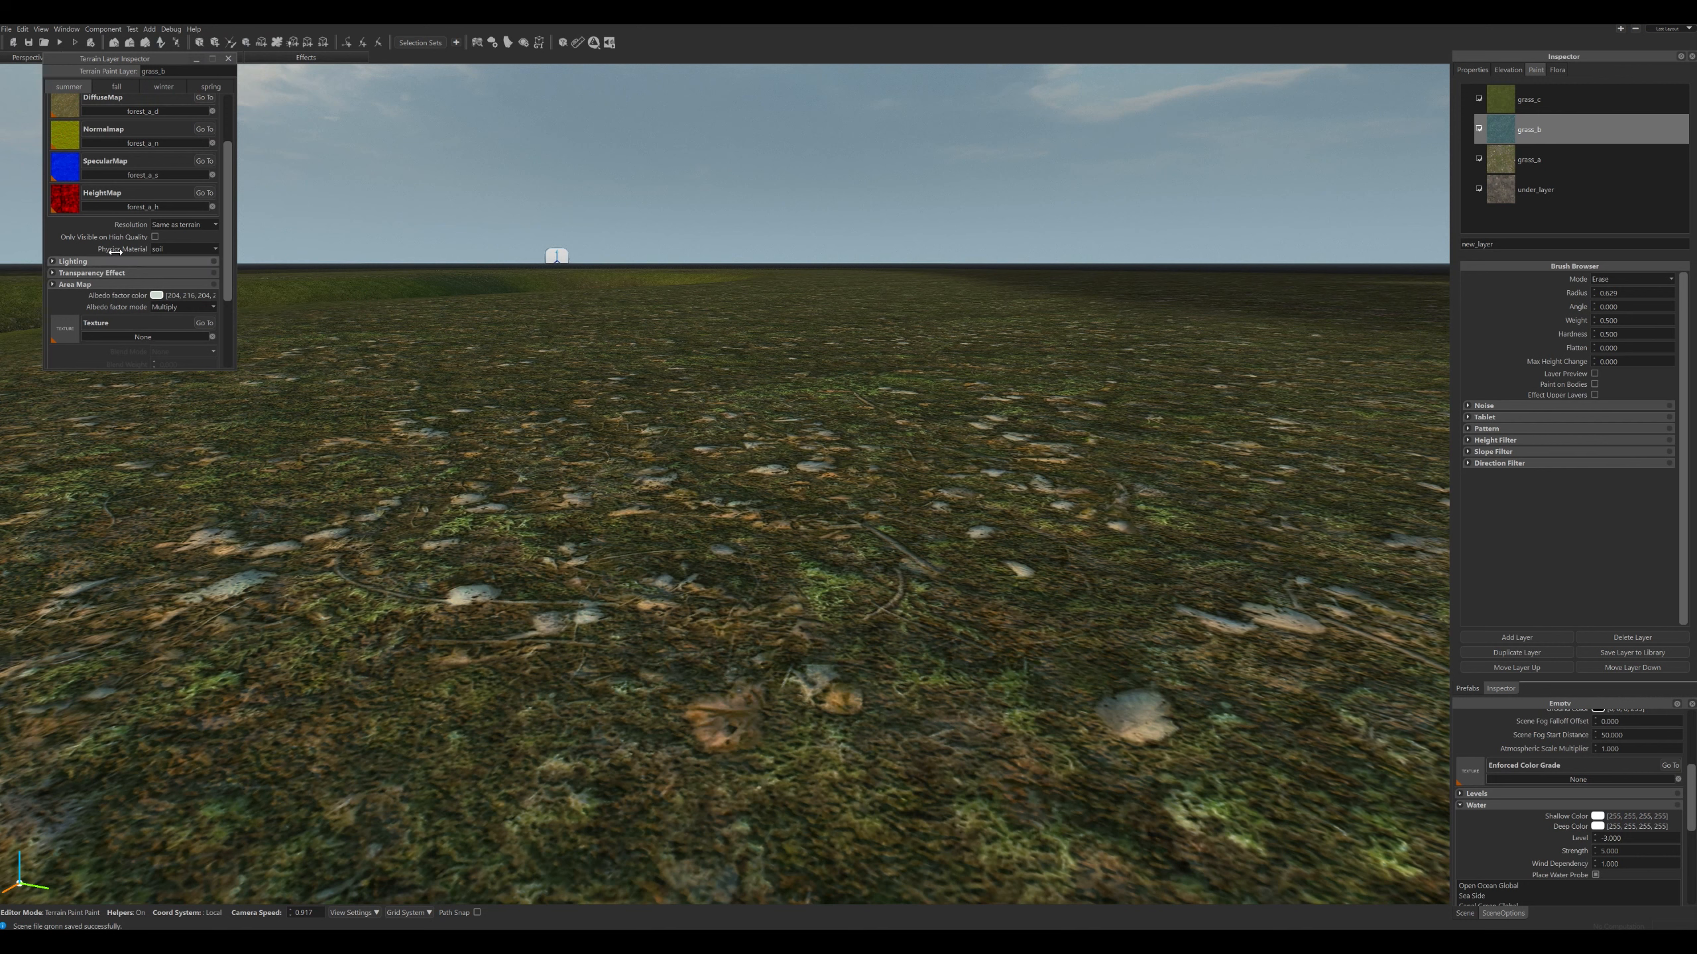
scroll(117, 289, down, 4)
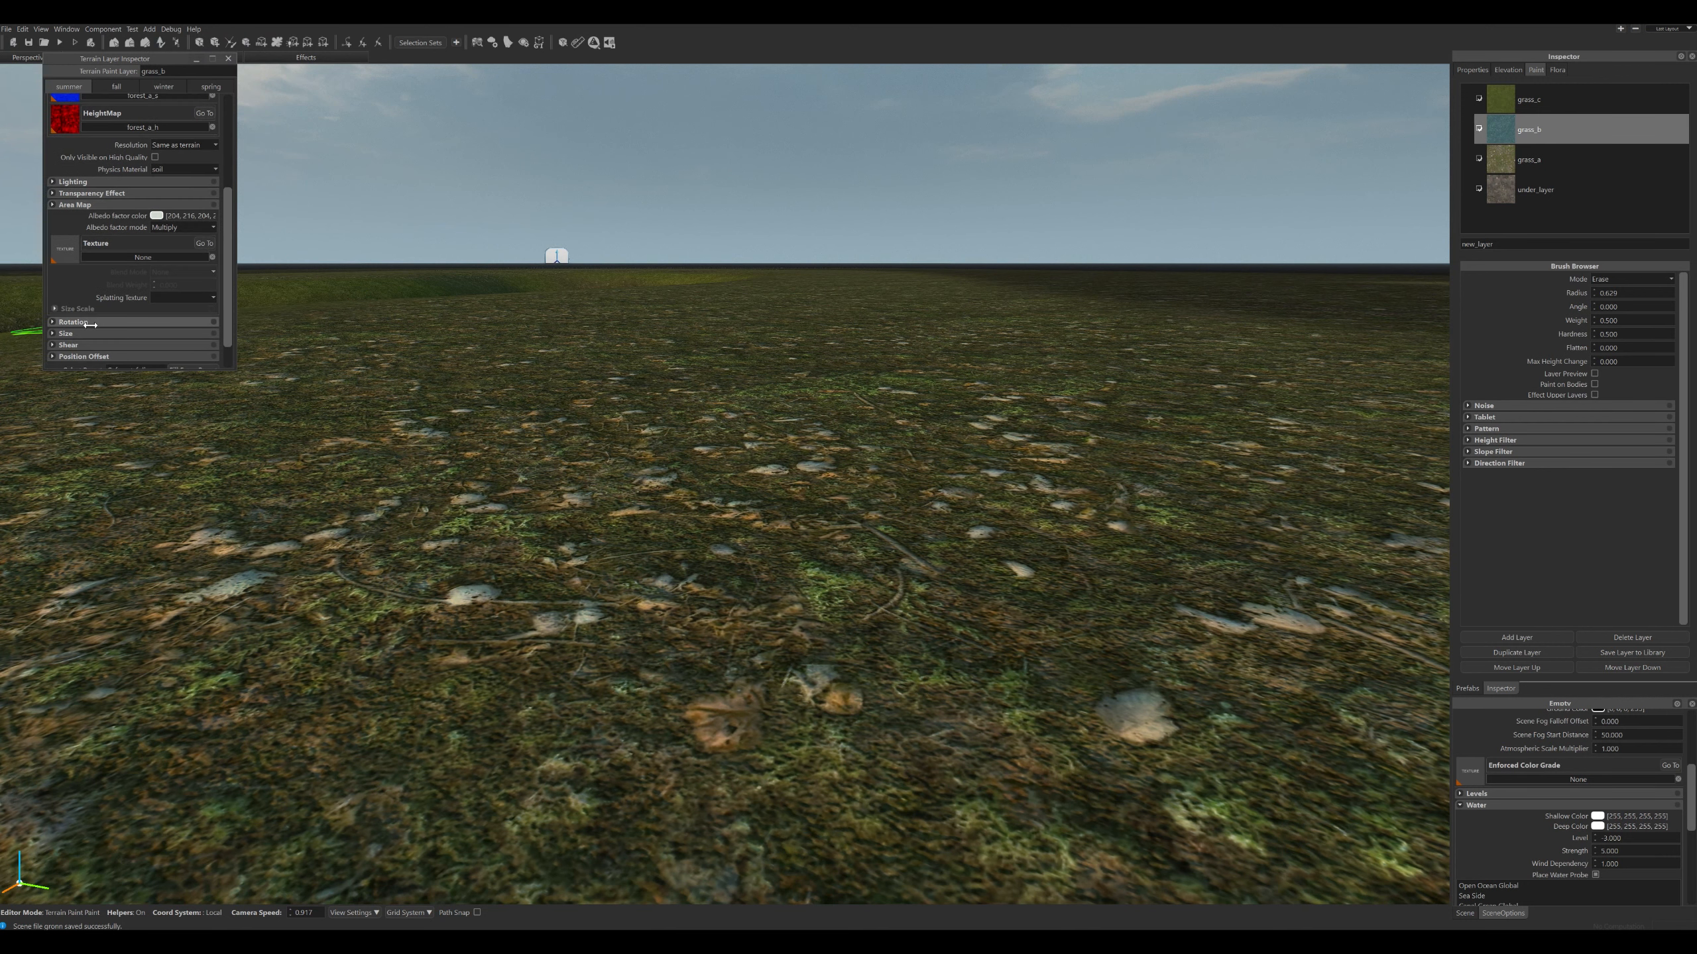
scroll(94, 320, up, 2)
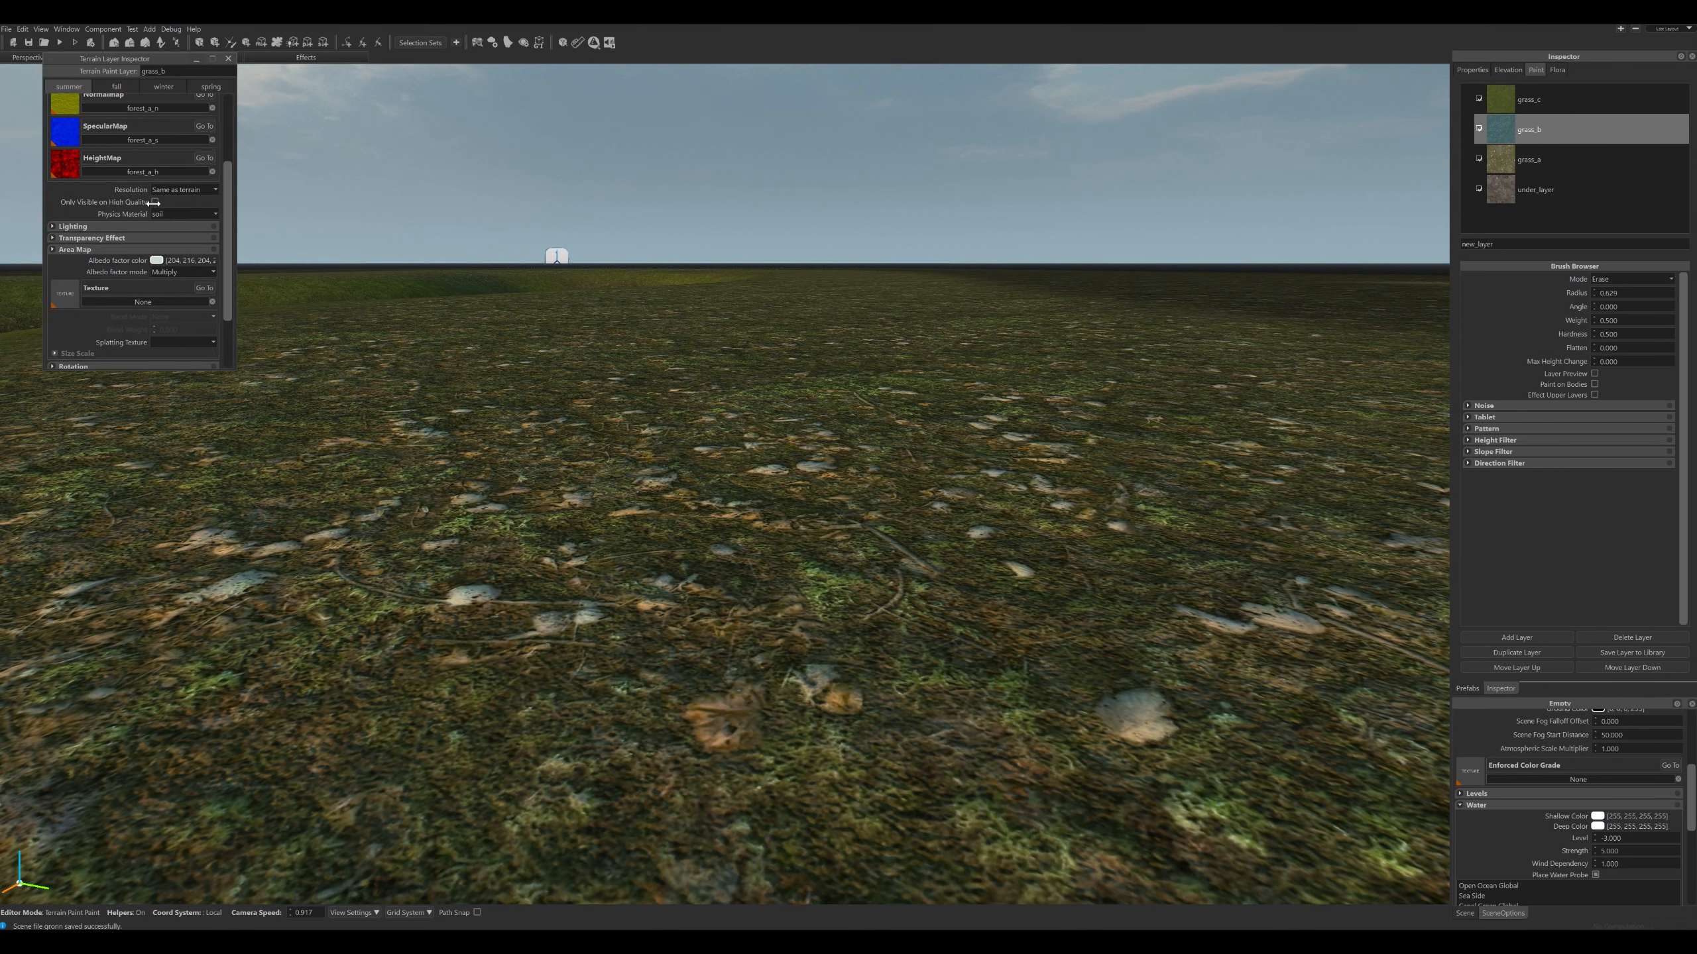
click(161, 238)
click(164, 226)
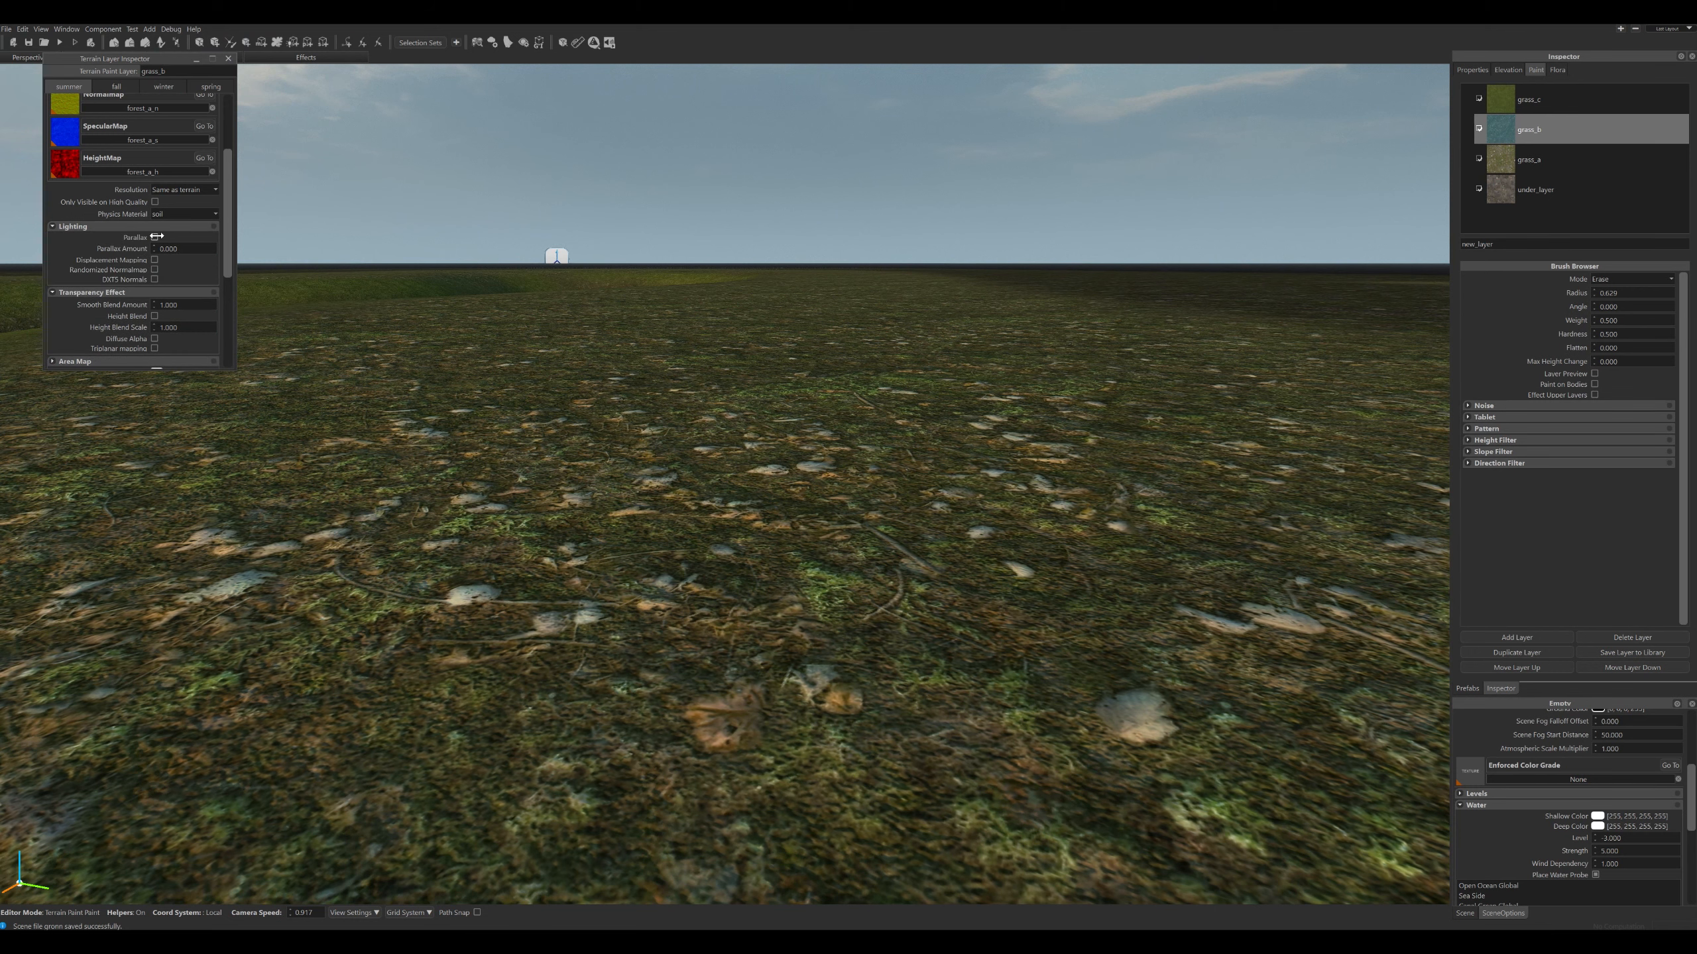
drag(185, 248, 185, 248)
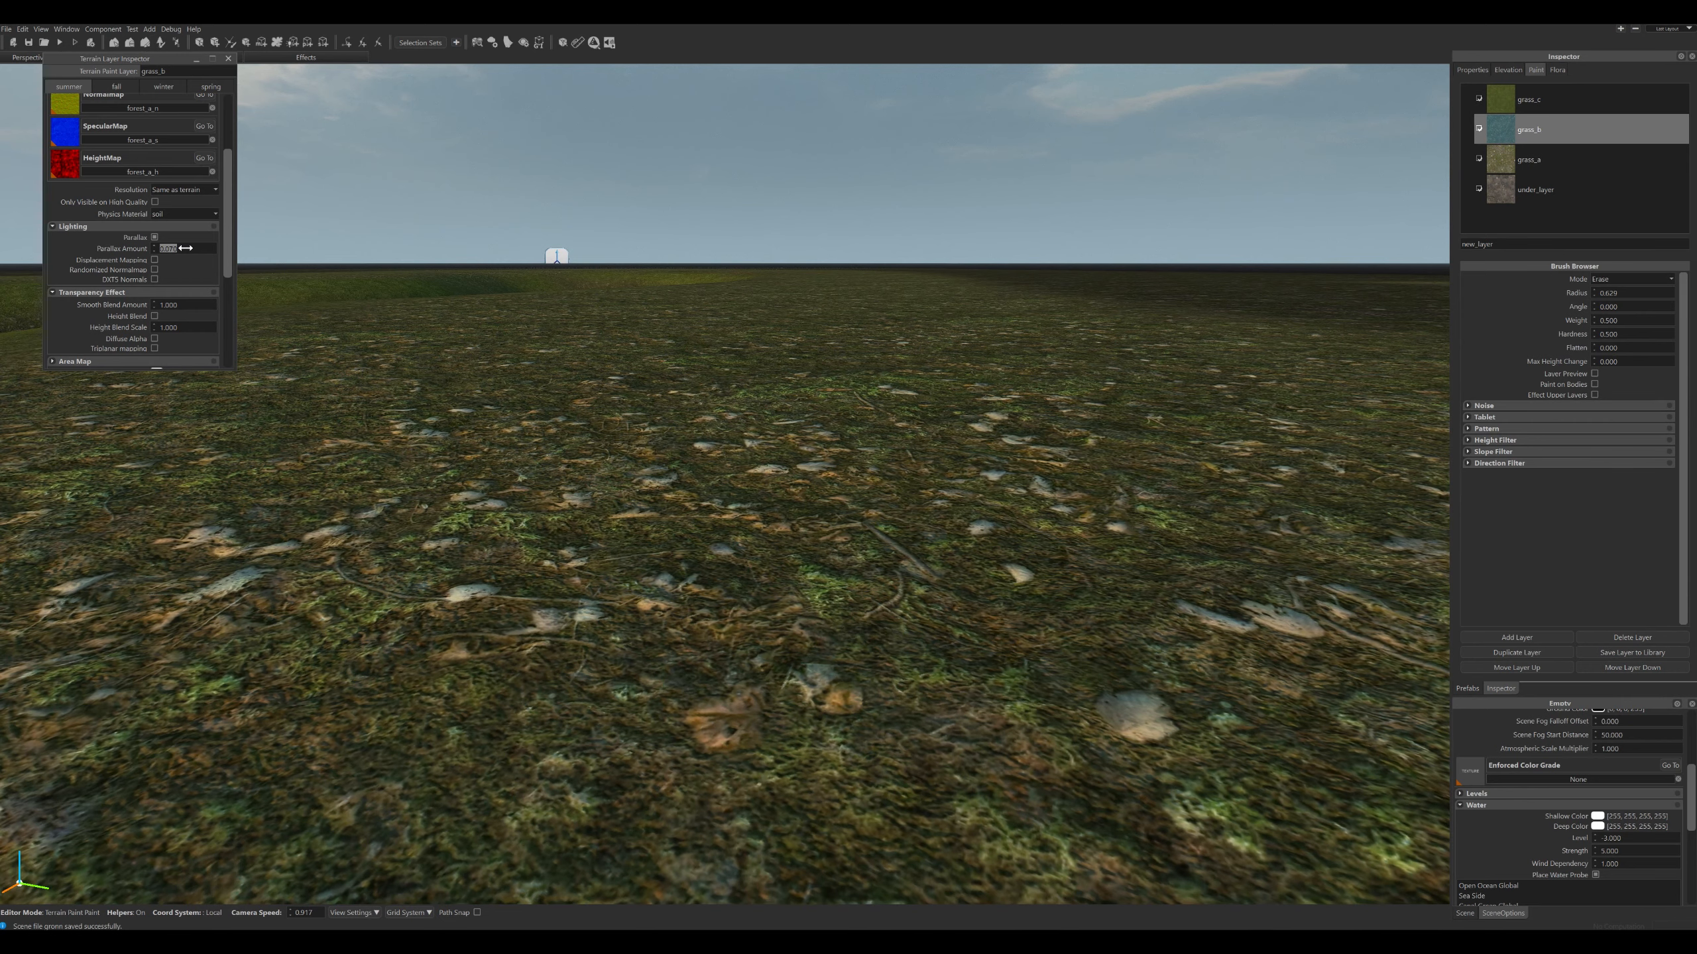
Enable Parallax on the grass_c layer and adjust its parallax amount while viewing the shaded grass beside the rocks.
click(1529, 101)
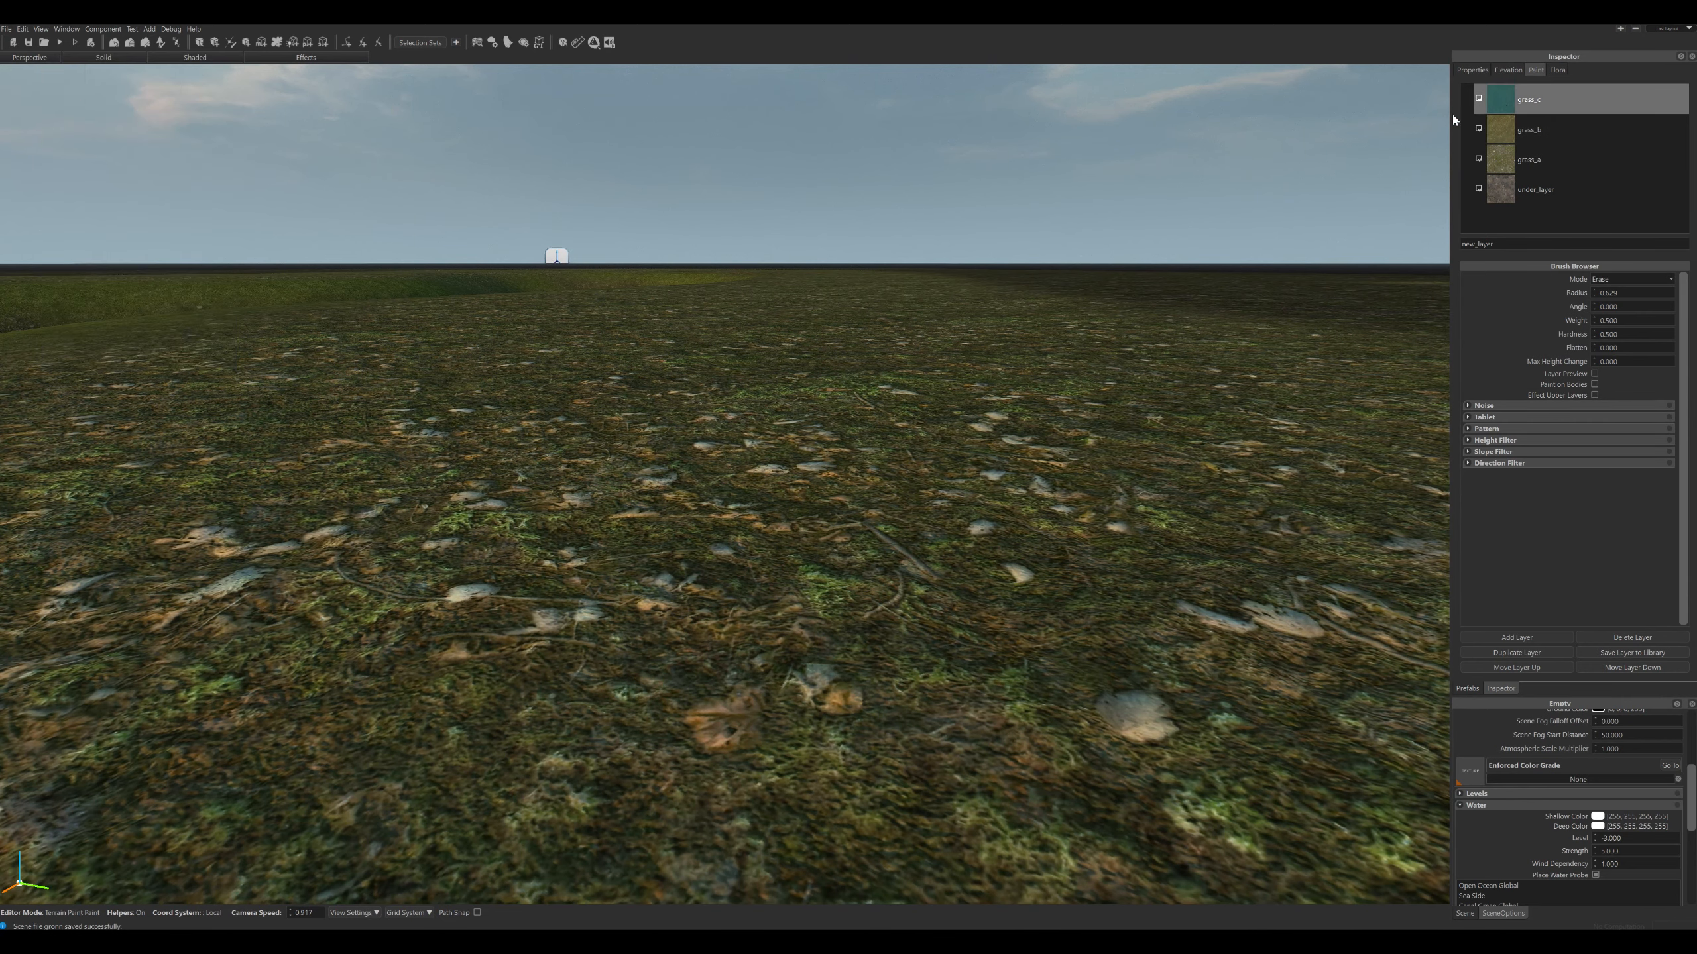
key(w)
right_drag(1418, 460, 1296, 391)
right_drag(1069, 241, 1066, 244)
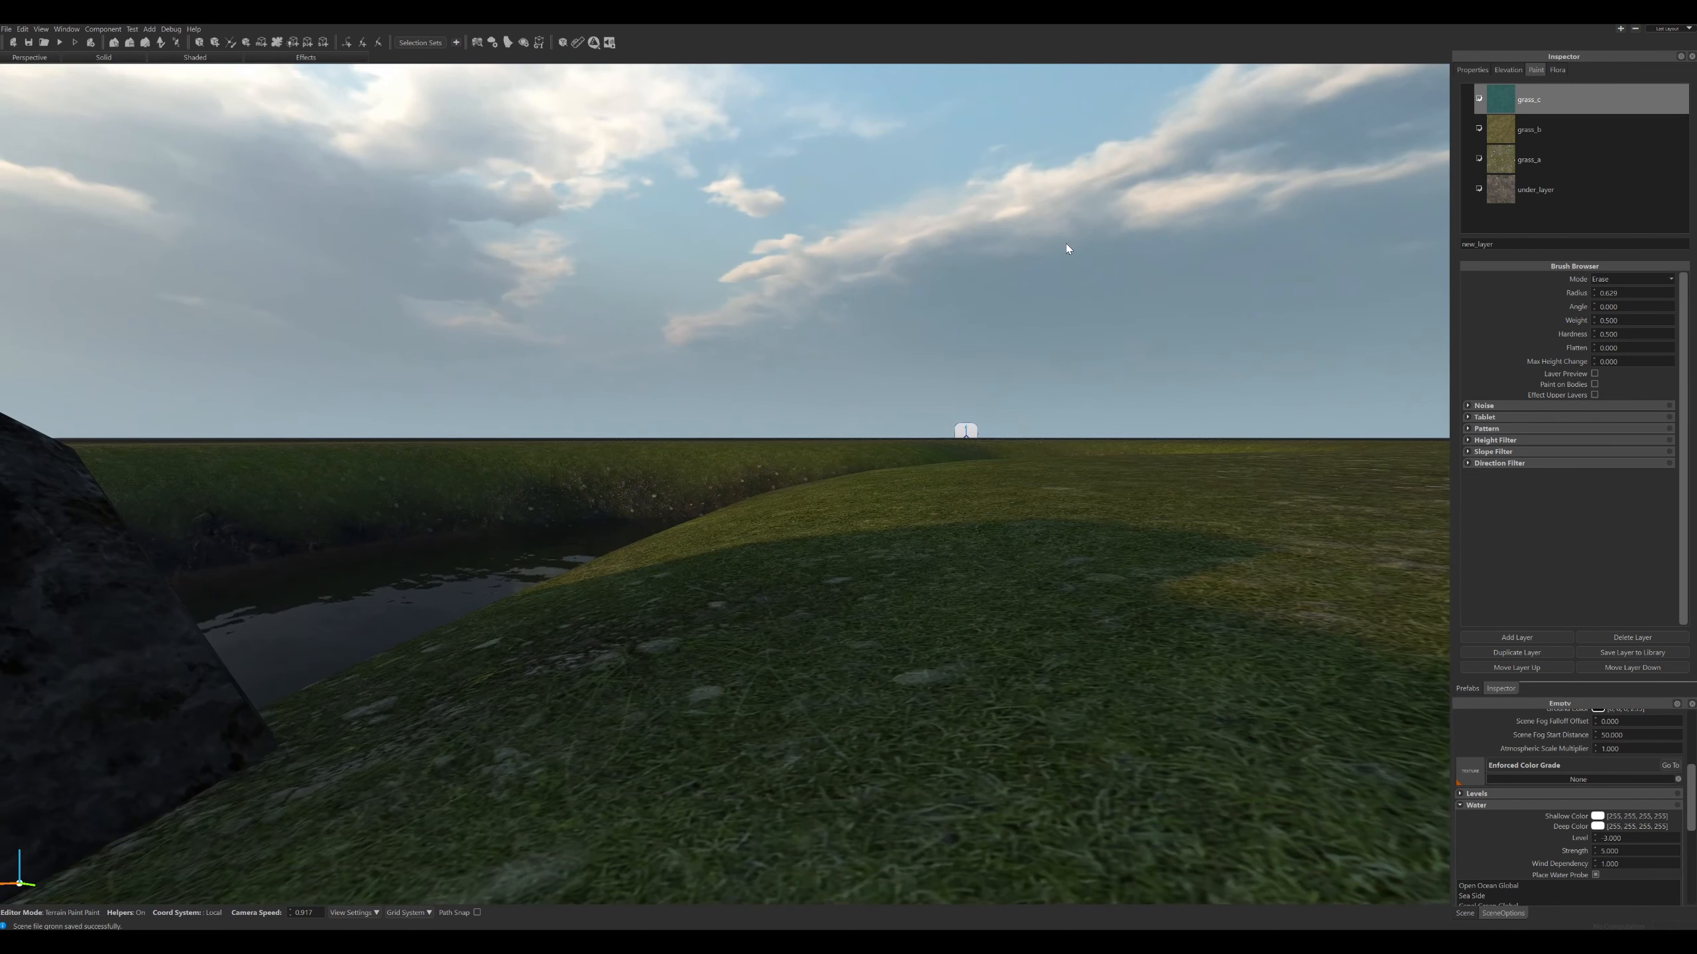
double_click(1488, 98)
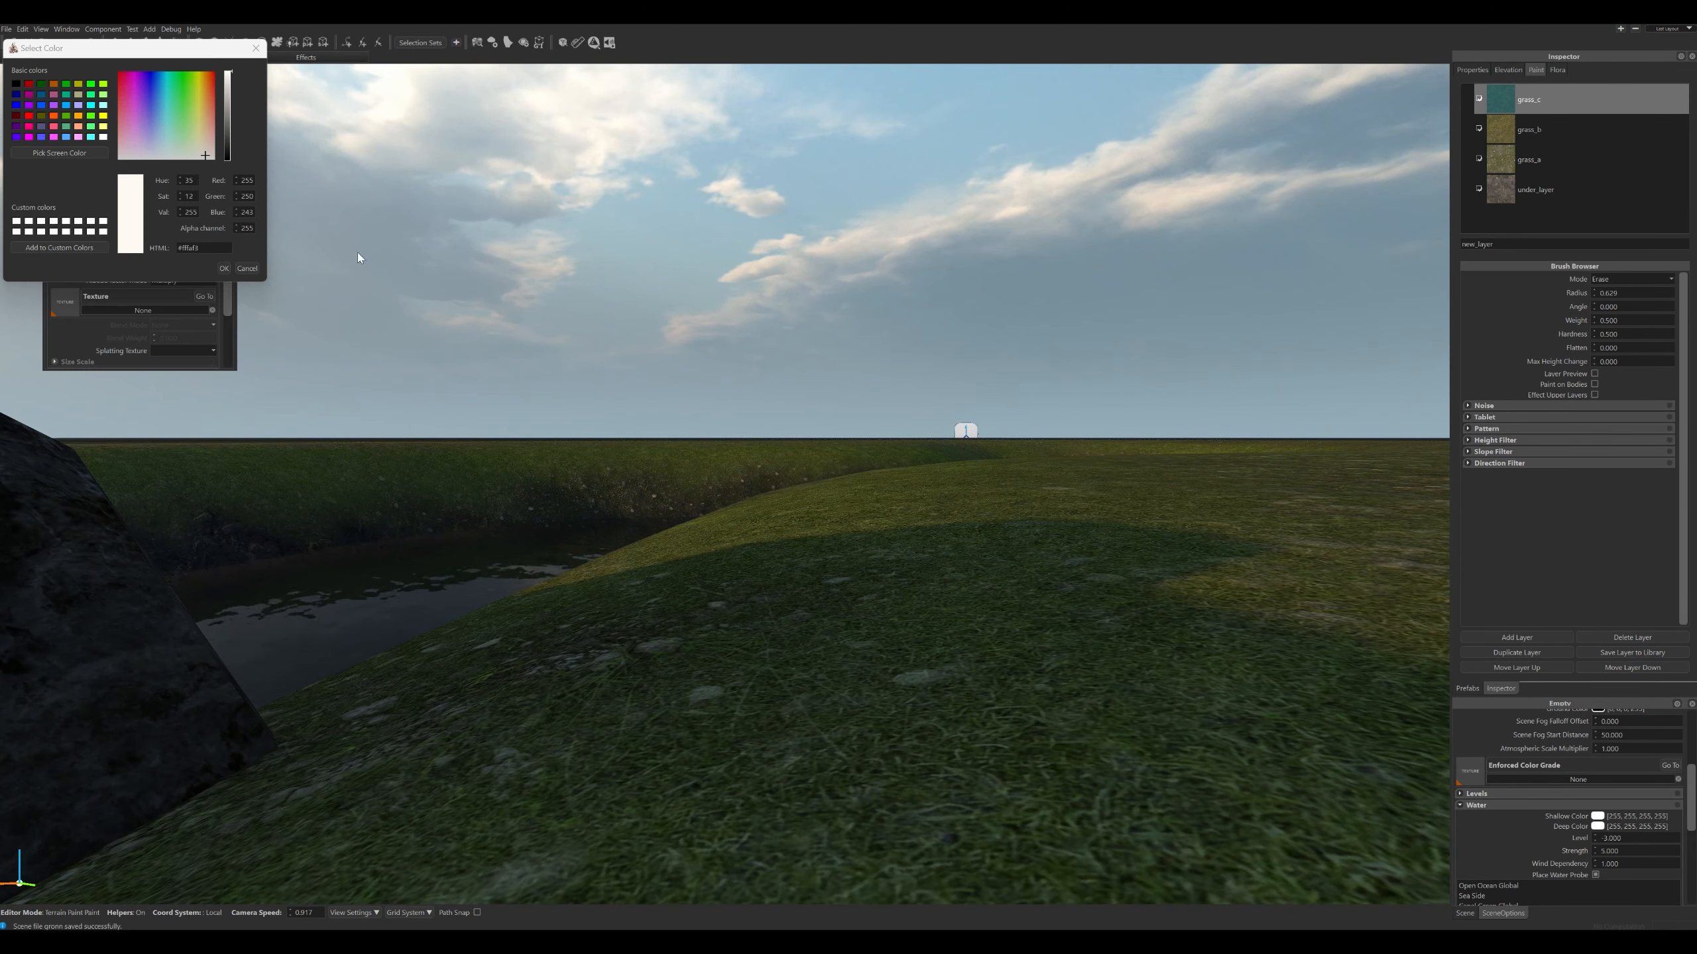
click(253, 269)
click(100, 235)
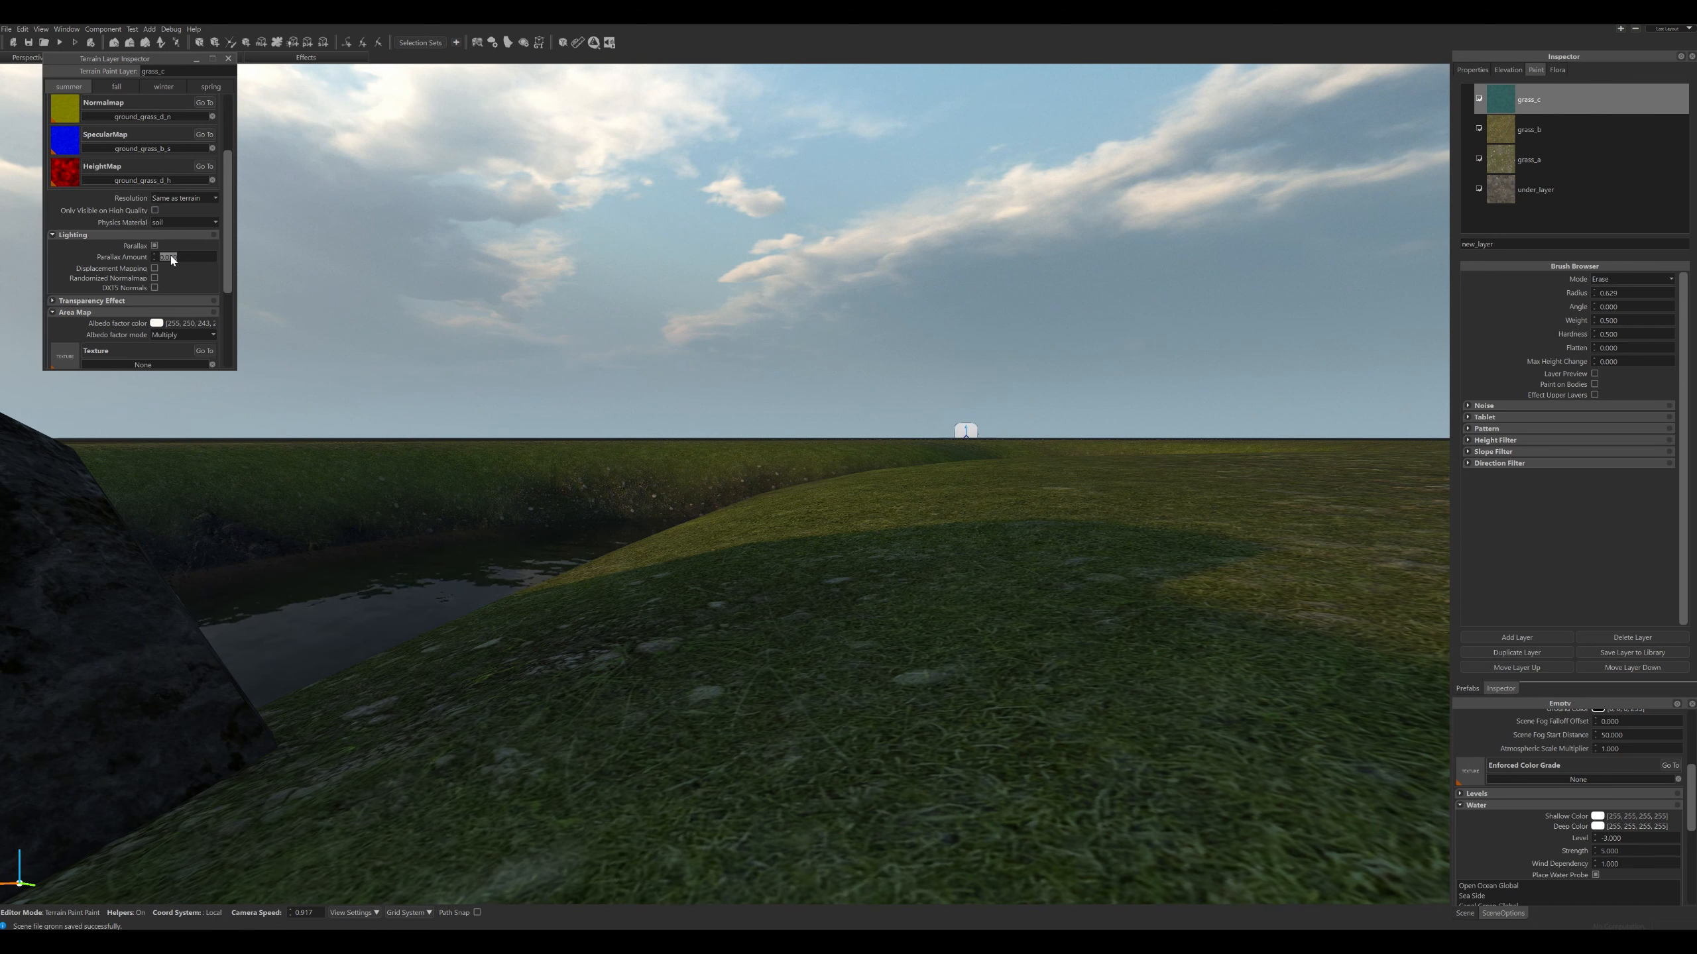
scroll(171, 256, up, 3)
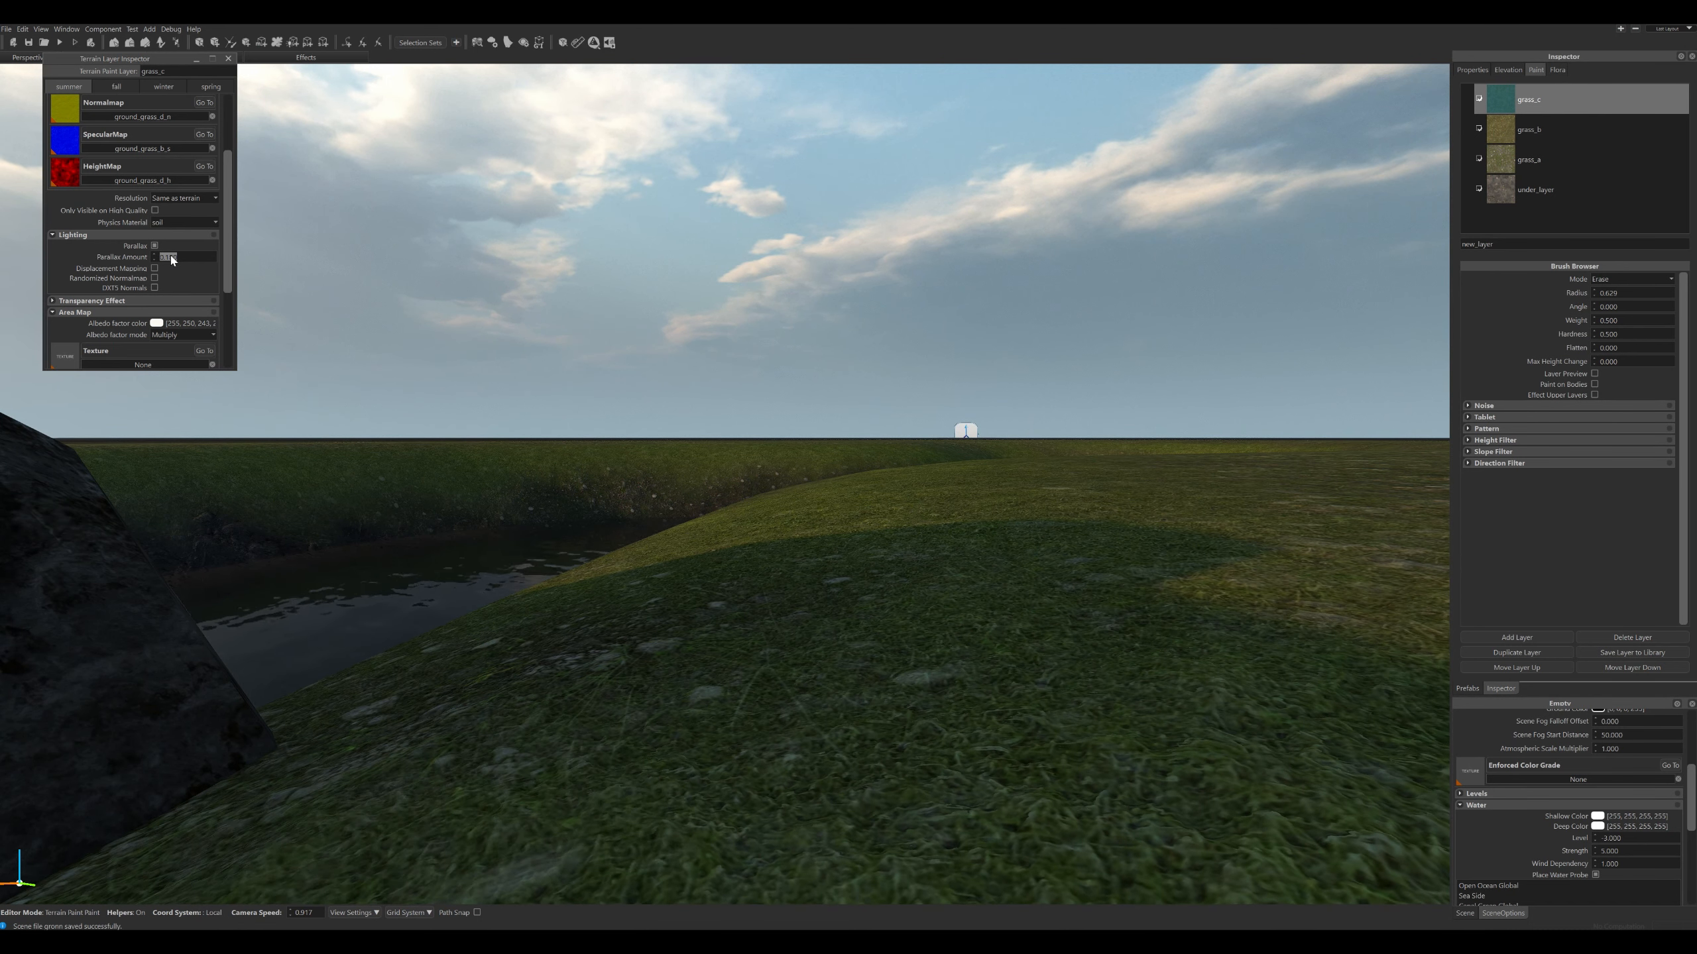
scroll(172, 260, up, 1)
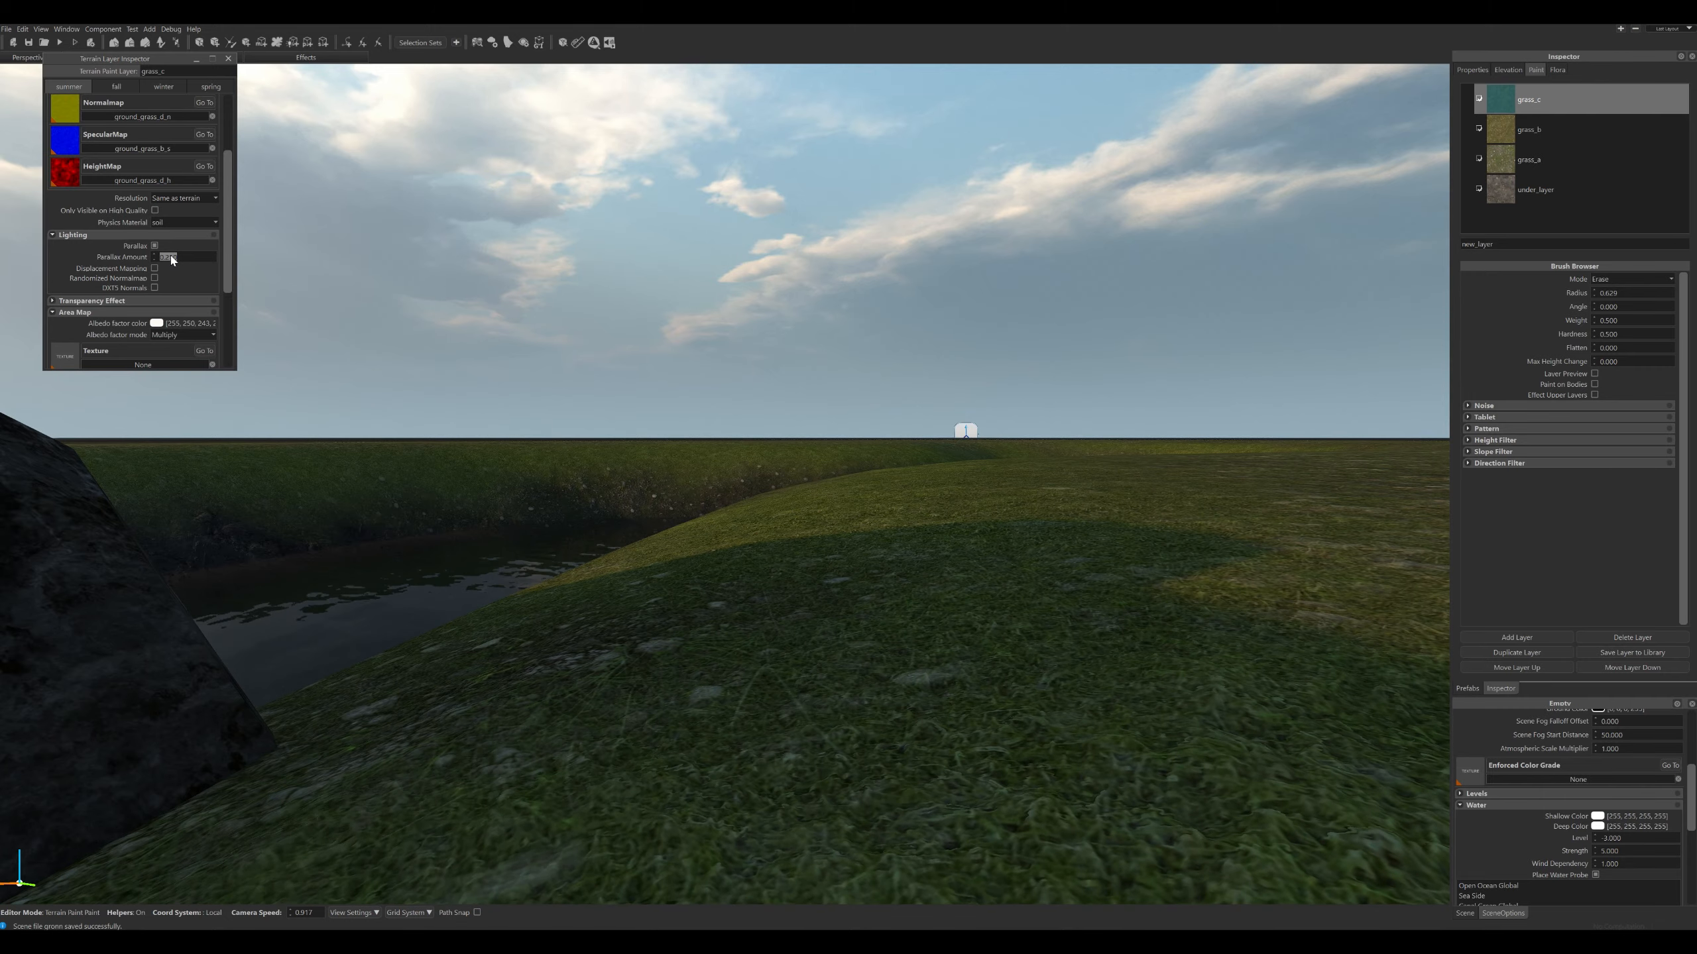
right_drag(454, 453, 454, 454)
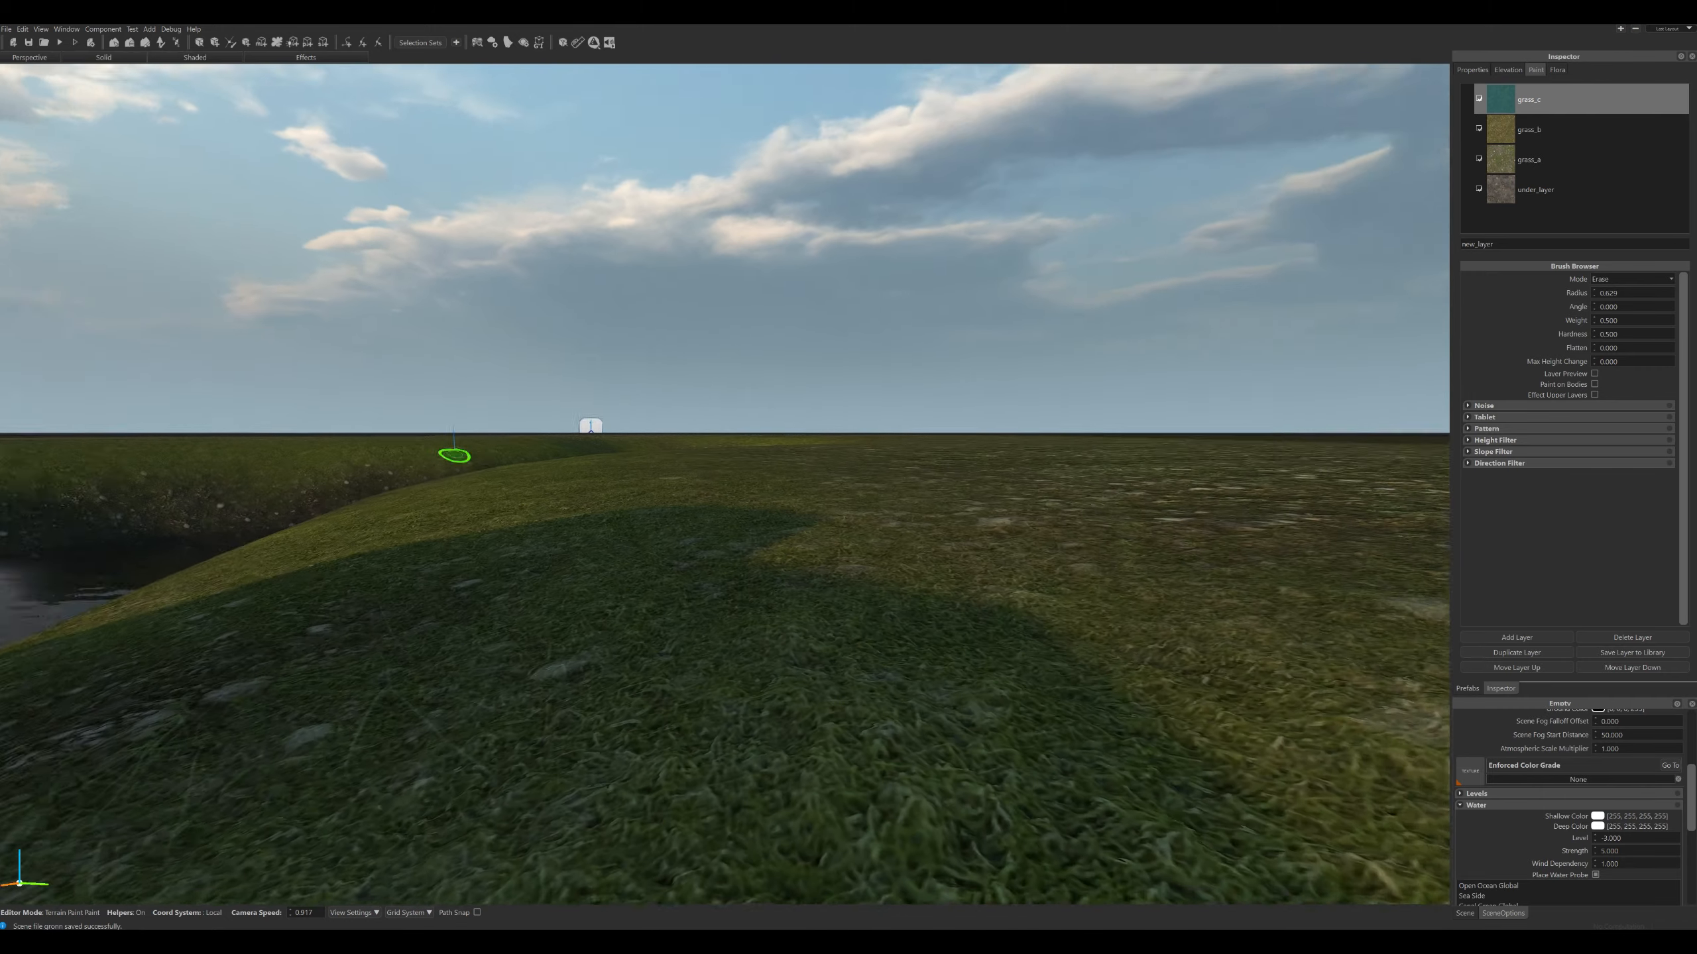
Examine the grass relief around the riverside rocks and view the grass_c layer's parallax settings.
key(w)
key(w)
key(w)
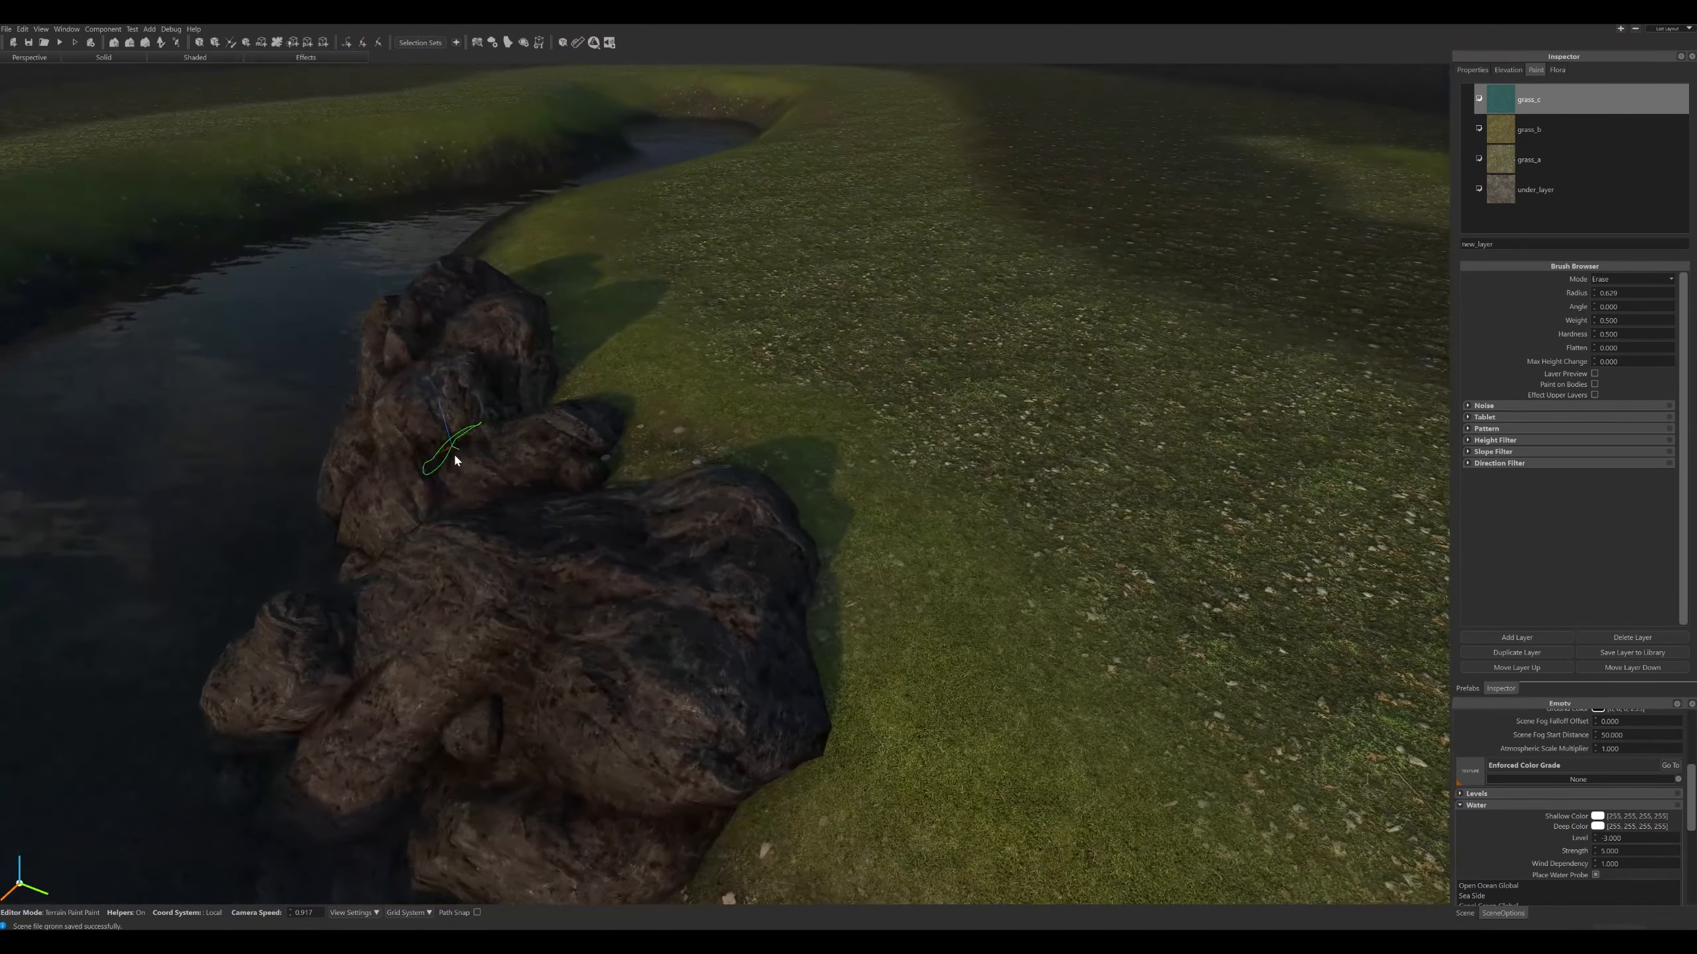
click(1534, 160)
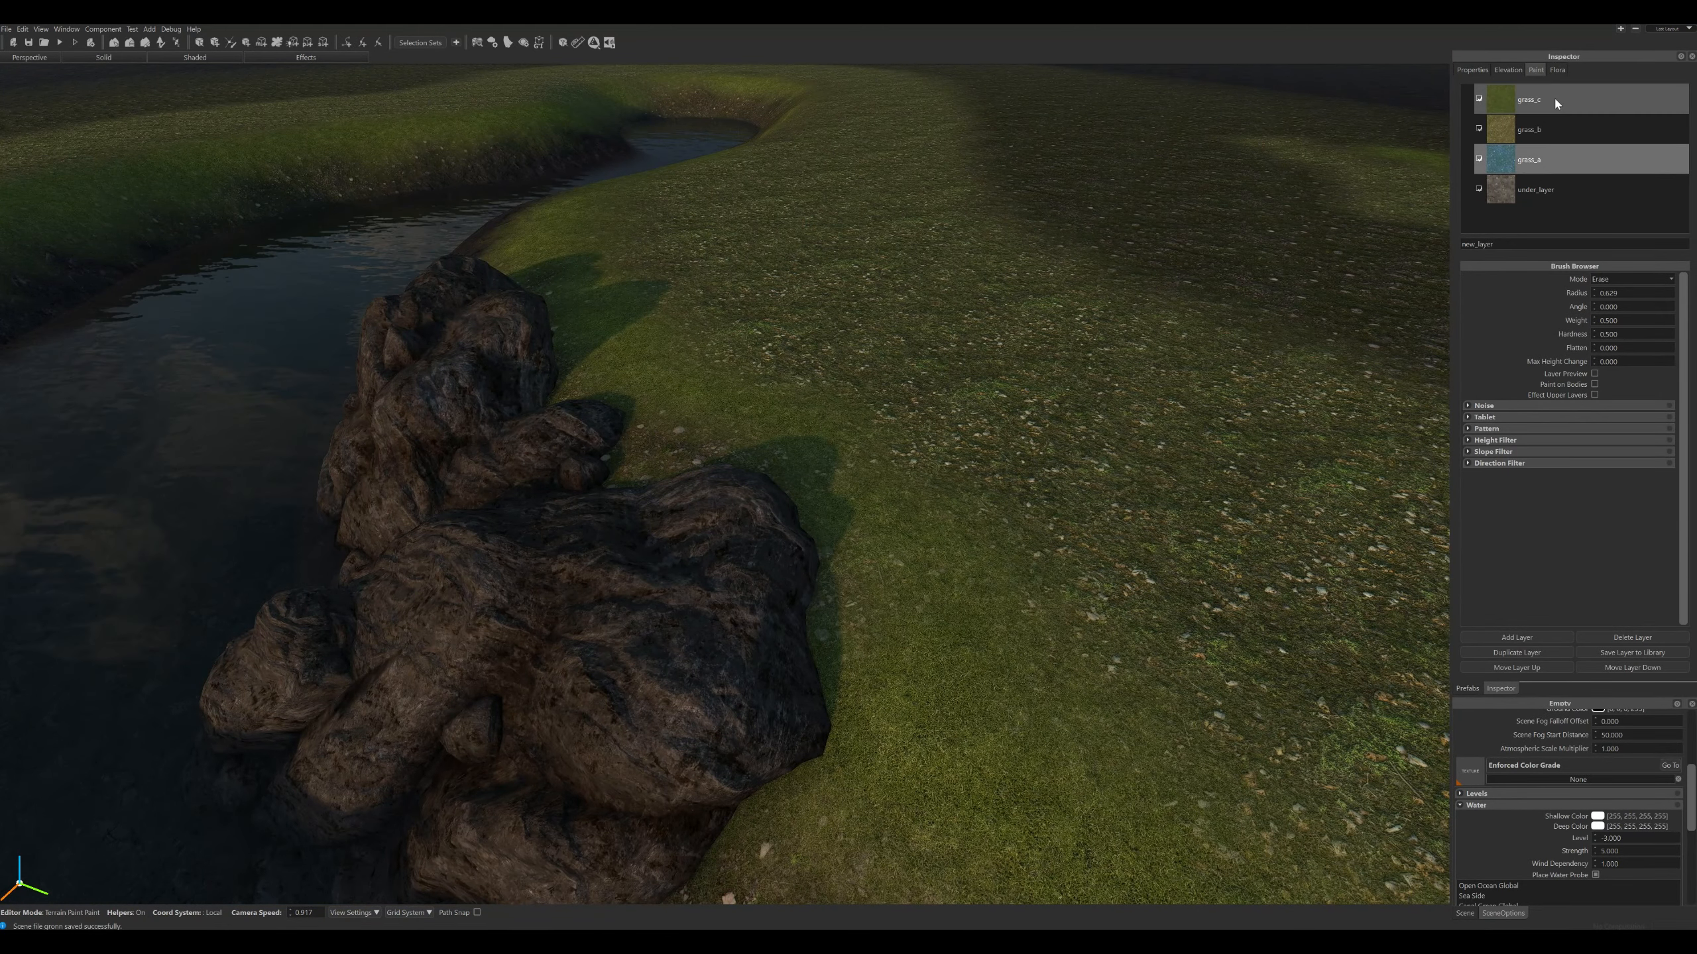
double_click(1514, 106)
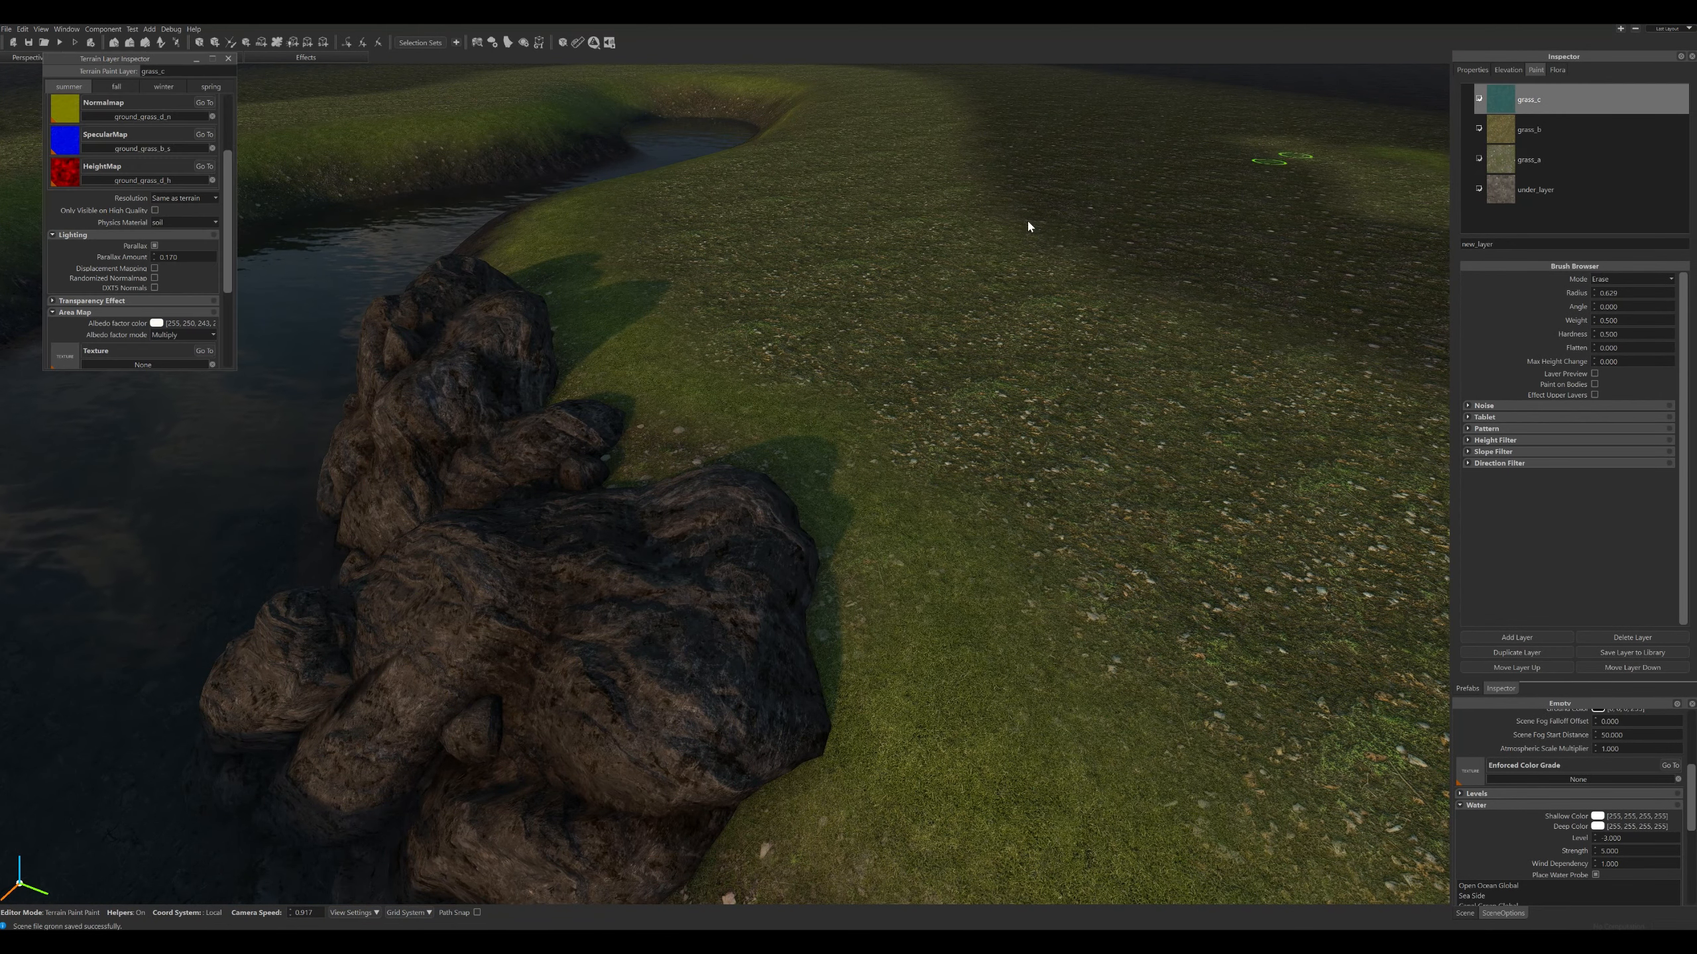
right_drag(763, 372, 773, 365)
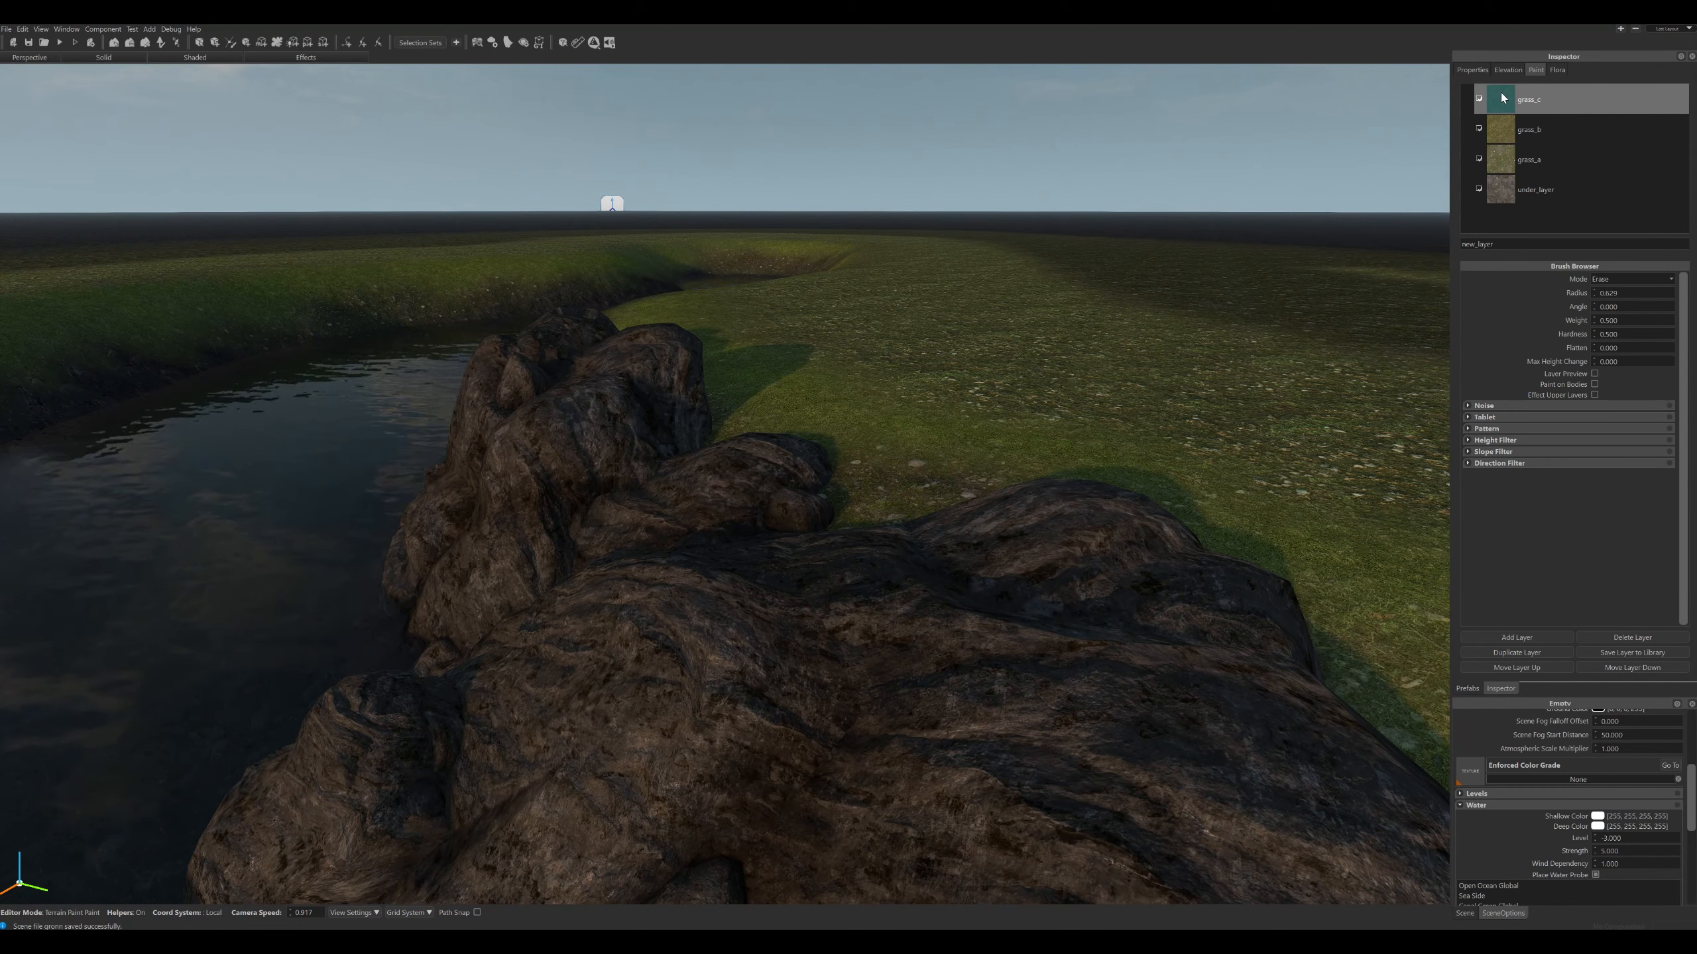
Assign the agriculture_carrot flora mesh to the grass_c layer and set its density to 100.
double_click(1502, 98)
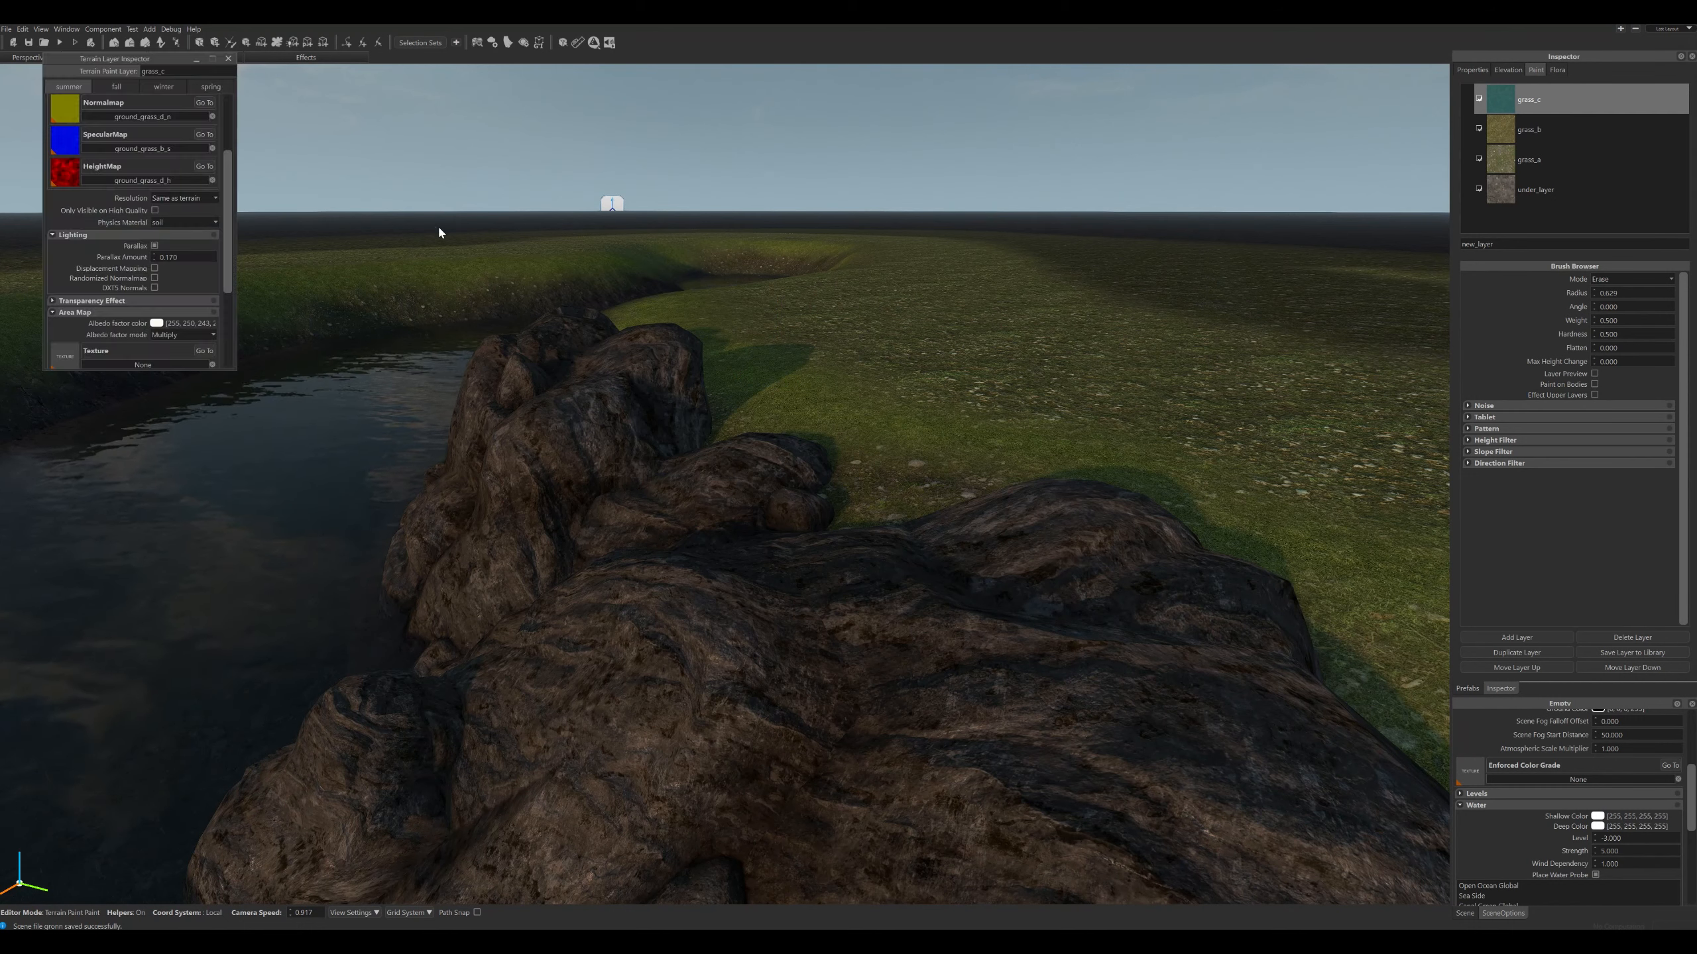
click(111, 236)
click(112, 257)
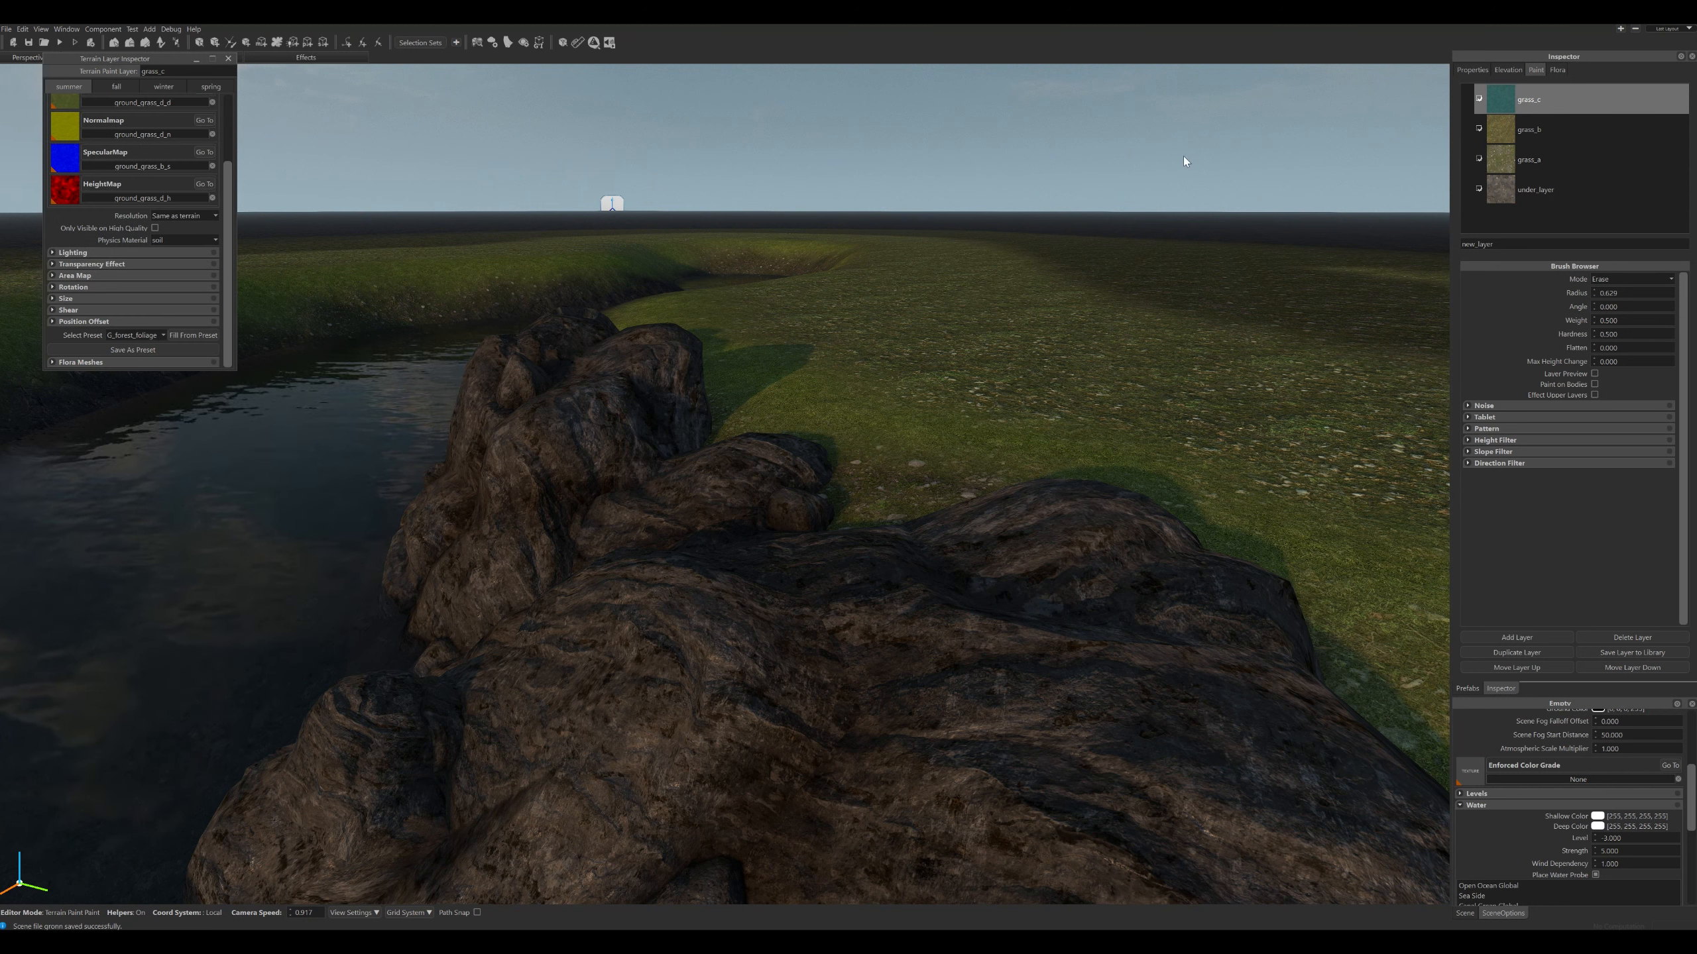
click(76, 363)
scroll(173, 256, down, 3)
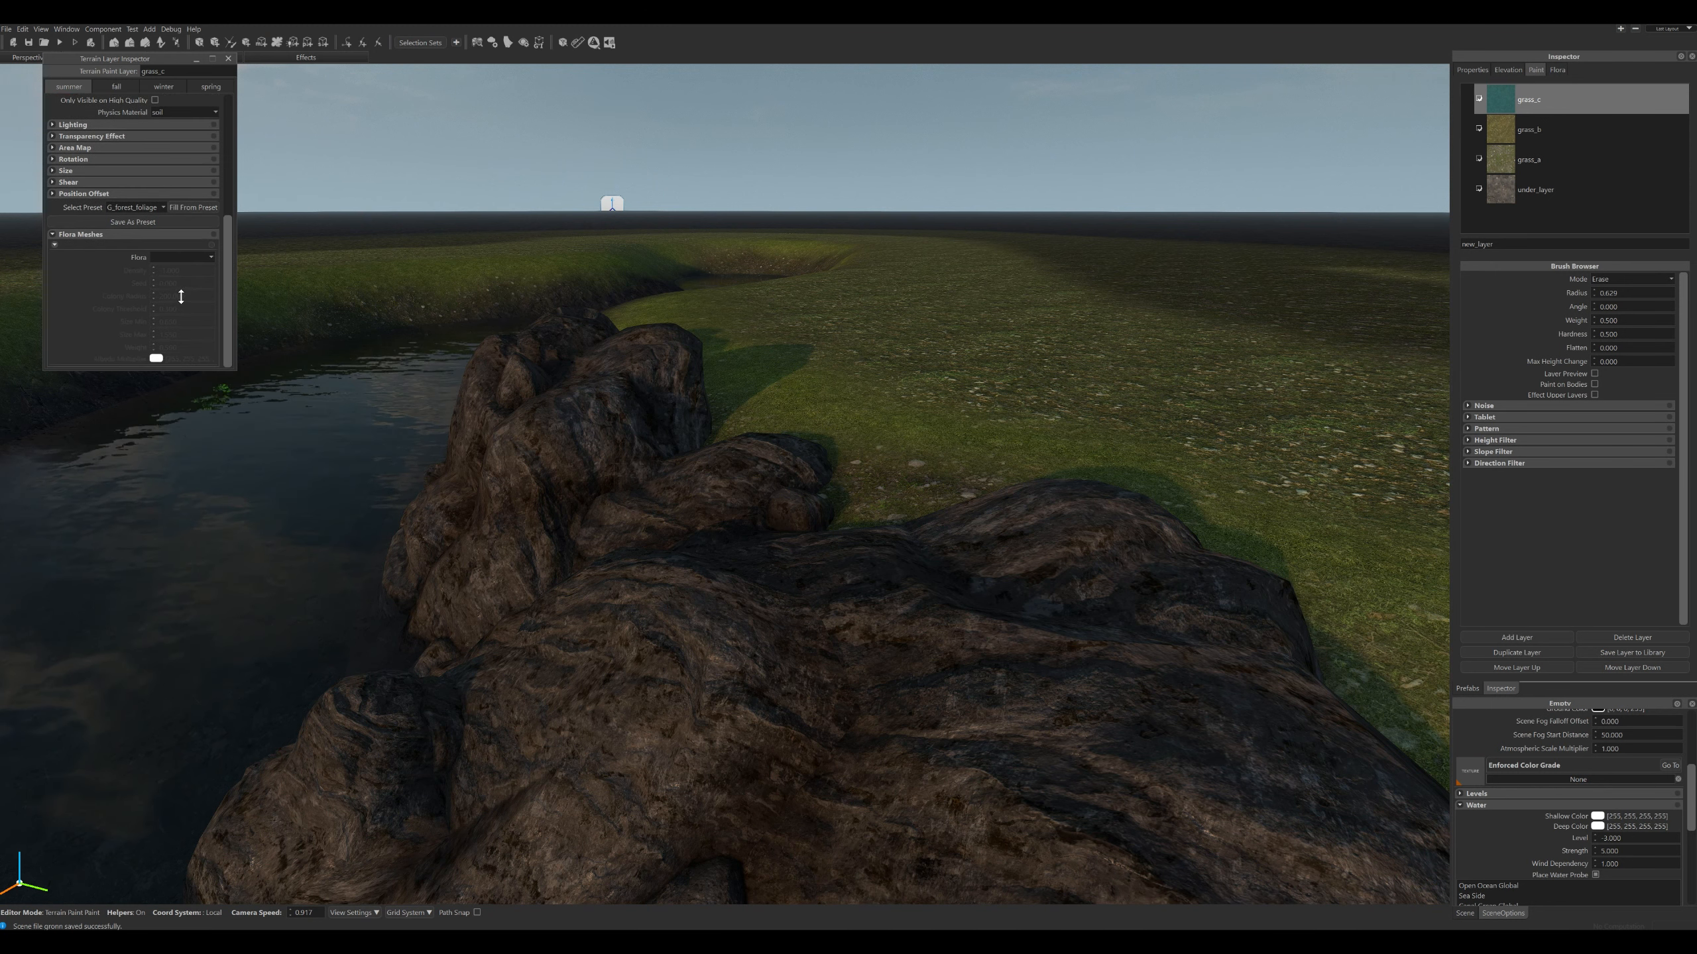
click(211, 256)
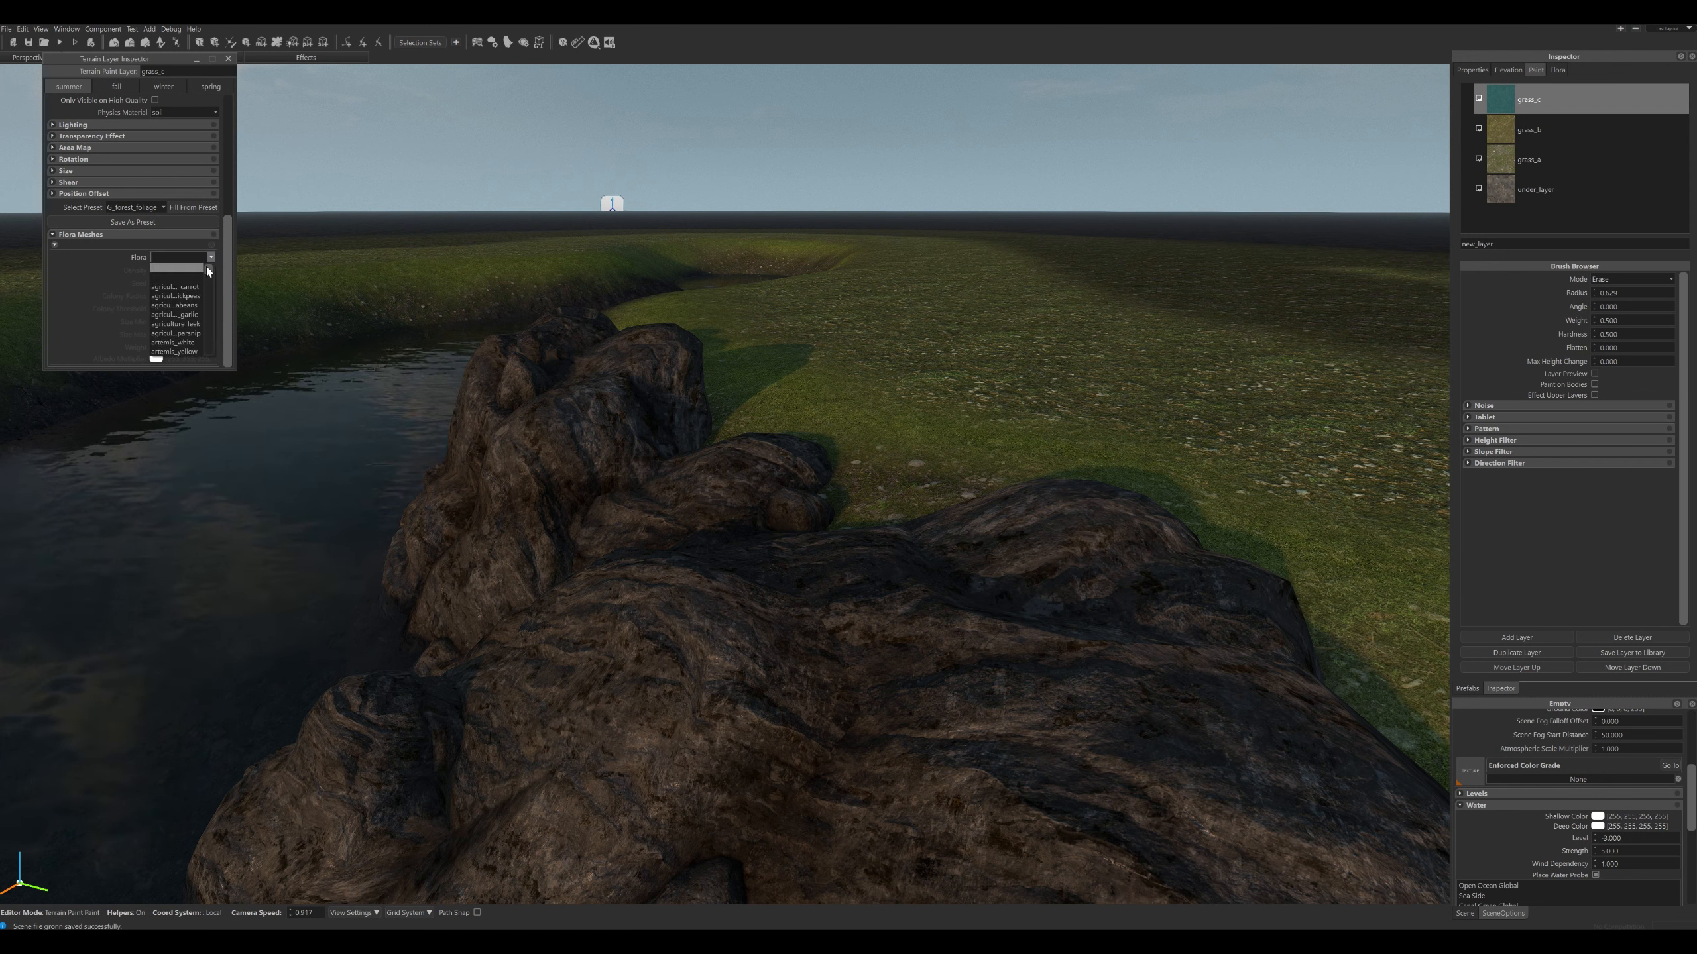
click(175, 286)
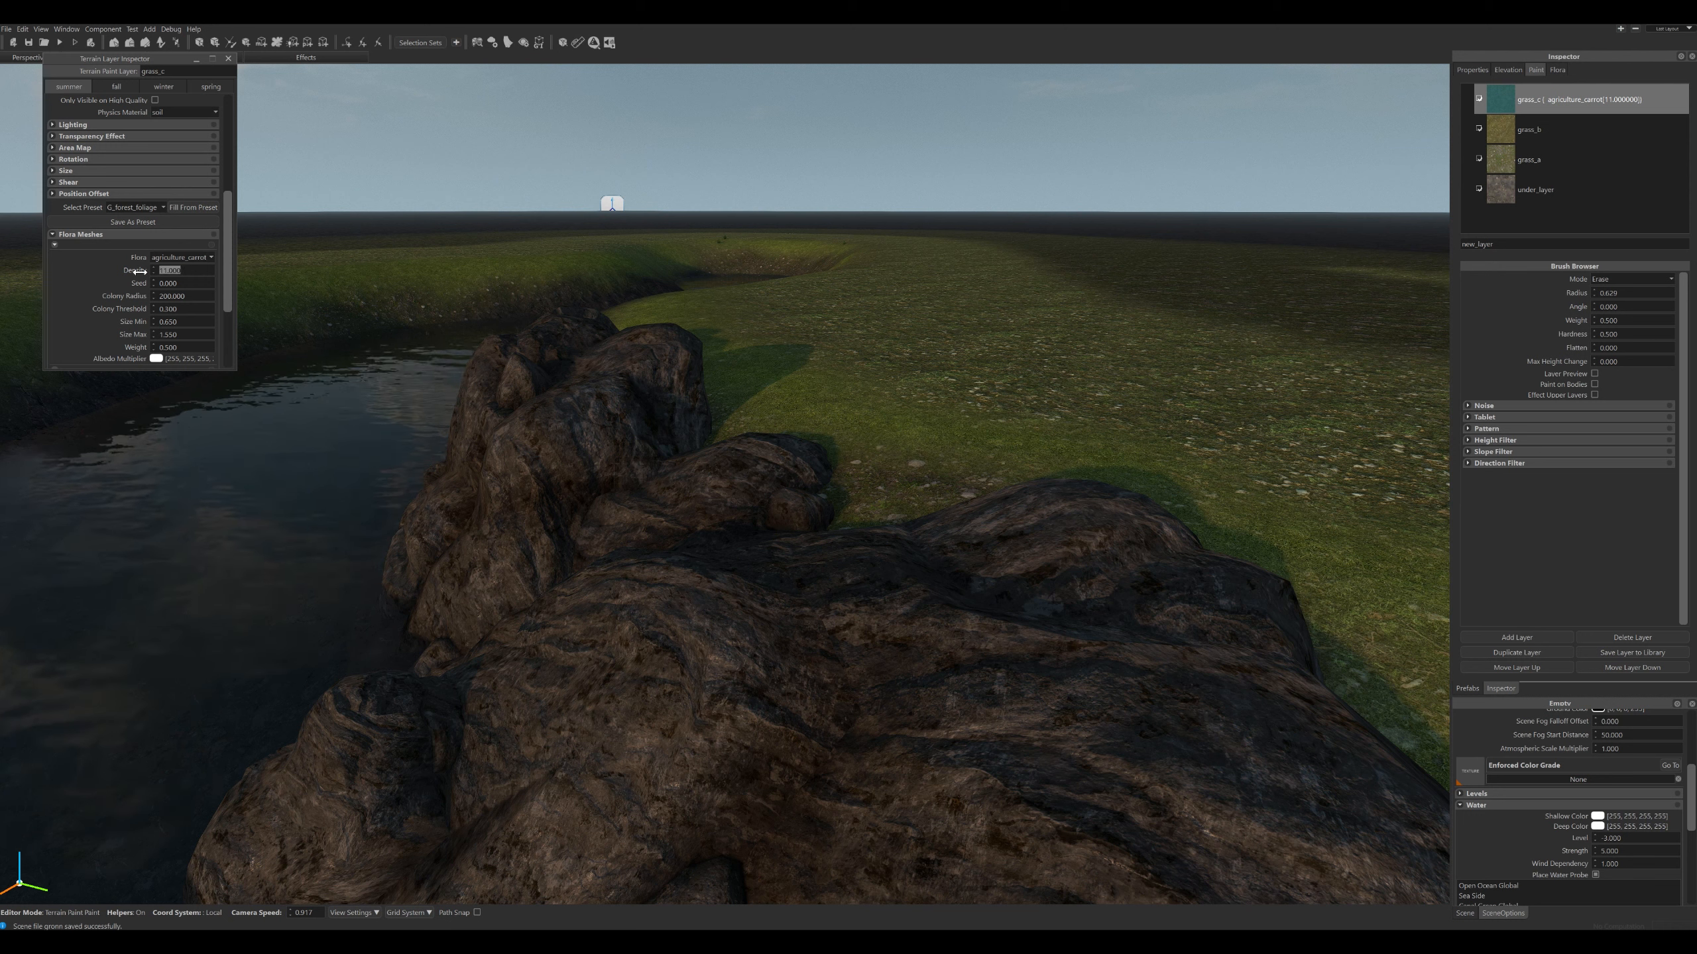
text(100)
key(Return)
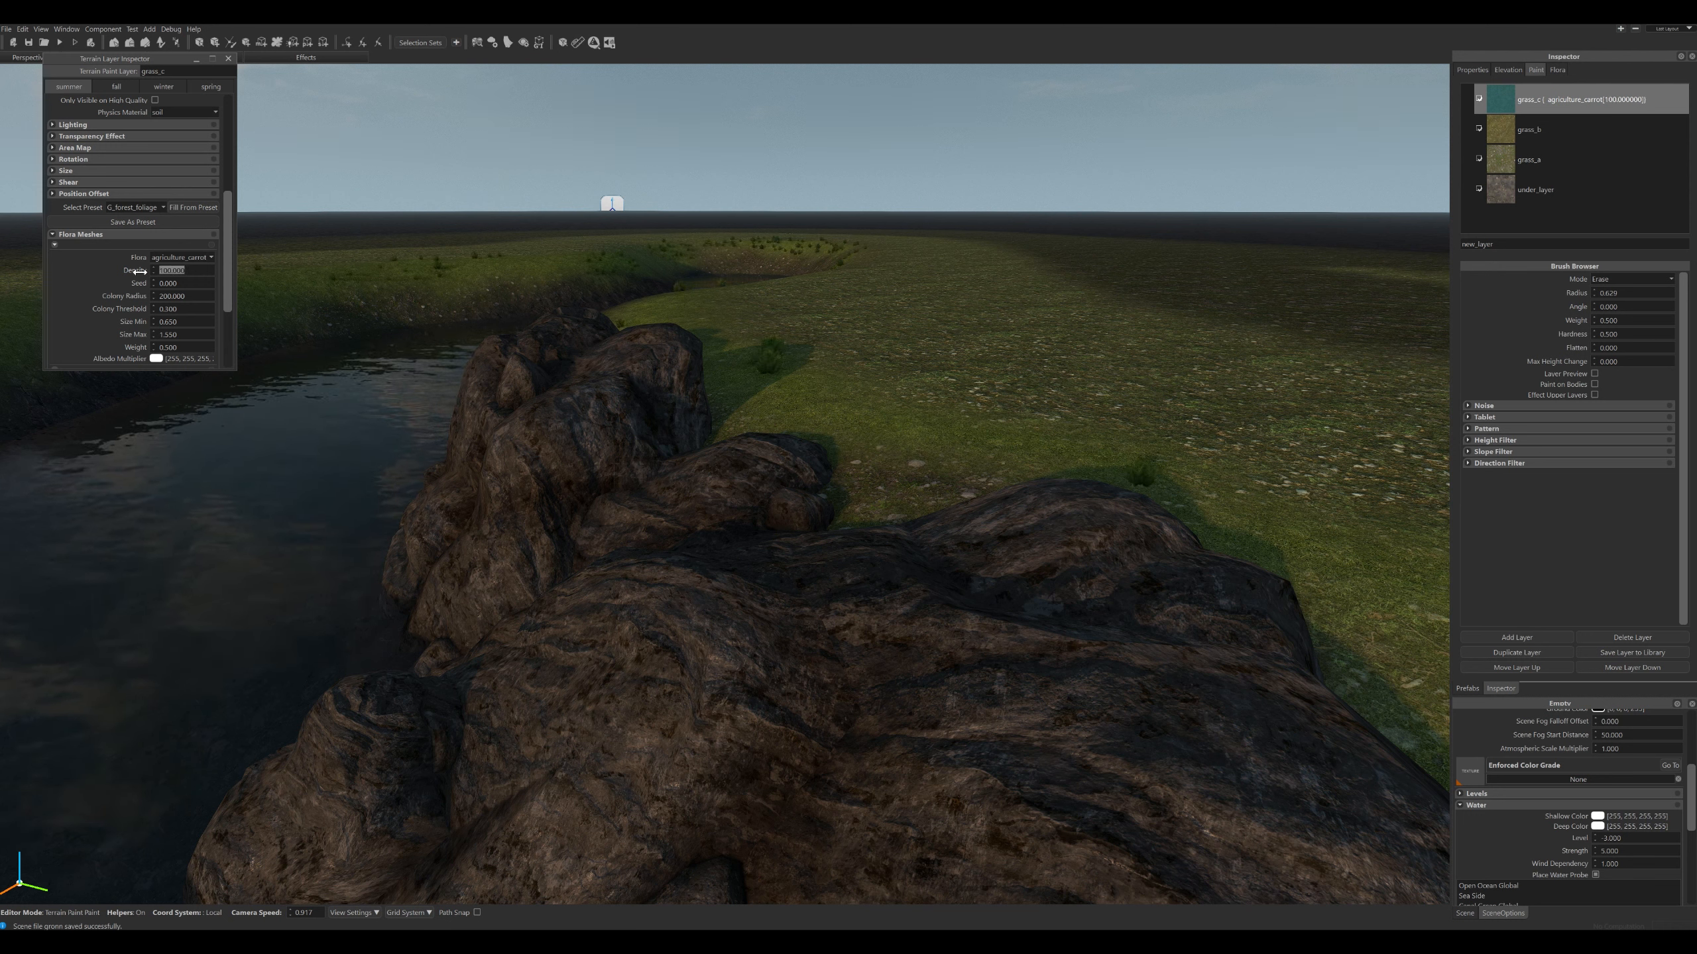
Set the carrot flora's colony radius to 50 on grass_c and inspect the plant distribution along the riverbank.
click(204, 296)
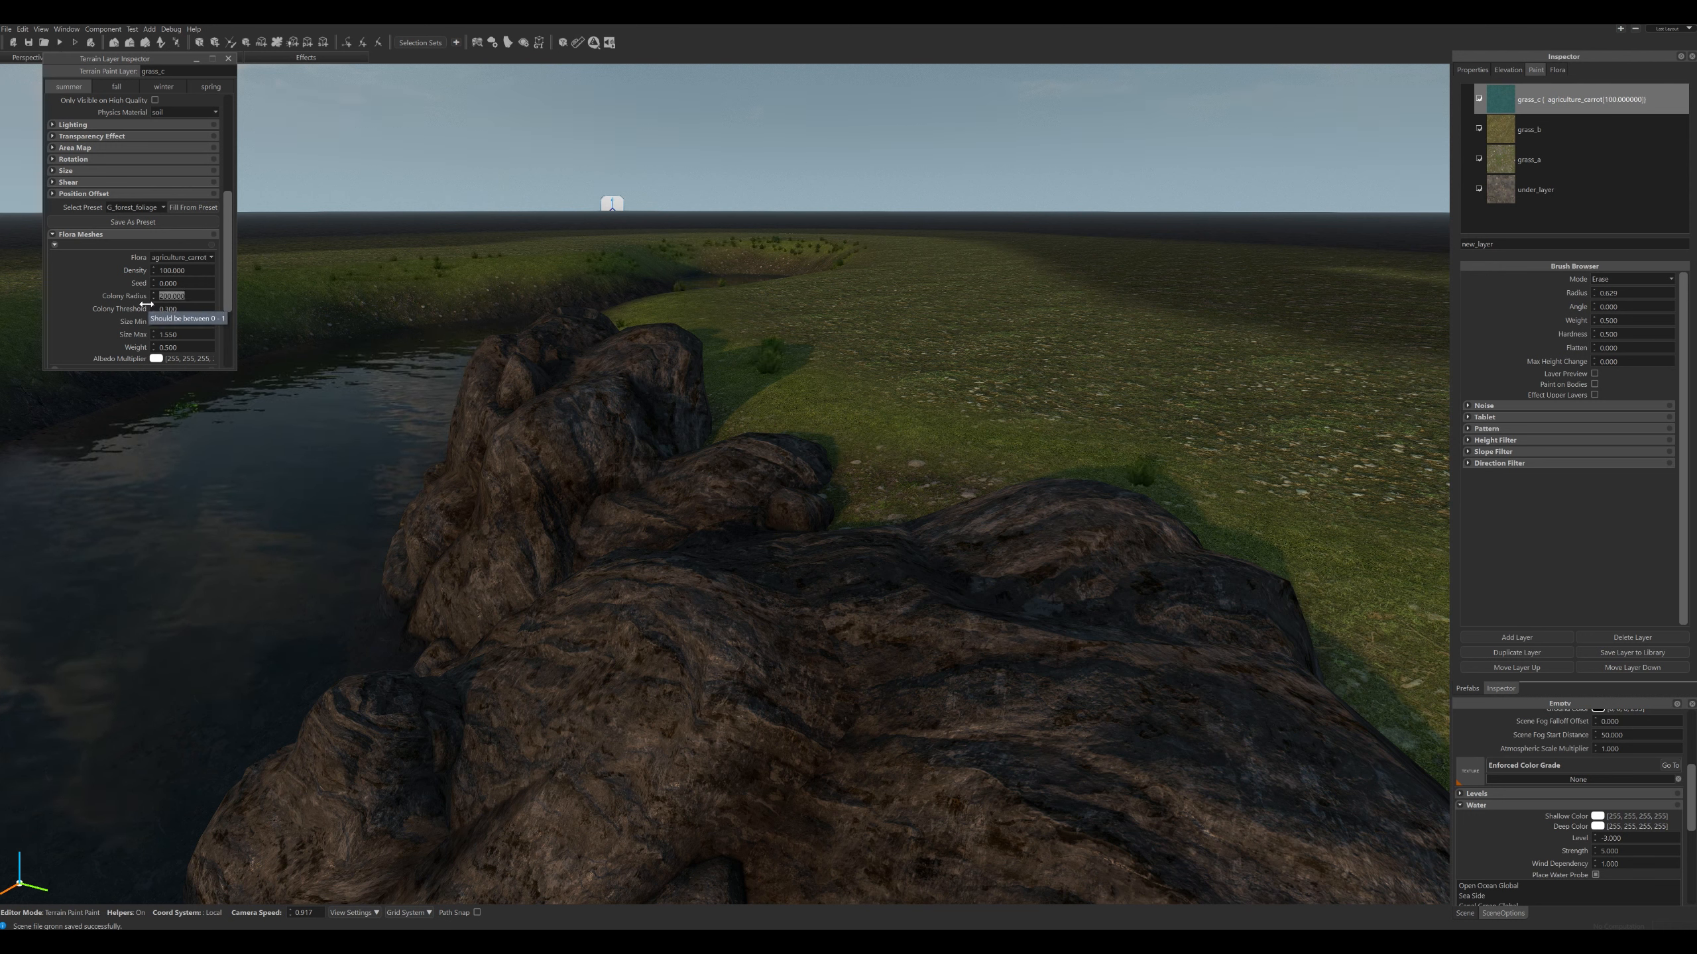
text(50)
key(Return)
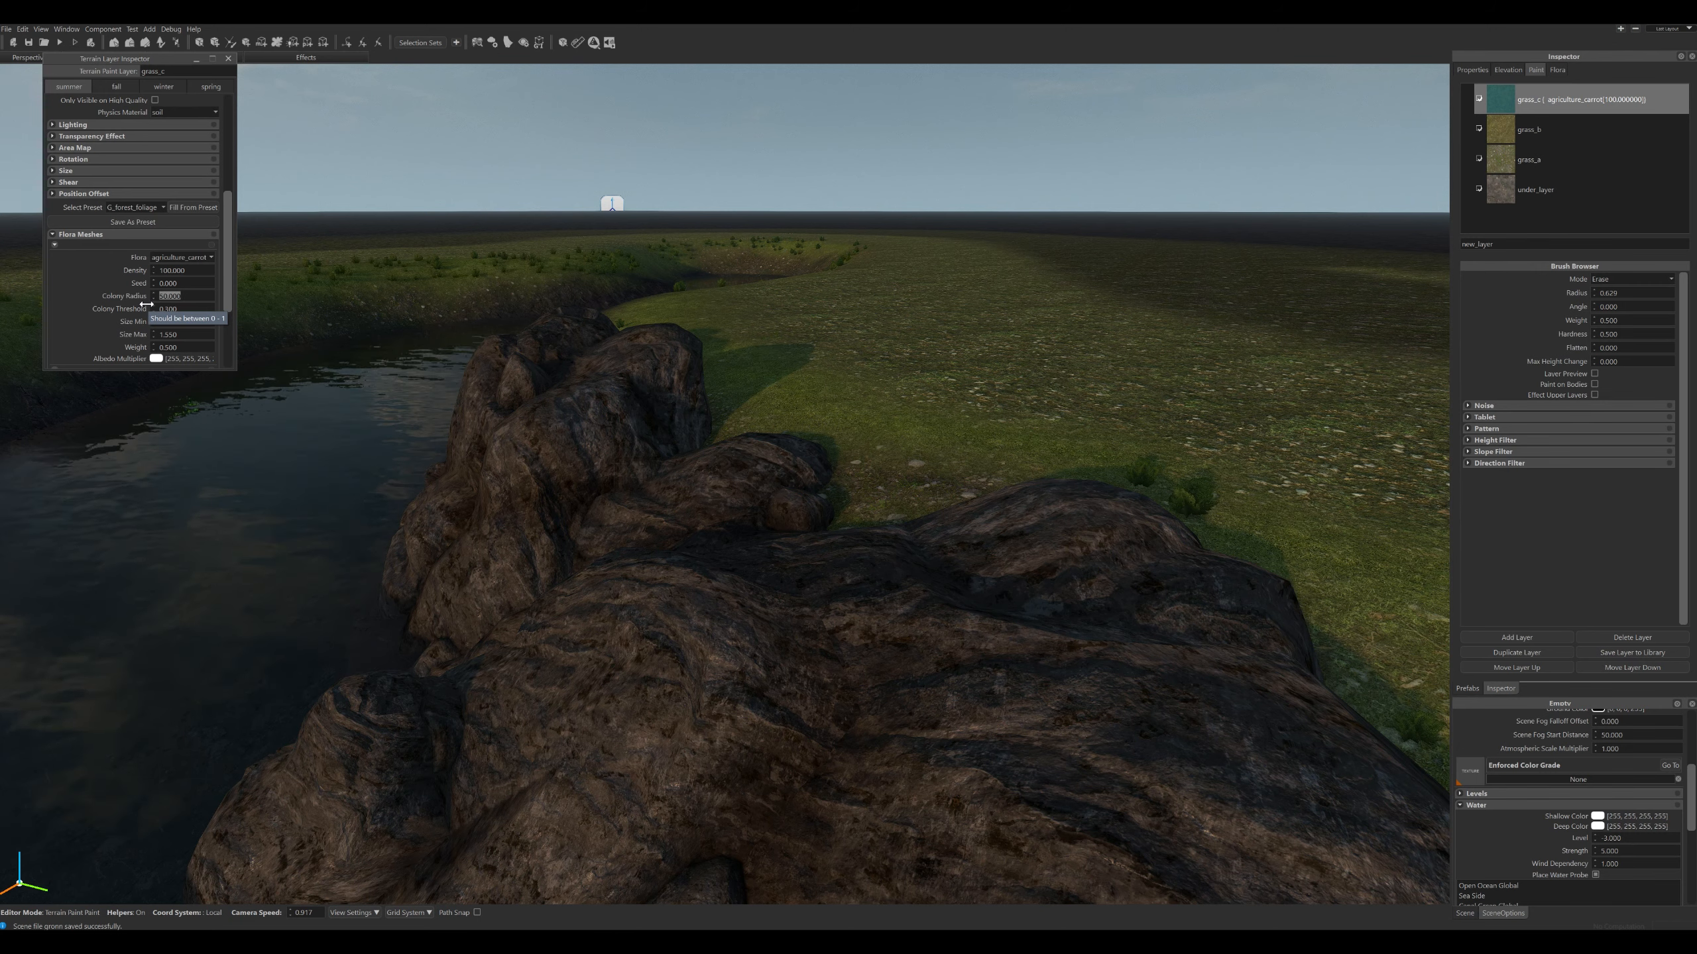
right_drag(667, 368, 1330, 149)
key(w)
key(w)
key(w)
right_drag(725, 478, 666, 388)
key(w)
key(w)
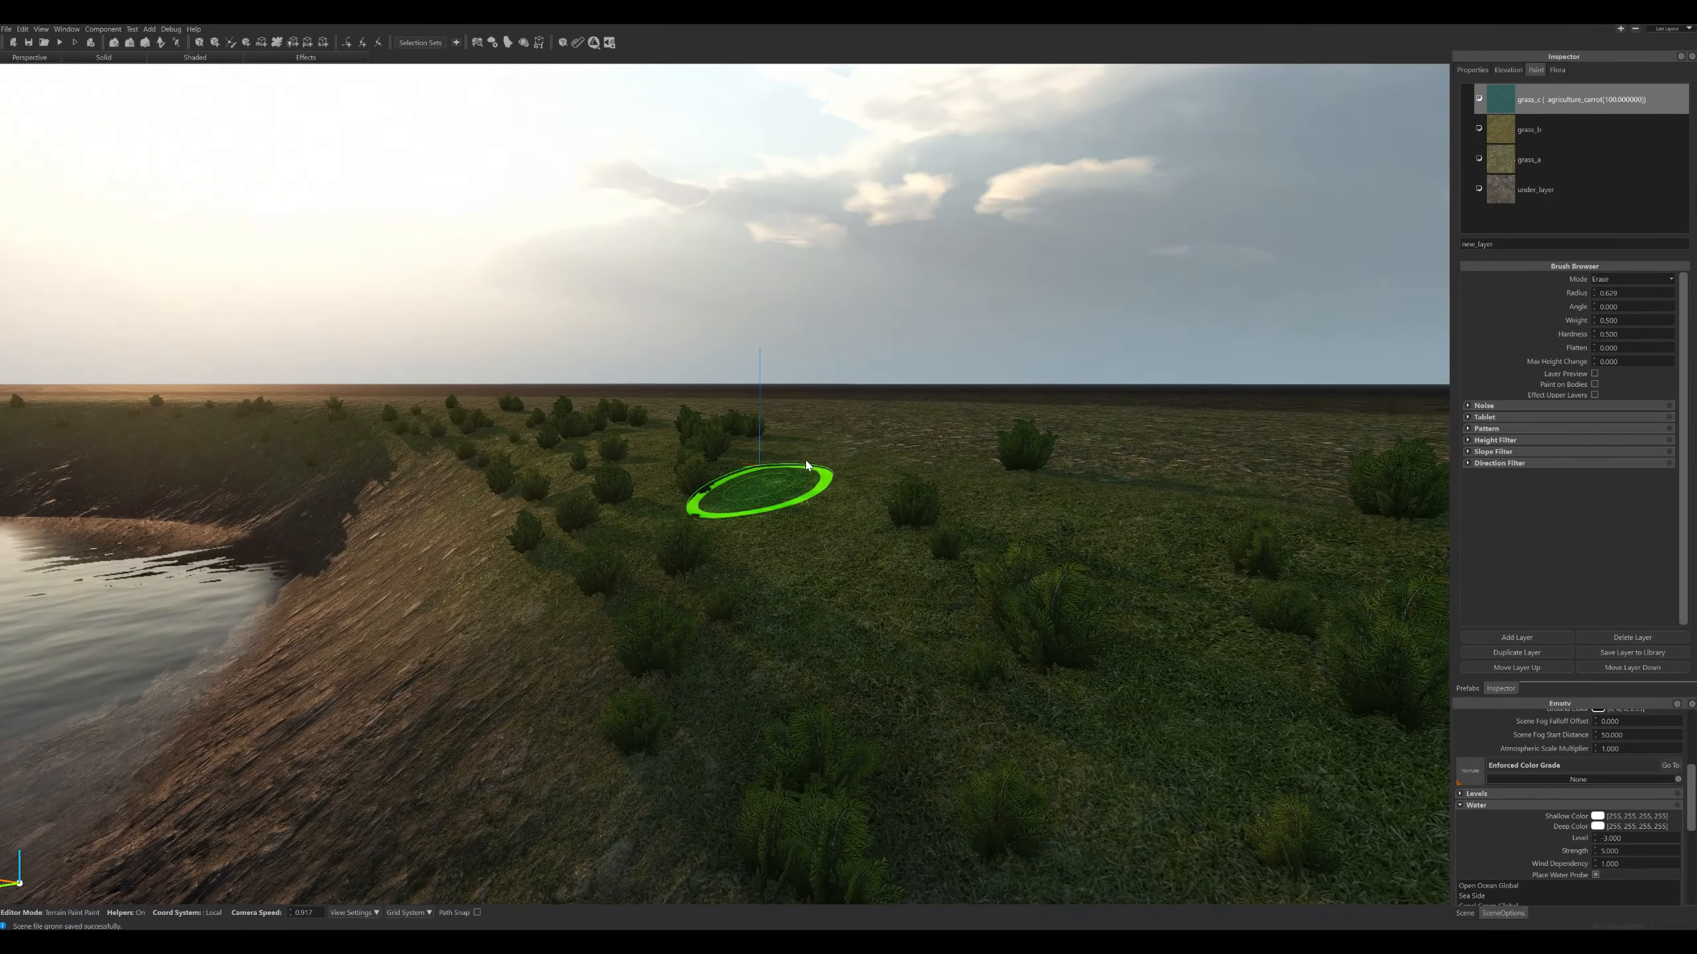
Replace the carrot flora on the grass_c layer with flora_grass_aa and view the grass beside the river.
double_click(1503, 111)
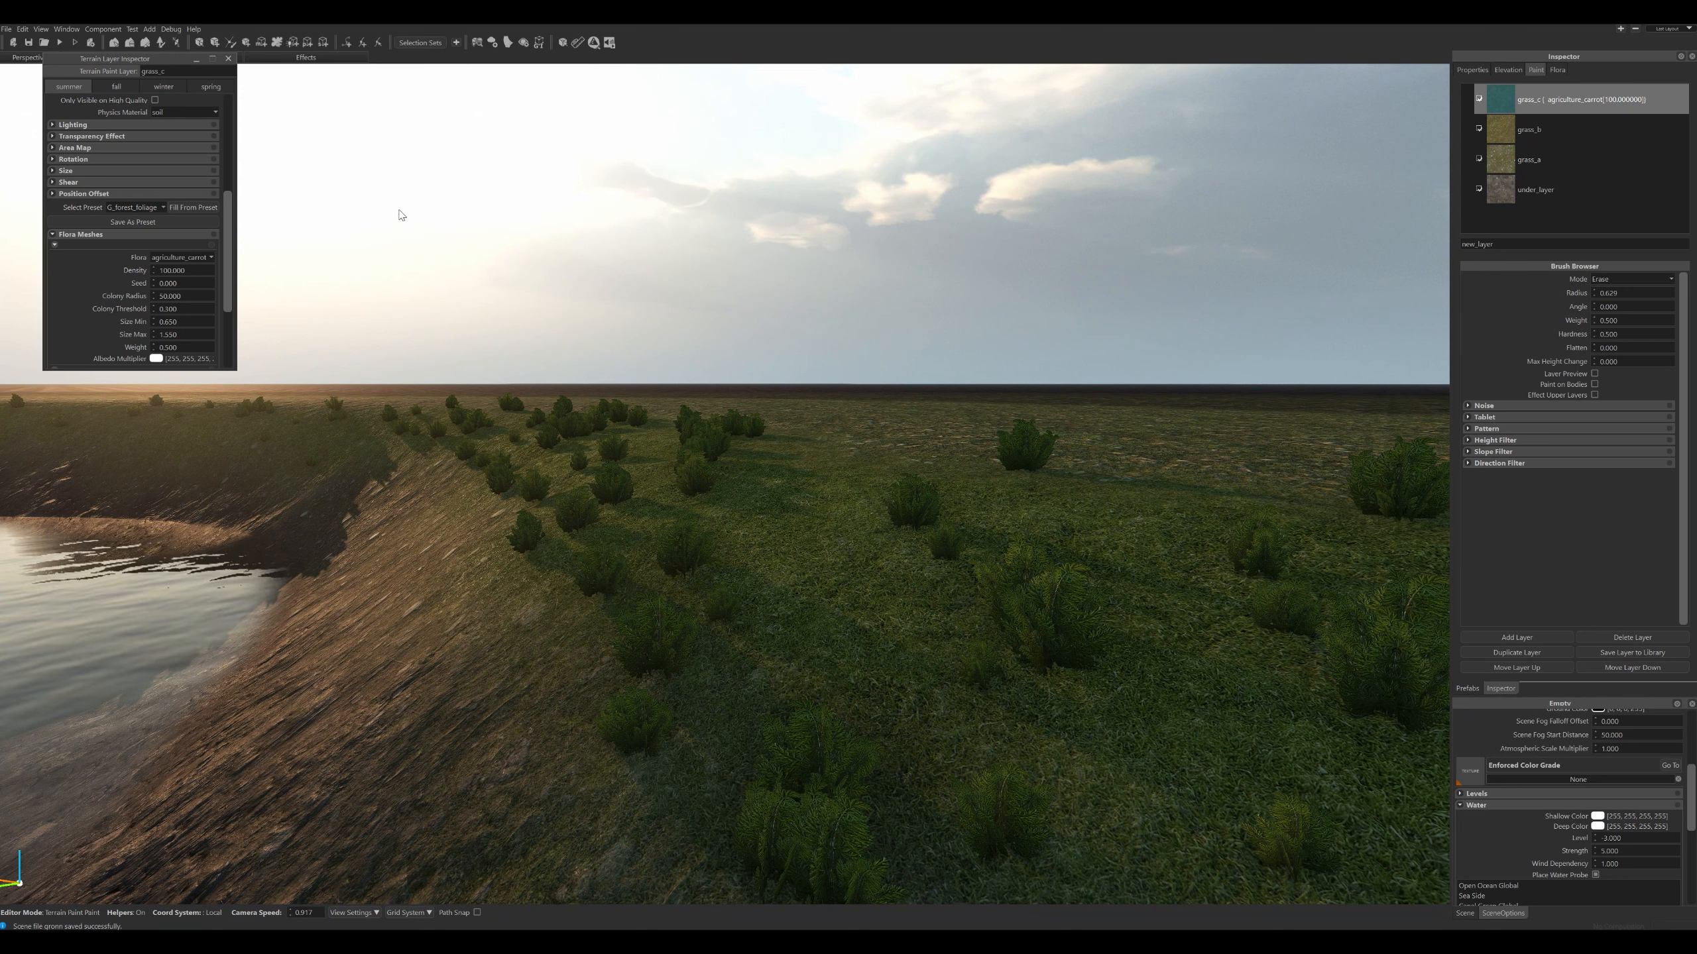
click(210, 258)
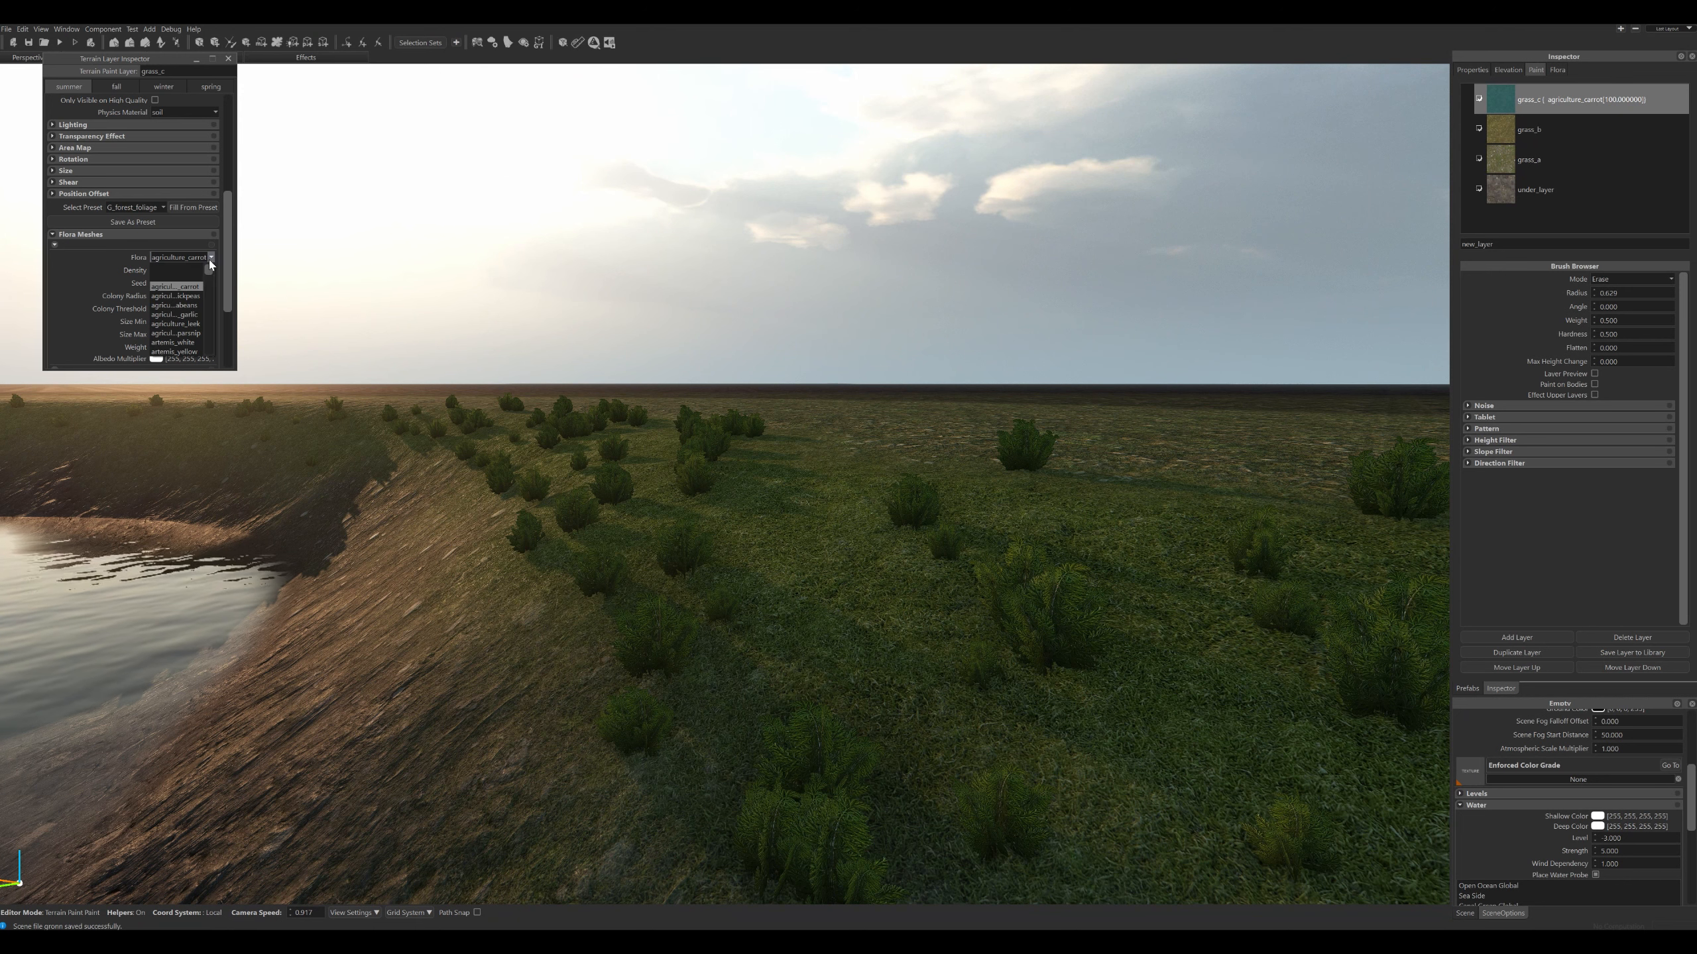
scroll(207, 273, down, 10)
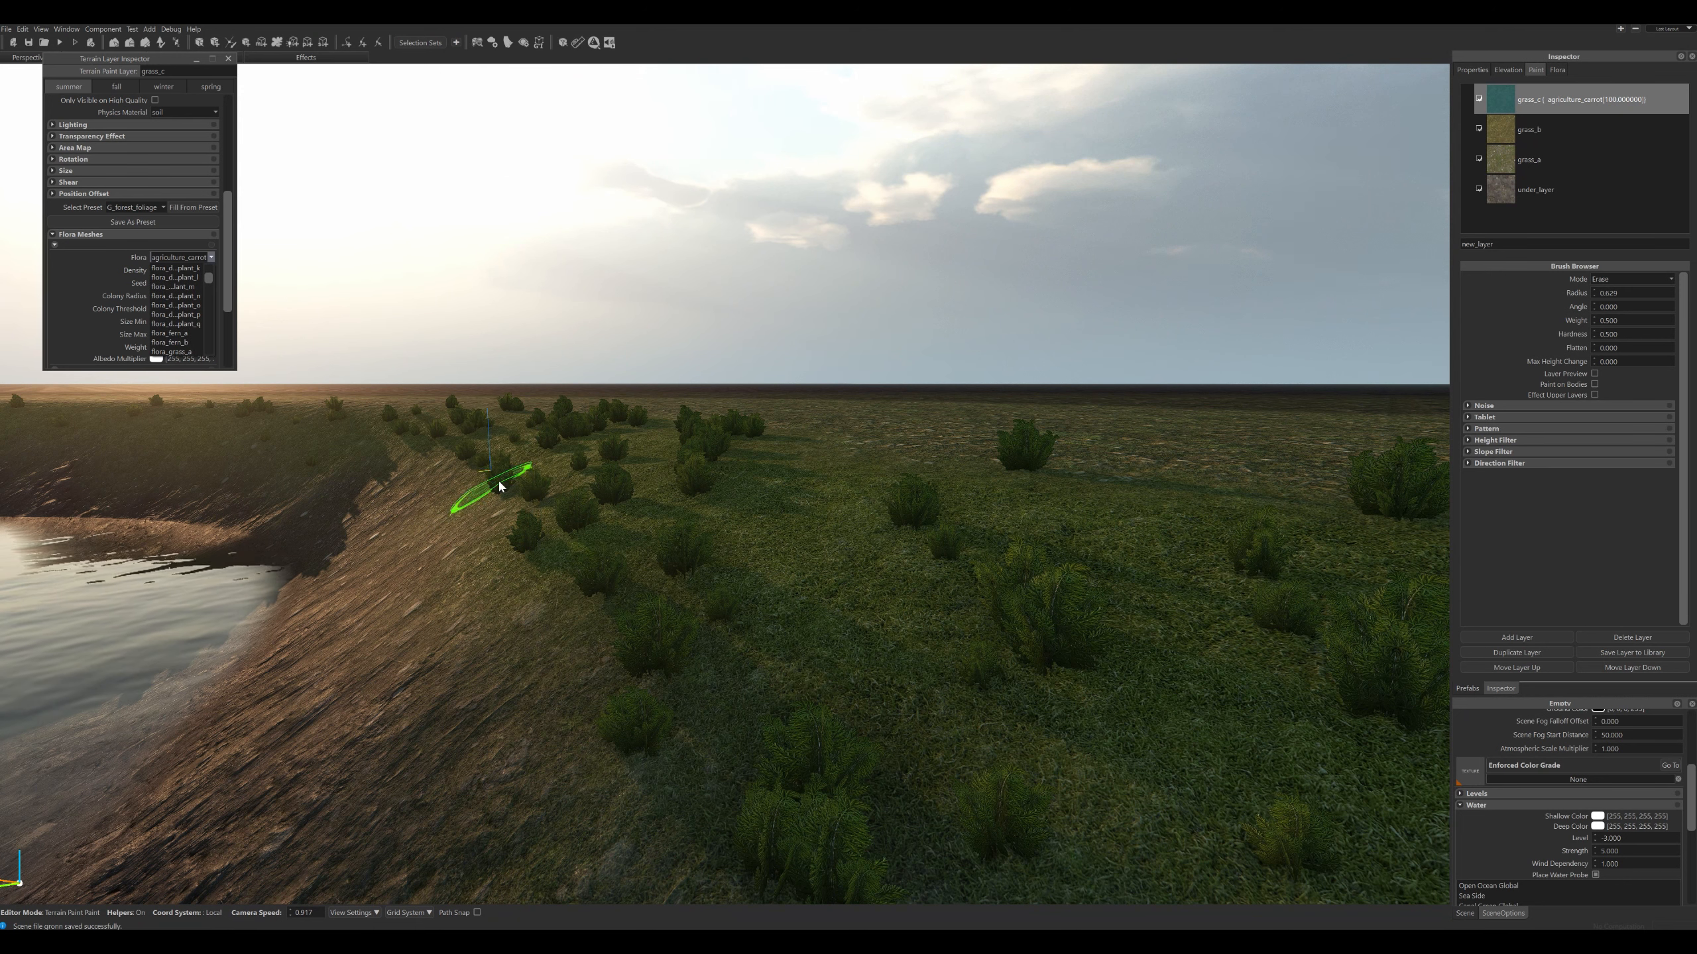
click(183, 296)
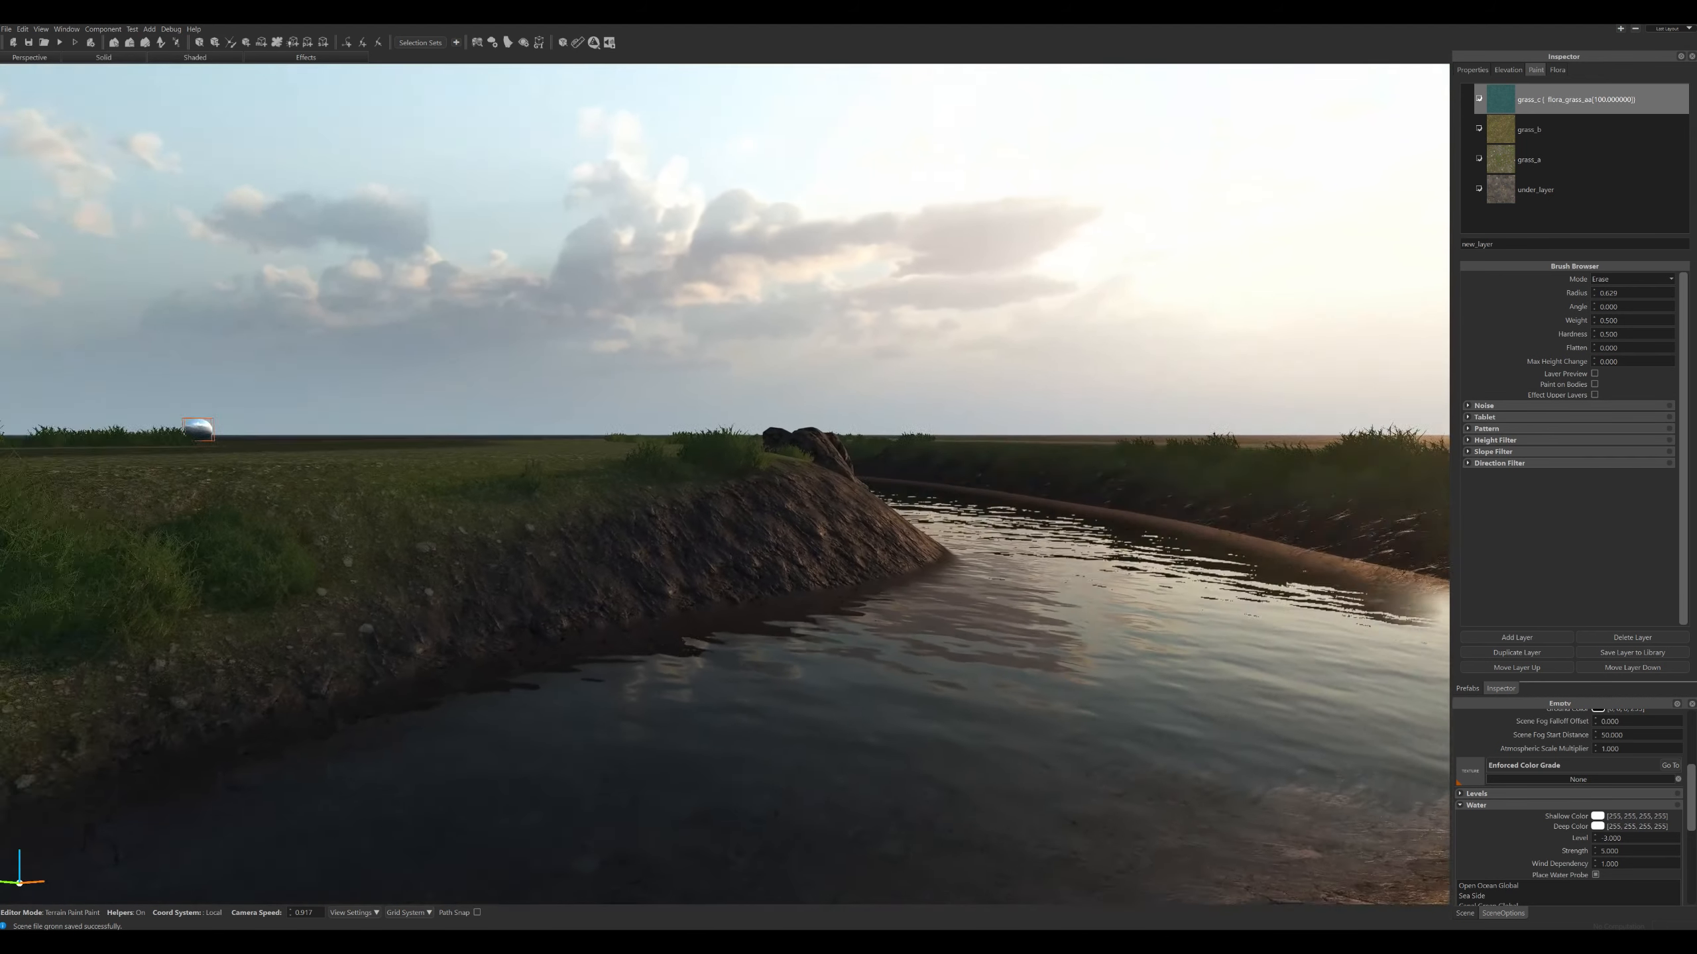
mouse_move(725, 484)
right_down()
mouse_move(524, 501)
mouse_move(515, 485)
mouse_move(707, 407)
mouse_move(775, 455)
mouse_move(719, 566)
right_up()
key(w)
key(w)
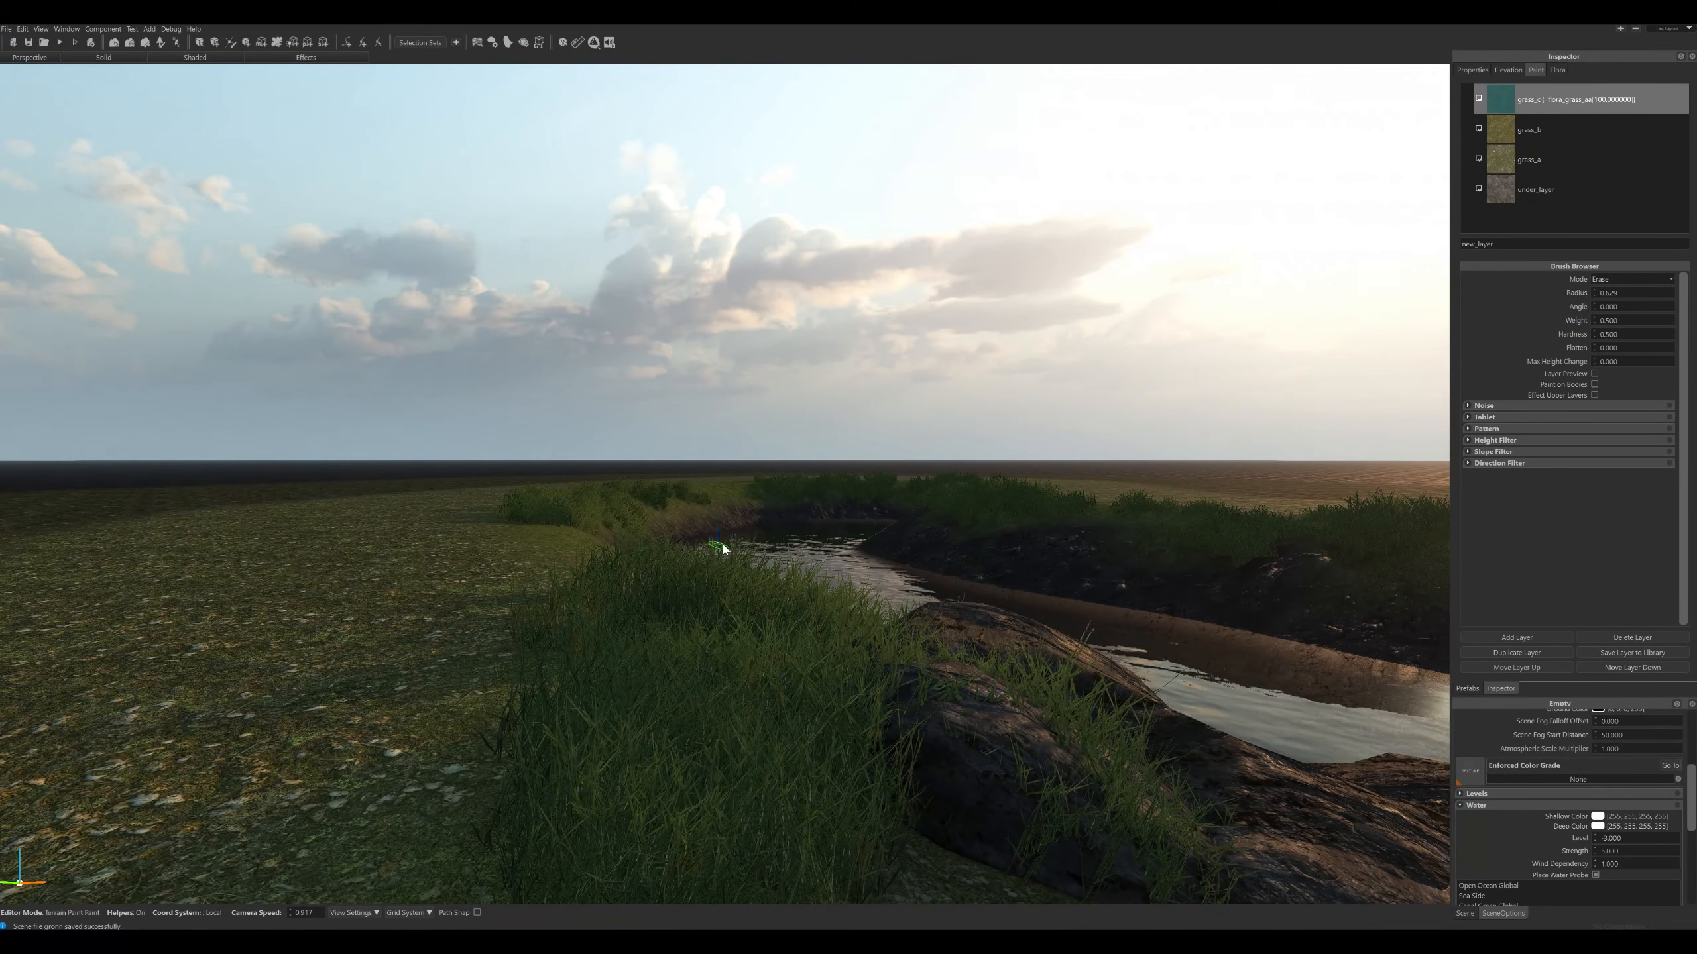
Try a maximum size of 5 for the grass_c layer's flora, then set the maximum size to 0.65.
double_click(1519, 95)
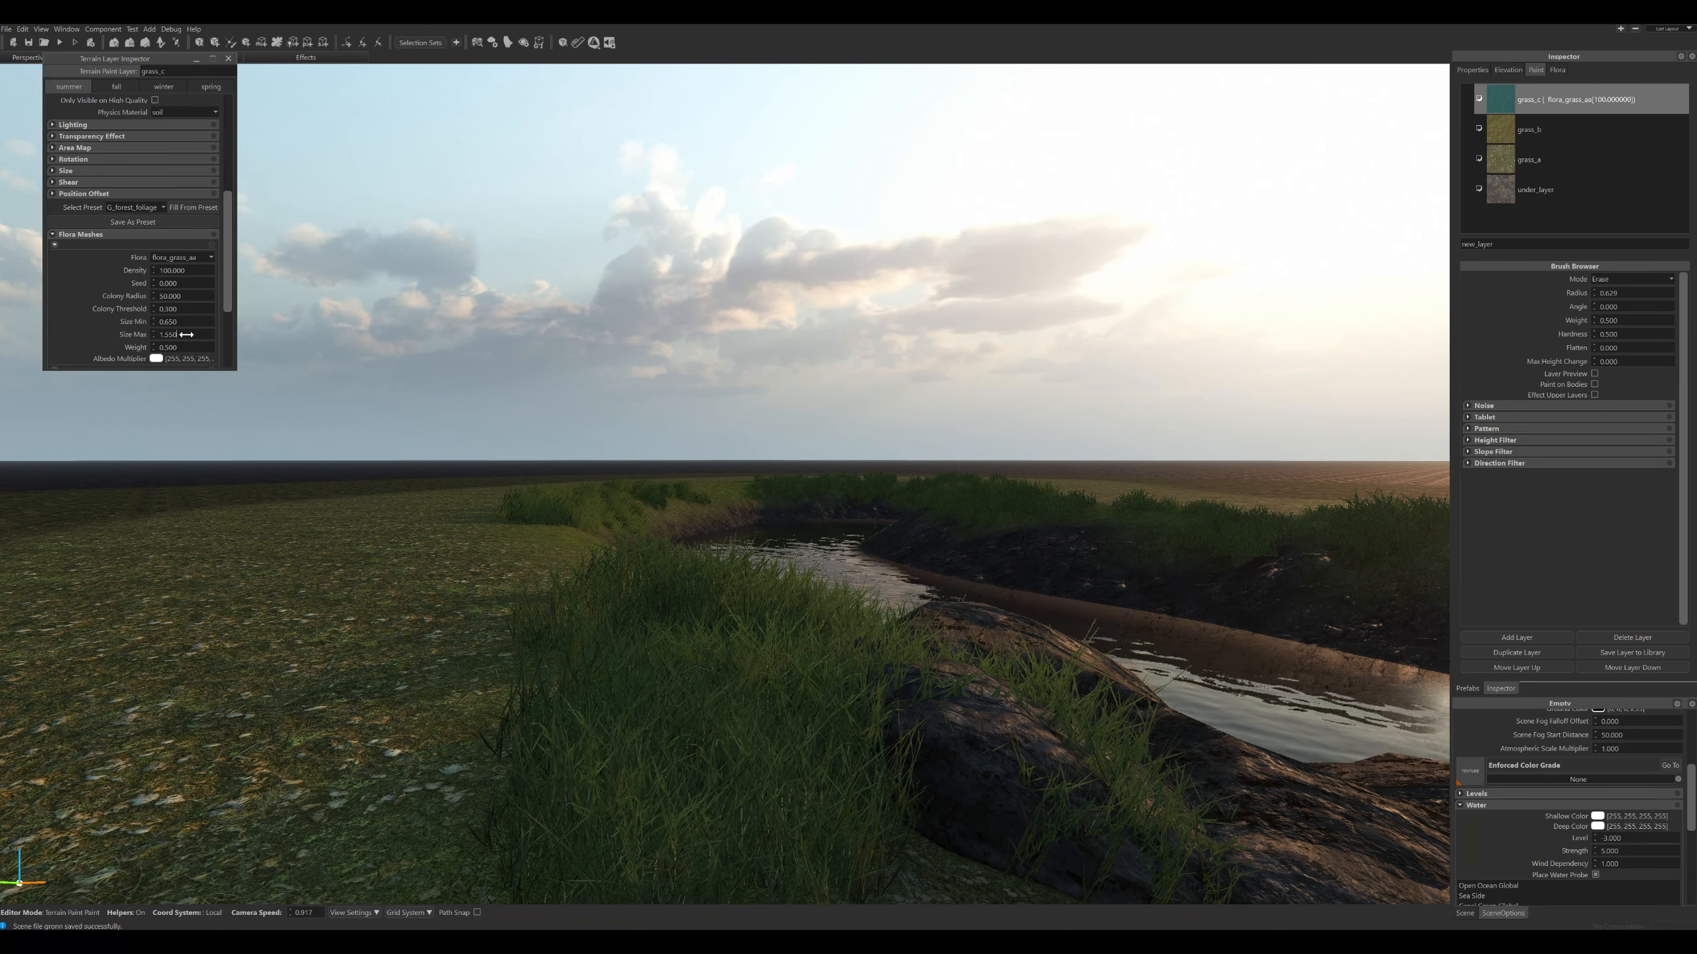
text(5)
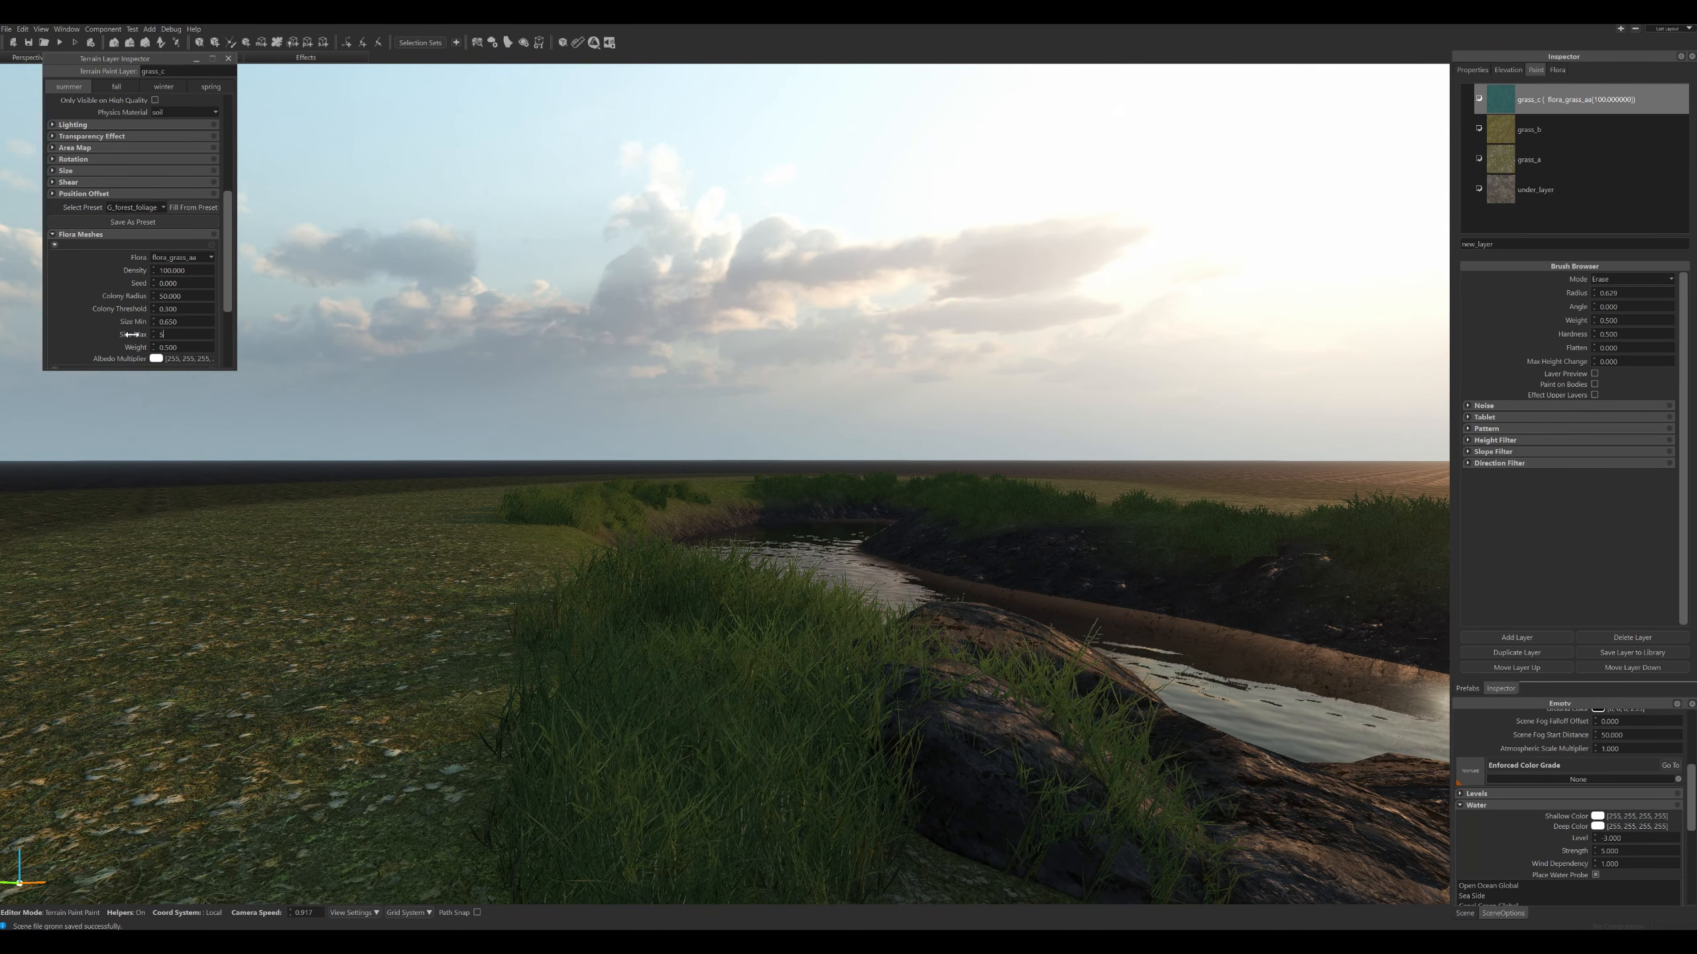
key(Return)
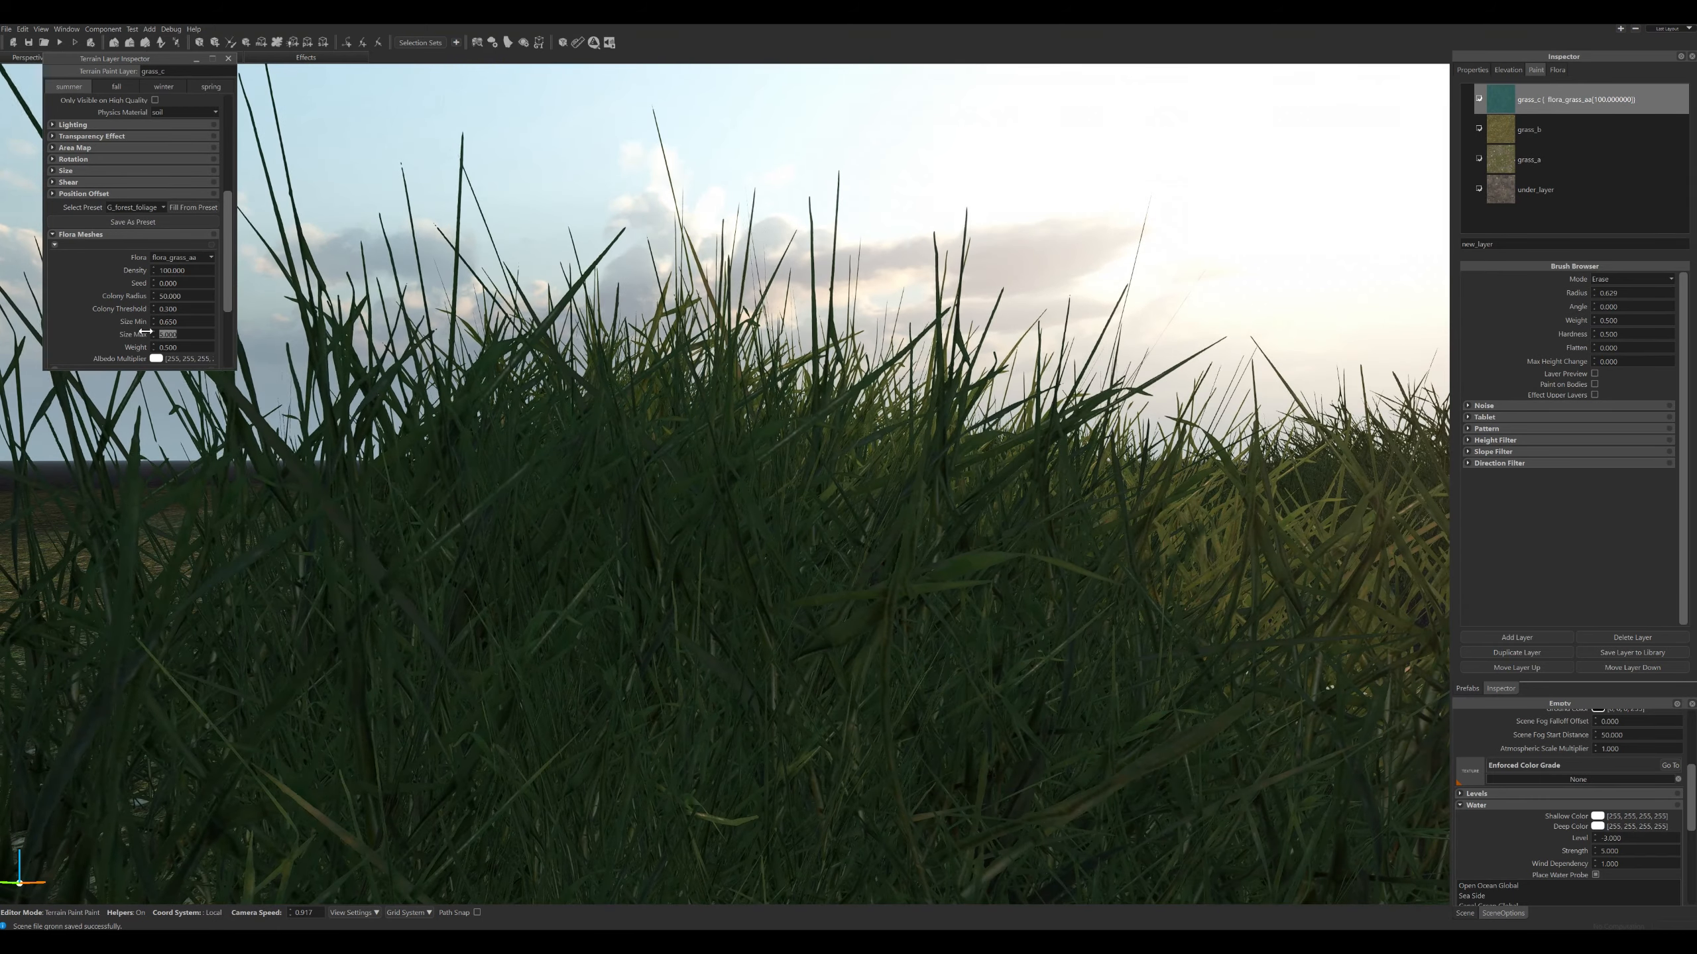
text(0.65)
key(Return)
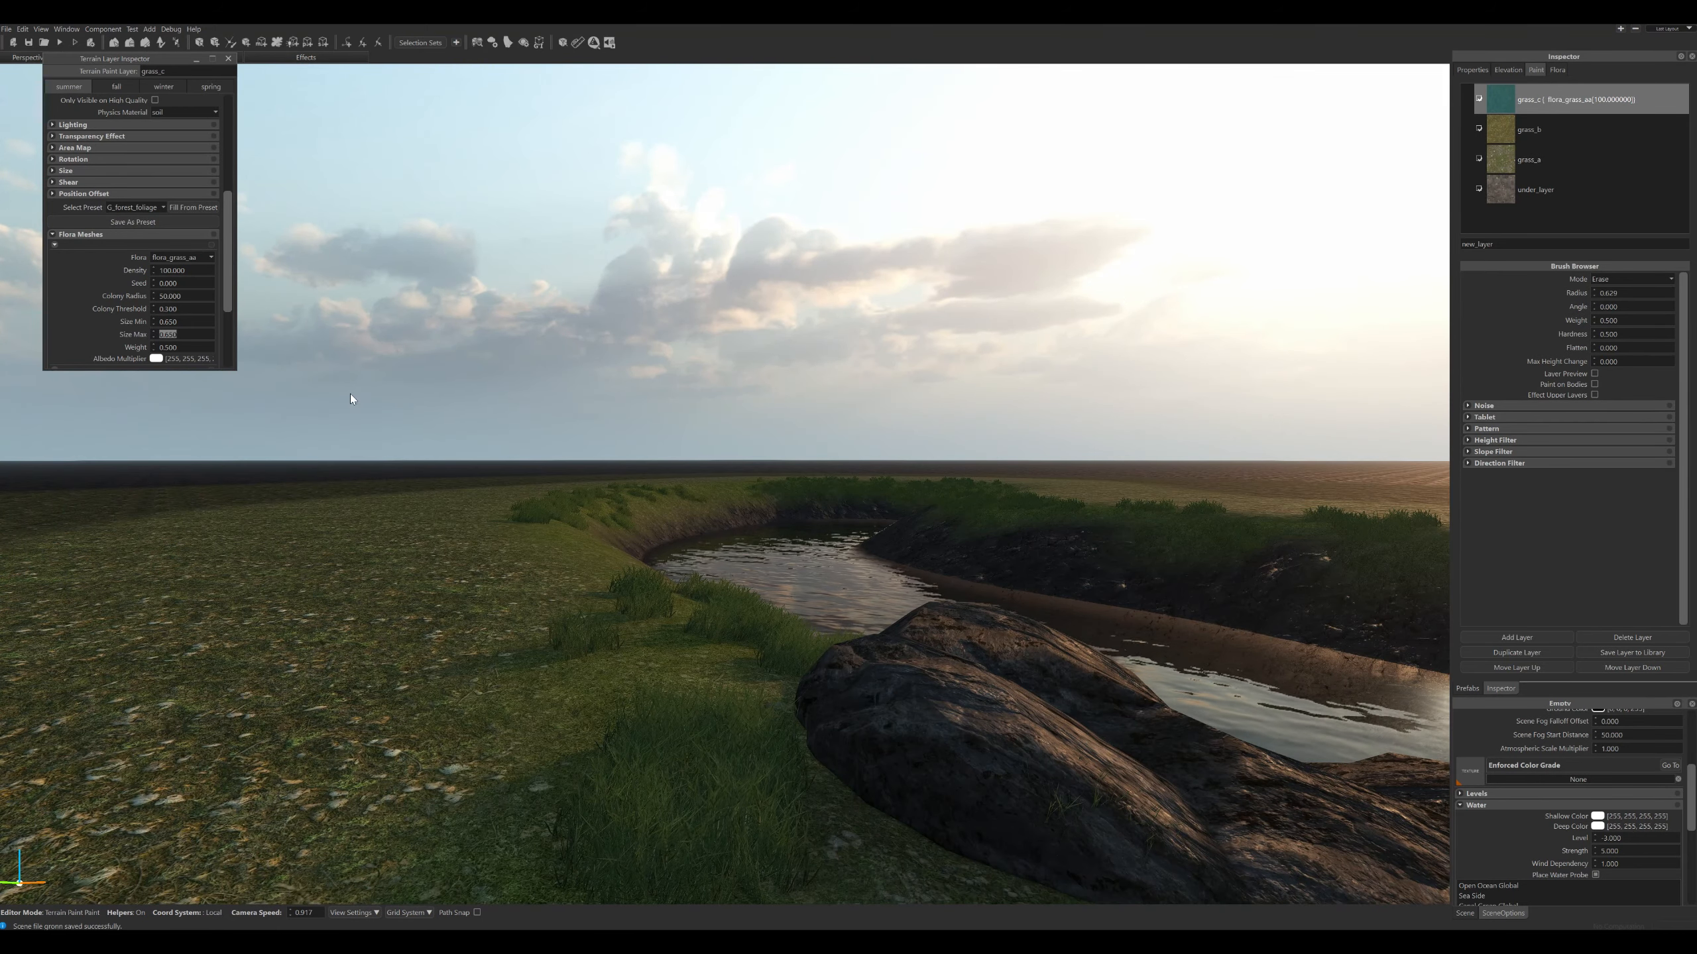
Try flora_grass_b, flora_green_a and flora_green_h on the grass_c layer, then switch back to flora_grass_aa.
mouse_move(761, 521)
right_down()
mouse_move(825, 497)
mouse_move(854, 509)
right_up()
double_click(1506, 104)
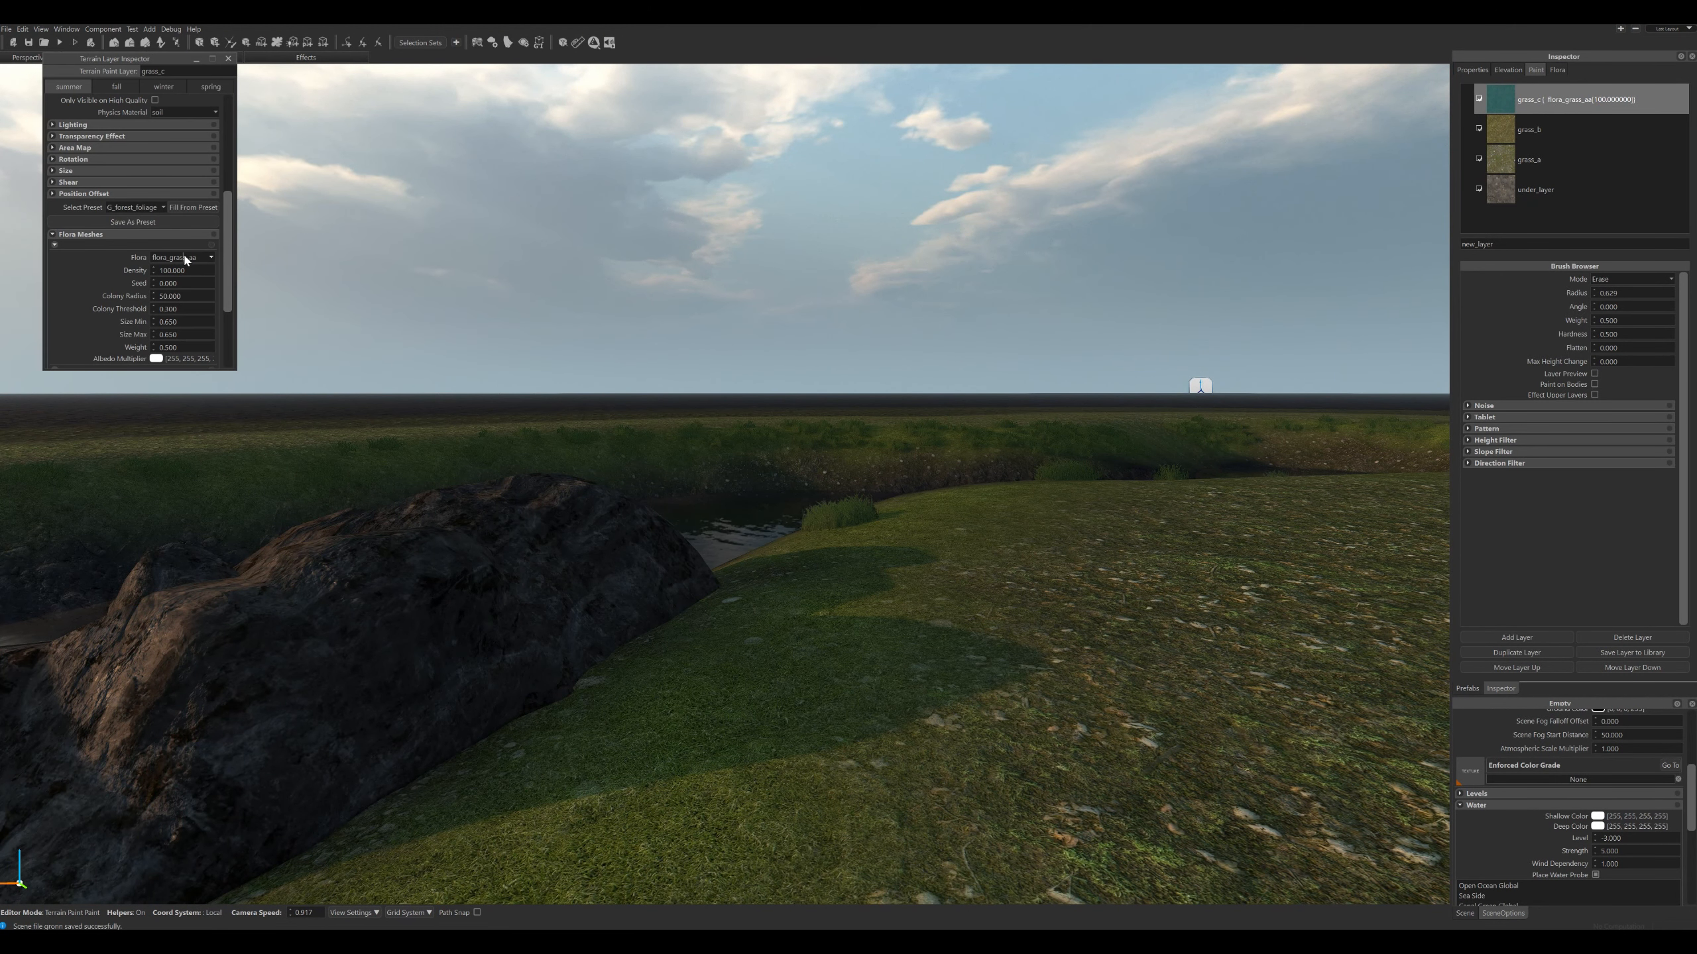
click(208, 258)
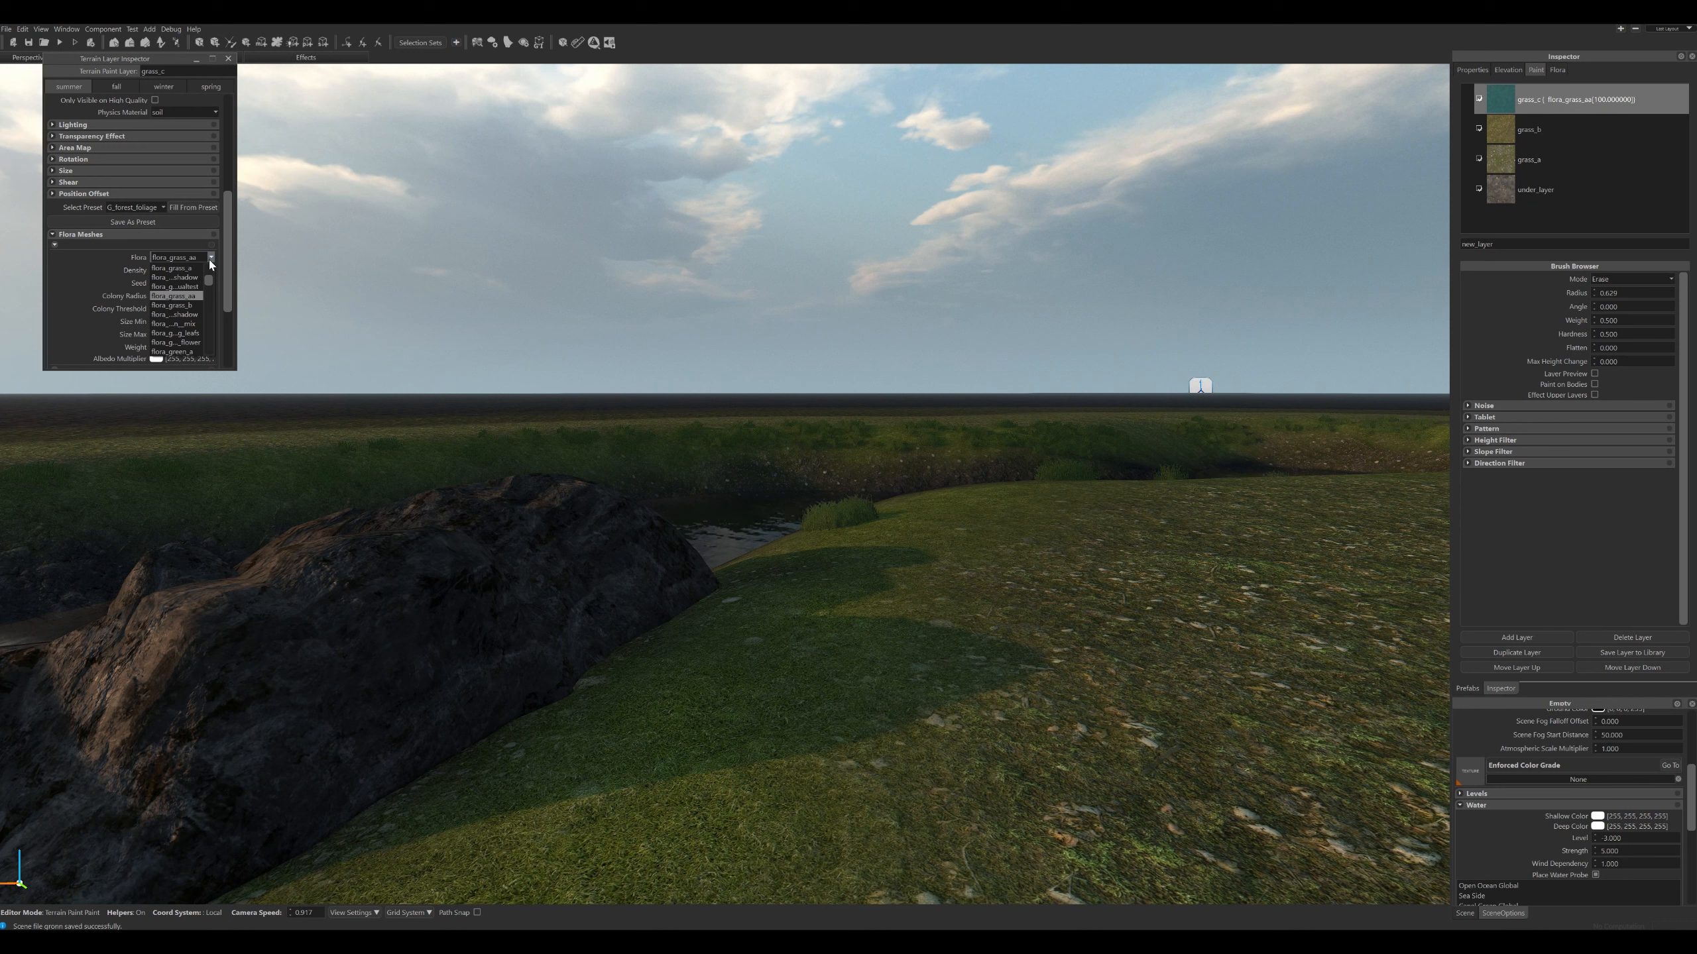
click(181, 304)
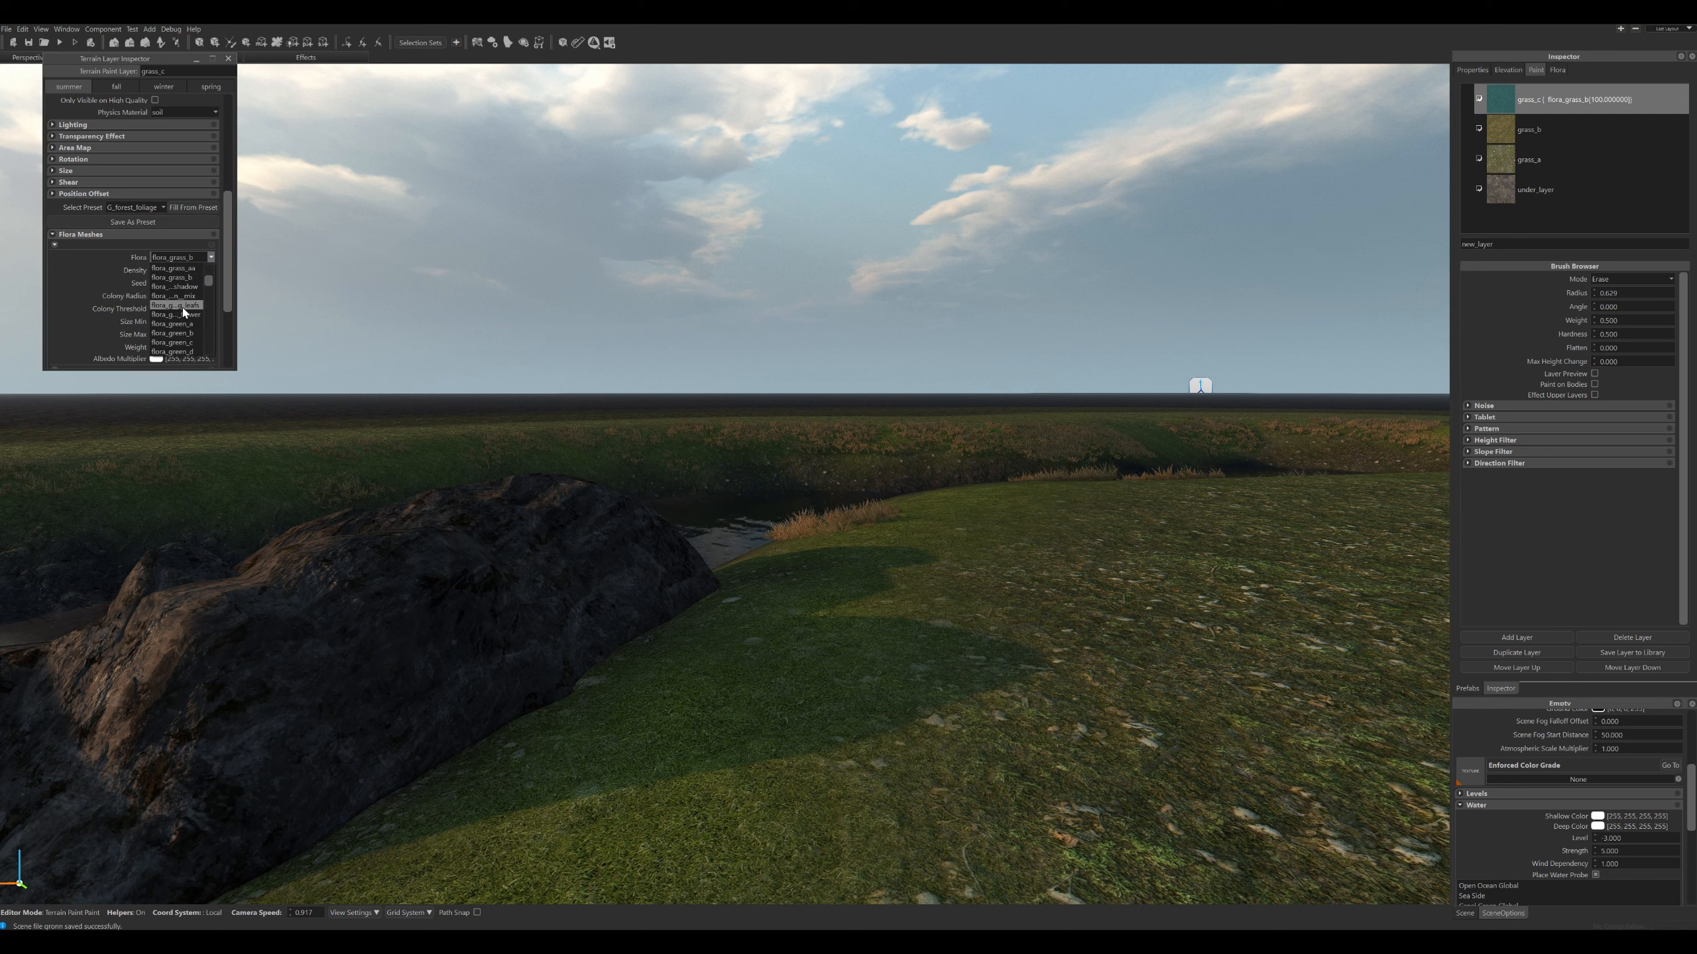
click(177, 324)
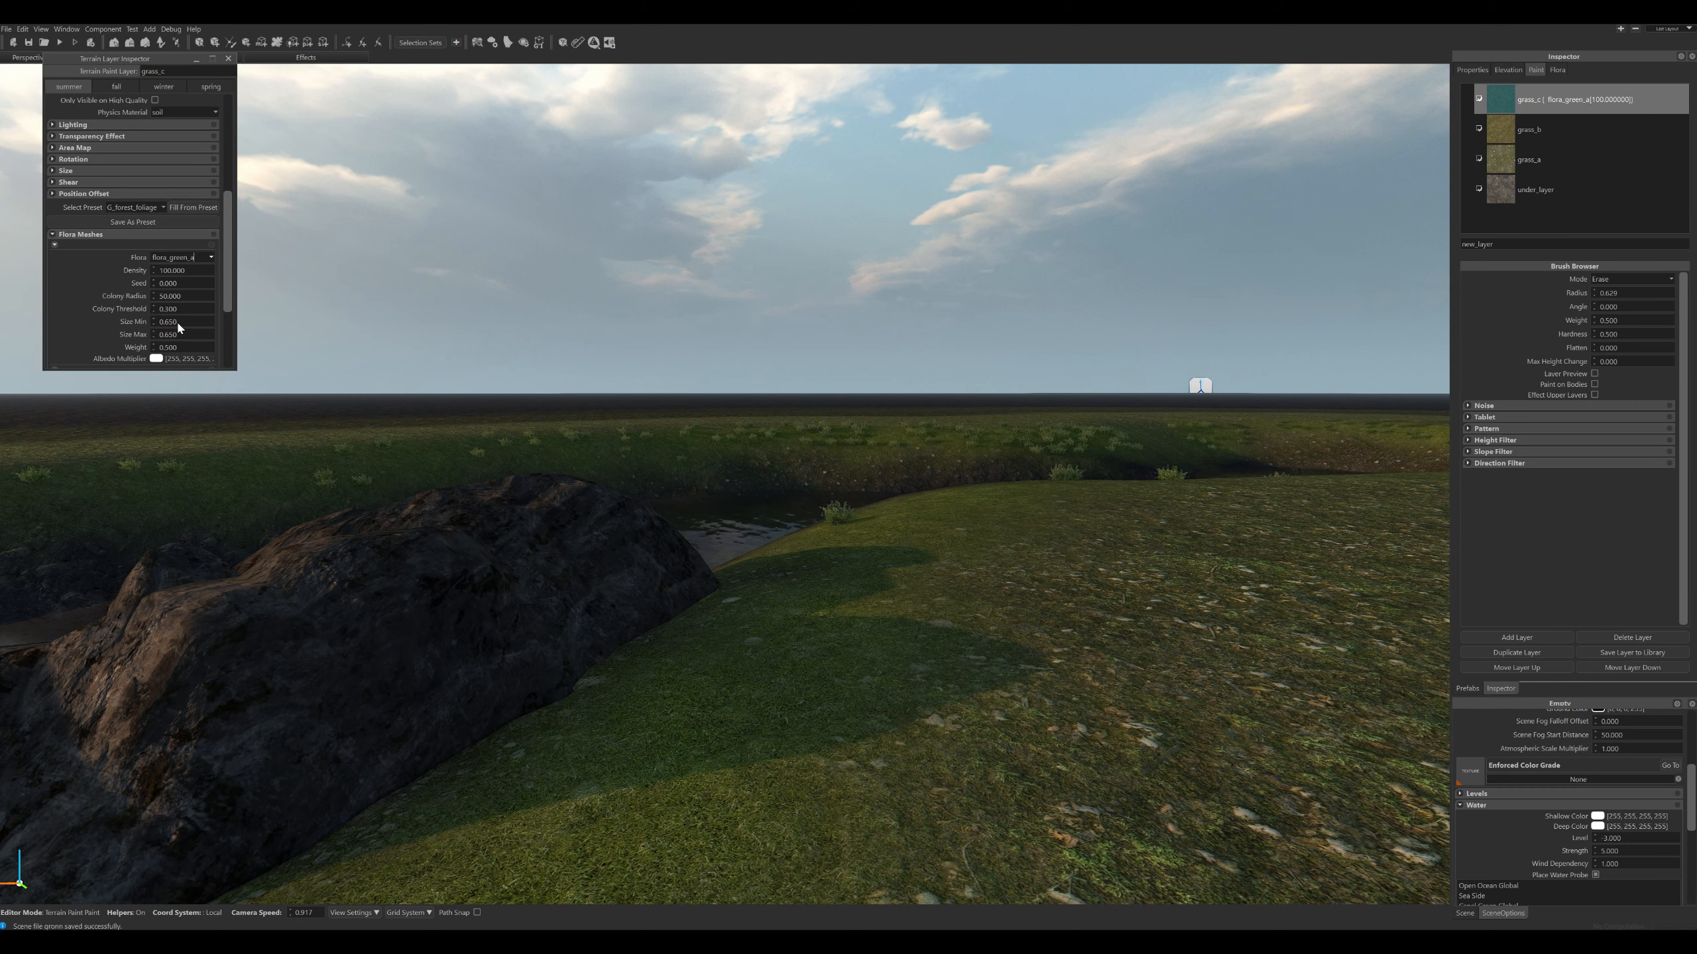
click(205, 253)
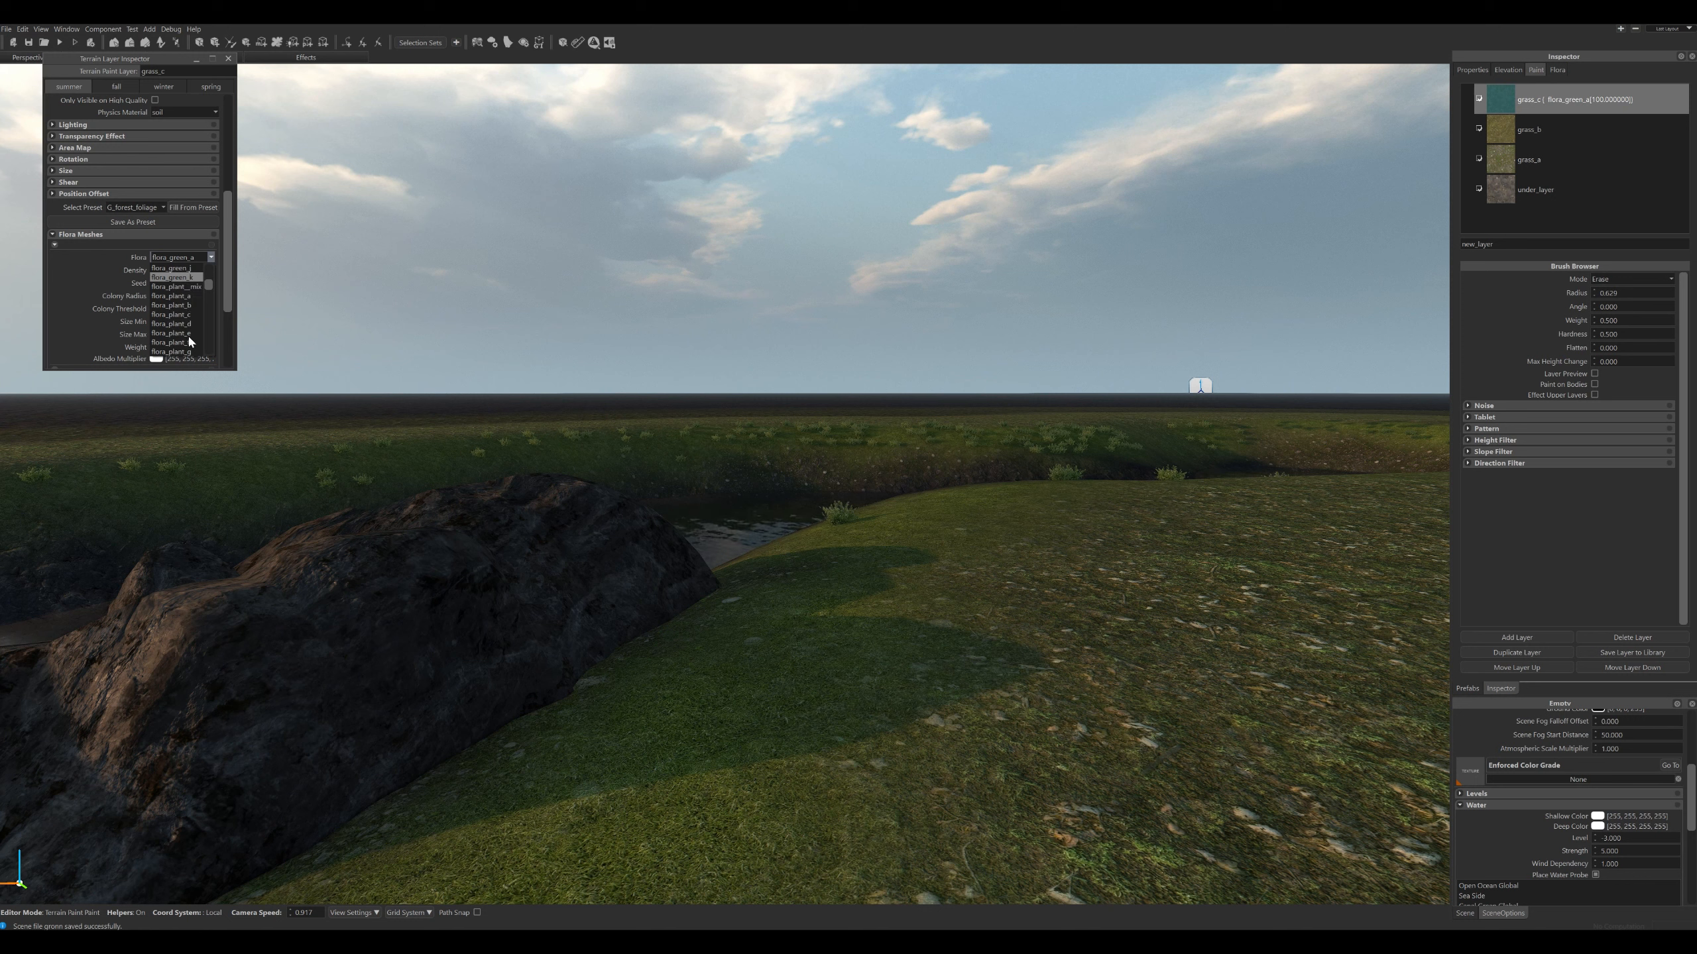
scroll(185, 300, up, 2)
click(181, 306)
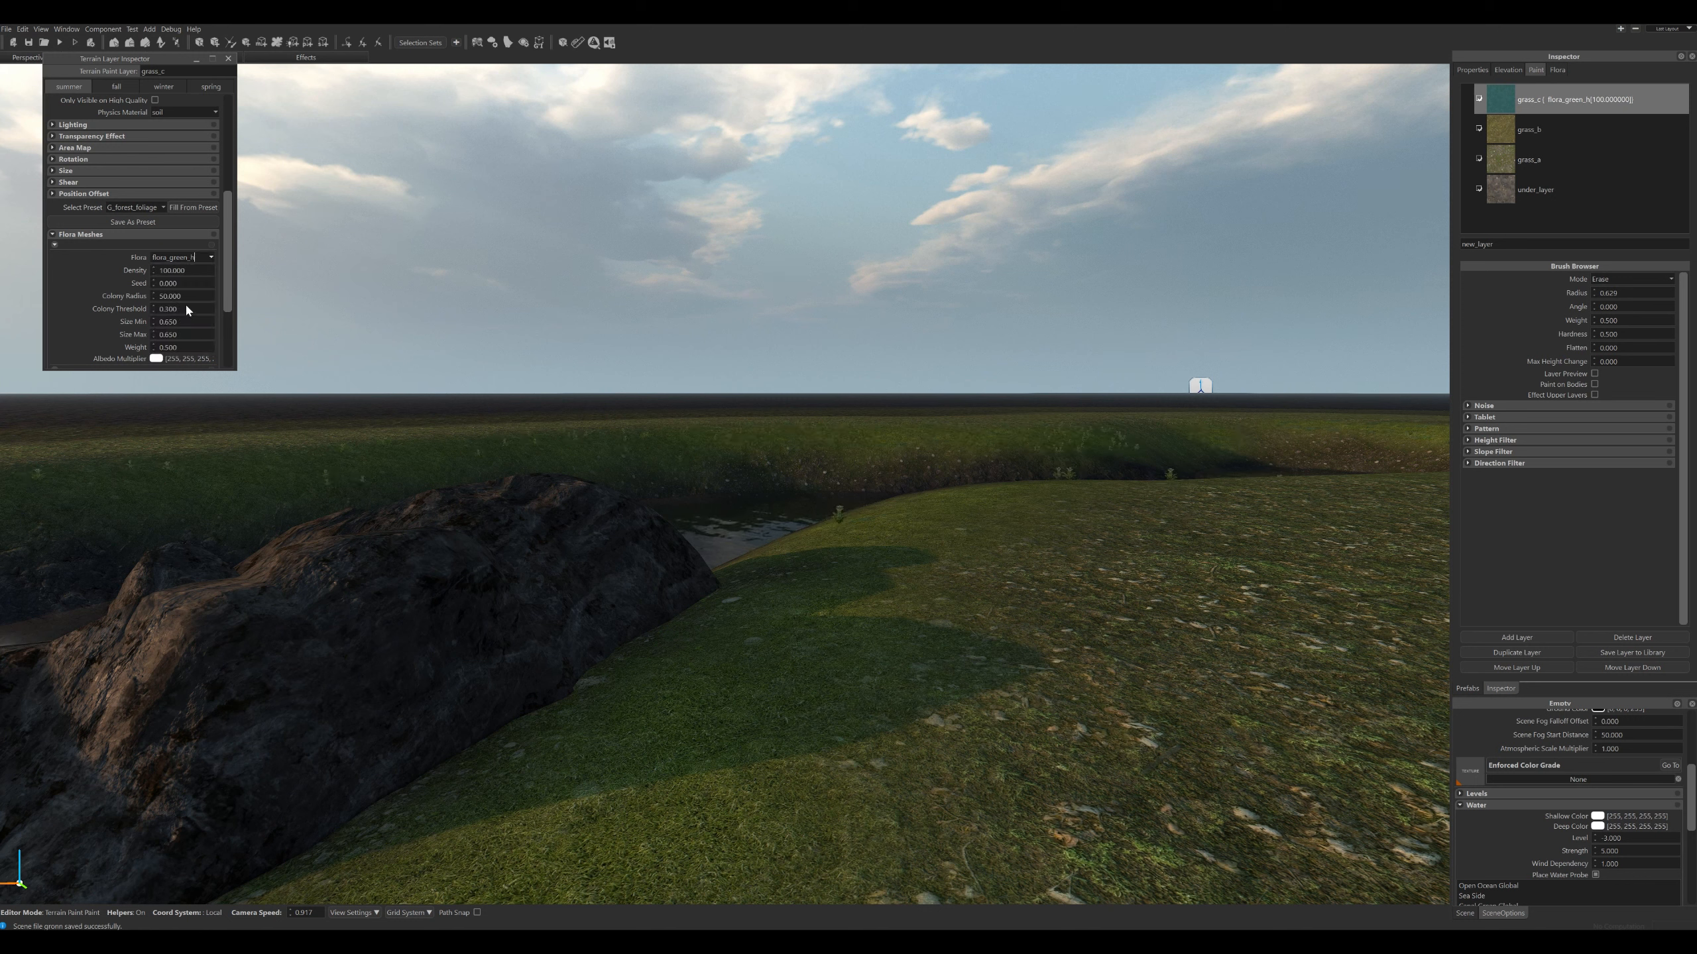
click(206, 258)
scroll(194, 313, up, 2)
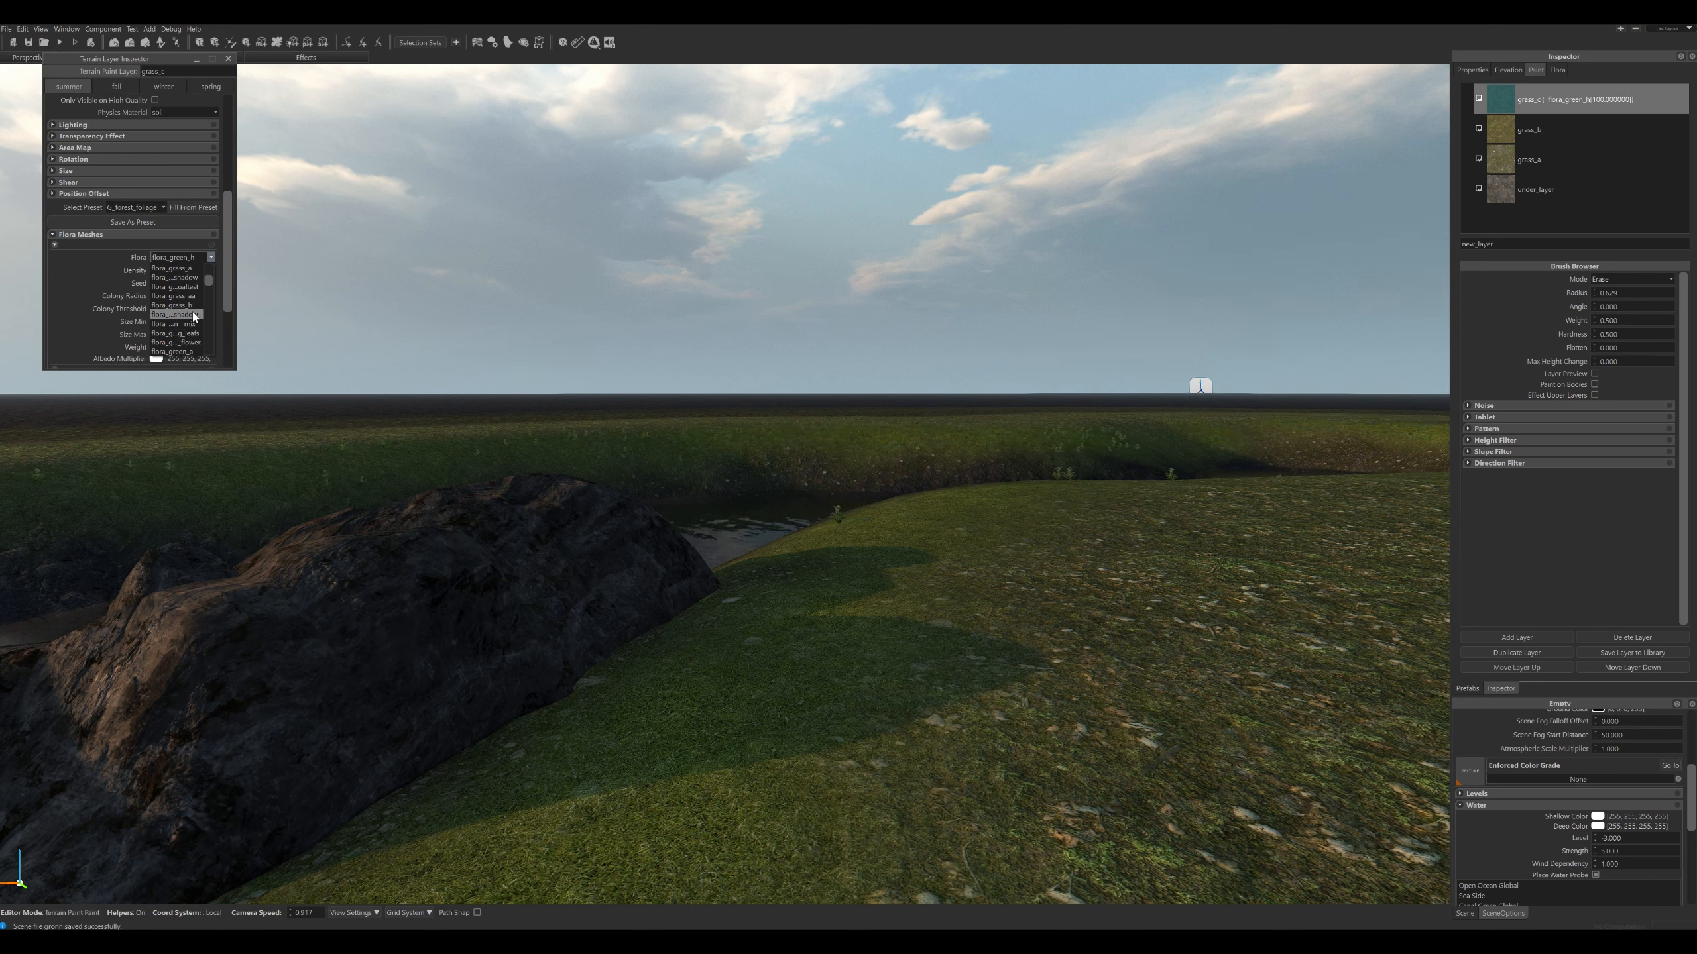
click(183, 297)
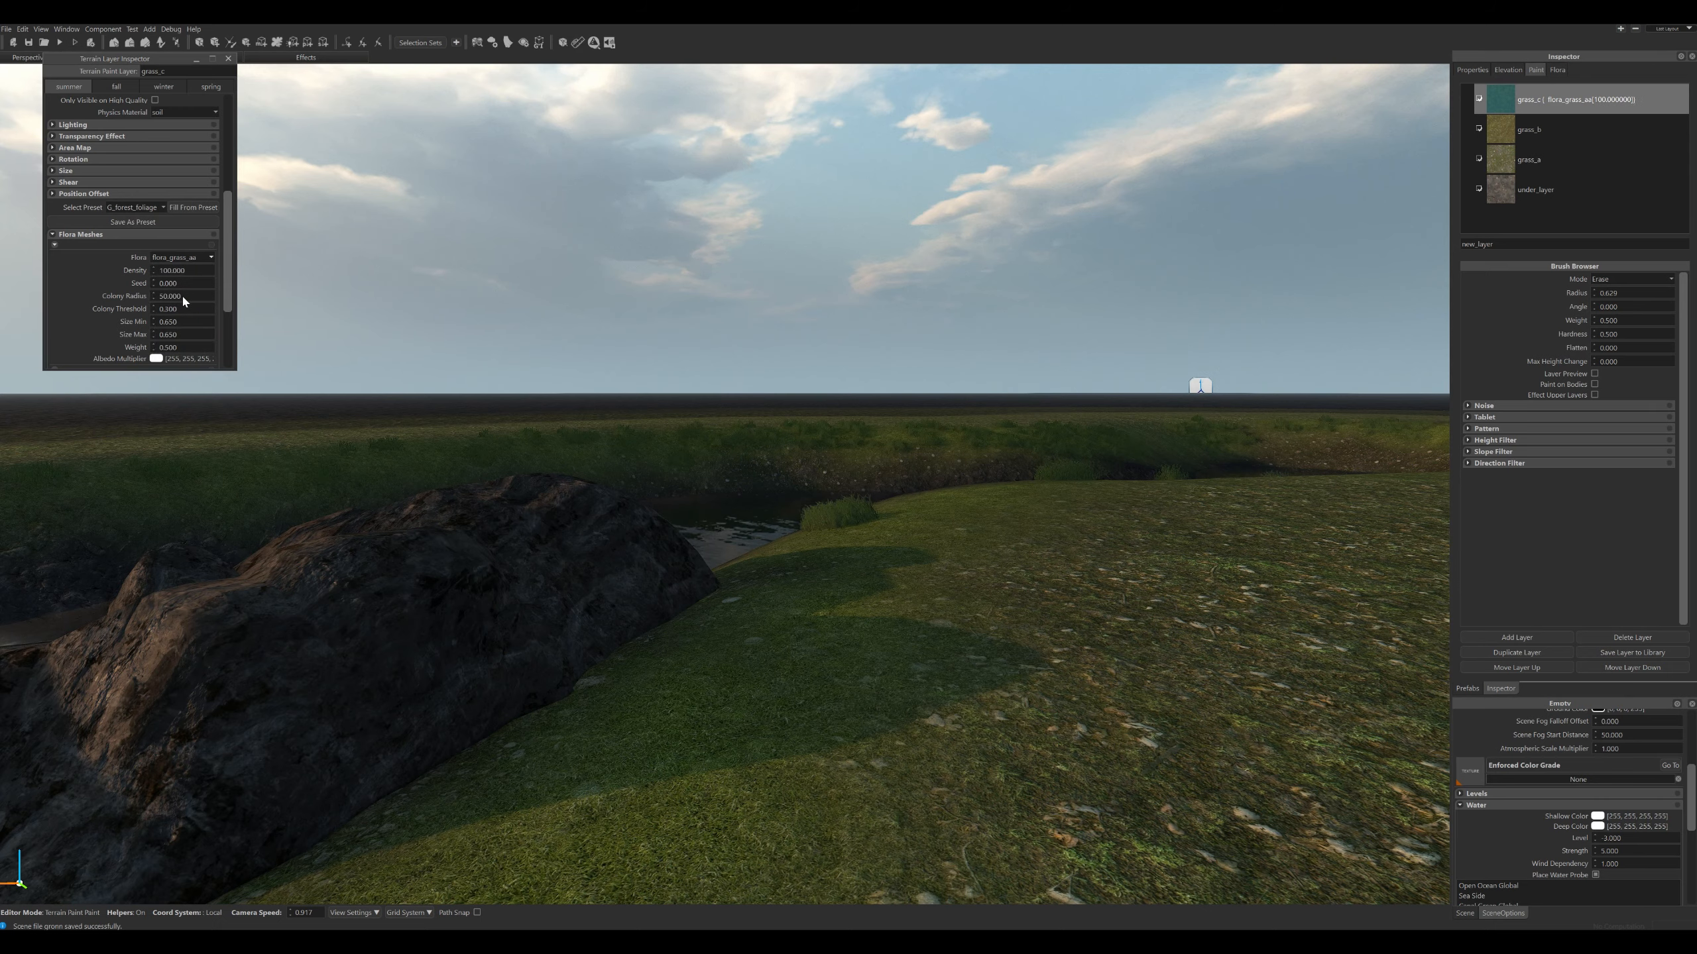
Set the colony radius of the flora_grass_aa mesh on the grass_c layer to 10.
key(w)
mouse_move(973, 448)
right_down()
mouse_move(1000, 401)
mouse_move(1305, 419)
mouse_move(975, 438)
mouse_move(896, 422)
right_up()
key(a)
key(d)
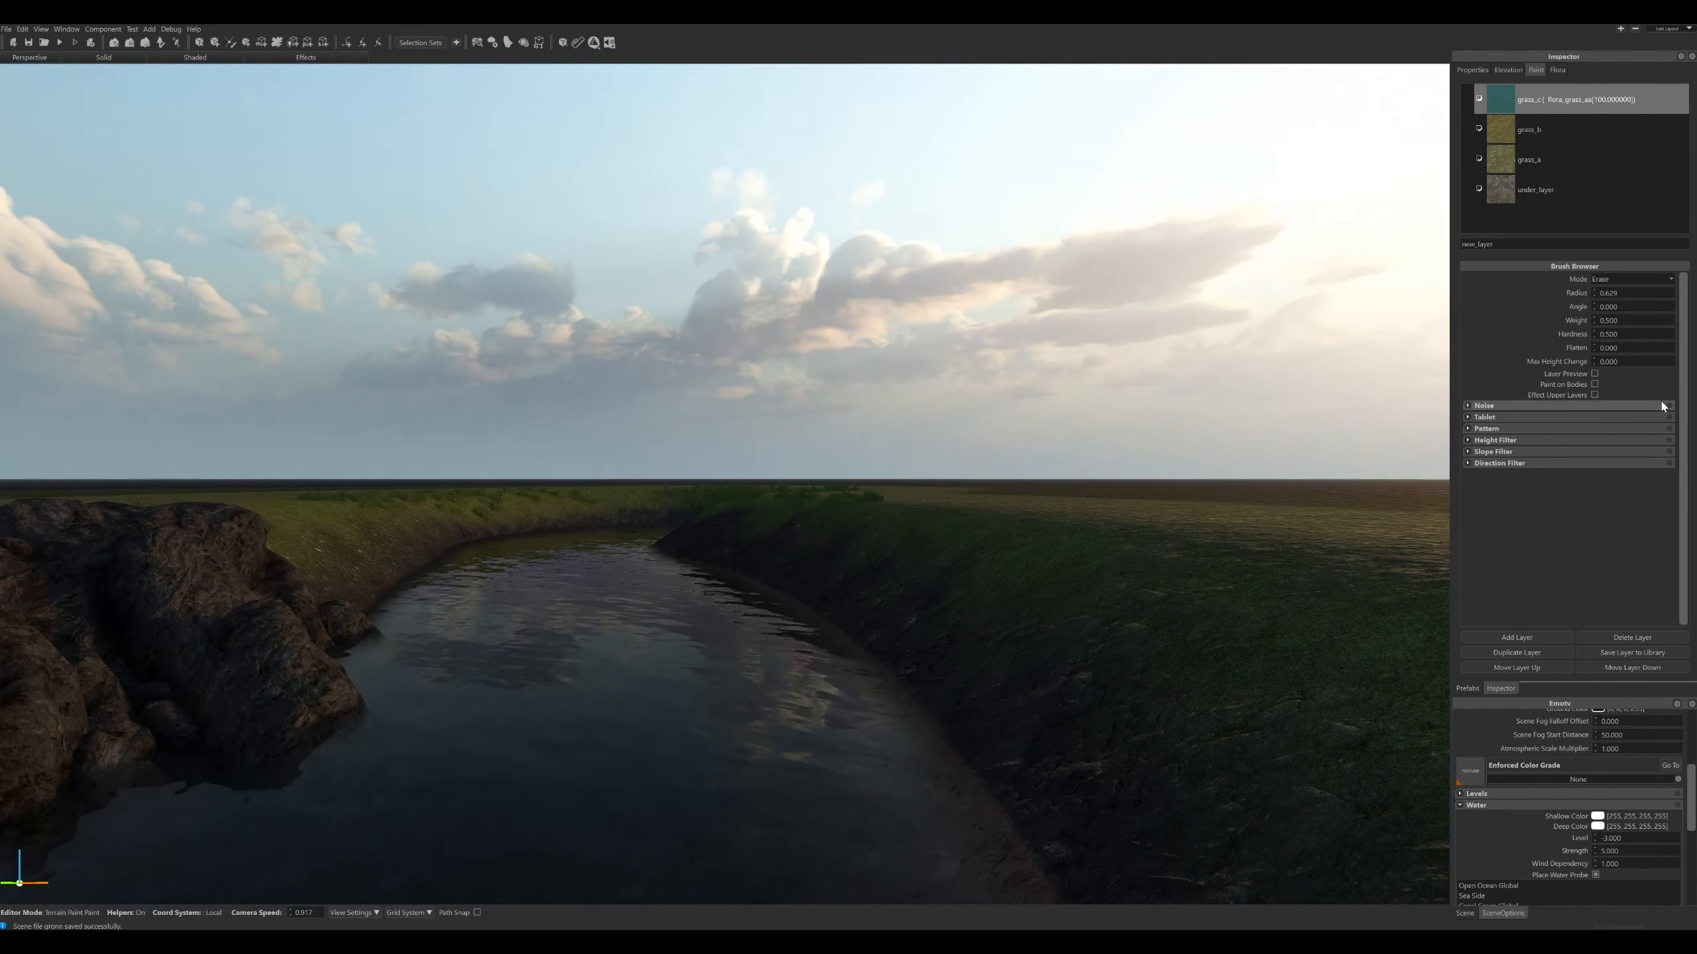
double_click(1494, 100)
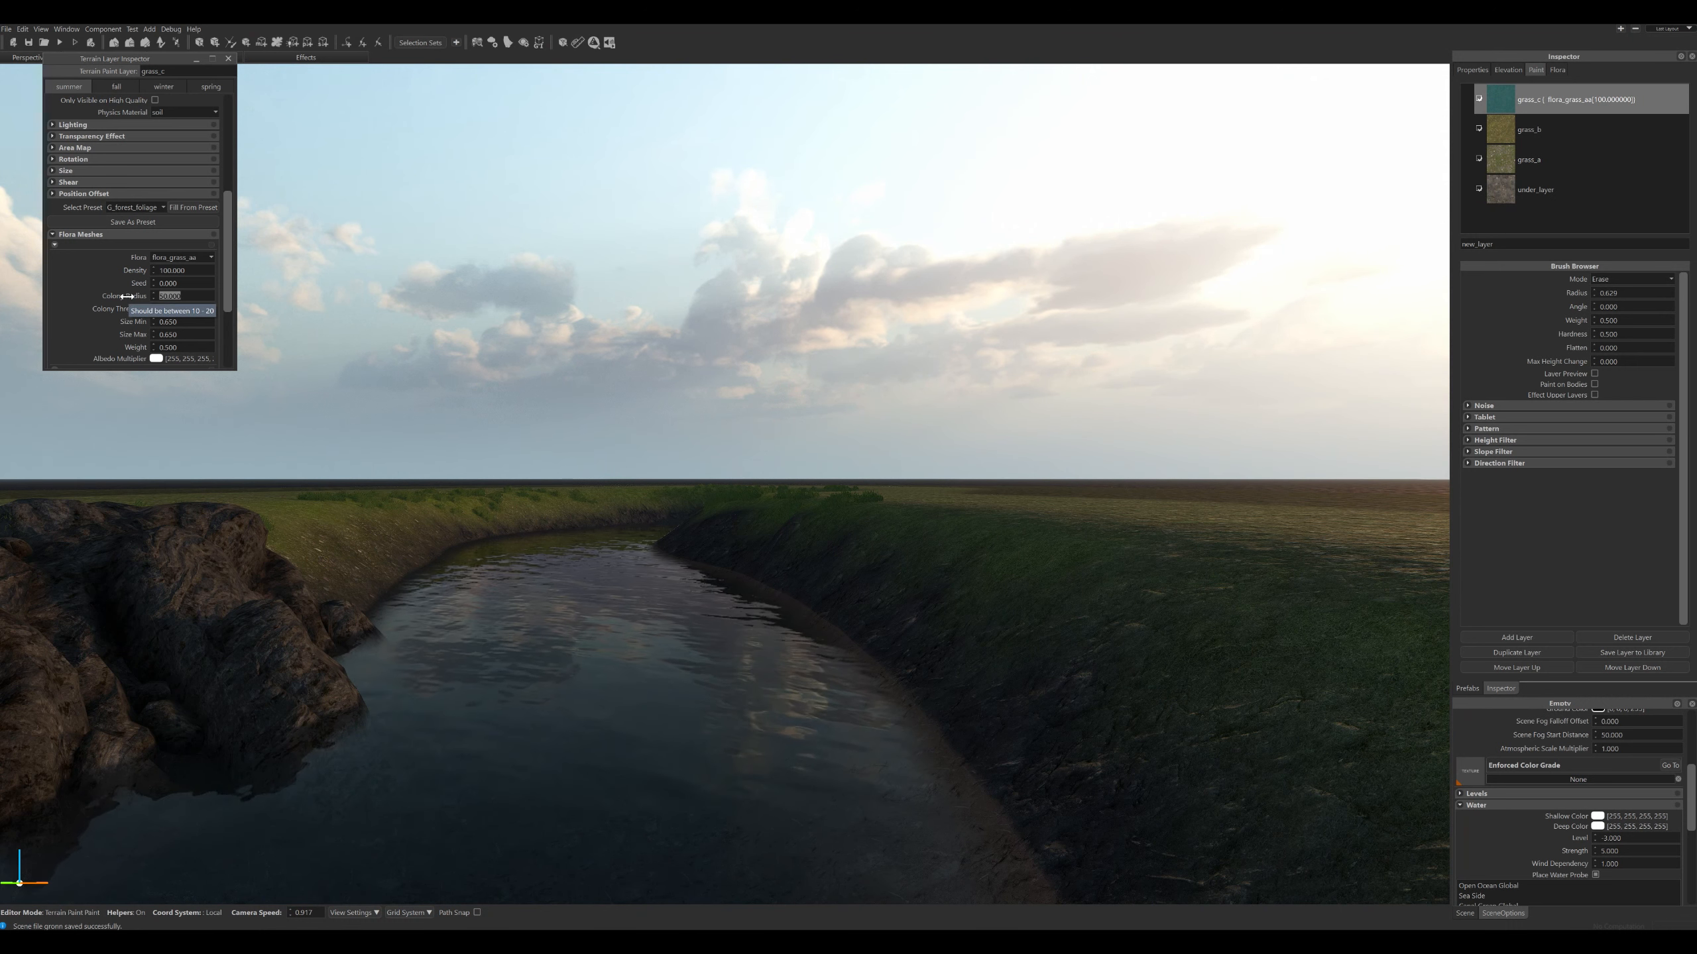
text(10)
key(Return)
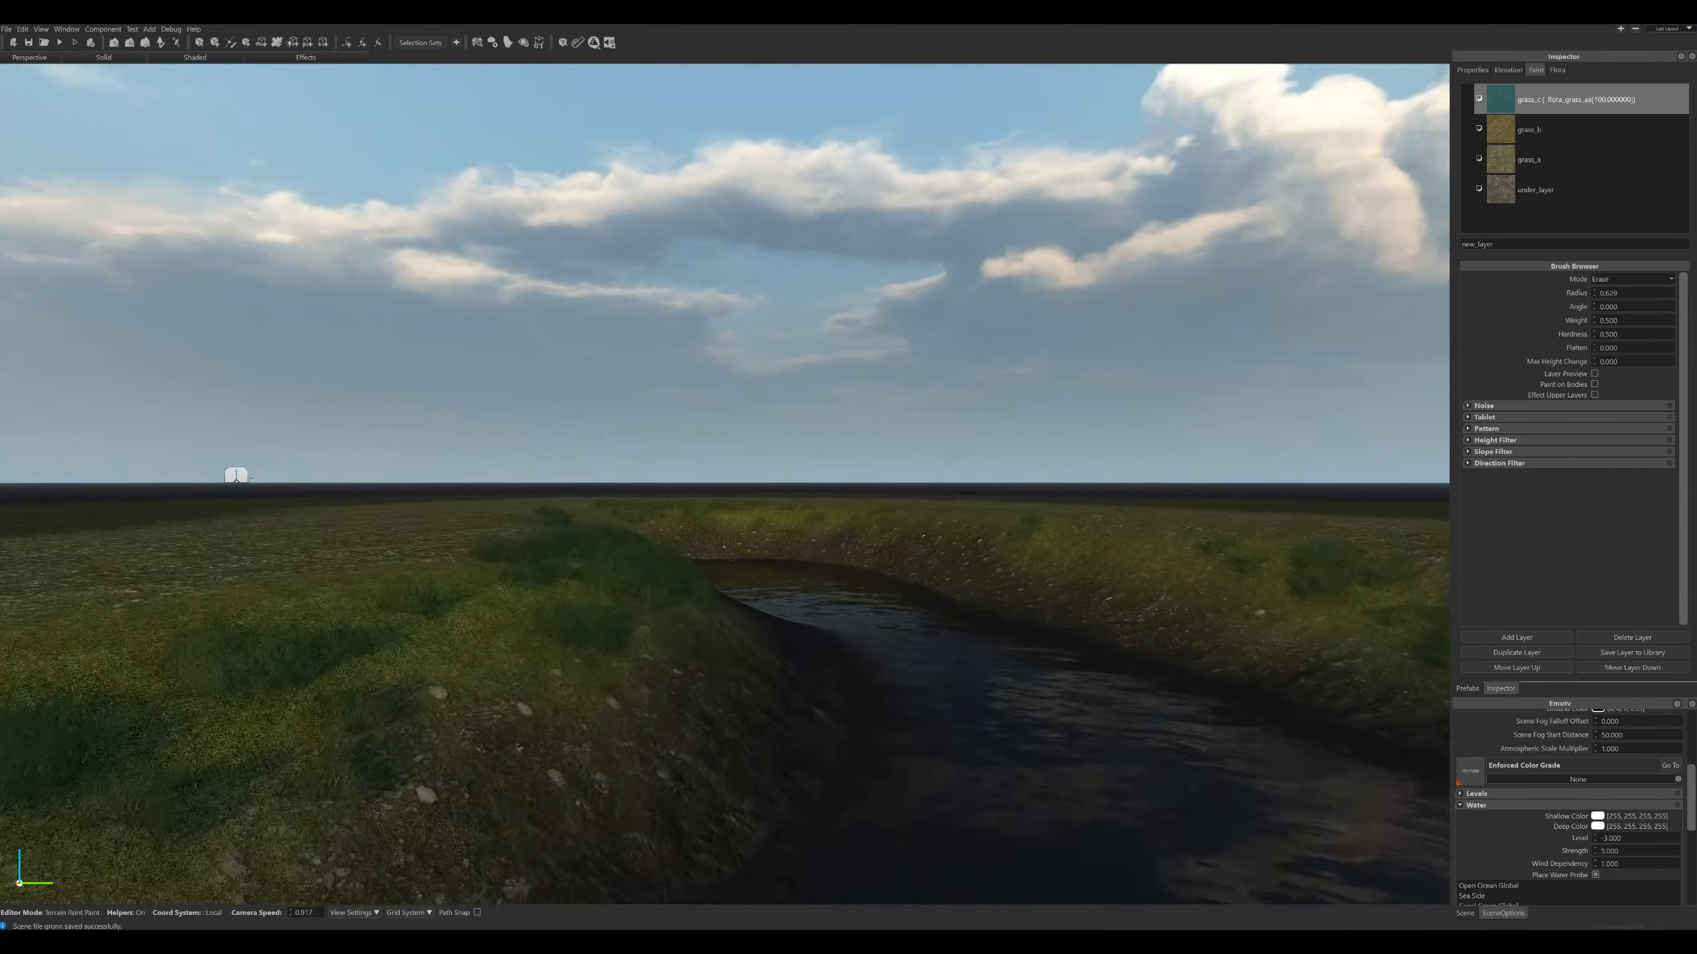
Switch the grass_c terrain brush to Paint mode with a radius of about 1.1 for the riverbank.
key(w)
mouse_move(1089, 334)
right_down()
mouse_move(1008, 372)
mouse_move(897, 450)
mouse_move(901, 466)
right_up()
key(s)
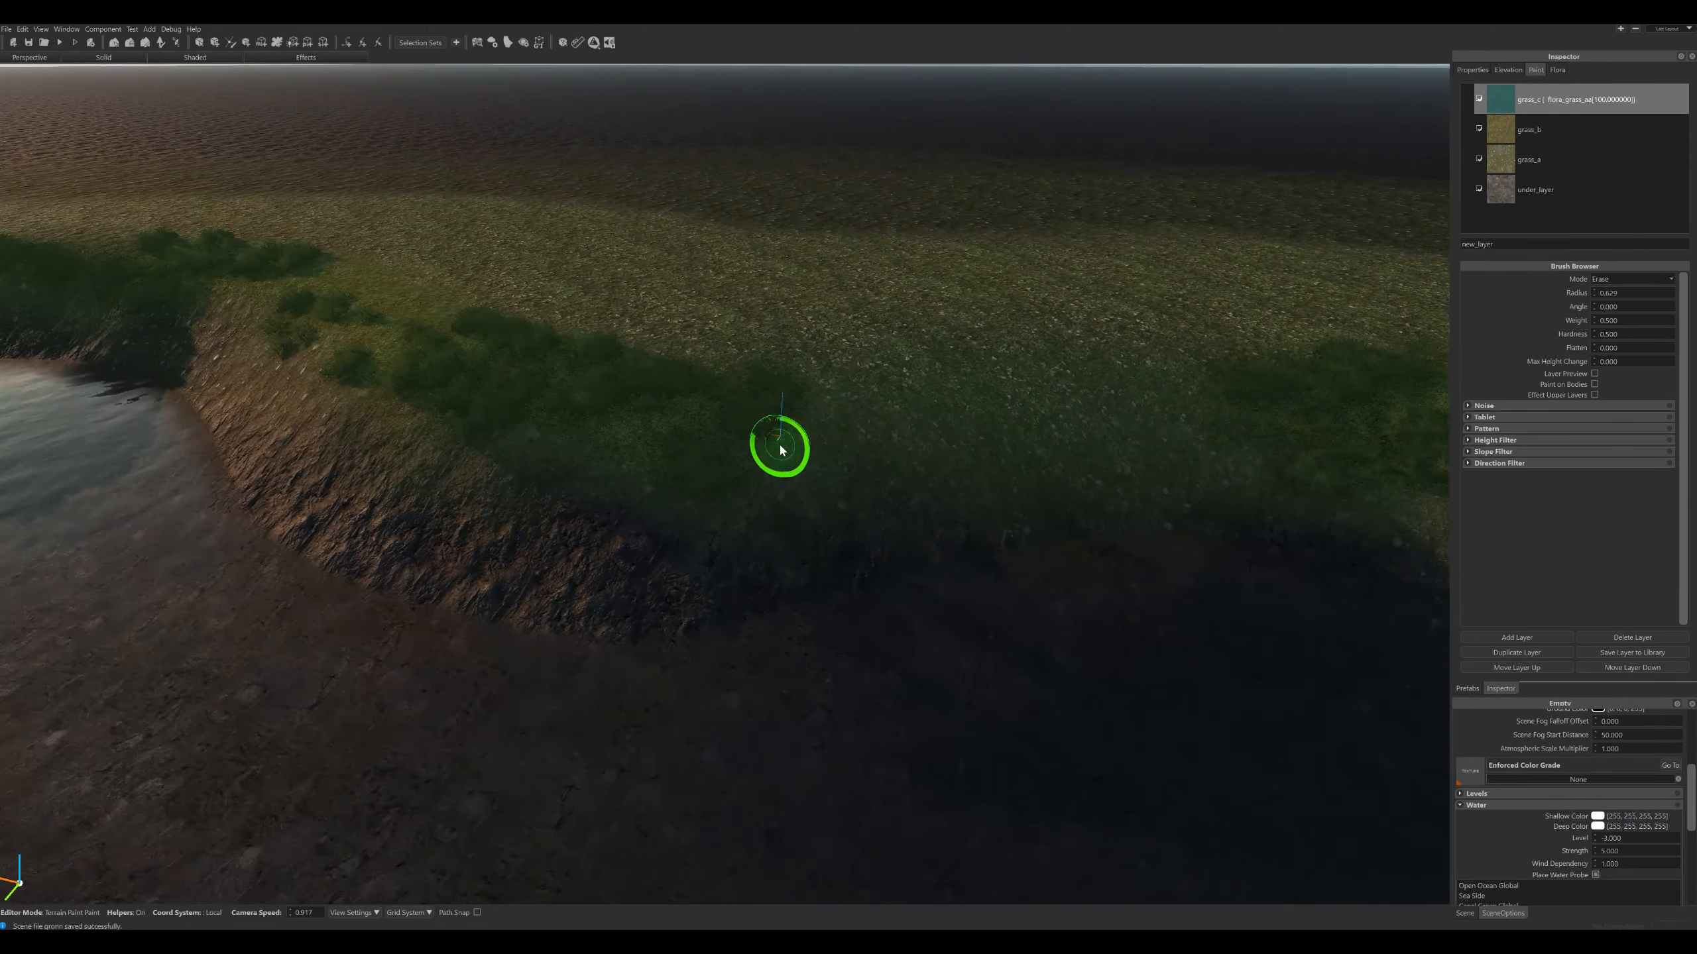
click(1628, 281)
click(1618, 289)
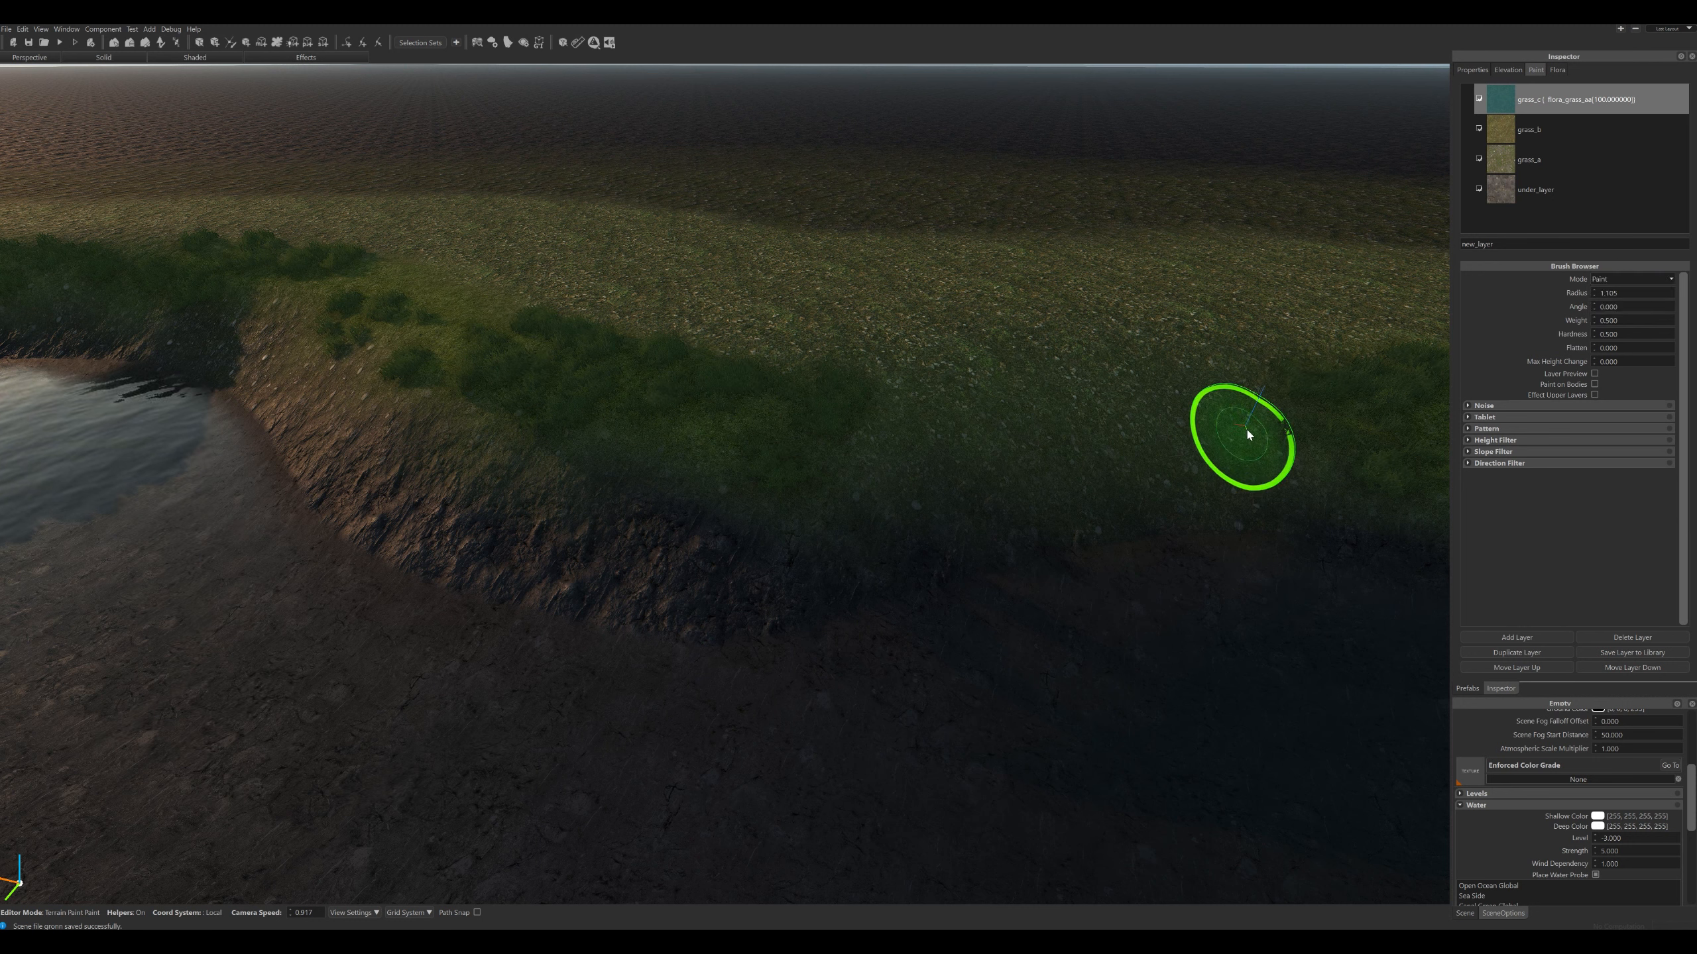
Paint the grass_c layer with its grass flora along the tops of the riverbanks around the river bend.
ctrl+scroll(1216, 386, up, 4)
mouse_move(1179, 387)
mouse_down()
mouse_move(935, 413)
mouse_move(1196, 391)
mouse_move(507, 343)
mouse_move(406, 306)
mouse_move(458, 323)
mouse_up()
mouse_move(624, 326)
right_down()
mouse_move(718, 304)
mouse_move(628, 340)
right_up()
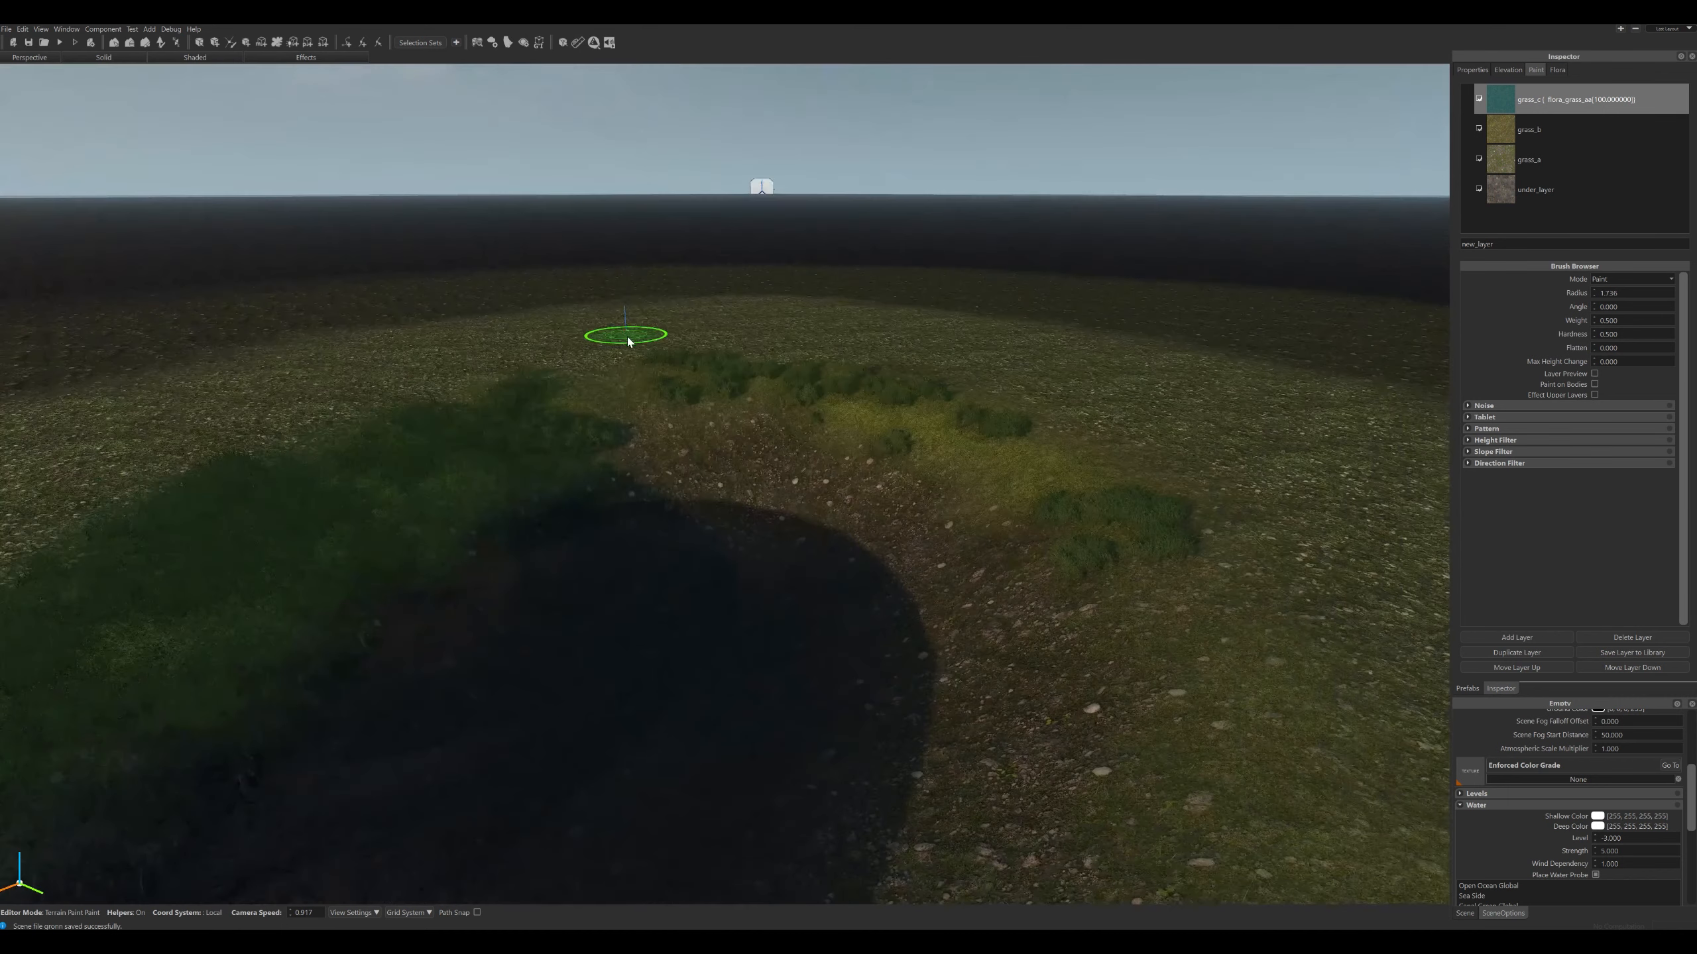
right_drag(627, 401, 618, 372)
key(w)
key(a)
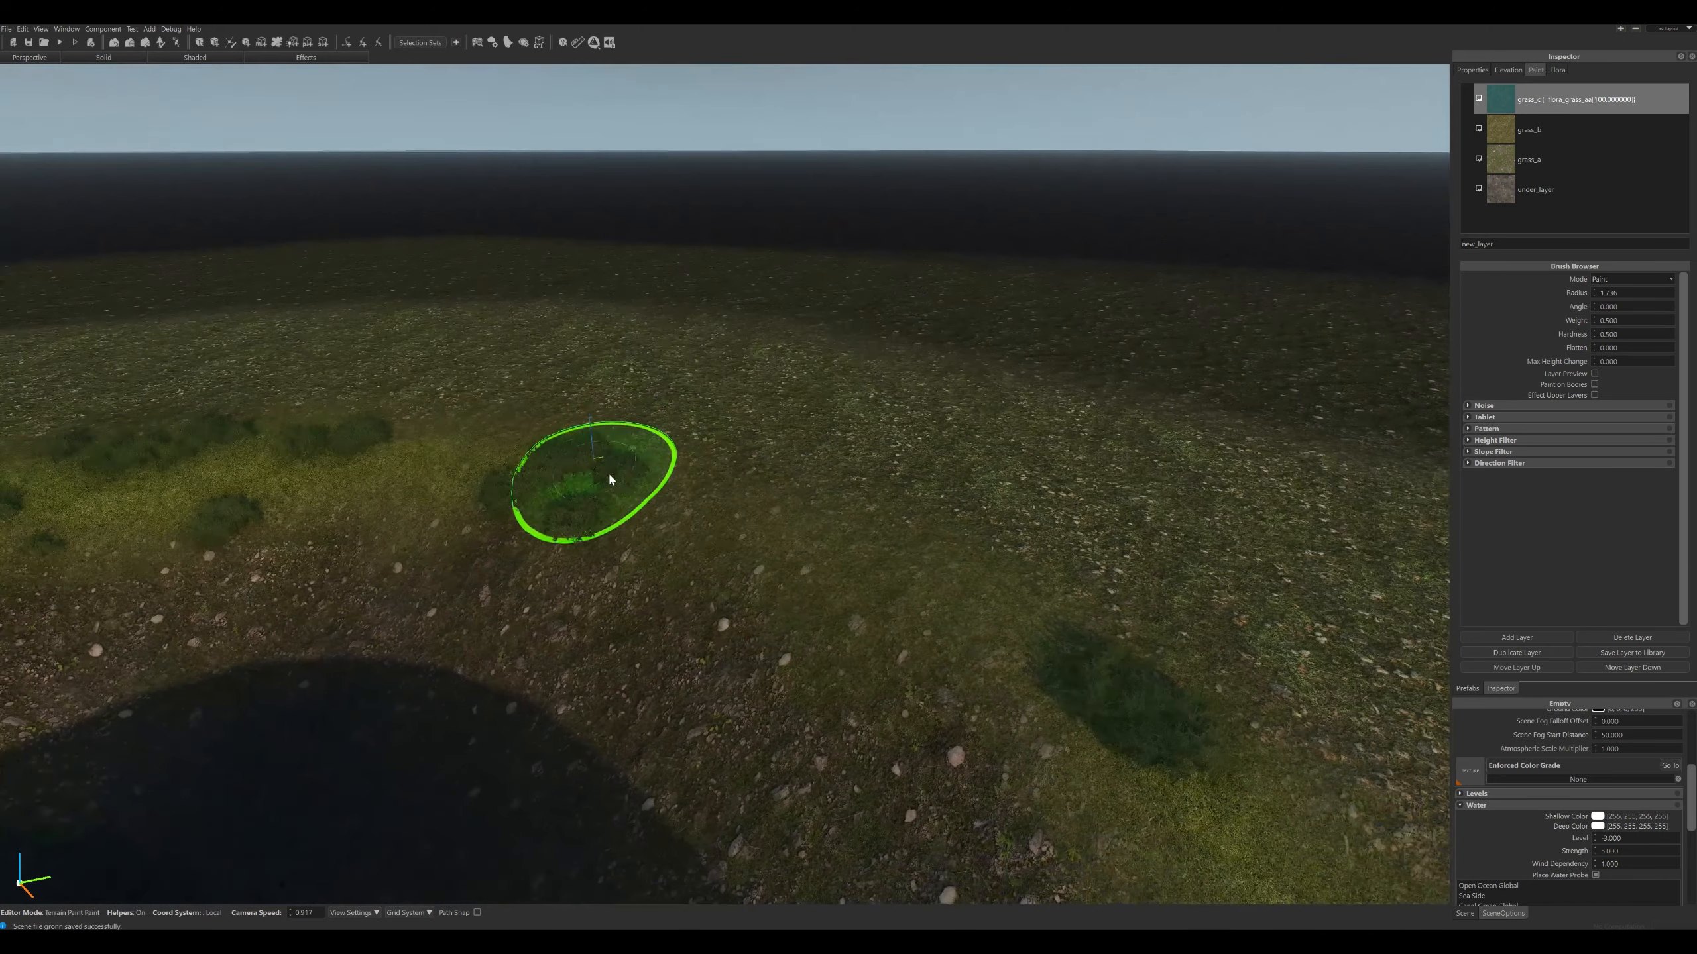
mouse_move(607, 472)
mouse_down()
mouse_move(1018, 666)
mouse_move(635, 497)
mouse_move(334, 458)
mouse_move(618, 493)
mouse_up()
right_drag(617, 493, 632, 509)
mouse_move(571, 558)
mouse_down()
mouse_move(1204, 395)
mouse_move(1223, 334)
mouse_up()
right_drag(1223, 333, 851, 376)
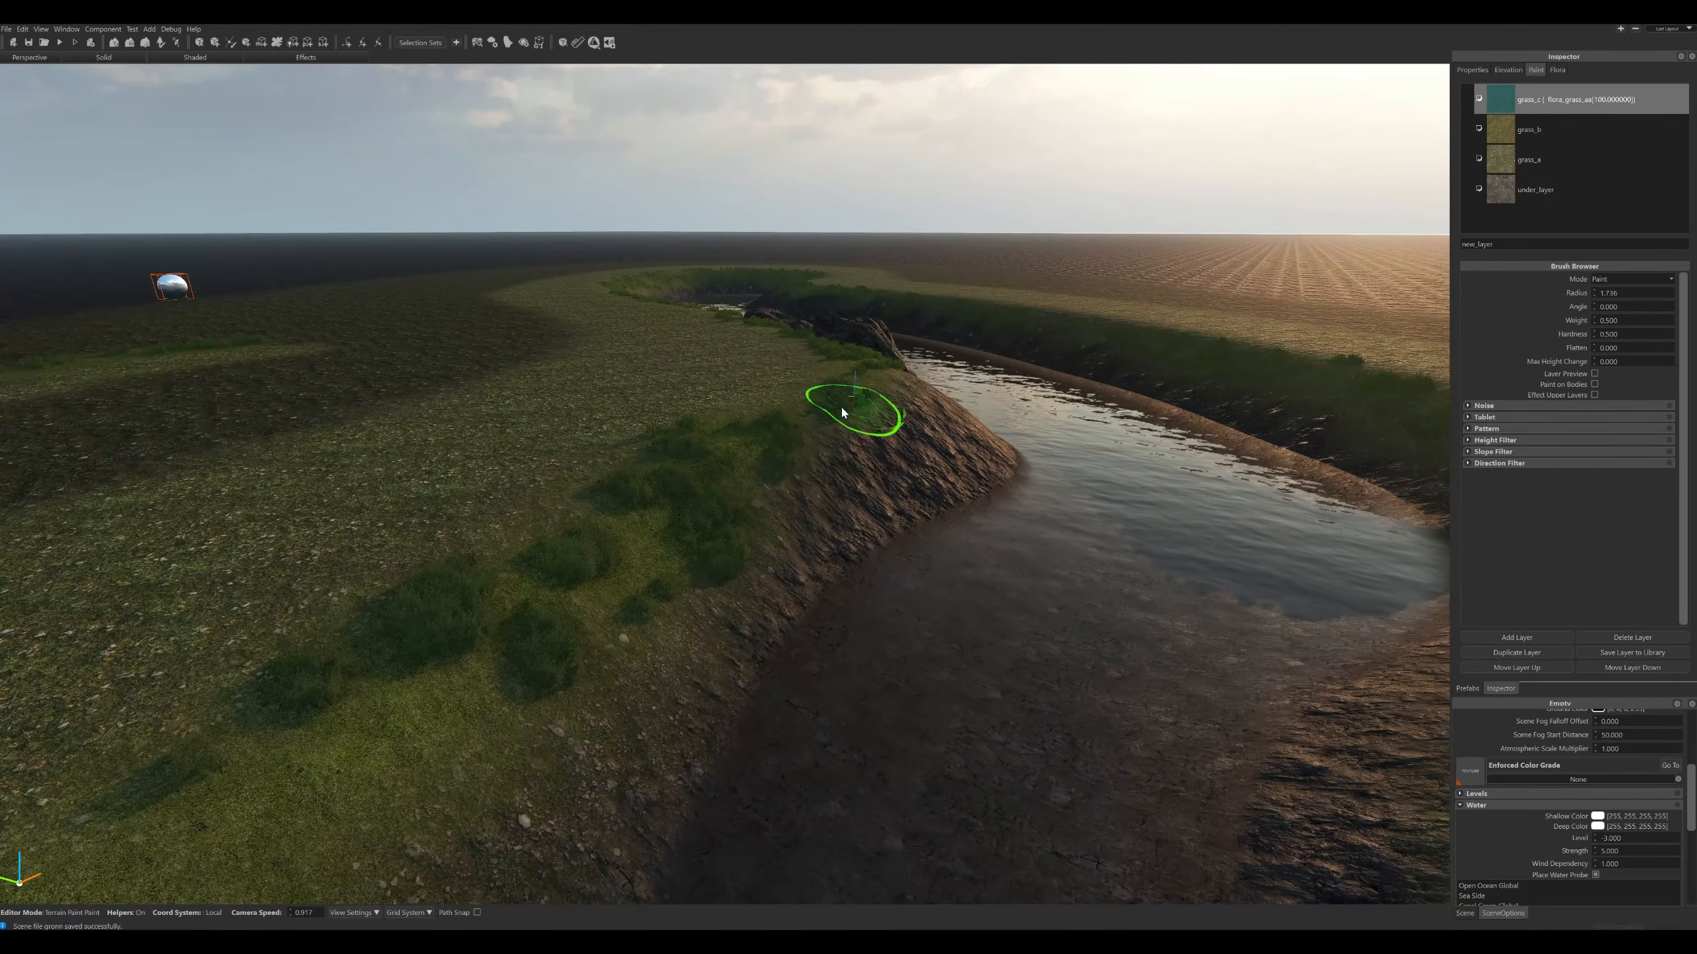
mouse_move(946, 409)
right_down()
mouse_move(989, 404)
mouse_move(1089, 594)
right_up()
drag(1089, 595, 898, 528)
Set the flora_grass_aa mesh on the grass_c layer to a minimum size of 0.4 and a maximum size of 0.65.
double_click(1505, 105)
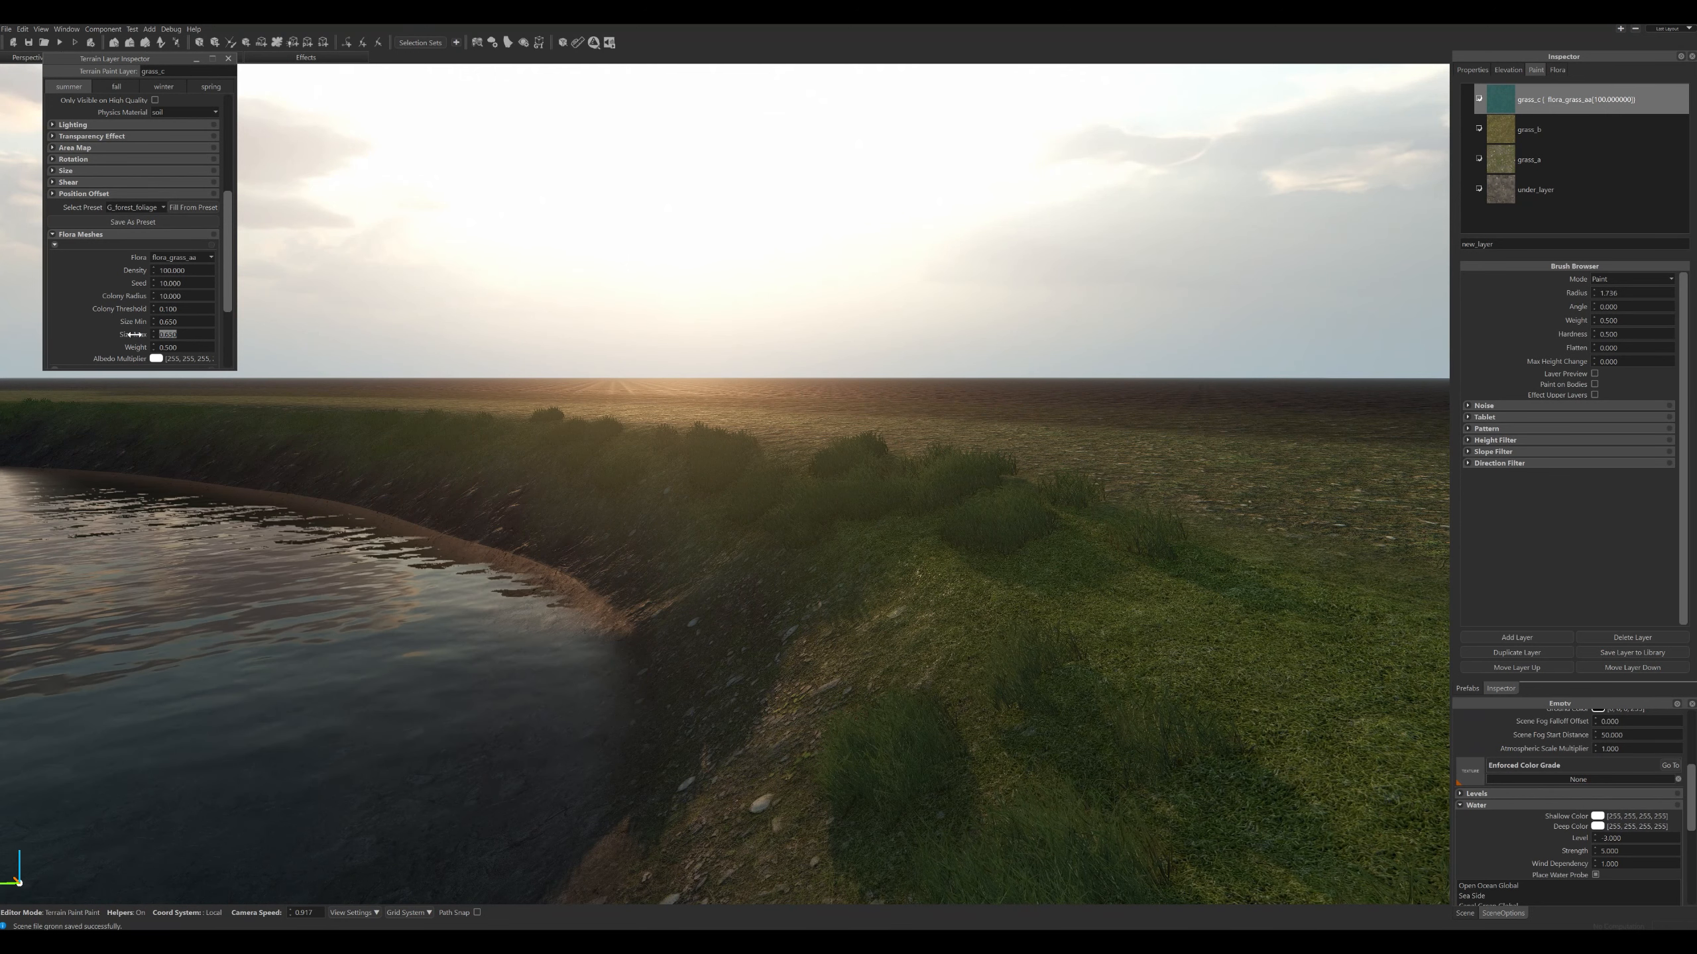
key(BackSpace)
key(BackSpace)
key(BackSpace)
text(4)
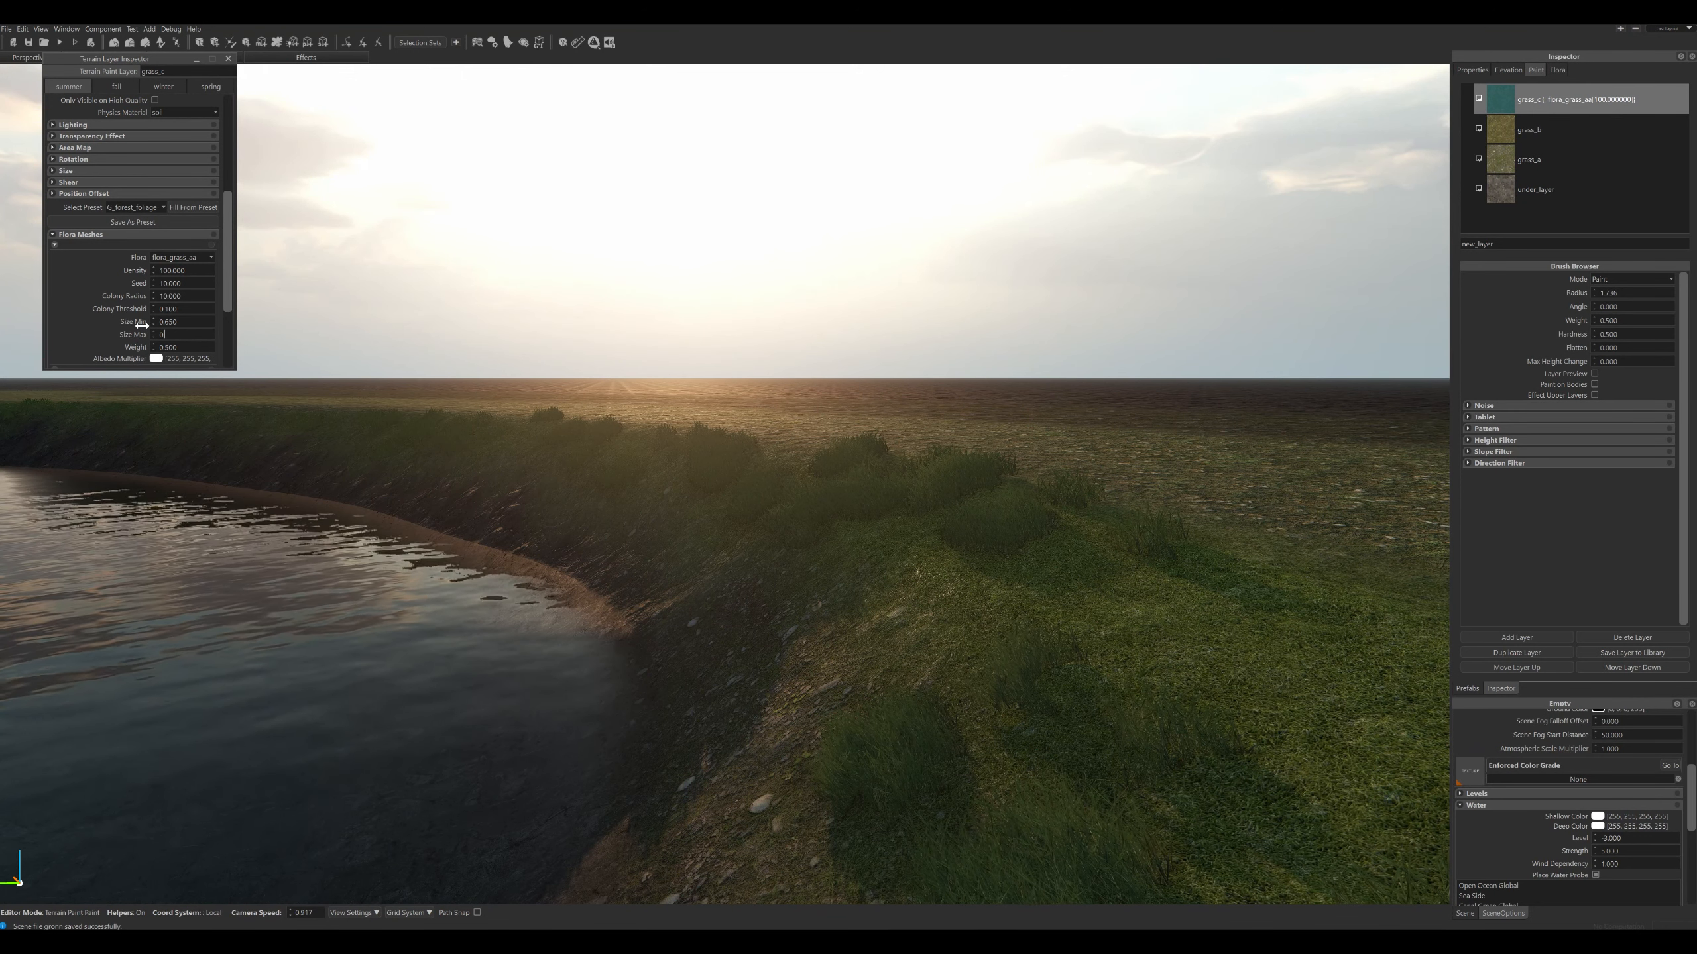
key(shift+Tab)
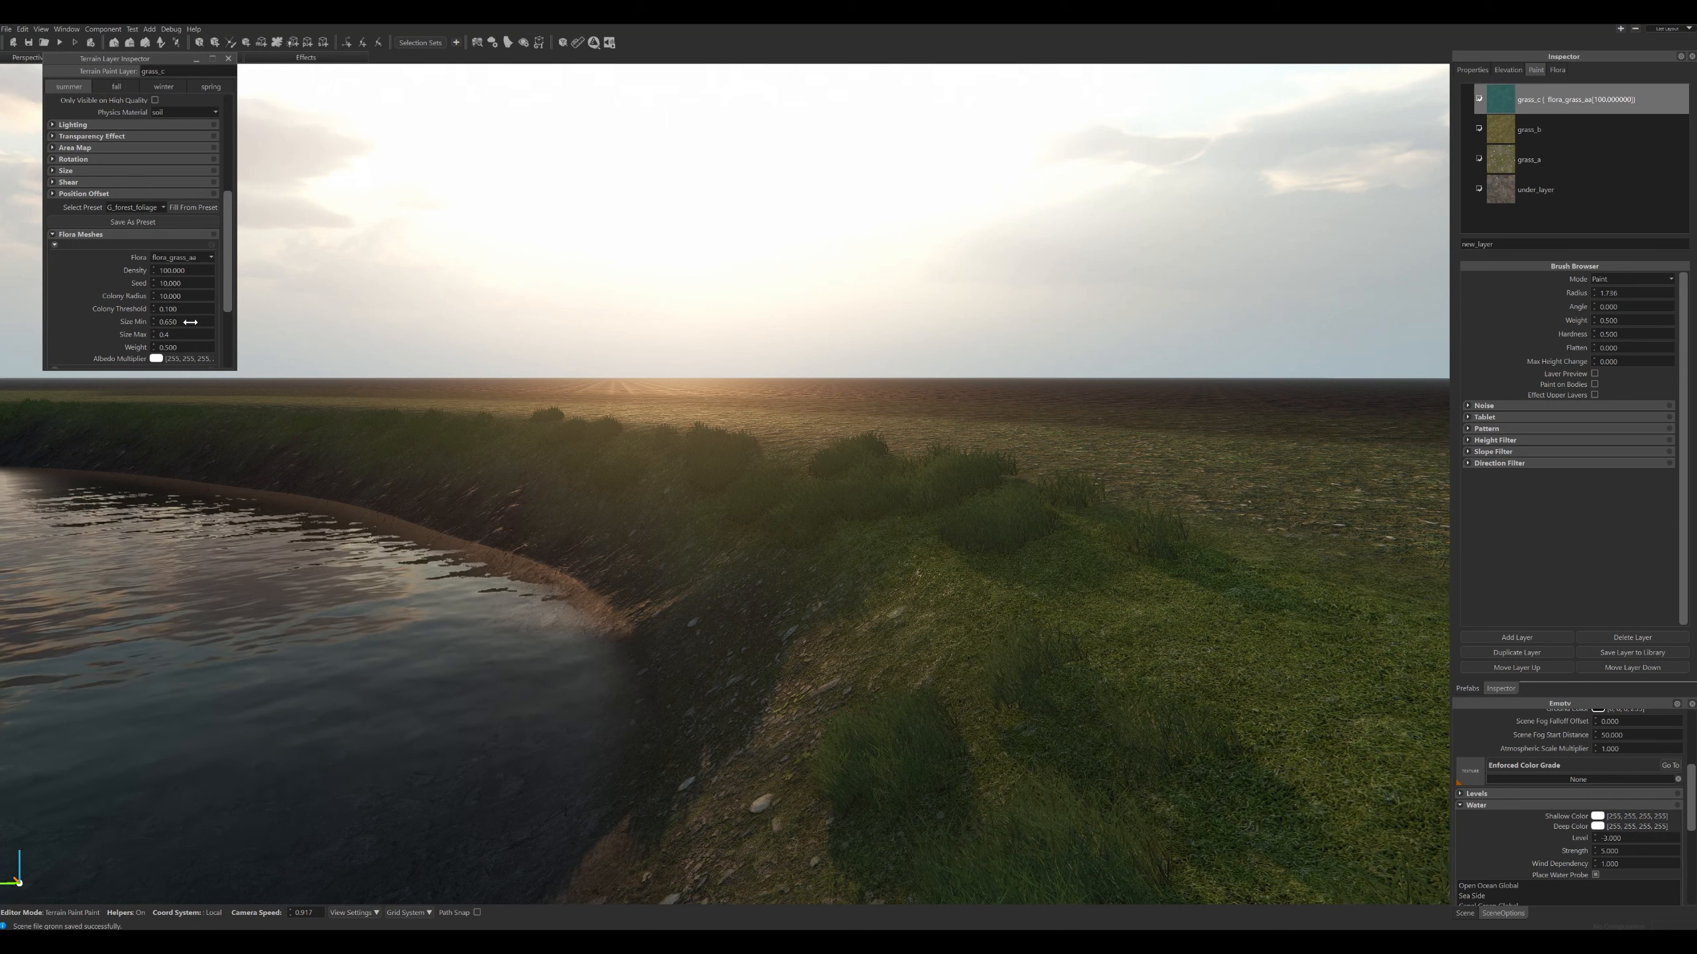
text(0.4)
key(Return)
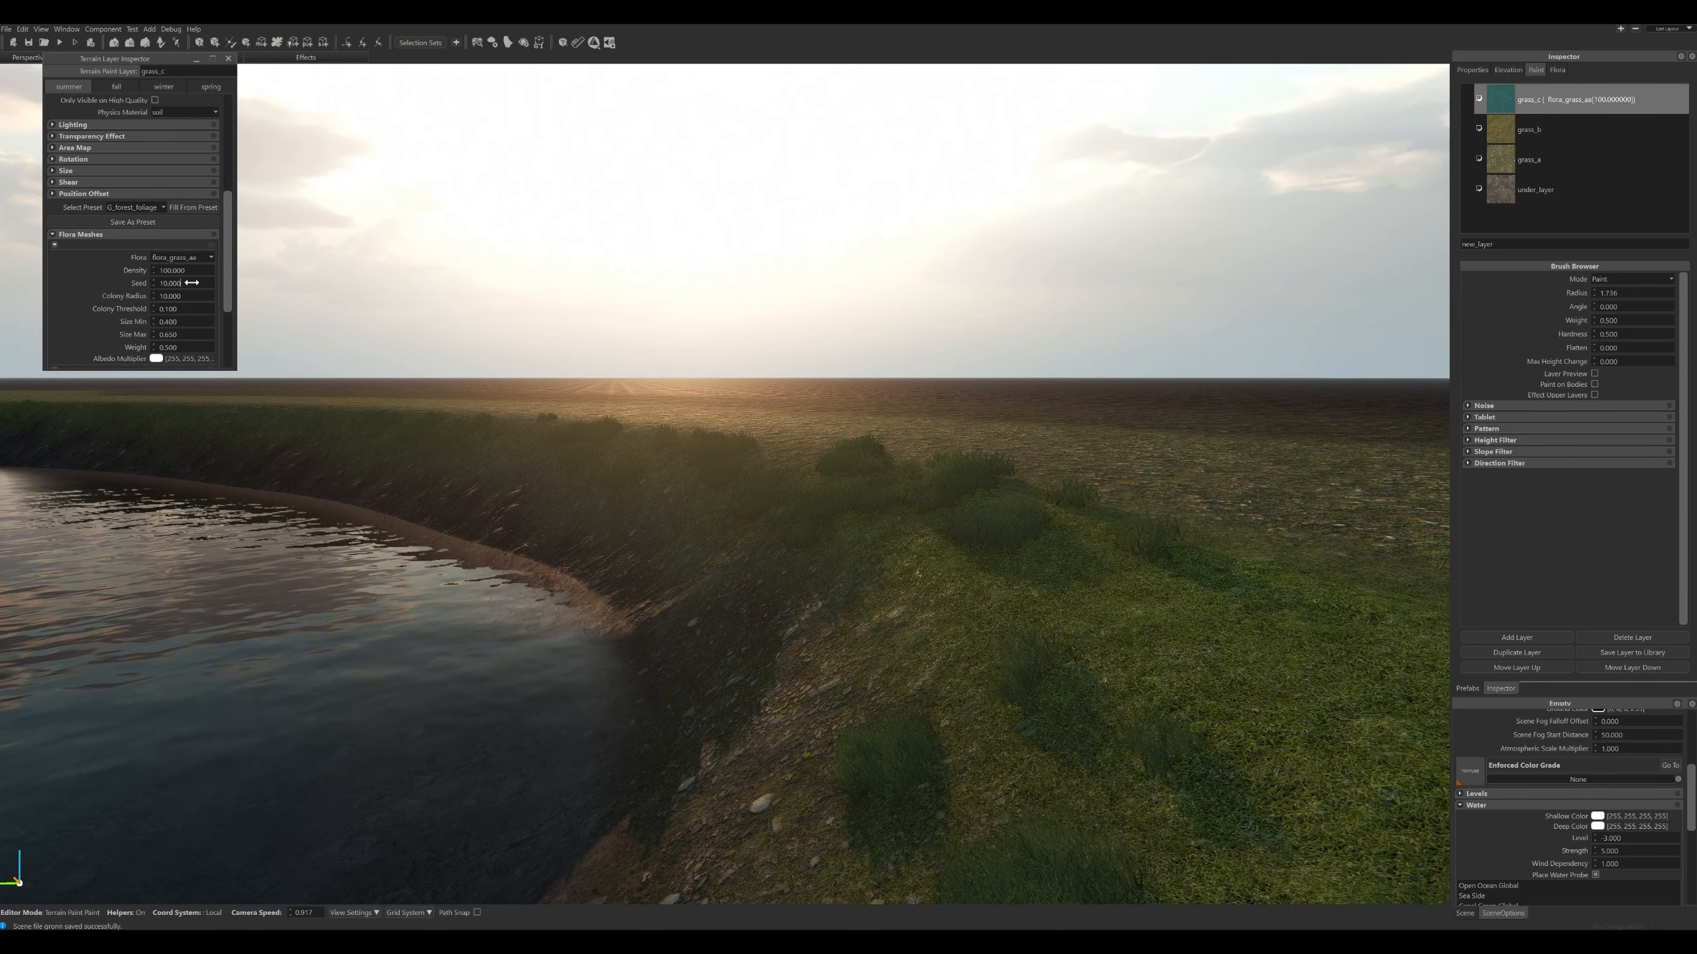
Try seeds of 100 and 20 for the grass_c layer's flora_grass_aa, then set the seed to 200 and the density to 200.
text(100)
key(Return)
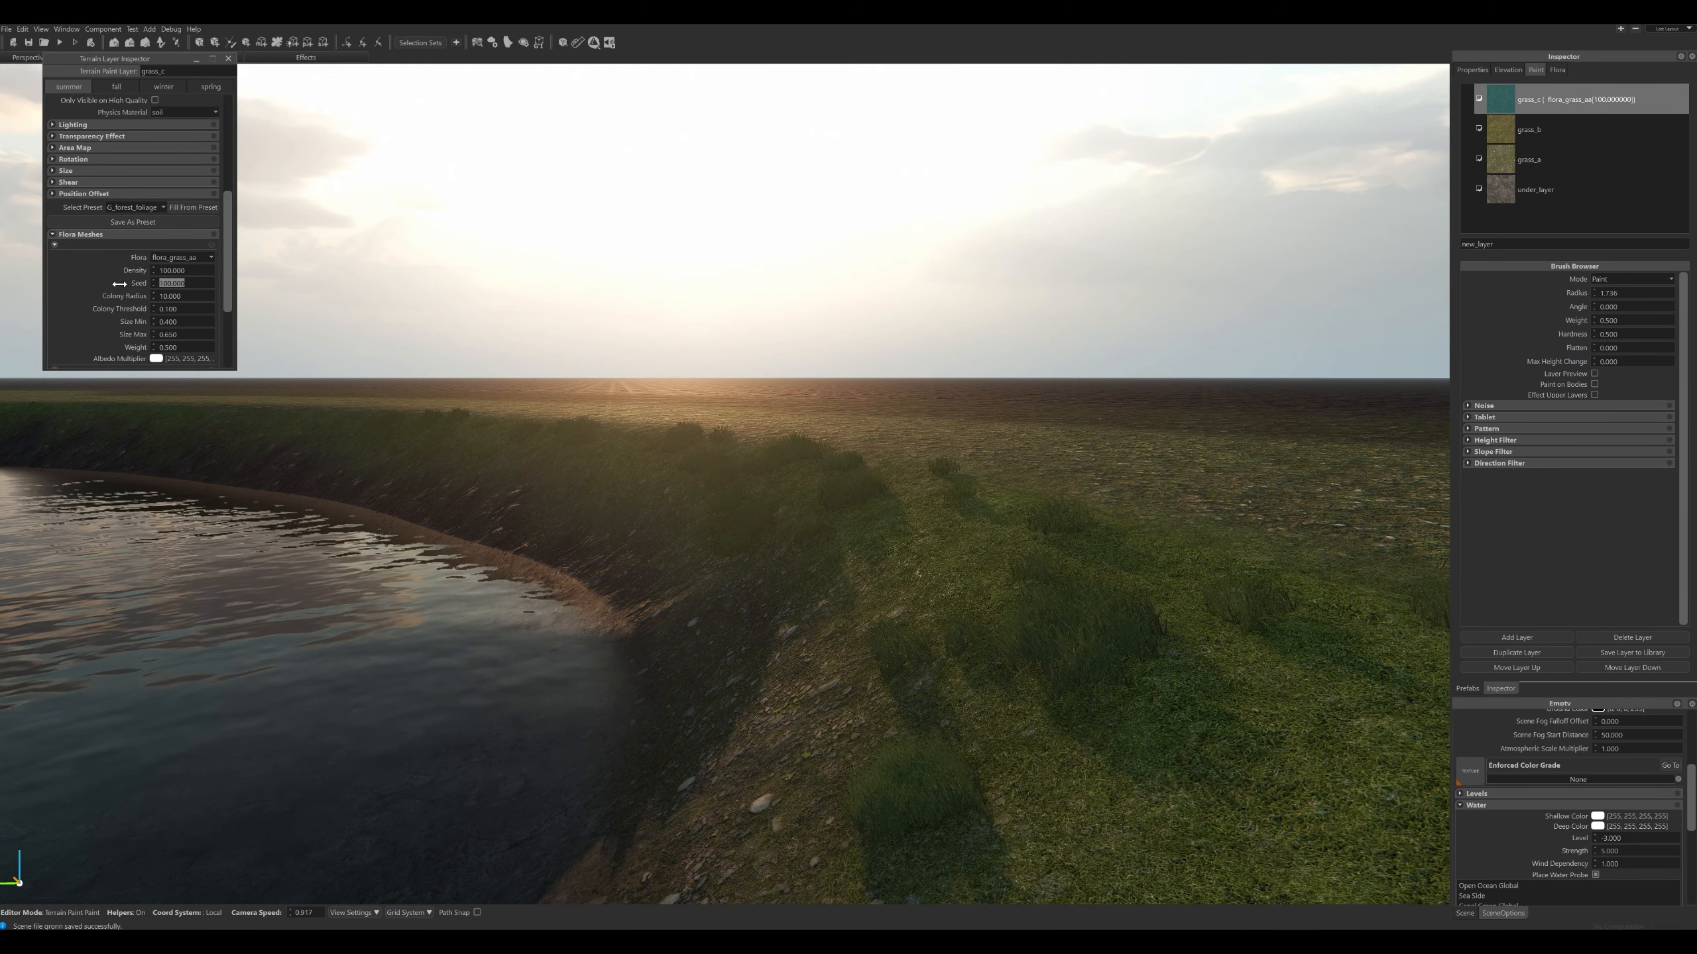
text(20)
key(Return)
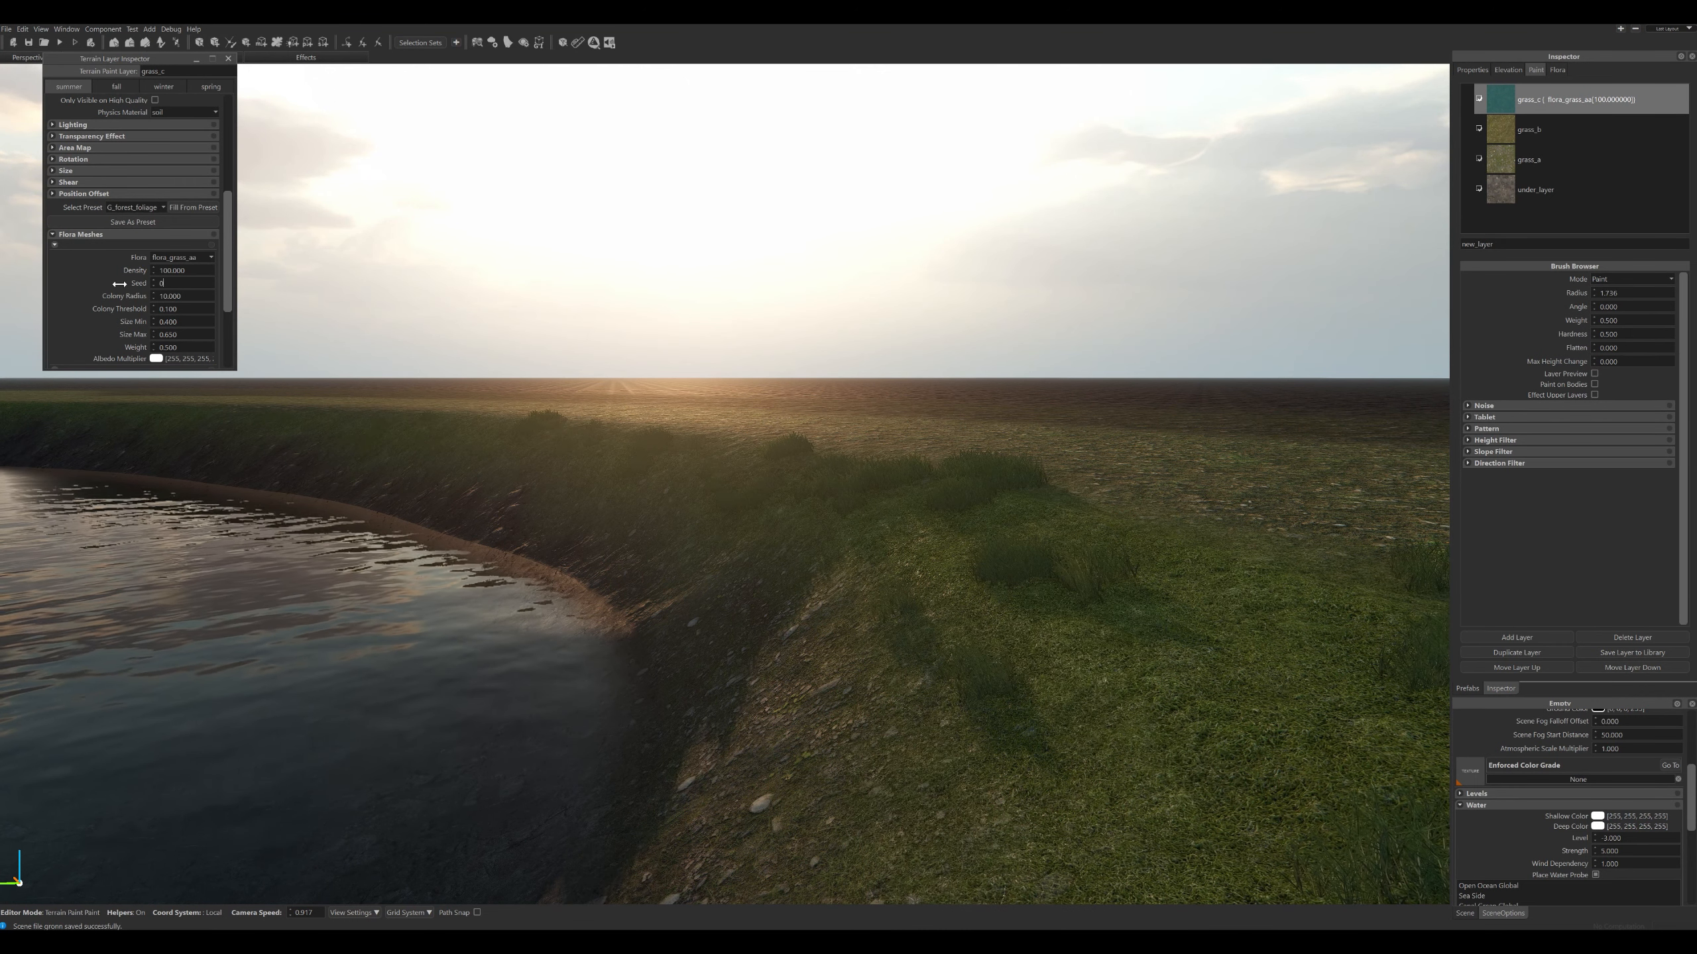
text(200)
key(Return)
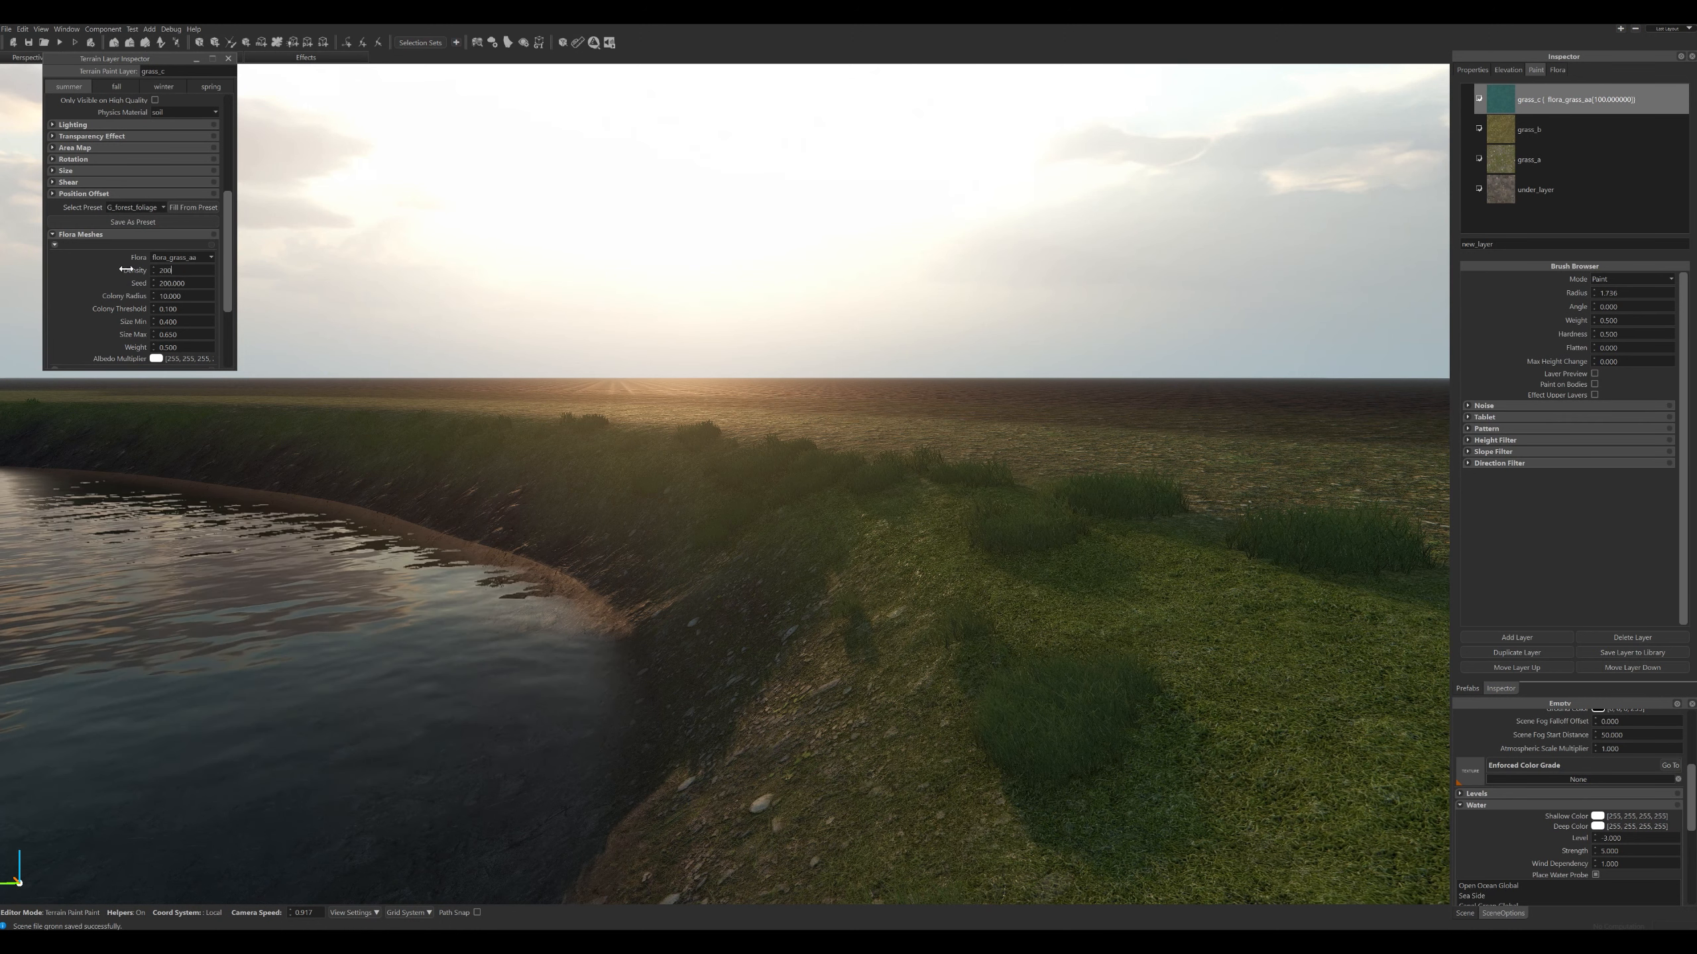
key(Return)
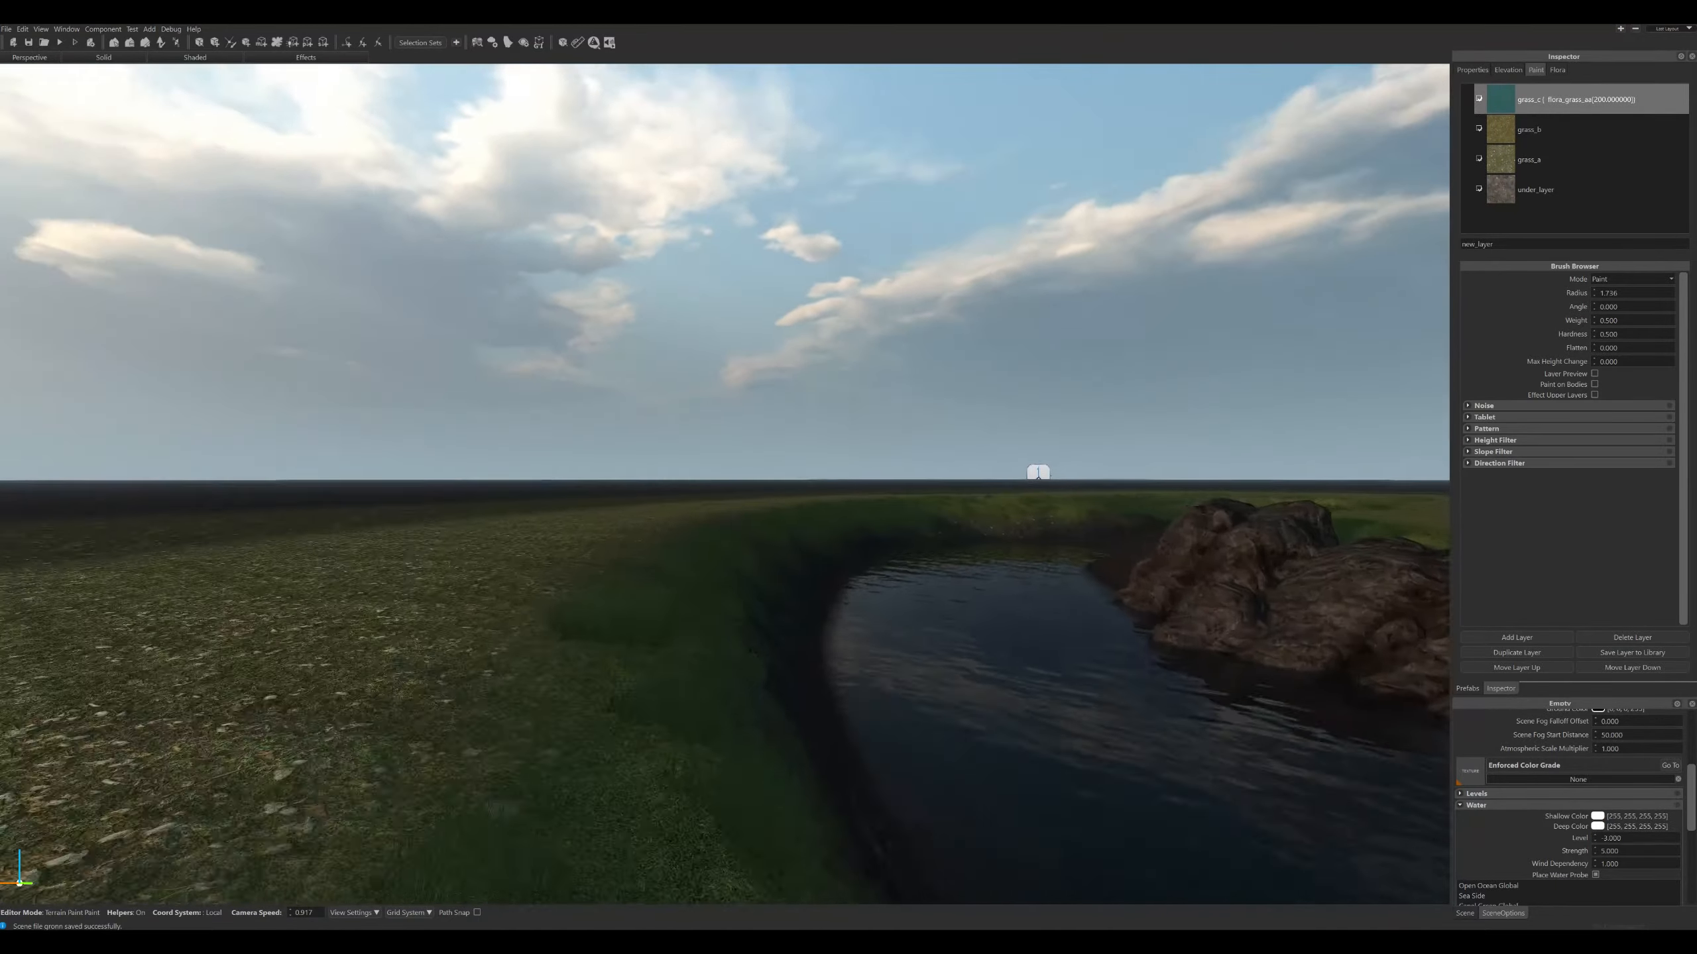
Open the grass_b layer's settings and look through them down to the flora meshes.
right_drag(844, 221, 845, 338)
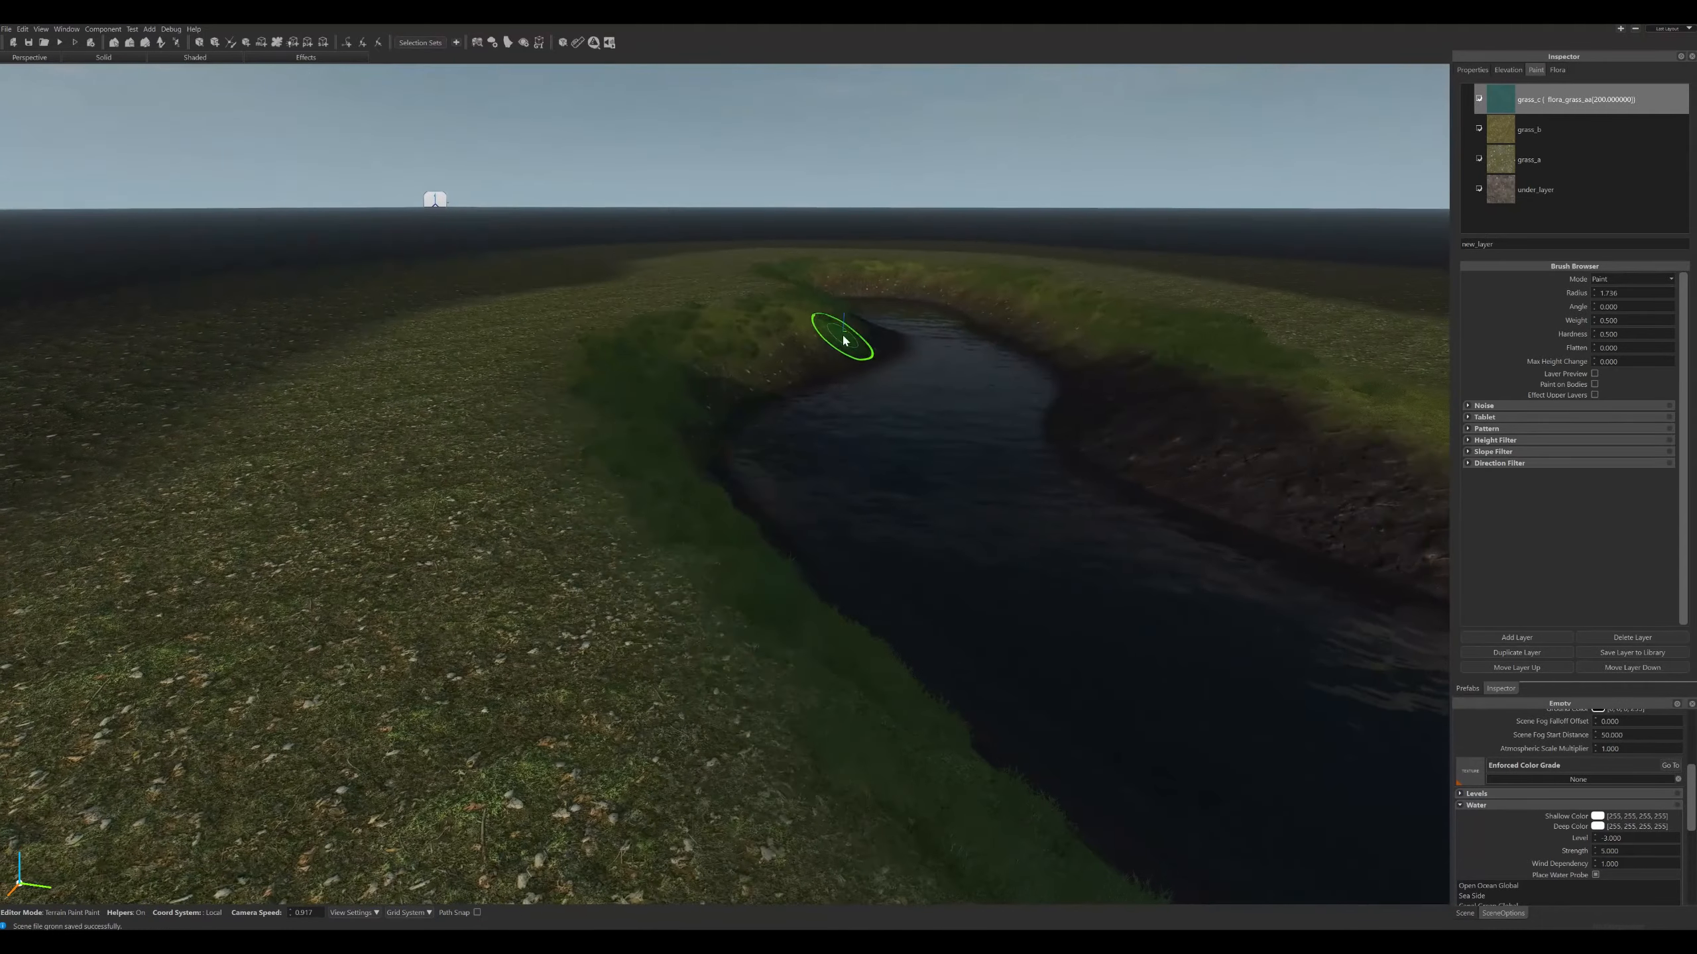
double_click(1497, 130)
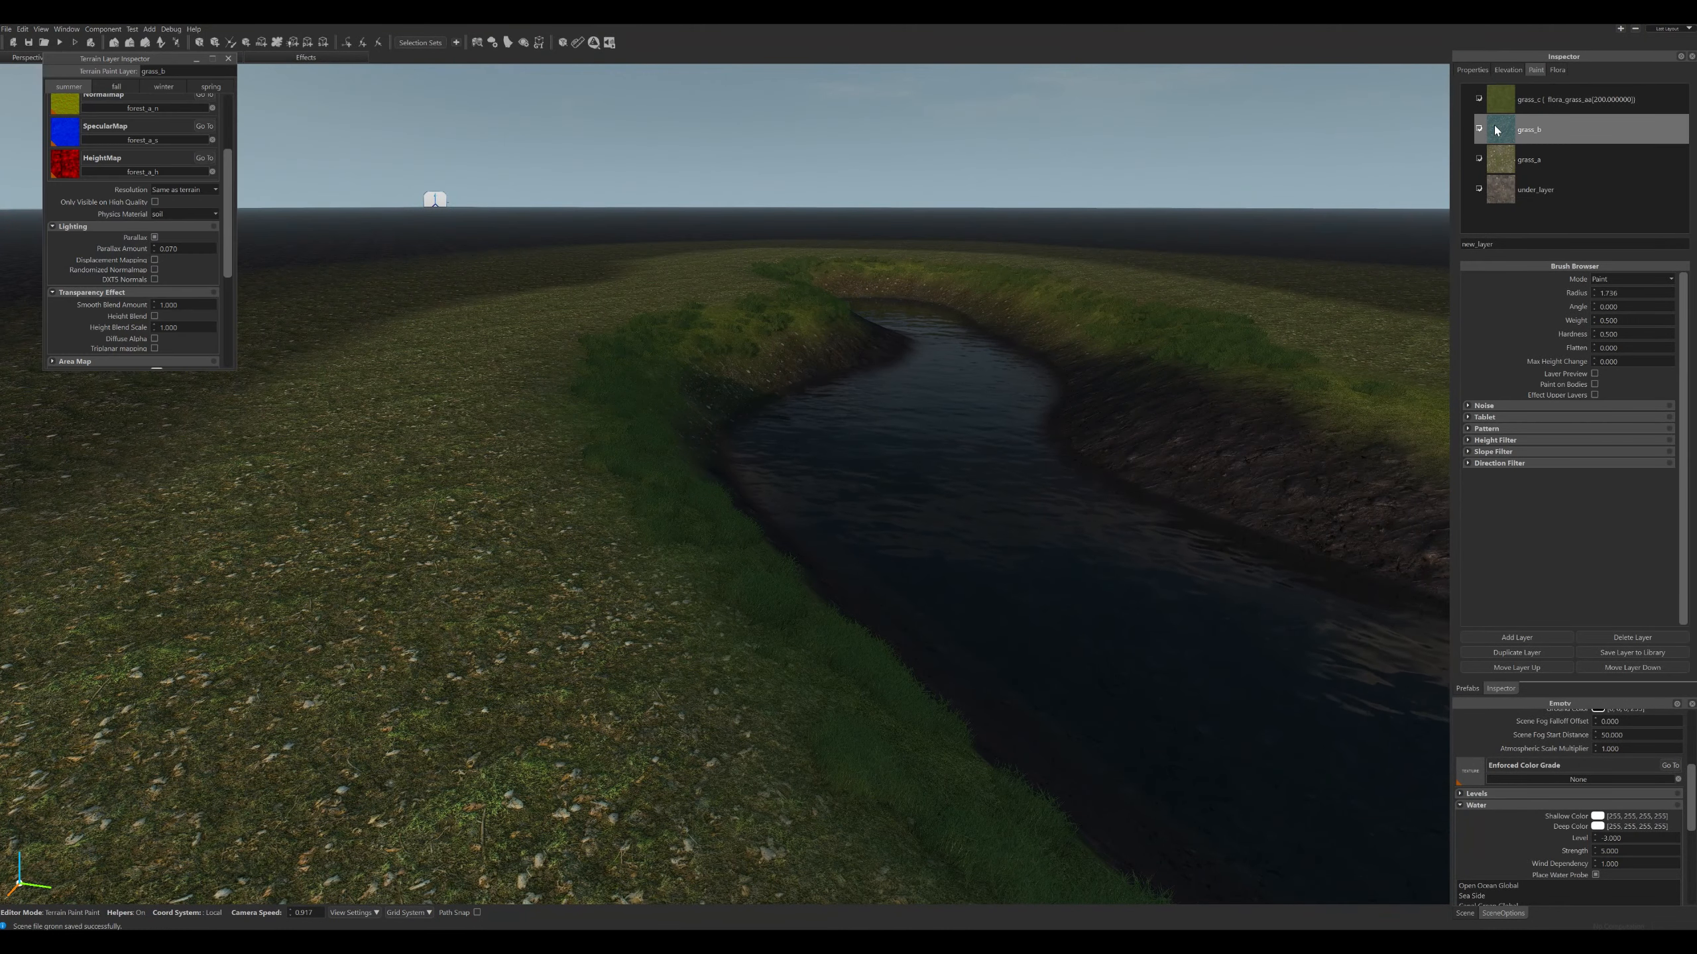
scroll(128, 338, down, 10)
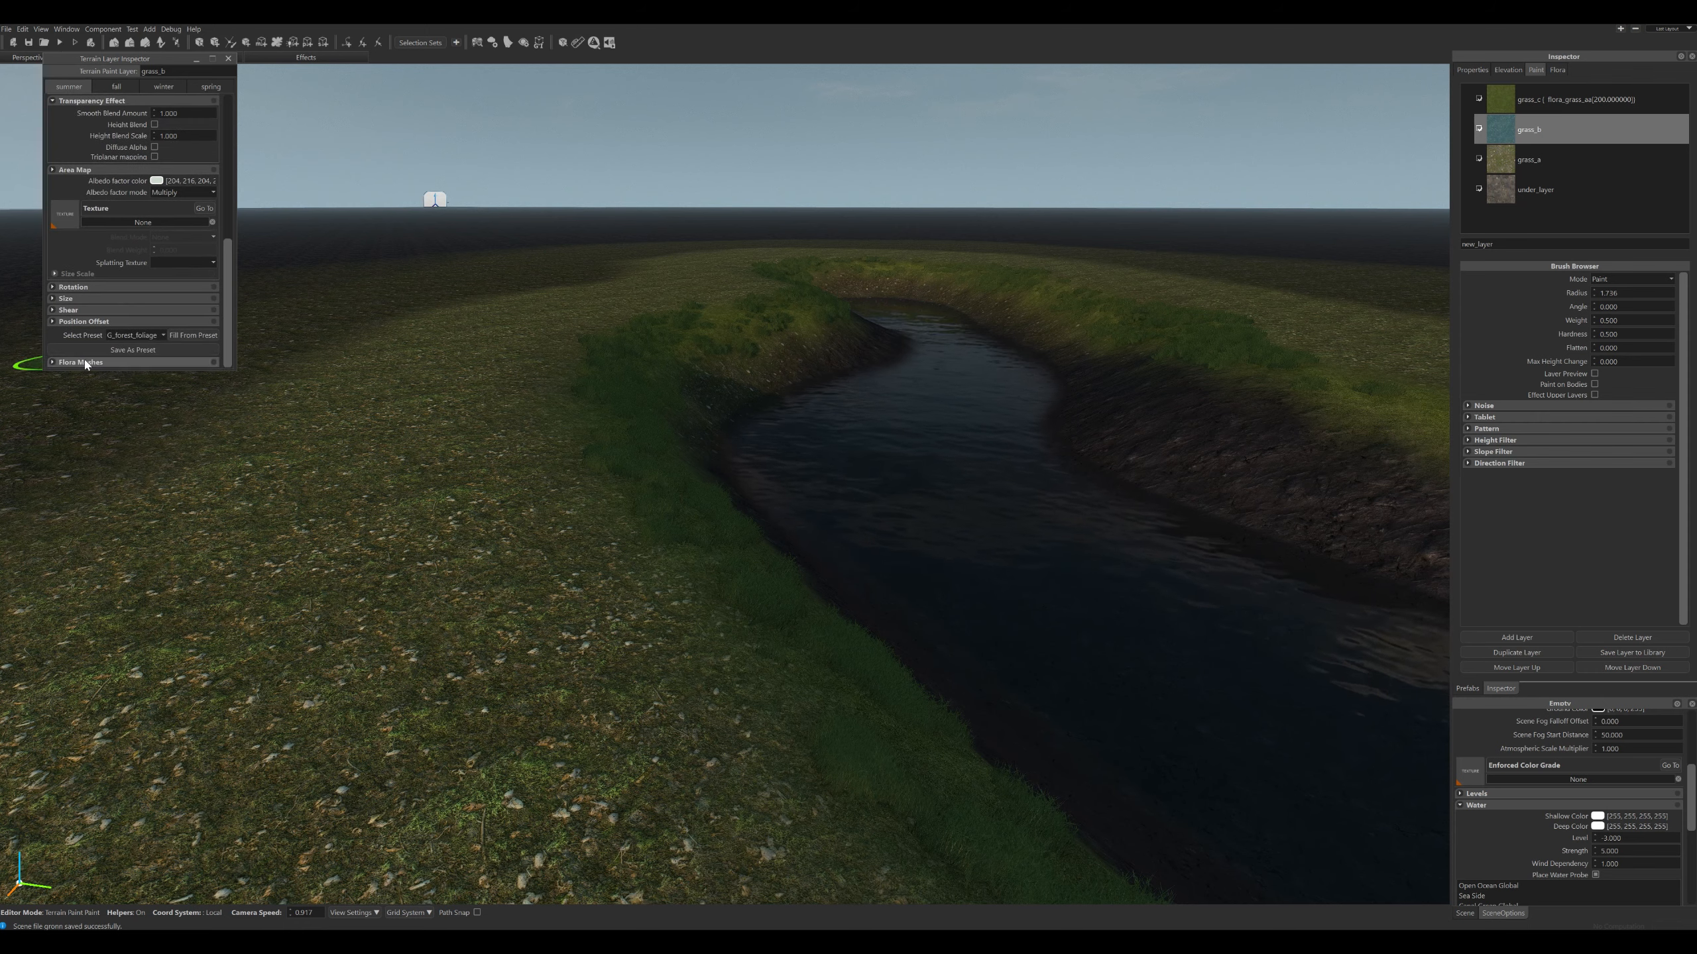
Tint the albedo multiplier of the grass_c layer's flora_grass_aa a warm cream, judging the colour against the grass up close.
mouse_move(1087, 926)
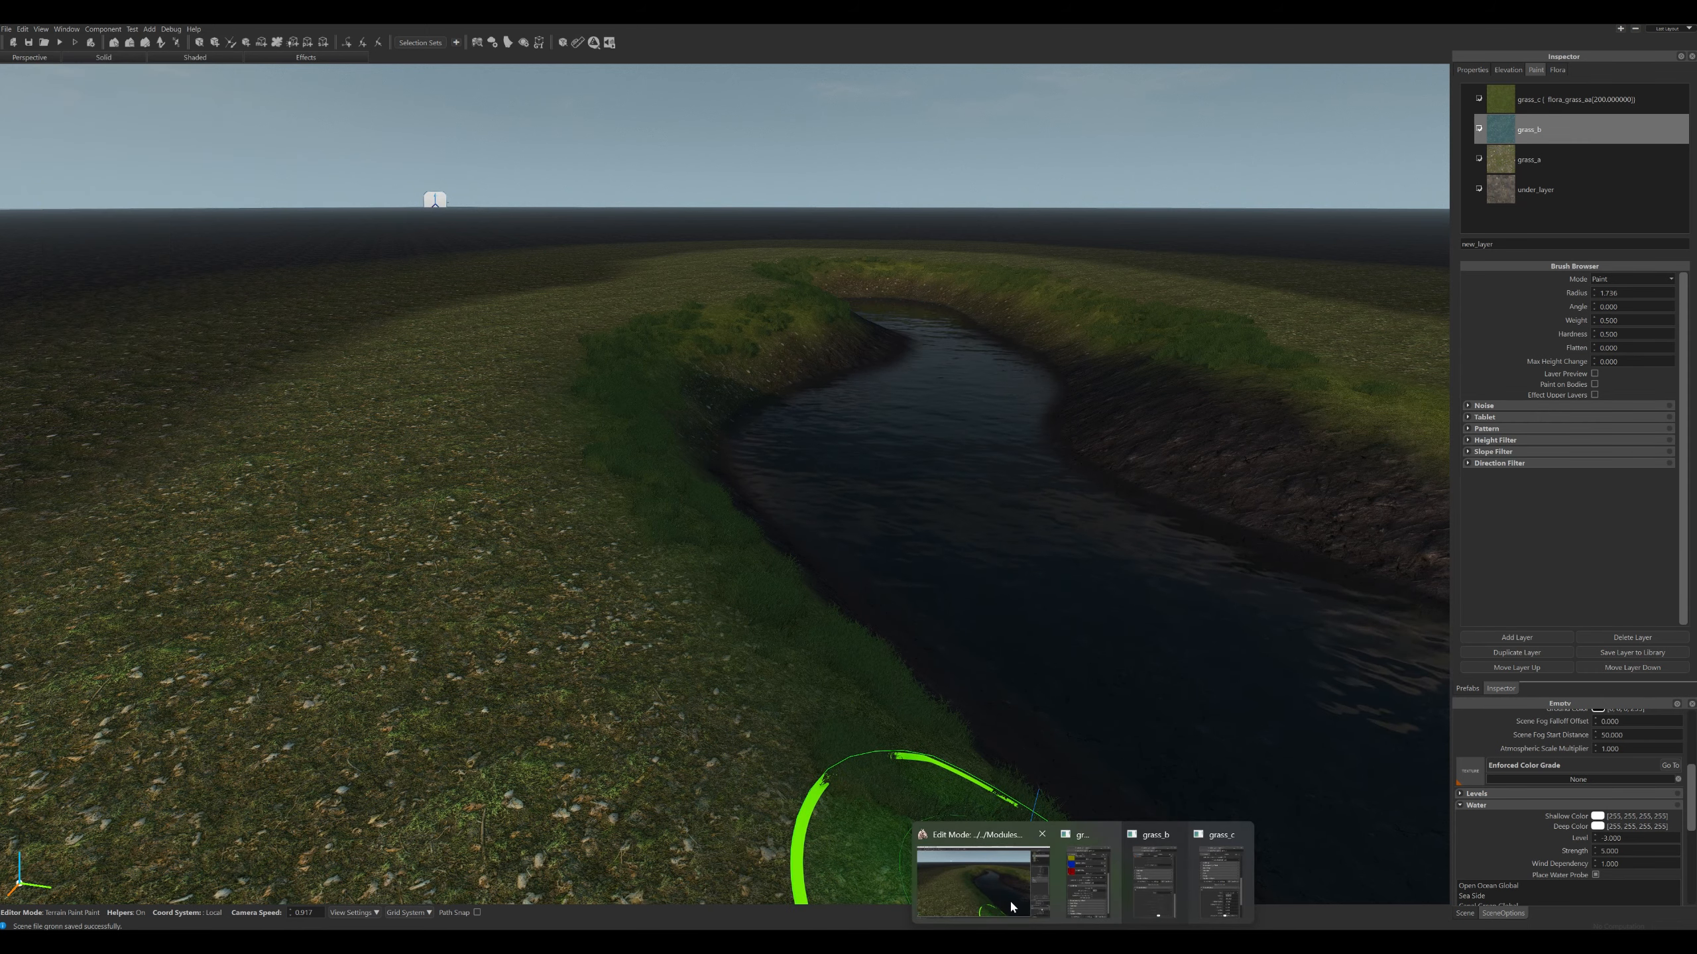
click(1506, 104)
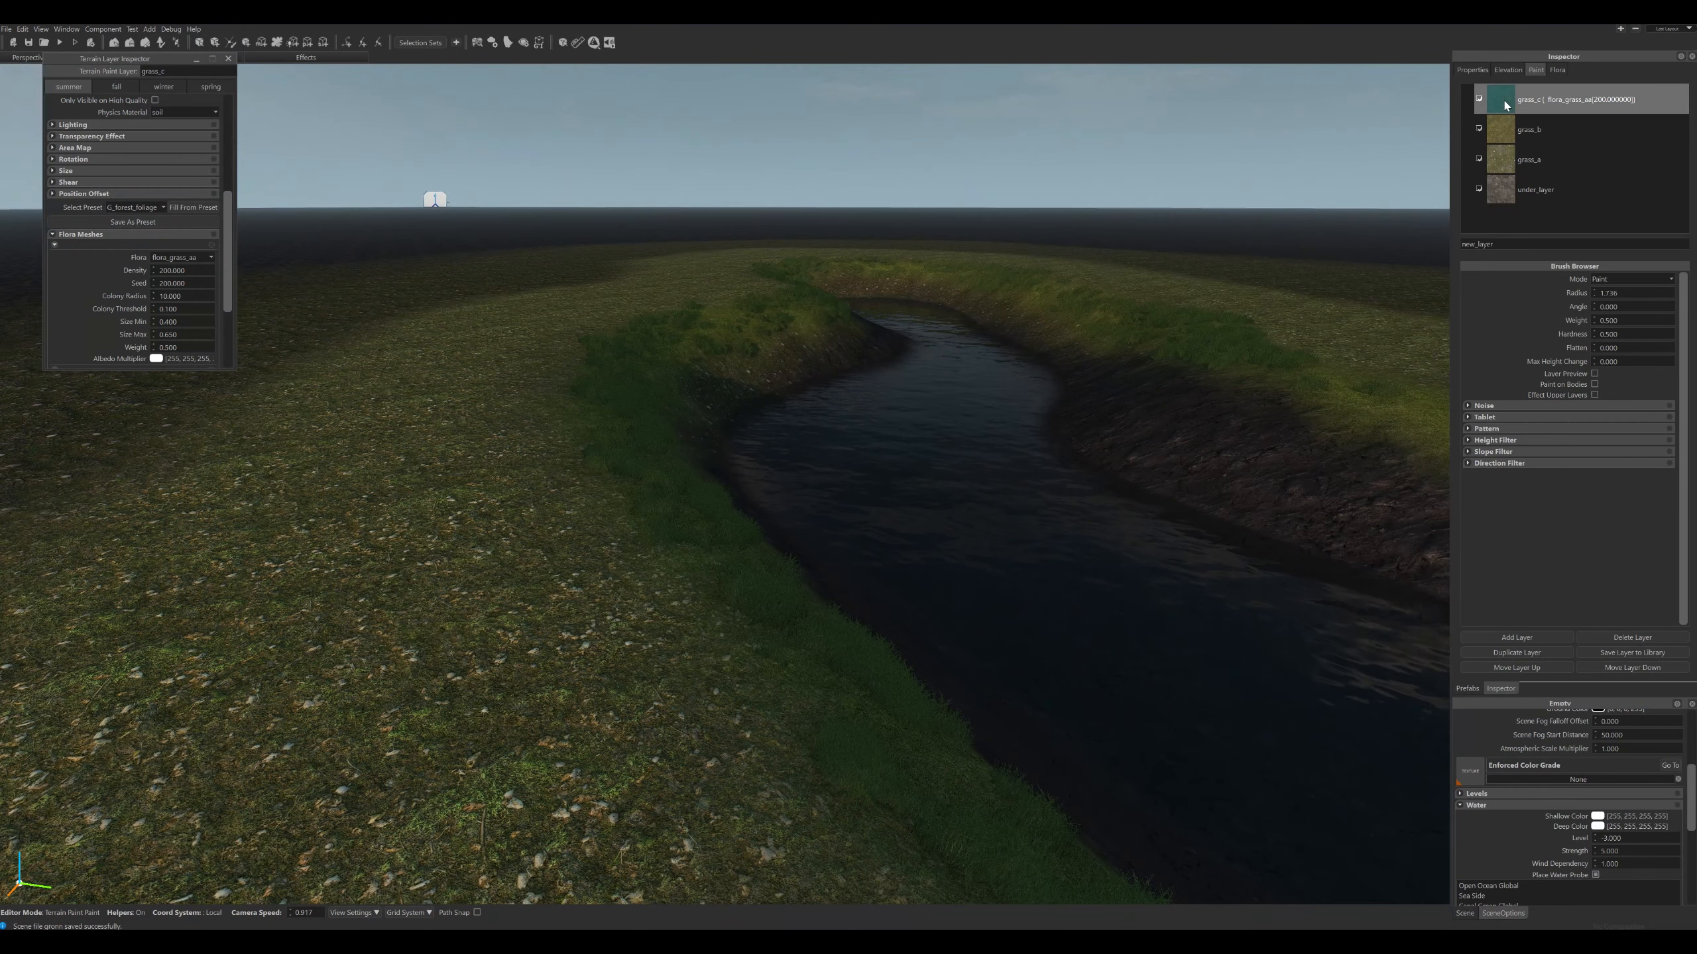
scroll(160, 308, down, 2)
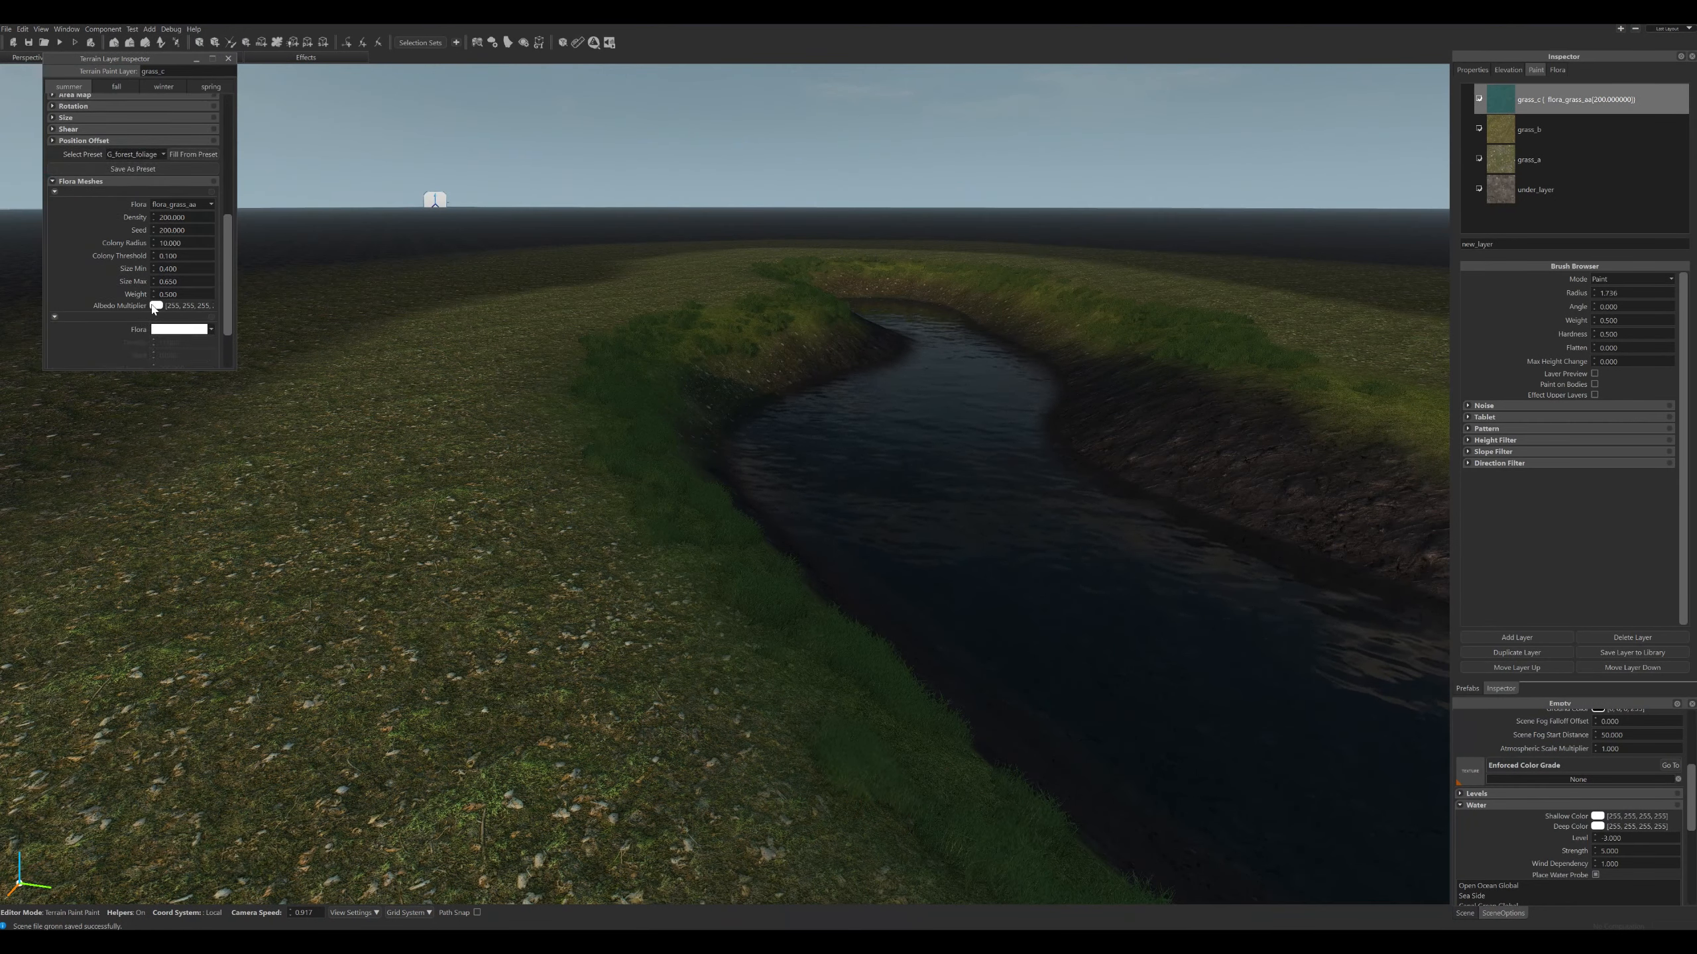
click(156, 306)
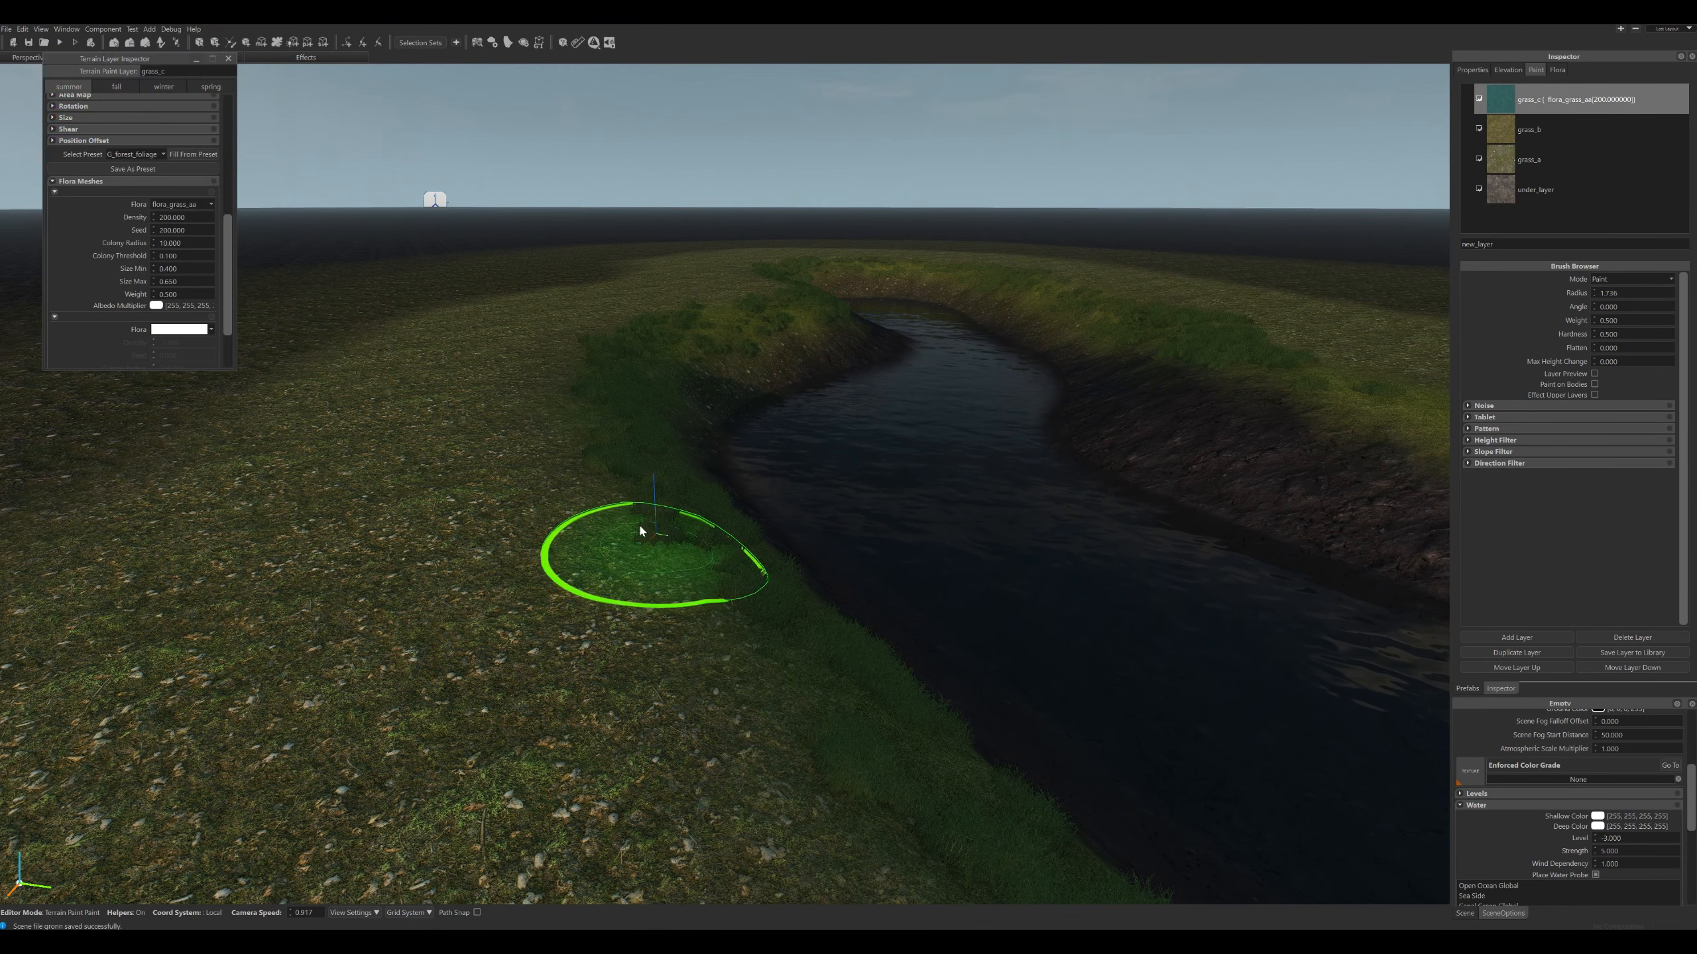
click(156, 306)
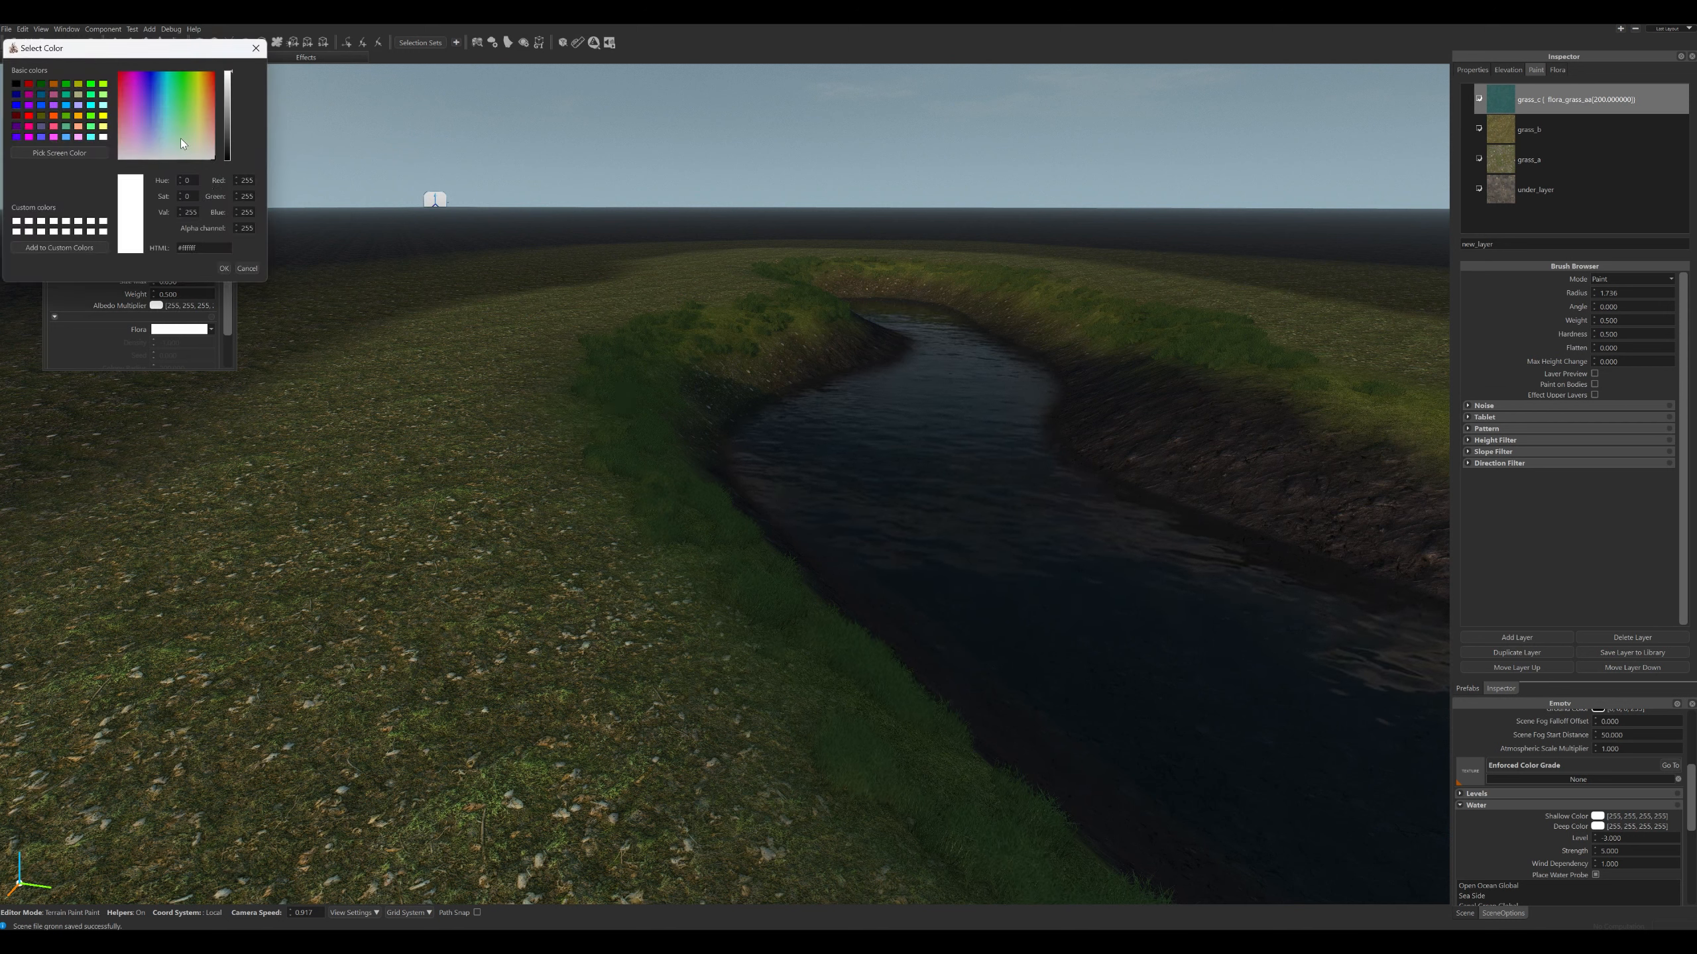
mouse_move(178, 155)
mouse_down()
mouse_move(210, 121)
mouse_move(189, 119)
mouse_move(209, 171)
mouse_move(222, 156)
mouse_move(206, 154)
mouse_up()
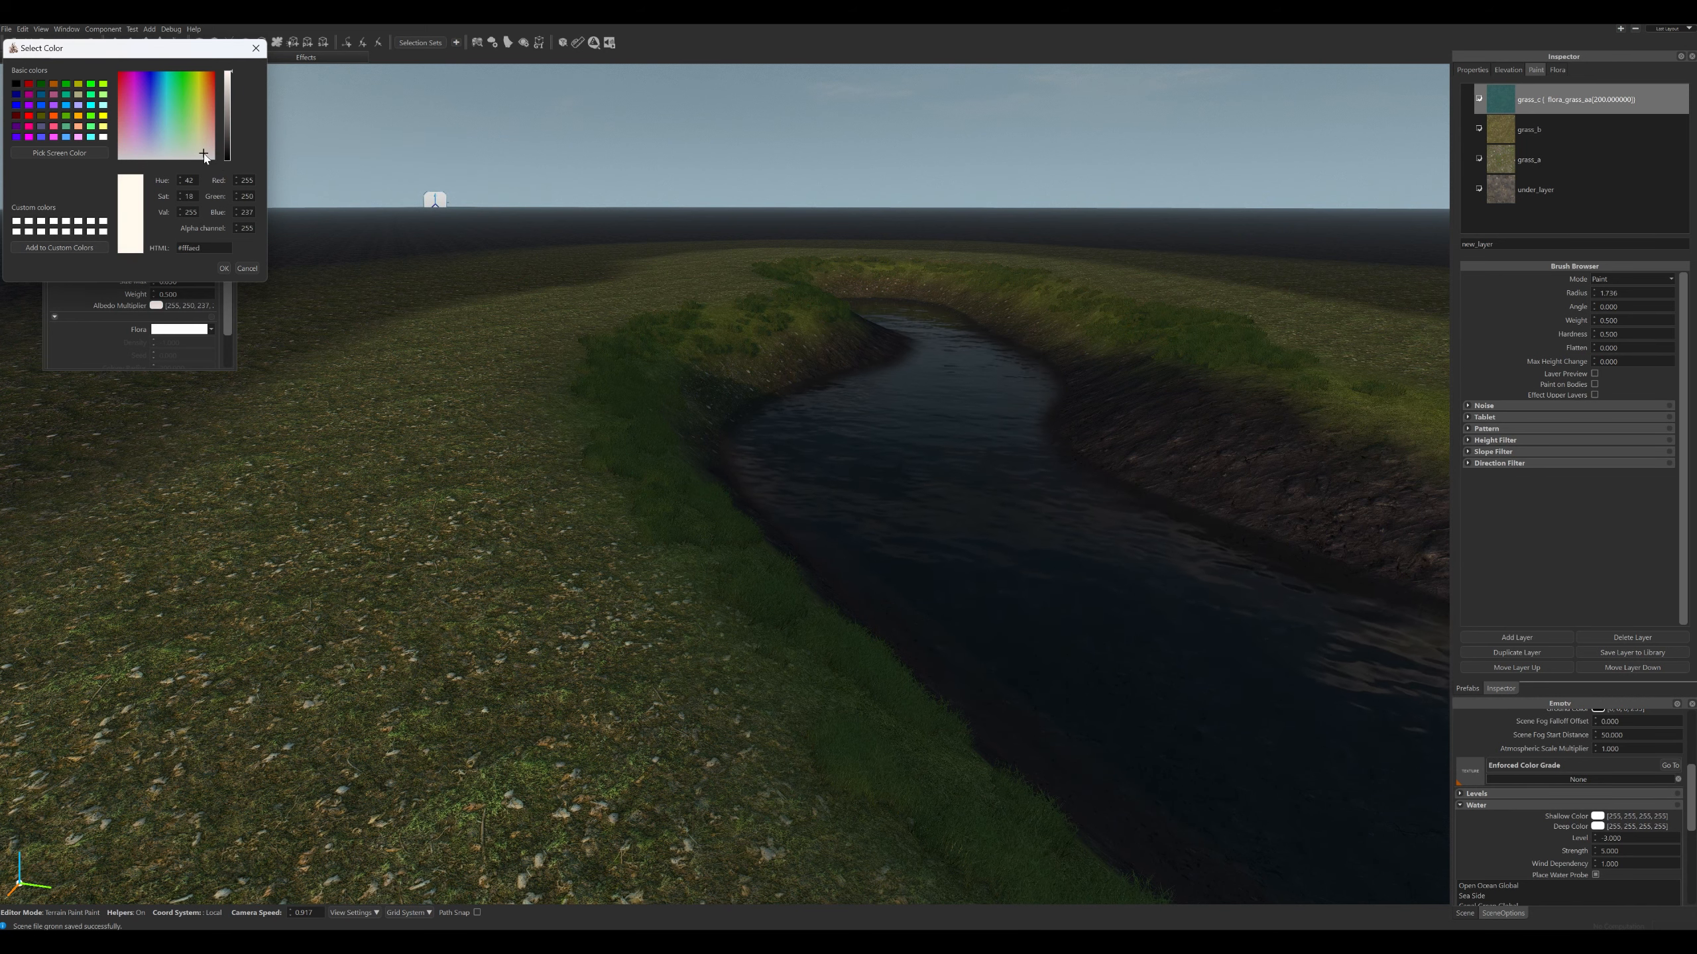
right_drag(894, 289, 1042, 217)
key(w)
mouse_move(868, 227)
right_down()
mouse_move(932, 201)
mouse_move(944, 287)
right_up()
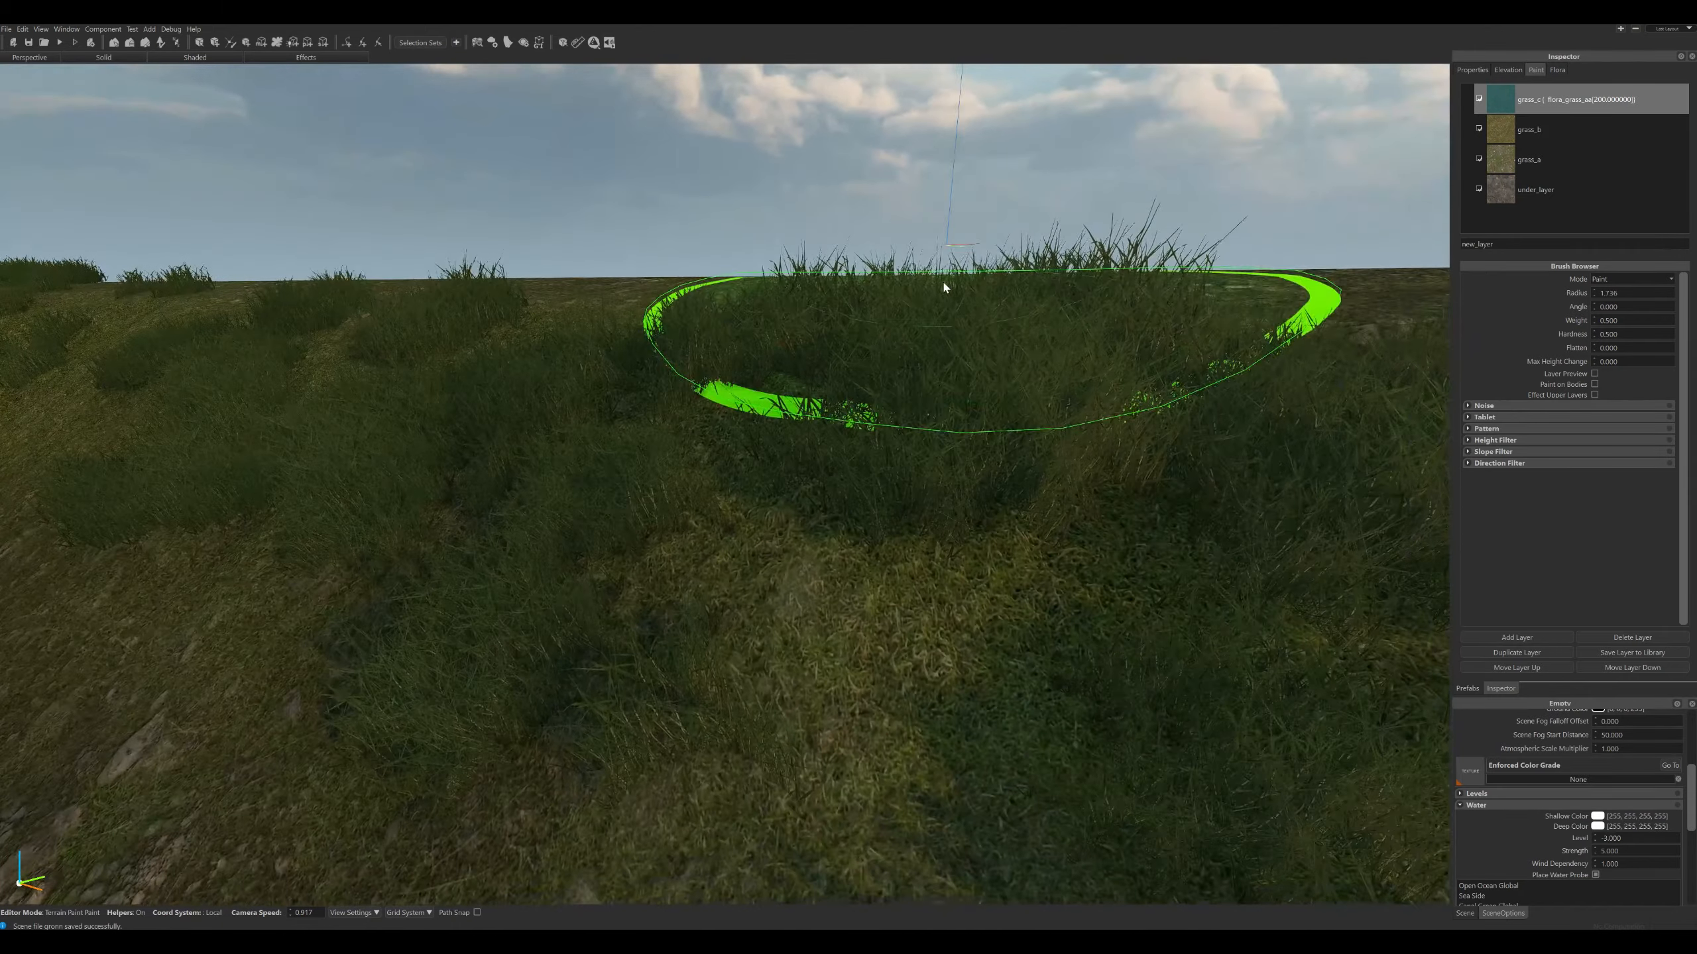
double_click(1500, 103)
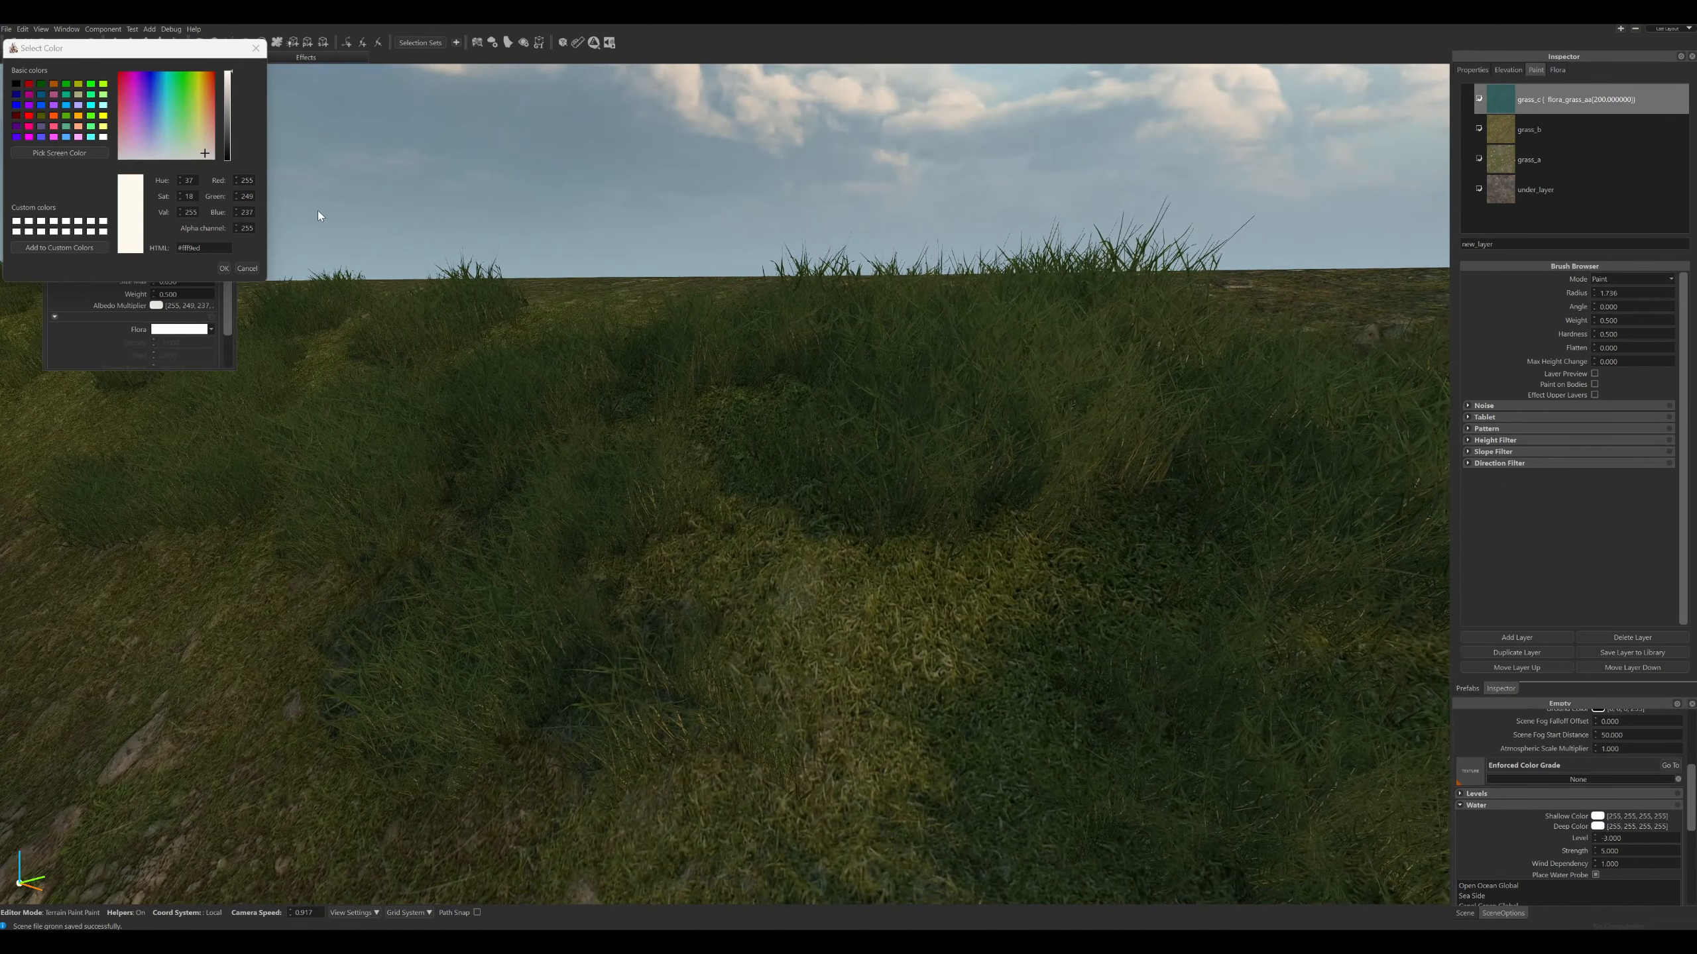
click(191, 139)
click(205, 148)
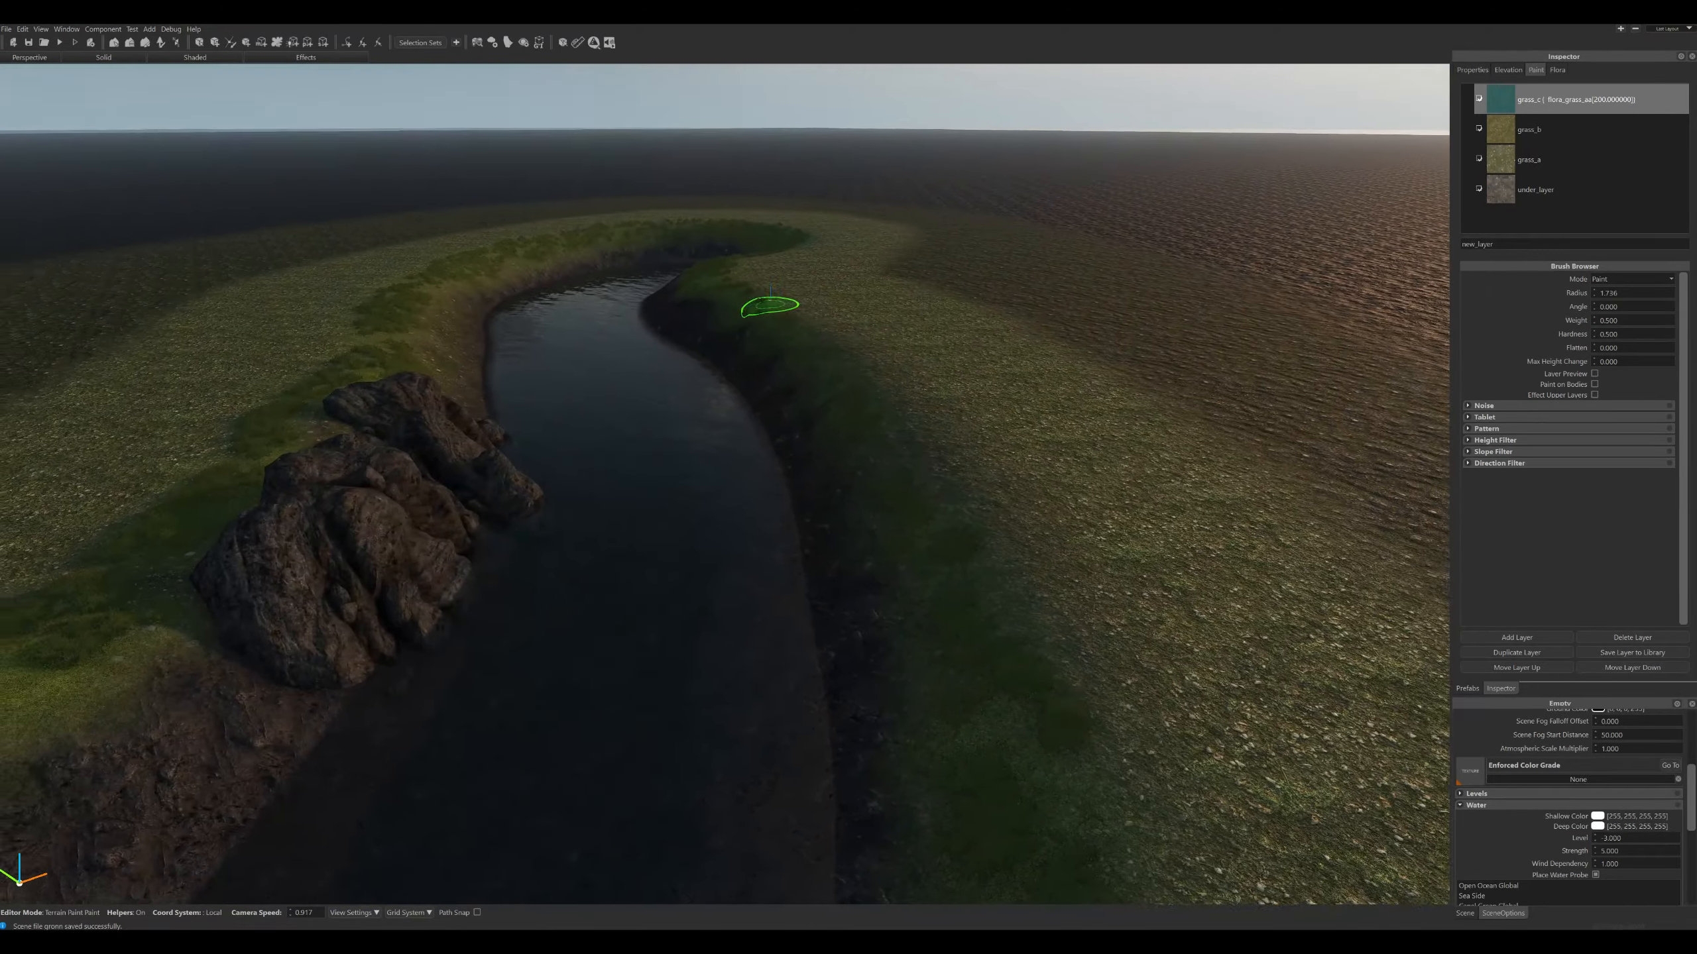
Add flora_dry_plant_j to the grass_b layer as its flora mesh with a density of 100.
double_click(1530, 130)
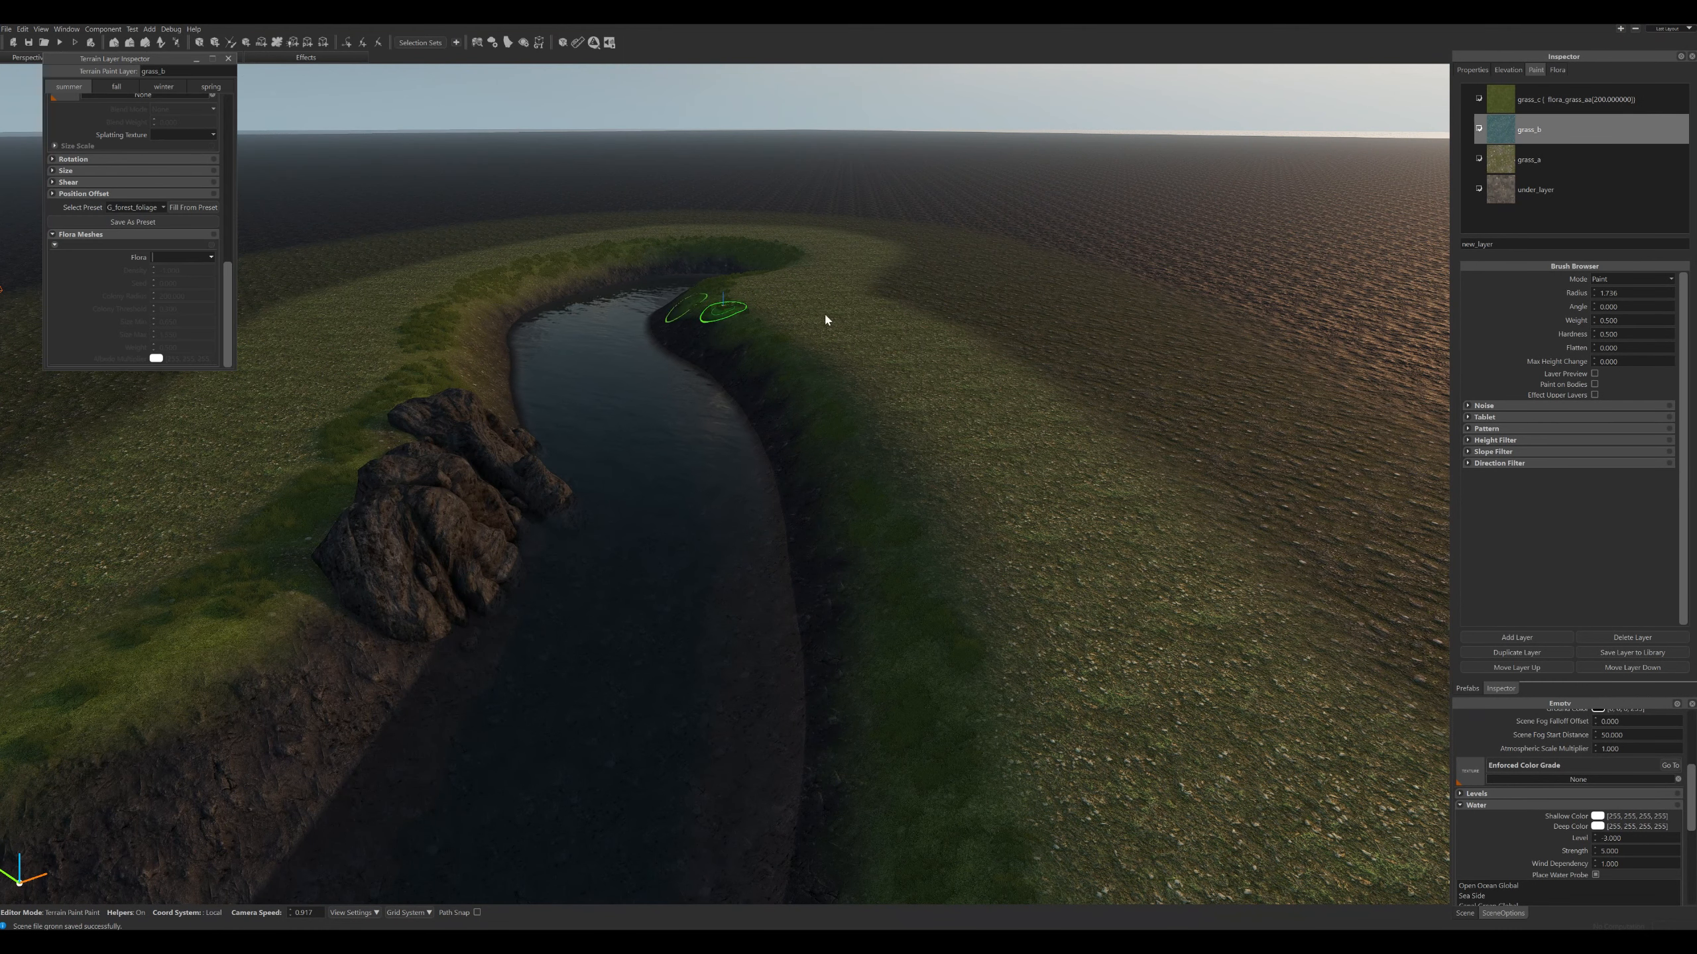
click(204, 257)
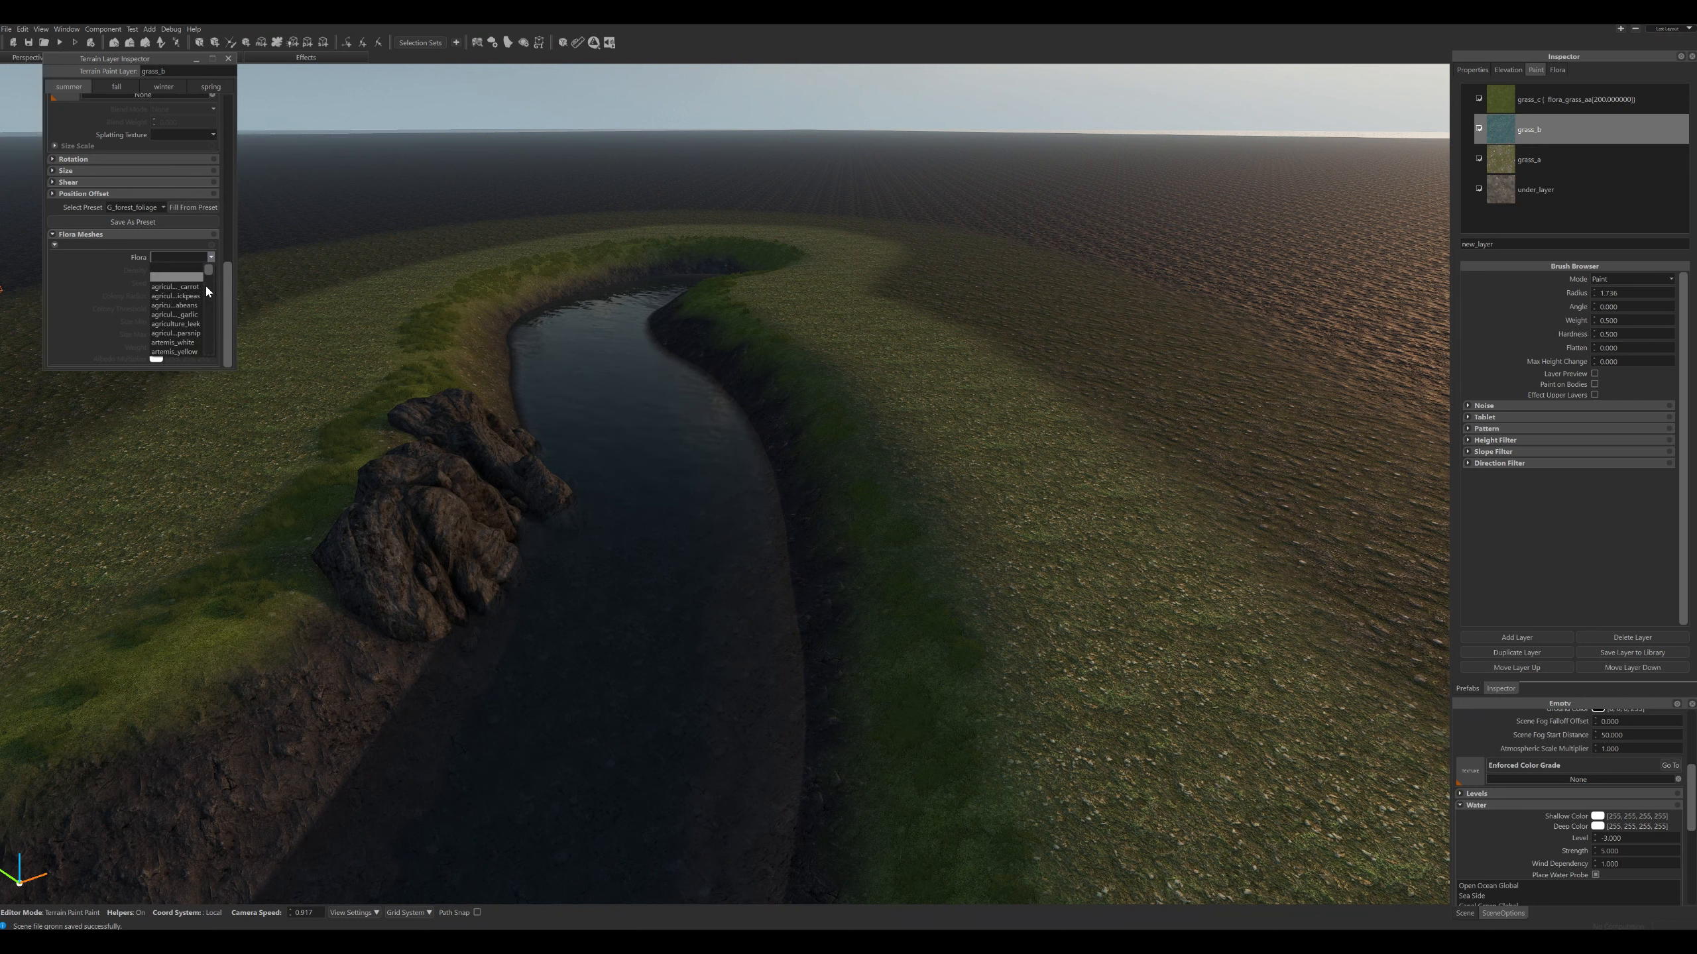
scroll(205, 291, down, 10)
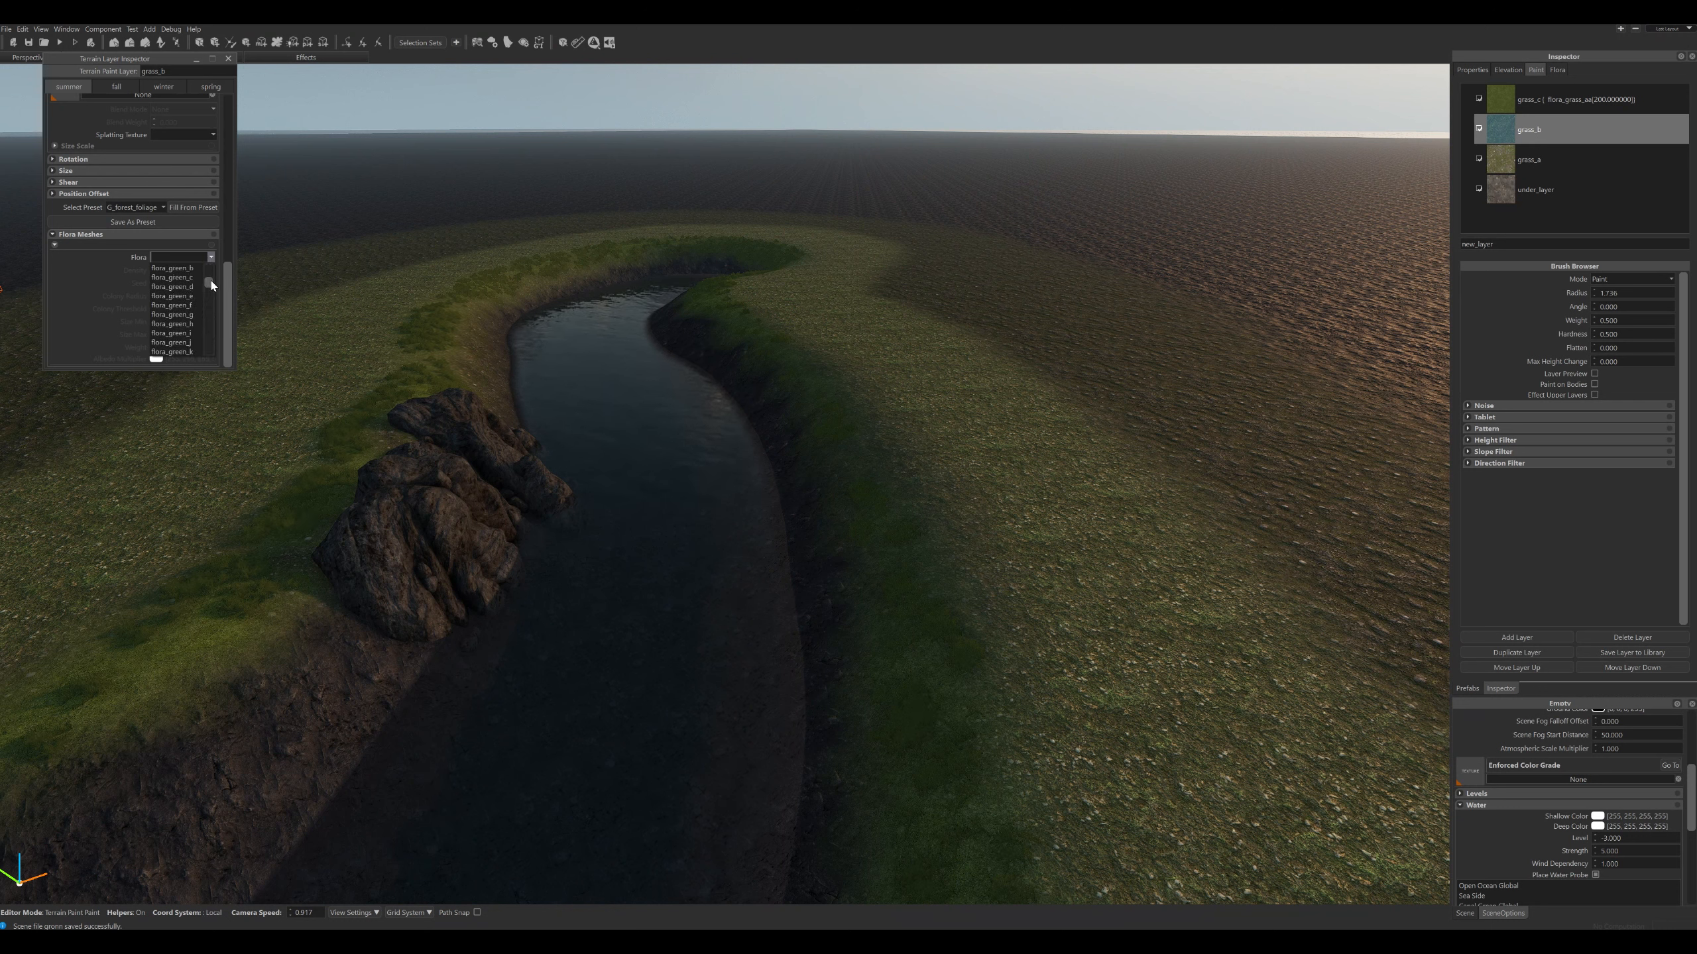
scroll(211, 275, up, 5)
scroll(181, 305, down, 6)
click(178, 325)
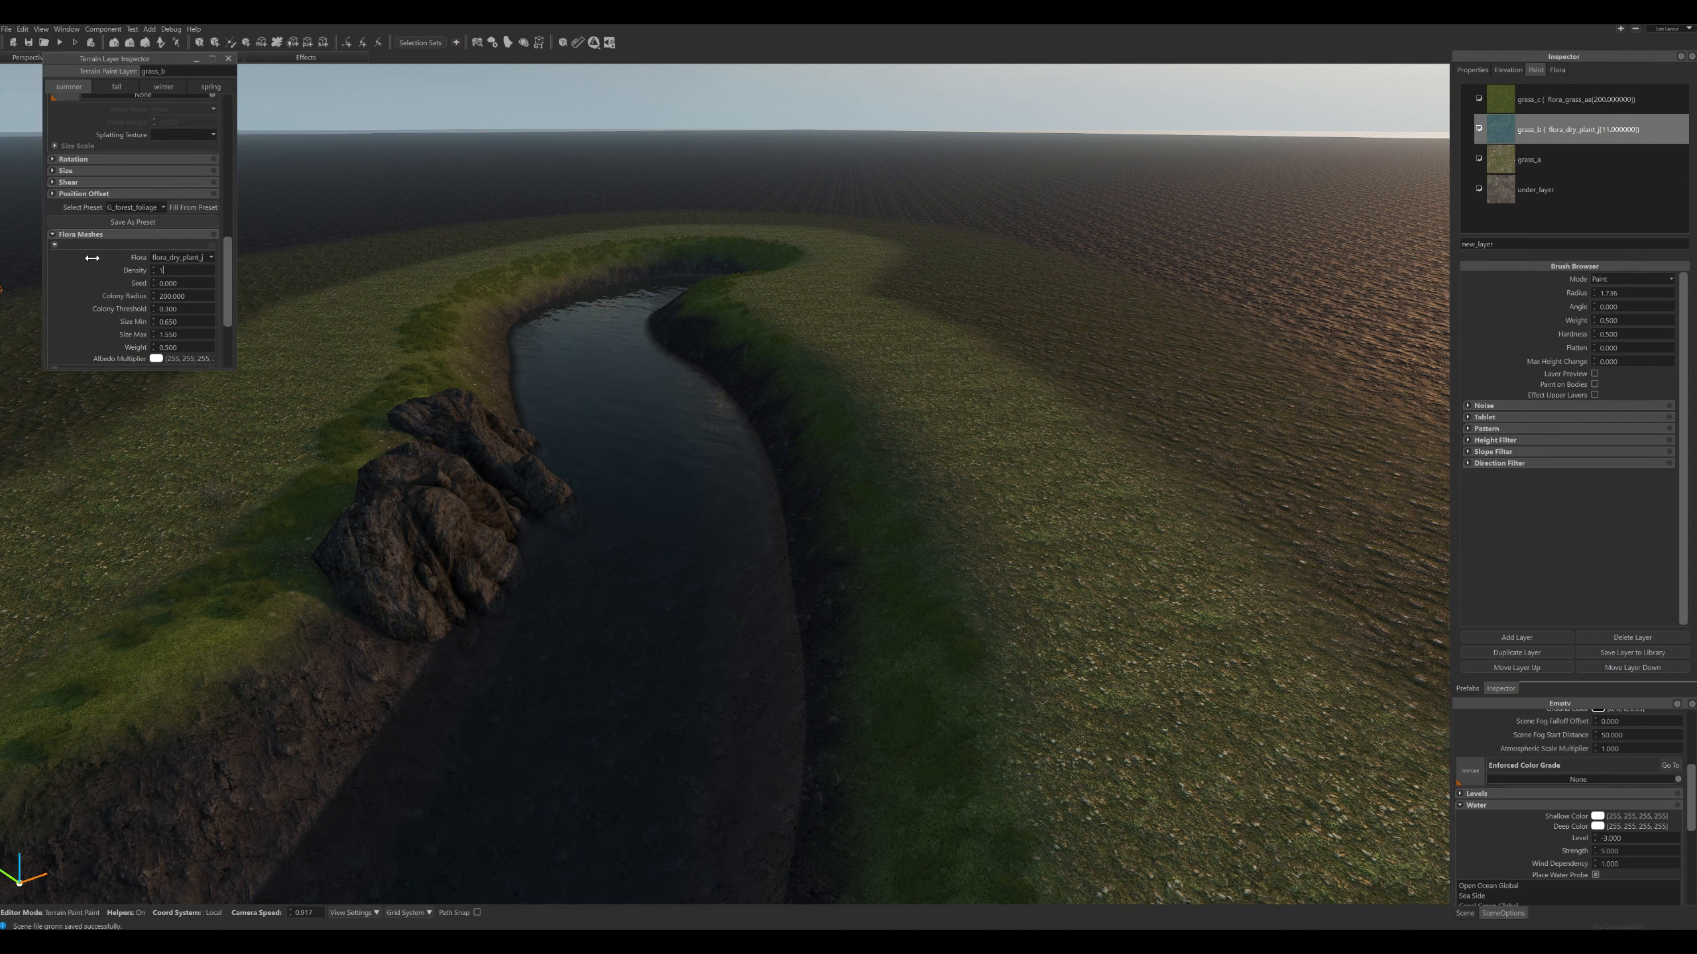
mouse_move(481, 416)
right_down()
mouse_move(560, 449)
mouse_move(596, 506)
right_up()
key(w)
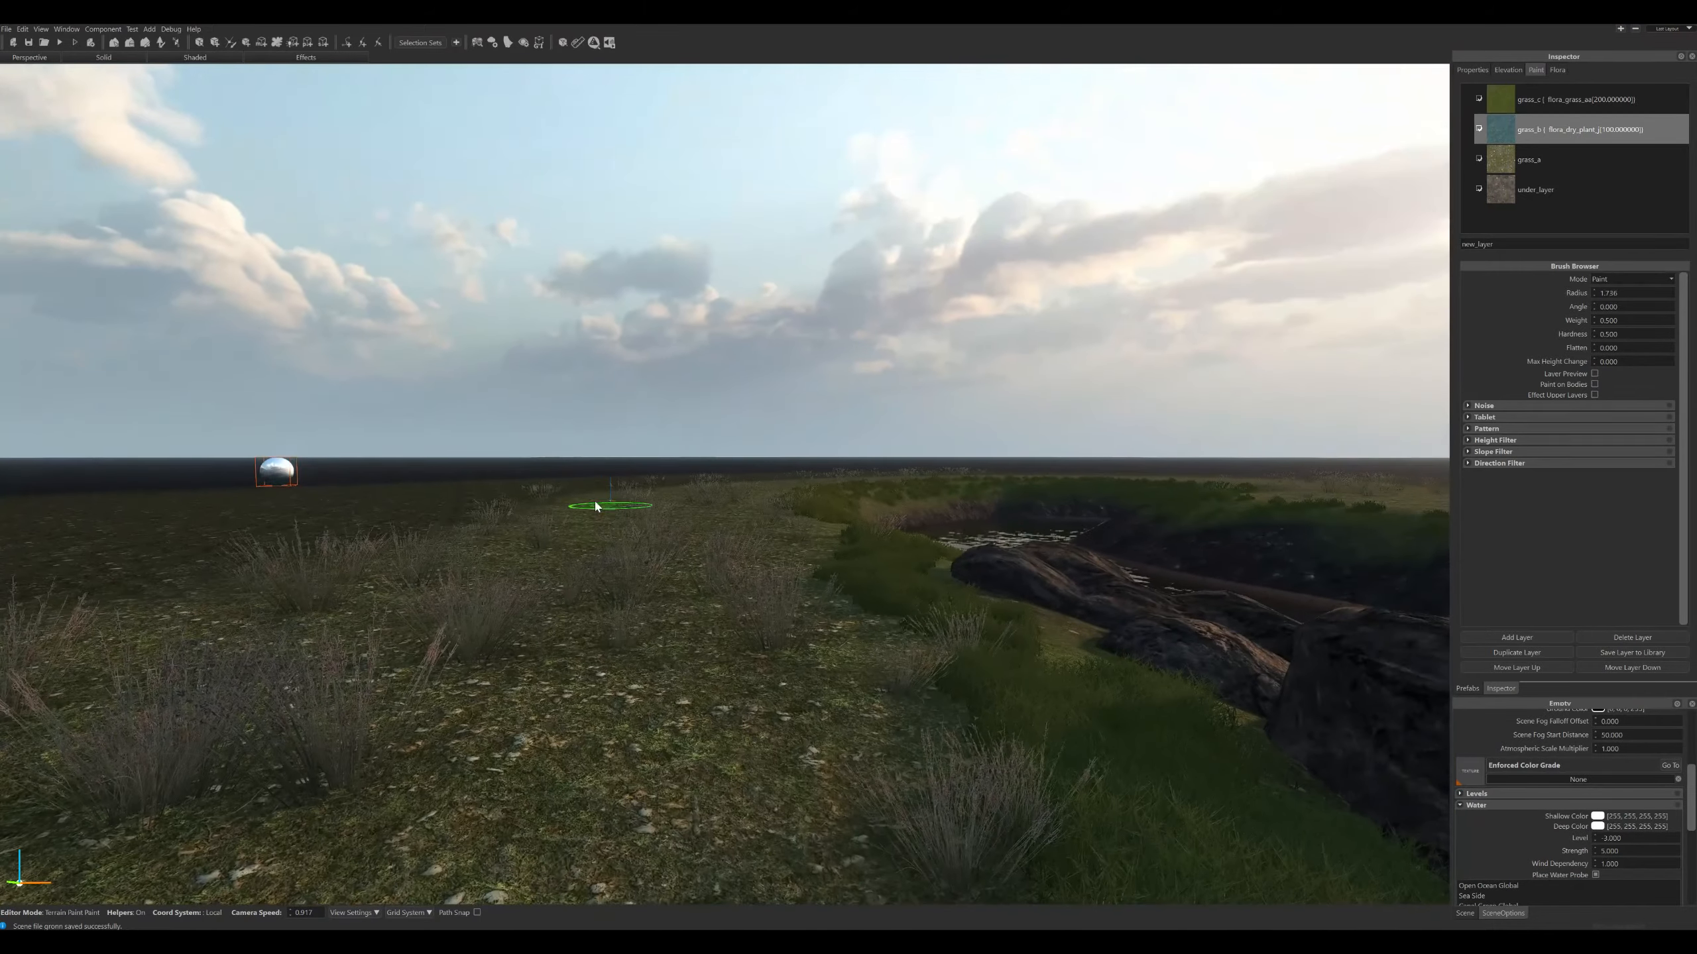
Try other dry plant variants as the grass_b layer's flora, ending with the dry plant mix_long mesh.
double_click(1496, 127)
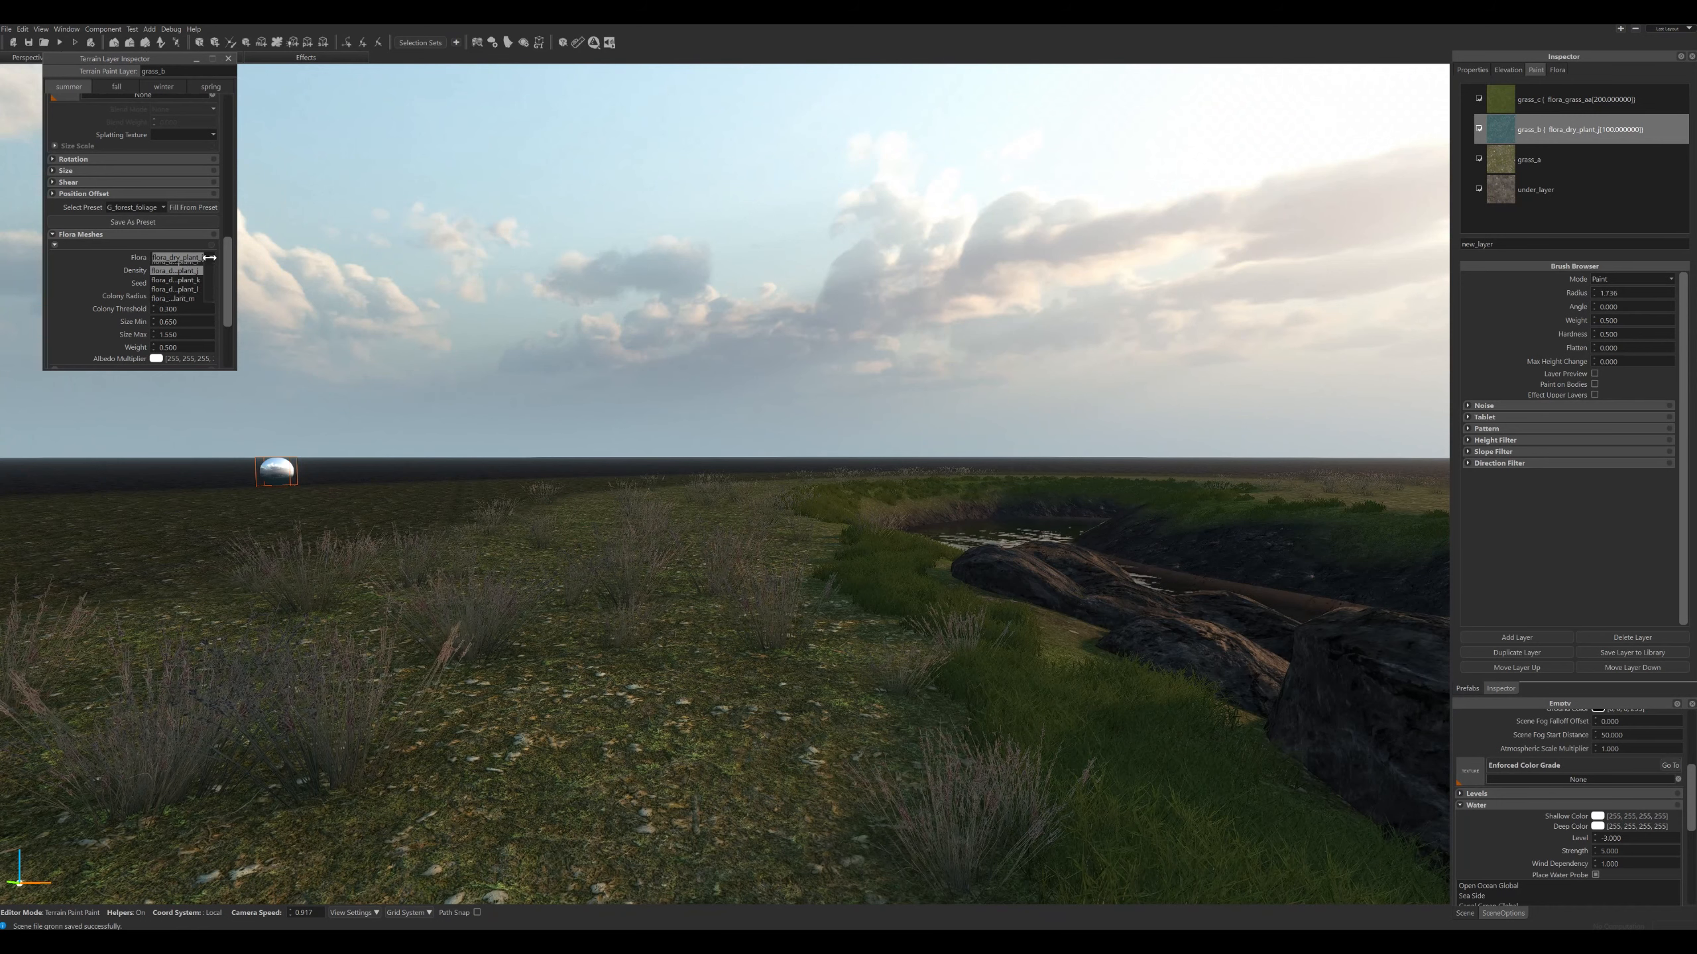
click(180, 332)
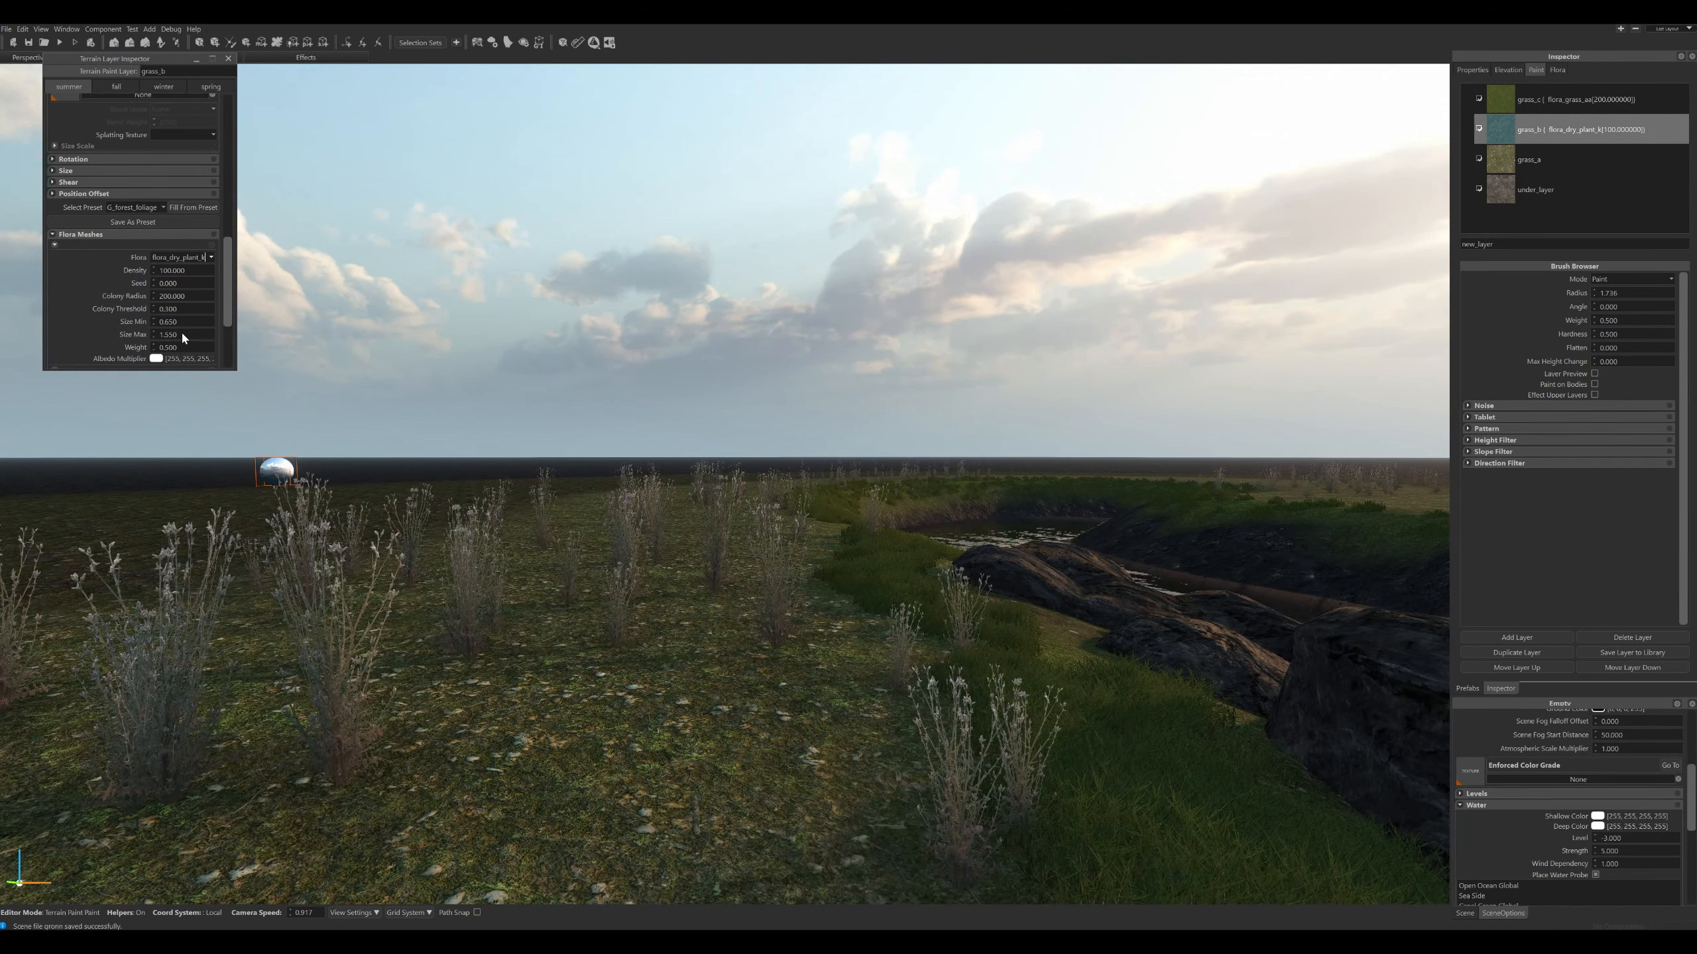
key(Up)
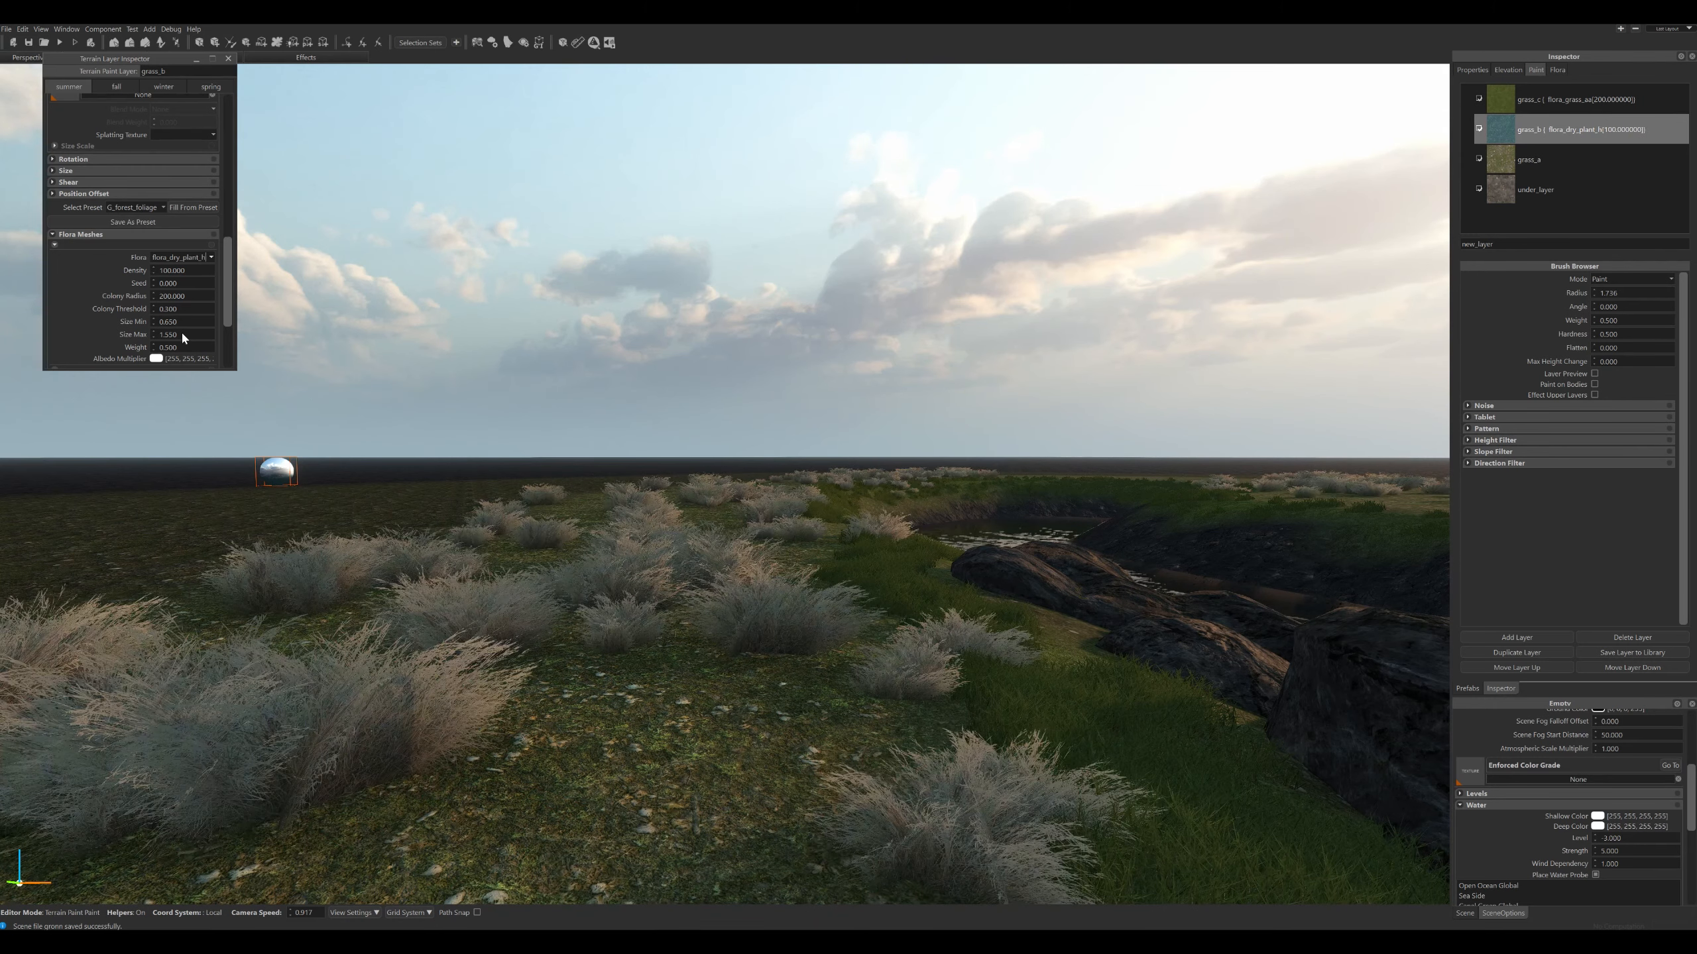
key(Up)
key(Up)
key(Up)
key(Up)
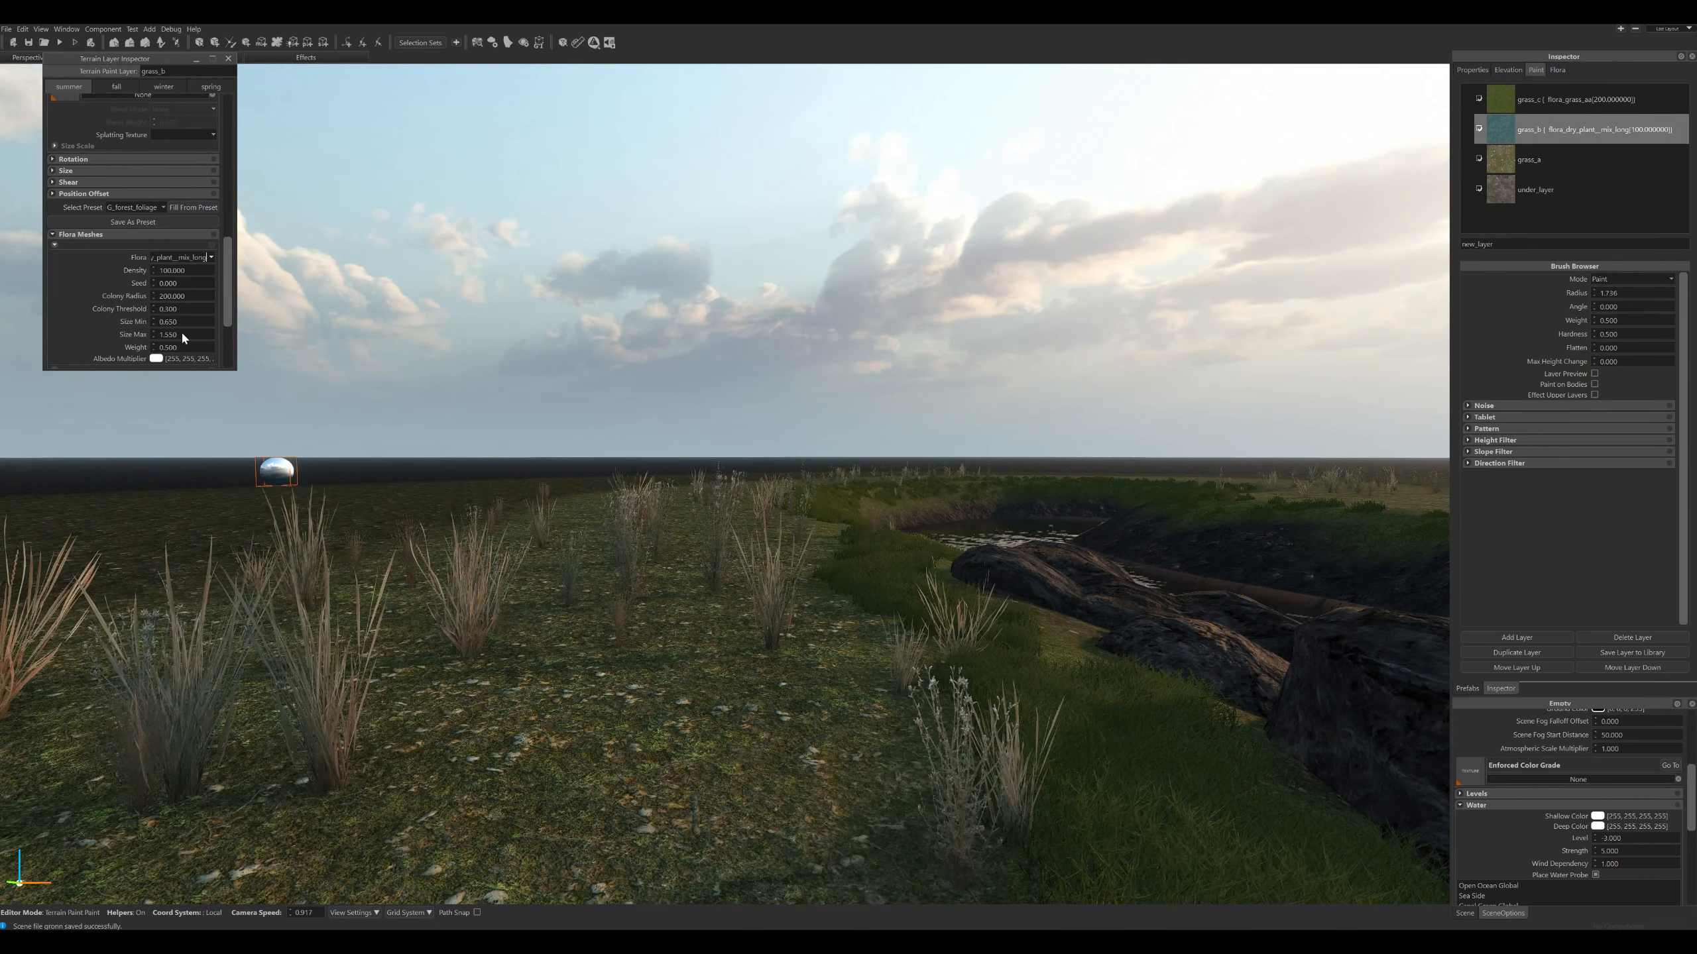
Try more dry plant and grass variants as the grass_b layer's flora mesh, including mix_big_volume, mix_grass and flora_grass_a.
key(Down)
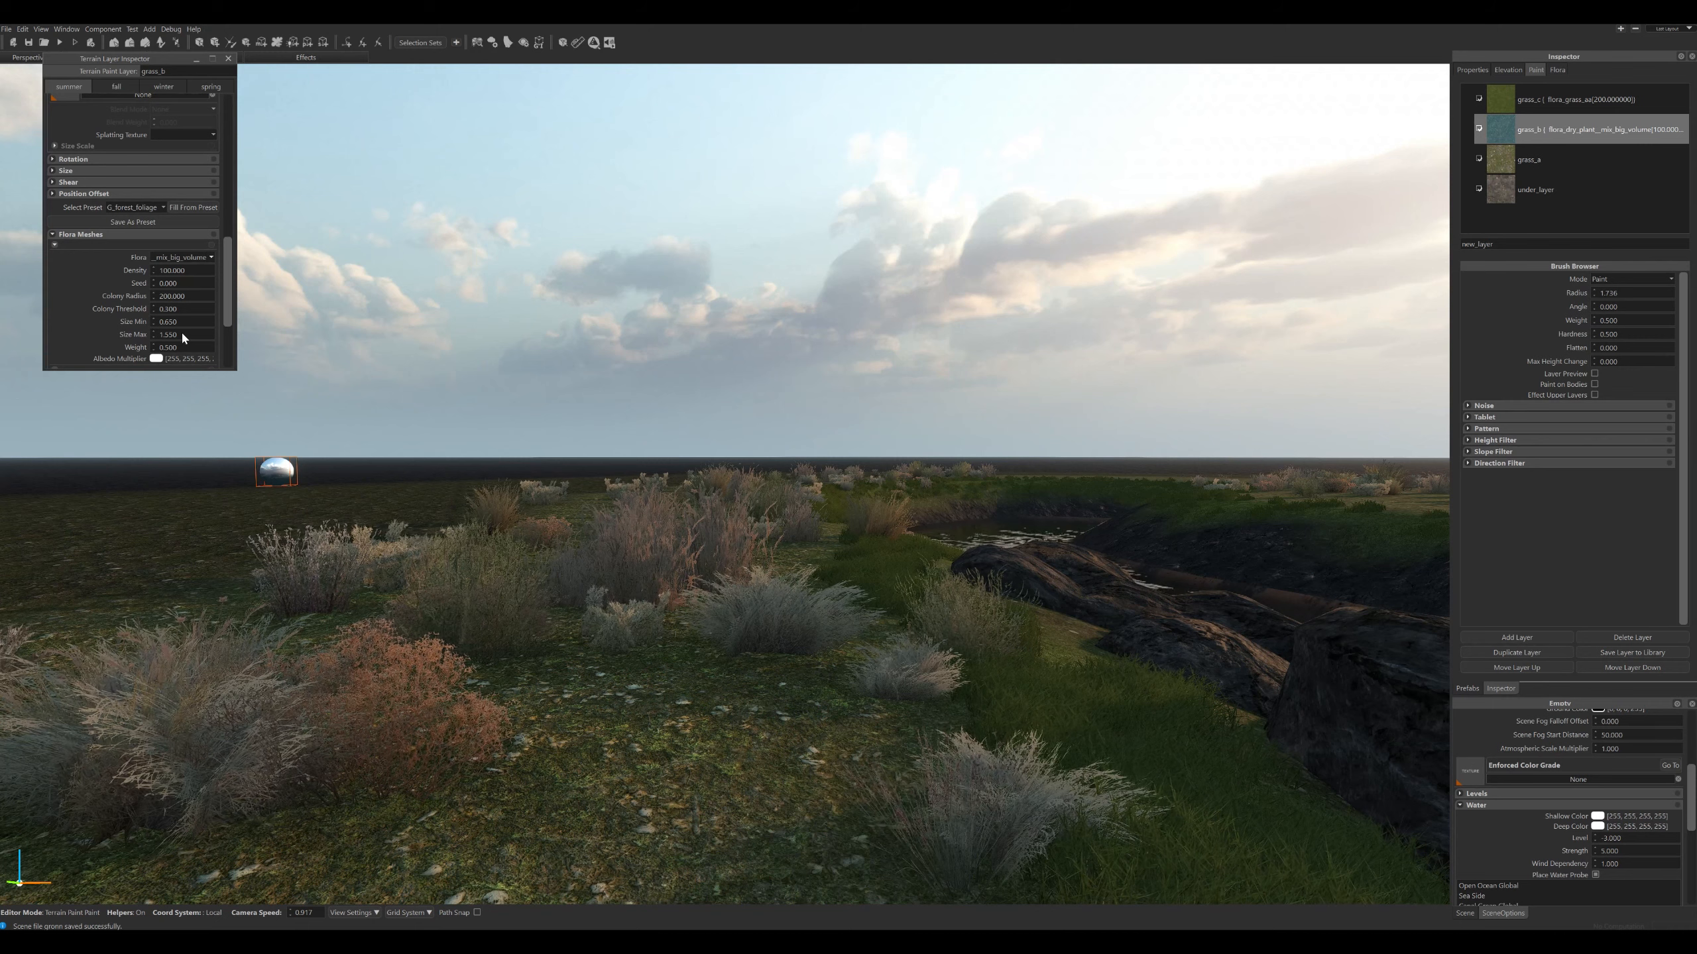
key(Down)
key(Down)
key(Down)
key(Down)
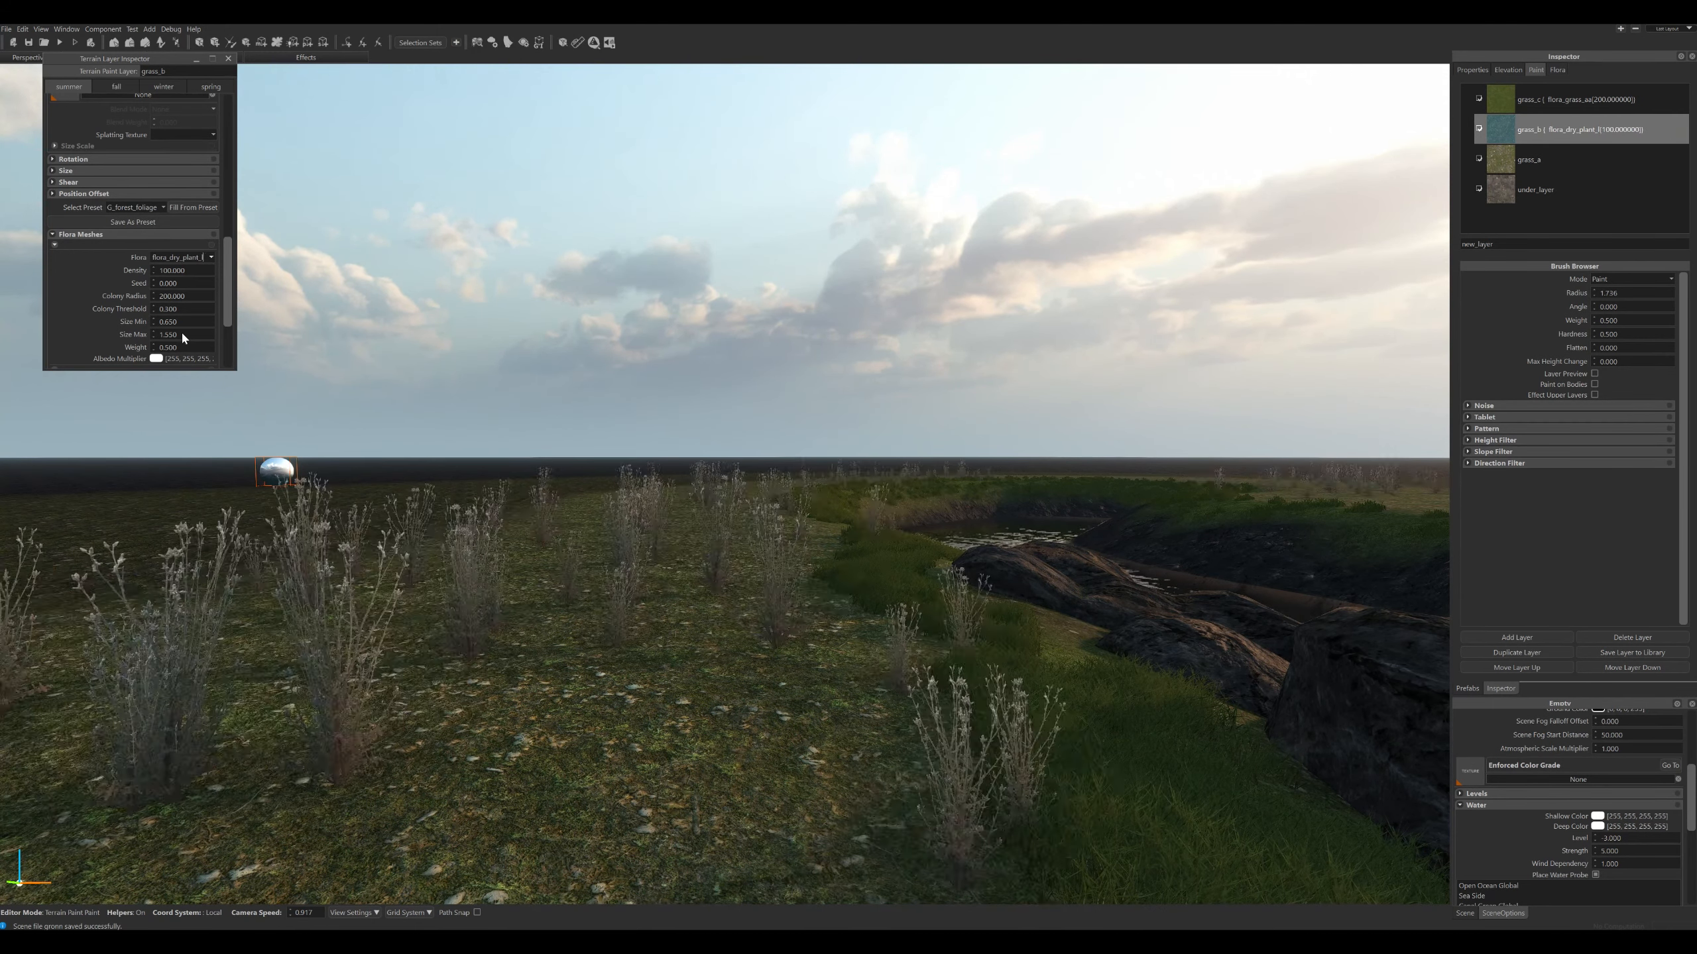
key(Down)
key(Down)
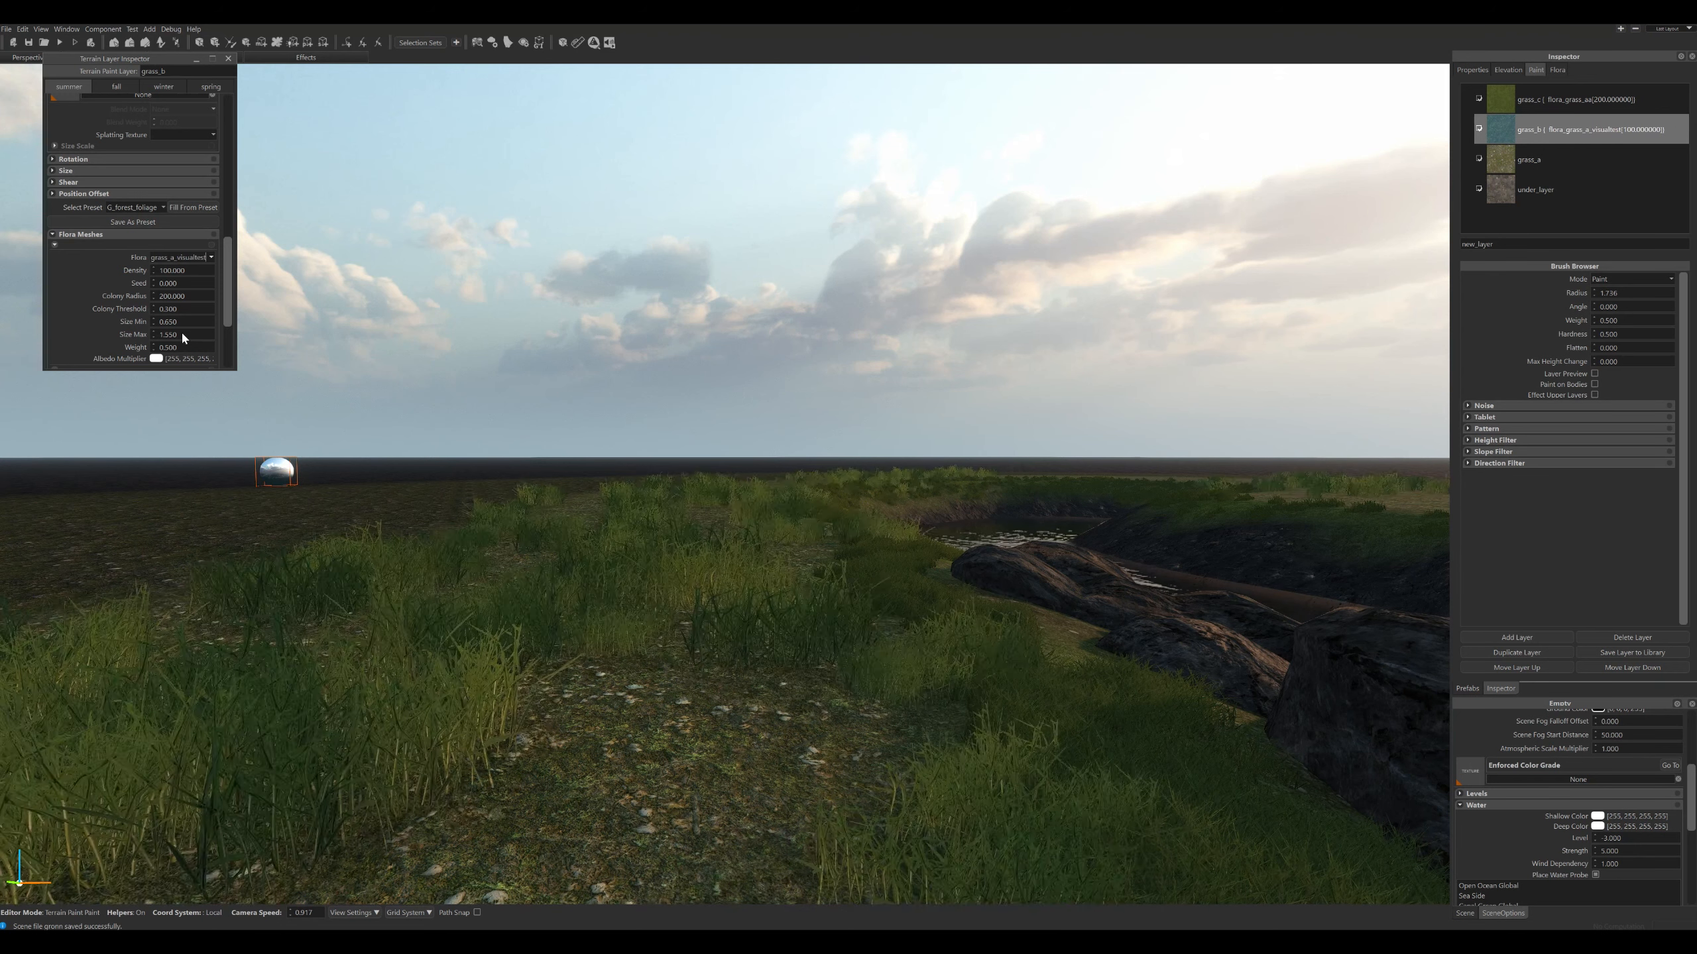
key(Down)
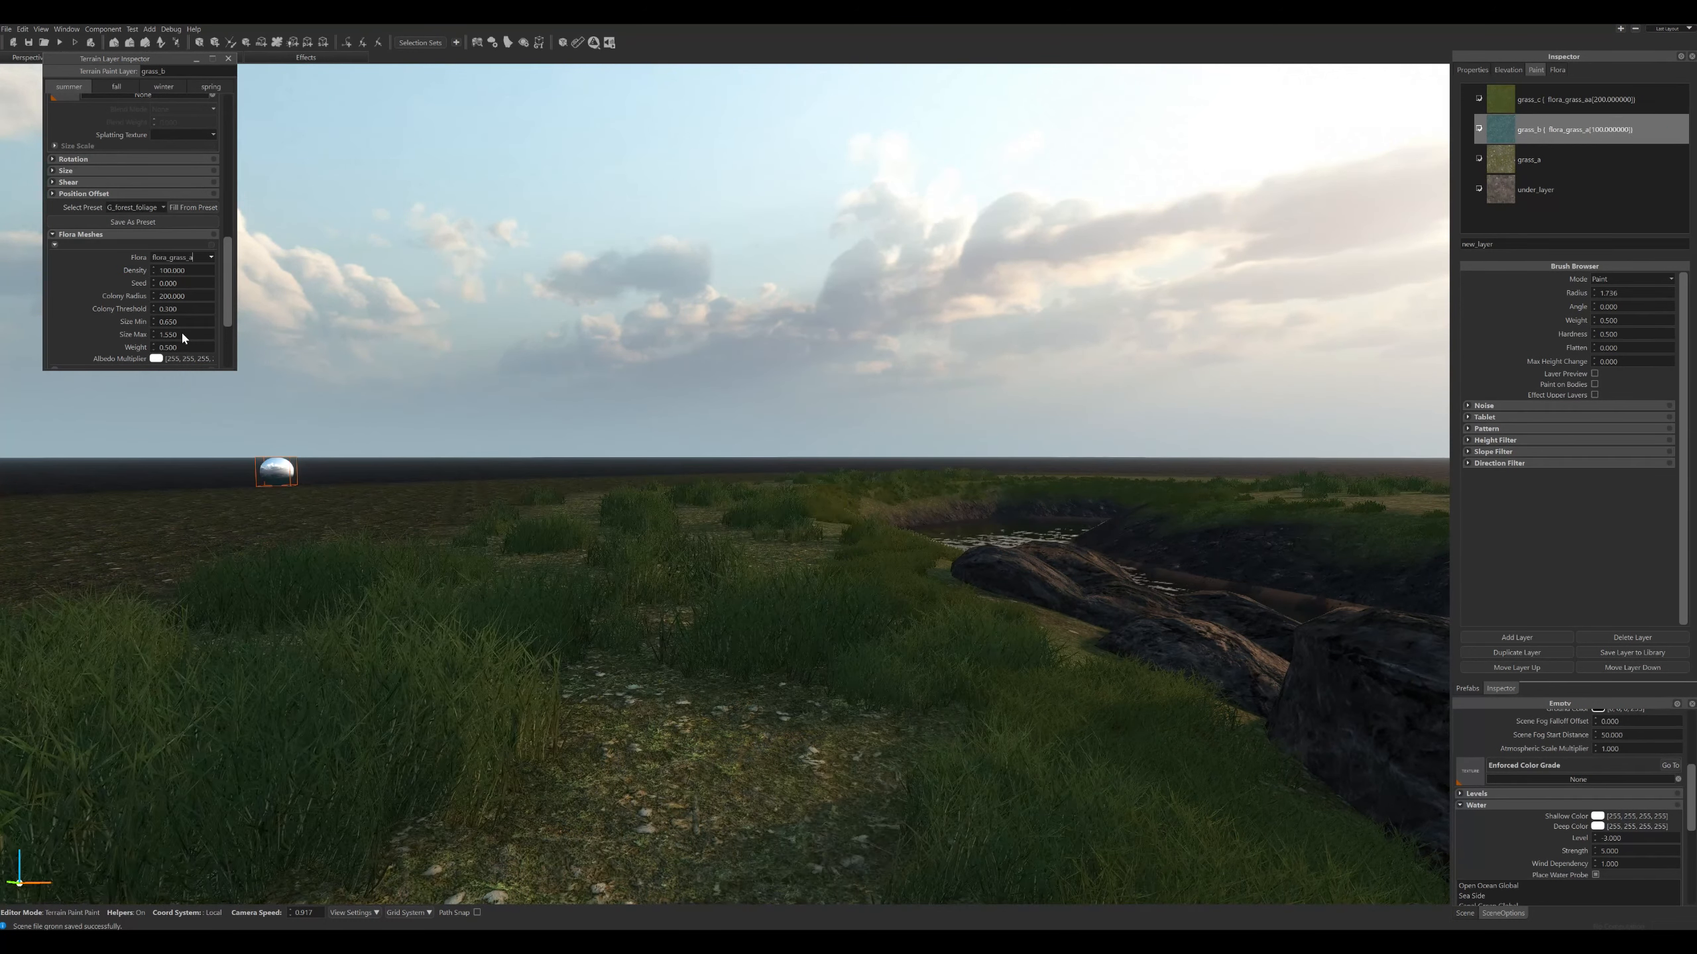
key(Down)
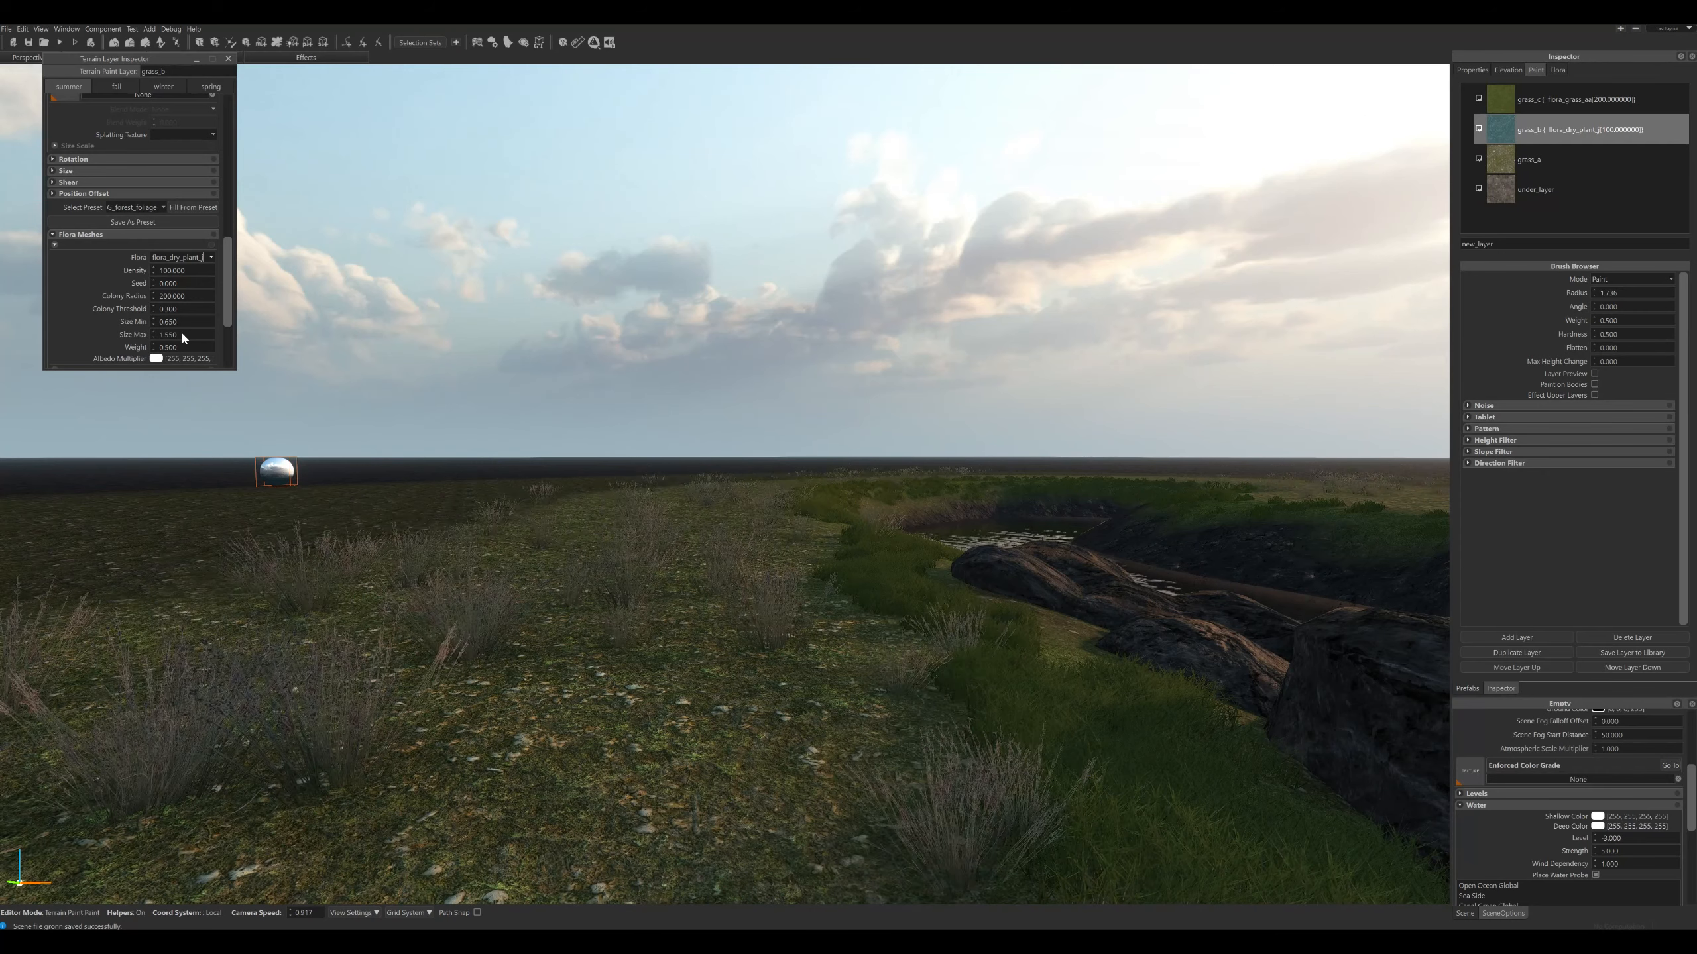
key(Down)
key(Down)
key(Down)
key(Down)
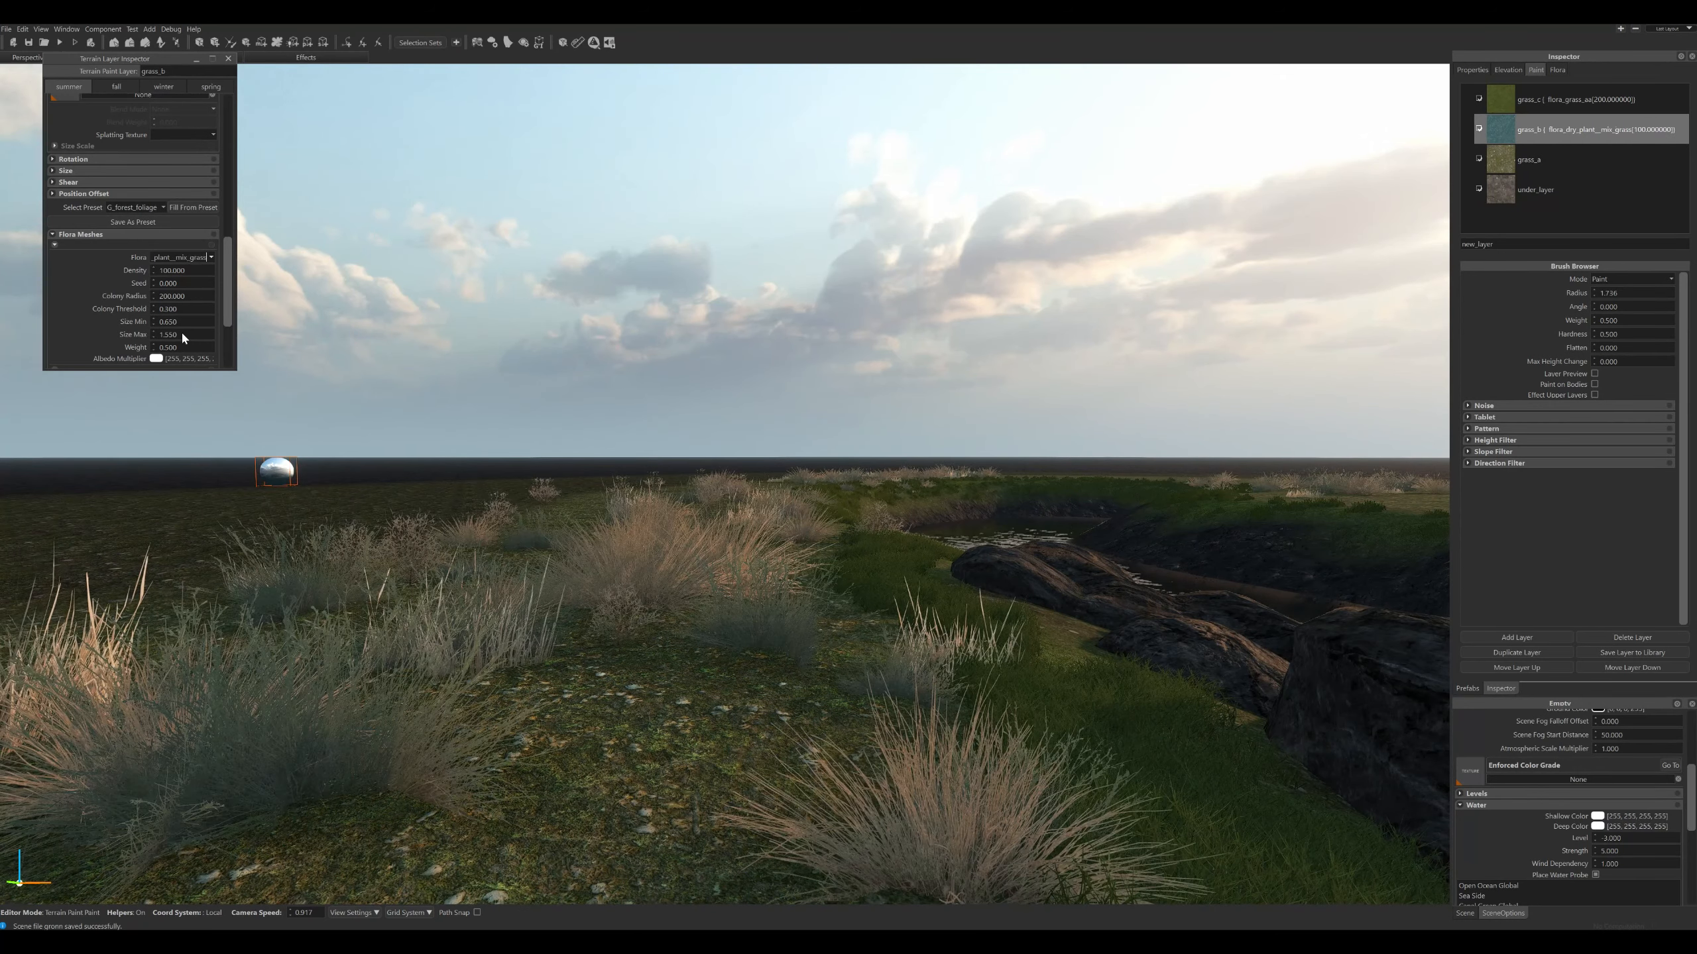
key(Up)
key(Up)
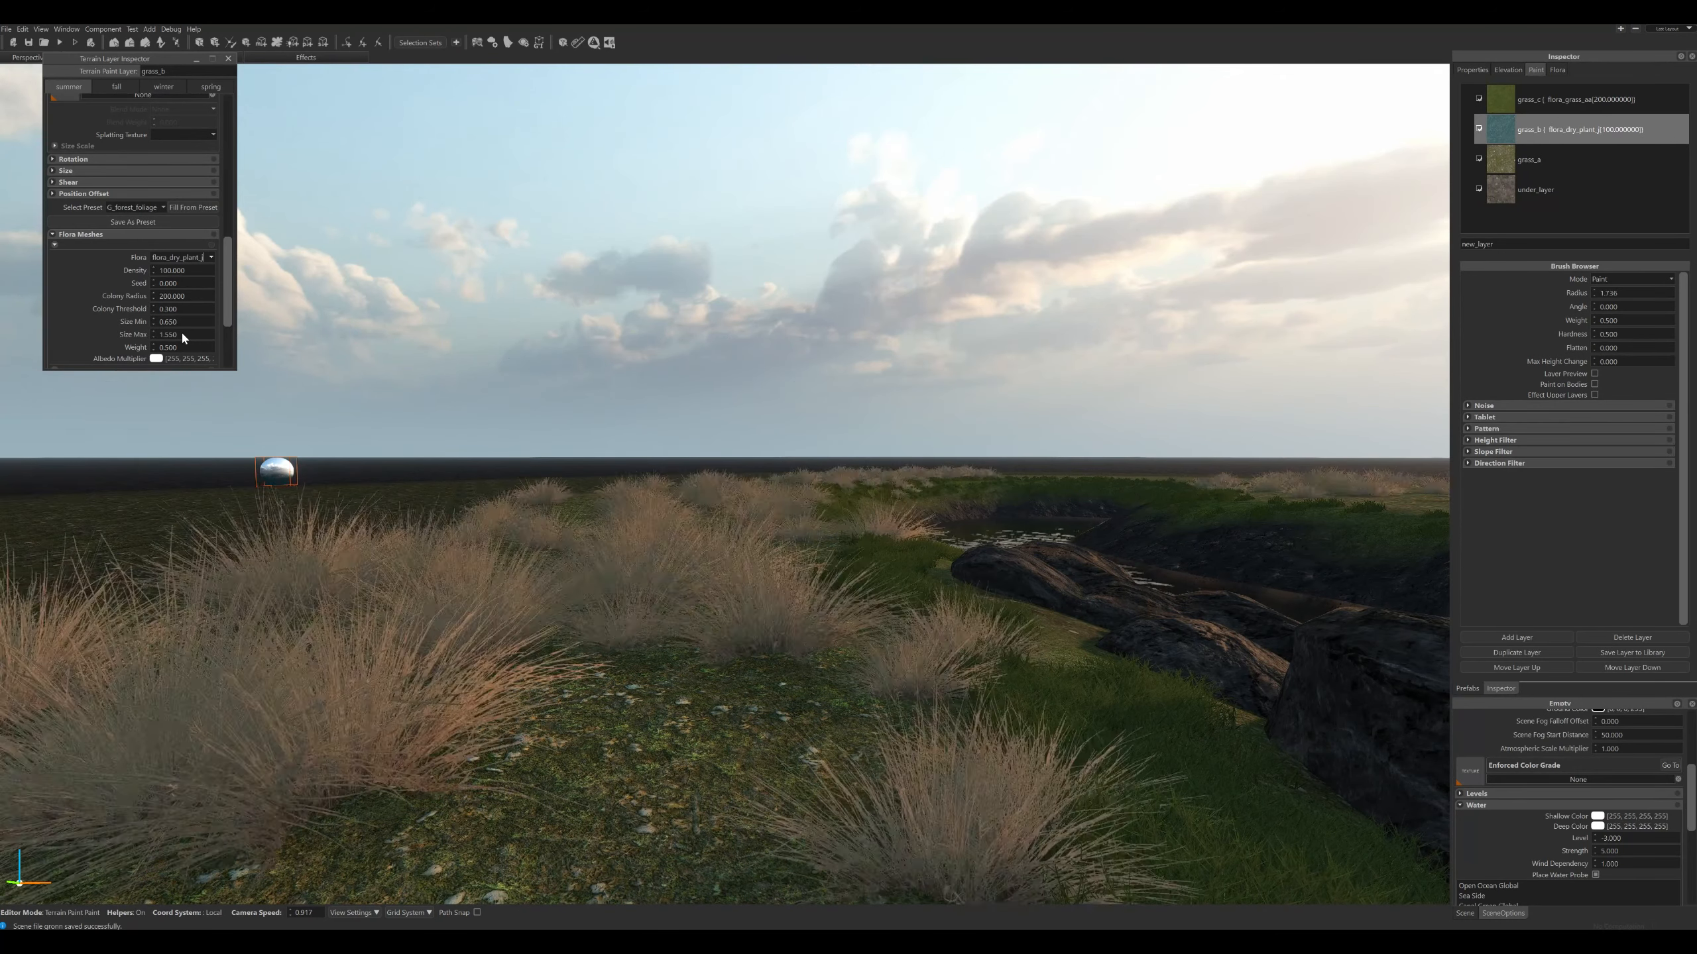
Try green plant and grass variants as the grass_b layer's flora mesh, including flora_grass_aa, flora_grass_b_non_shadow and the mix_big_leafs mesh.
key(Down)
key(Down)
key(Down)
key(Down)
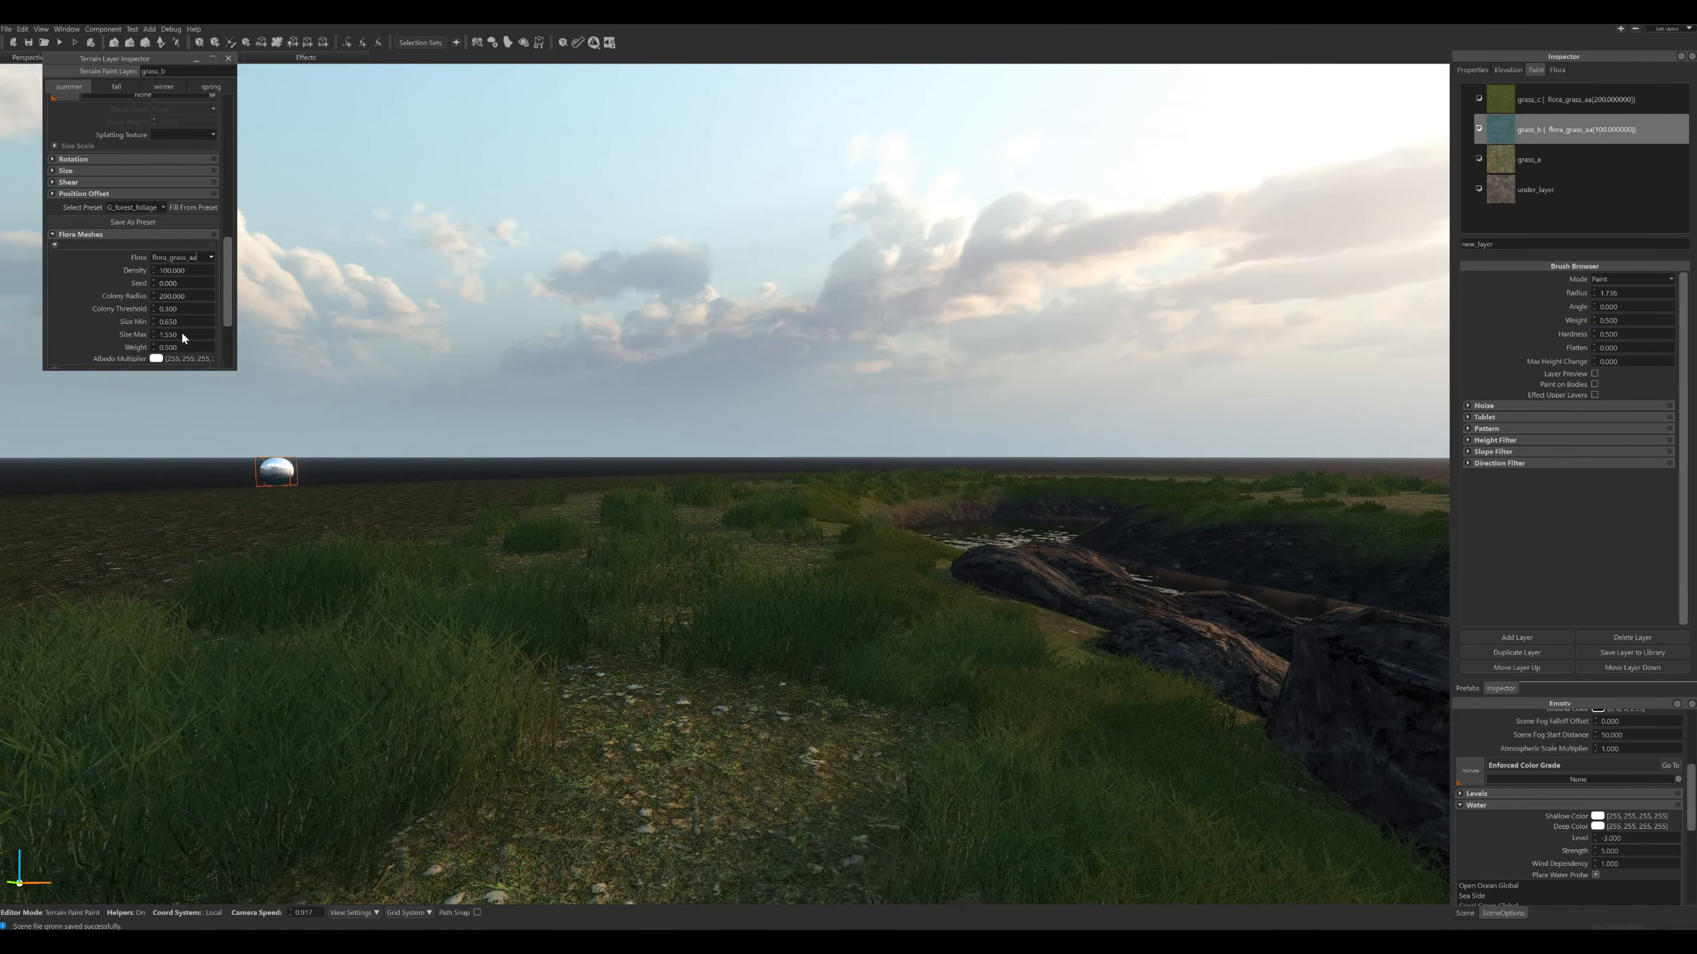
key(Down)
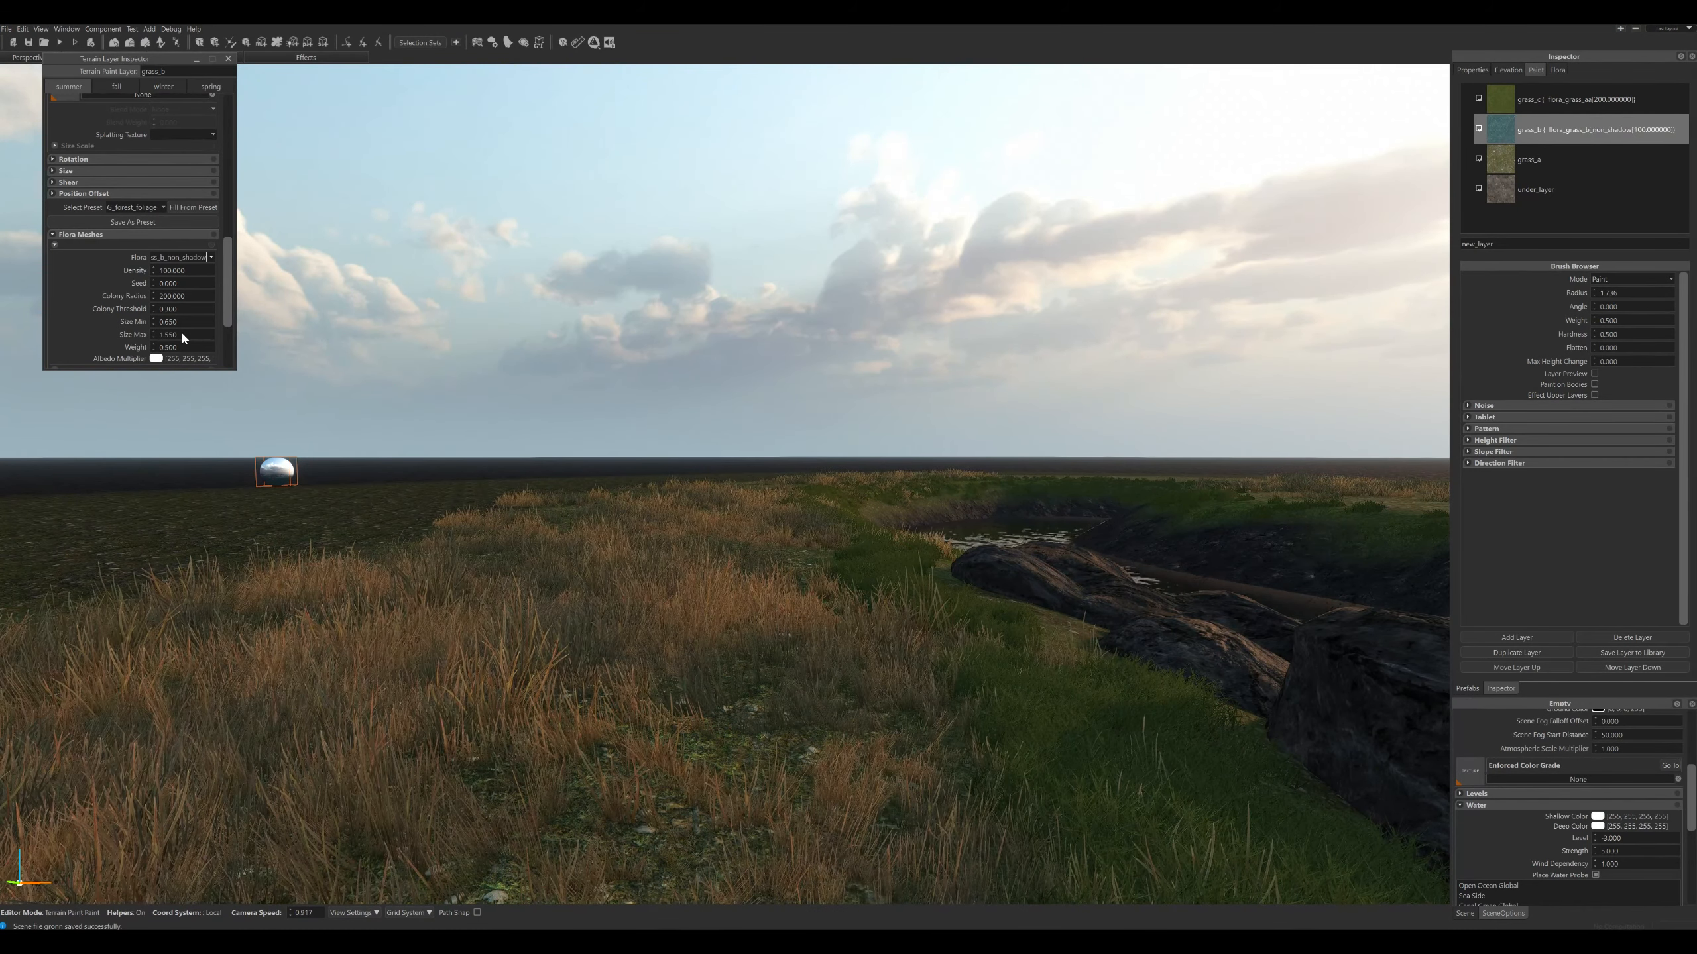
key(Down)
key(Down)
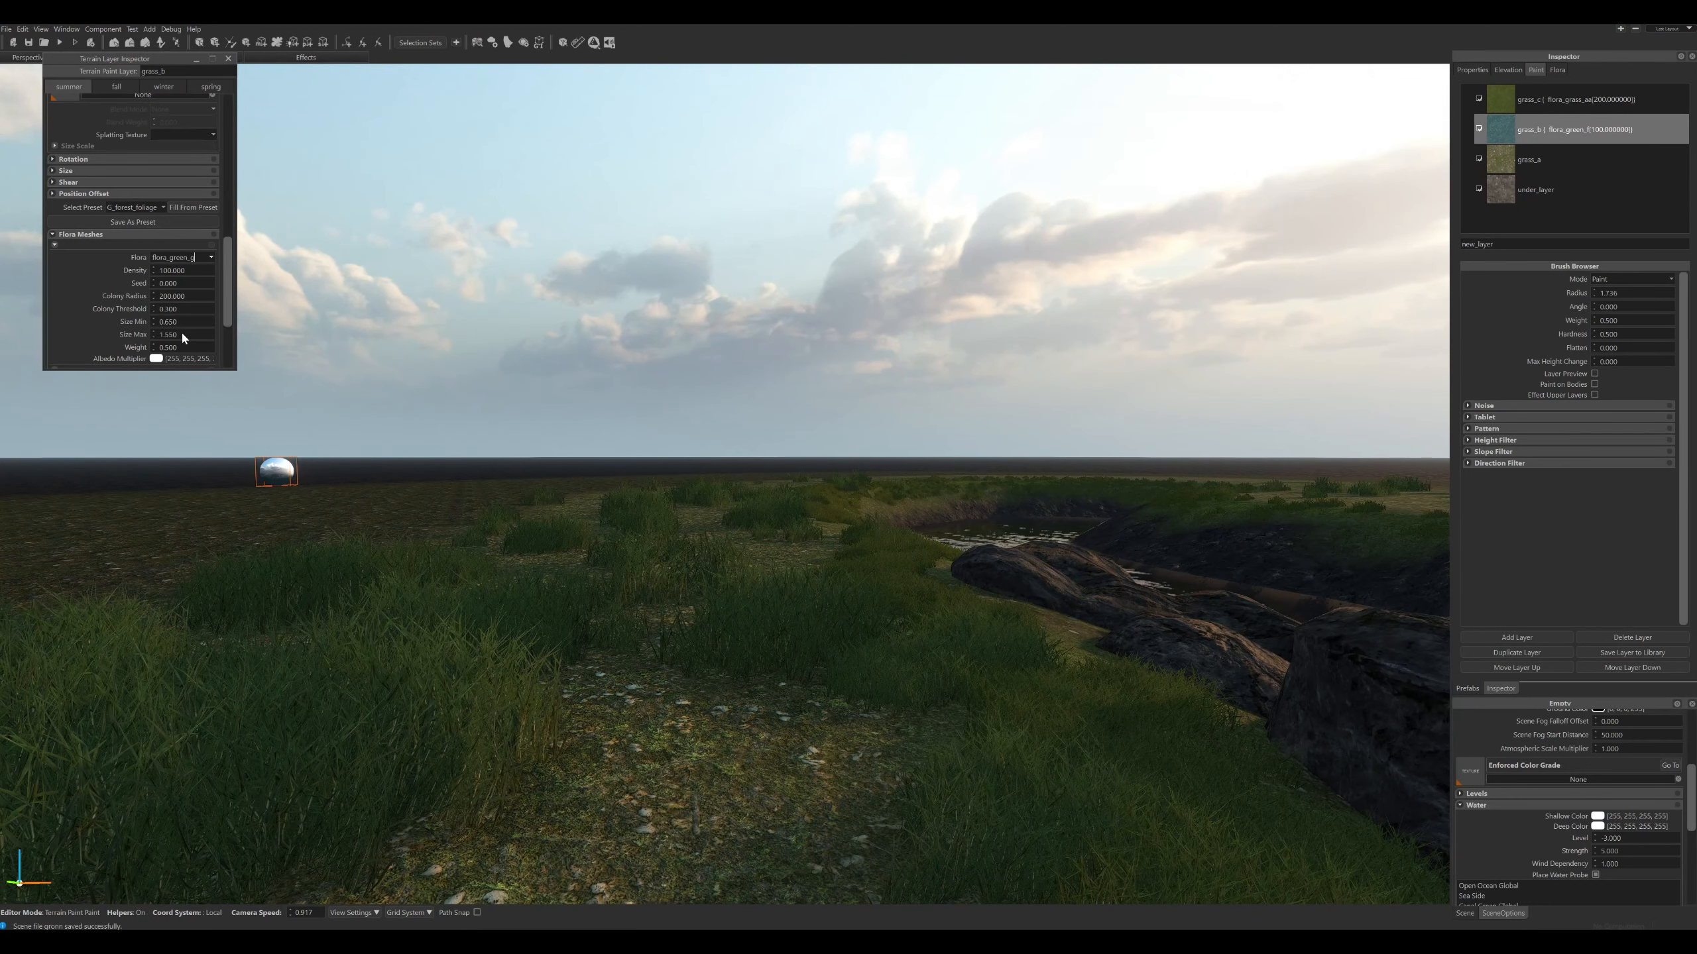
key(Down)
key(Down)
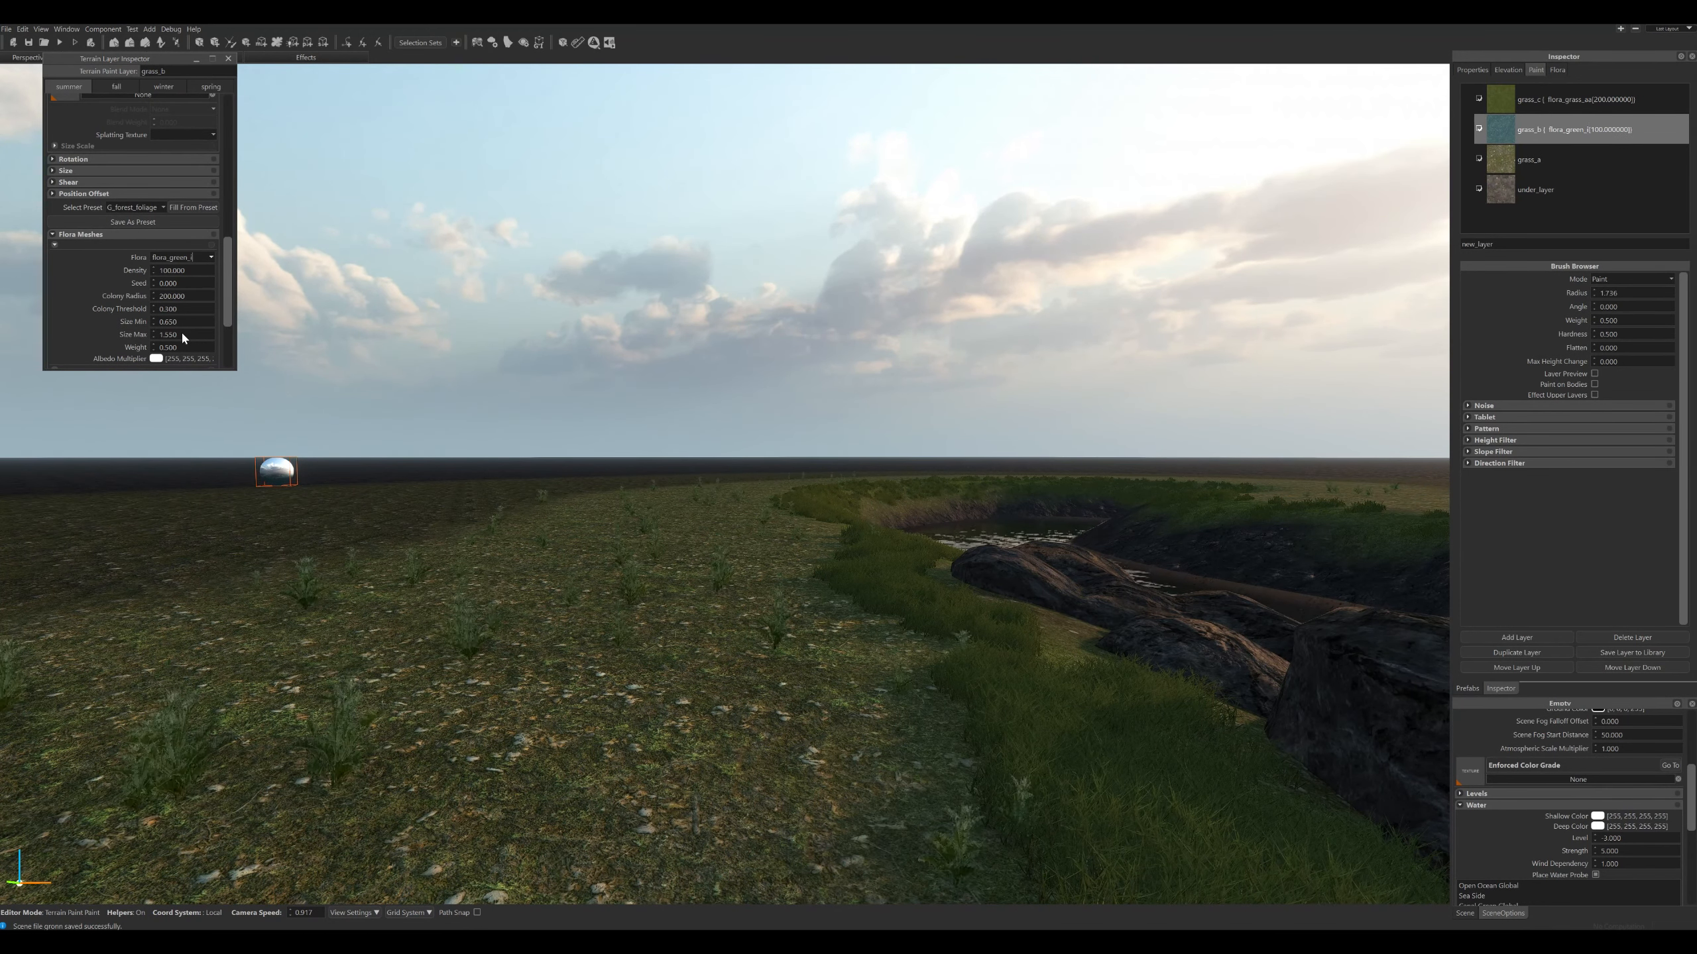
key(Down)
key(Down)
key(Down)
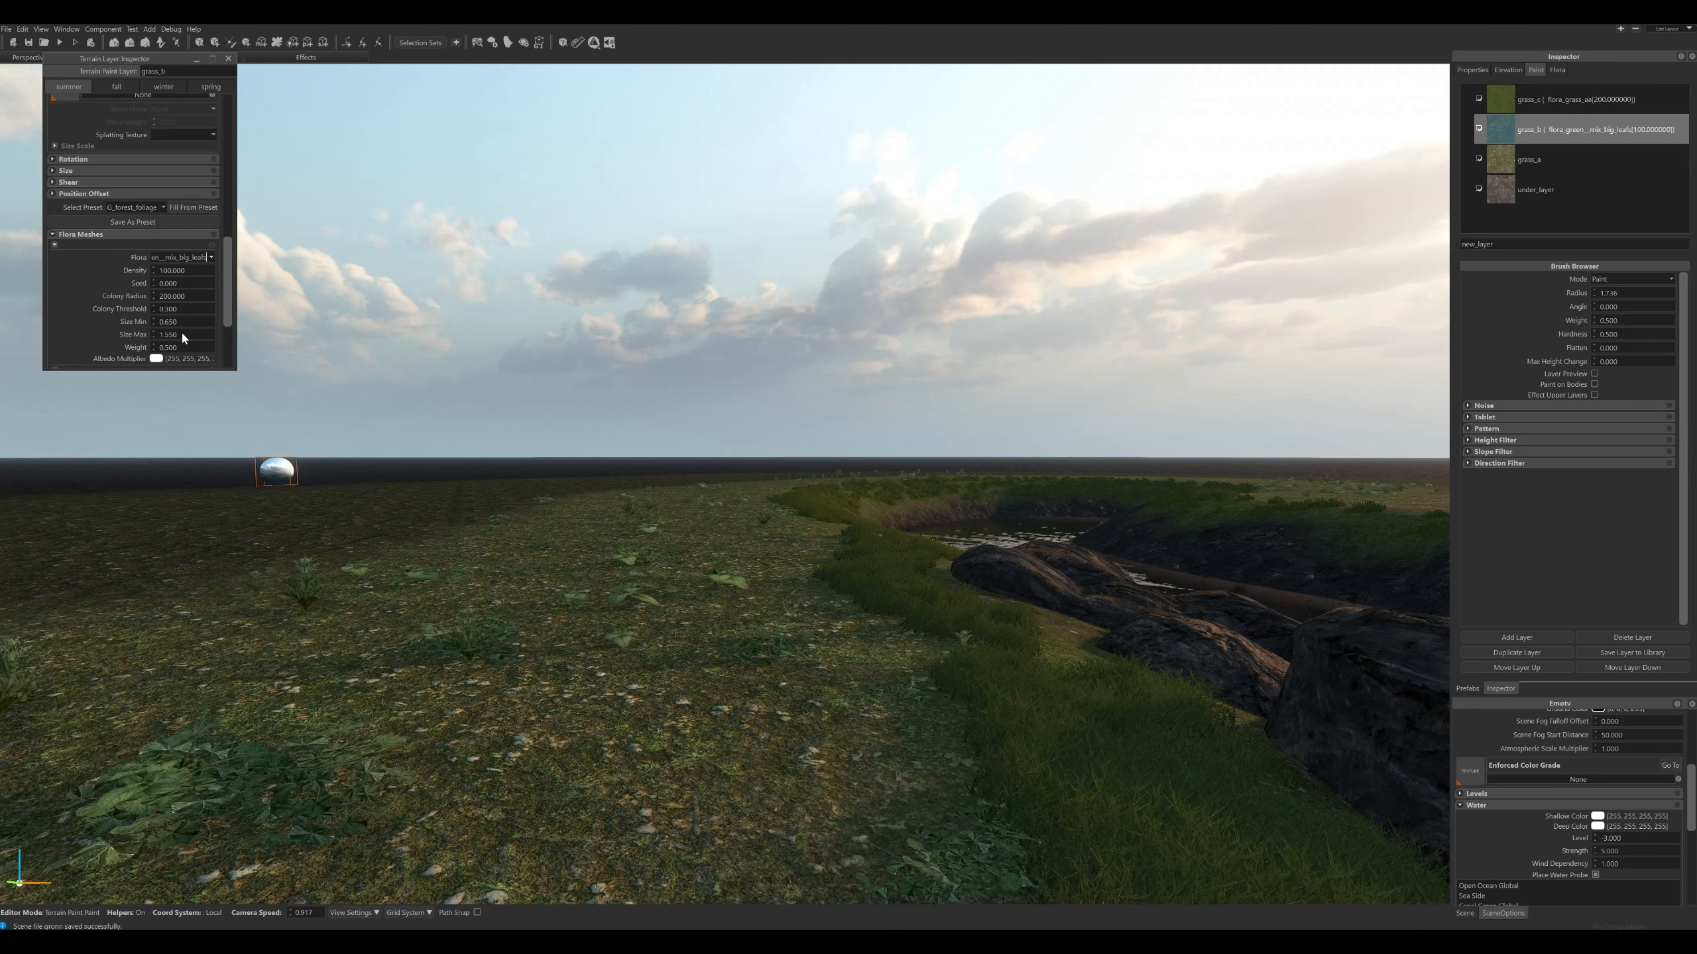
key(Down)
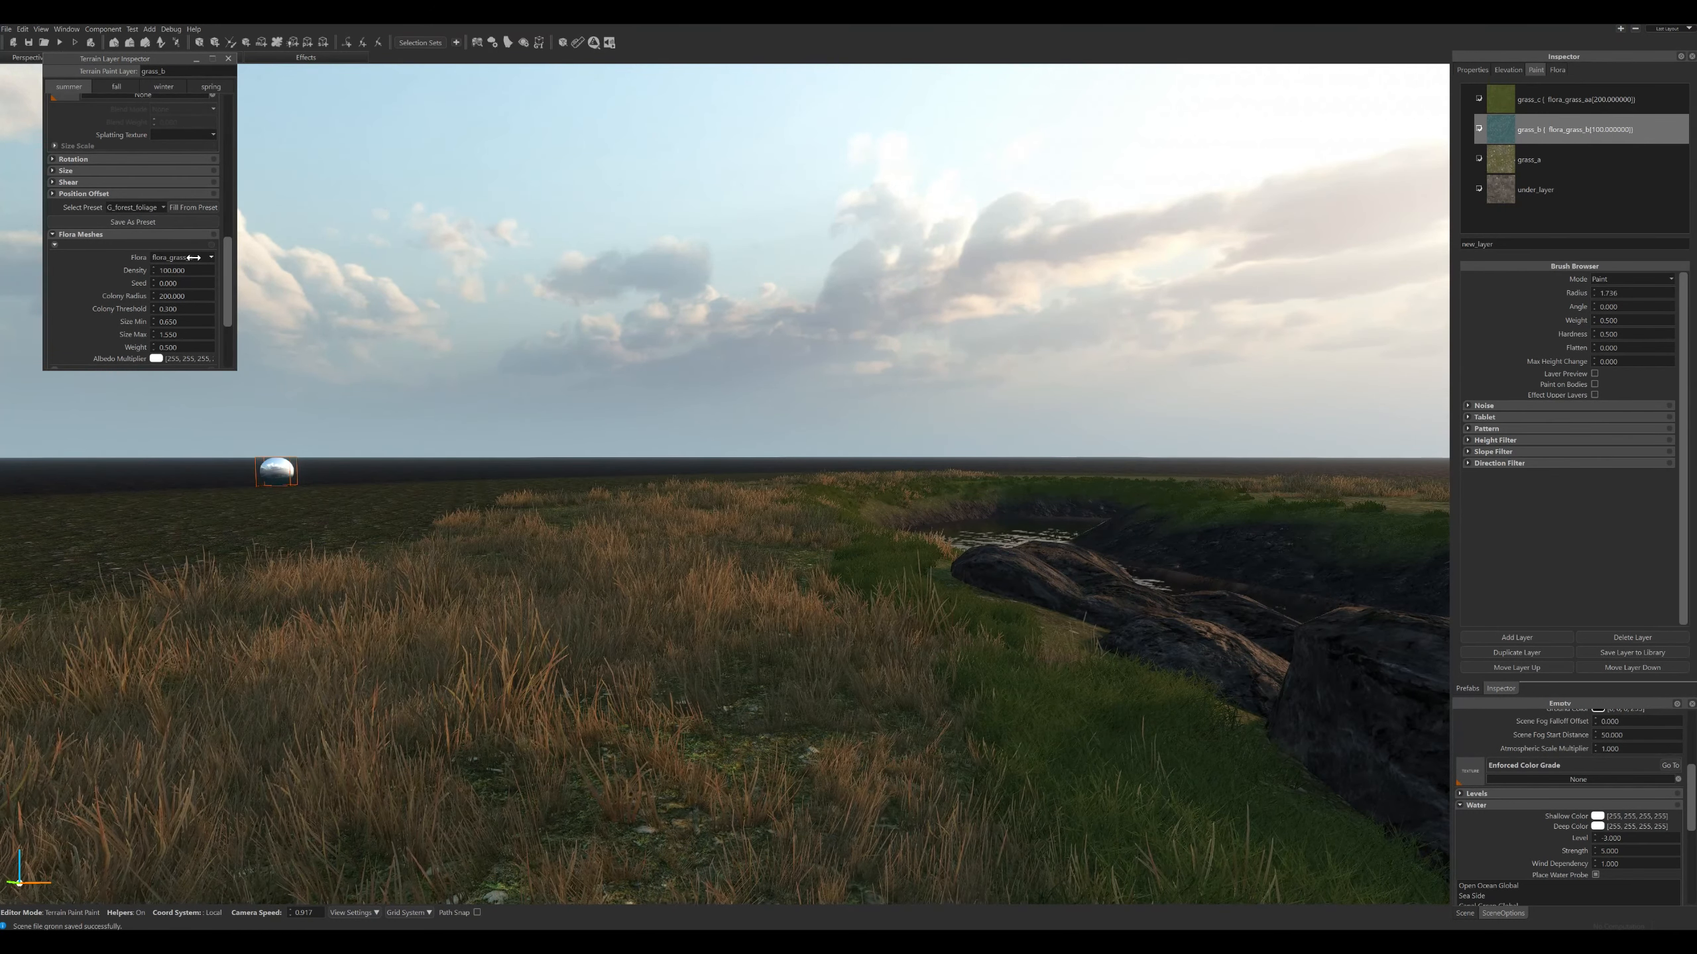
Set the grass_b layer's flora mesh to flora_grass_a_non_shadow, try a density of 50, and settle on 80.
scroll(193, 257, up, 1)
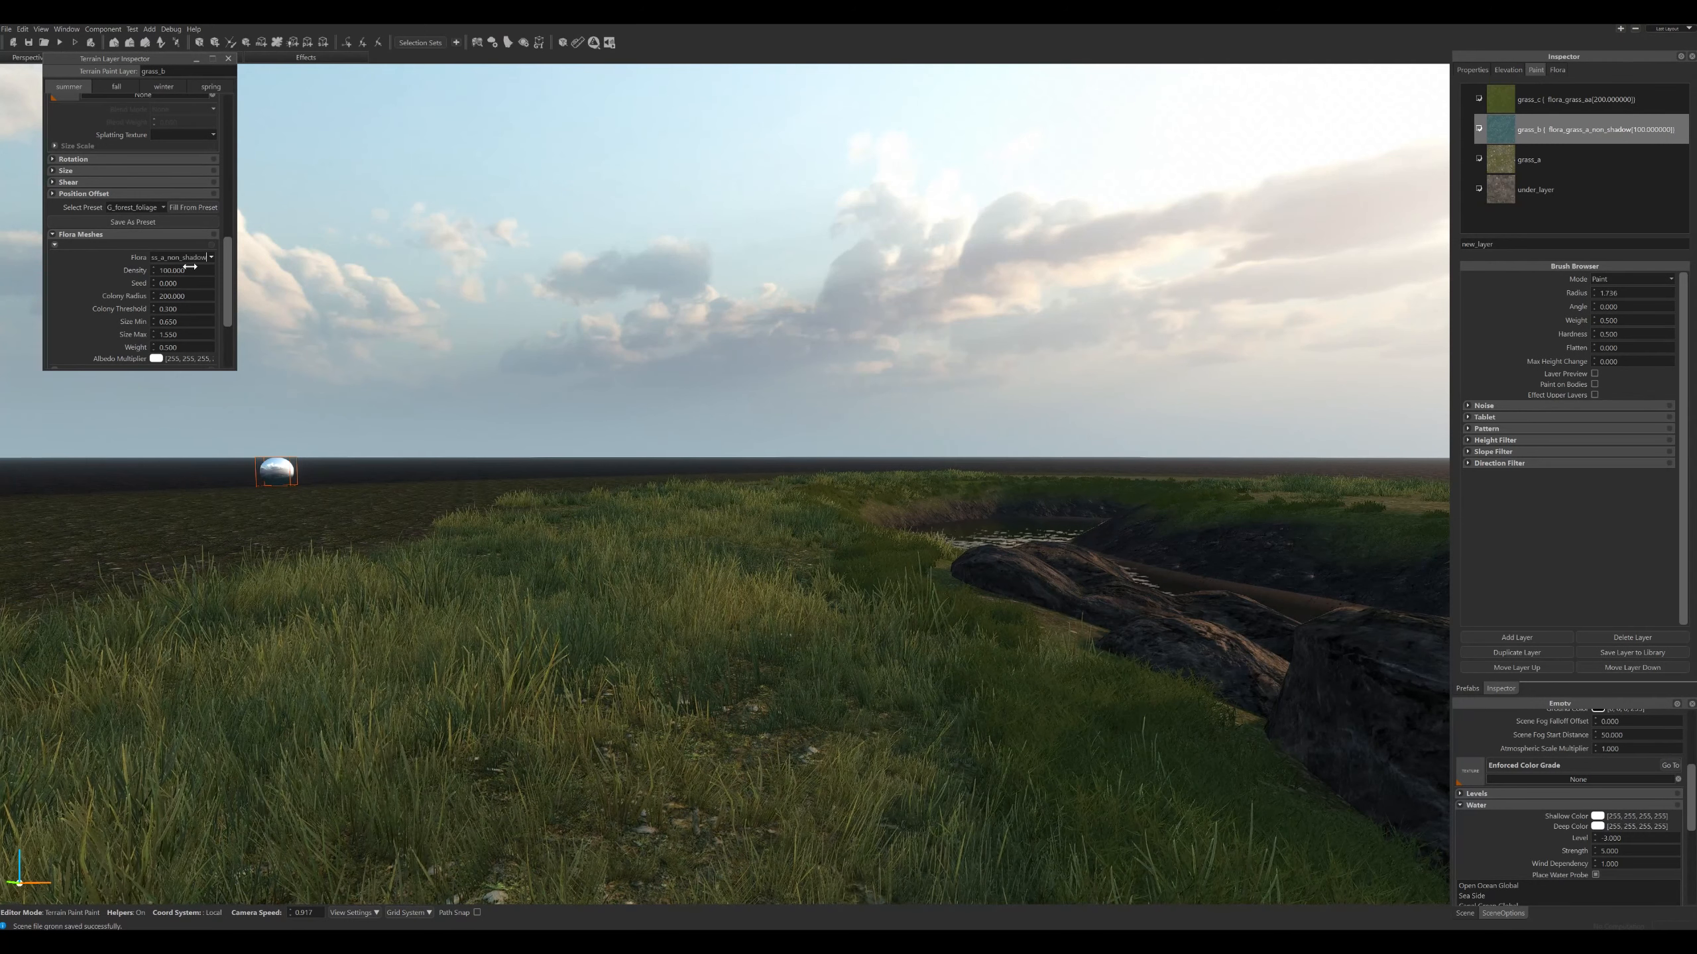
click(124, 270)
text(50)
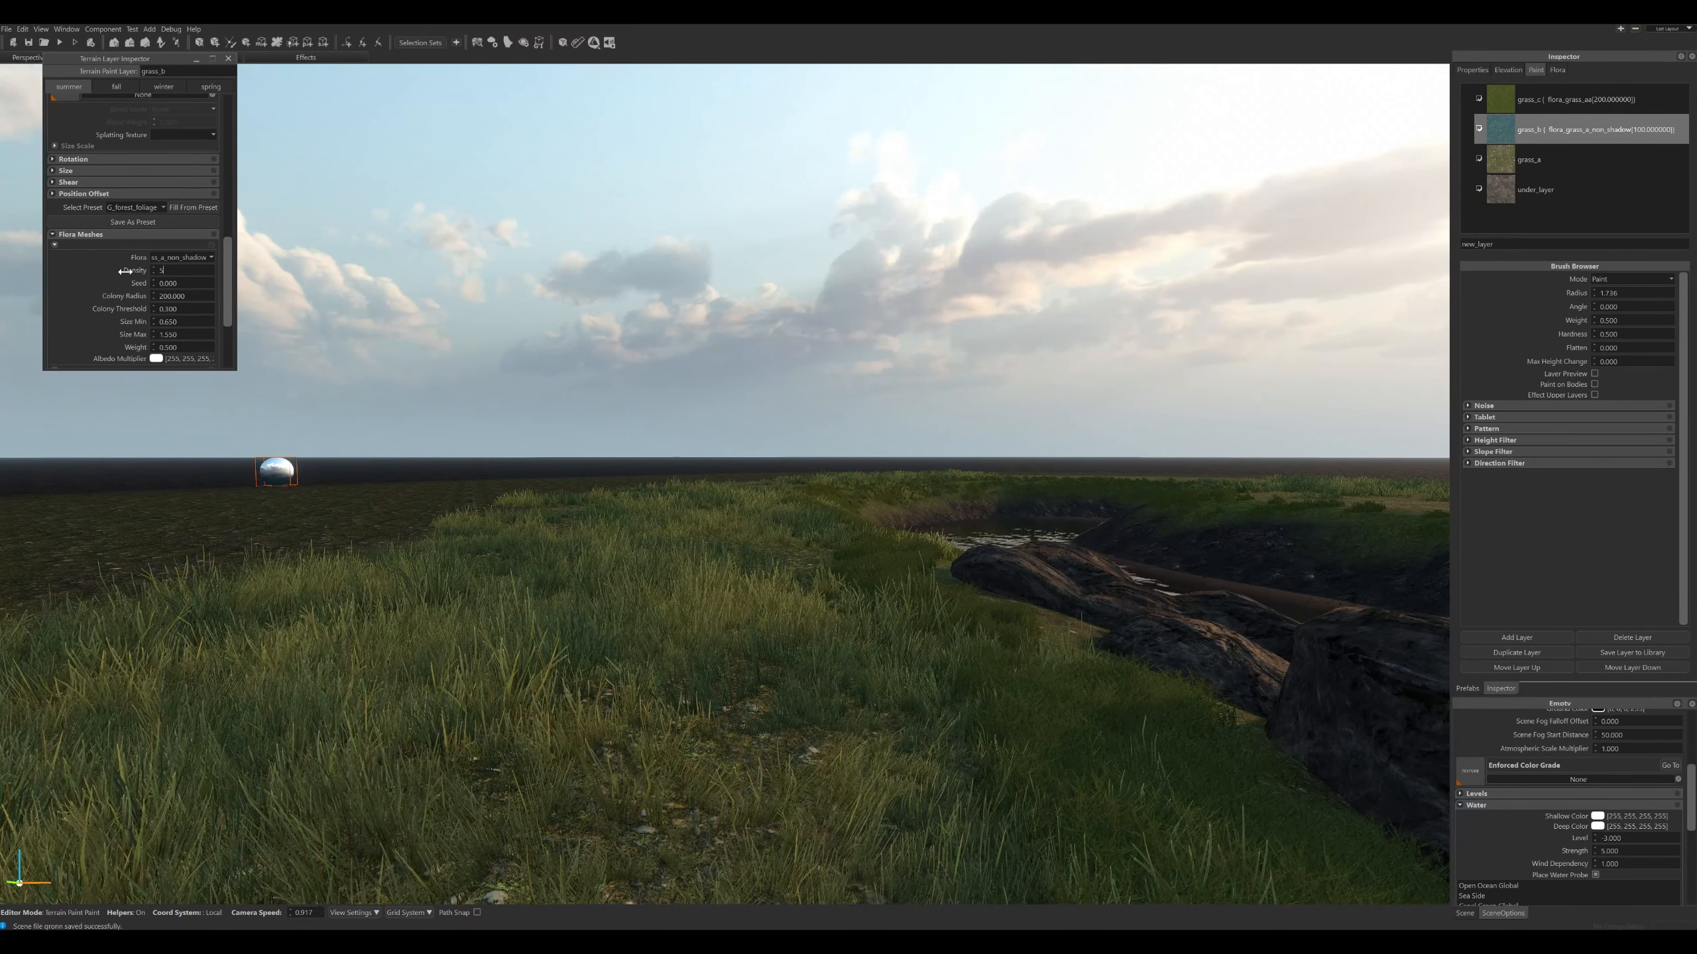
key(Return)
text(8)
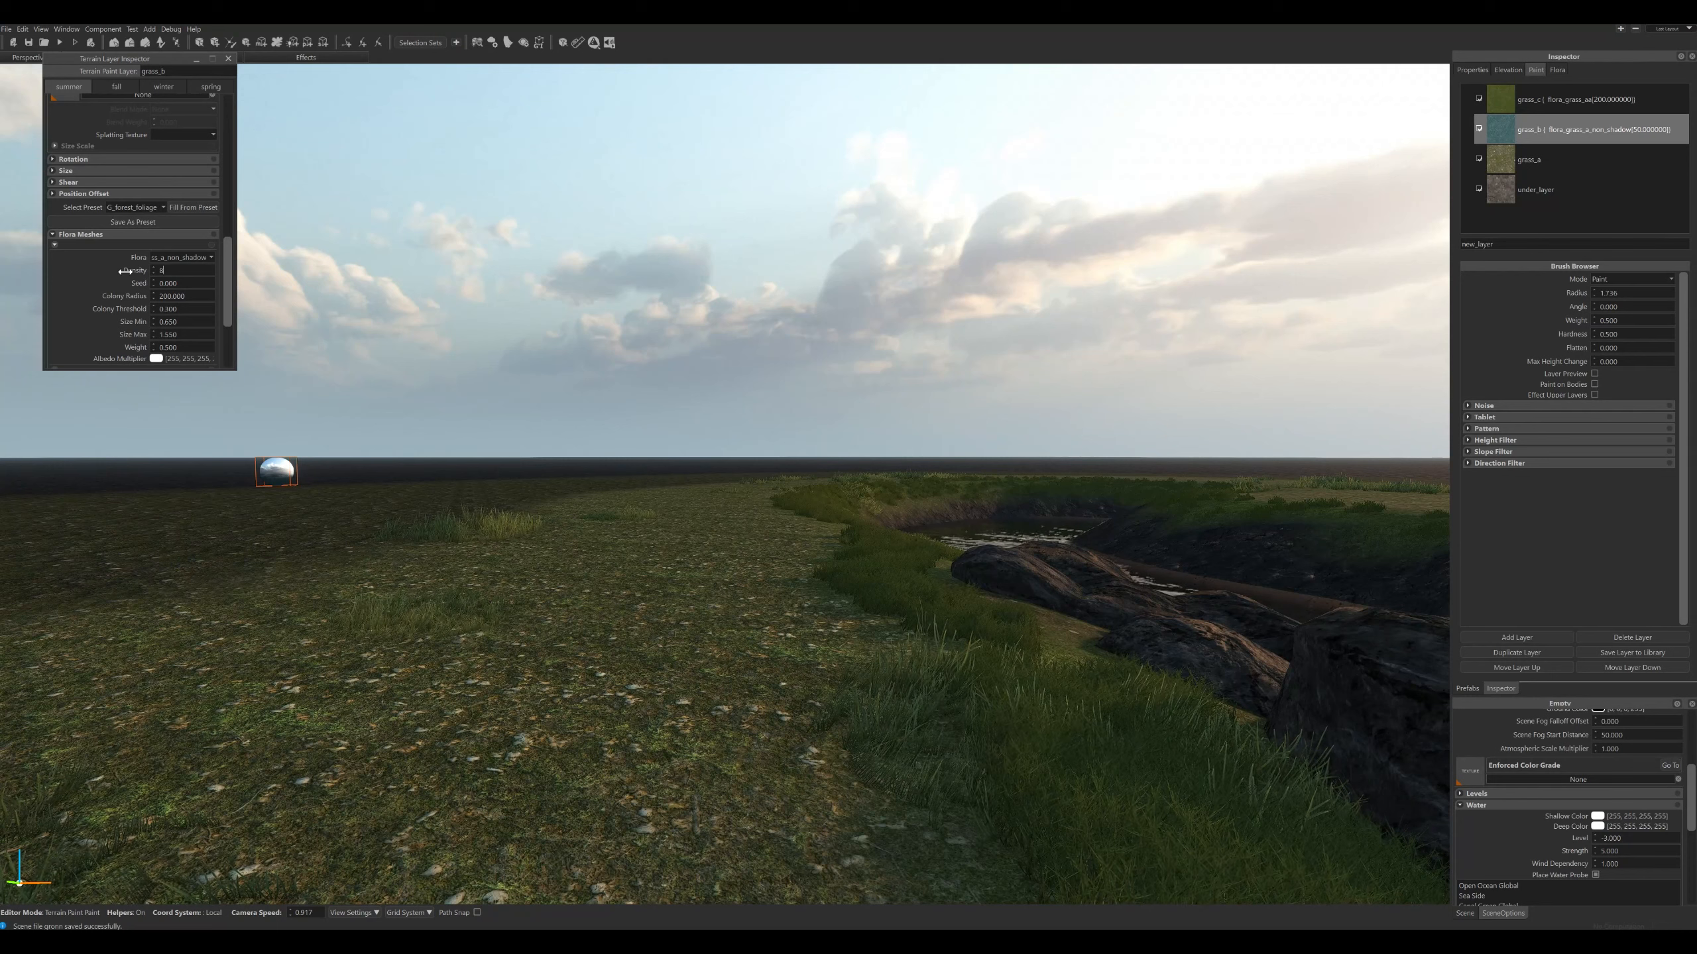
text(0)
key(Return)
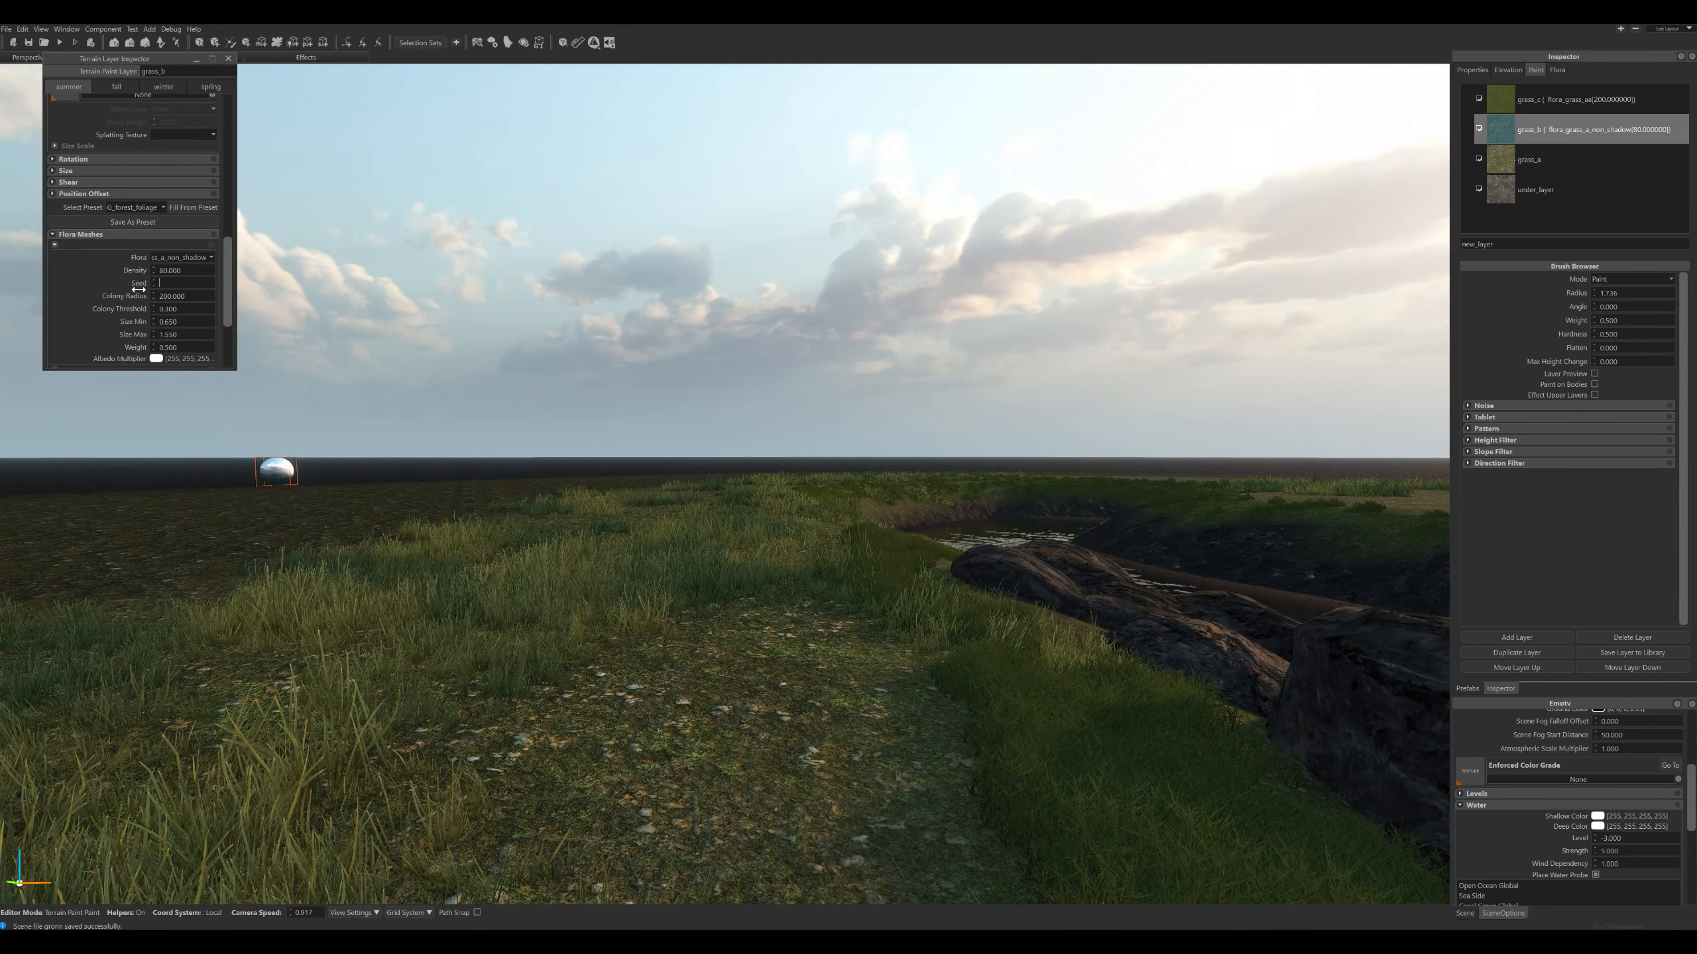
Set the grass_b flora's seed to 10, compare colony radii of 100, 150 and 200, and settle on 180.
text(10)
key(Return)
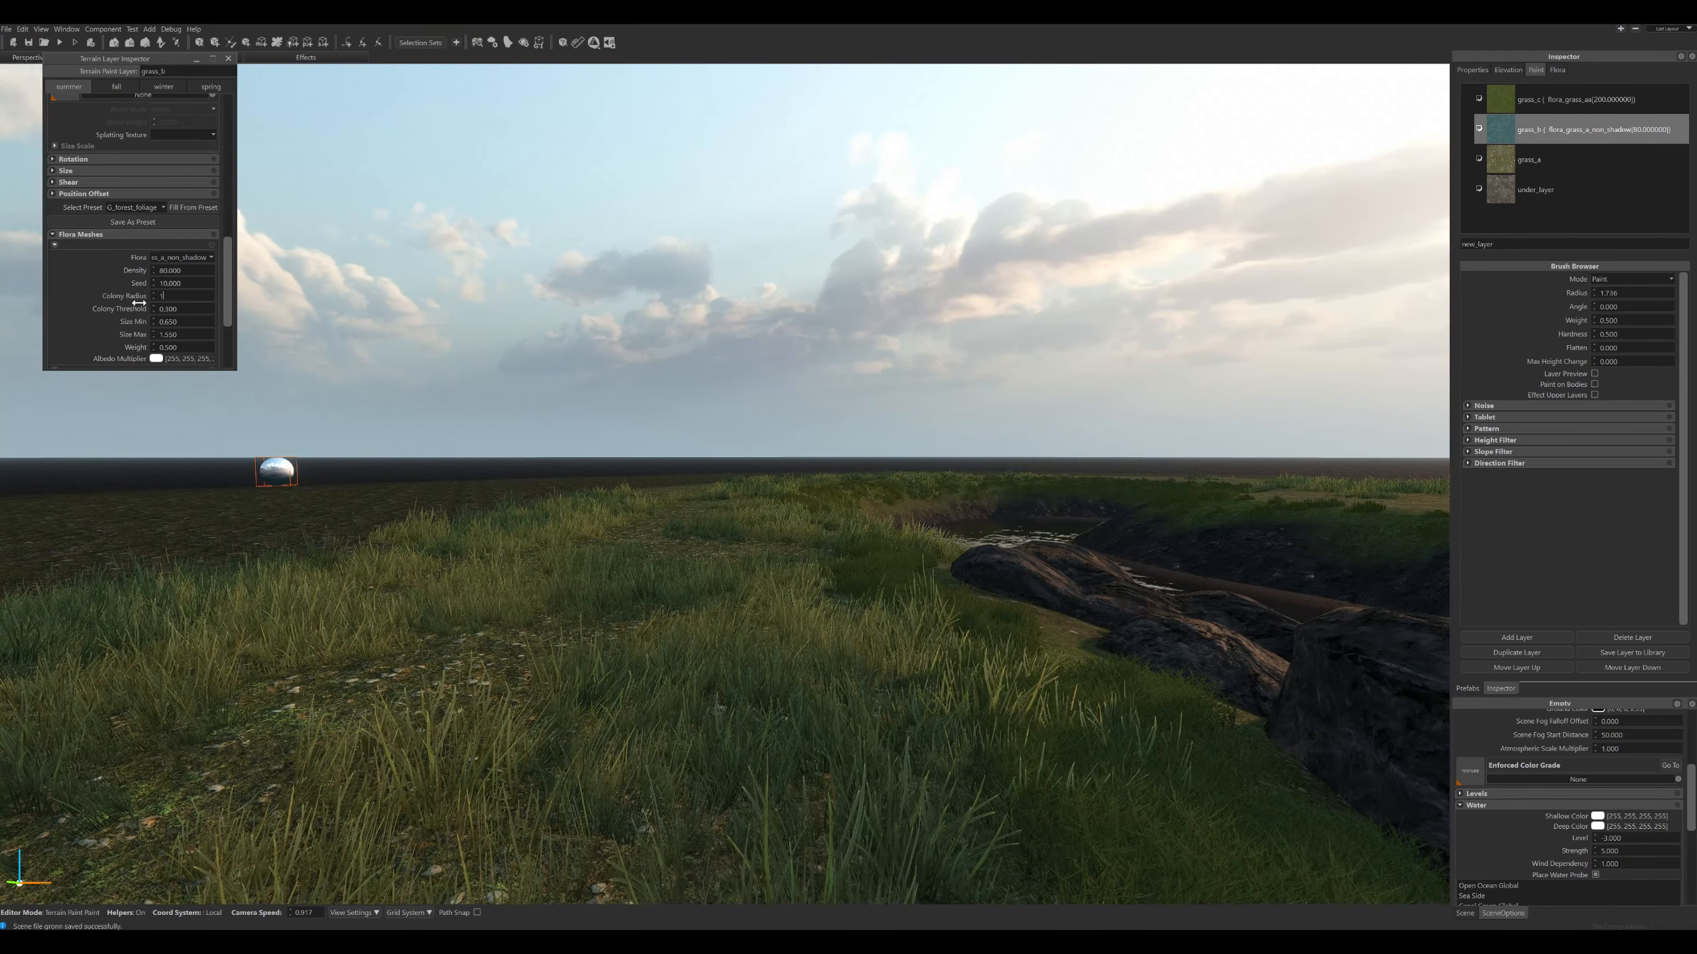
text(100)
key(Return)
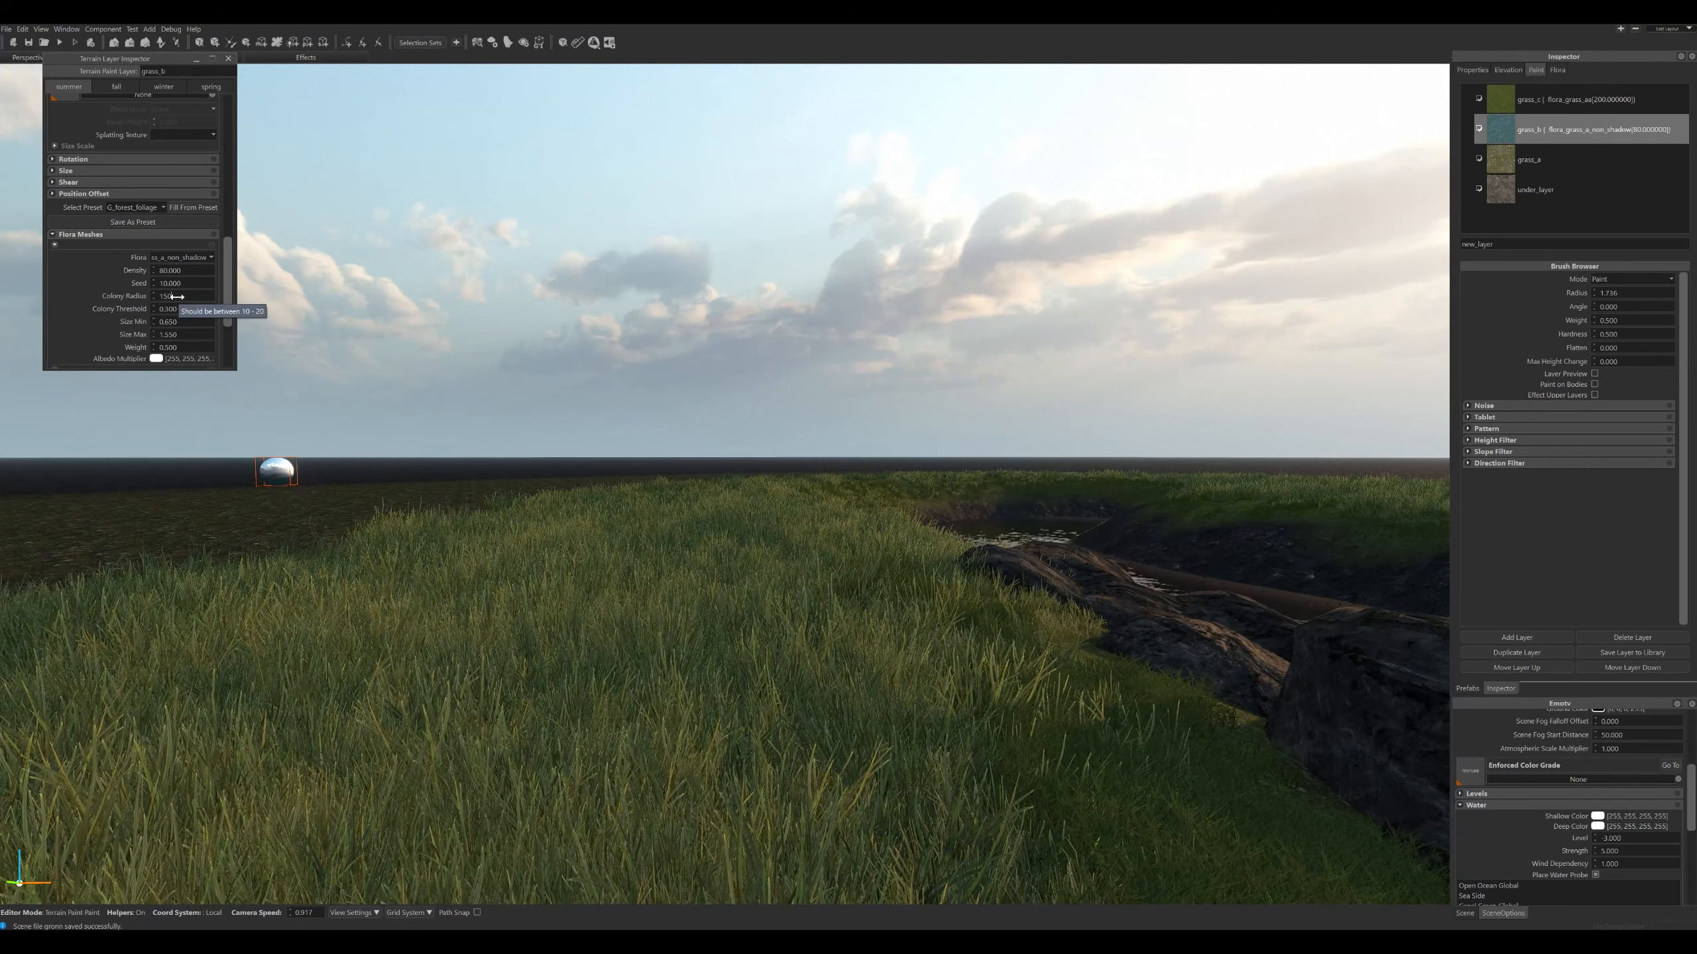
text(150)
key(Return)
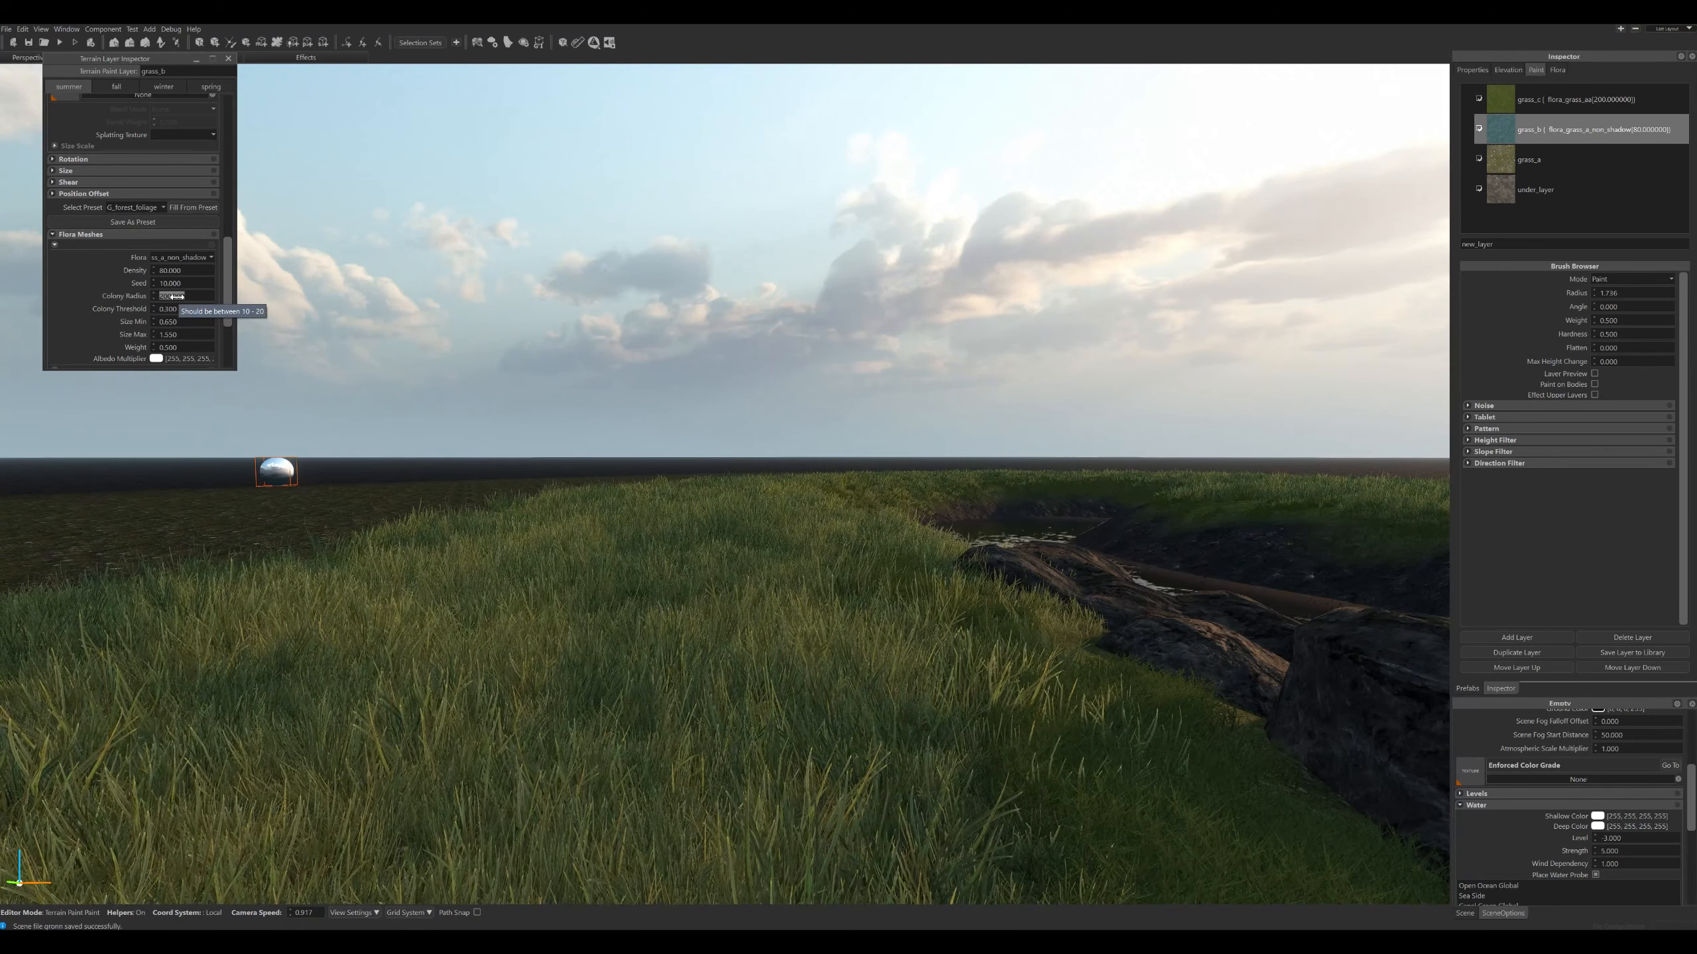
text(200)
key(Return)
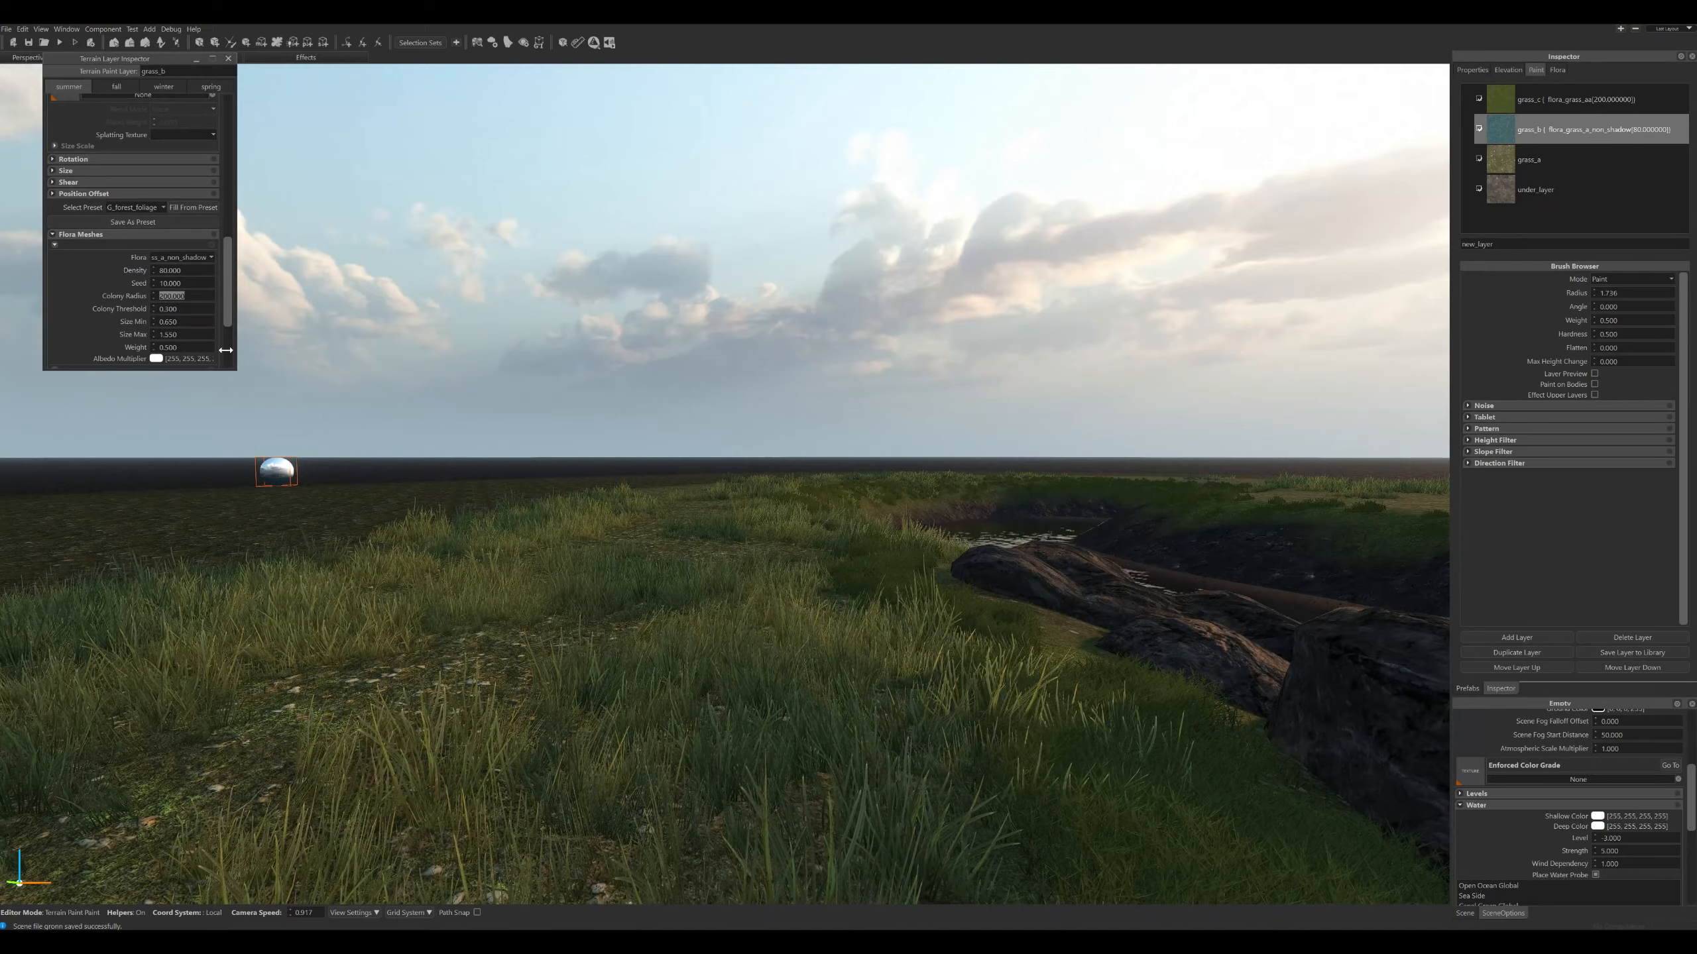
text(180)
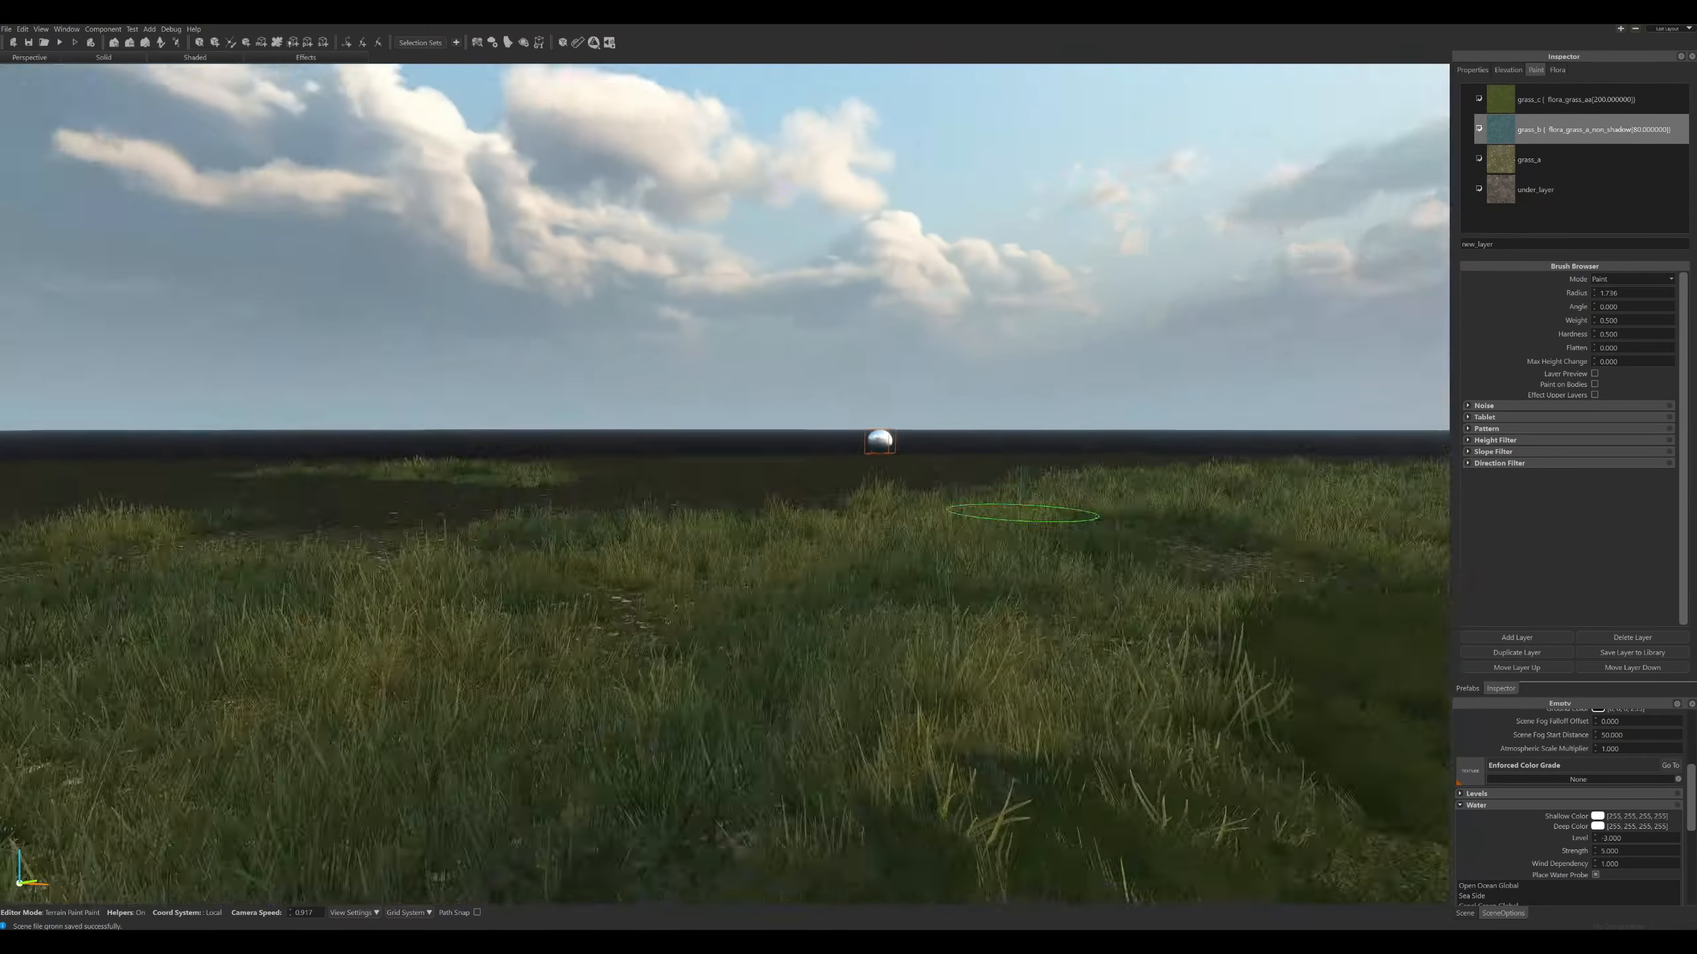
Reduce the grass_b flora's maximum size to 1 and check the grass along the riverbank.
mouse_move(1021, 509)
right_down()
mouse_move(1035, 530)
mouse_move(1023, 519)
right_up()
double_click(1492, 129)
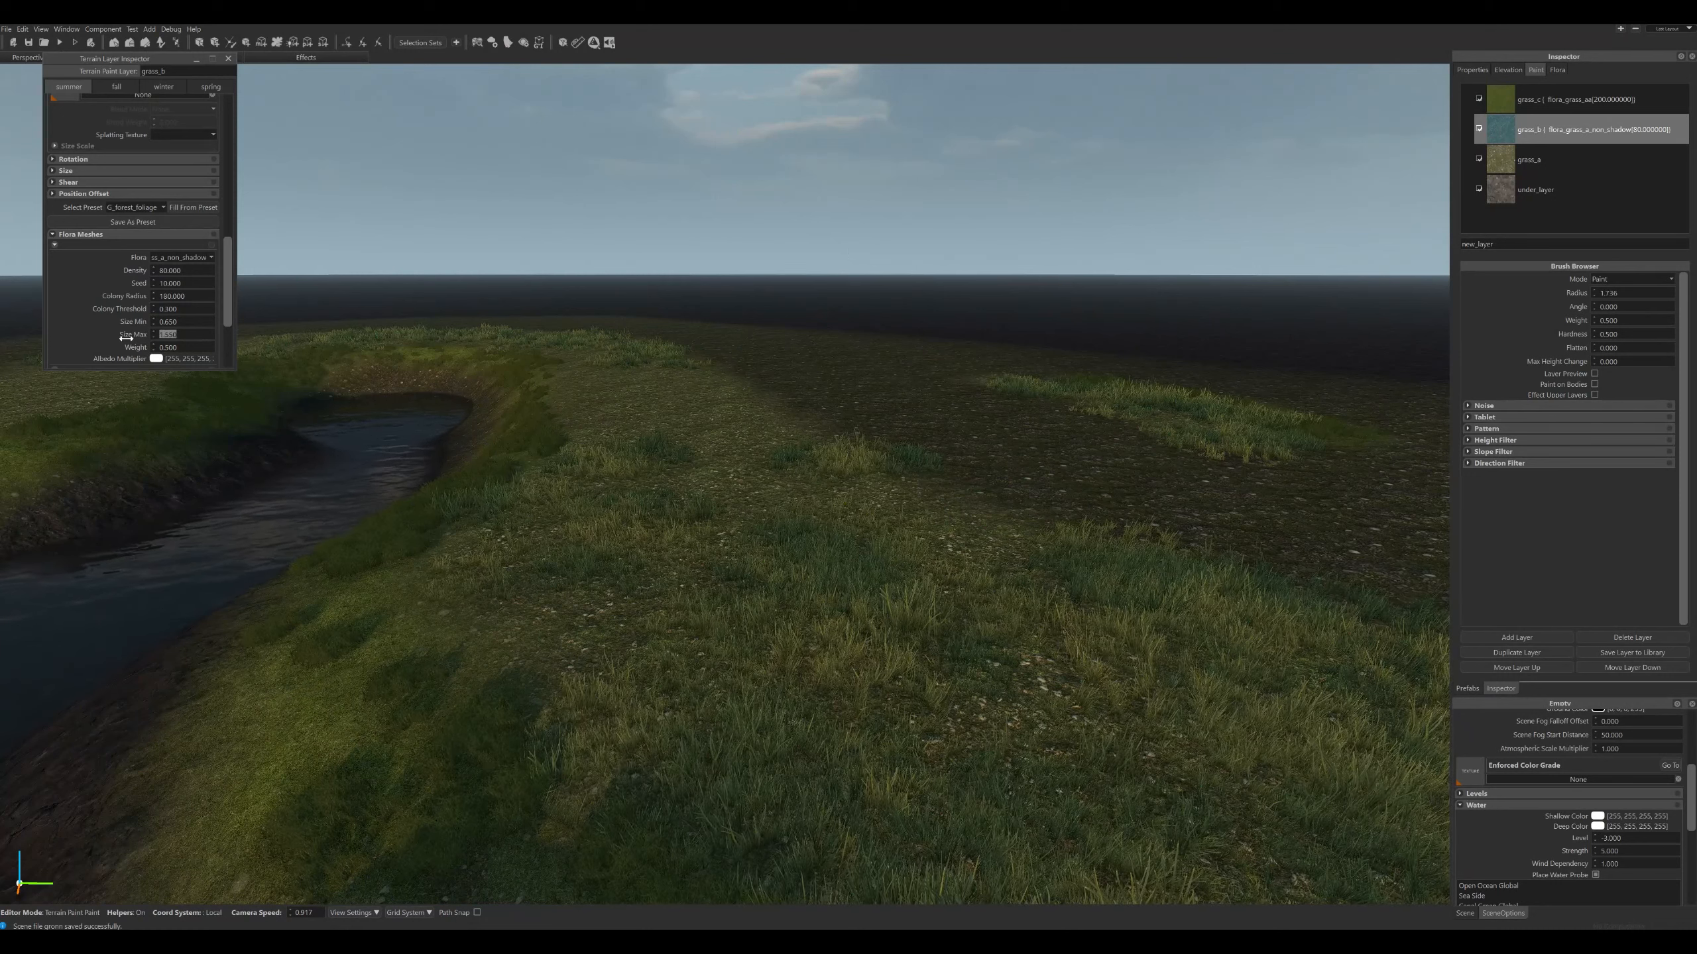
text(1)
key(Return)
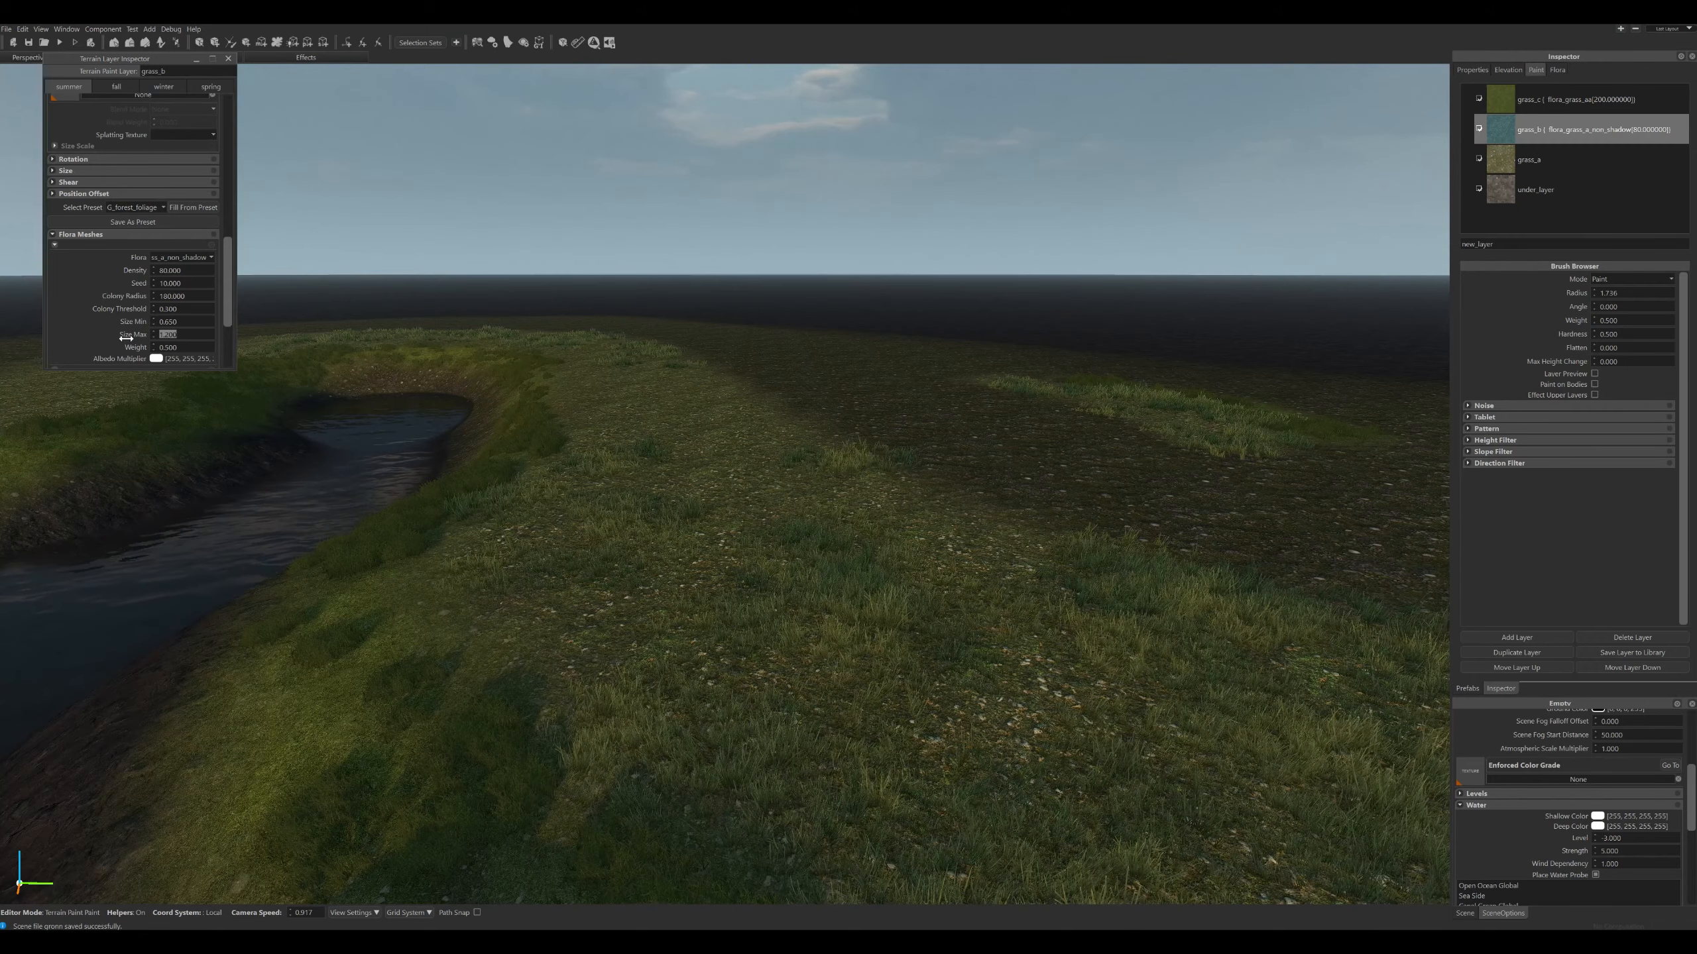
key(w)
right_drag(549, 478, 559, 471)
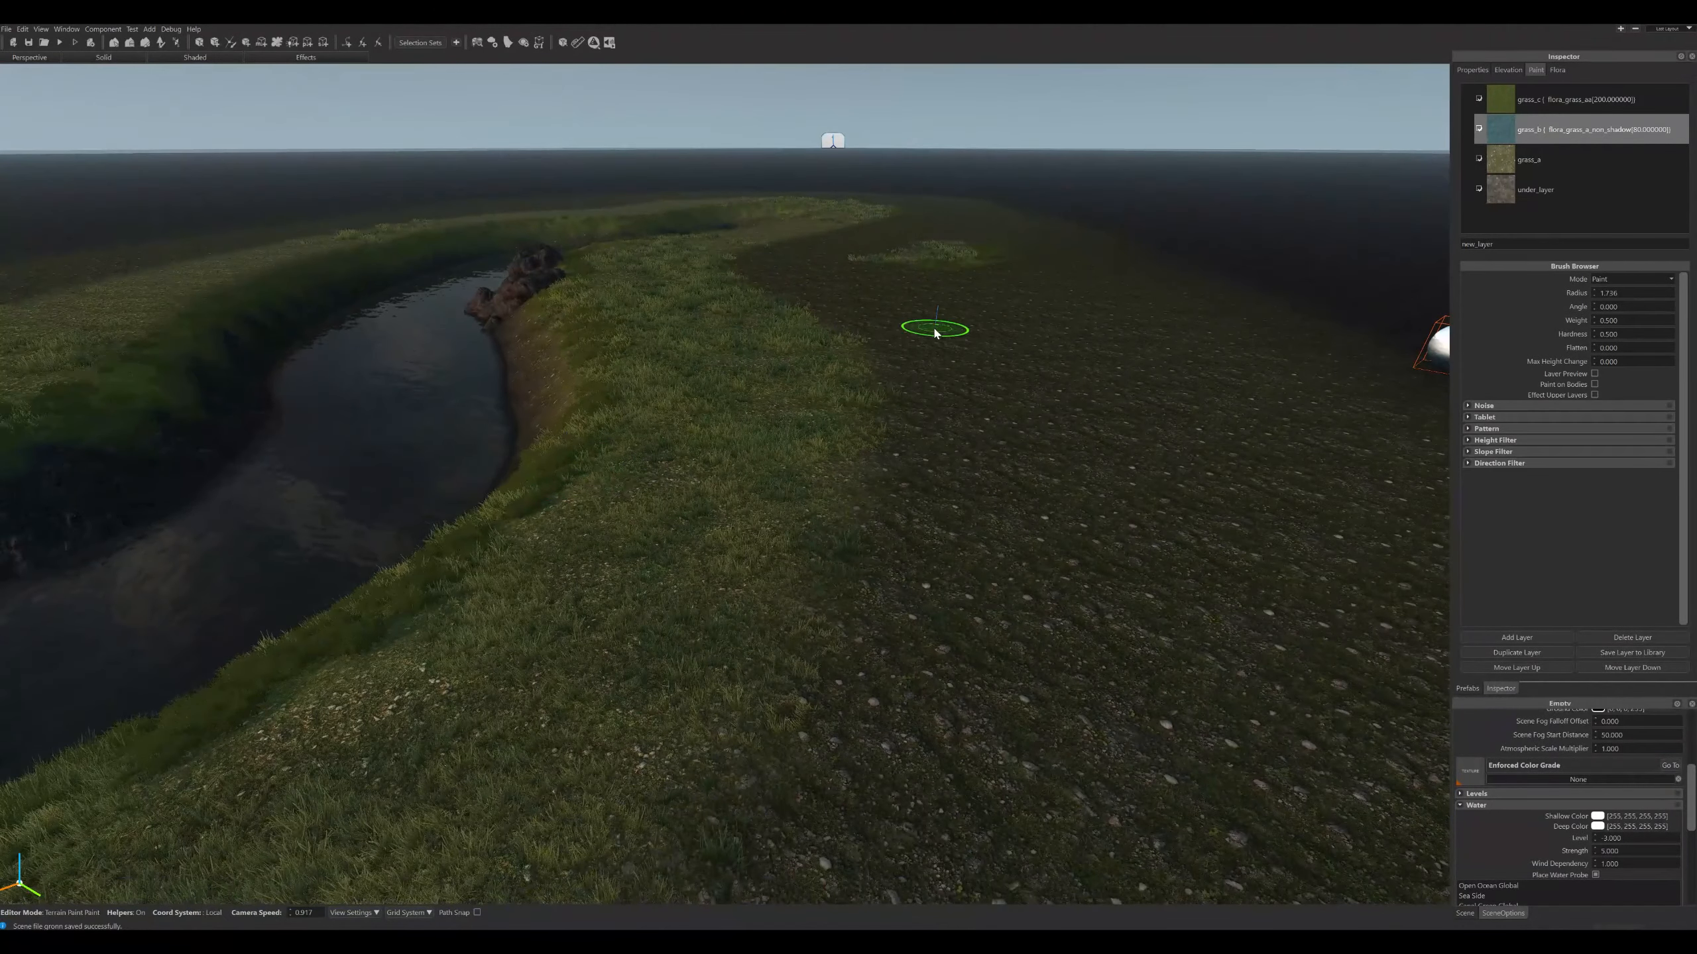
Add agriculture_carrot to the grass_a layer as a placeholder flora mesh with a density of 100.
double_click(1529, 159)
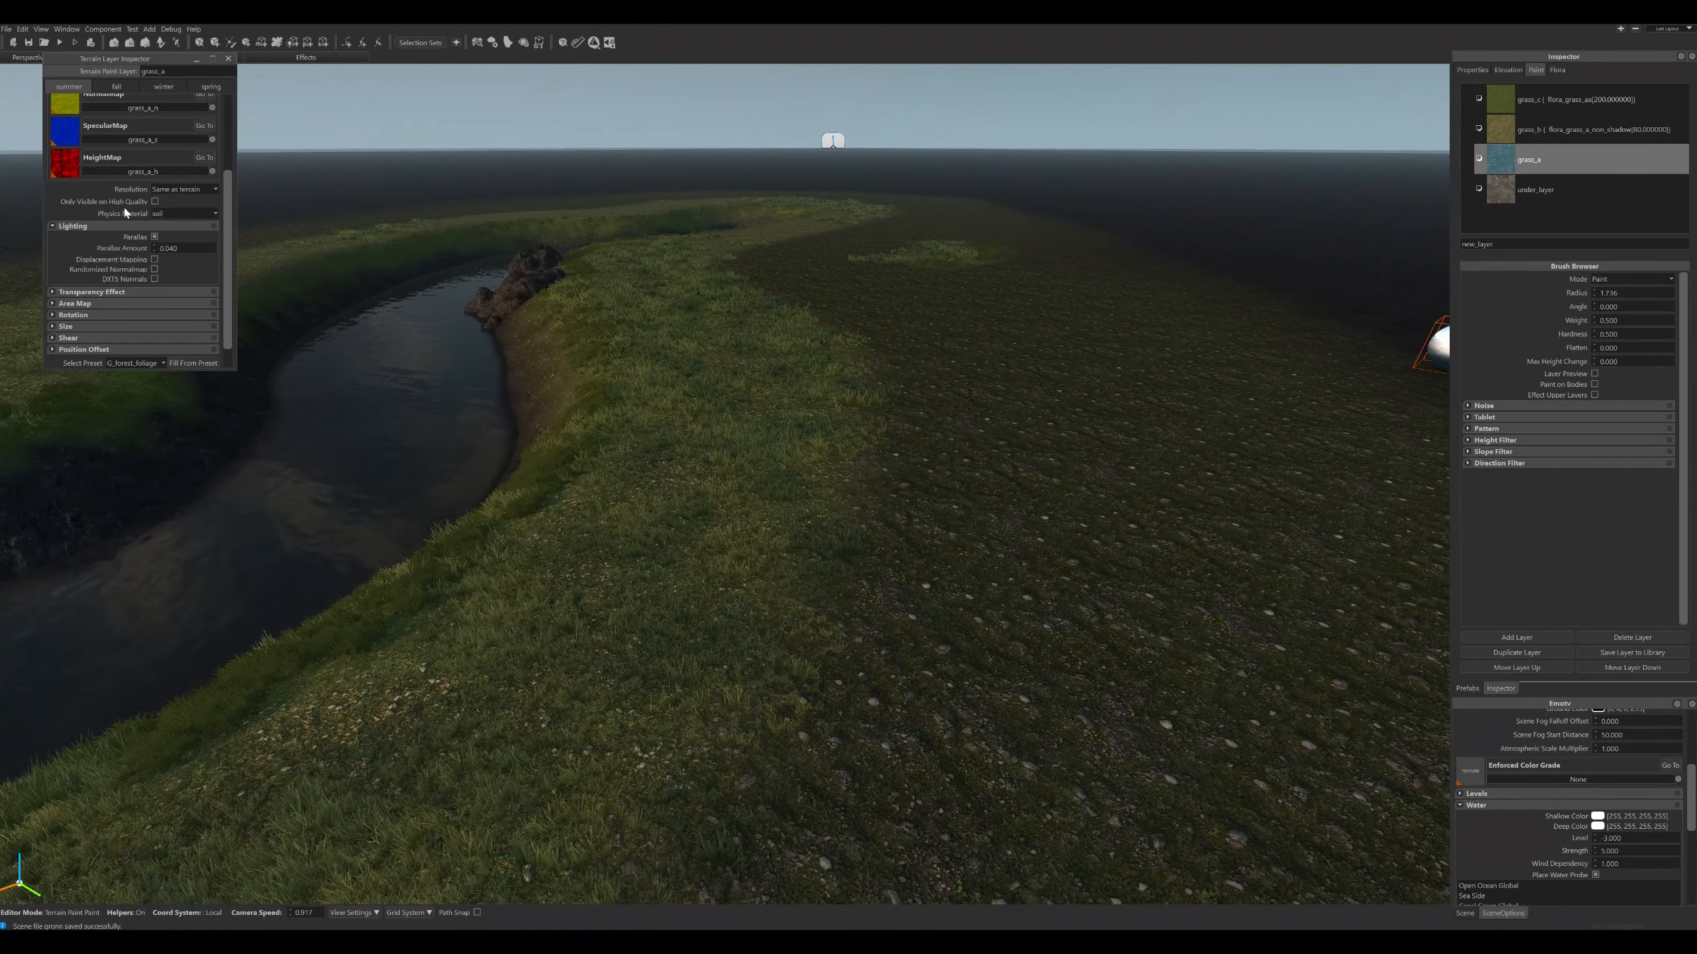
scroll(79, 330, down, 1)
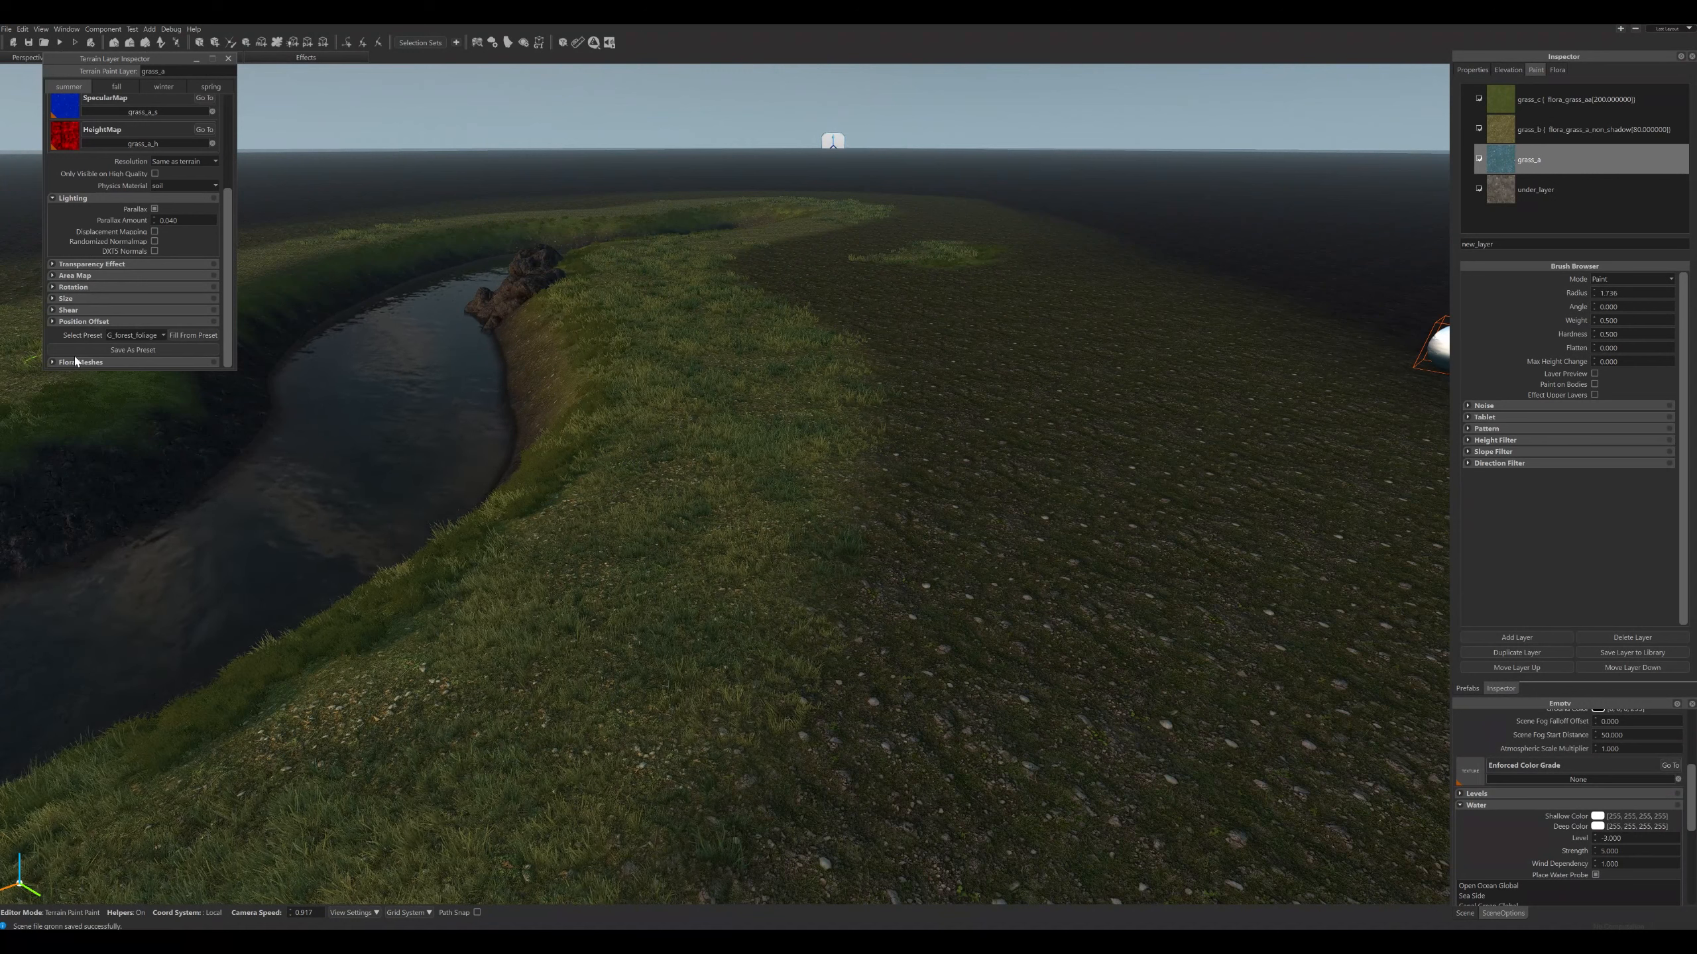
scroll(105, 302, down, 3)
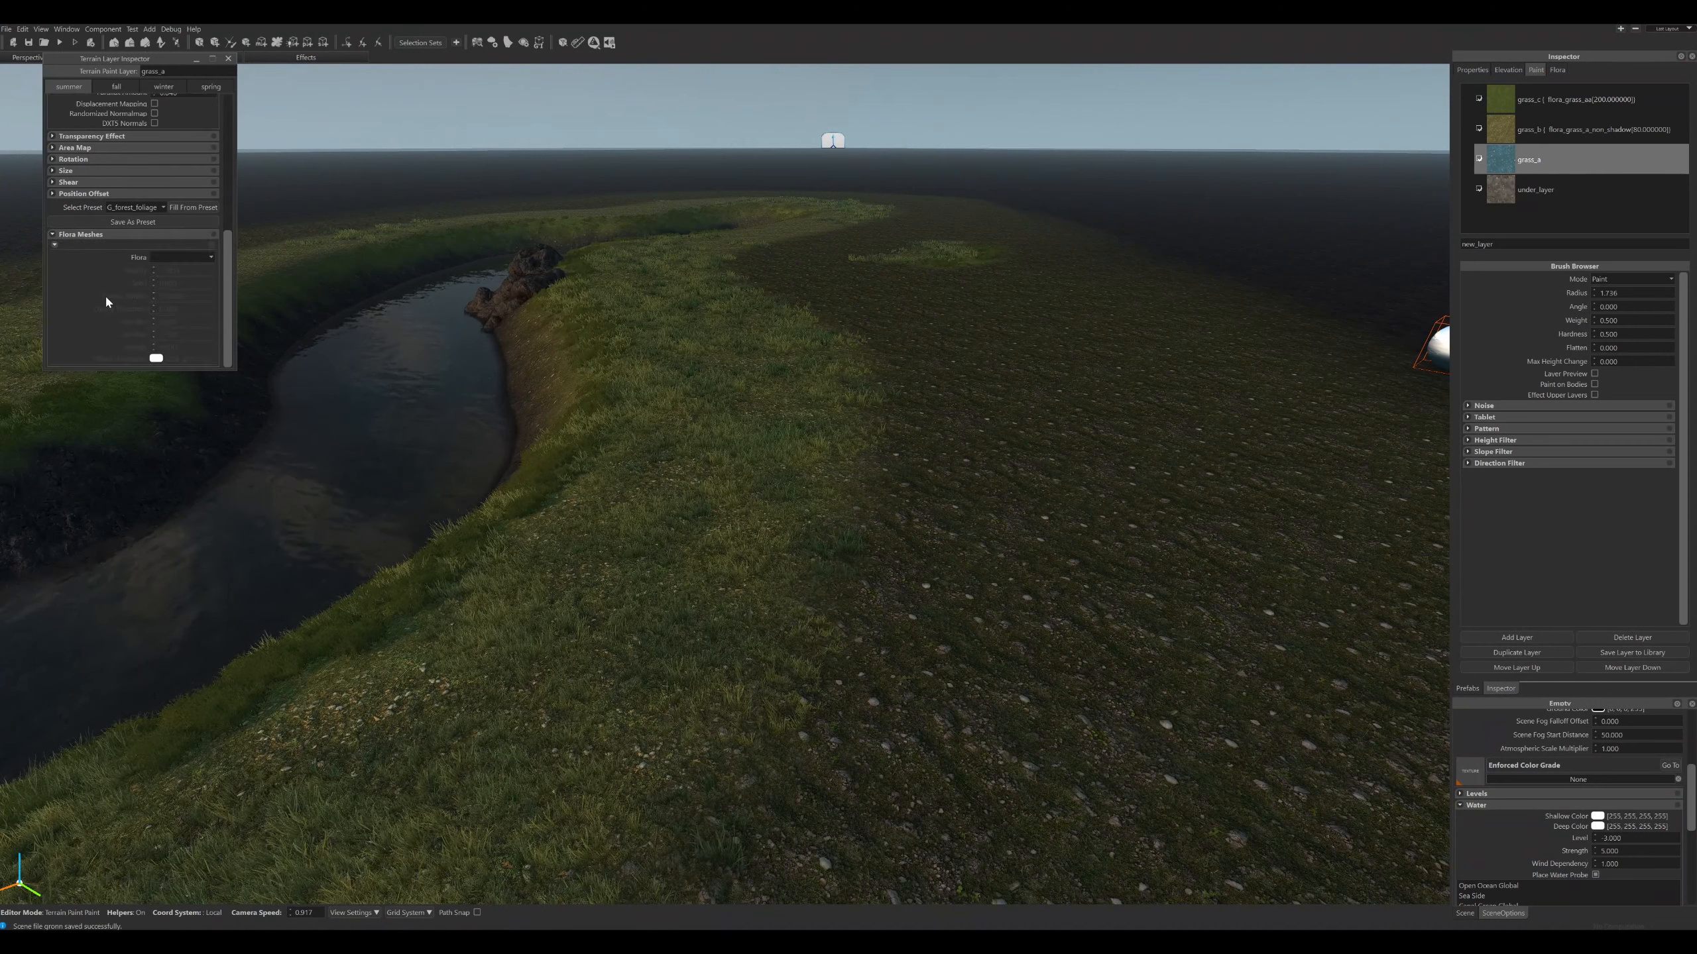
click(212, 257)
click(189, 293)
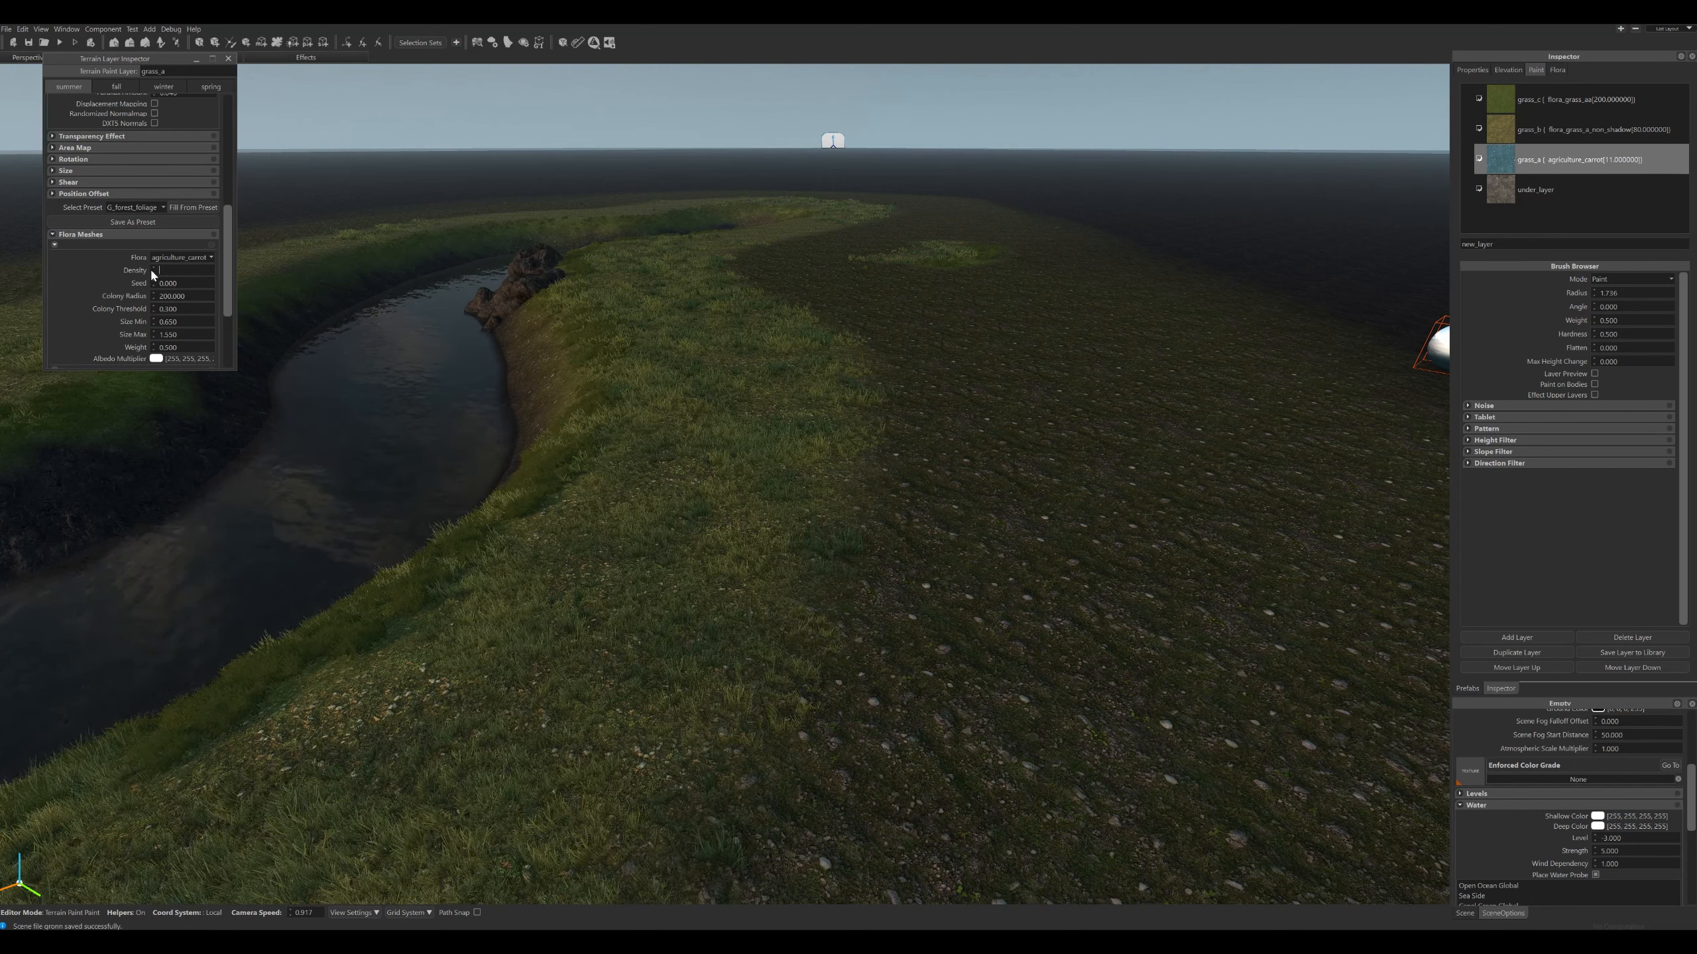
text(100)
key(Return)
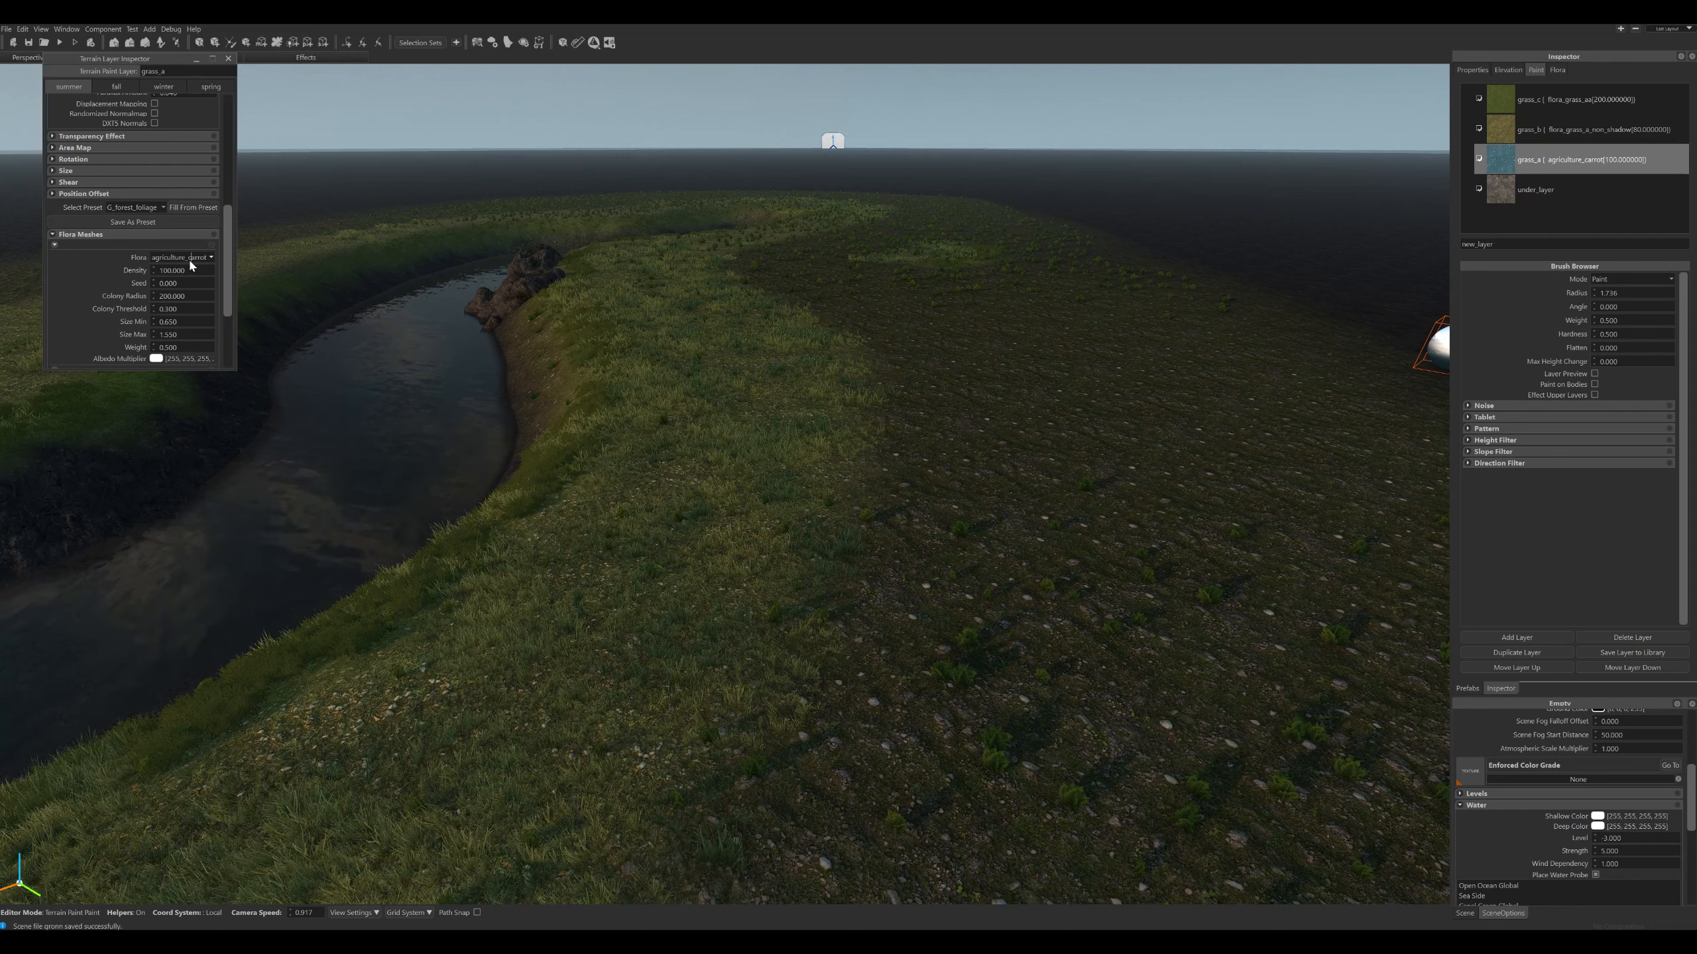
Change the grass_a layer's flora mesh to rocks_small_no_batch and inspect the scattered rocks up close.
click(208, 258)
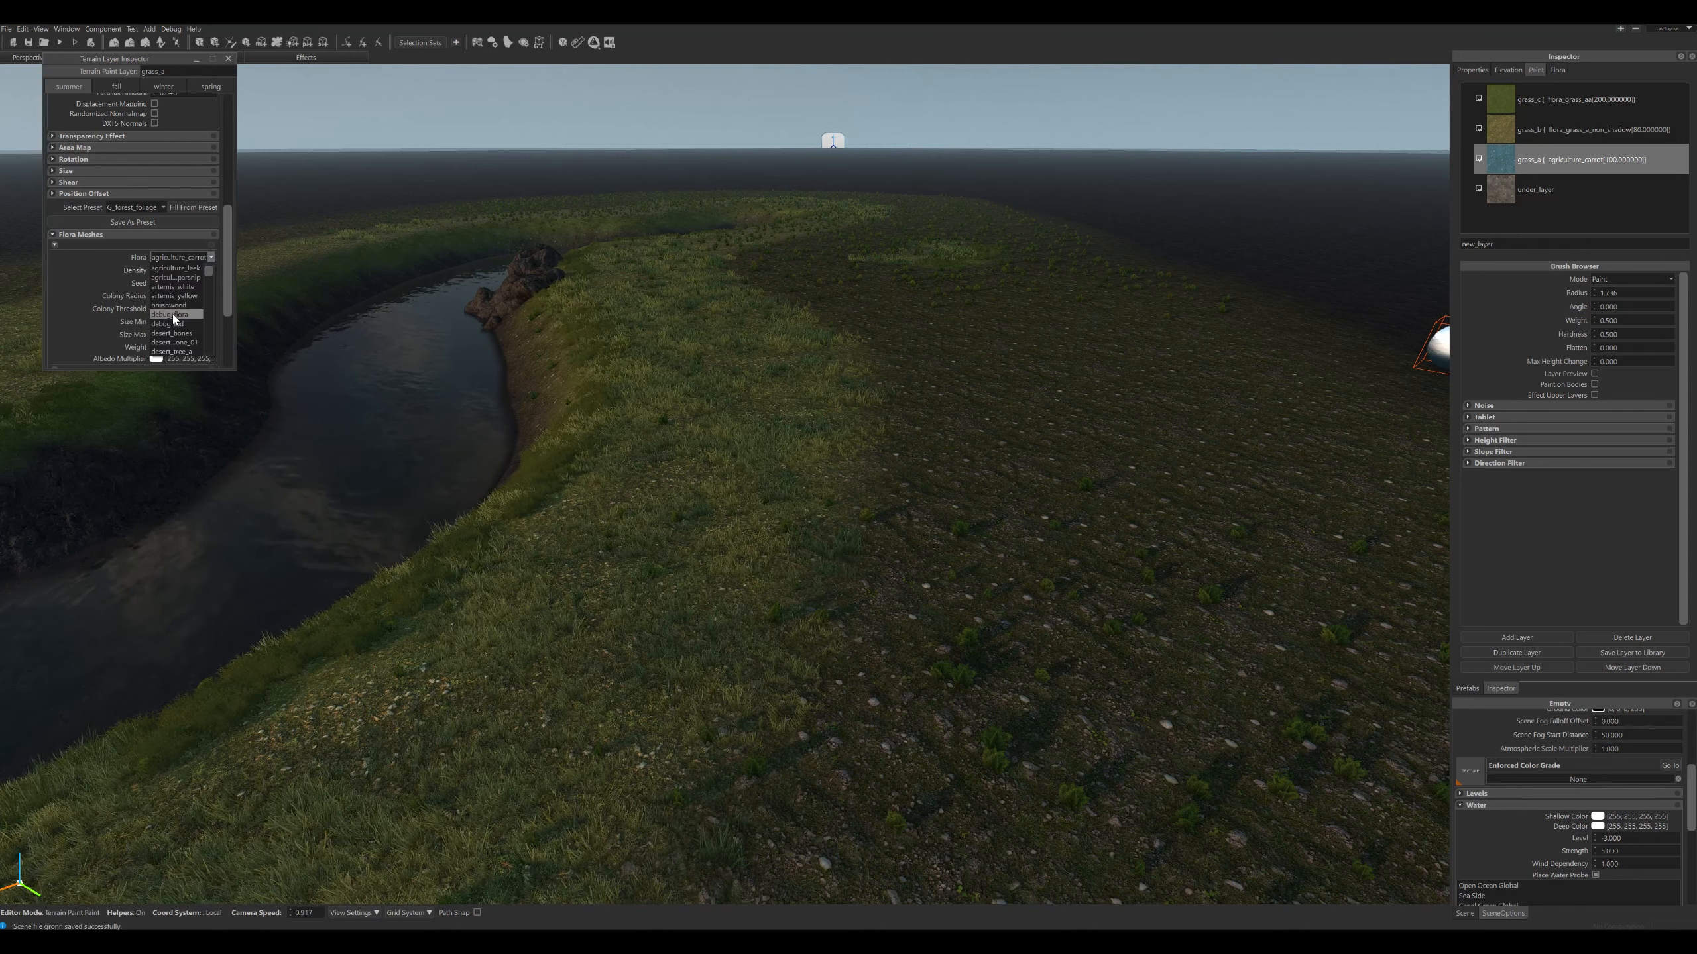
key(r)
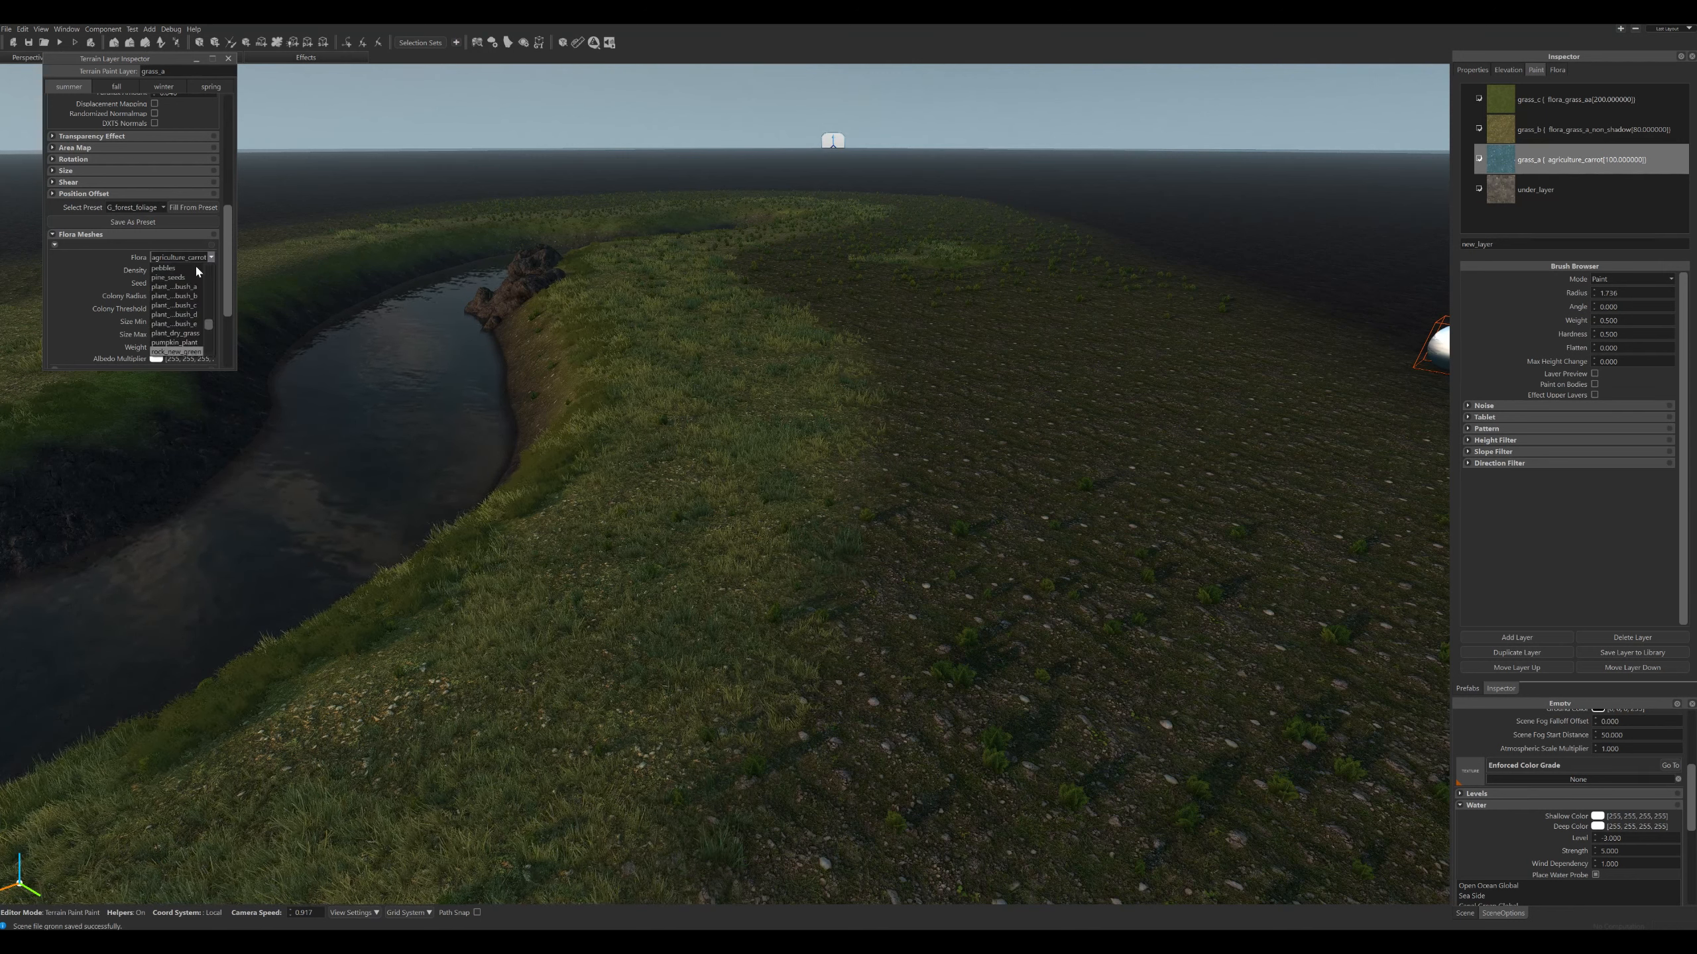
scroll(191, 316, down, 2)
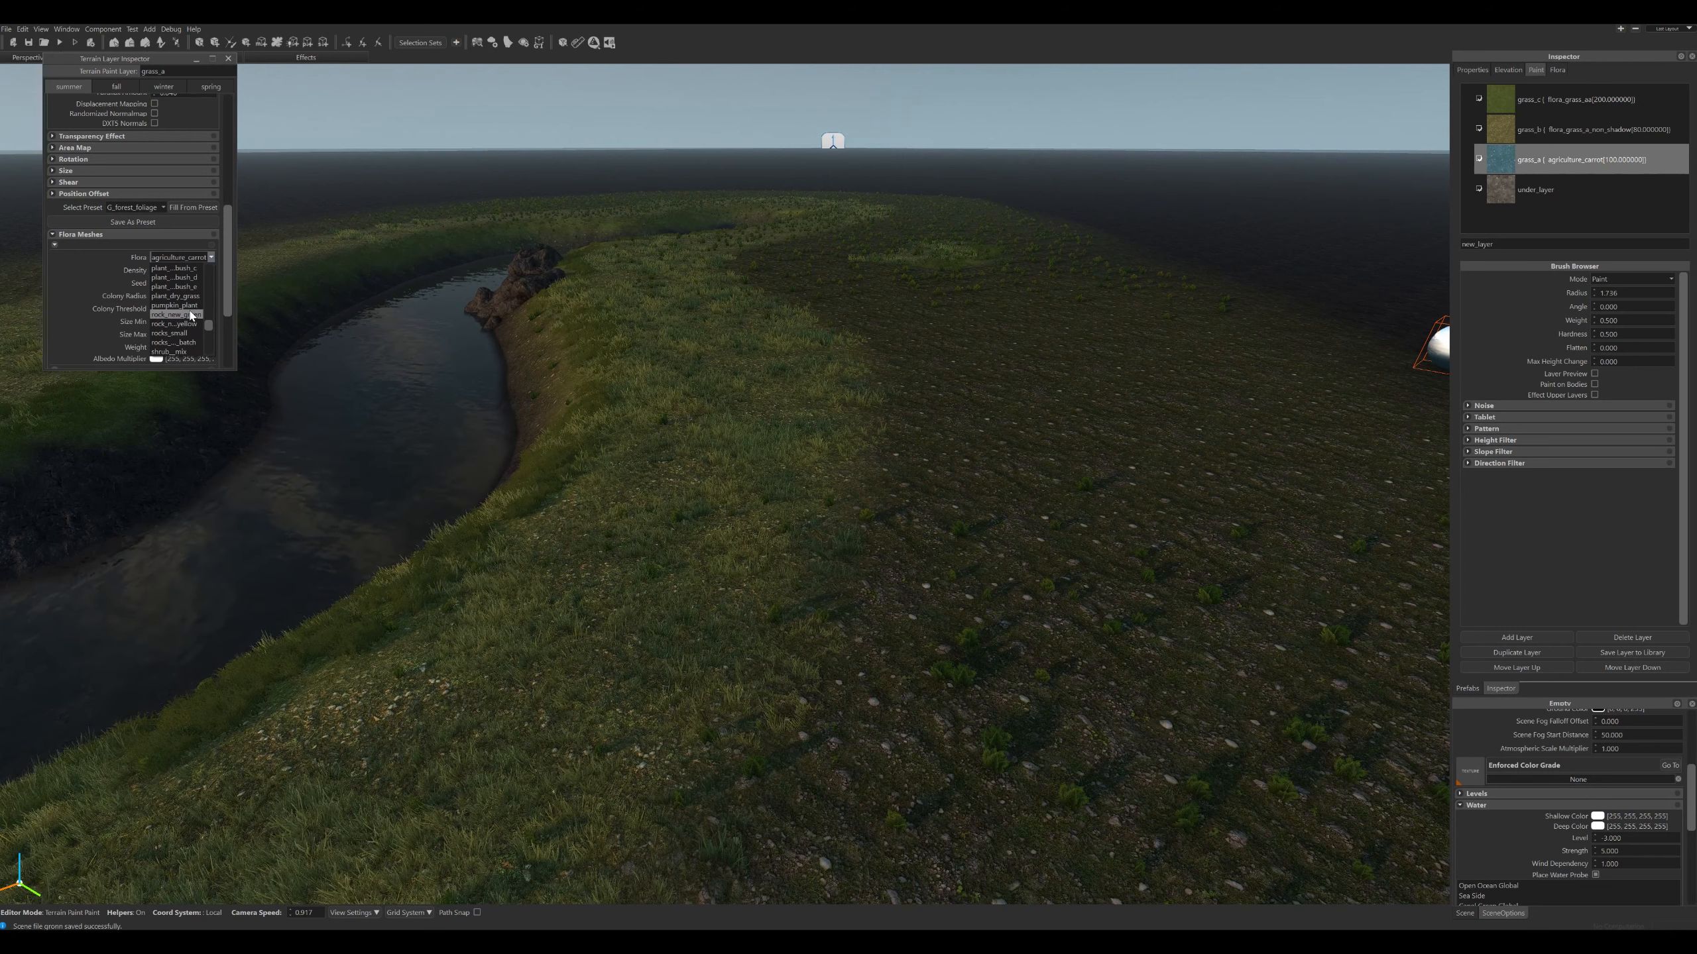
click(189, 315)
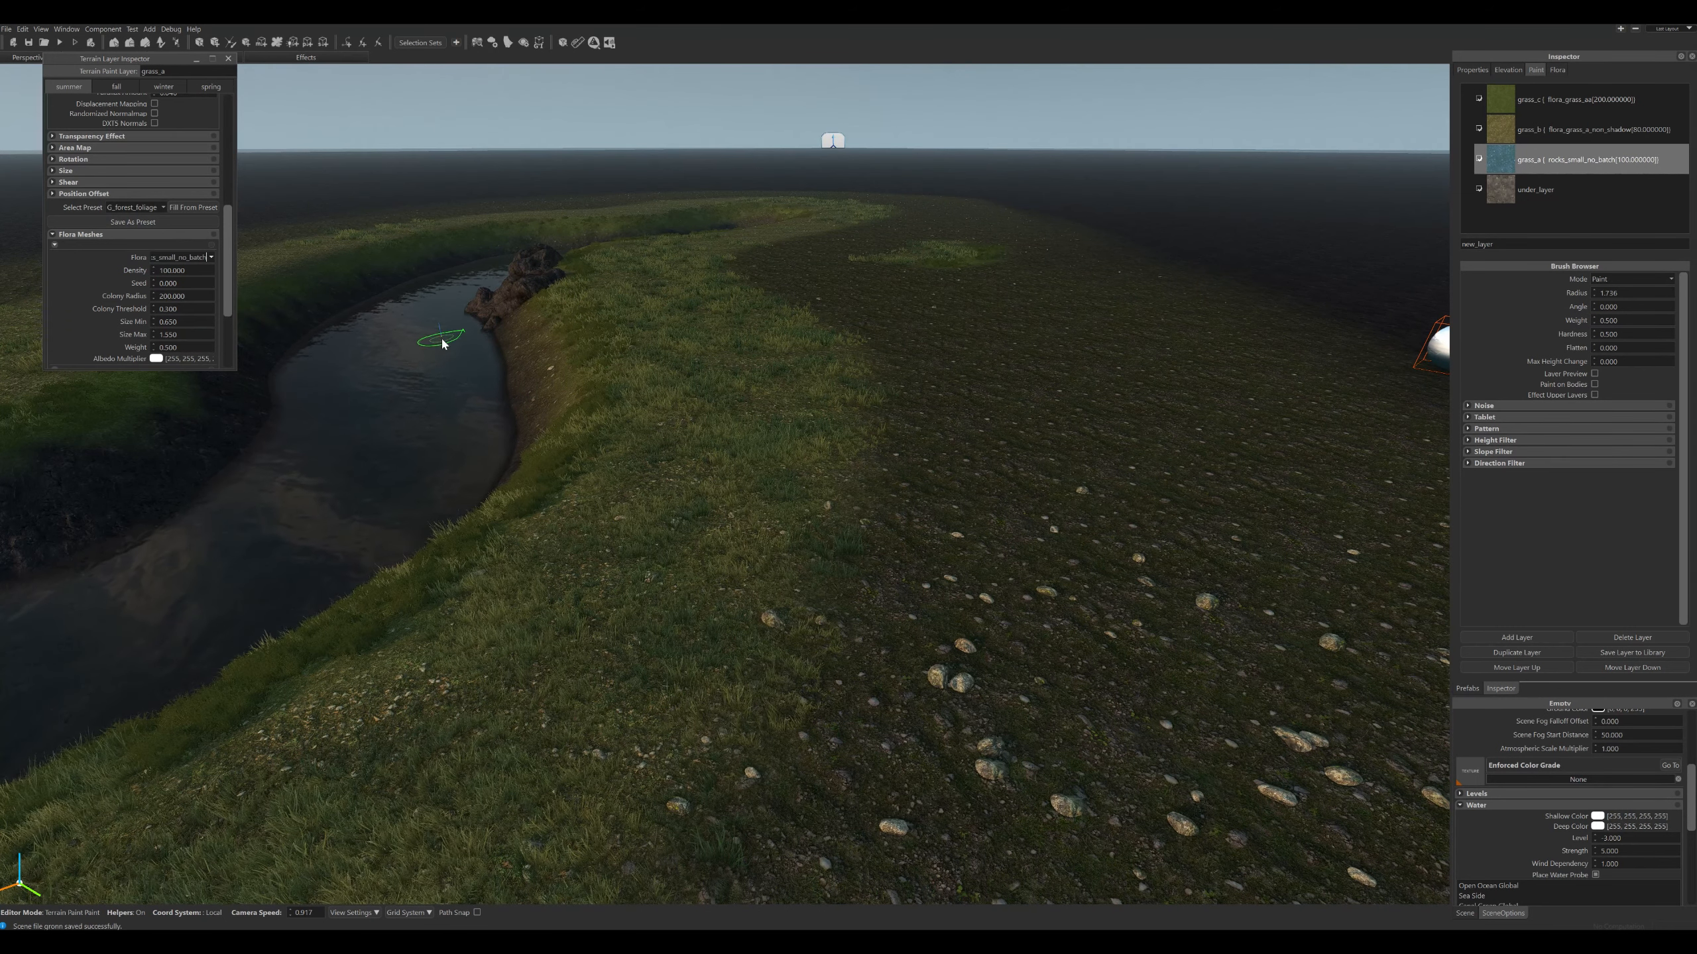
right_drag(895, 565, 903, 502)
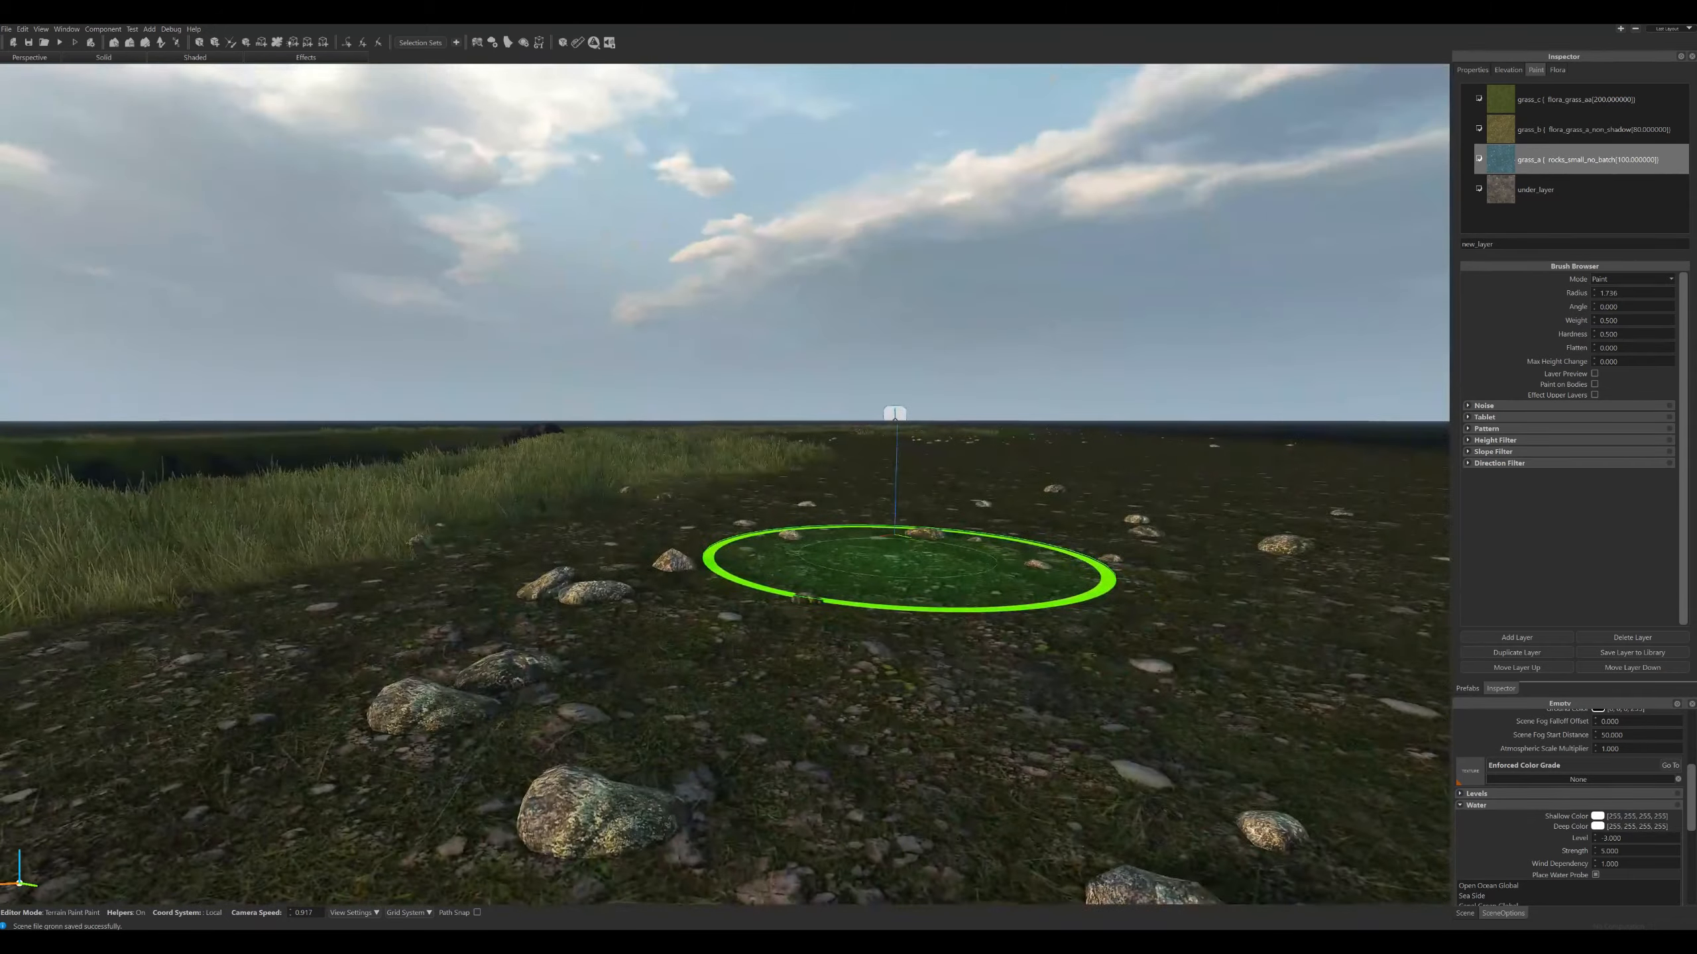
Tint the grass_a rocks to a dull grey-green by setting their albedo multiplier to 123, 126, 114.
right_drag(898, 549, 921, 546)
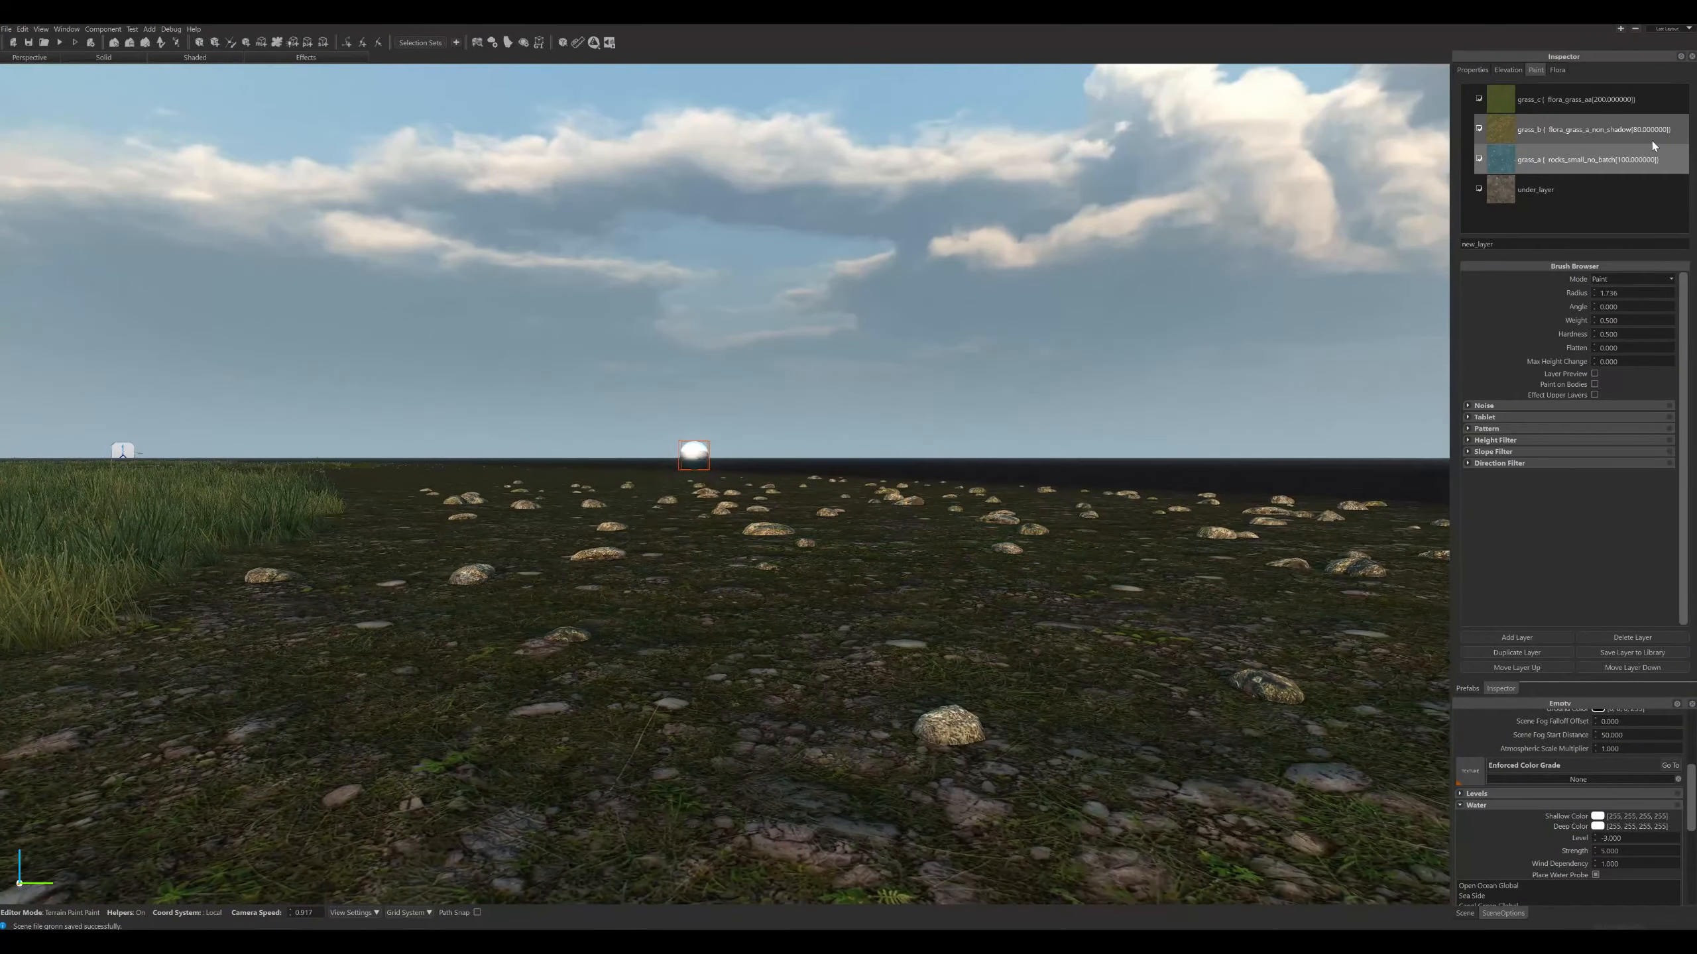
double_click(1508, 163)
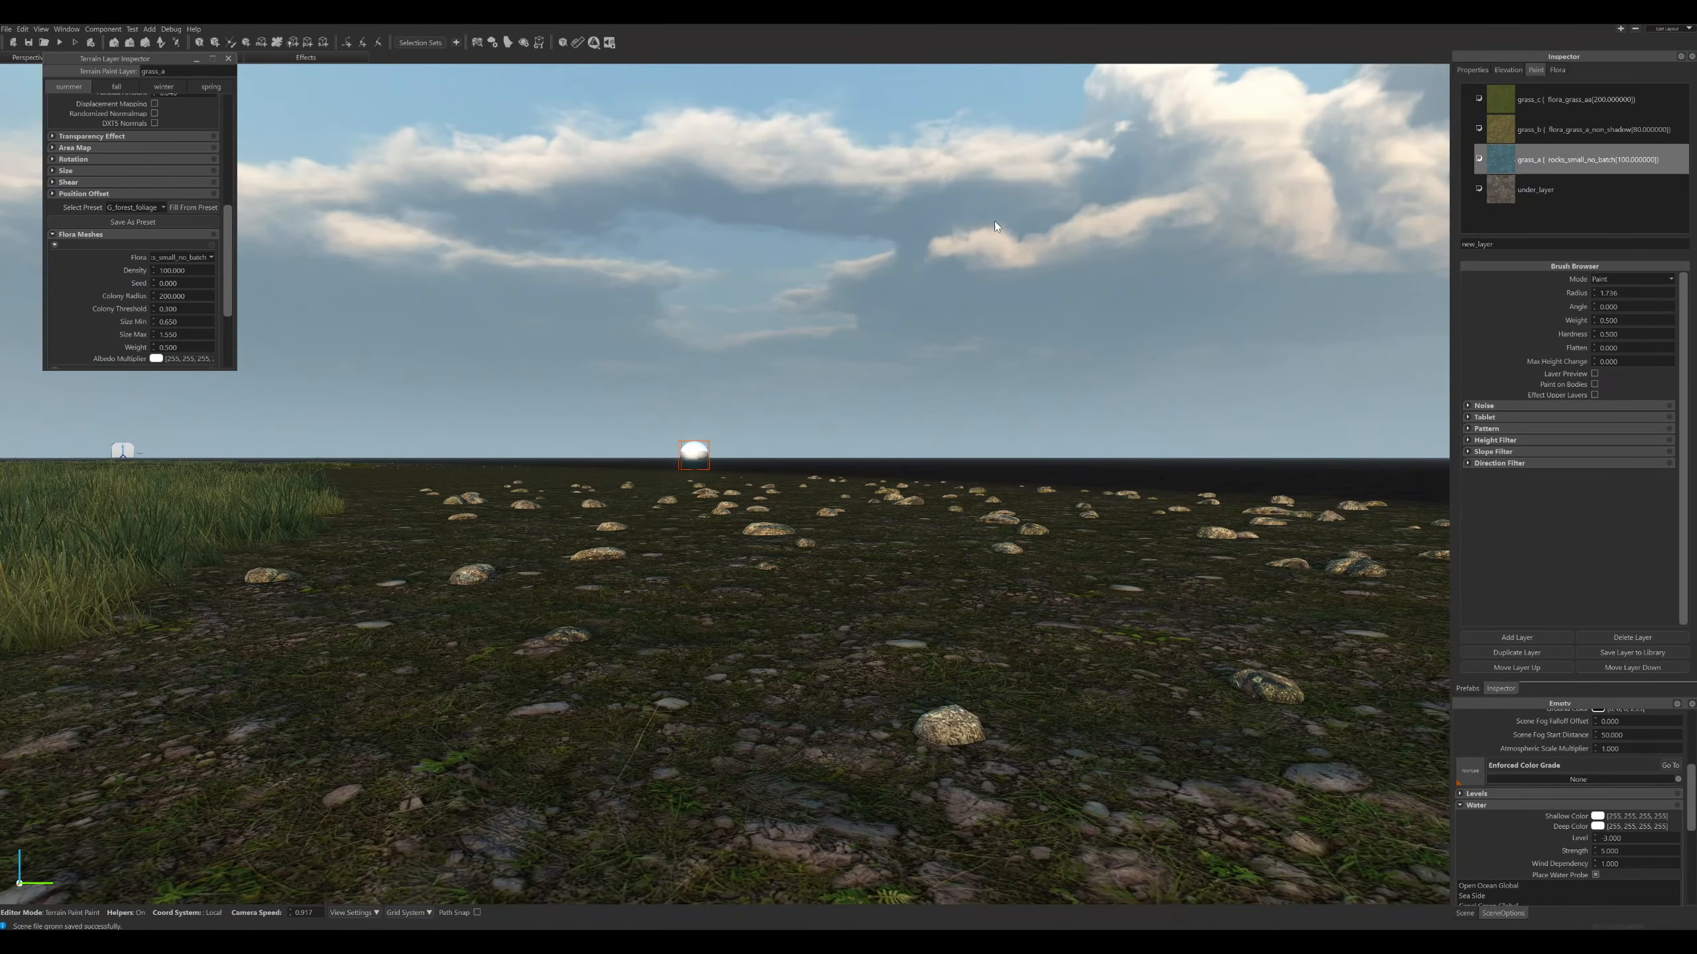
click(156, 357)
drag(232, 129, 233, 115)
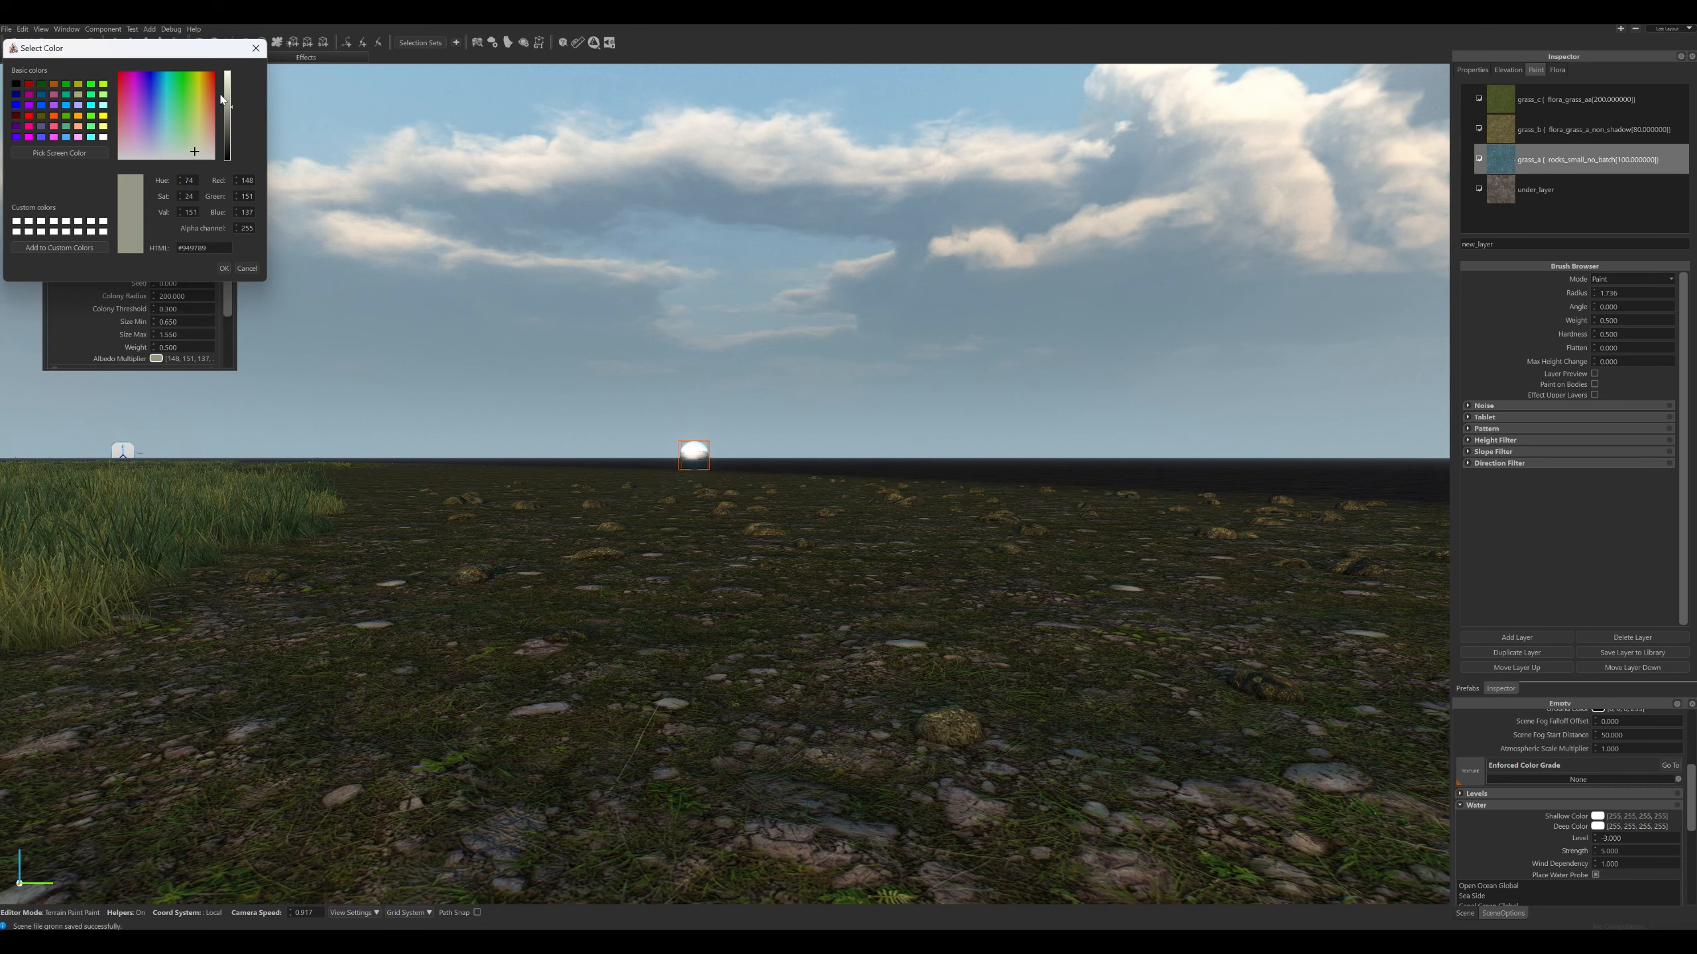
drag(231, 114, 231, 126)
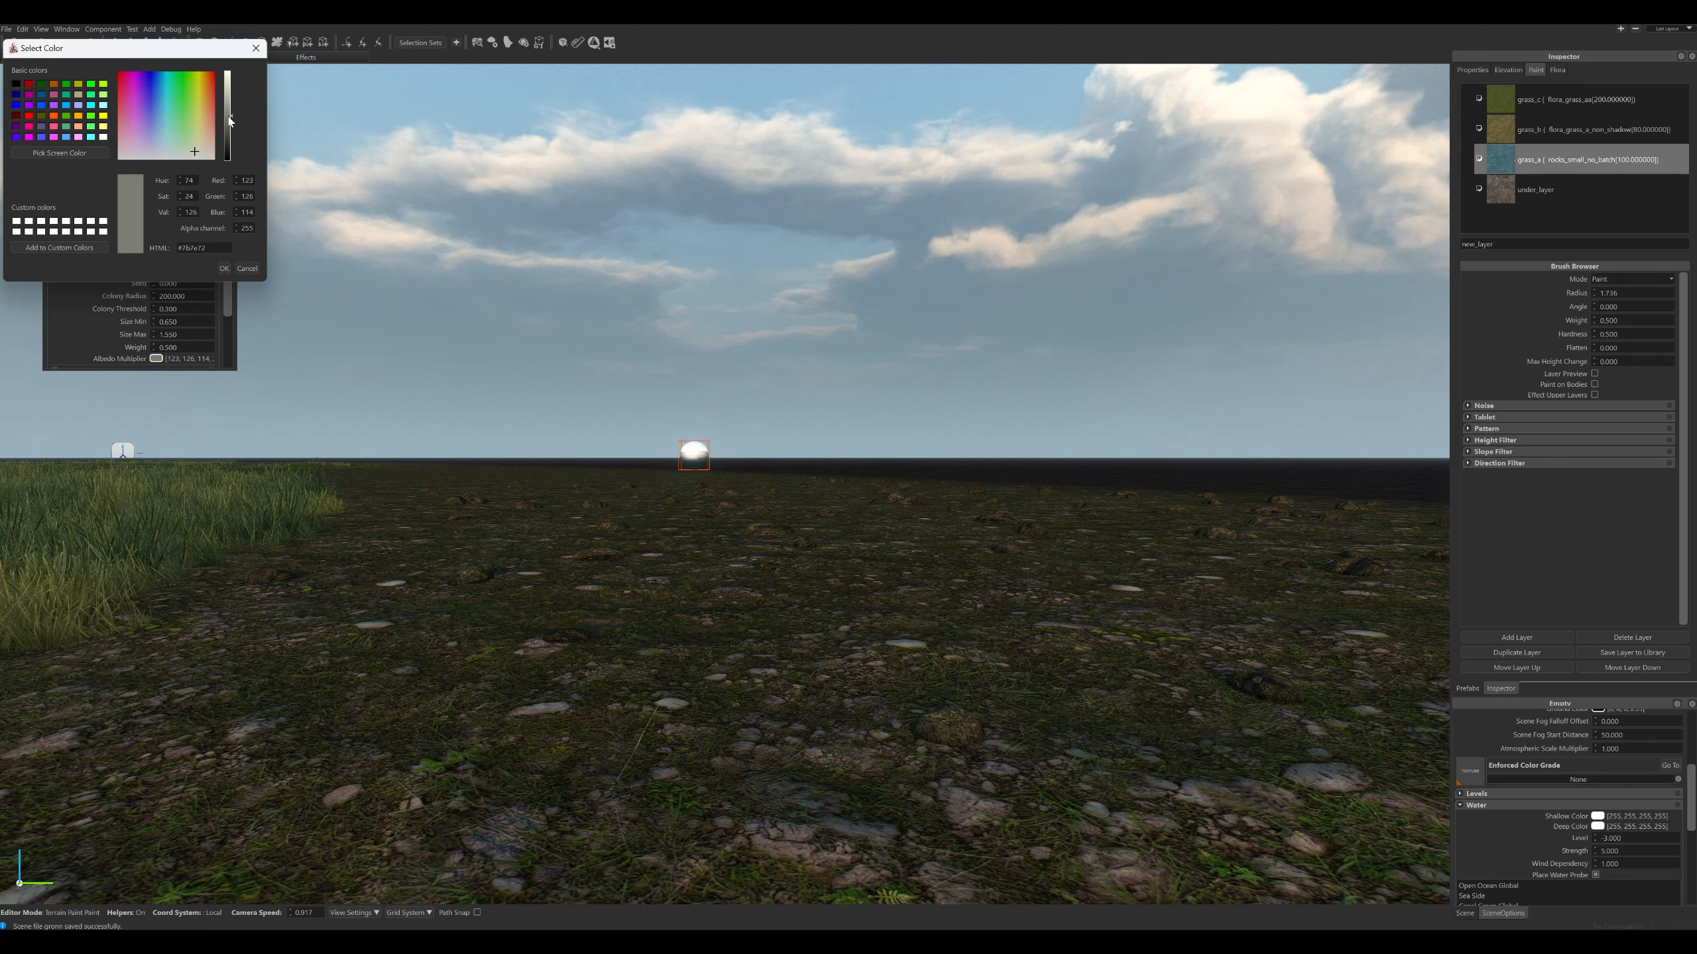
right_drag(348, 188, 60, 188)
right_drag(868, 267, 738, 313)
click(1495, 164)
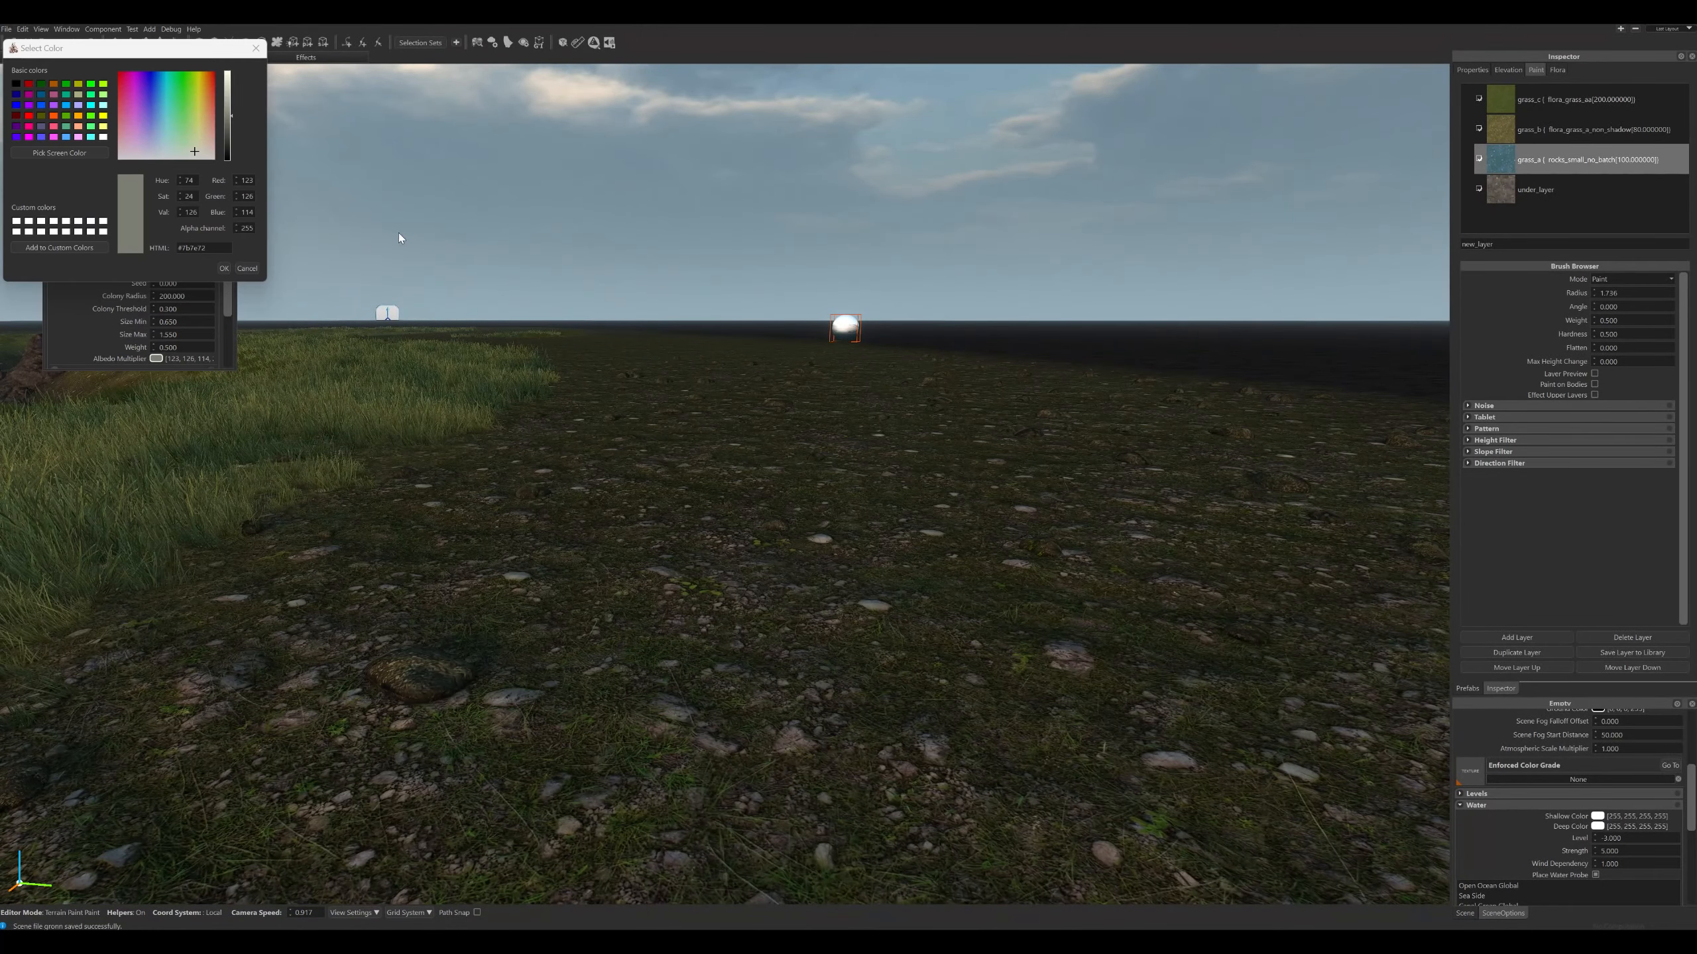
click(226, 268)
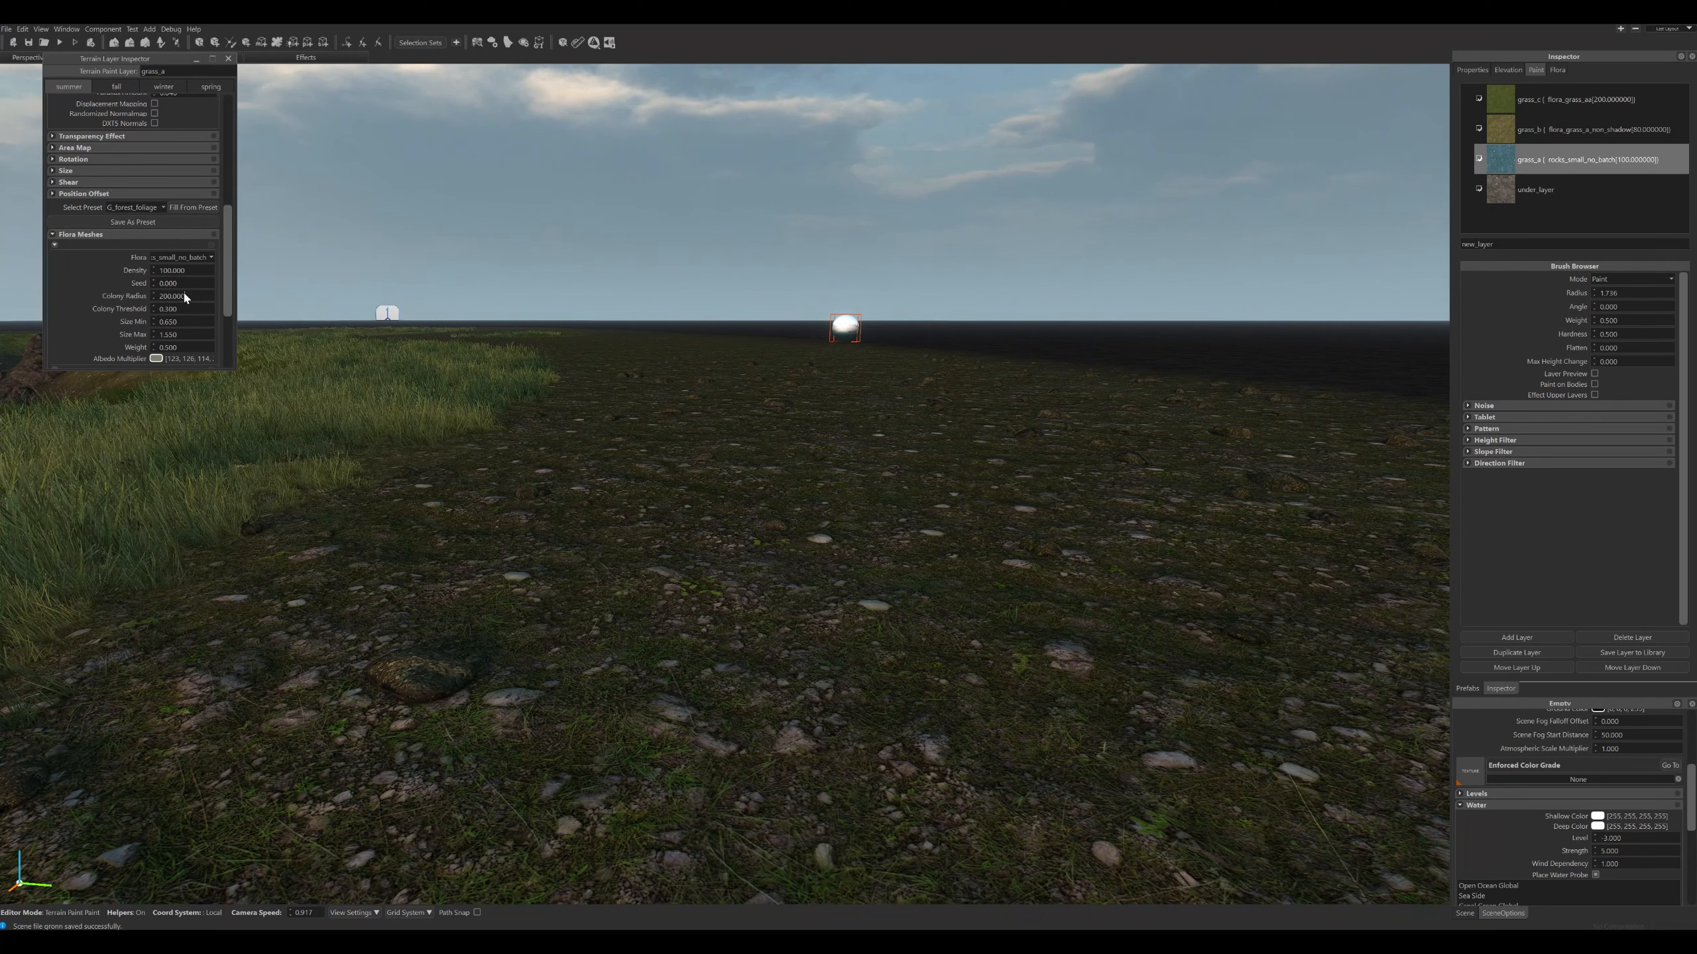
Set the grass_a rocks' colony radius to 100 and their density to 70.
text(100)
key(Return)
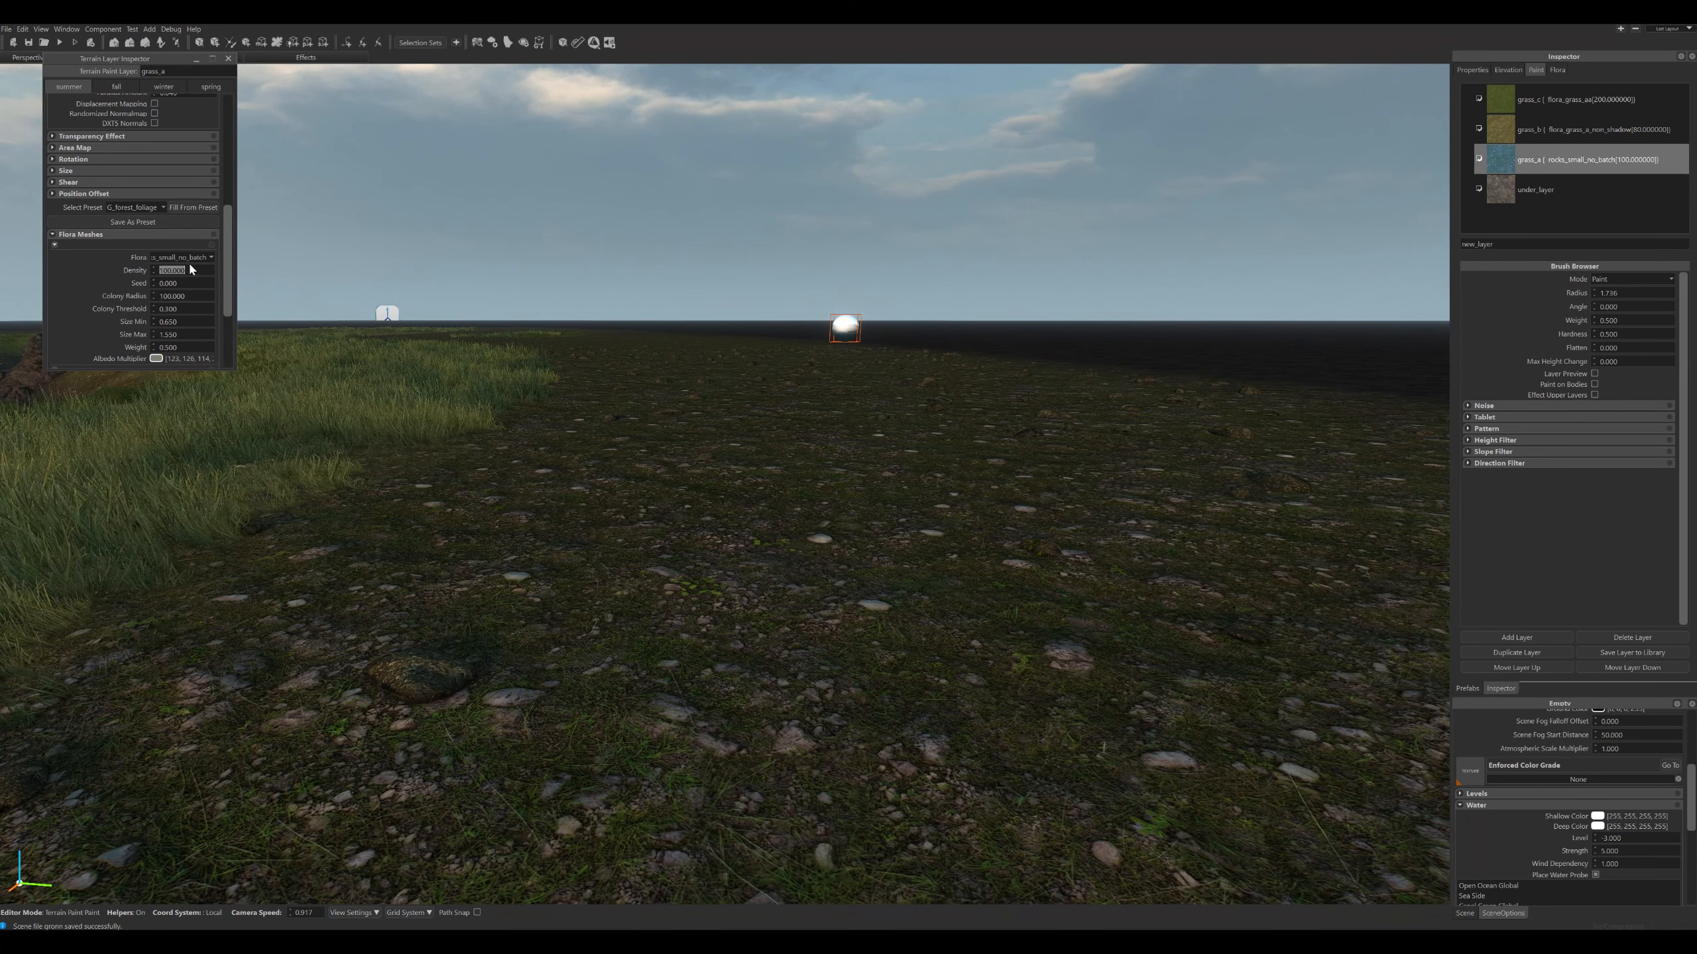
drag(190, 268, 140, 270)
key(Return)
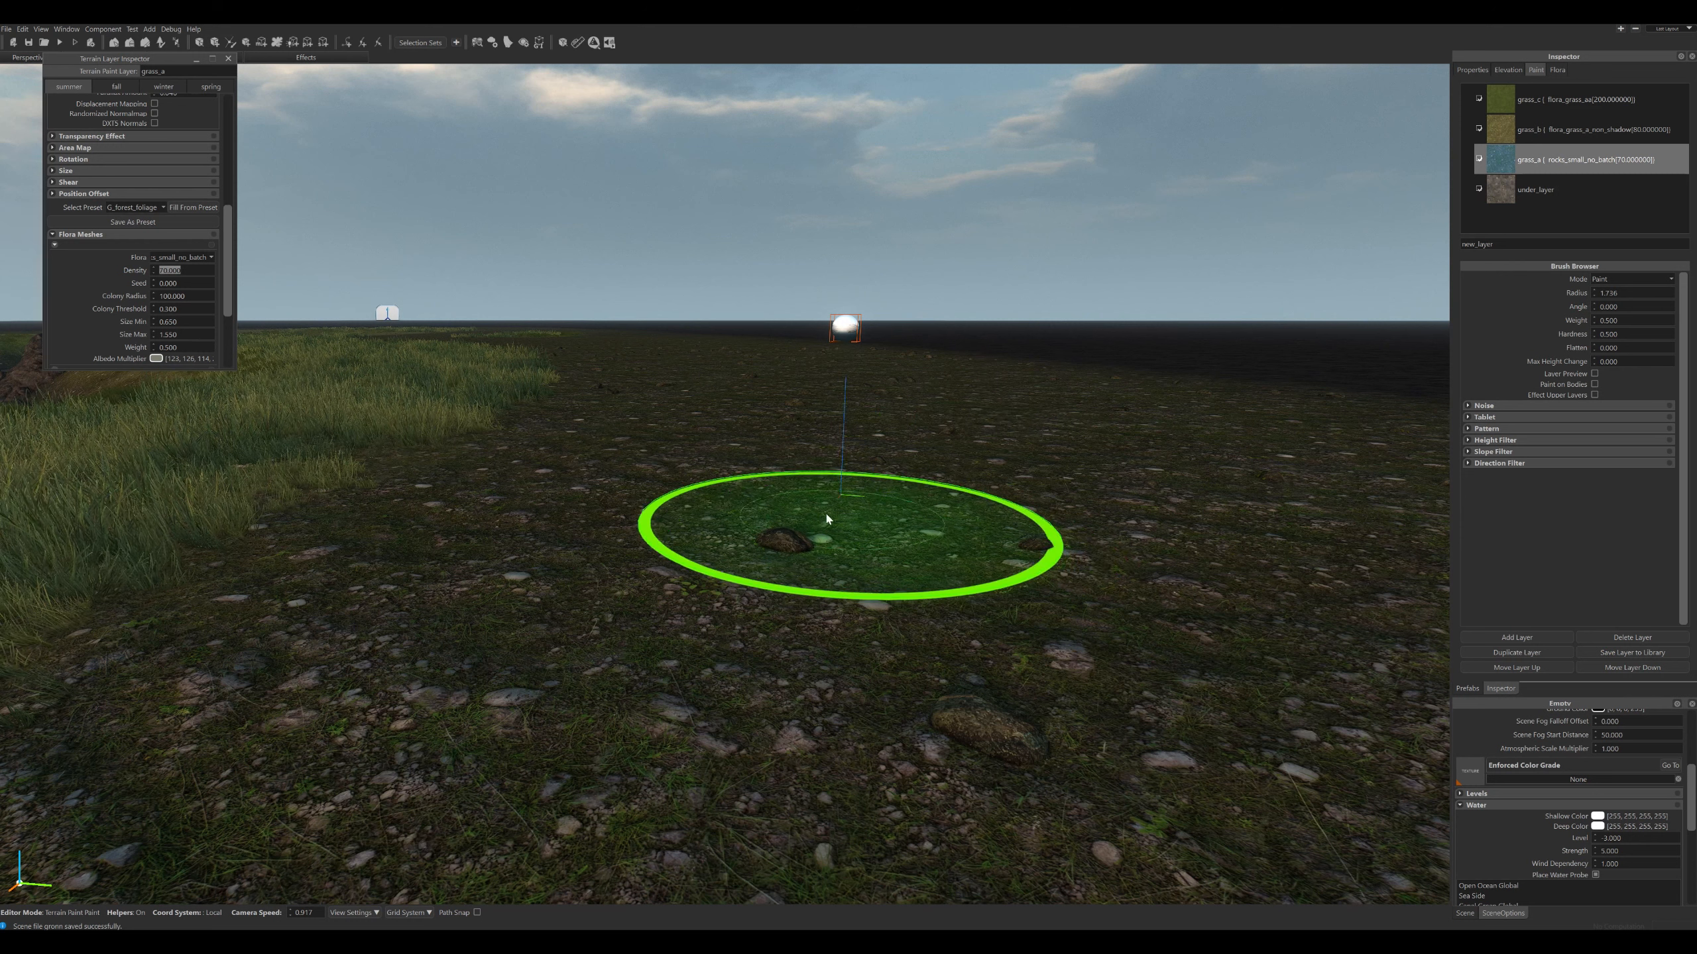
Add an agriculture plant as a placeholder in the grass_a layer's second flora slot with a density of 50.
scroll(77, 260, down, 2)
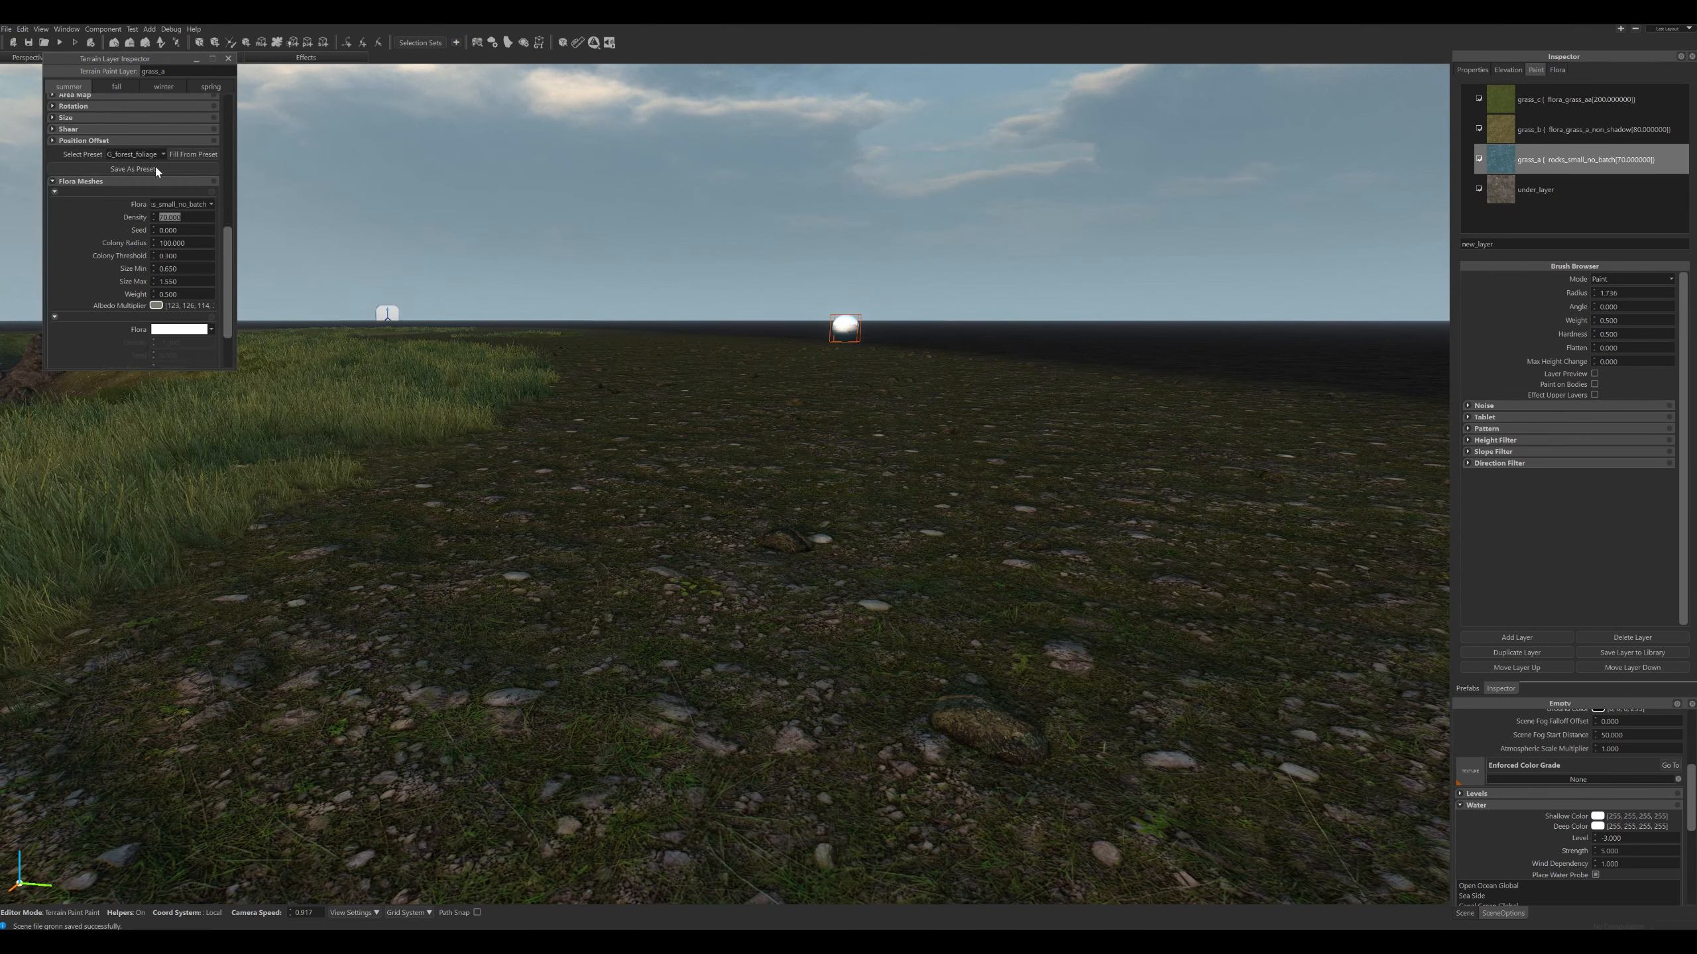
scroll(139, 249, down, 1)
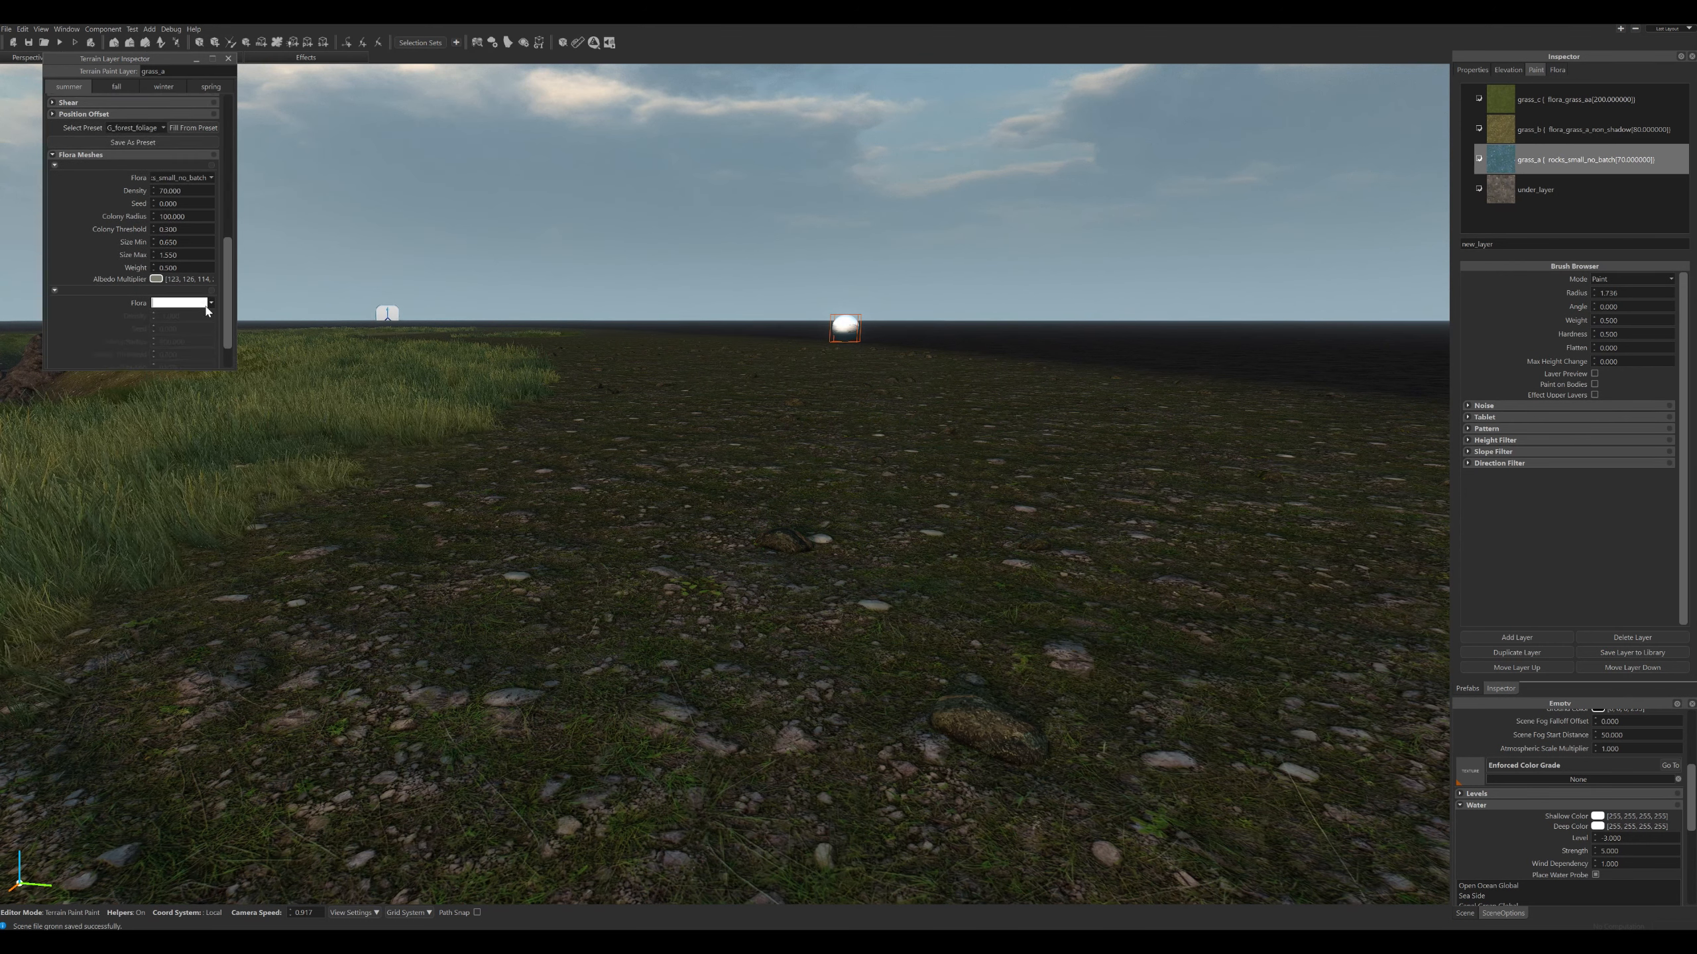
click(208, 307)
click(183, 361)
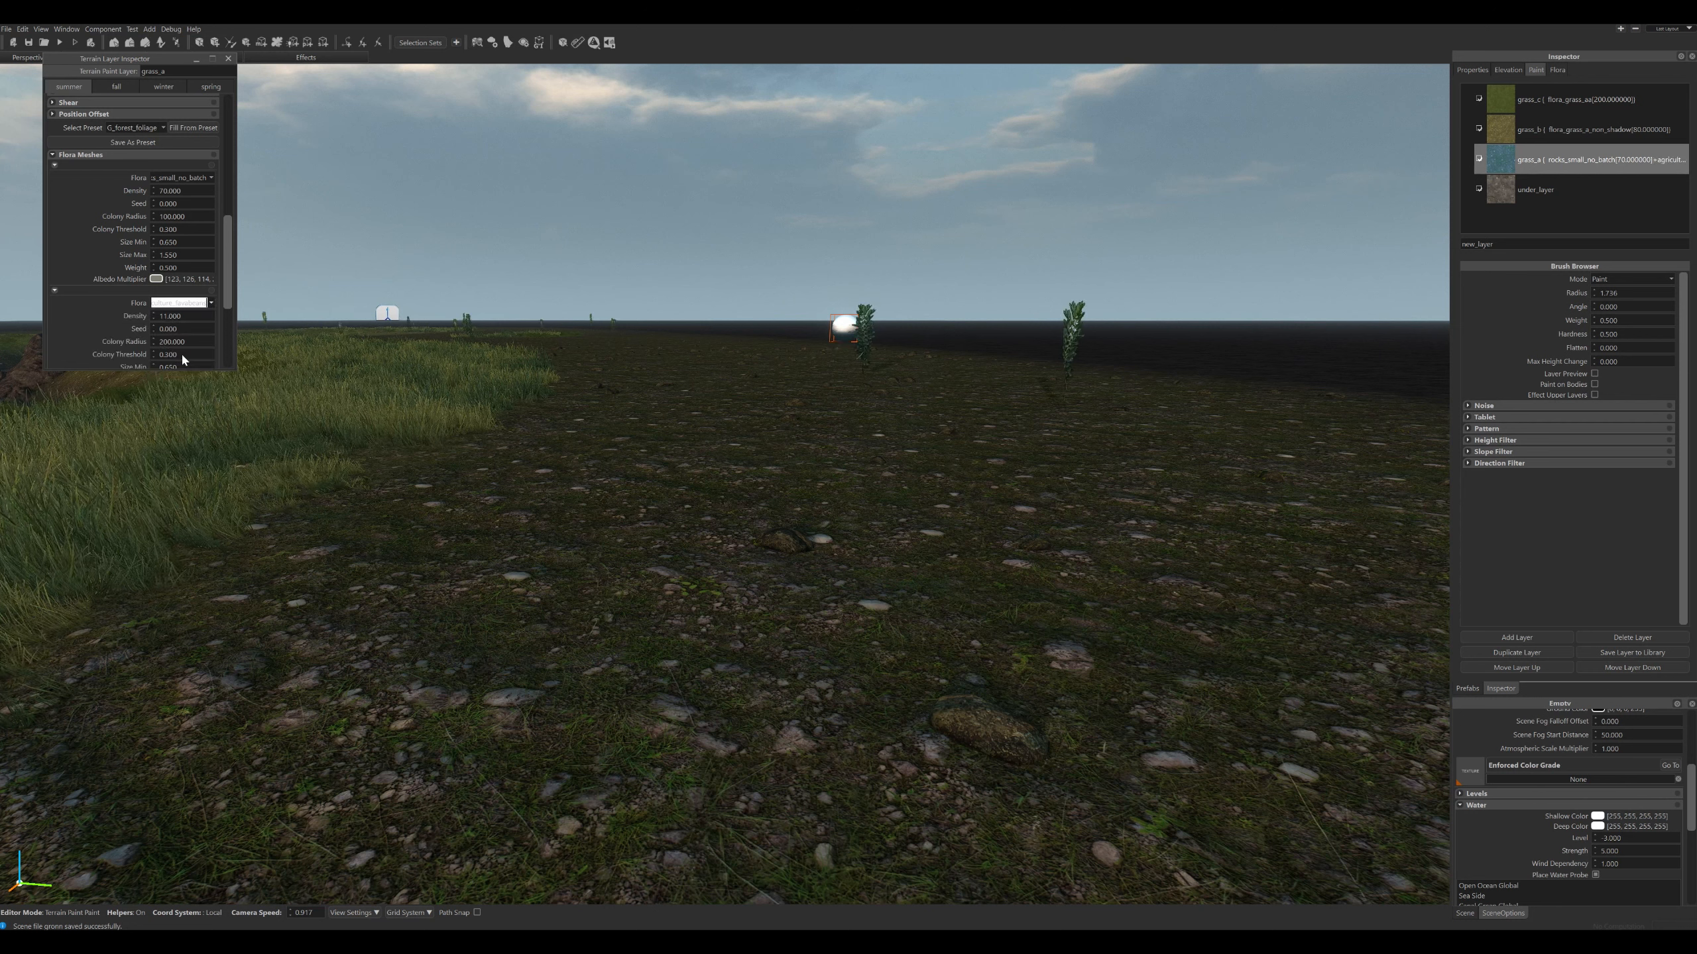
click(194, 314)
text(50)
key(Return)
Try desert palms and dry leaves as the grass_a layer's second flora mesh.
click(210, 303)
click(172, 397)
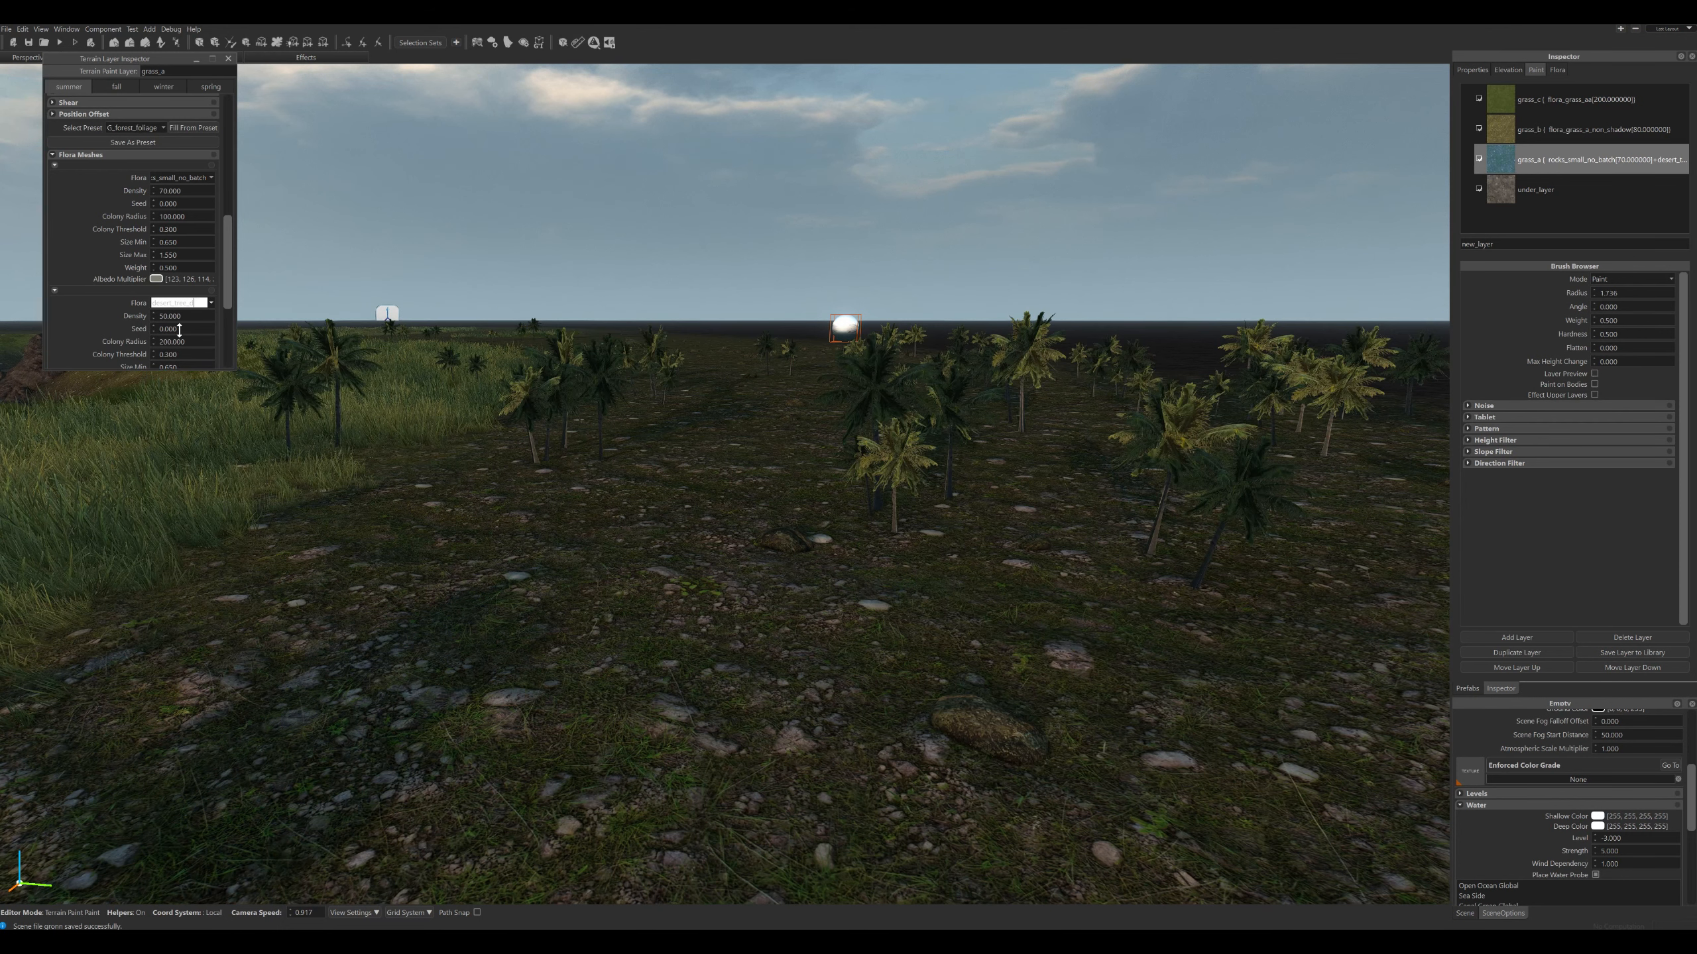
click(210, 303)
click(175, 383)
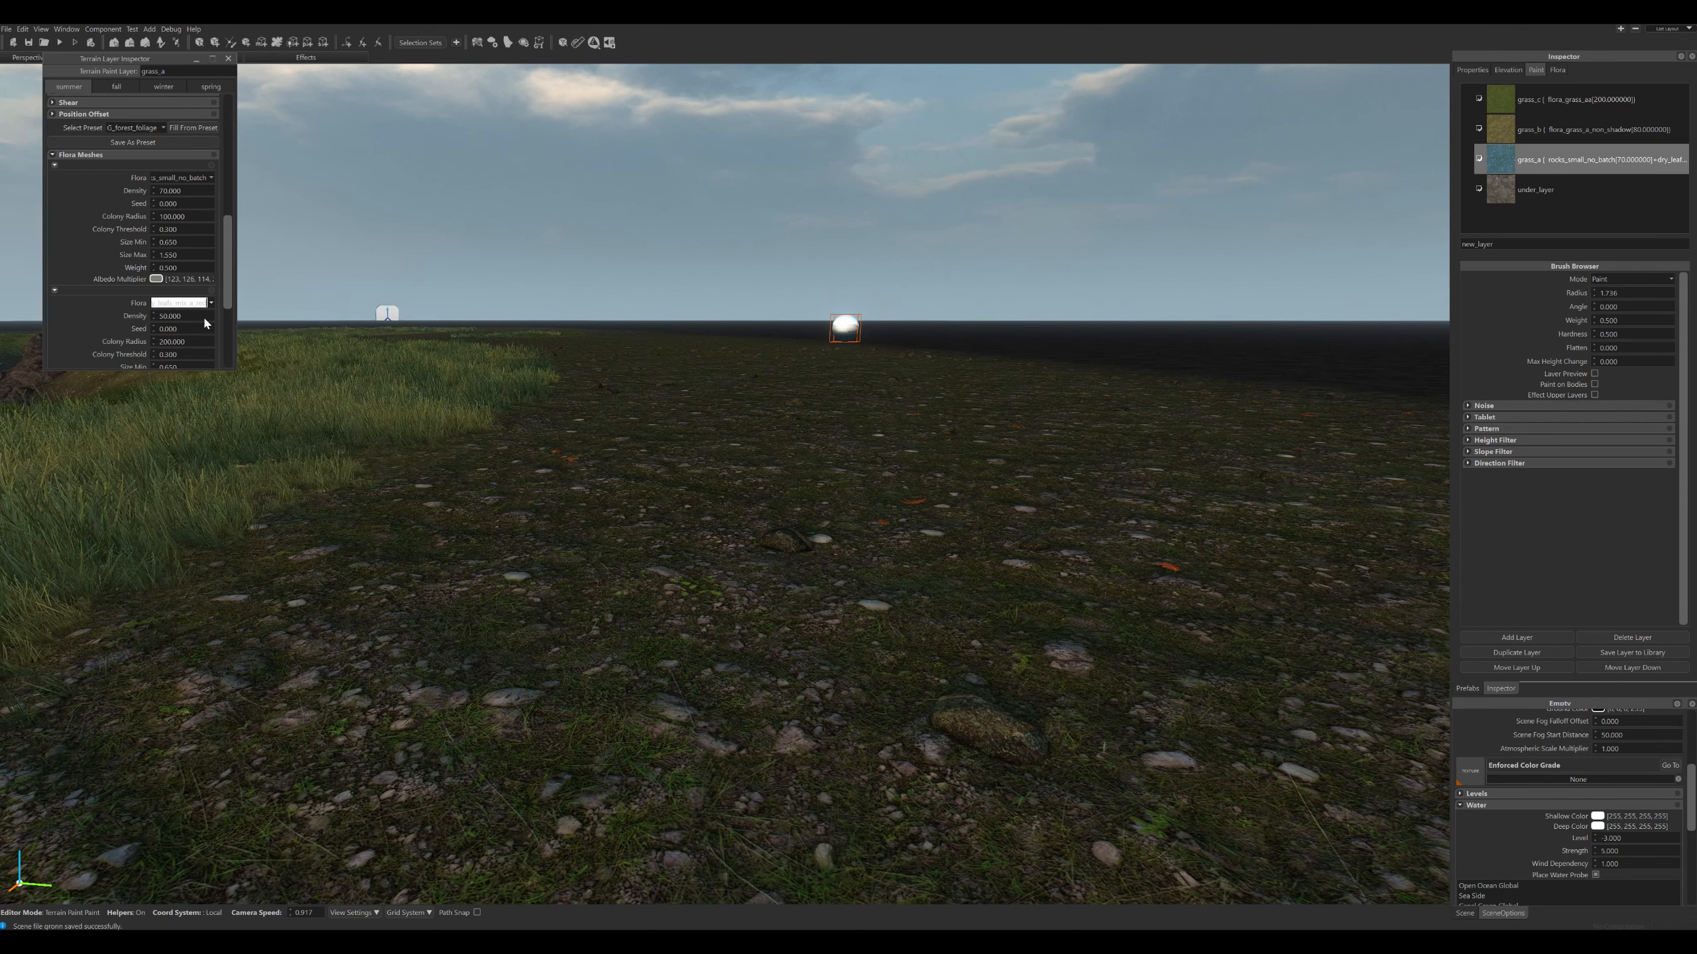
Preview the available flora meshes in grass_a's second slot and choose the low, grey-green tufted plant.
click(213, 303)
scroll(181, 361, down, 3)
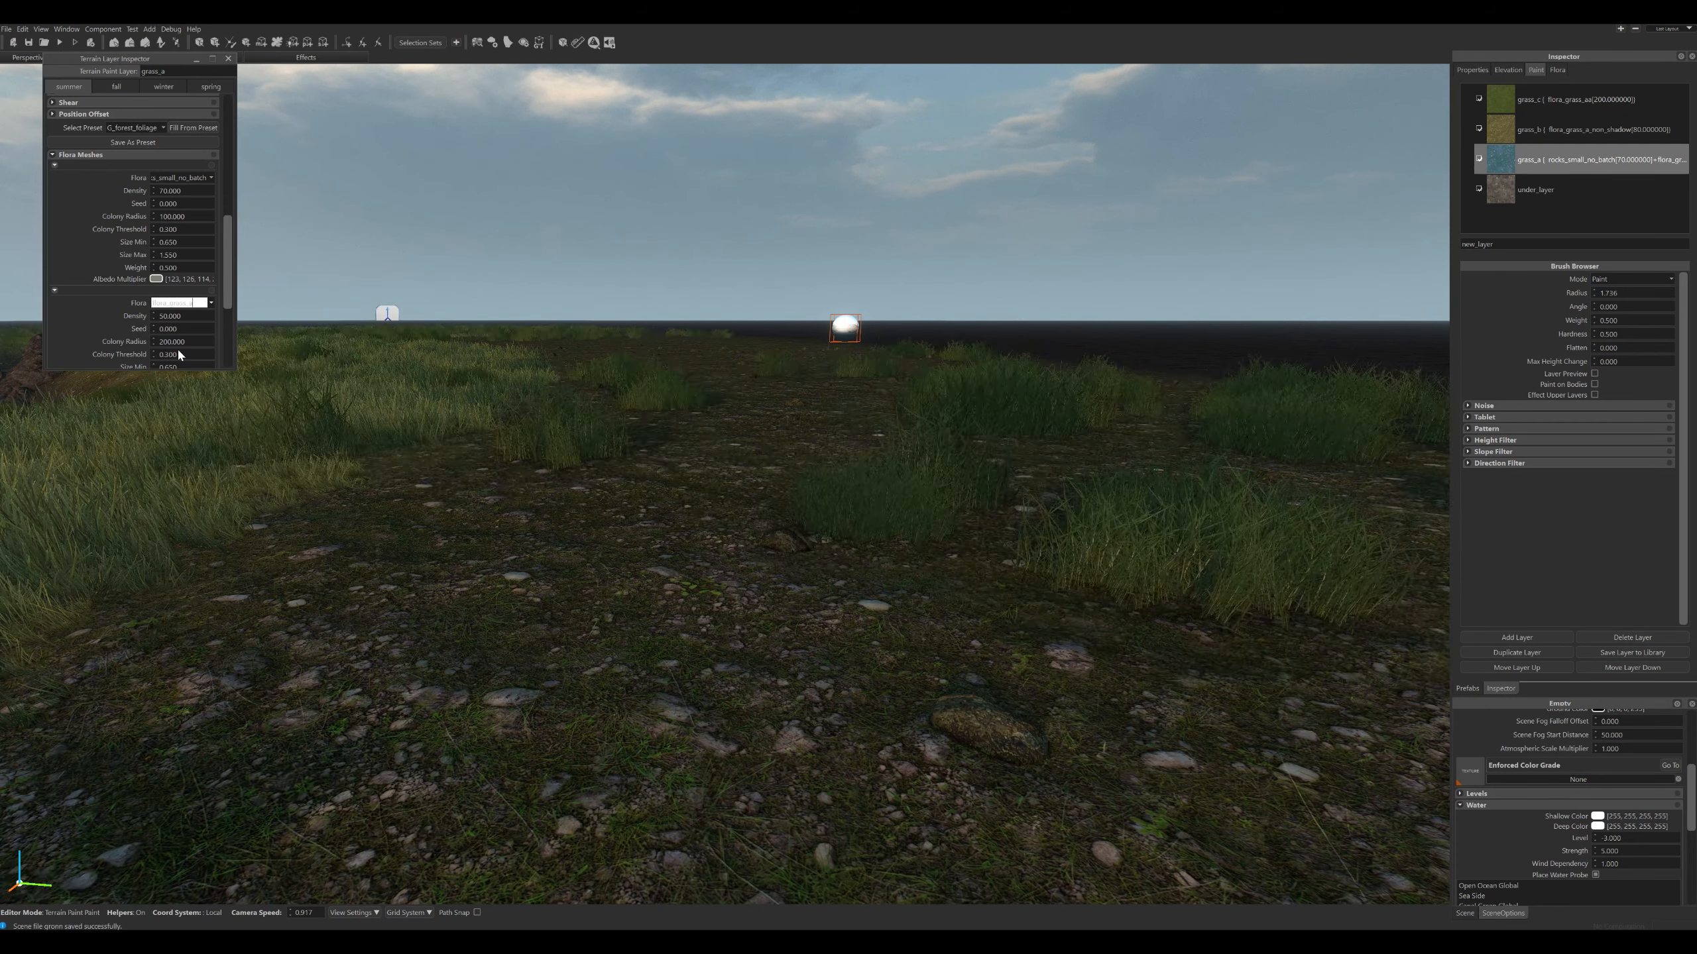
key(Down)
key(Down)
key(Down)
key(Down)
key(Down)
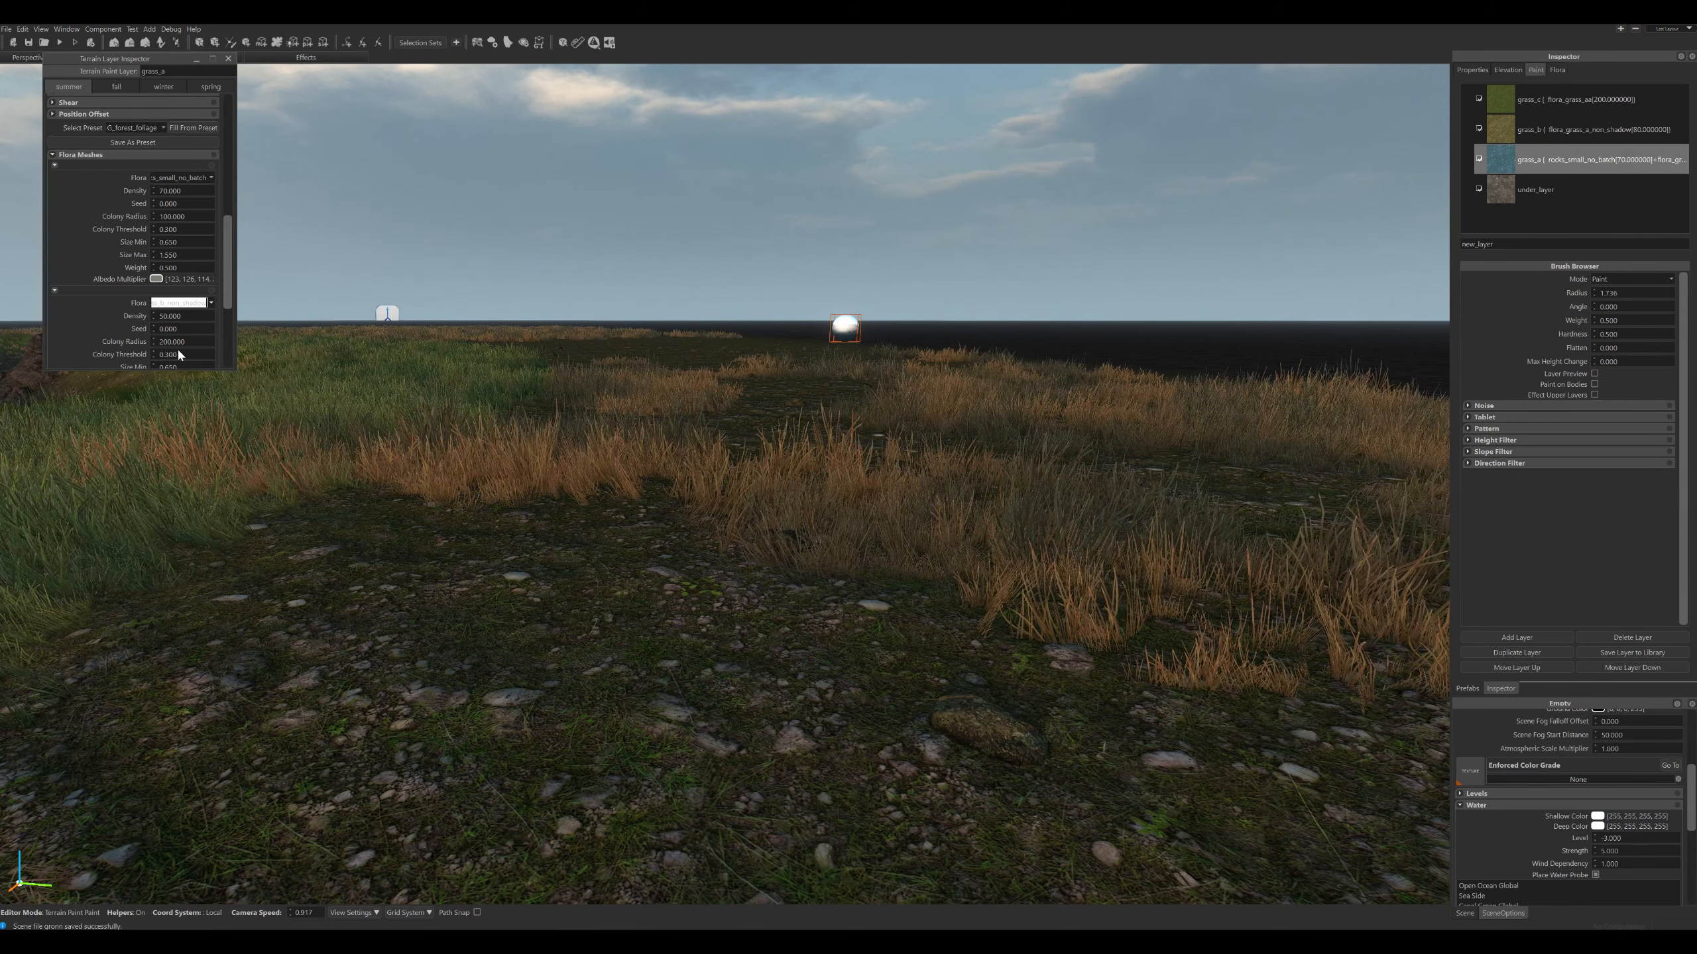
key(Down)
key(Down)
key(Down)
key(Down)
key(Down)
key(Down)
key(Down)
key(Down)
key(Down)
key(Down)
key(Down)
key(Down)
key(Down)
key(Down)
key(Down)
key(Down)
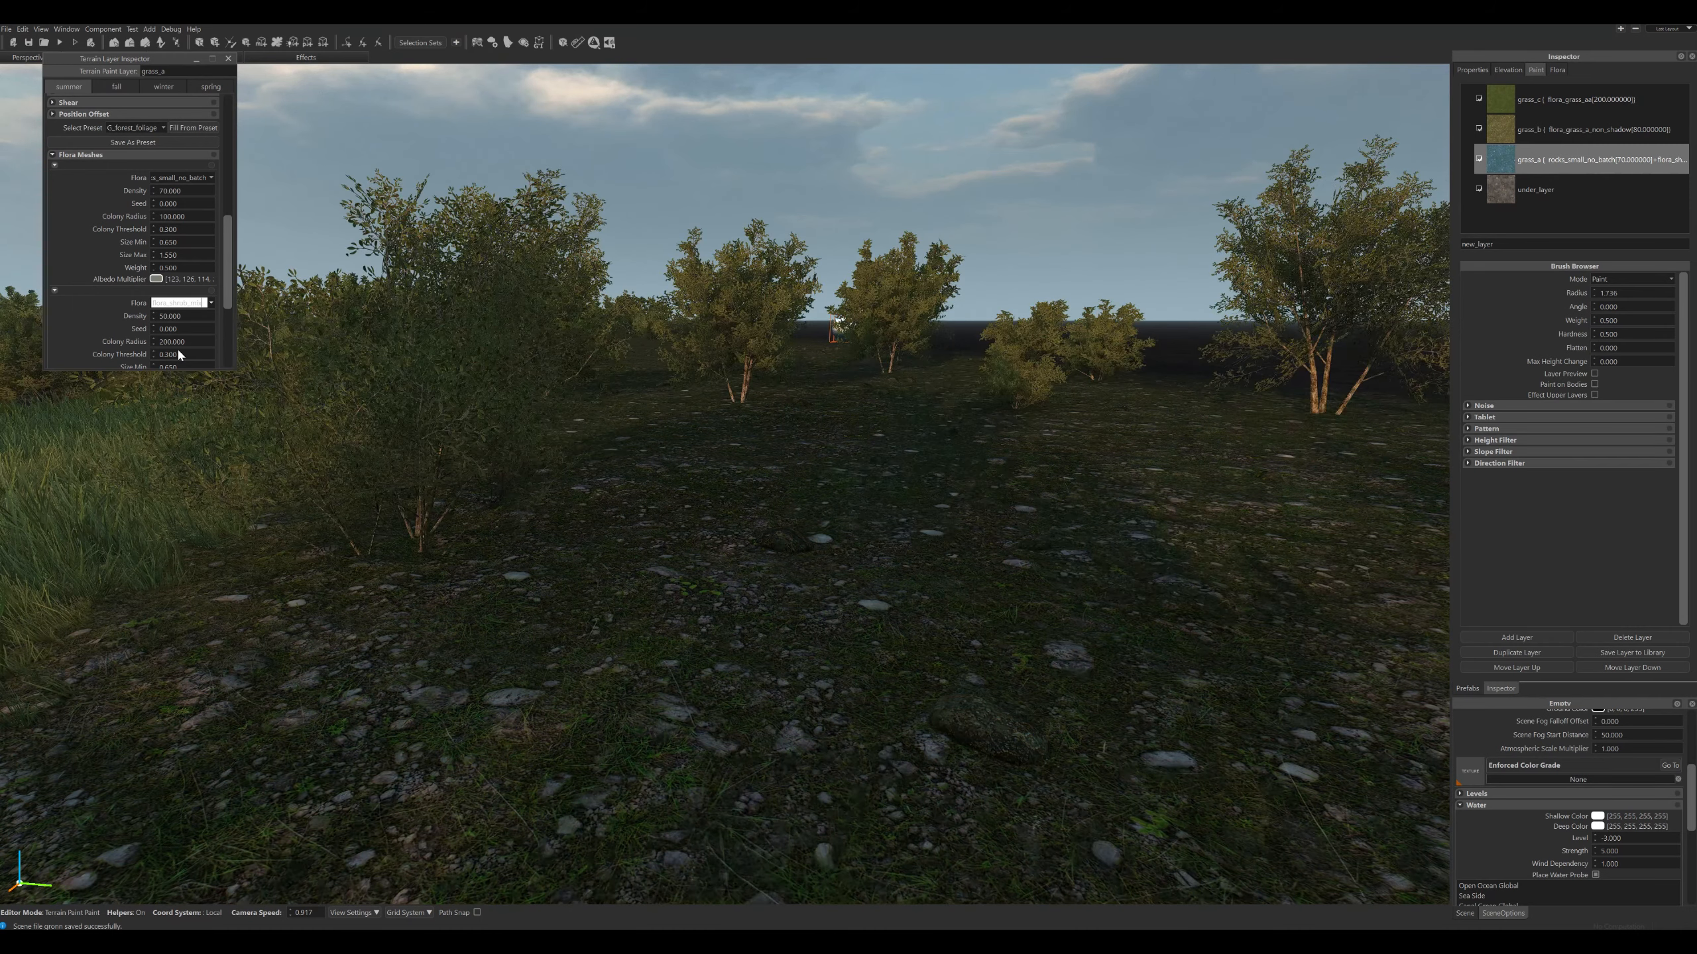
key(Down)
key(Down)
key(Down)
key(Down)
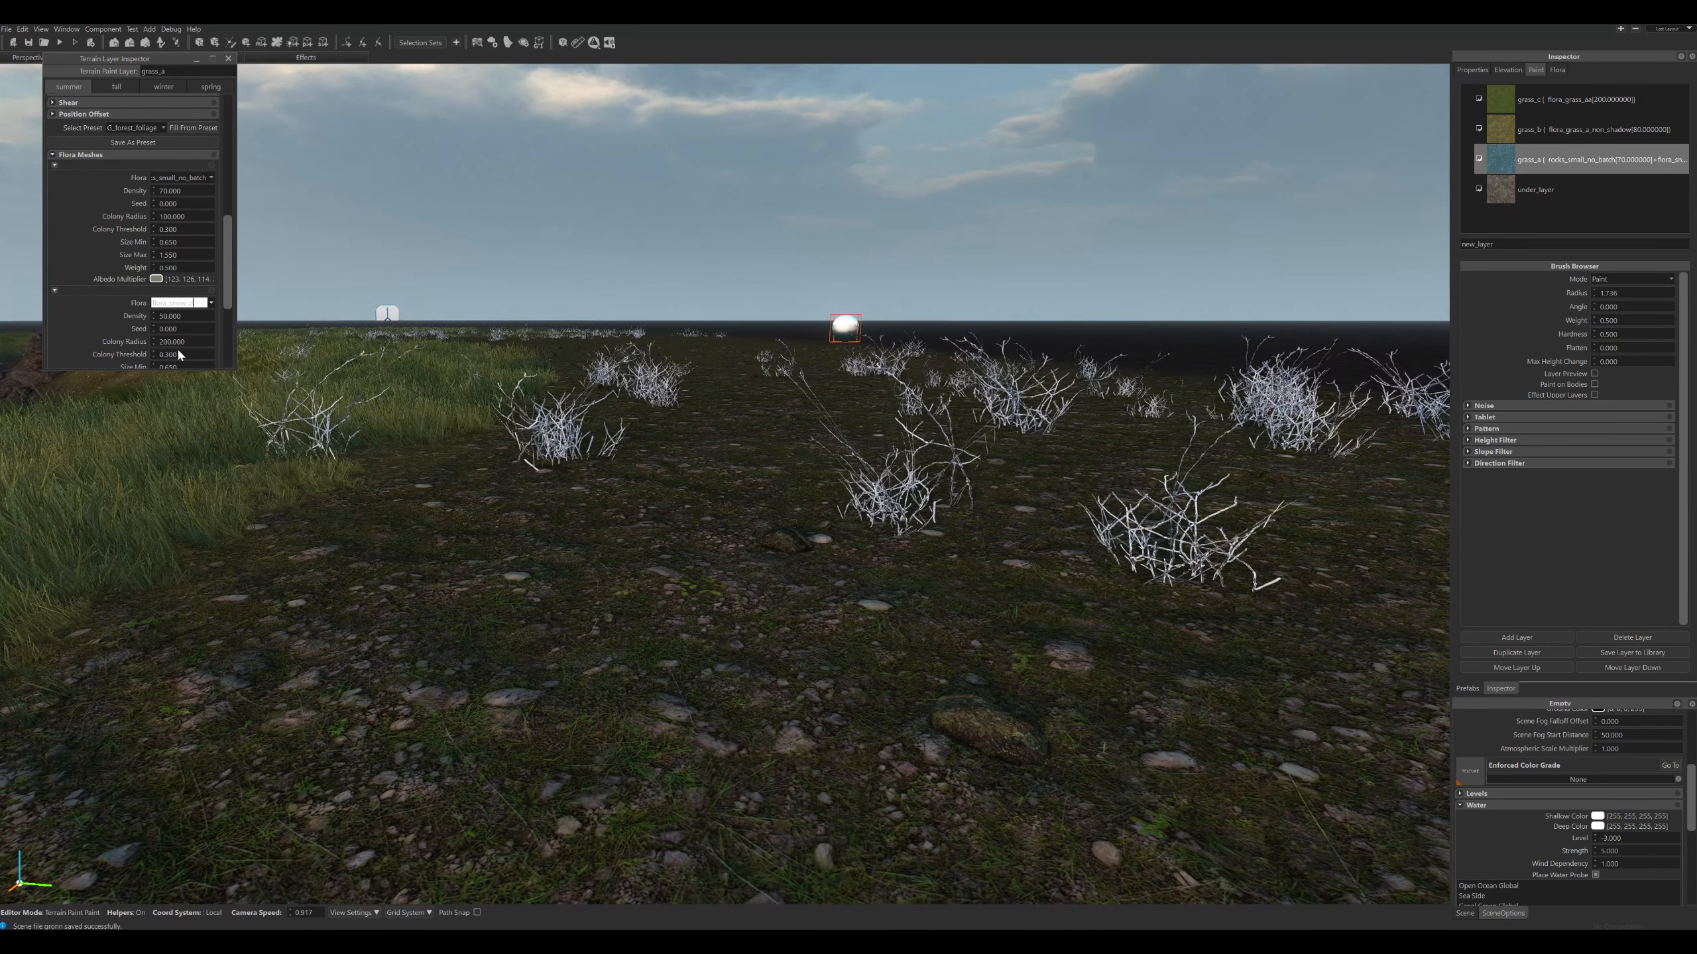
key(Down)
key(Down)
key(Down)
key(Down)
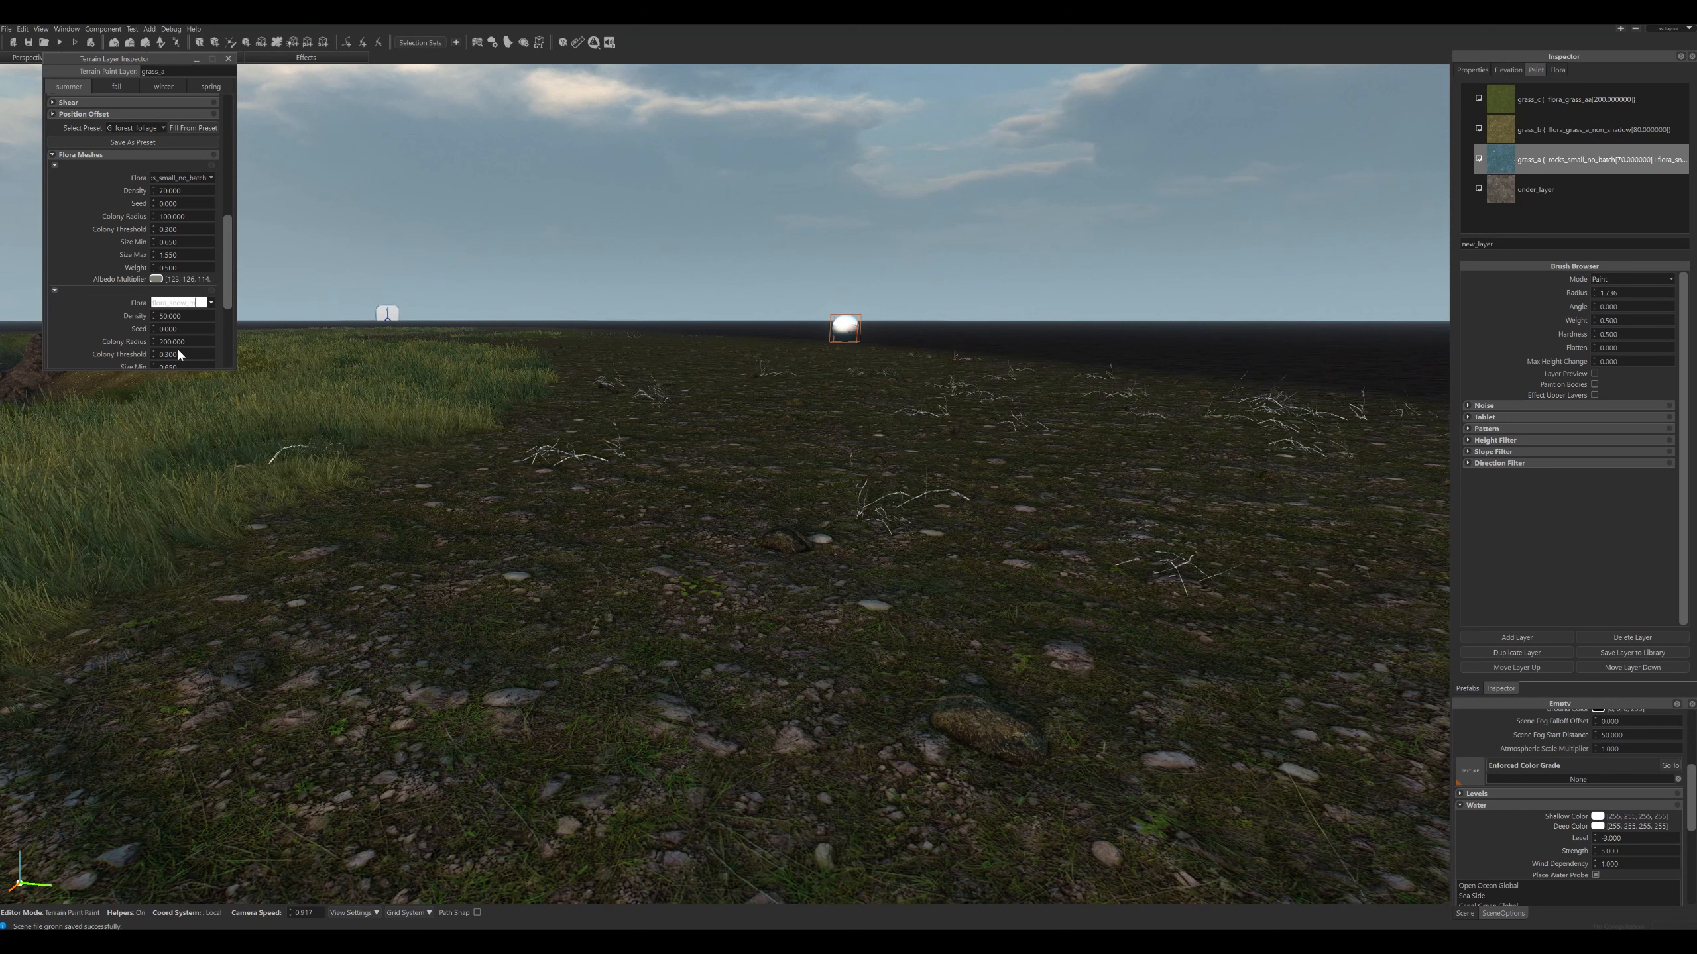
key(Down)
key(Down)
key(Down)
key(Down)
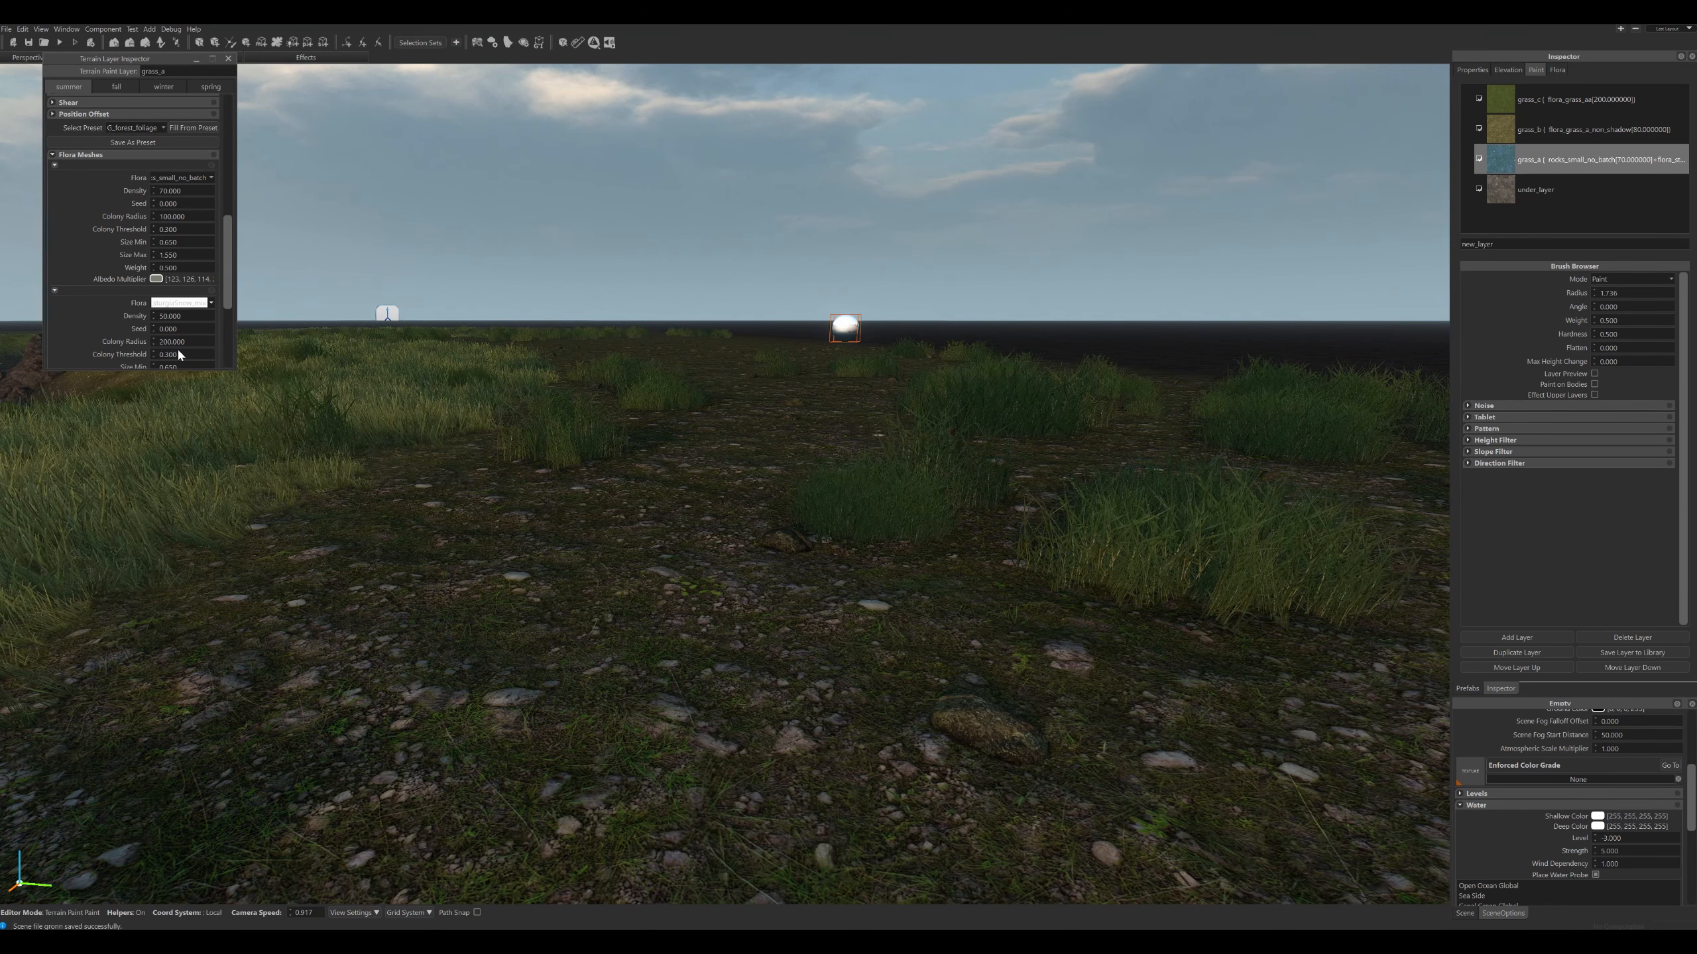
key(Down)
key(Down)
key(Down)
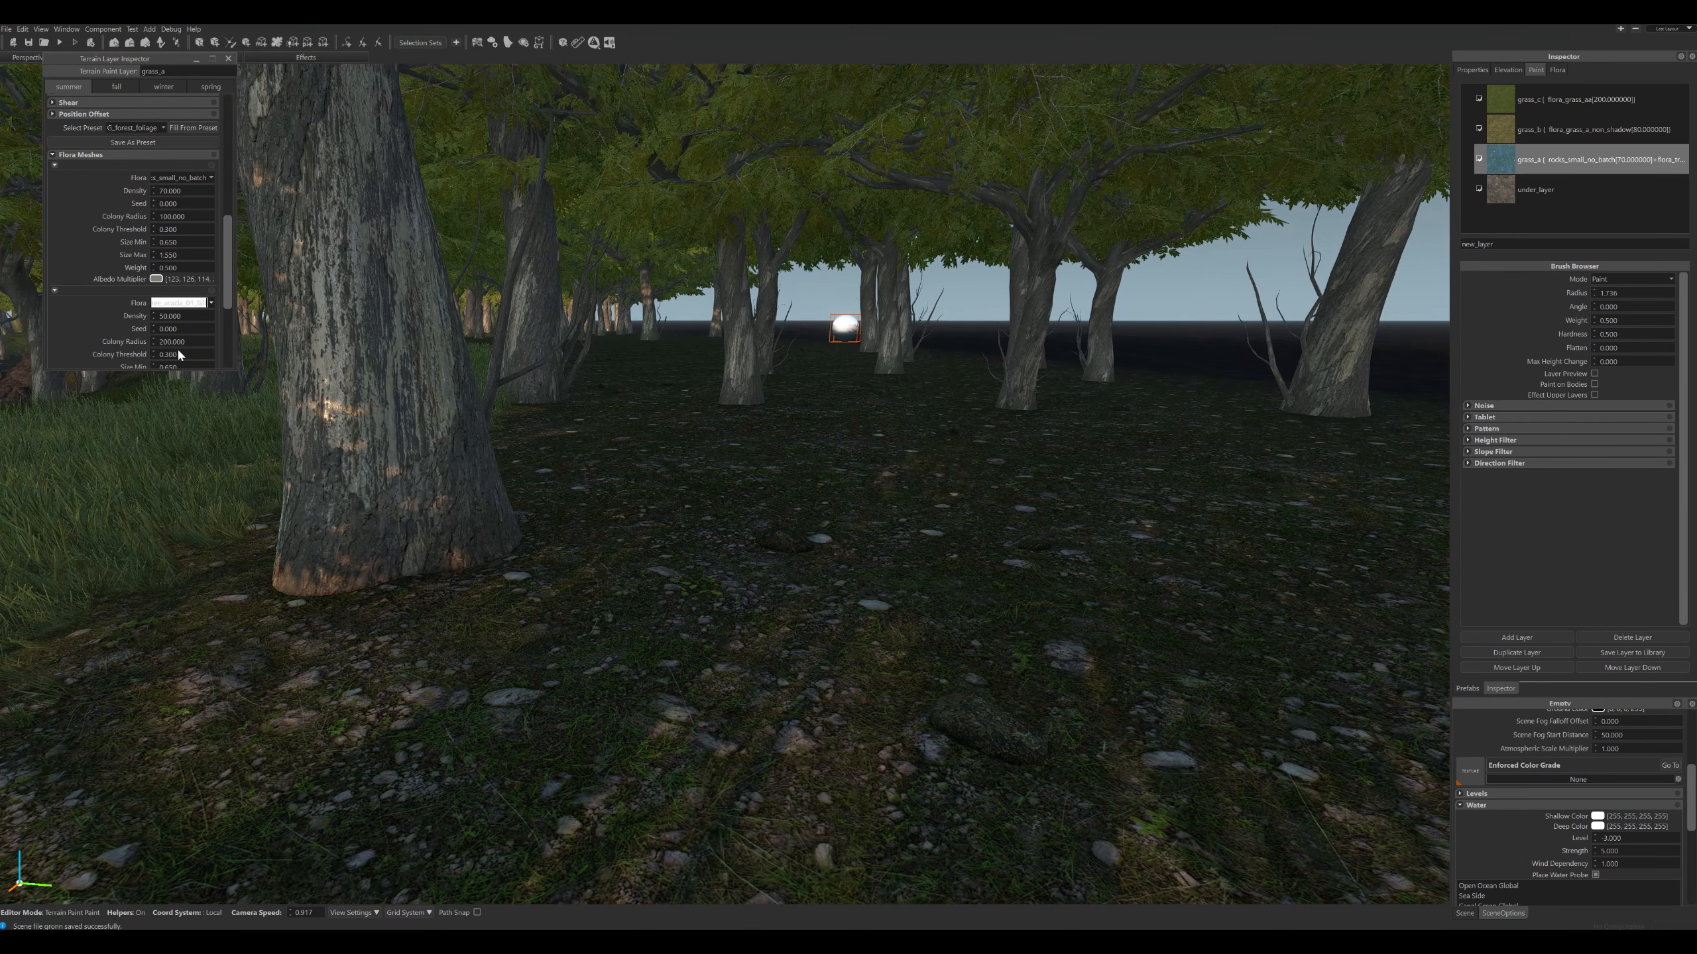
key(Down)
key(Down)
key(Down)
key(Down)
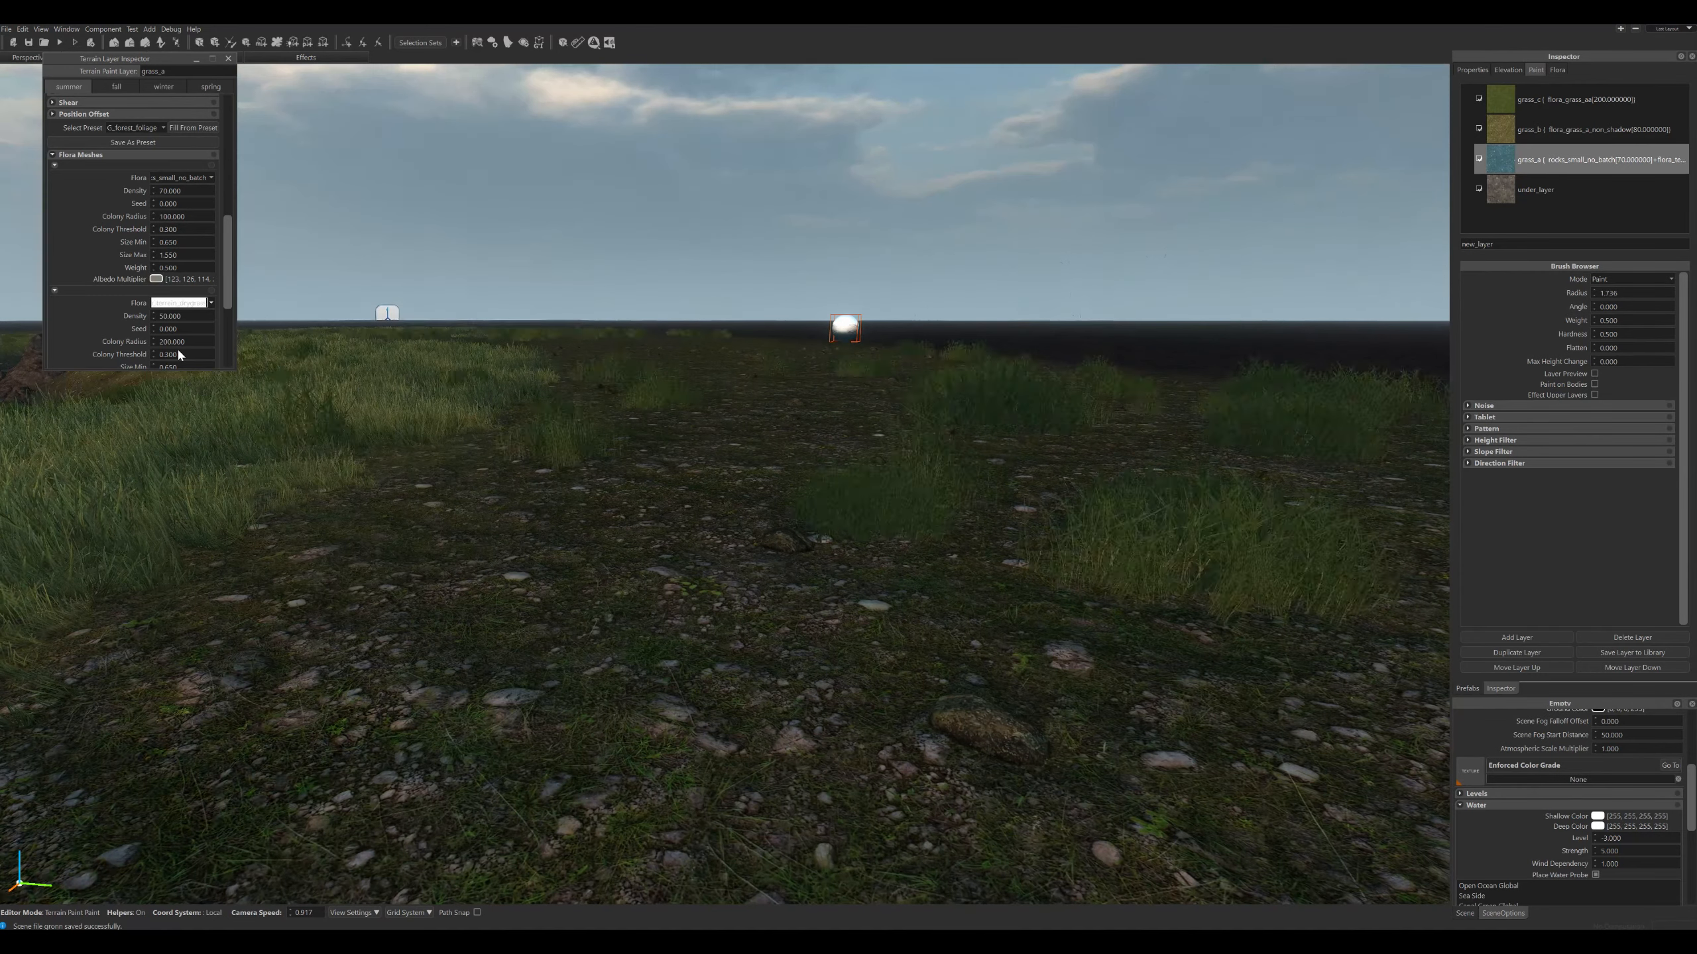
key(Down)
key(Down)
key(Down)
key(Down)
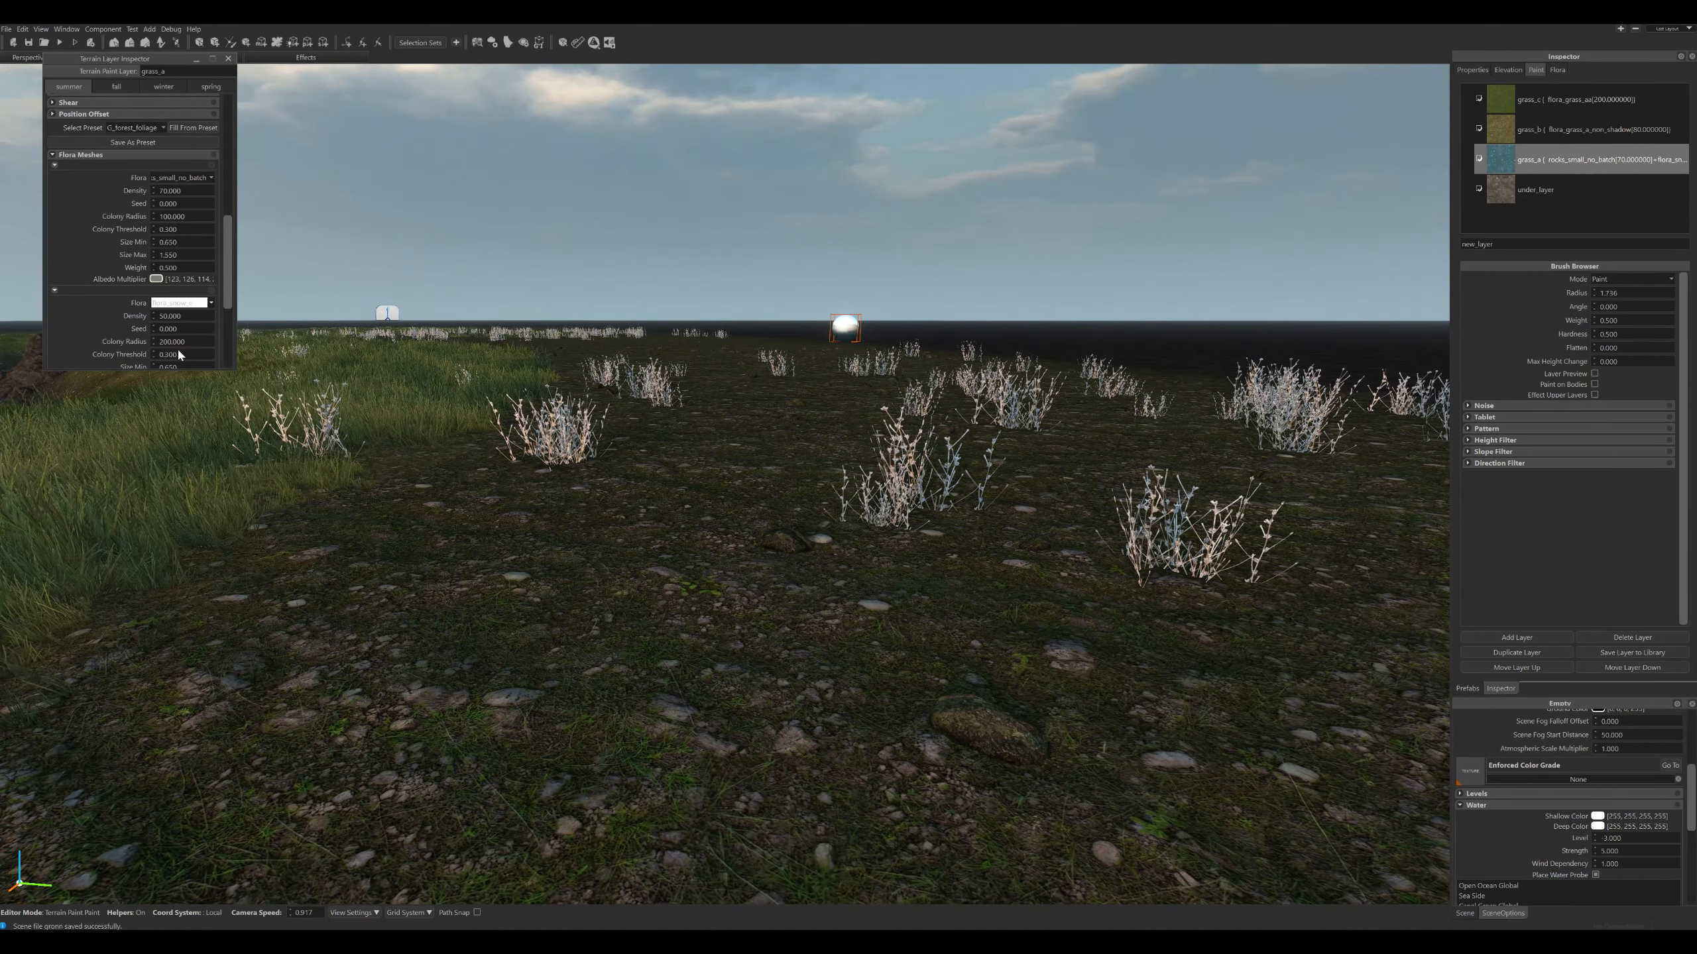
key(Down)
key(Down)
key(Down)
key(Down)
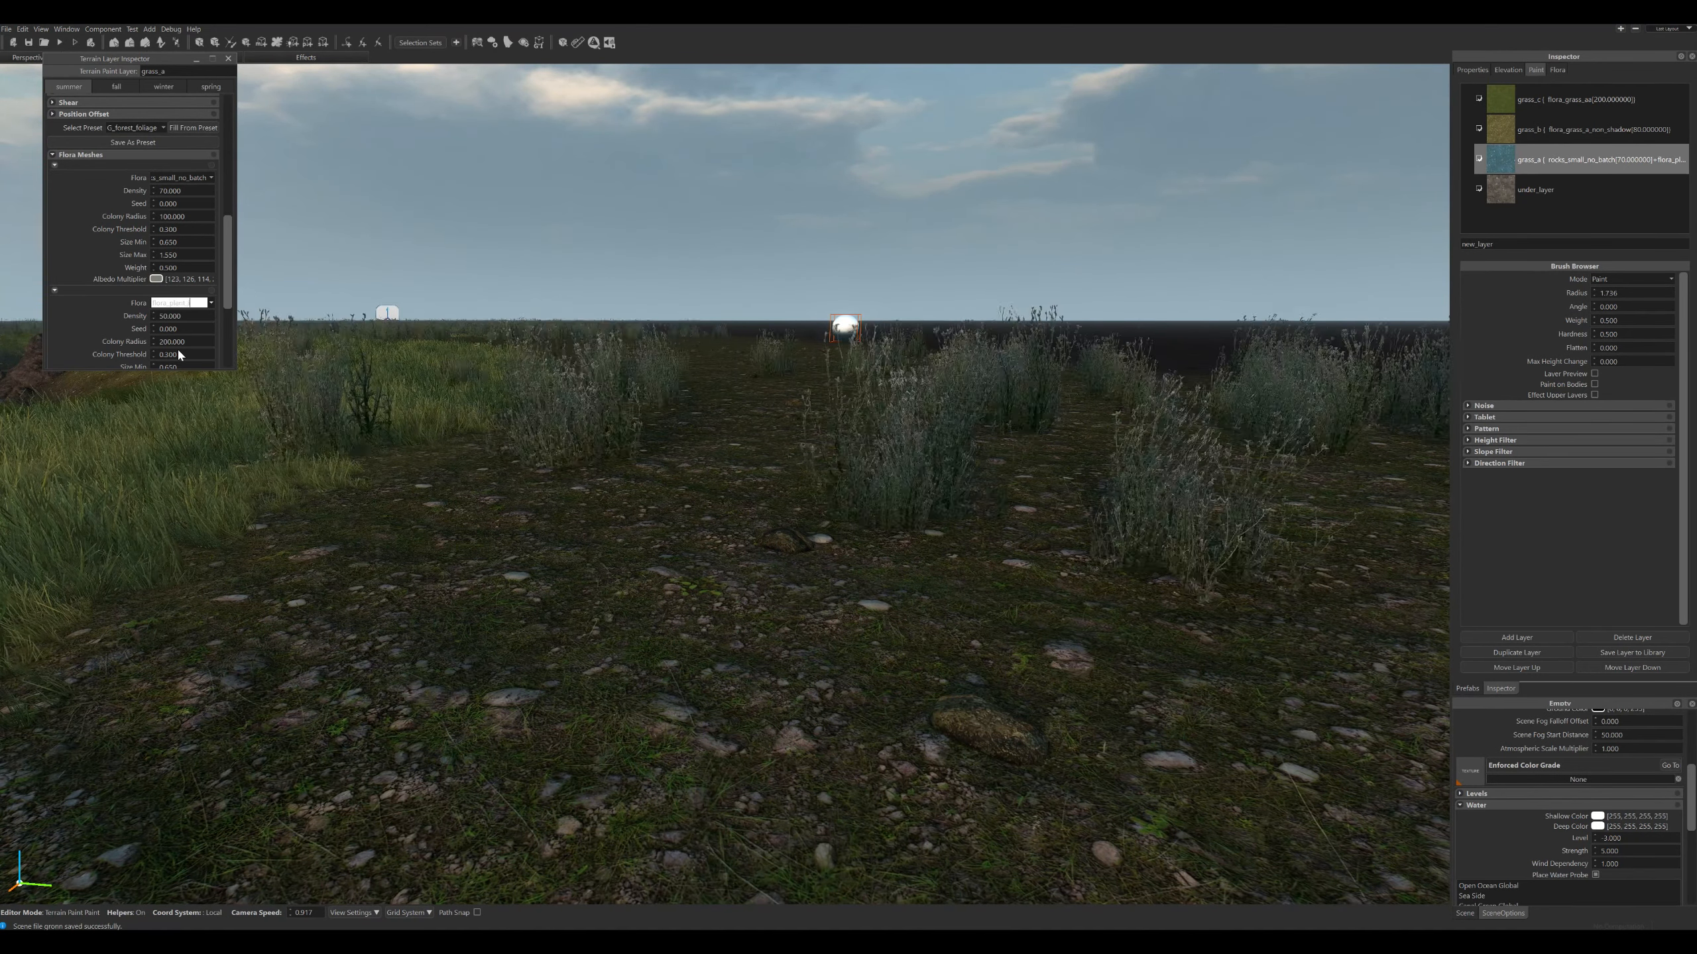
key(Down)
key(Down)
key(Down)
key(Down)
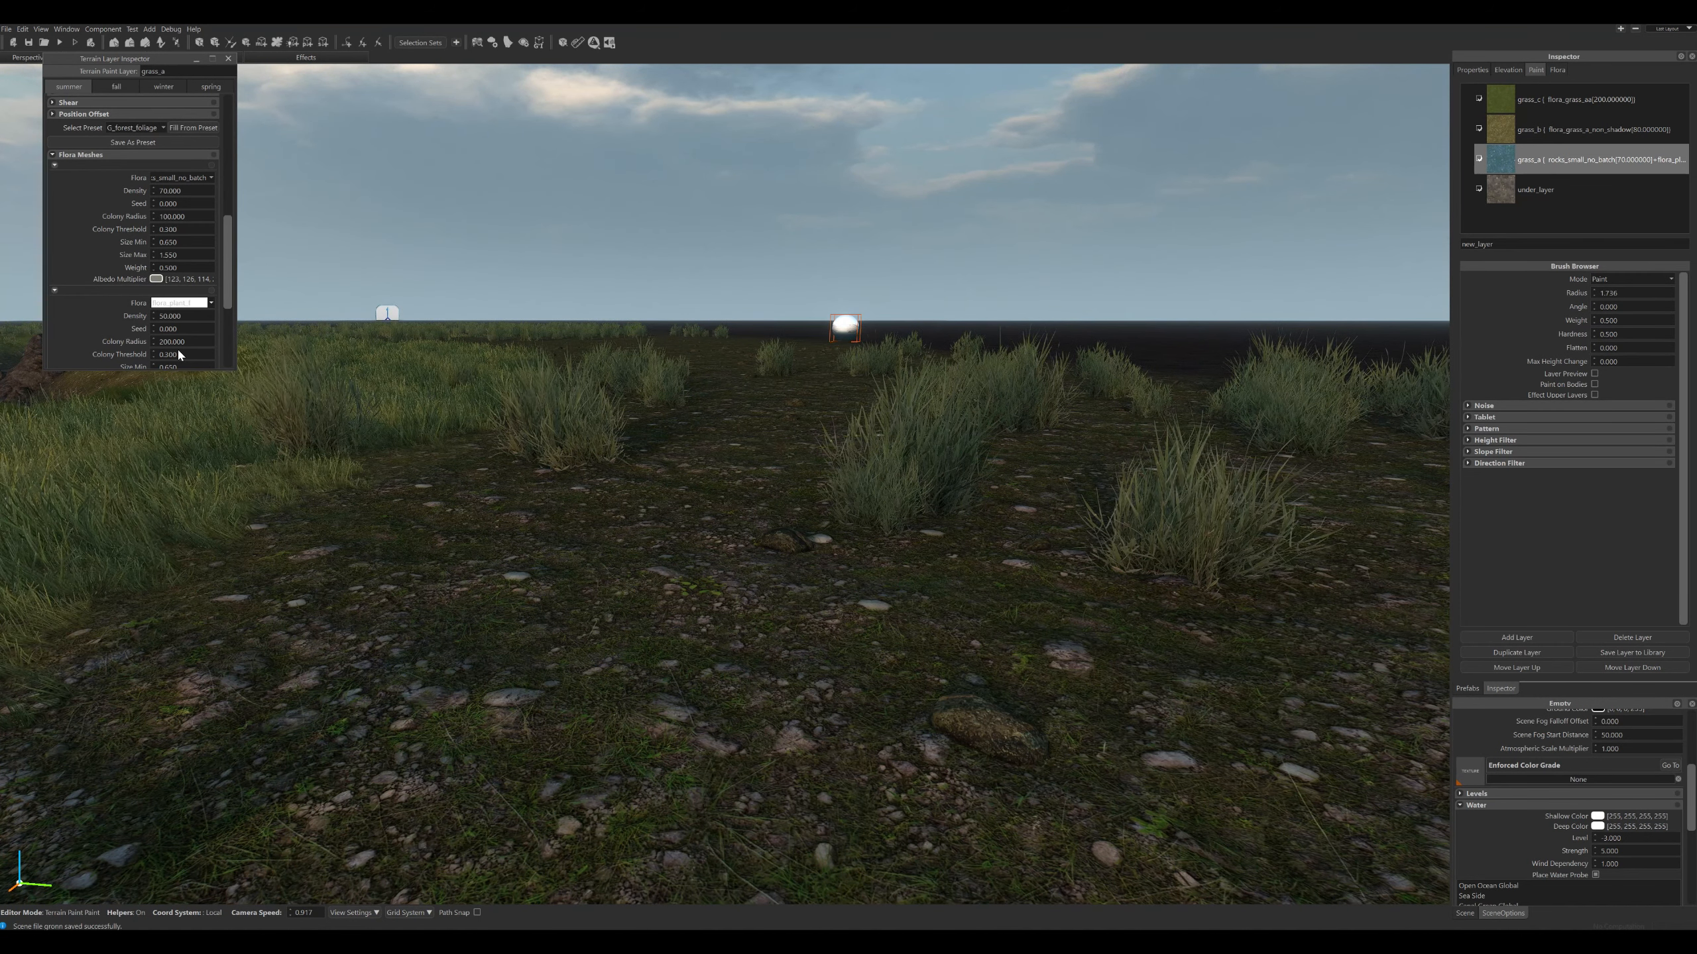
key(Down)
key(Down)
key(Down)
key(Down)
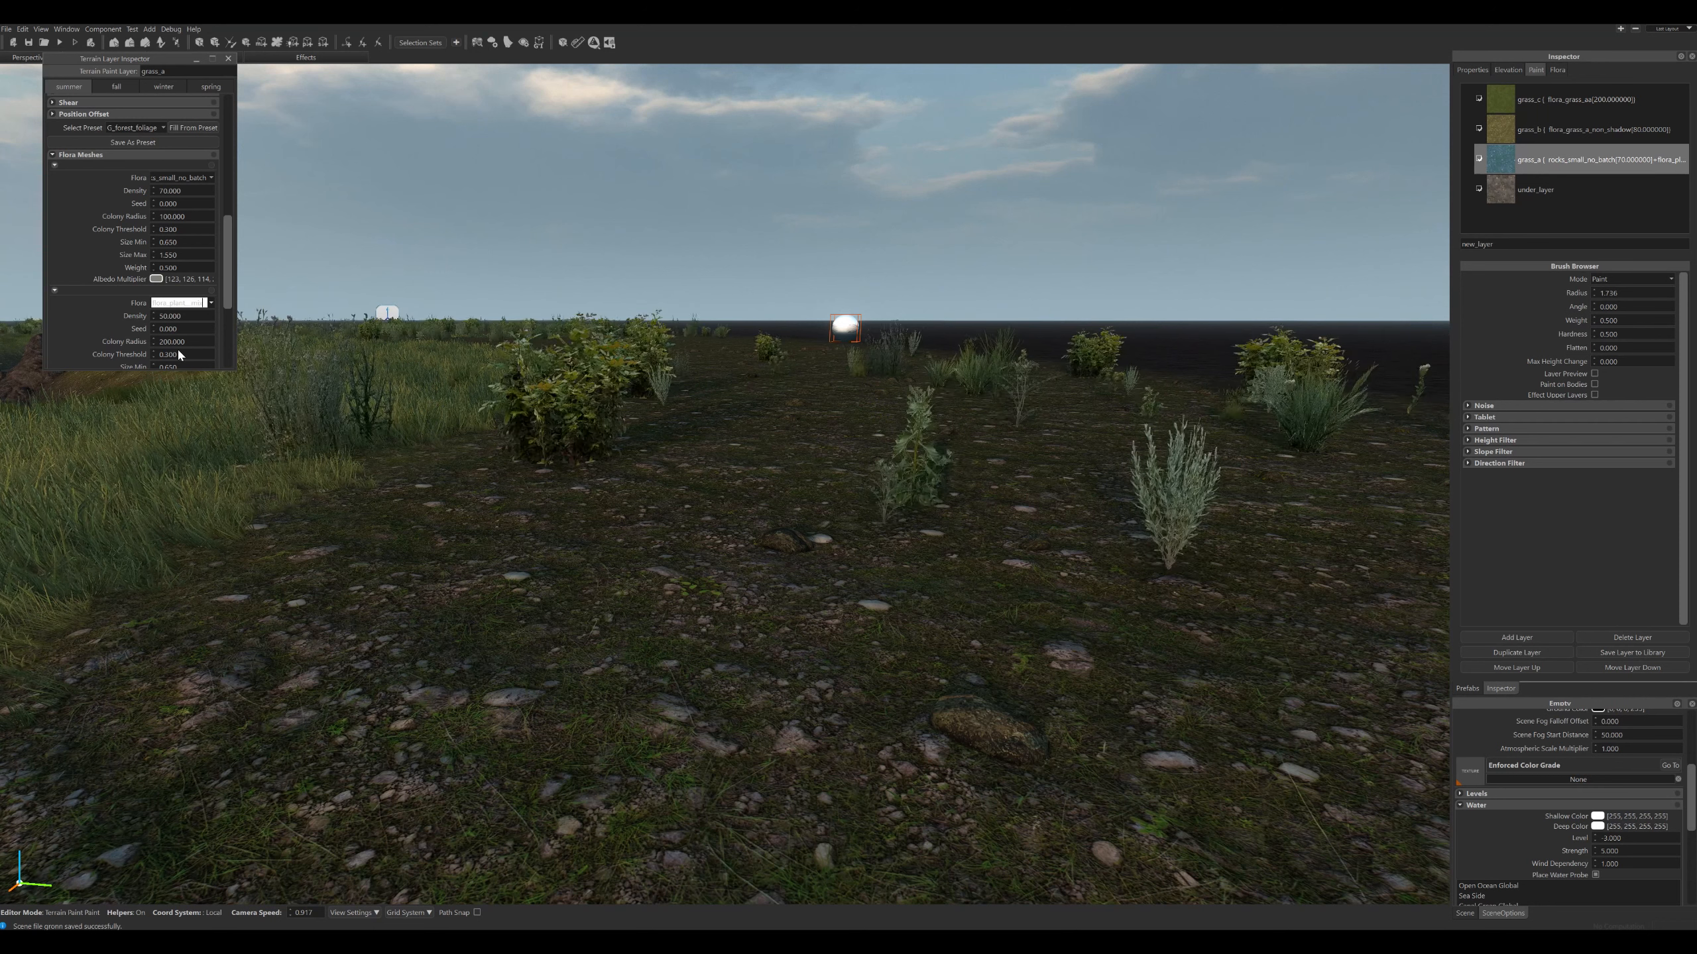
key(Down)
key(Down)
key(Down)
key(Down)
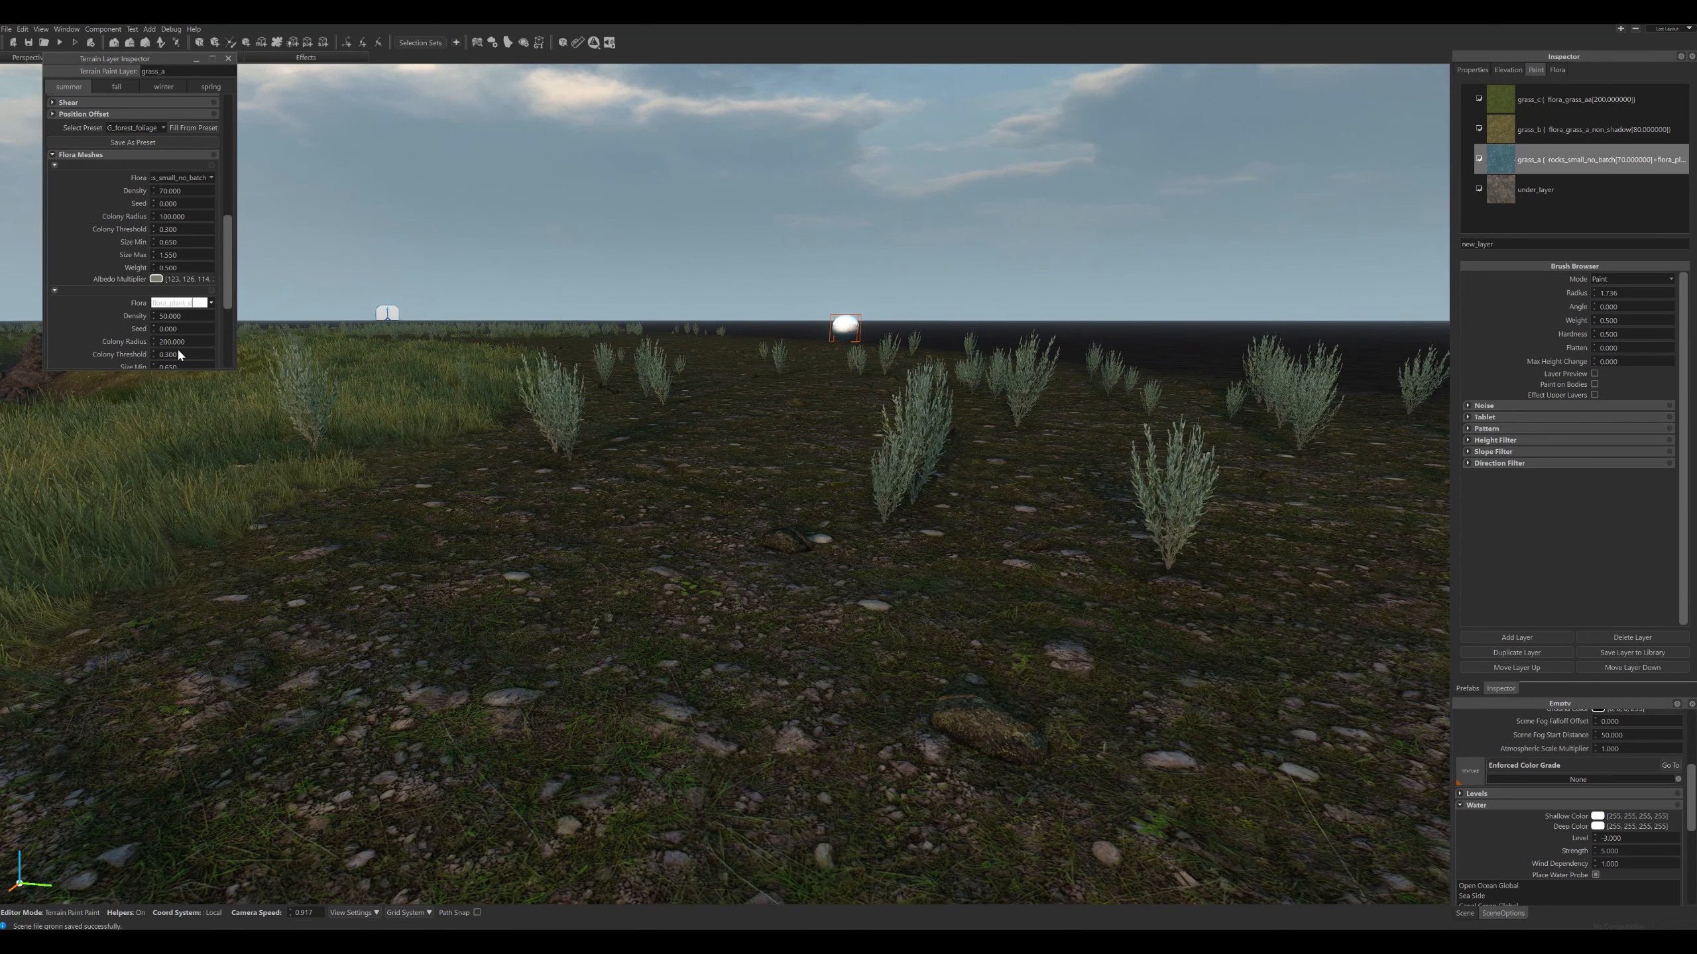
key(Down)
key(Down)
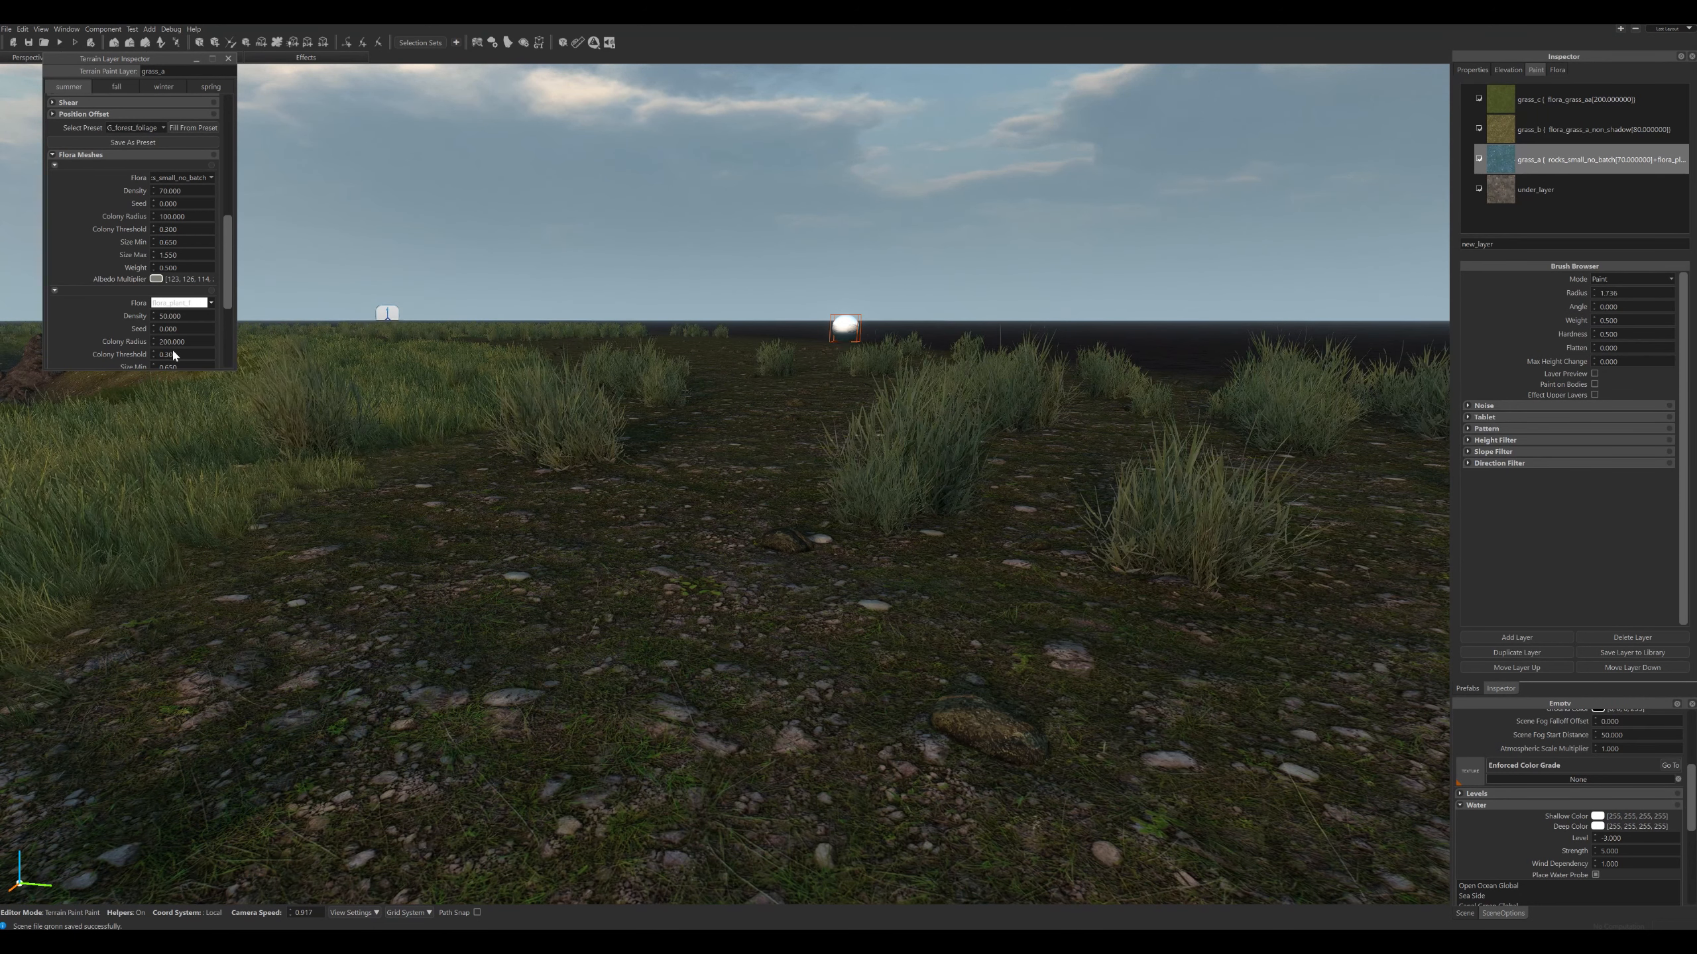
Reduce the tufted plant's maximum size and darken its albedo multiplier to a light grey of about 200.
scroll(177, 344, down, 1)
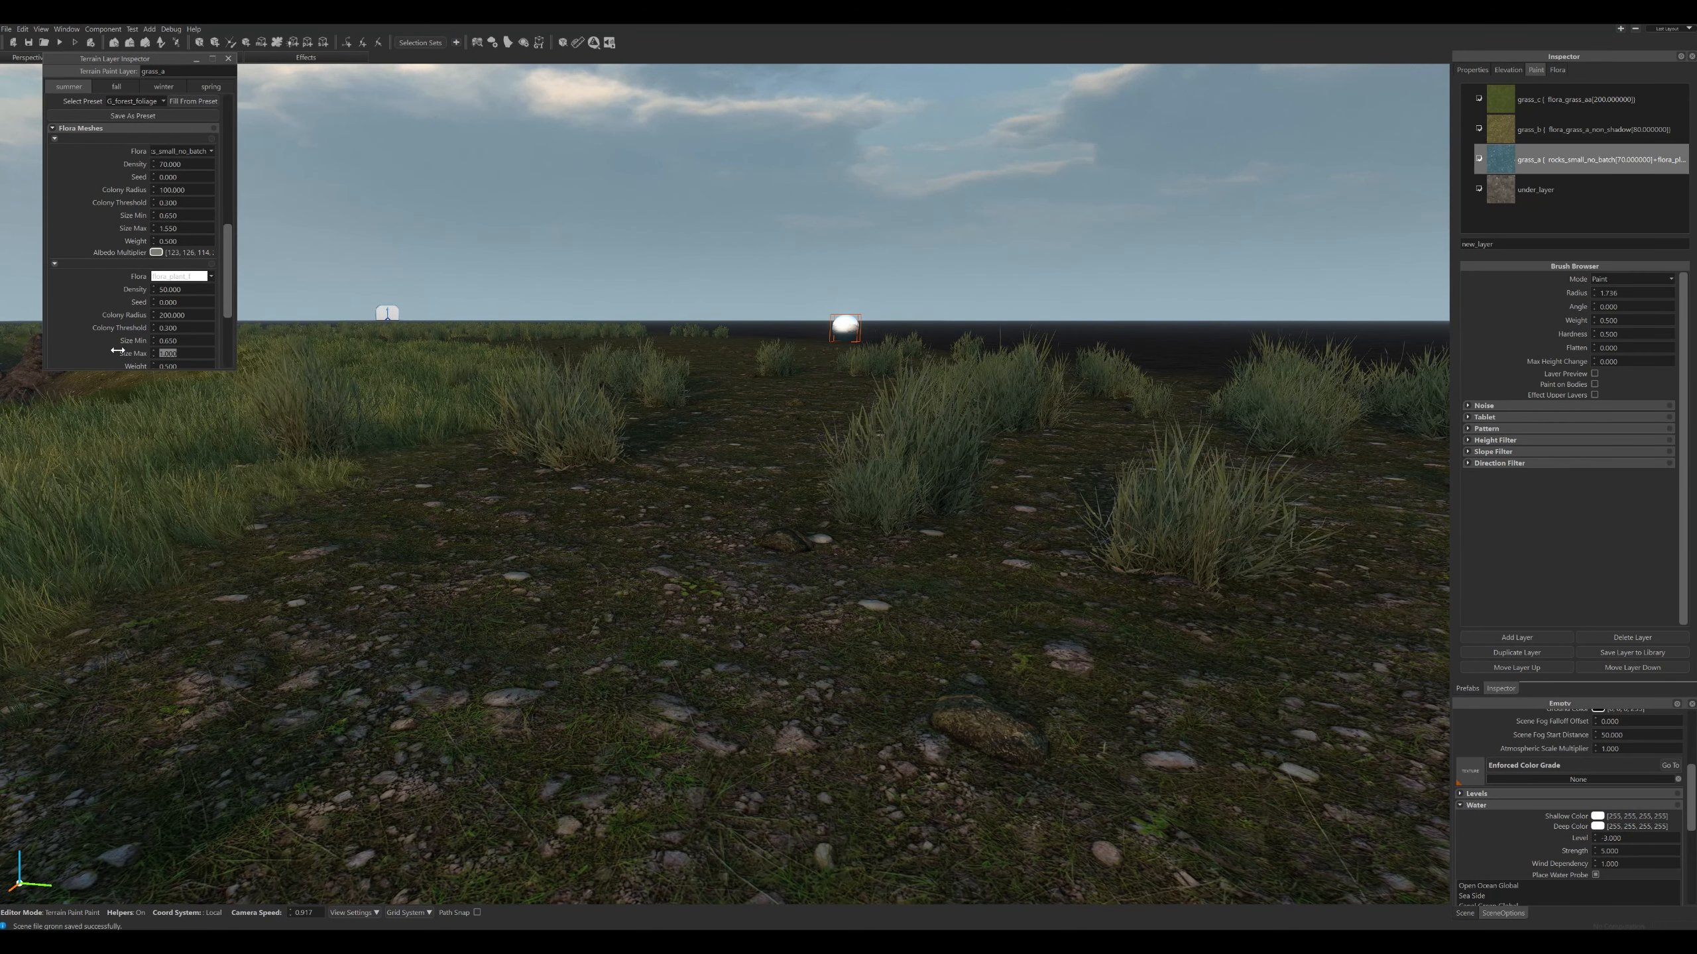
scroll(194, 323, down, 2)
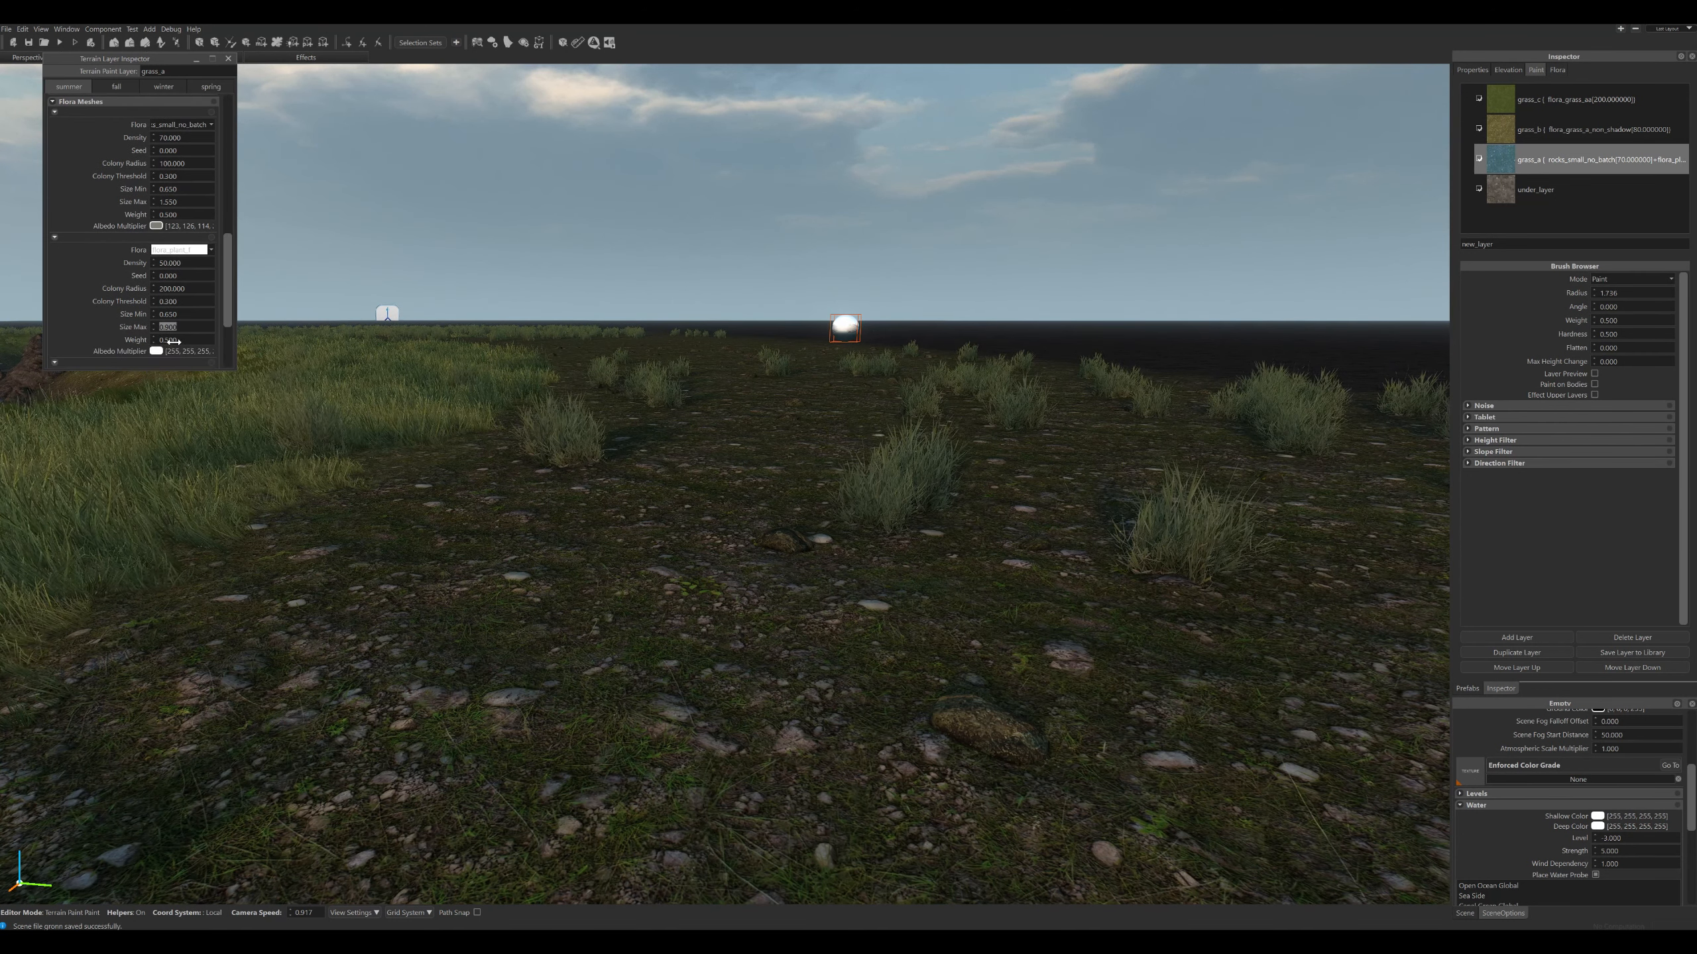
click(155, 350)
drag(228, 123, 221, 93)
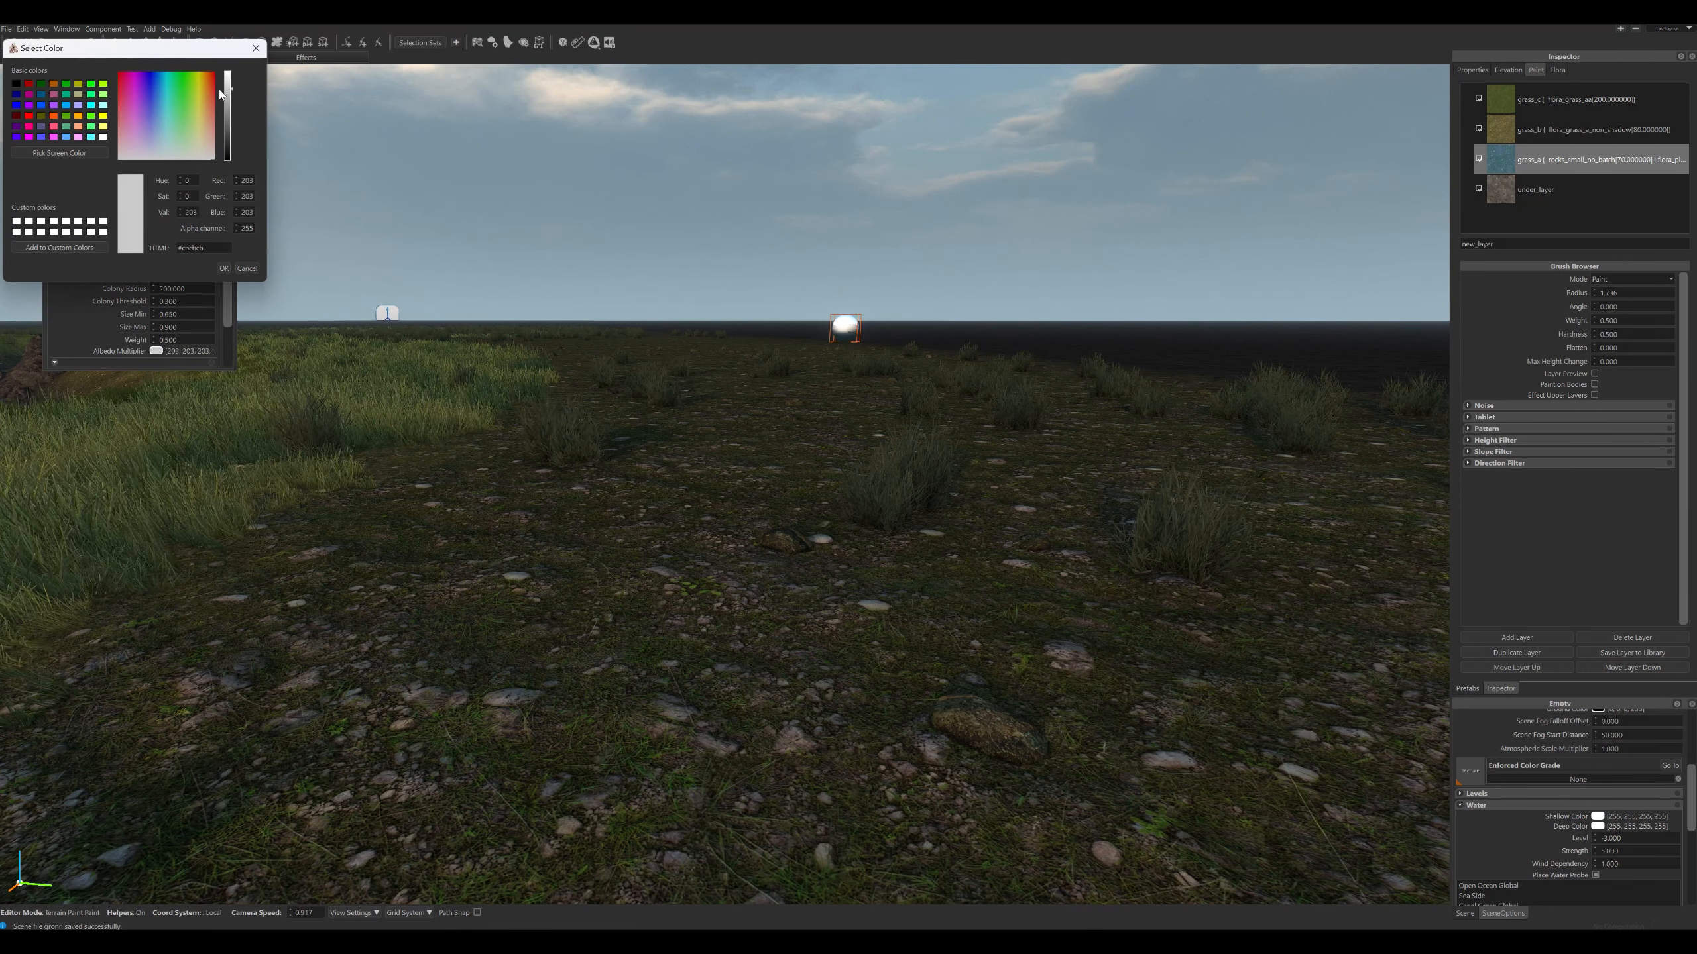
click(224, 269)
Set the tufted plant's colony radius to 100 and density to 70, and inspect its coverage along the river.
text(1)
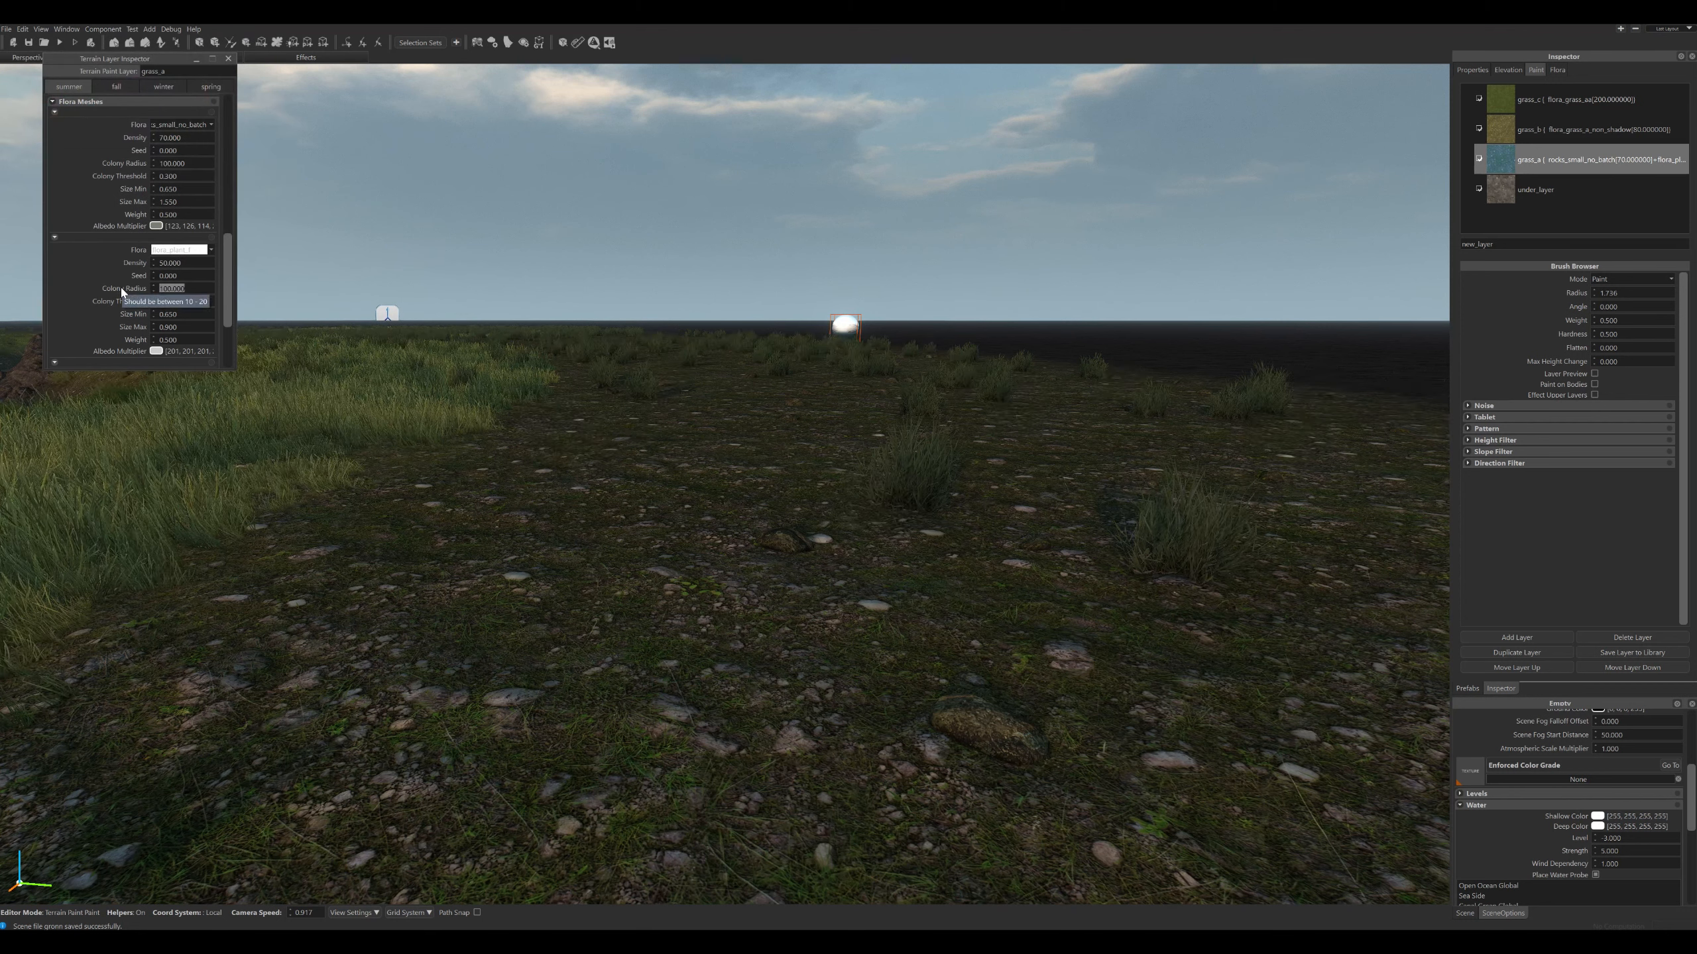
drag(191, 261, 120, 259)
text(70)
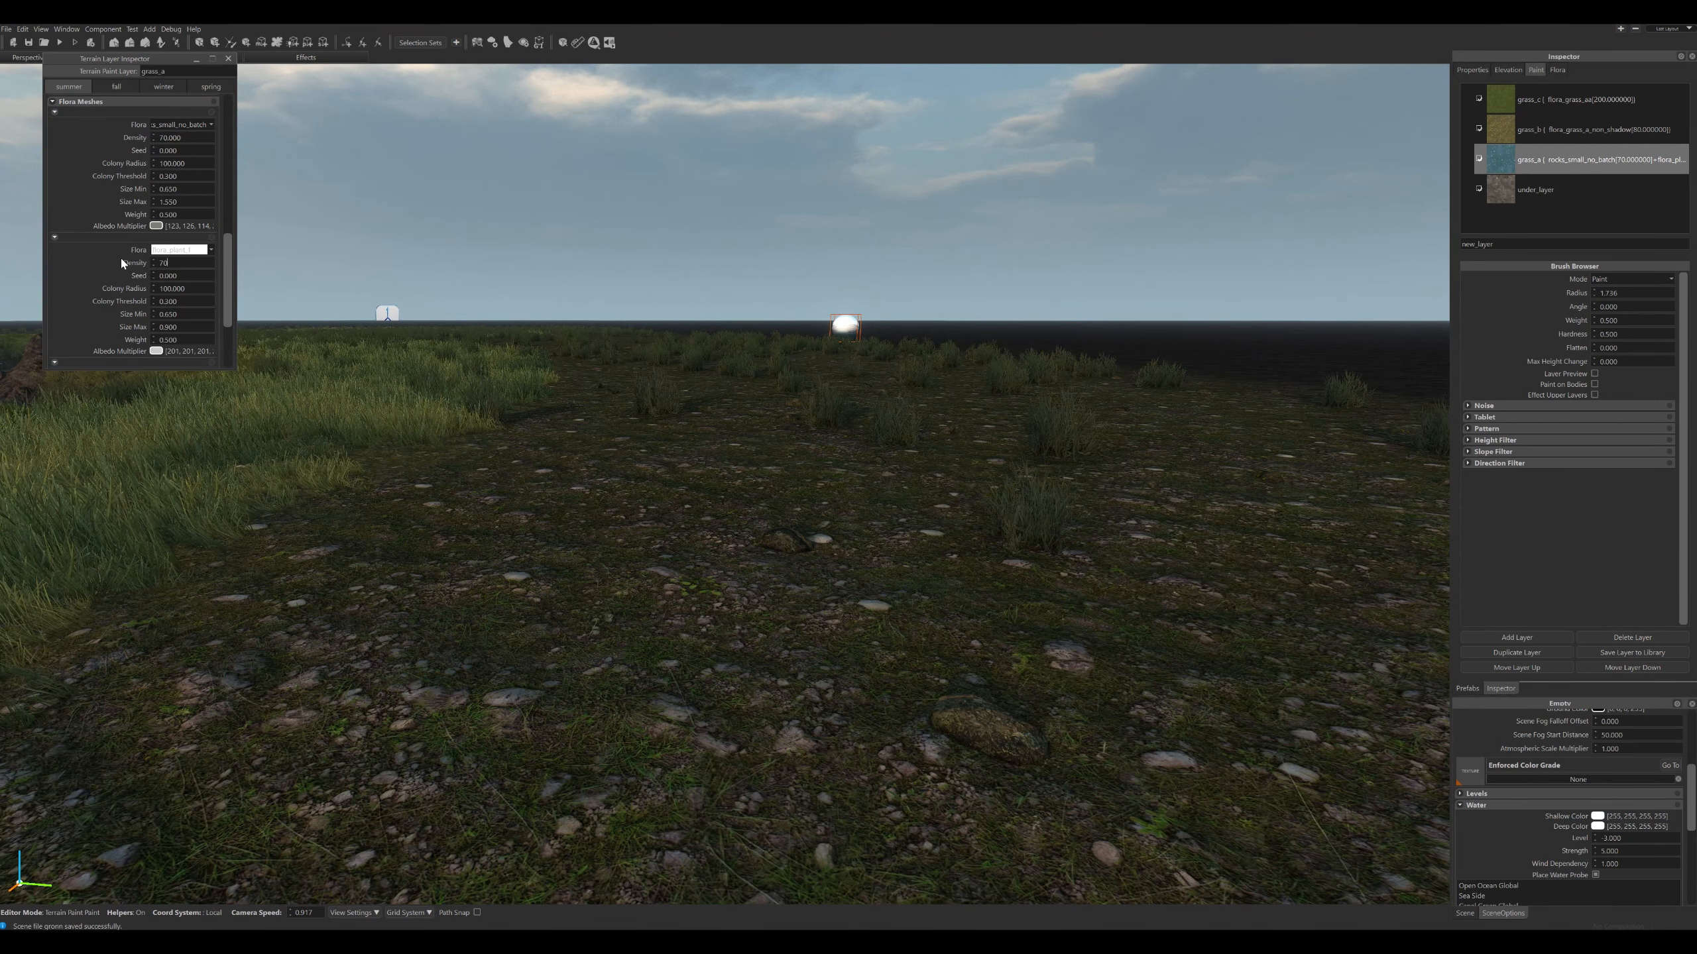
key(Return)
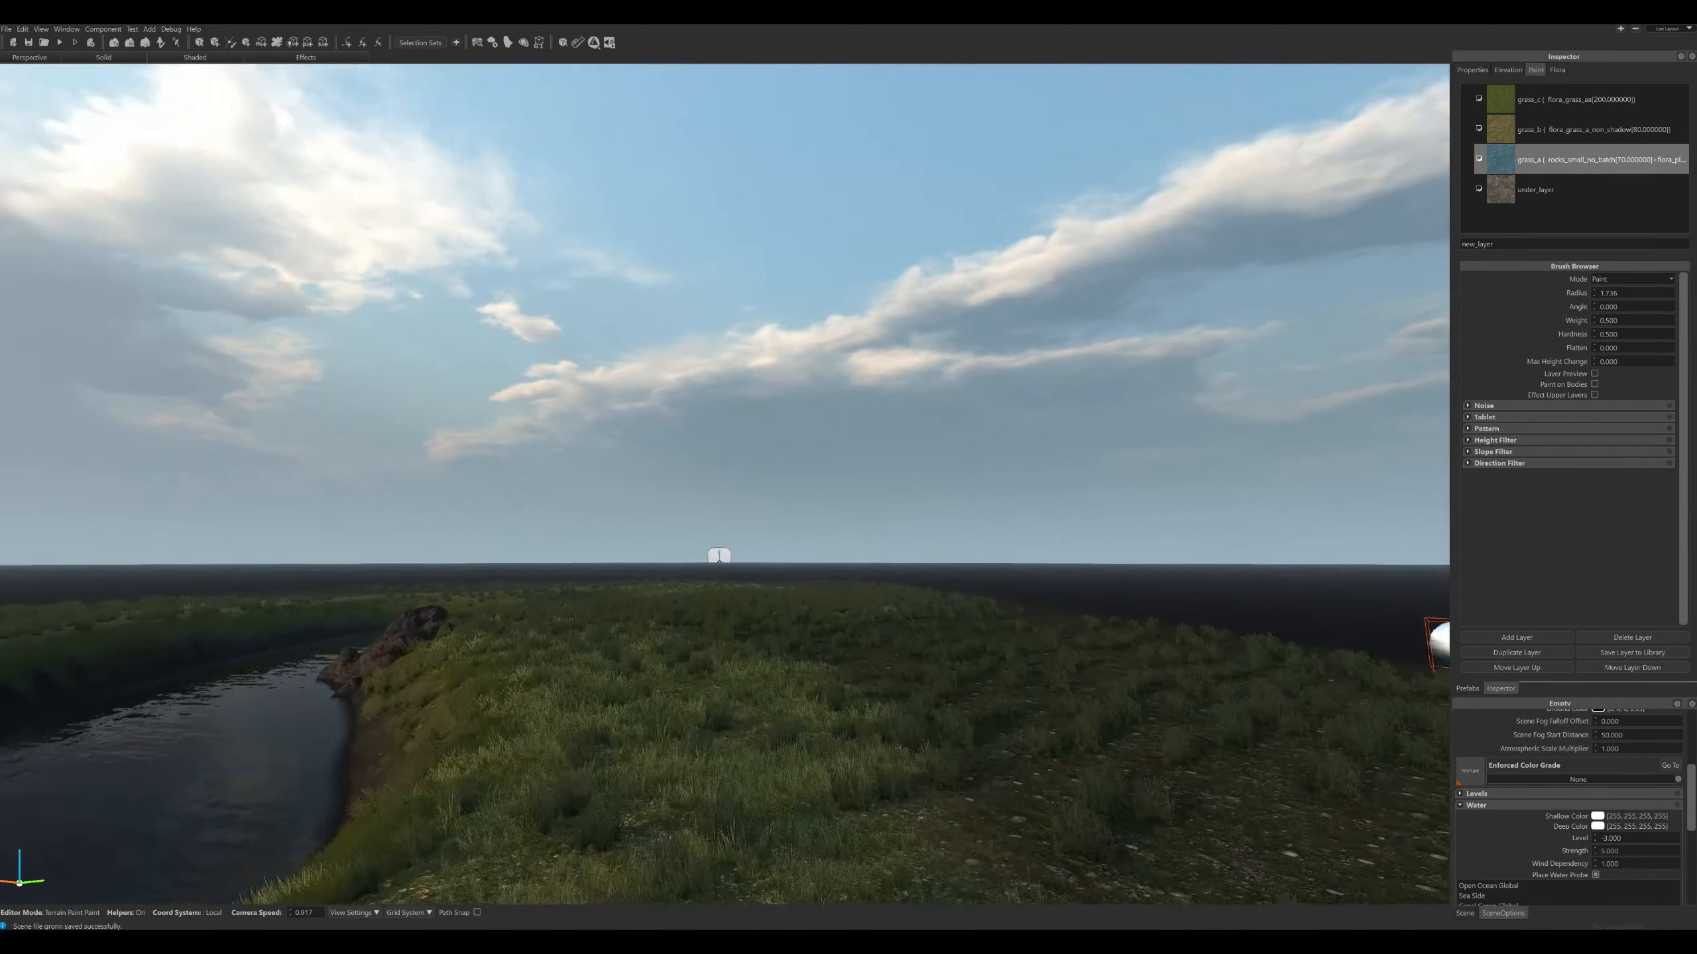
key(w)
right_drag(478, 503, 972, 428)
key(w)
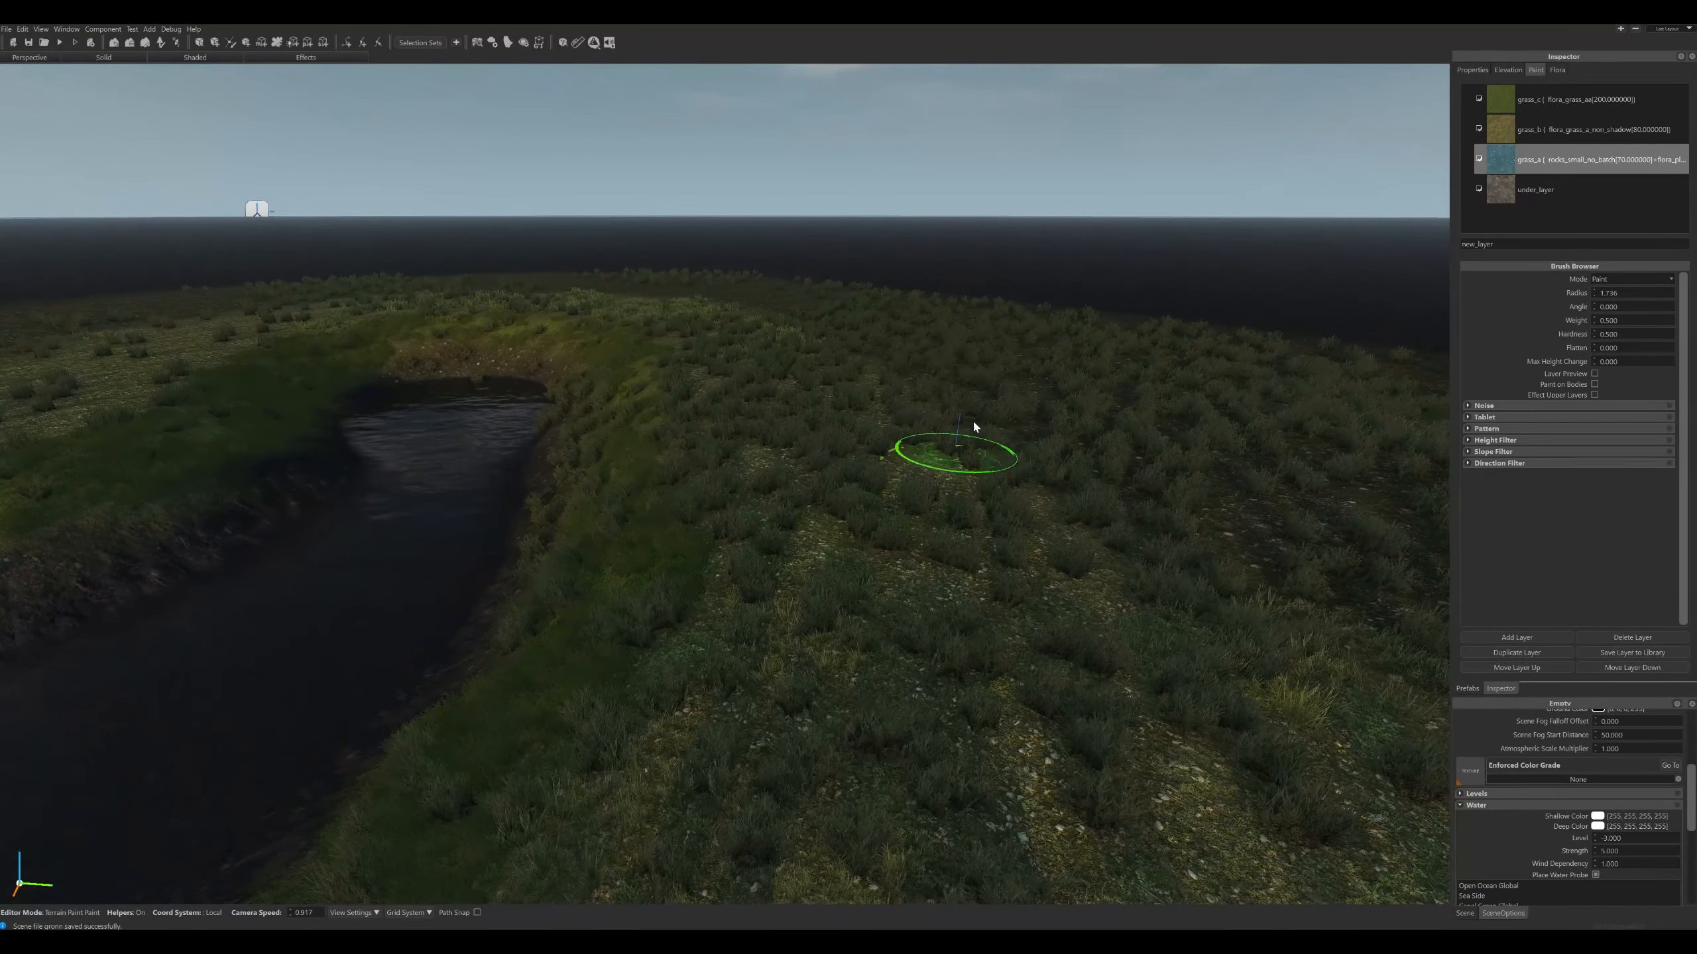
key(s)
key(d)
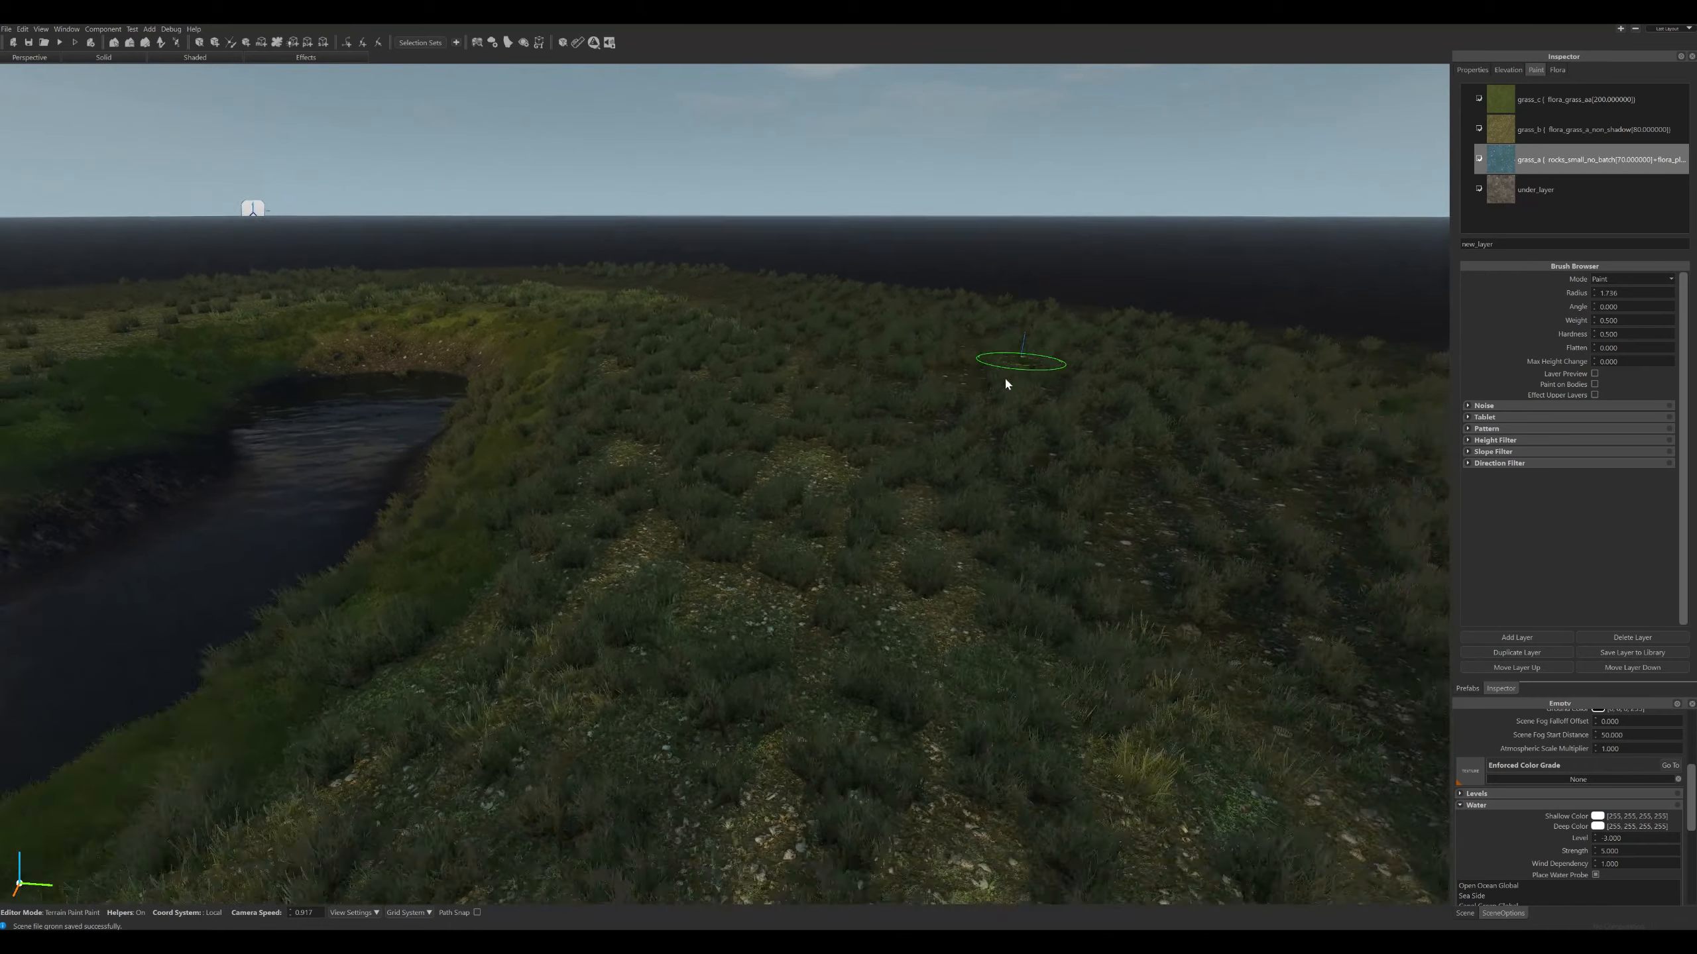
Erase the grass_a layer with a larger brush along the near bank and around the end of the river.
key(a)
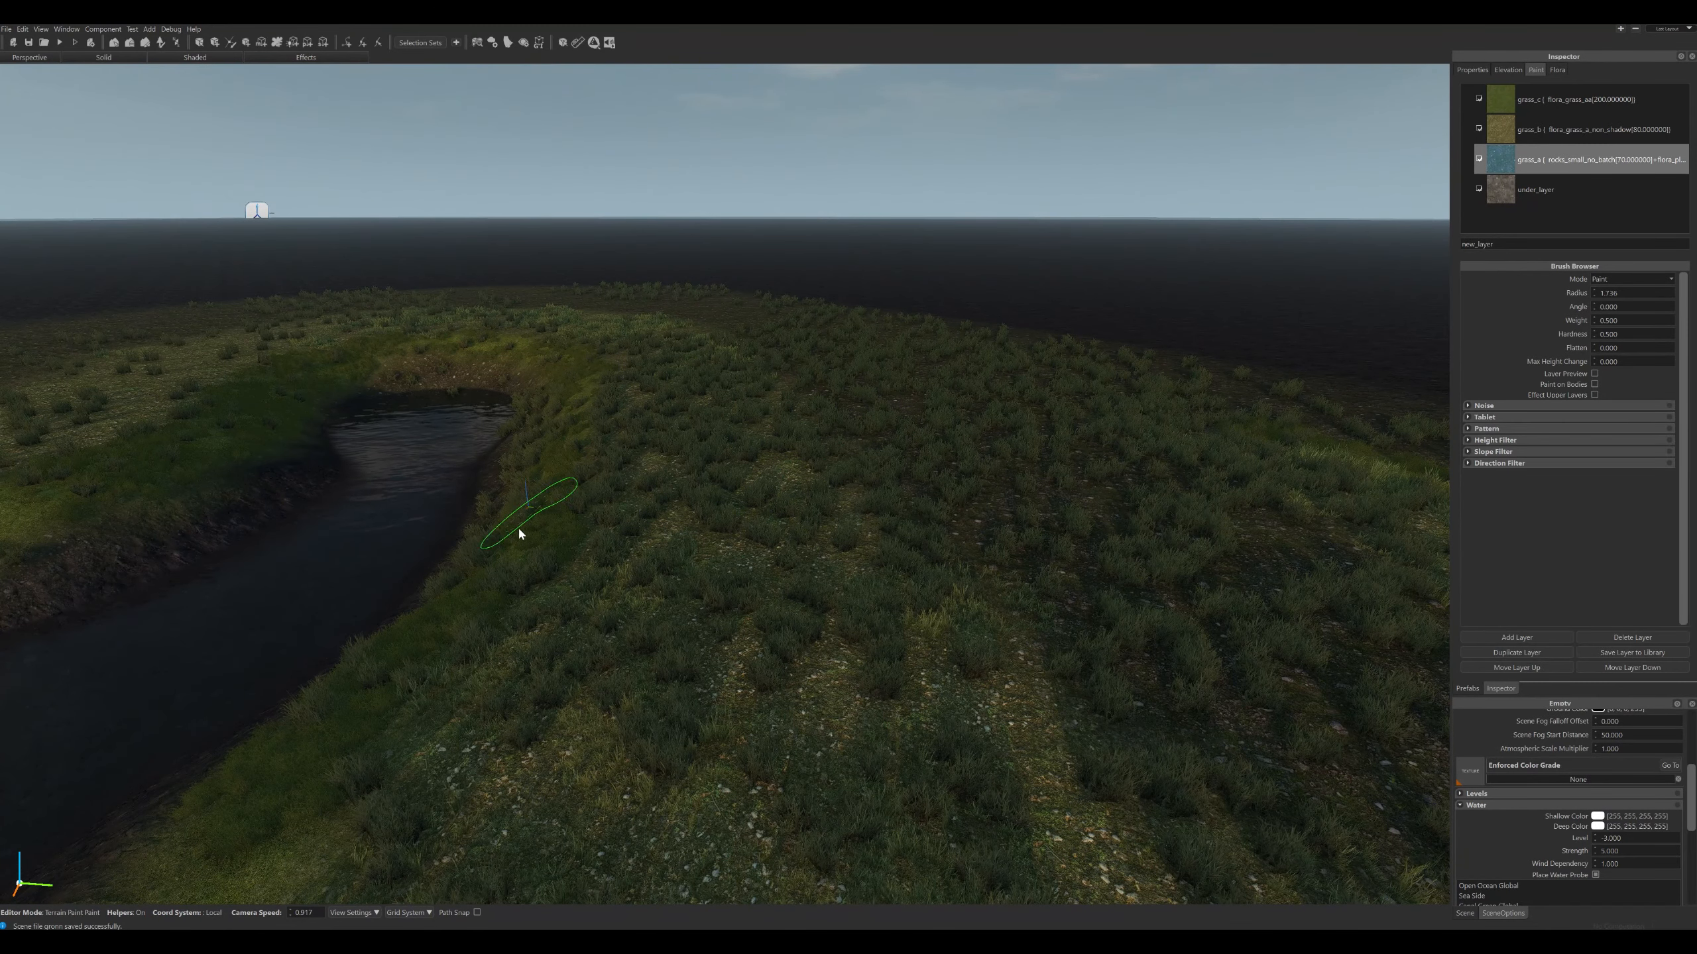
key(a)
mouse_move(587, 554)
right_down()
mouse_move(700, 522)
mouse_move(699, 485)
right_up()
key(w)
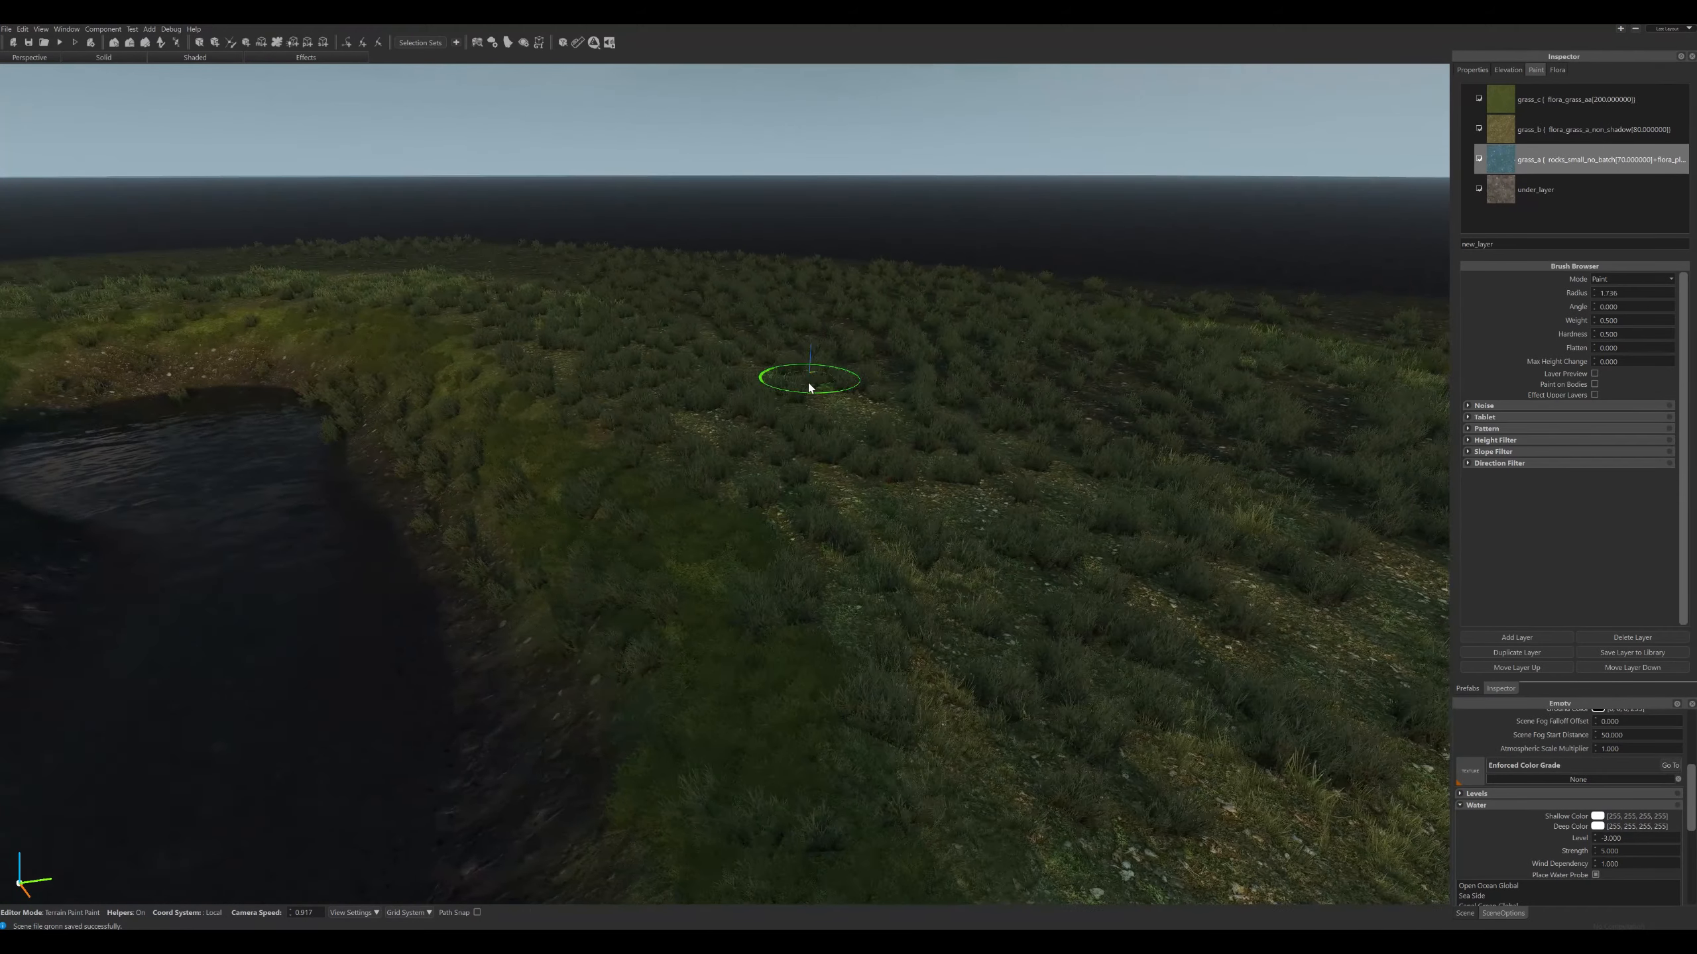
key(a)
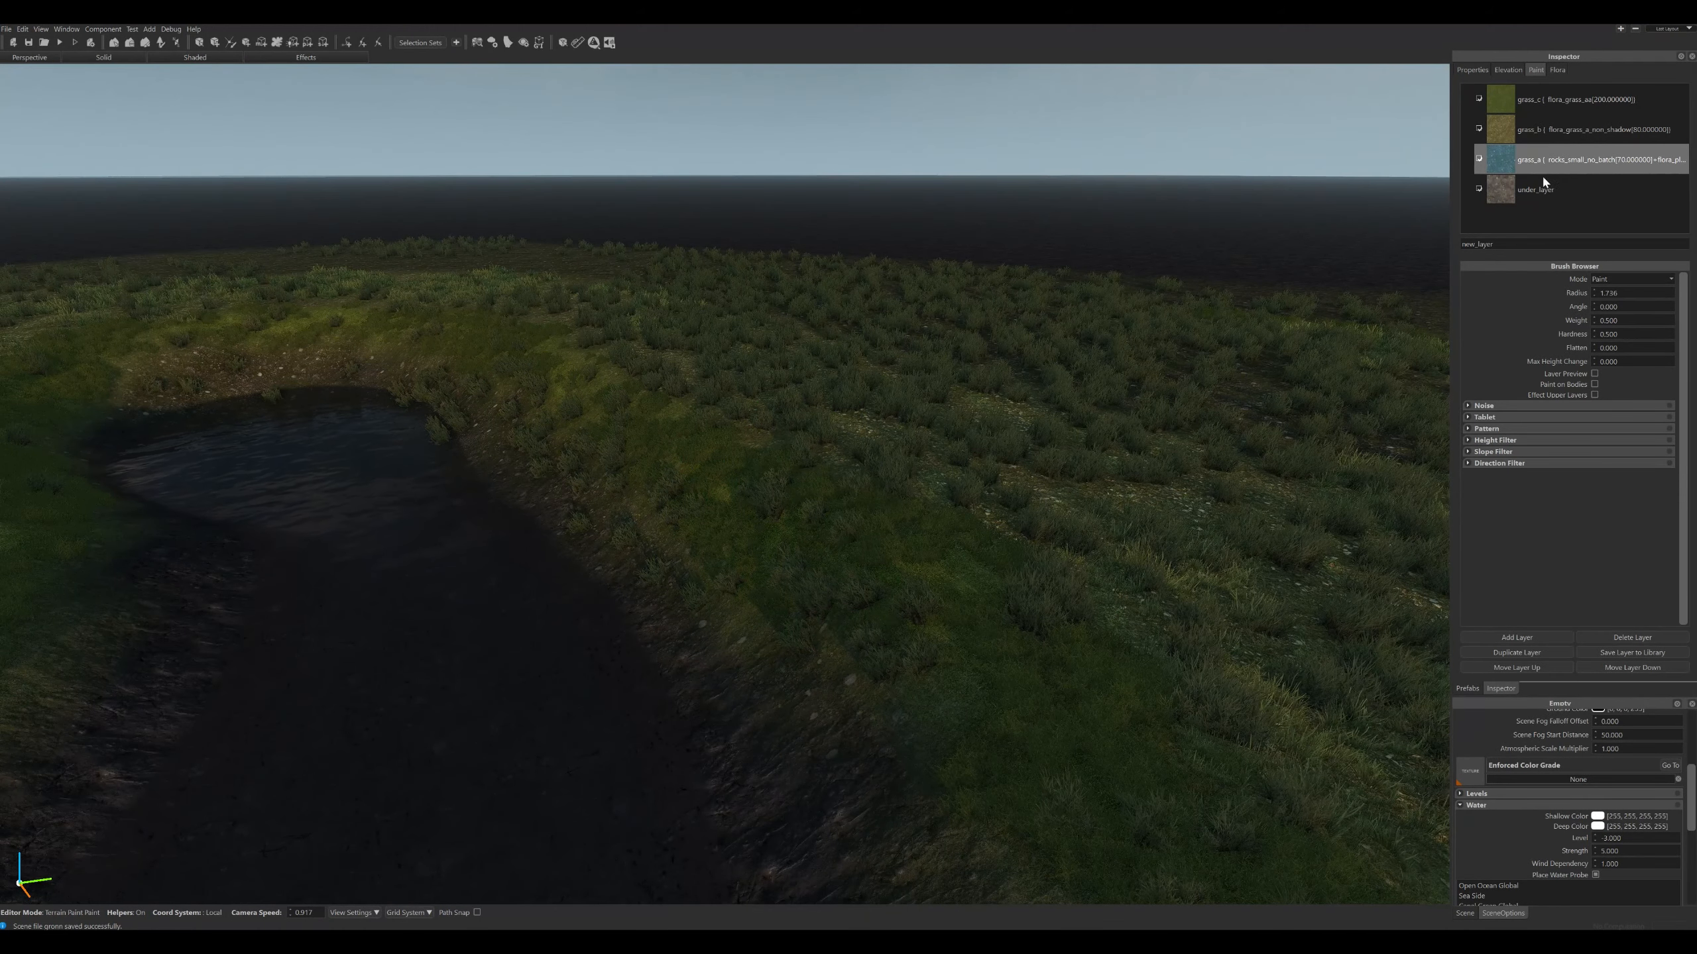
click(1615, 298)
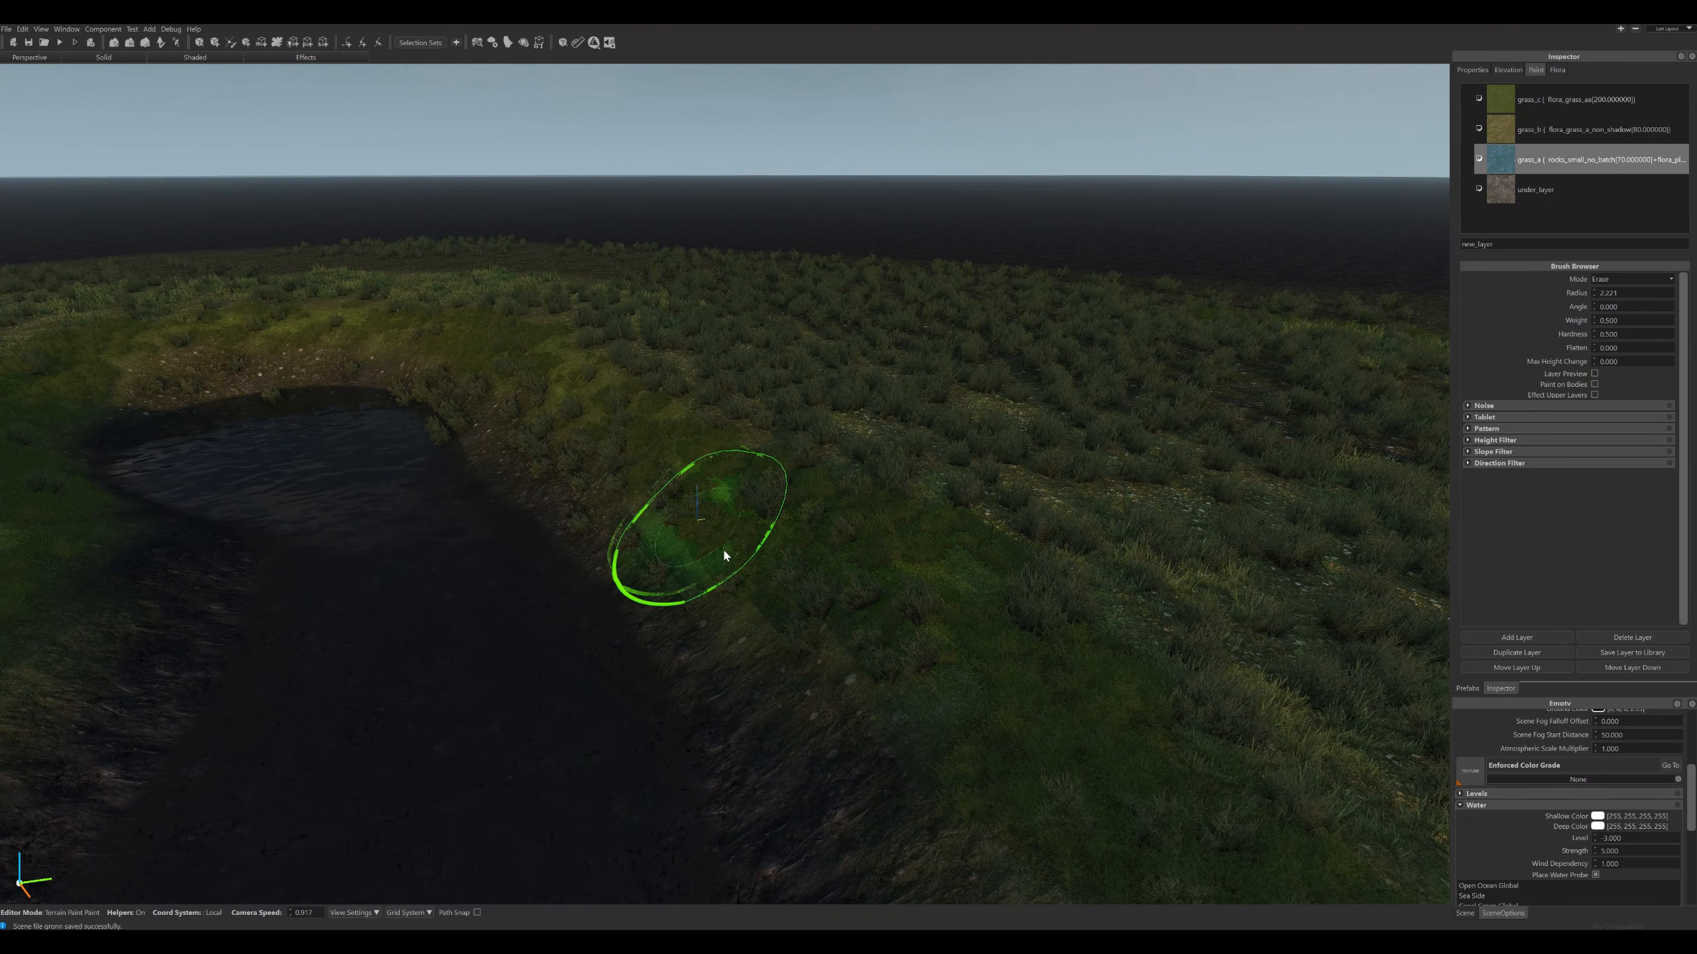
mouse_move(725, 555)
mouse_down()
mouse_move(511, 379)
mouse_move(579, 447)
mouse_move(498, 438)
mouse_move(322, 351)
mouse_move(390, 377)
mouse_move(225, 357)
mouse_move(111, 405)
mouse_up()
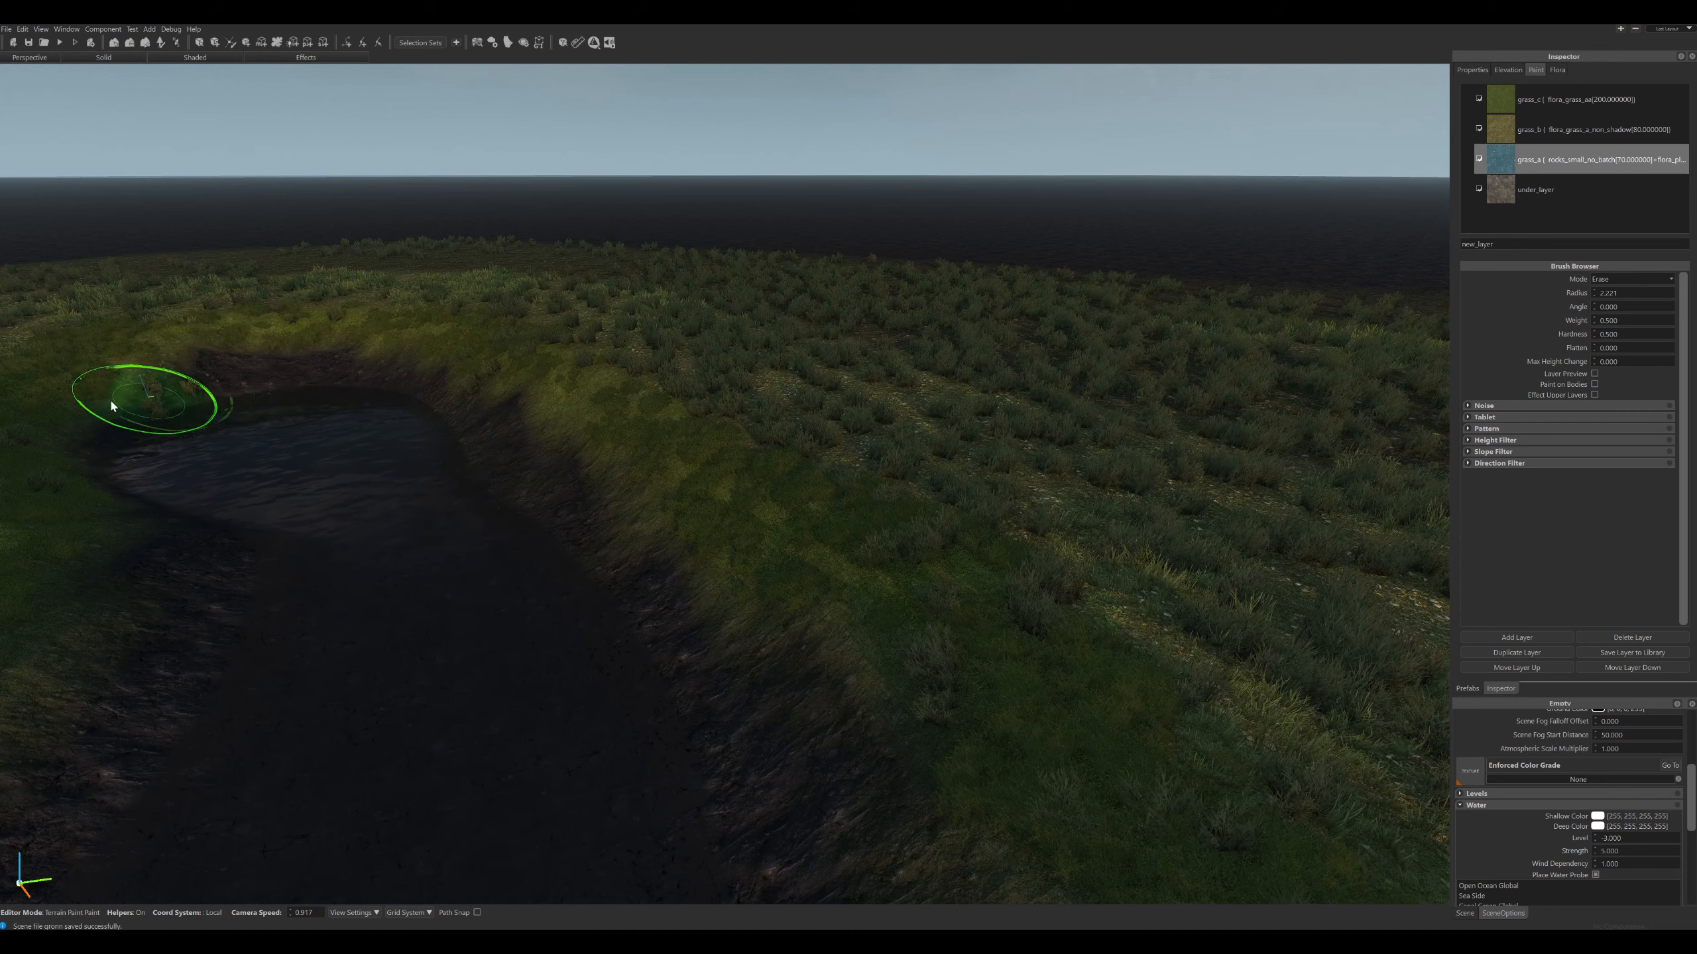
Erase the grass_a tufted plants from the grassy edge of the opposite riverbank.
mouse_move(149, 404)
right_down()
mouse_move(344, 368)
mouse_move(497, 279)
mouse_move(659, 231)
right_up()
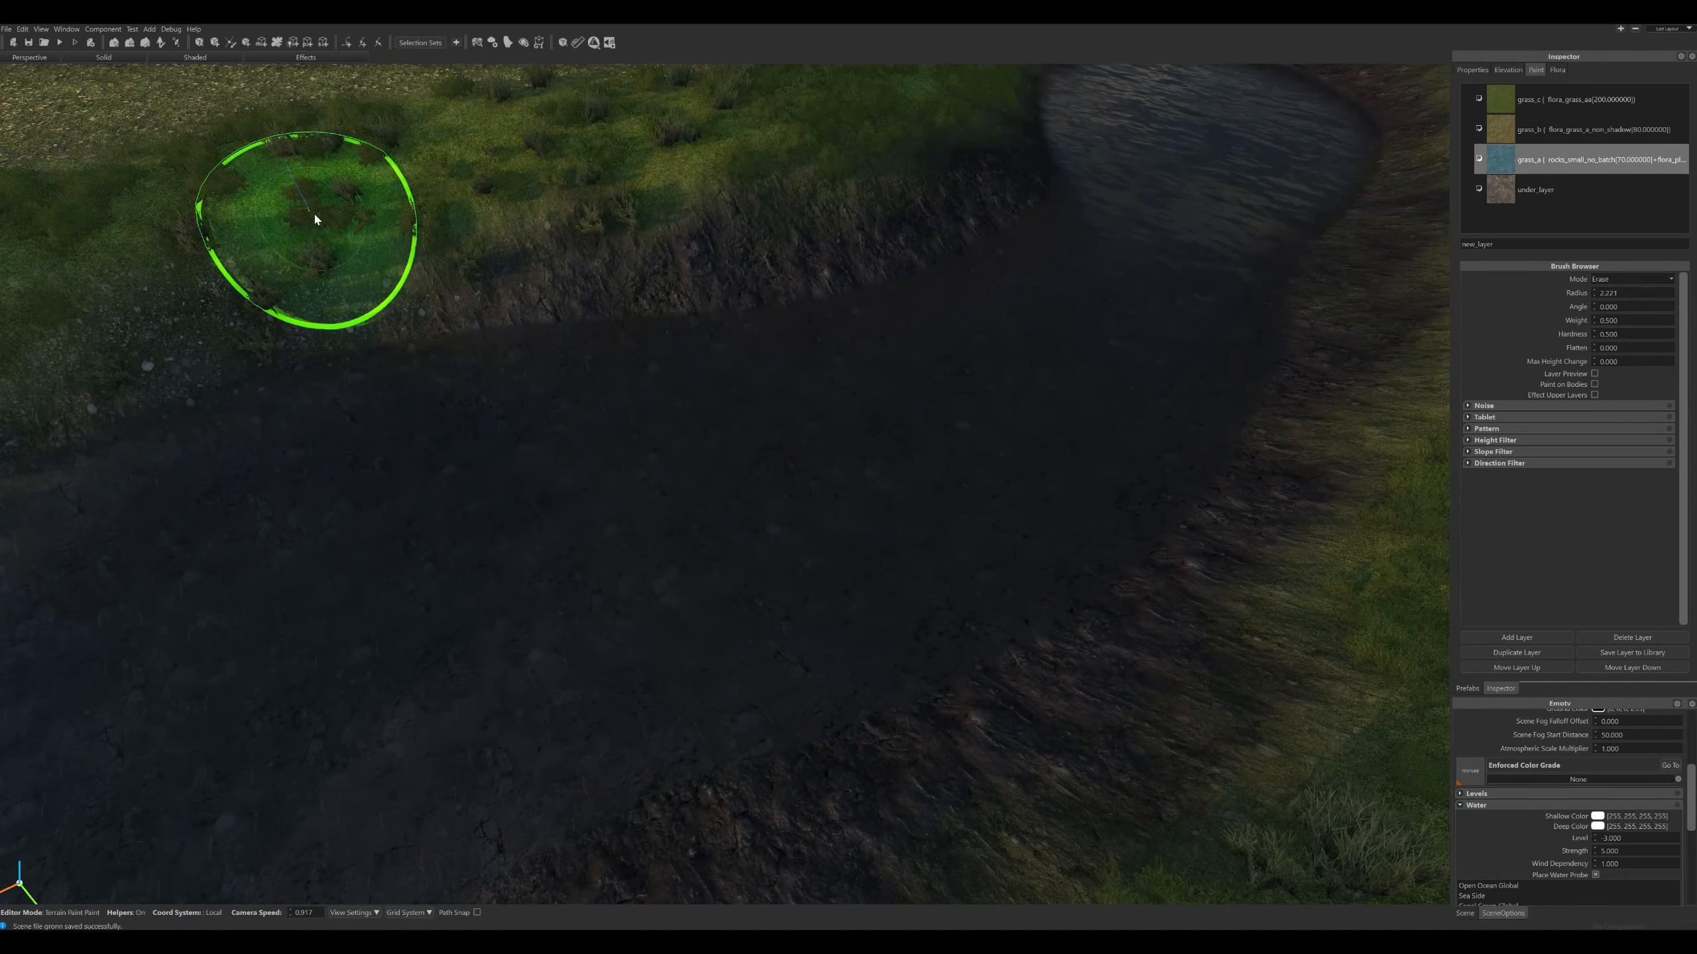
mouse_move(315, 216)
mouse_down()
mouse_move(623, 144)
mouse_move(675, 113)
mouse_up()
right_drag(674, 113, 715, 189)
drag(127, 290, 407, 277)
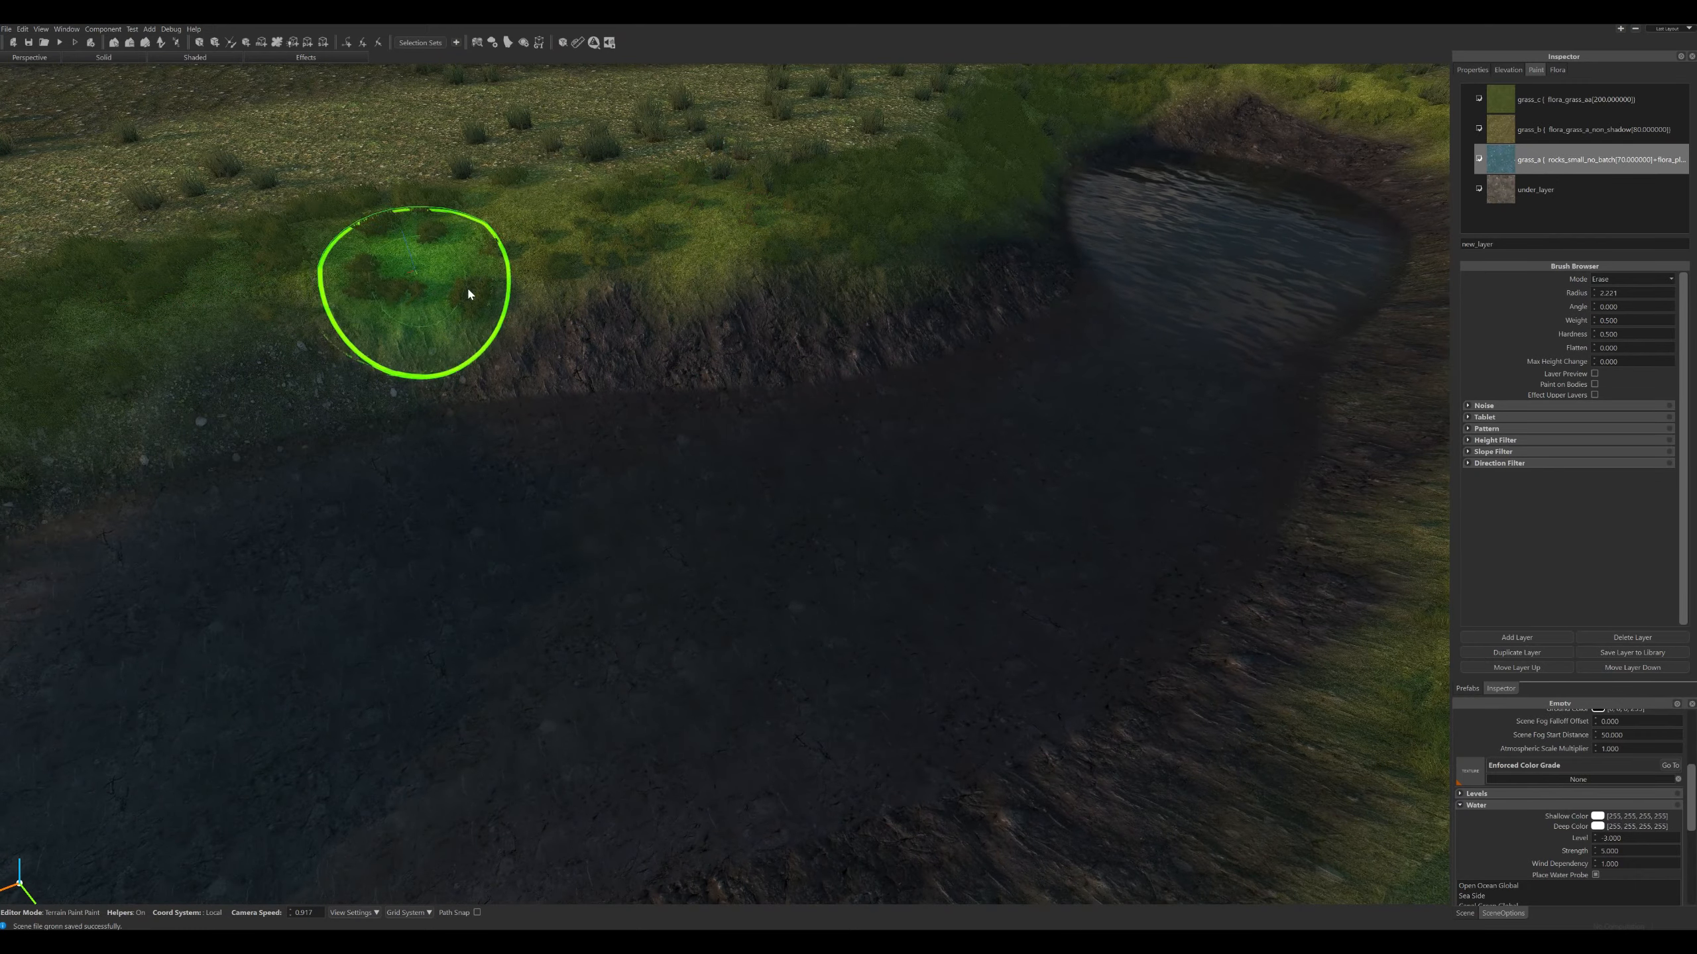
right_drag(405, 281, 658, 284)
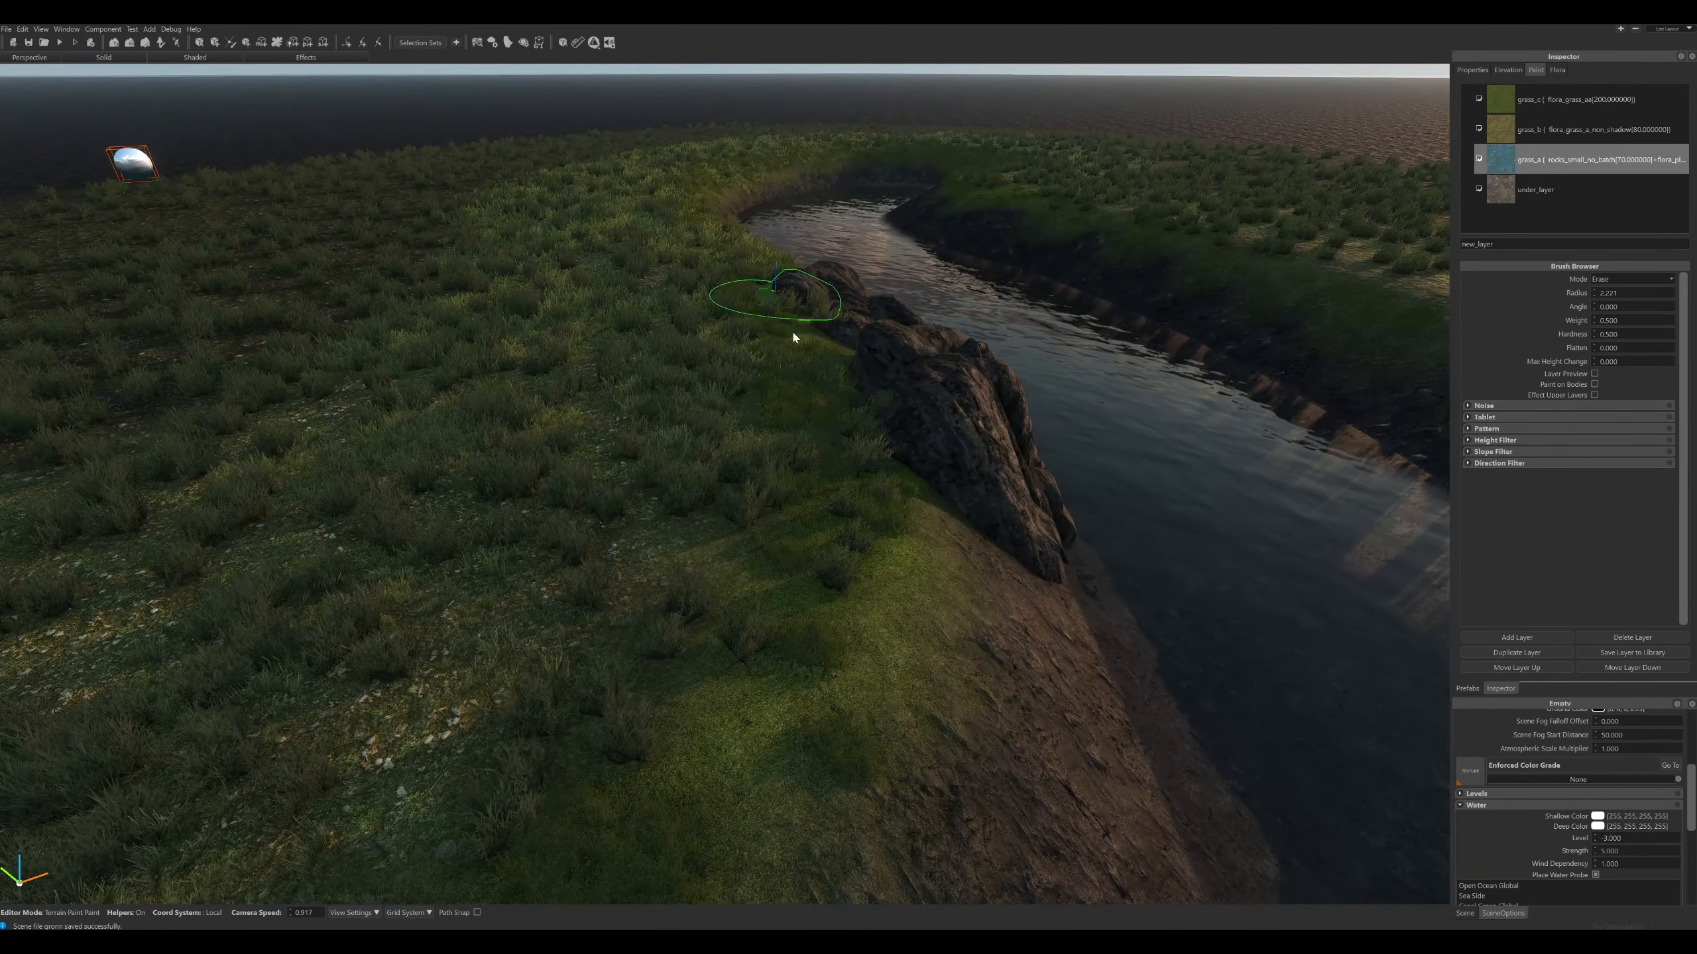
Select both cliff rocks on the riverbank, apply a factor color to their components and darken it to grey.
right_drag(923, 439, 822, 444)
click(199, 42)
click(548, 427)
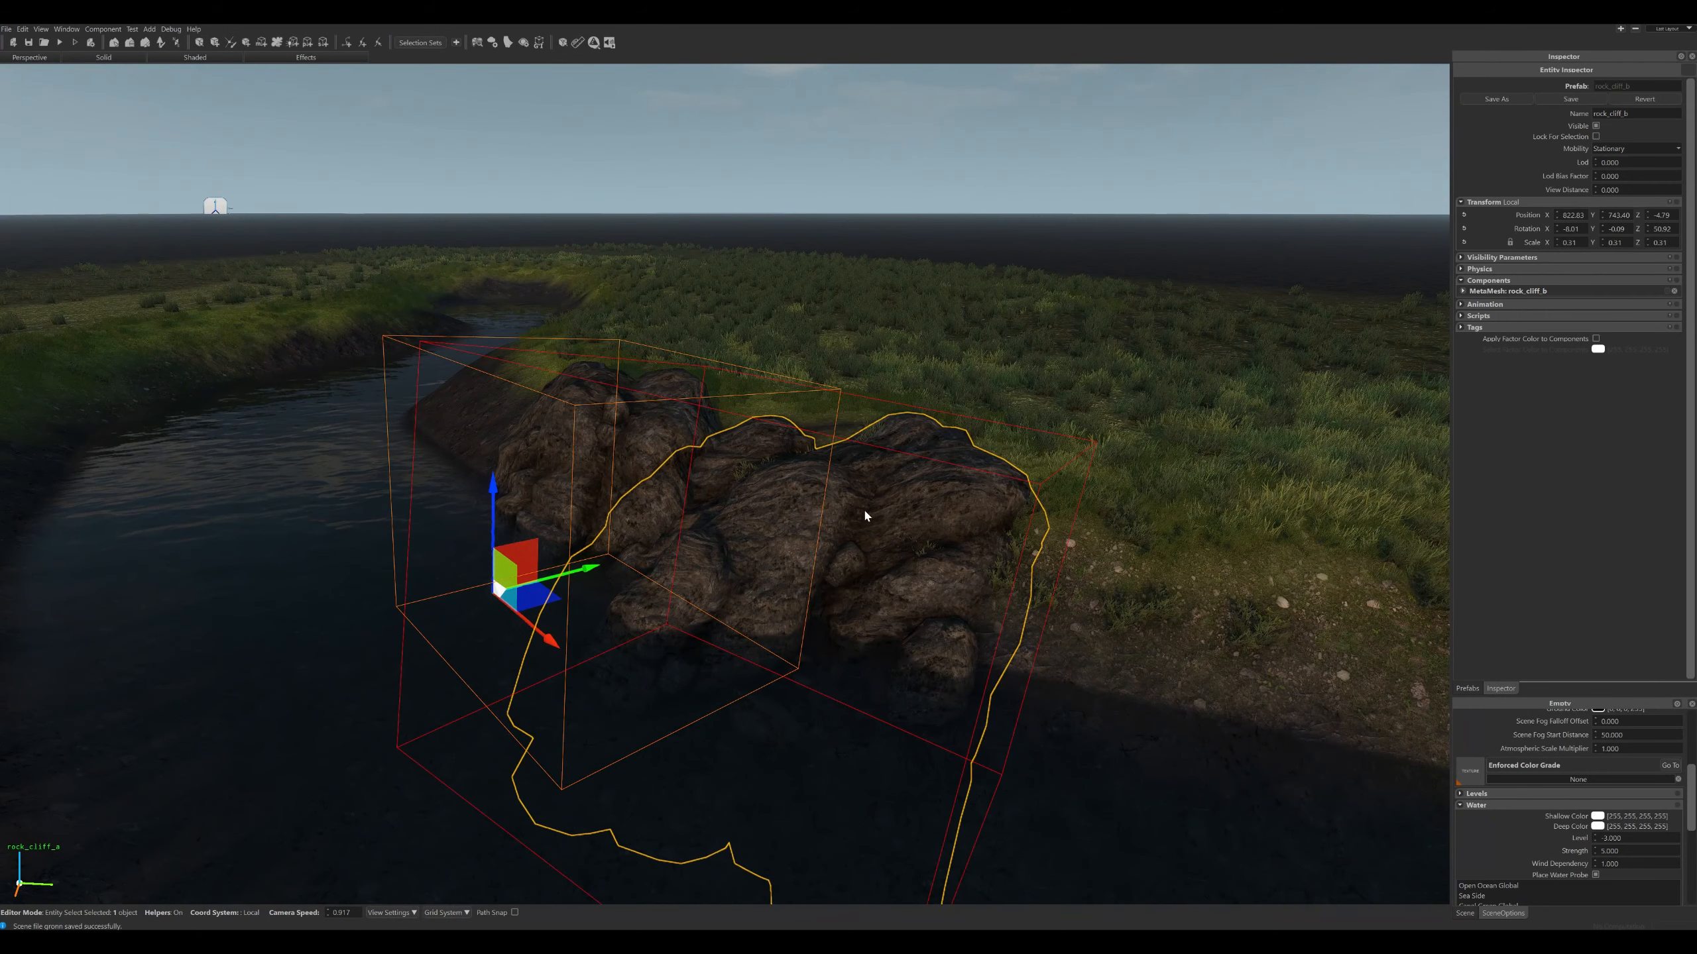
ctrl+click(868, 507)
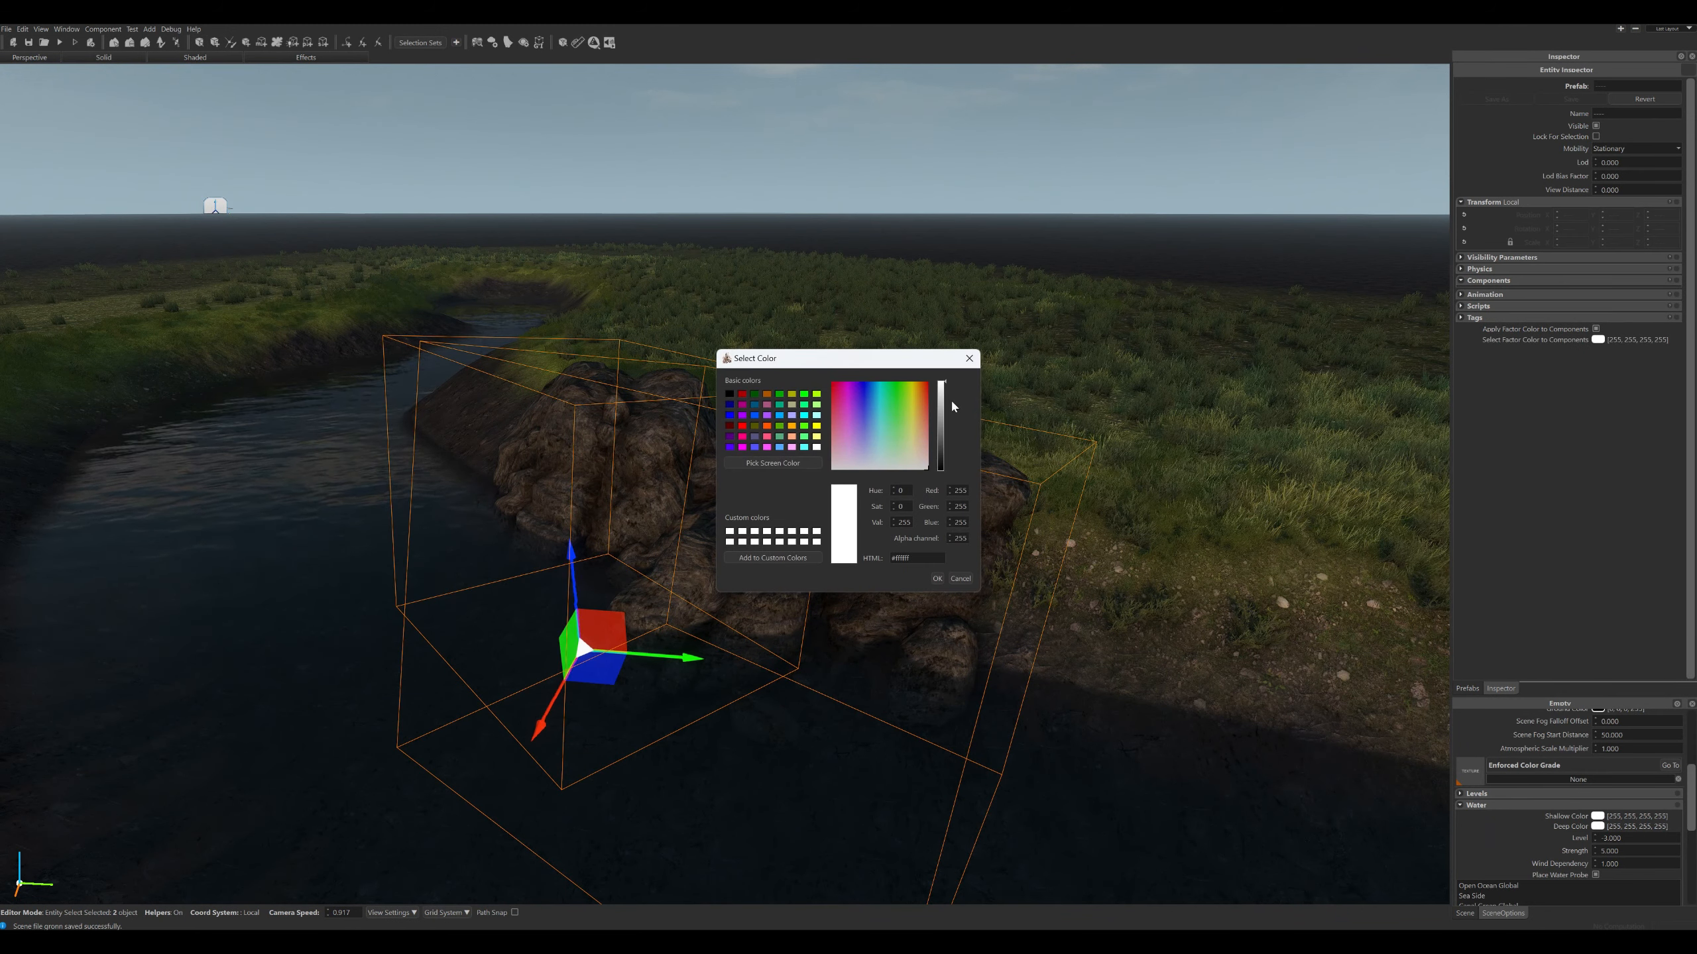
drag(941, 404, 945, 447)
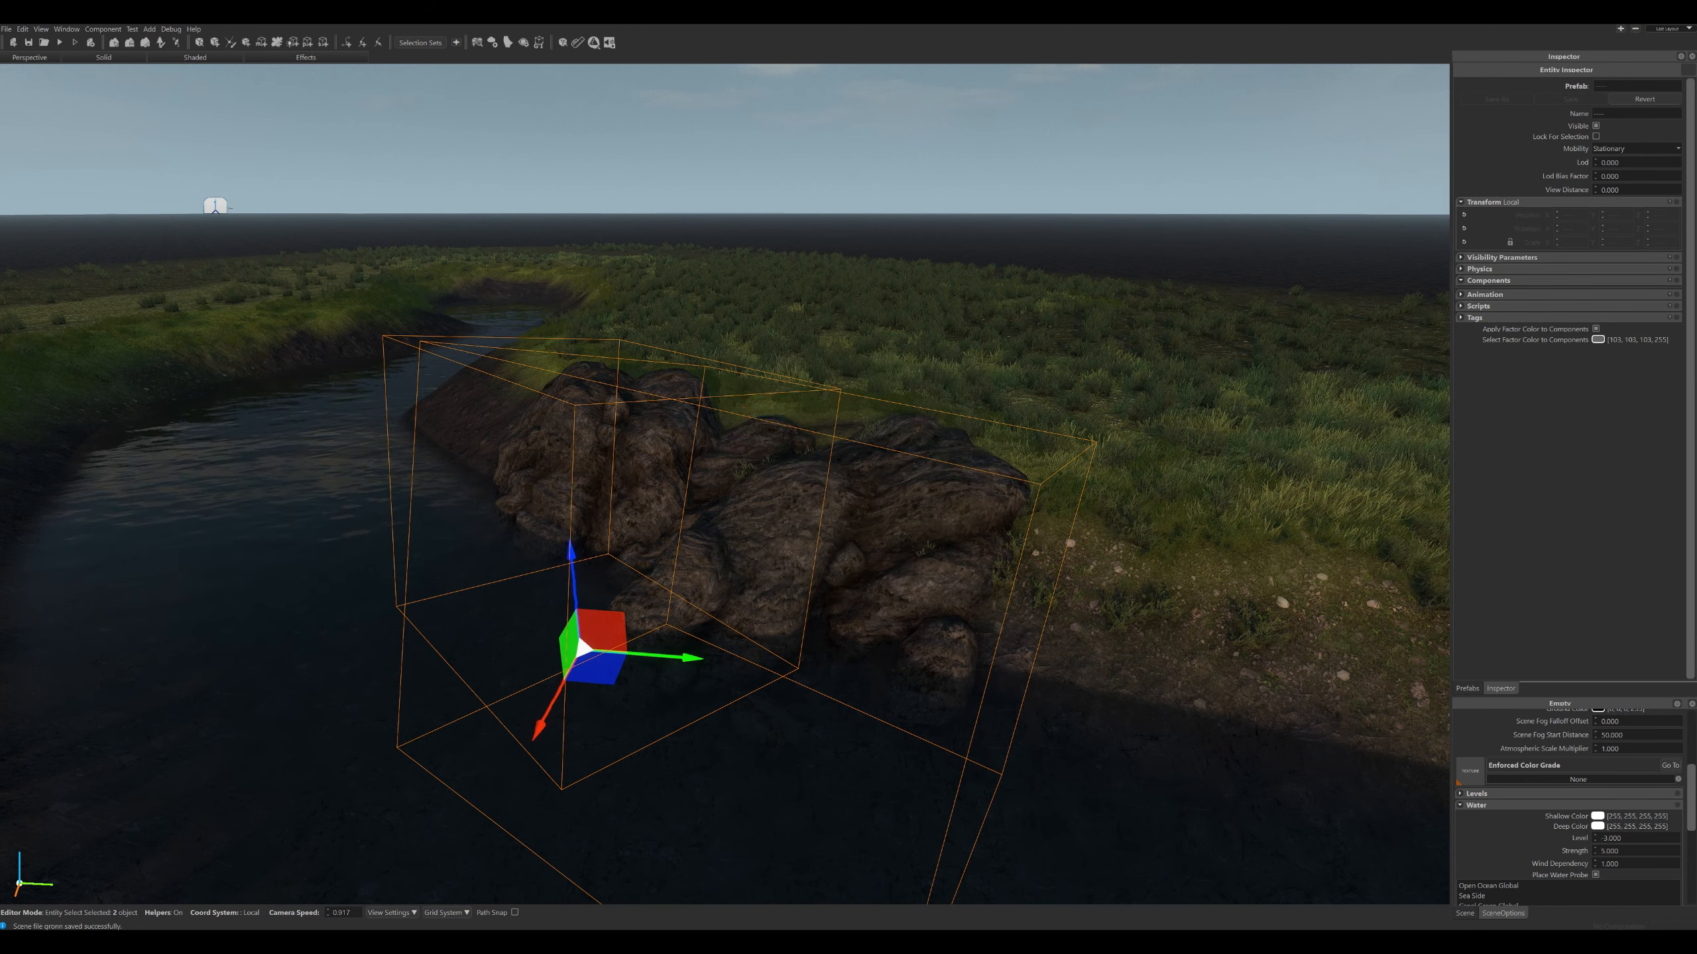
Deselect the cliff rocks and examine how their darkened color blends with the water and the surrounding bank.
right_drag(1243, 548, 1069, 81)
click(1205, 625)
key(w)
key(s)
key(w)
right_drag(725, 485, 841, 534)
key(w)
key(s)
key(w)
right_drag(893, 395, 495, 414)
key(s)
key(w)
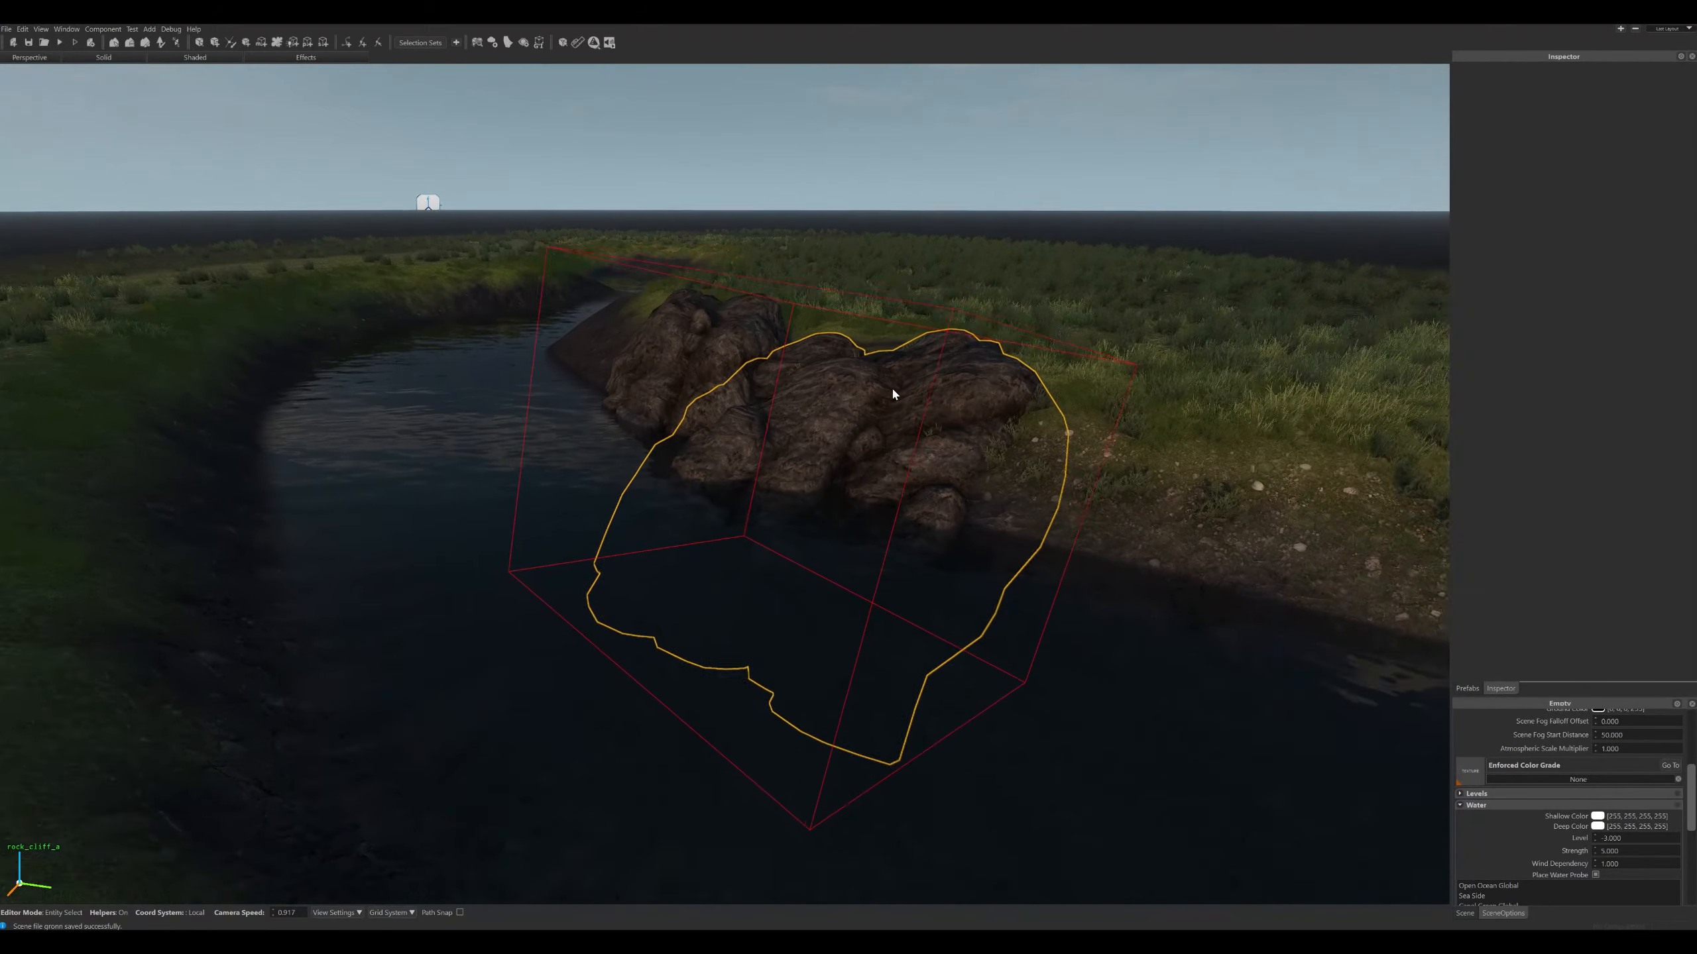
key(s)
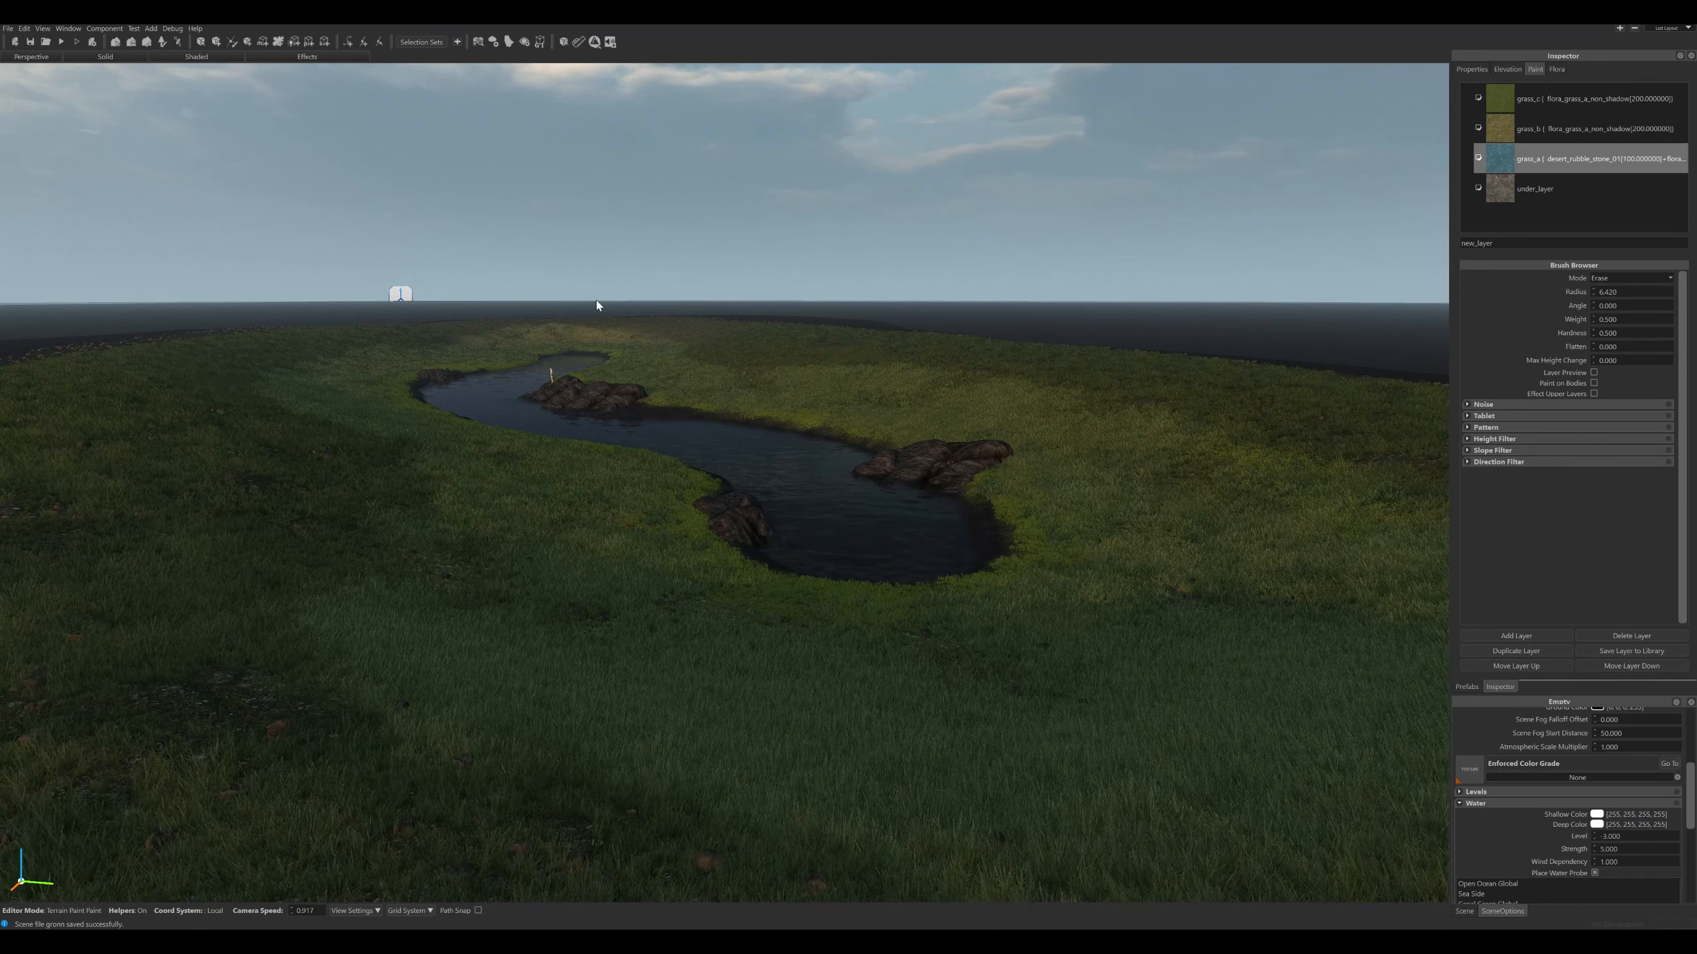
Inspect the denser grass, rocks and water of the whole river scene from above and from water level.
mouse_move(828, 546)
right_down()
mouse_move(935, 593)
mouse_move(898, 566)
right_up()
key(w)
key(w)
right_drag(1028, 596, 975, 511)
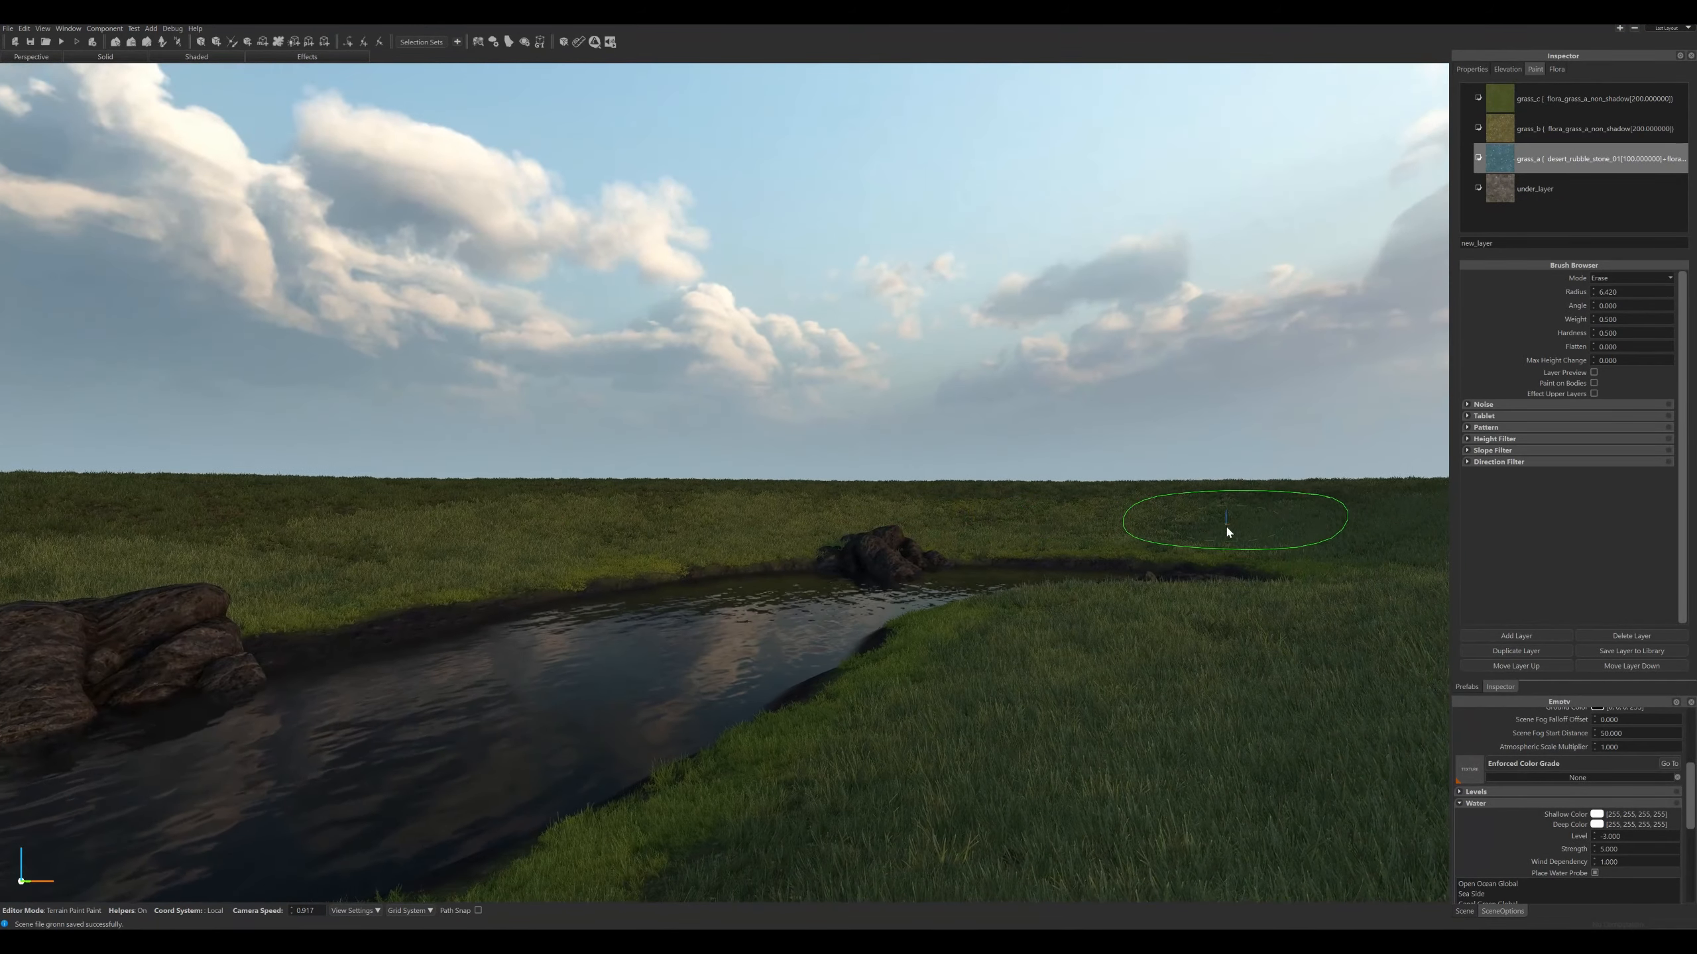
mouse_move(1225, 526)
right_down()
mouse_move(1248, 537)
mouse_move(1224, 526)
right_up()
mouse_move(1074, 528)
right_down()
mouse_move(1045, 575)
mouse_move(1041, 558)
right_up()
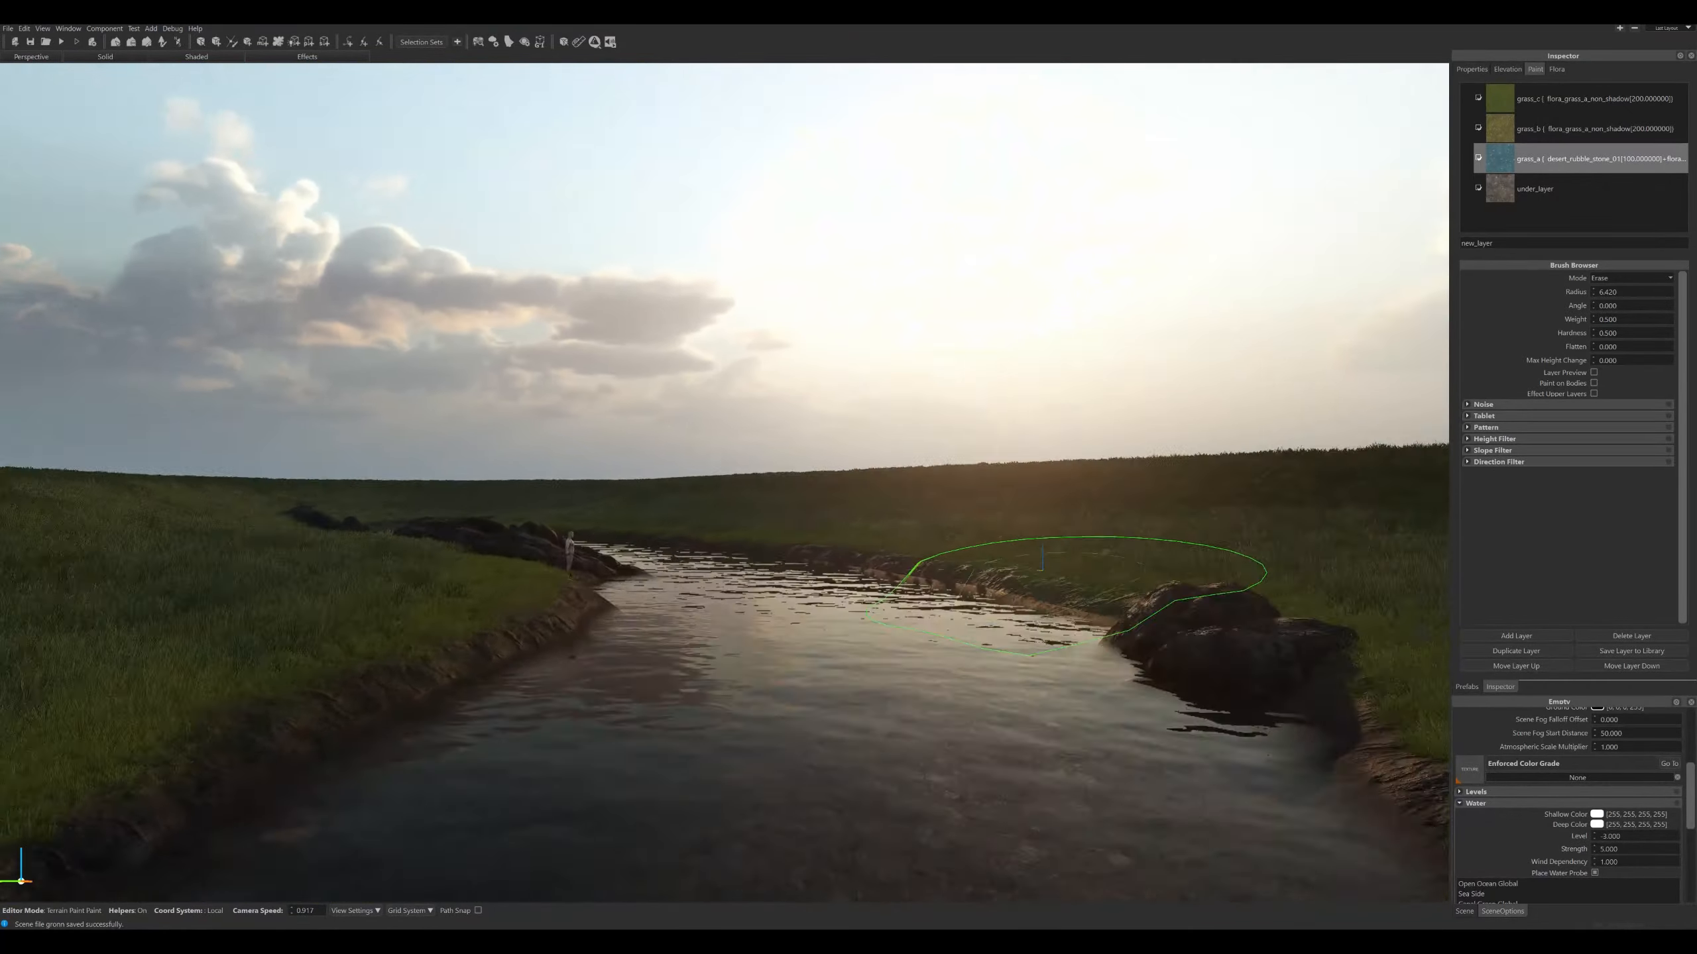
right_drag(1042, 558, 1045, 573)
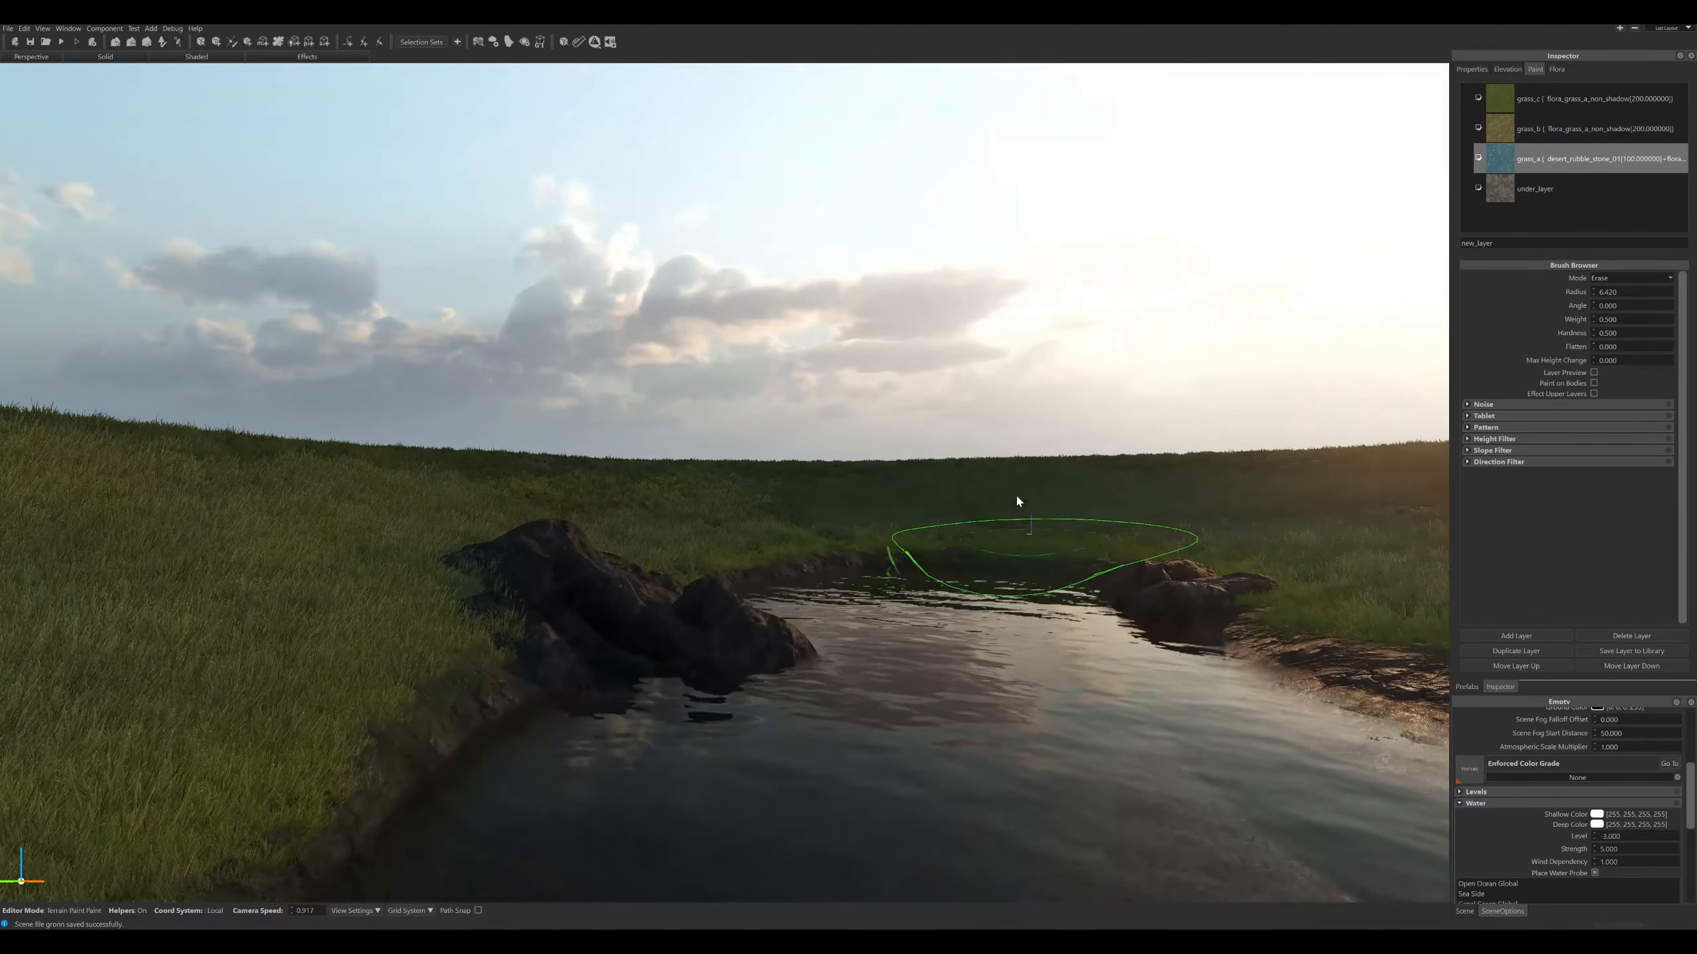